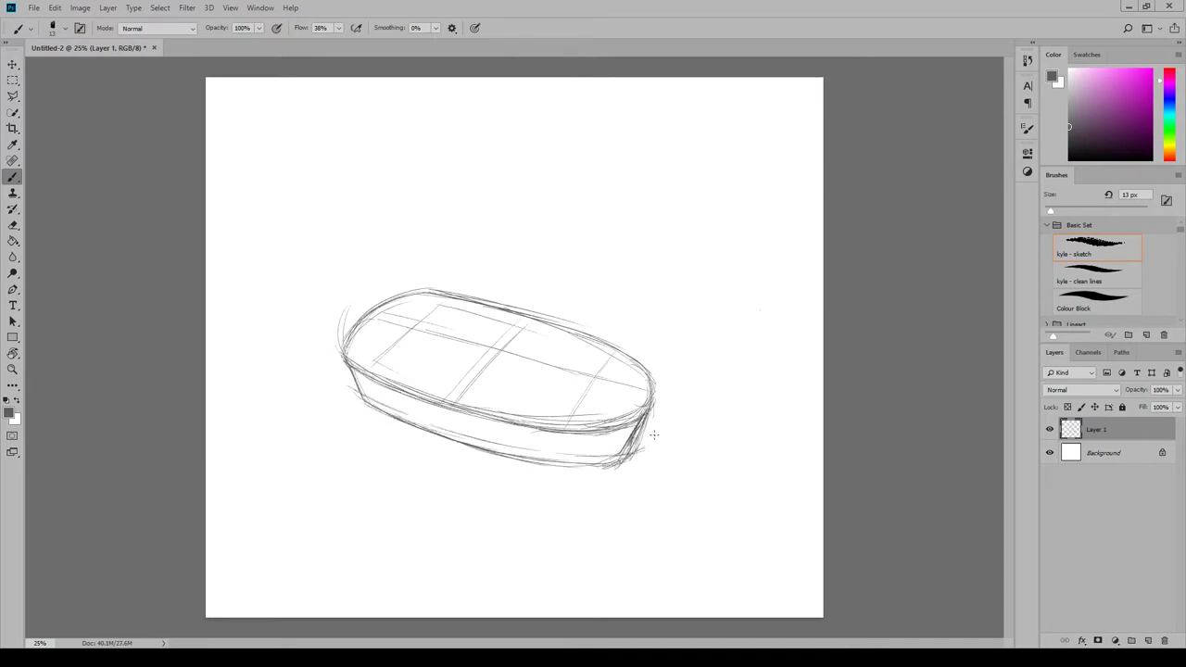
Add waterline strokes around the hull and, on a new layer, sketch the inner rim, bench seats and seat supports
{"action": "left_click_drag", "start_coordinate": [382, 423], "coordinate": [475, 451]}
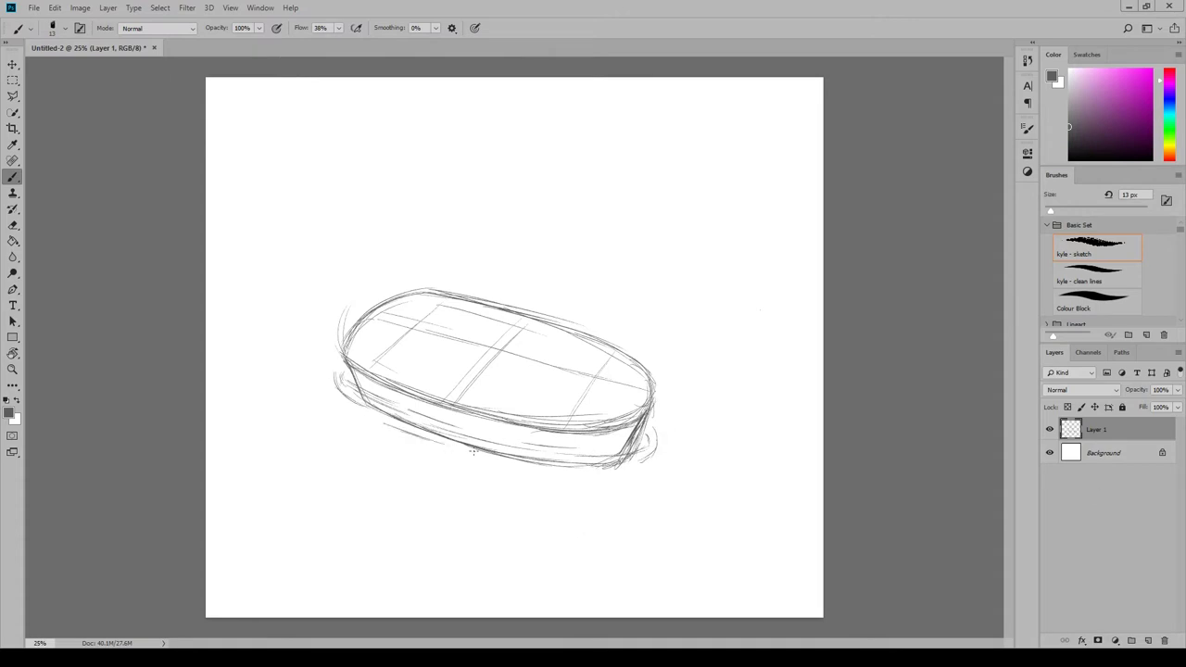
{"action": "key", "text": "ctrl+shift+alt+n"}
{"action": "left_click_drag", "start_coordinate": [449, 400], "coordinate": [529, 325]}
{"action": "mouse_move", "coordinate": [517, 412]}
{"action": "left_mouse_down"}
{"action": "mouse_move", "coordinate": [384, 370]}
{"action": "mouse_move", "coordinate": [579, 423]}
{"action": "left_mouse_up"}
{"action": "mouse_move", "coordinate": [378, 371]}
{"action": "left_mouse_down"}
{"action": "mouse_move", "coordinate": [360, 364]}
{"action": "mouse_move", "coordinate": [436, 298]}
{"action": "mouse_move", "coordinate": [587, 336]}
{"action": "mouse_move", "coordinate": [639, 365]}
{"action": "mouse_move", "coordinate": [573, 424]}
{"action": "mouse_move", "coordinate": [654, 380]}
{"action": "mouse_move", "coordinate": [454, 298]}
{"action": "mouse_move", "coordinate": [374, 306]}
{"action": "left_mouse_up"}
{"action": "mouse_move", "coordinate": [411, 396]}
{"action": "left_mouse_down"}
{"action": "mouse_move", "coordinate": [506, 422]}
{"action": "mouse_move", "coordinate": [404, 372]}
{"action": "mouse_move", "coordinate": [436, 306]}
{"action": "mouse_move", "coordinate": [614, 356]}
{"action": "mouse_move", "coordinate": [569, 419]}
{"action": "mouse_move", "coordinate": [463, 398]}
{"action": "mouse_move", "coordinate": [501, 341]}
{"action": "mouse_move", "coordinate": [468, 395]}
{"action": "mouse_move", "coordinate": [508, 374]}
{"action": "left_mouse_up"}
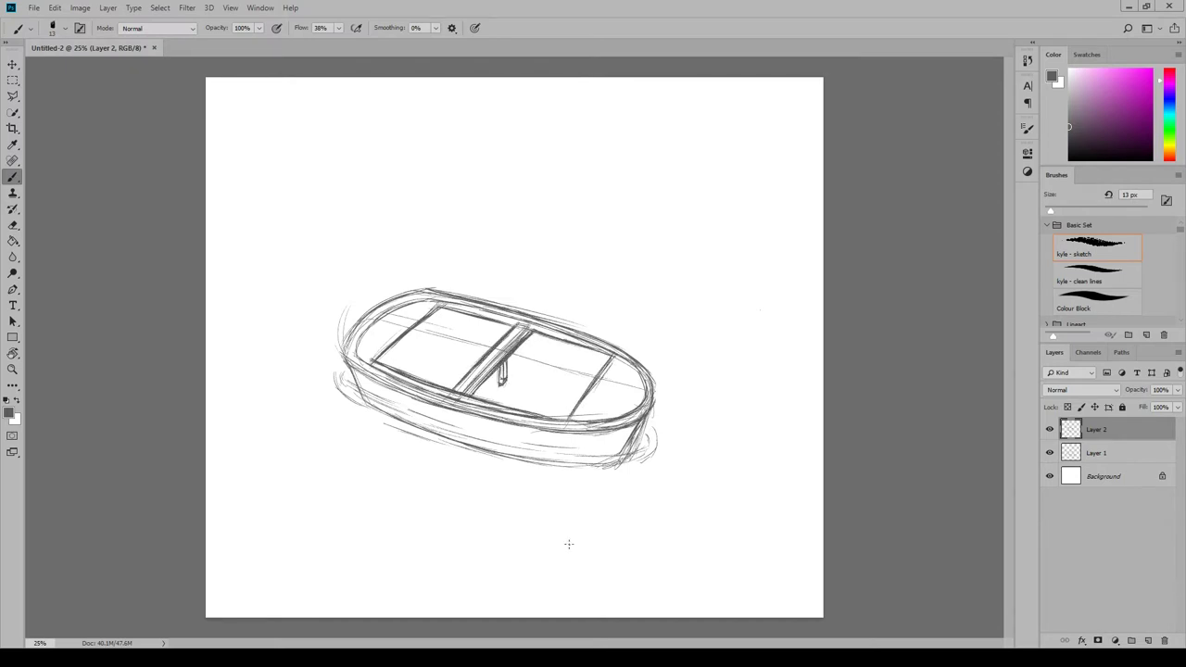
{"action": "left_click_drag", "start_coordinate": [414, 329], "coordinate": [416, 353]}
{"action": "left_click_drag", "start_coordinate": [499, 369], "coordinate": [501, 387]}
On a new layer, sketch the upright post and bracket at the boat's stern
{"action": "key", "text": "ctrl+shift+alt+n"}
{"action": "mouse_move", "coordinate": [639, 384]}
{"action": "left_mouse_down"}
{"action": "mouse_move", "coordinate": [658, 402]}
{"action": "mouse_move", "coordinate": [654, 419]}
{"action": "mouse_move", "coordinate": [639, 350]}
{"action": "left_mouse_up"}
{"action": "left_click_drag", "start_coordinate": [629, 349], "coordinate": [643, 359]}
{"action": "mouse_move", "coordinate": [630, 358]}
{"action": "left_mouse_down"}
{"action": "mouse_move", "coordinate": [630, 410]}
{"action": "mouse_move", "coordinate": [626, 341]}
{"action": "mouse_move", "coordinate": [637, 389]}
{"action": "mouse_move", "coordinate": [625, 391]}
{"action": "left_mouse_up"}
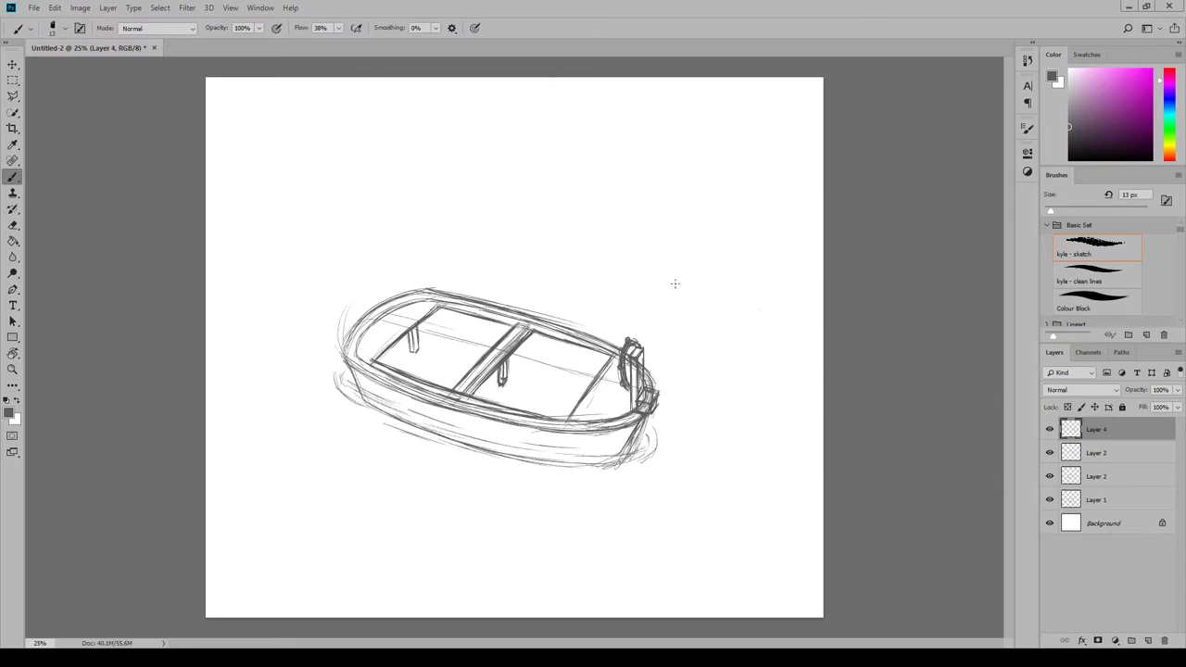
Group the boat sketch layers and move the boat toward the upper left of the canvas
{"action": "left_click", "coordinate": [1096, 475], "text": "shift"}
{"action": "key", "text": "ctrl+g"}
{"action": "key", "text": "v"}
{"action": "left_click_drag", "start_coordinate": [907, 509], "coordinate": [846, 491]}
Sketch a towing ring at the stern and a T-shaped tow bar with crosspiece behind the boat on new layers
{"action": "key", "text": "ctrl+shift+alt+n"}
{"action": "left_click", "coordinate": [13, 176]}
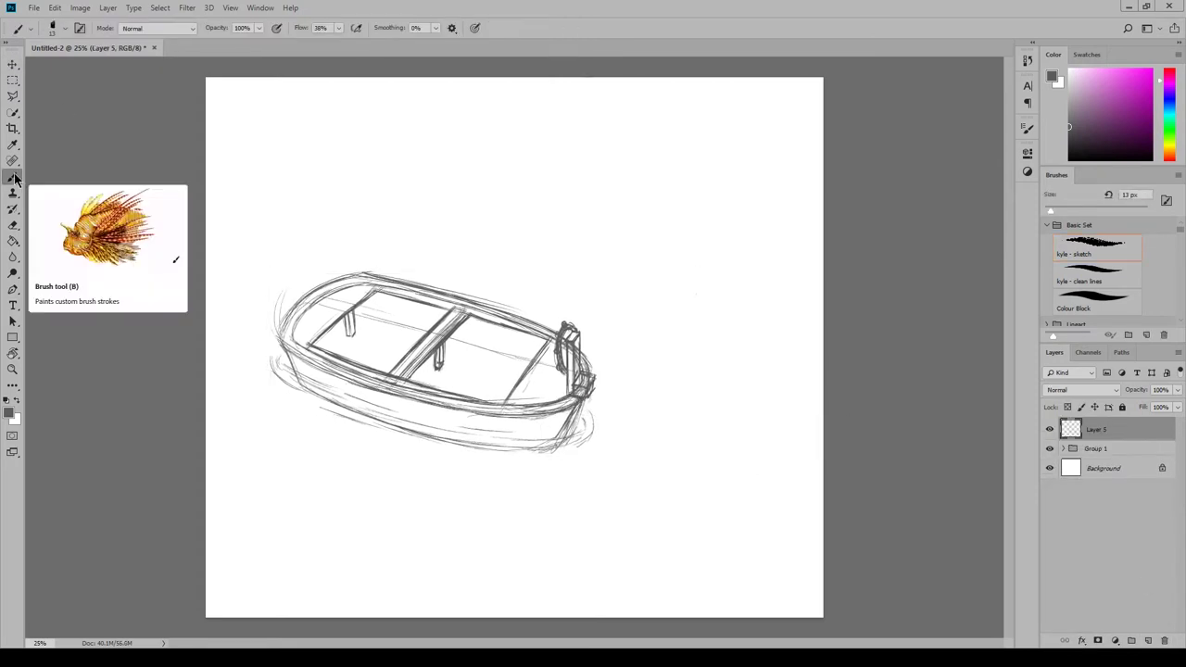
{"action": "mouse_move", "coordinate": [593, 389]}
{"action": "left_mouse_down"}
{"action": "mouse_move", "coordinate": [612, 400]}
{"action": "mouse_move", "coordinate": [593, 404]}
{"action": "mouse_move", "coordinate": [727, 436]}
{"action": "left_mouse_up"}
{"action": "key", "text": "ctrl+shift+alt+n"}
{"action": "mouse_move", "coordinate": [656, 424]}
{"action": "left_mouse_down"}
{"action": "mouse_move", "coordinate": [745, 450]}
{"action": "mouse_move", "coordinate": [669, 428]}
{"action": "mouse_move", "coordinate": [745, 448]}
{"action": "mouse_move", "coordinate": [758, 423]}
{"action": "mouse_move", "coordinate": [720, 487]}
{"action": "left_mouse_up"}
{"action": "left_click_drag", "start_coordinate": [769, 413], "coordinate": [723, 492]}
{"action": "mouse_move", "coordinate": [754, 443]}
{"action": "left_mouse_down"}
{"action": "mouse_move", "coordinate": [721, 494]}
{"action": "mouse_move", "coordinate": [767, 423]}
{"action": "mouse_move", "coordinate": [729, 498]}
{"action": "mouse_move", "coordinate": [695, 492]}
{"action": "mouse_move", "coordinate": [668, 449]}
{"action": "mouse_move", "coordinate": [609, 473]}
{"action": "left_mouse_up"}
Group the tow bar layers and scale the boat and tow bar down together
{"action": "left_click", "coordinate": [1096, 452], "text": "shift"}
{"action": "key", "text": "ctrl+g"}
{"action": "left_click", "coordinate": [1095, 440], "text": "shift"}
{"action": "key", "text": "v"}
{"action": "key", "text": "Return"}
Sketch the curved collar at the crosspiece's near end and a rough animal head beside it on two new layers
{"action": "left_click", "coordinate": [1079, 427]}
{"action": "key", "text": "ctrl+shift+alt+n"}
{"action": "key", "text": "b"}
{"action": "mouse_move", "coordinate": [617, 457]}
{"action": "left_mouse_down"}
{"action": "mouse_move", "coordinate": [598, 475]}
{"action": "mouse_move", "coordinate": [608, 487]}
{"action": "mouse_move", "coordinate": [624, 453]}
{"action": "mouse_move", "coordinate": [650, 440]}
{"action": "mouse_move", "coordinate": [671, 469]}
{"action": "mouse_move", "coordinate": [611, 485]}
{"action": "left_mouse_up"}
{"action": "key", "text": "ctrl+shift+alt+n"}
{"action": "mouse_move", "coordinate": [647, 440]}
{"action": "left_mouse_down"}
{"action": "mouse_move", "coordinate": [668, 476]}
{"action": "mouse_move", "coordinate": [671, 447]}
{"action": "mouse_move", "coordinate": [615, 489]}
{"action": "mouse_move", "coordinate": [671, 463]}
{"action": "mouse_move", "coordinate": [672, 482]}
{"action": "left_mouse_up"}
{"action": "left_click_drag", "start_coordinate": [665, 461], "coordinate": [648, 455]}
{"action": "left_click_drag", "start_coordinate": [609, 494], "coordinate": [619, 473]}
{"action": "left_click_drag", "start_coordinate": [604, 458], "coordinate": [602, 484]}
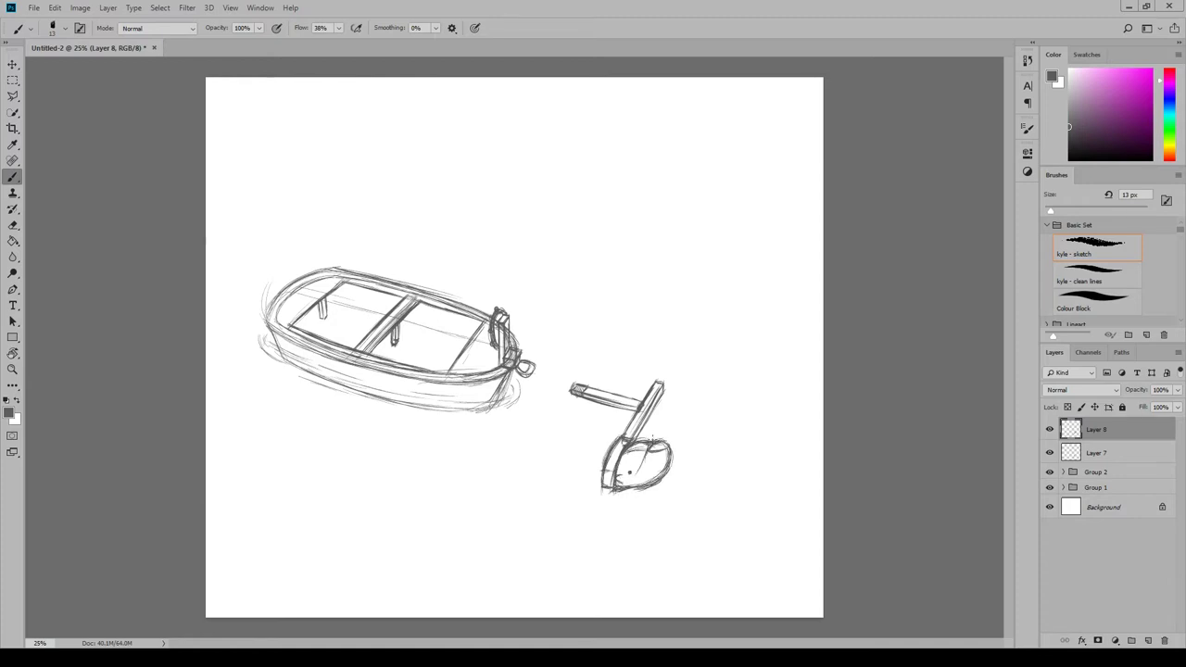
Transform and fade the rough animal head as a guide, and add a new layer above it
{"action": "mouse_move", "coordinate": [652, 446]}
{"action": "left_mouse_down"}
{"action": "mouse_move", "coordinate": [663, 460]}
{"action": "mouse_move", "coordinate": [654, 480]}
{"action": "mouse_move", "coordinate": [672, 436]}
{"action": "mouse_move", "coordinate": [732, 408]}
{"action": "left_mouse_up"}
{"action": "key", "text": "ctrl+t"}
{"action": "key", "text": "Return"}
{"action": "key", "text": "ctrl+shift+alt+n"}
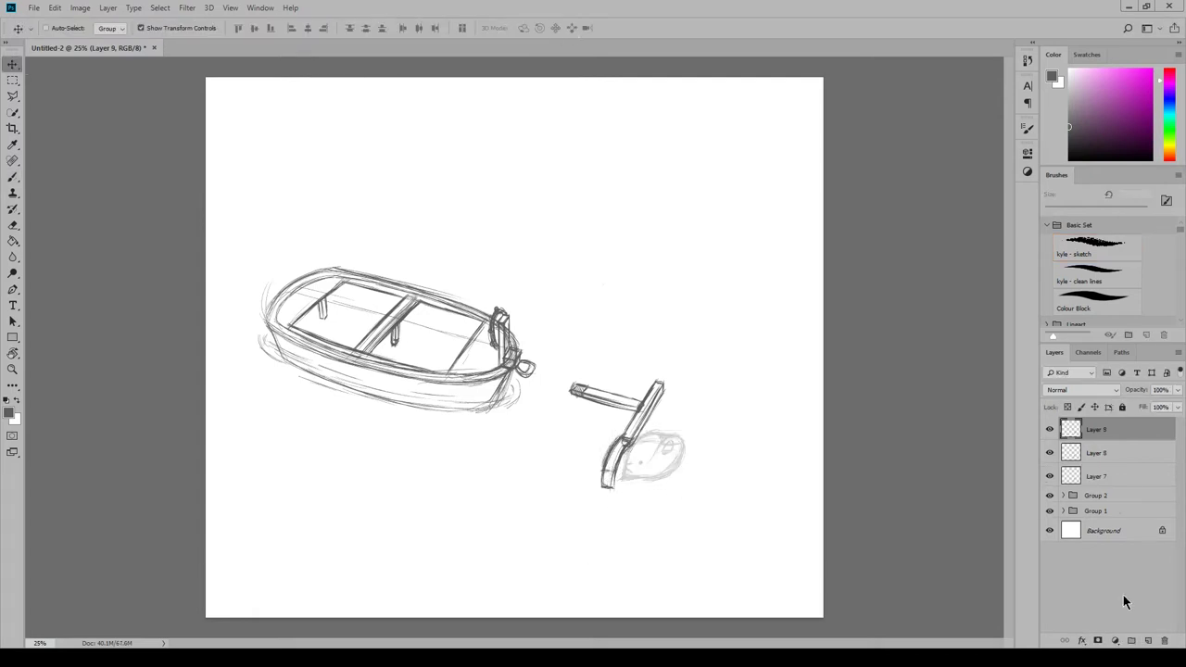
Redraw the near animal's head over the guide with a clean contour, eye, ear and dark nose
{"action": "left_click_drag", "start_coordinate": [639, 481], "coordinate": [686, 462]}
{"action": "mouse_move", "coordinate": [632, 437]}
{"action": "left_mouse_down"}
{"action": "mouse_move", "coordinate": [690, 434]}
{"action": "mouse_move", "coordinate": [682, 476]}
{"action": "mouse_move", "coordinate": [682, 454]}
{"action": "left_mouse_up"}
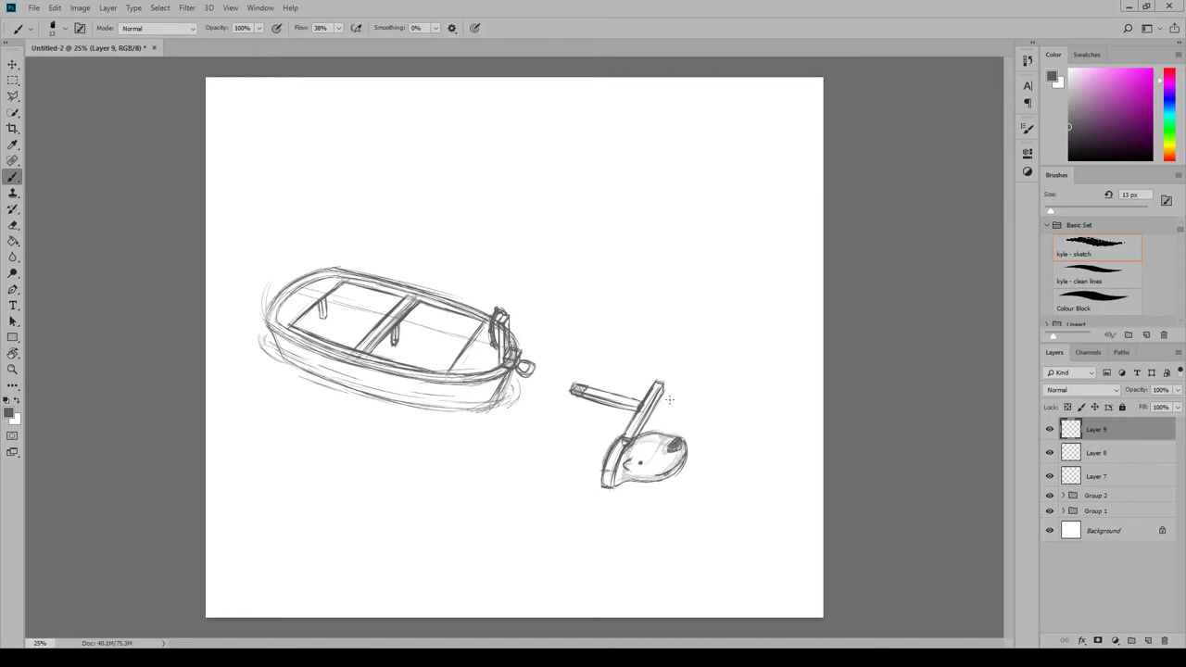
{"action": "left_click_drag", "start_coordinate": [671, 439], "coordinate": [662, 457]}
{"action": "left_click_drag", "start_coordinate": [603, 484], "coordinate": [613, 491]}
{"action": "mouse_move", "coordinate": [653, 436]}
{"action": "left_mouse_down"}
{"action": "mouse_move", "coordinate": [622, 480]}
{"action": "mouse_move", "coordinate": [636, 491]}
{"action": "mouse_move", "coordinate": [684, 482]}
{"action": "left_mouse_up"}
Sketch water ripples around the near collar and the animal's submerged back as a rippled hump behind it
{"action": "left_click_drag", "start_coordinate": [612, 493], "coordinate": [666, 495]}
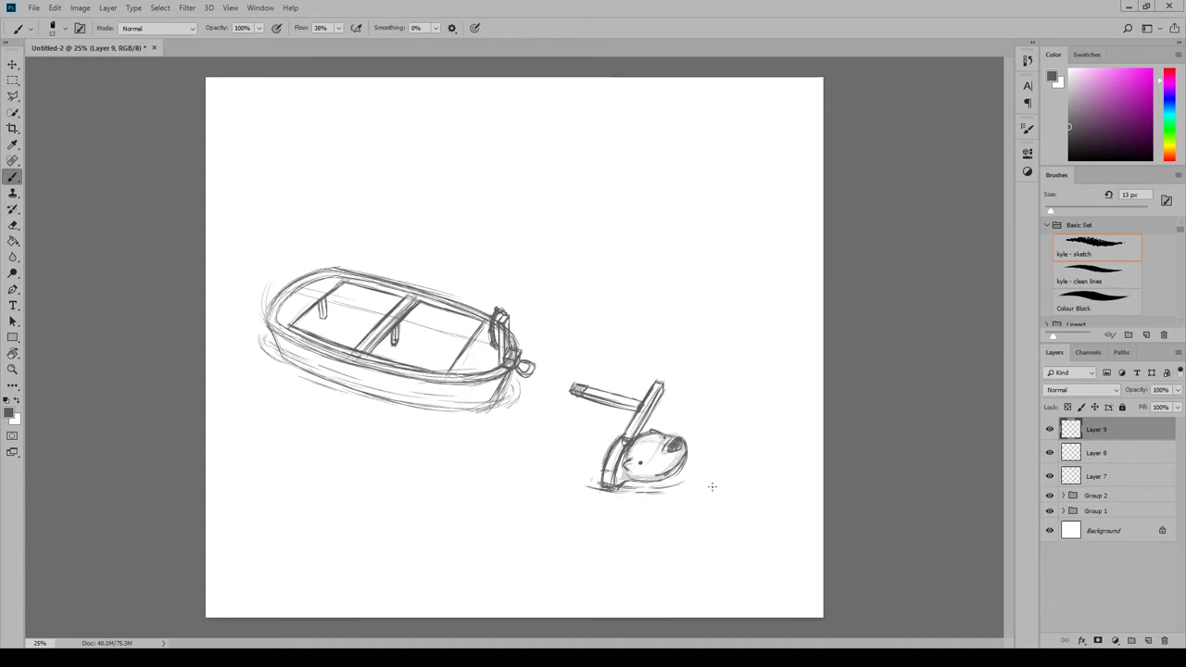
{"action": "mouse_move", "coordinate": [582, 437]}
{"action": "left_mouse_down"}
{"action": "mouse_move", "coordinate": [517, 438]}
{"action": "mouse_move", "coordinate": [564, 447]}
{"action": "mouse_move", "coordinate": [606, 441]}
{"action": "left_mouse_up"}
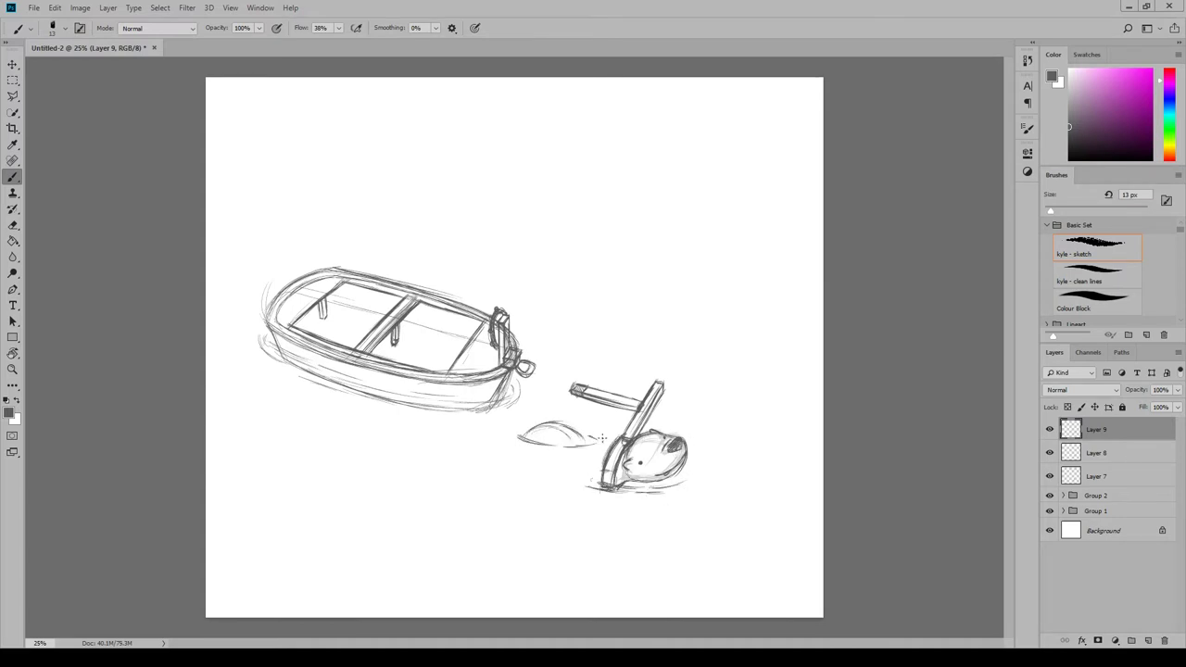
{"action": "mouse_move", "coordinate": [515, 436]}
{"action": "left_mouse_down"}
{"action": "mouse_move", "coordinate": [569, 450]}
{"action": "mouse_move", "coordinate": [545, 452]}
{"action": "mouse_move", "coordinate": [629, 498]}
{"action": "left_mouse_up"}
On a new layer, sketch a second half-submerged animal head beyond the crosspiece with face details and surrounding ripples
{"action": "left_click", "coordinate": [1147, 640]}
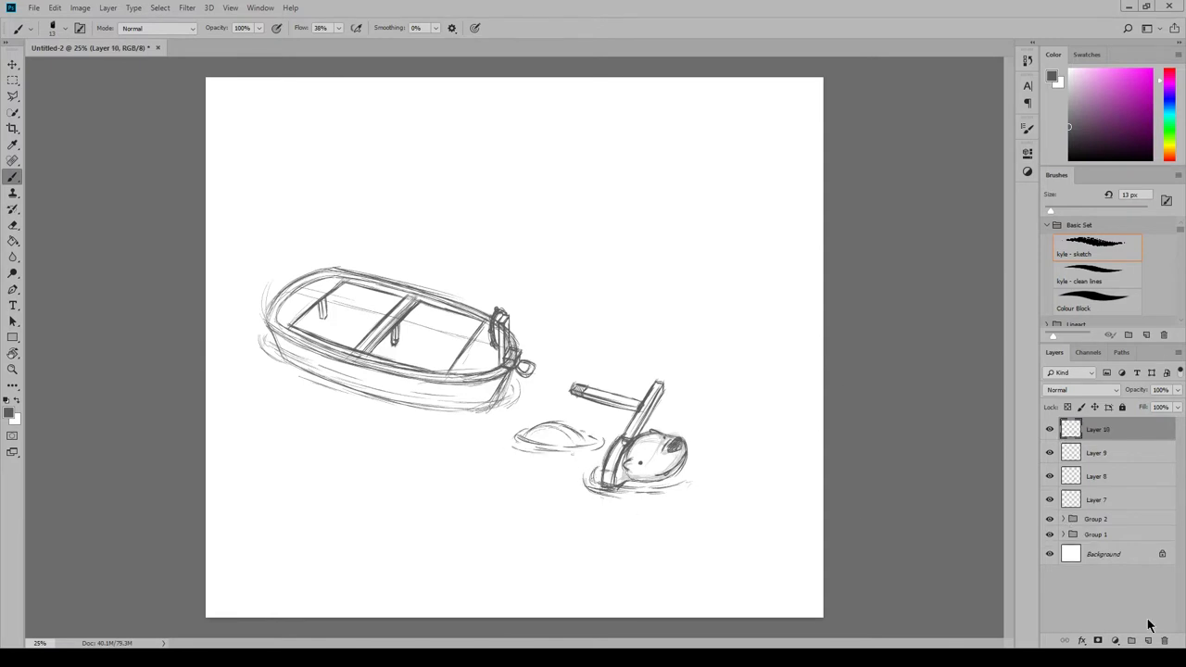
{"action": "mouse_move", "coordinate": [665, 398]}
{"action": "left_mouse_down"}
{"action": "mouse_move", "coordinate": [708, 372]}
{"action": "mouse_move", "coordinate": [726, 402]}
{"action": "left_mouse_up"}
{"action": "left_click_drag", "start_coordinate": [663, 412], "coordinate": [728, 415]}
{"action": "left_click_drag", "start_coordinate": [728, 397], "coordinate": [742, 413]}
{"action": "left_click_drag", "start_coordinate": [659, 413], "coordinate": [730, 404]}
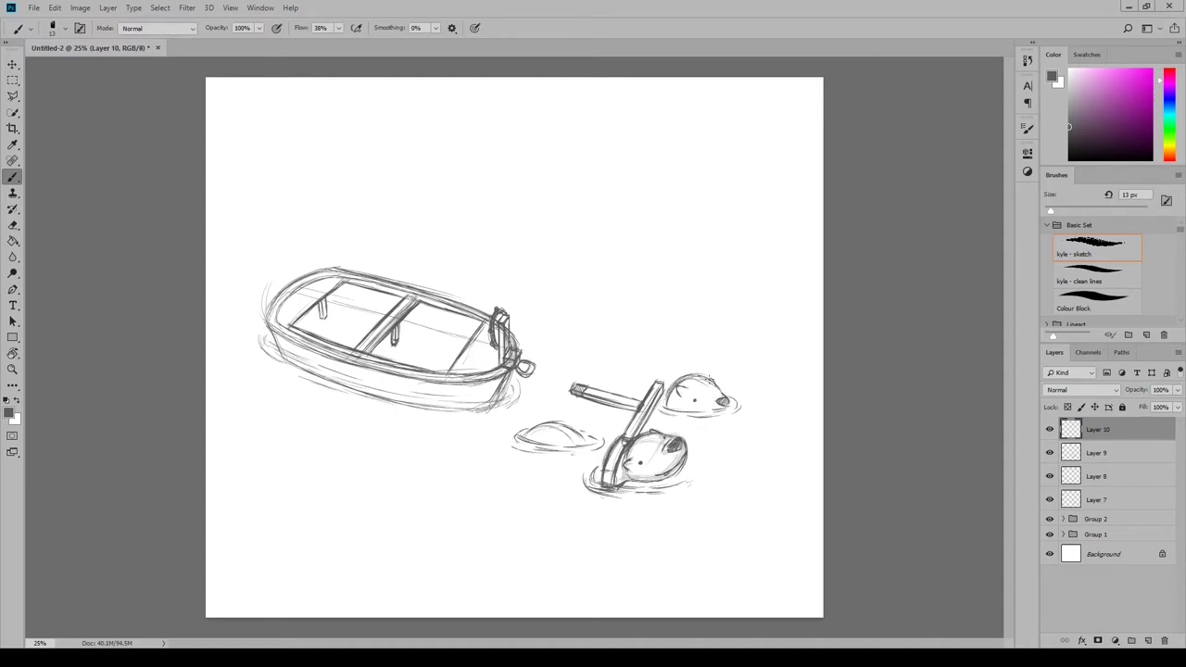
{"action": "mouse_move", "coordinate": [662, 408]}
{"action": "left_mouse_down"}
{"action": "mouse_move", "coordinate": [682, 390]}
{"action": "mouse_move", "coordinate": [688, 421]}
{"action": "left_mouse_up"}
{"action": "key", "text": "e"}
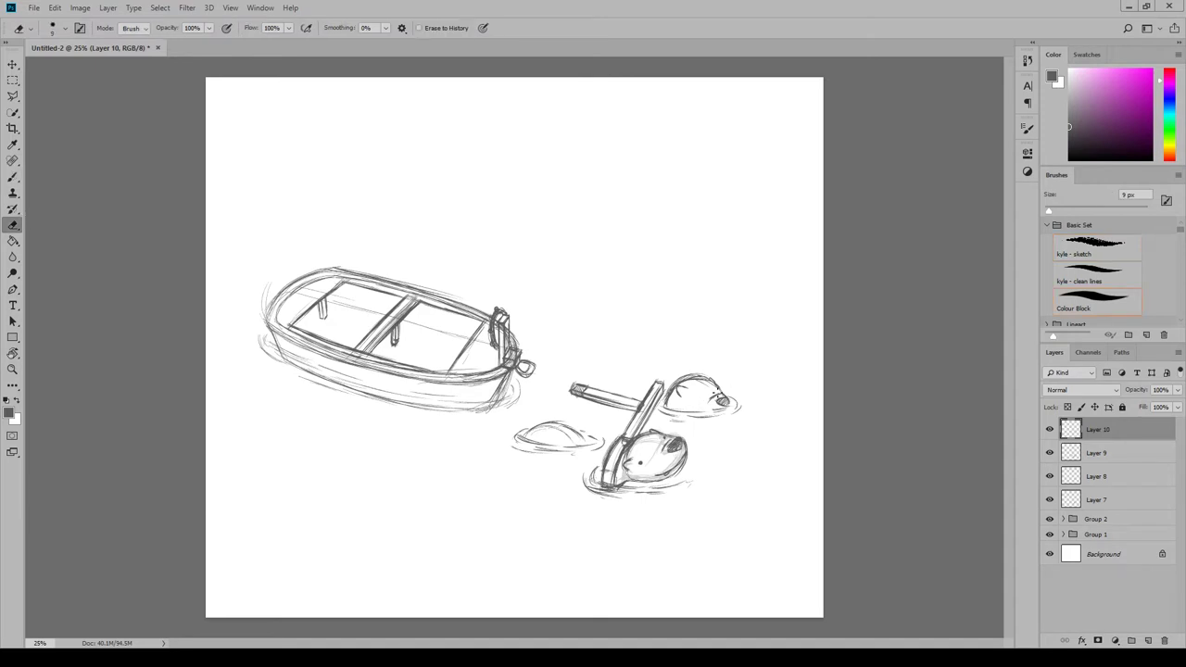
{"action": "key", "text": "b"}
{"action": "left_click_drag", "start_coordinate": [708, 396], "coordinate": [721, 405]}
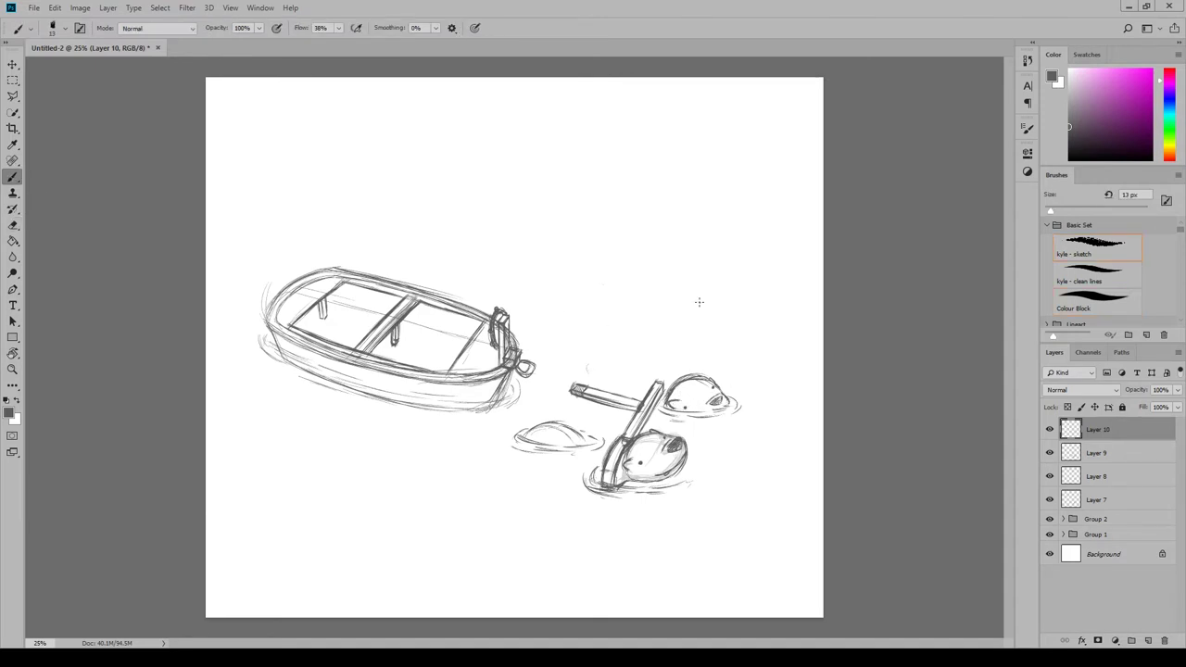
On a new layer, sketch the far collar curving over the second animal's neck
{"action": "key", "text": "ctrl+shift+alt+n"}
{"action": "left_click_drag", "start_coordinate": [660, 407], "coordinate": [689, 354]}
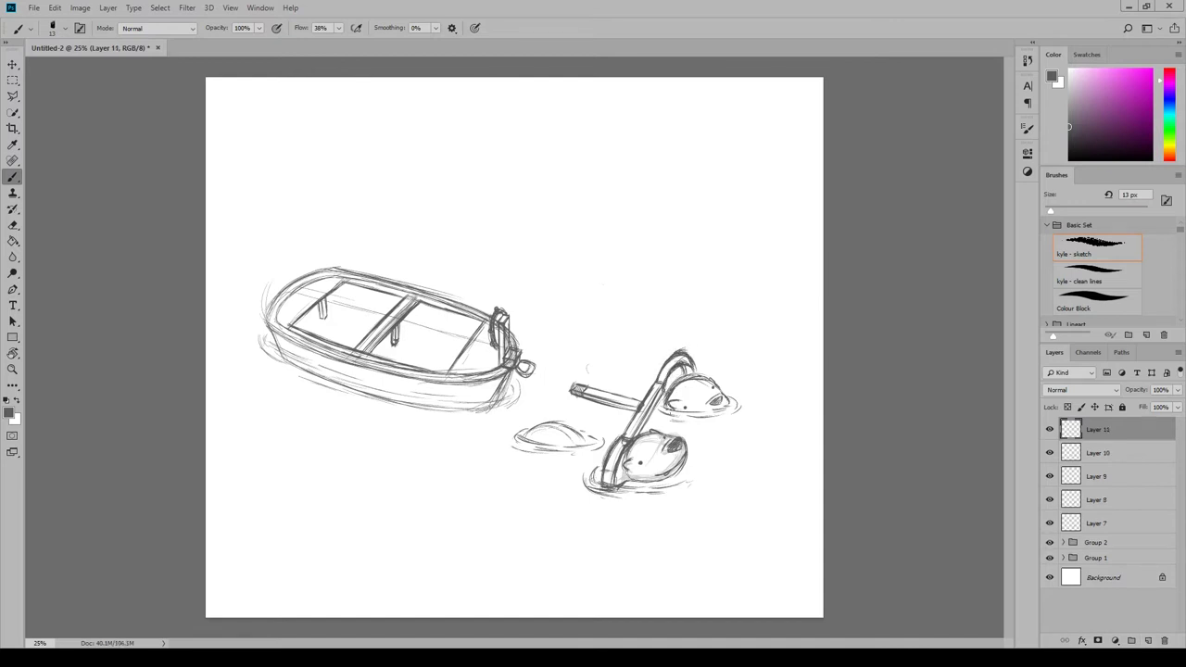
{"action": "left_click", "coordinate": [16, 215]}
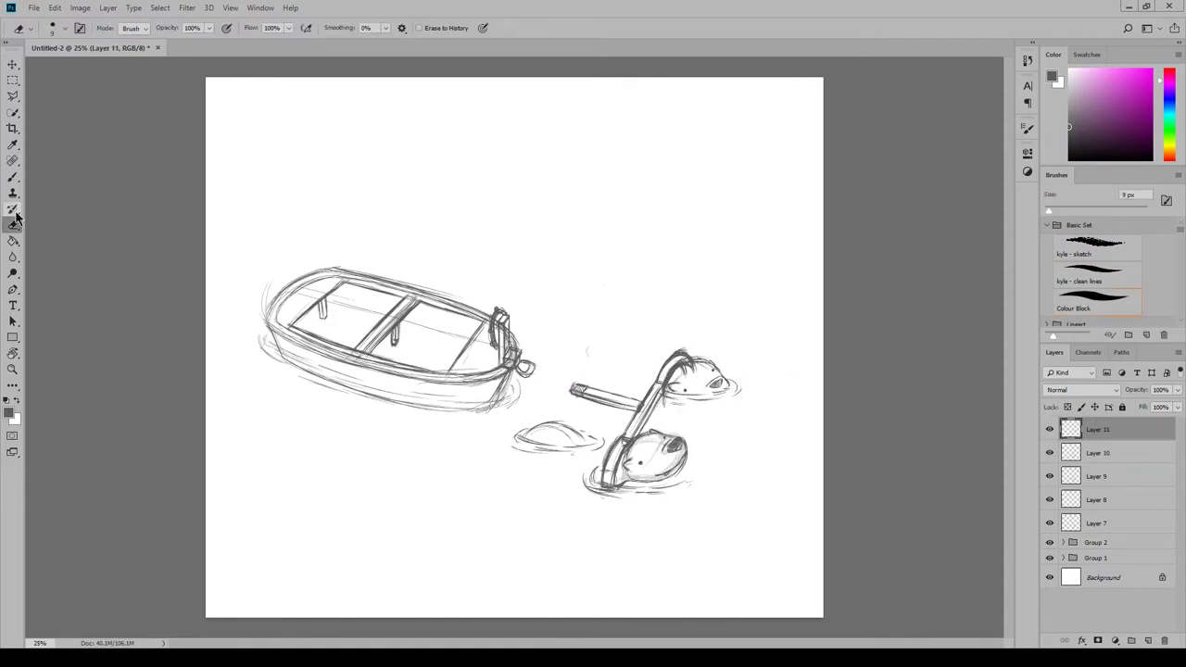
On a new layer, sketch the link between the stern ring and tow bar, plus the second animal's rippled back
{"action": "key", "text": "b"}
{"action": "left_click", "coordinate": [1148, 640]}
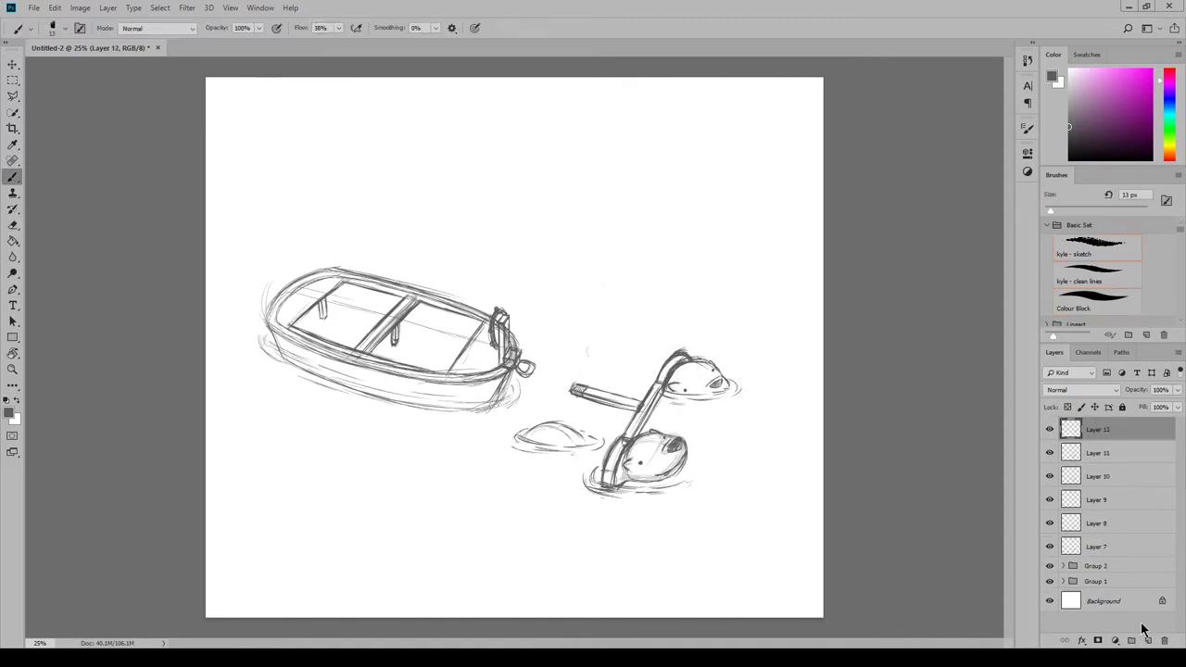
{"action": "mouse_move", "coordinate": [523, 369]}
{"action": "left_mouse_down"}
{"action": "mouse_move", "coordinate": [576, 390]}
{"action": "mouse_move", "coordinate": [641, 365]}
{"action": "mouse_move", "coordinate": [590, 372]}
{"action": "left_mouse_up"}
On a new layer, draw darker water ripples along the hull's near side and around the bow and stern
{"action": "key", "text": "ctrl+shift+alt+n"}
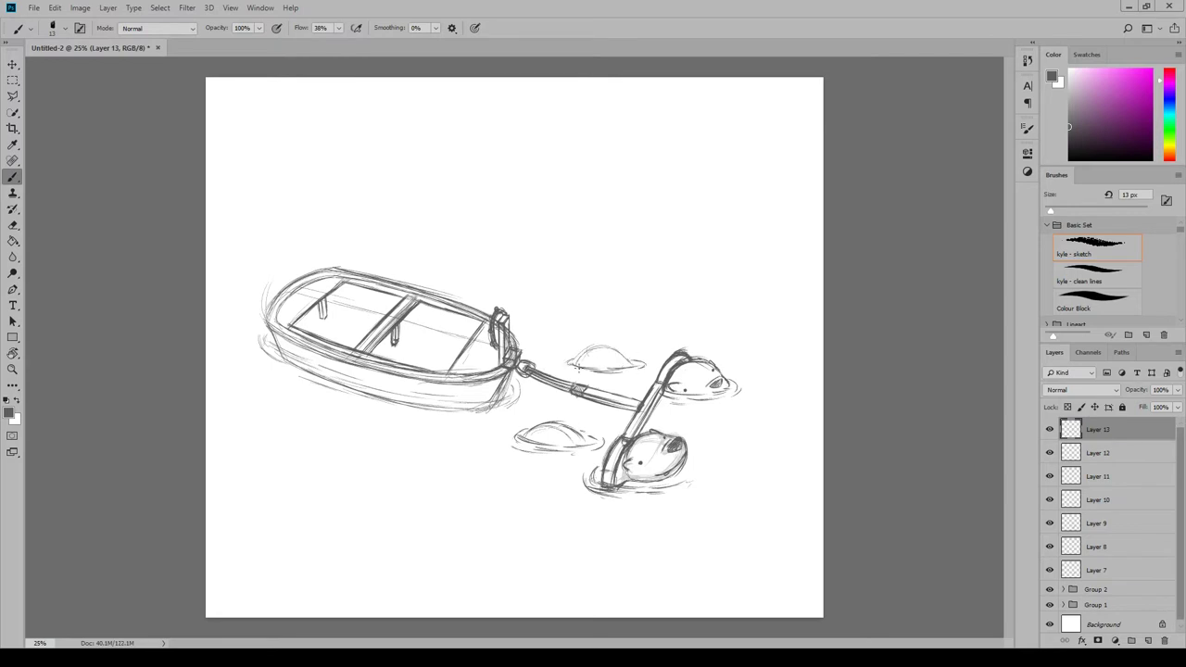
{"action": "mouse_move", "coordinate": [378, 408]}
{"action": "left_mouse_down"}
{"action": "mouse_move", "coordinate": [499, 426]}
{"action": "mouse_move", "coordinate": [515, 410]}
{"action": "left_mouse_up"}
{"action": "left_click_drag", "start_coordinate": [524, 382], "coordinate": [531, 404]}
{"action": "mouse_move", "coordinate": [252, 347]}
{"action": "left_mouse_down"}
{"action": "mouse_move", "coordinate": [276, 367]}
{"action": "mouse_move", "coordinate": [389, 387]}
{"action": "left_mouse_up"}
{"action": "mouse_move", "coordinate": [410, 391]}
{"action": "left_mouse_down"}
{"action": "mouse_move", "coordinate": [478, 400]}
{"action": "mouse_move", "coordinate": [515, 382]}
{"action": "left_mouse_up"}
{"action": "left_click_drag", "start_coordinate": [500, 408], "coordinate": [521, 386]}
{"action": "left_click_drag", "start_coordinate": [262, 341], "coordinate": [293, 358]}
{"action": "left_click_drag", "start_coordinate": [263, 332], "coordinate": [317, 369]}
{"action": "left_click_drag", "start_coordinate": [373, 384], "coordinate": [434, 404]}
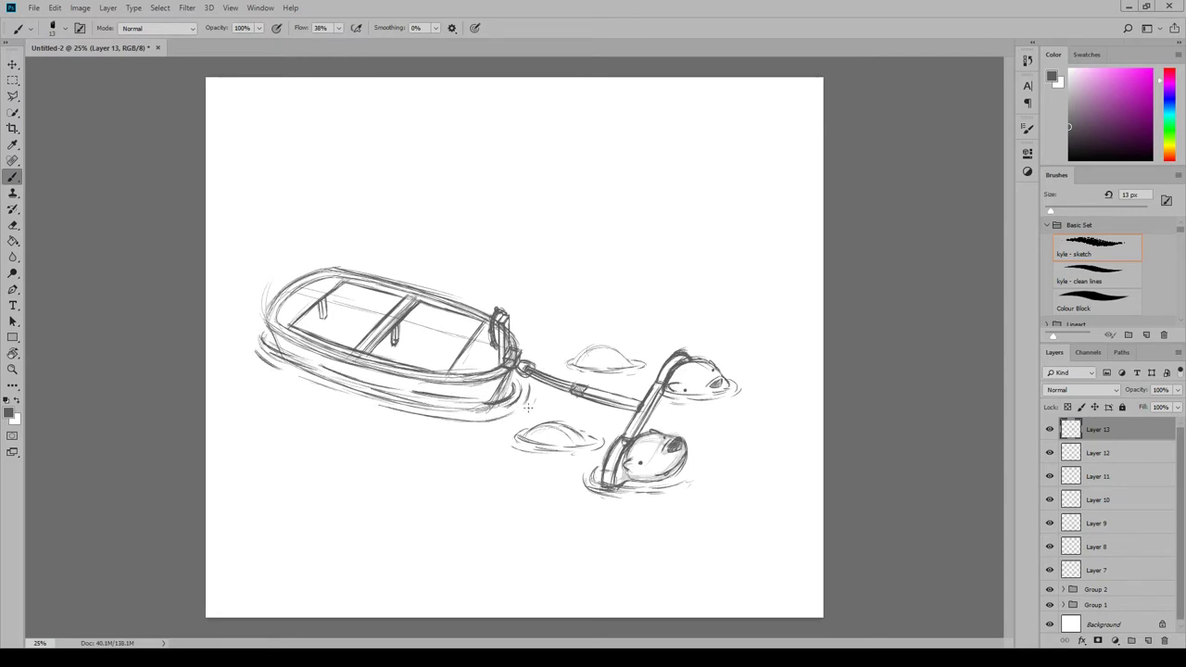
Group the harness, animal and ripple layers, and reposition the whole sketch on the canvas
{"action": "left_click", "coordinate": [1097, 570], "text": "shift"}
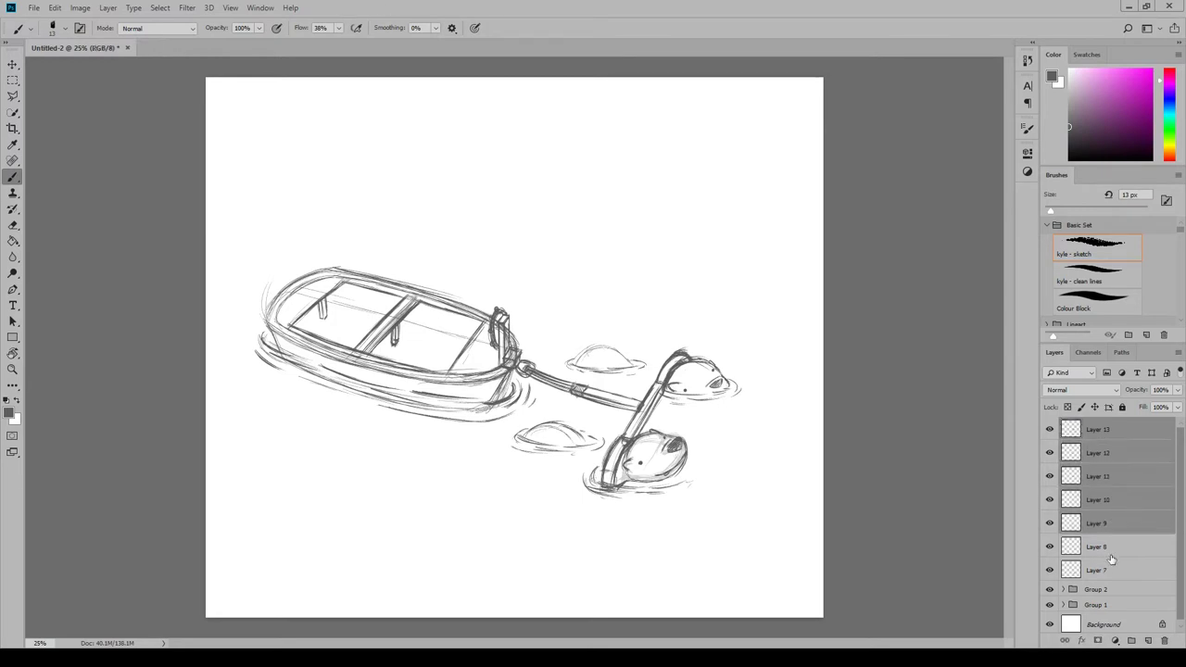
{"action": "key", "text": "ctrl+g"}
{"action": "key", "text": "v"}
{"action": "left_click_drag", "start_coordinate": [642, 467], "coordinate": [663, 475]}
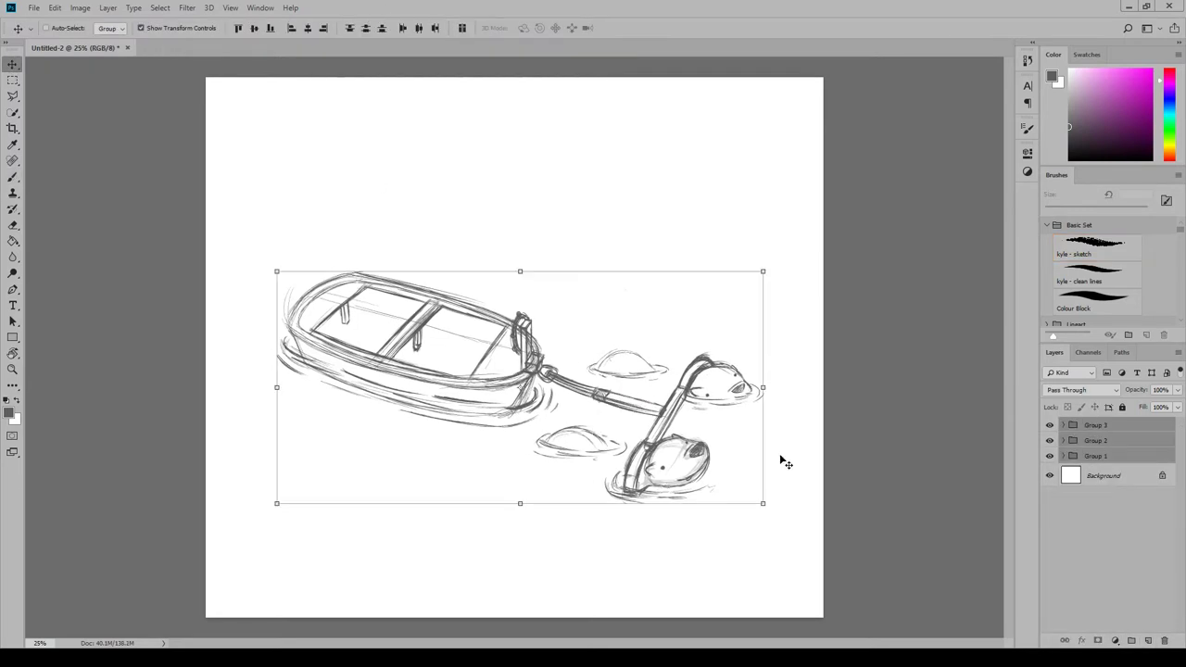
{"action": "key", "text": "ctrl+t"}
{"action": "left_click_drag", "start_coordinate": [776, 480], "coordinate": [718, 466]}
{"action": "key", "text": "Escape"}
Lasso the boat's area on the ripple layer and separate the boat's ripples onto their own layer
{"action": "key", "text": "l"}
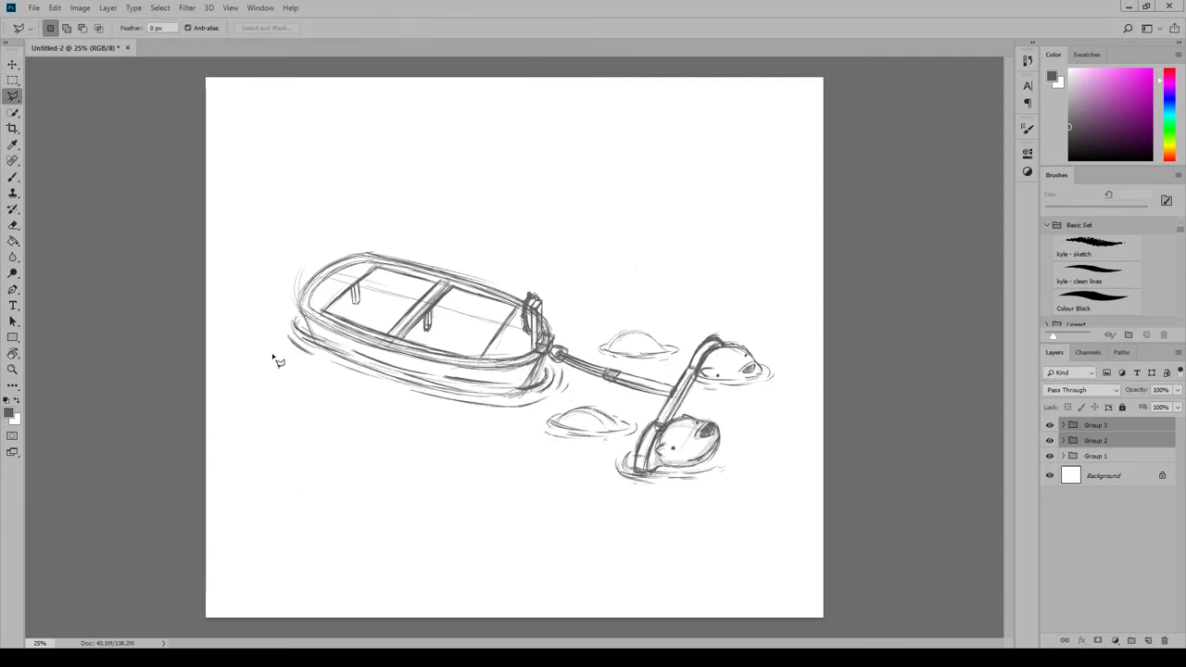
{"action": "mouse_move", "coordinate": [275, 354]}
{"action": "left_mouse_down"}
{"action": "mouse_move", "coordinate": [265, 311]}
{"action": "mouse_move", "coordinate": [278, 360]}
{"action": "left_mouse_up"}
{"action": "left_click", "coordinate": [1096, 441]}
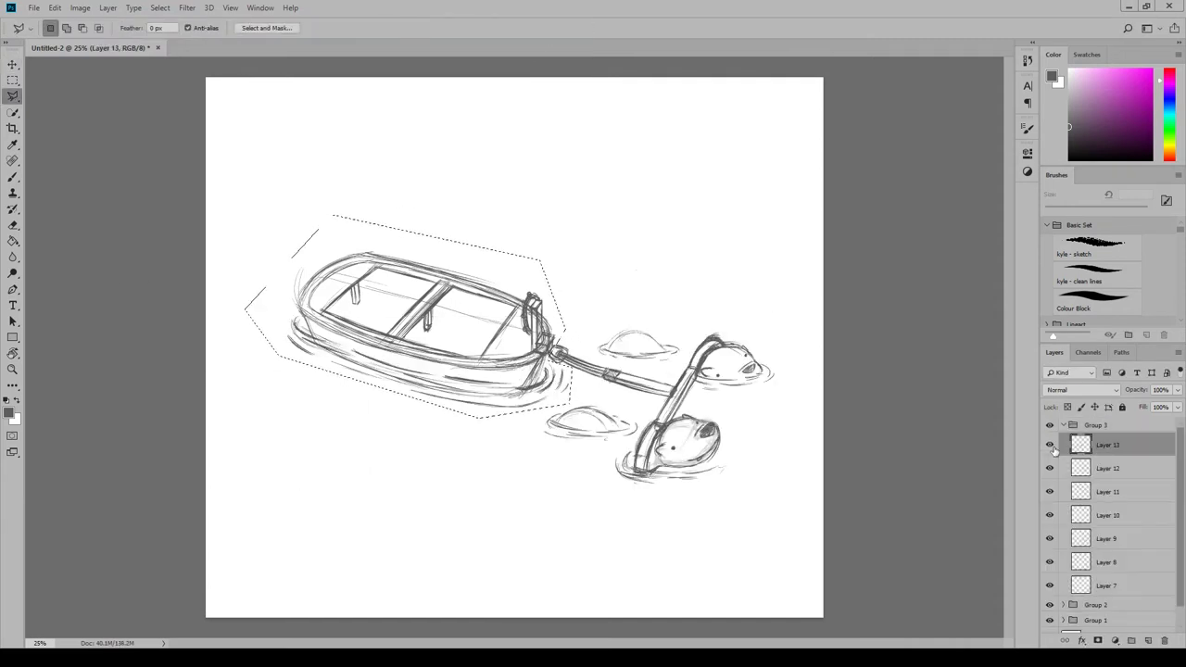
{"action": "key", "text": "ctrl+d"}
{"action": "key", "text": "v"}
{"action": "left_click", "coordinate": [1050, 448]}
{"action": "left_click", "coordinate": [1049, 448]}
Scale down the tow bar and animals beside the boat, and reposition the sketch
{"action": "left_click", "coordinate": [1096, 464], "text": "shift"}
{"action": "left_click_drag", "start_coordinate": [773, 482], "coordinate": [706, 442]}
{"action": "key", "text": "Return"}
{"action": "mouse_move", "coordinate": [760, 384]}
{"action": "left_mouse_down"}
{"action": "mouse_move", "coordinate": [662, 425]}
{"action": "mouse_move", "coordinate": [658, 407]}
{"action": "left_mouse_up"}
{"action": "key", "text": "ctrl+alt+a"}
Add a new top layer, group all rough sketch layers beneath it, and set the group's opacity to 30%
{"action": "key", "text": "ctrl+shift+alt+n"}
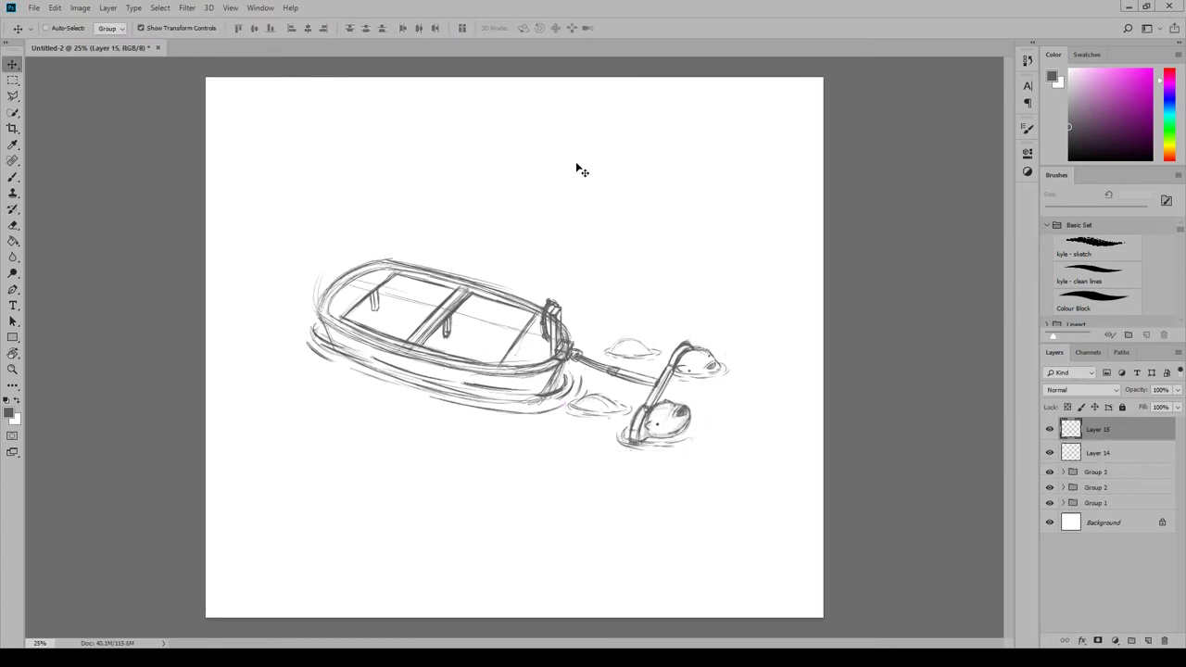
{"action": "left_click", "coordinate": [1112, 452]}
{"action": "left_click", "coordinate": [1096, 502], "text": "shift"}
{"action": "key", "text": "ctrl+g"}
{"action": "key", "text": "3"}
{"action": "left_click", "coordinate": [1098, 429]}
{"action": "key", "text": "b"}
{"action": "key", "text": "ctrl+plus"}
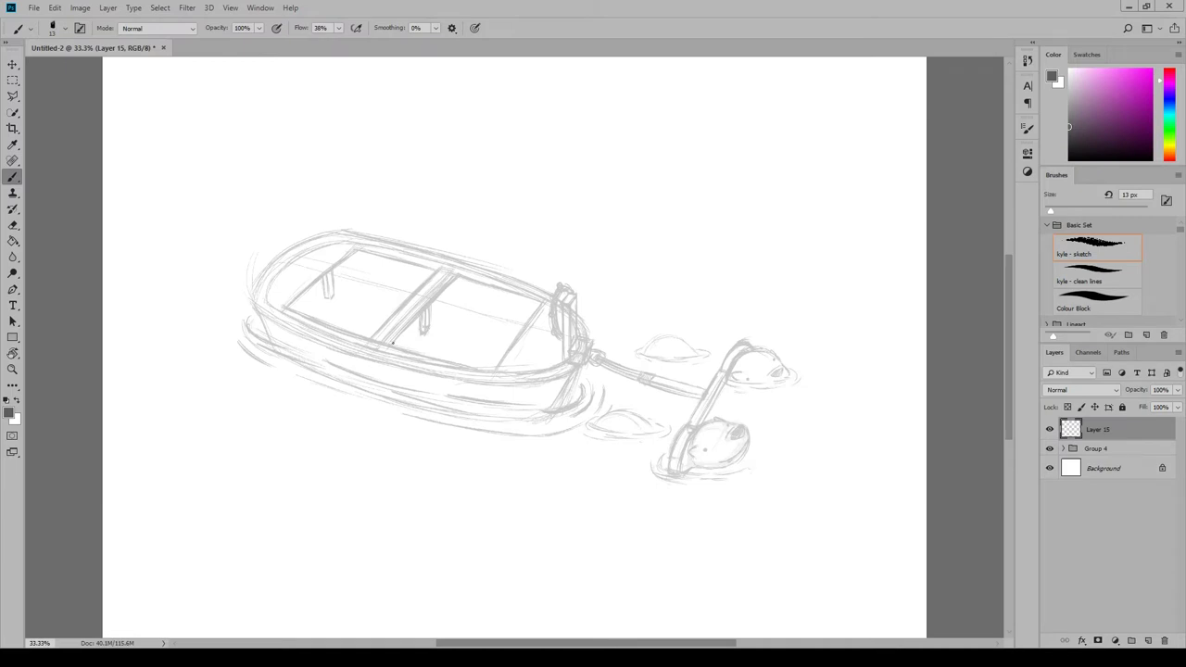
On the top layer, sketch a creature with a round head, curved back and pointed flipper hanging over the boat's side
{"action": "mouse_move", "coordinate": [392, 343]}
{"action": "left_mouse_down"}
{"action": "mouse_move", "coordinate": [384, 330]}
{"action": "mouse_move", "coordinate": [421, 348]}
{"action": "mouse_move", "coordinate": [371, 361]}
{"action": "left_mouse_up"}
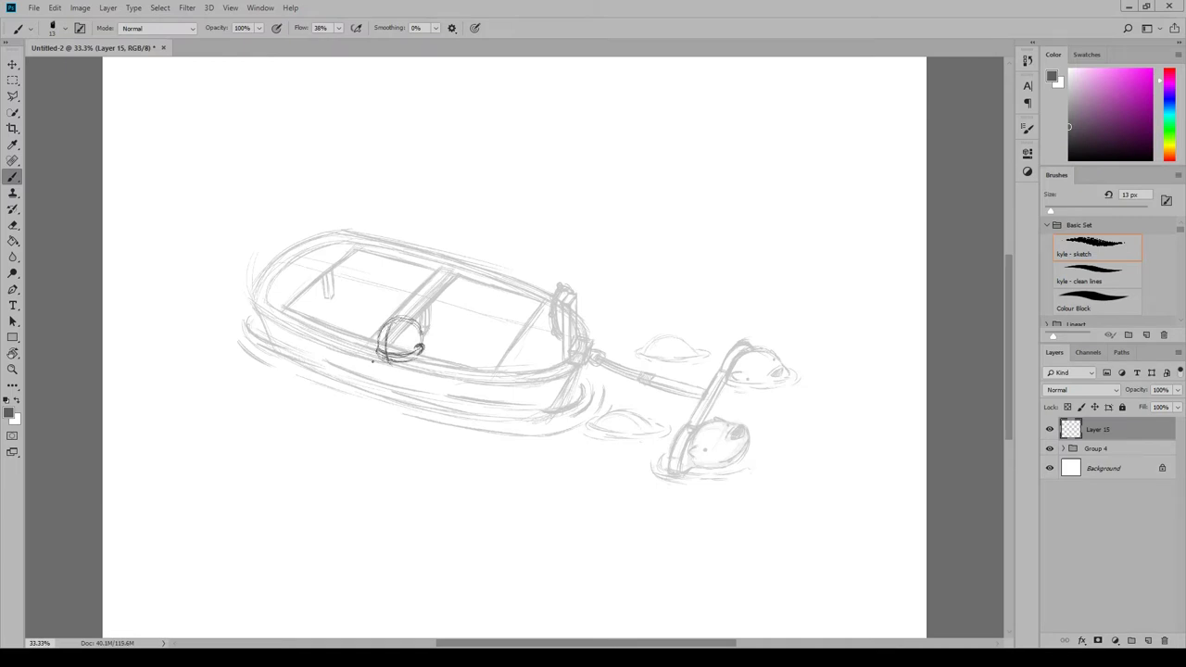
{"action": "left_click_drag", "start_coordinate": [528, 306], "coordinate": [521, 300]}
{"action": "mouse_move", "coordinate": [414, 330]}
{"action": "left_mouse_down"}
{"action": "mouse_move", "coordinate": [447, 360]}
{"action": "mouse_move", "coordinate": [389, 411]}
{"action": "mouse_move", "coordinate": [433, 356]}
{"action": "left_mouse_up"}
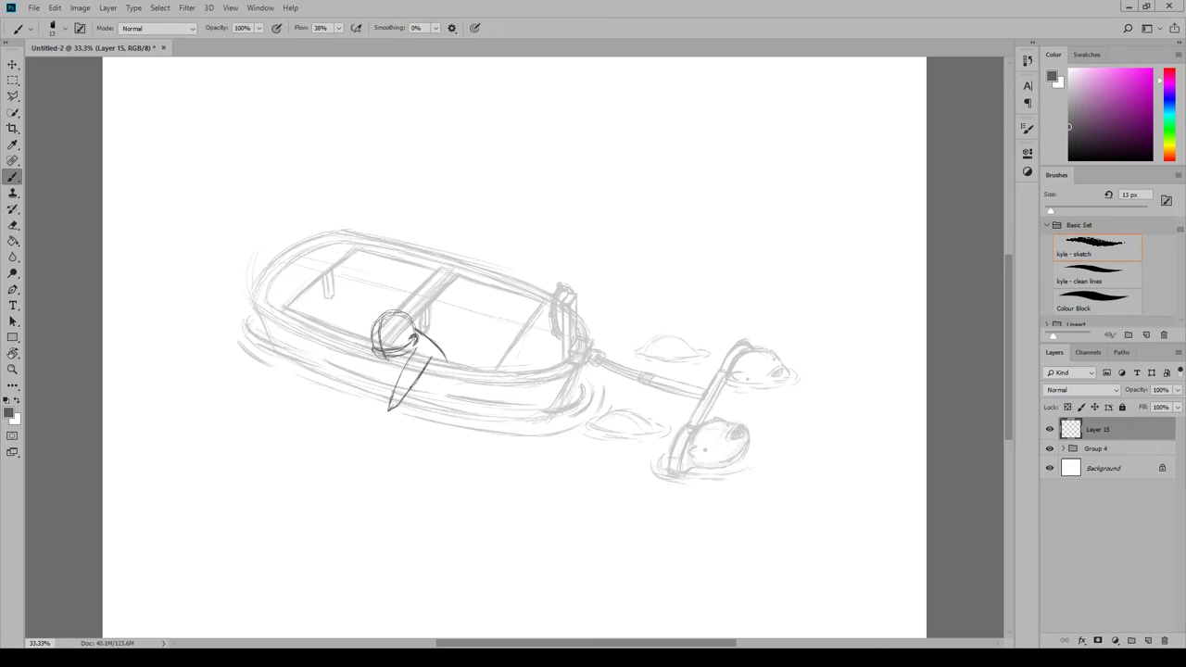
{"action": "mouse_move", "coordinate": [390, 408]}
{"action": "left_mouse_down"}
{"action": "mouse_move", "coordinate": [413, 347]}
{"action": "mouse_move", "coordinate": [372, 328]}
{"action": "mouse_move", "coordinate": [412, 349]}
{"action": "left_mouse_up"}
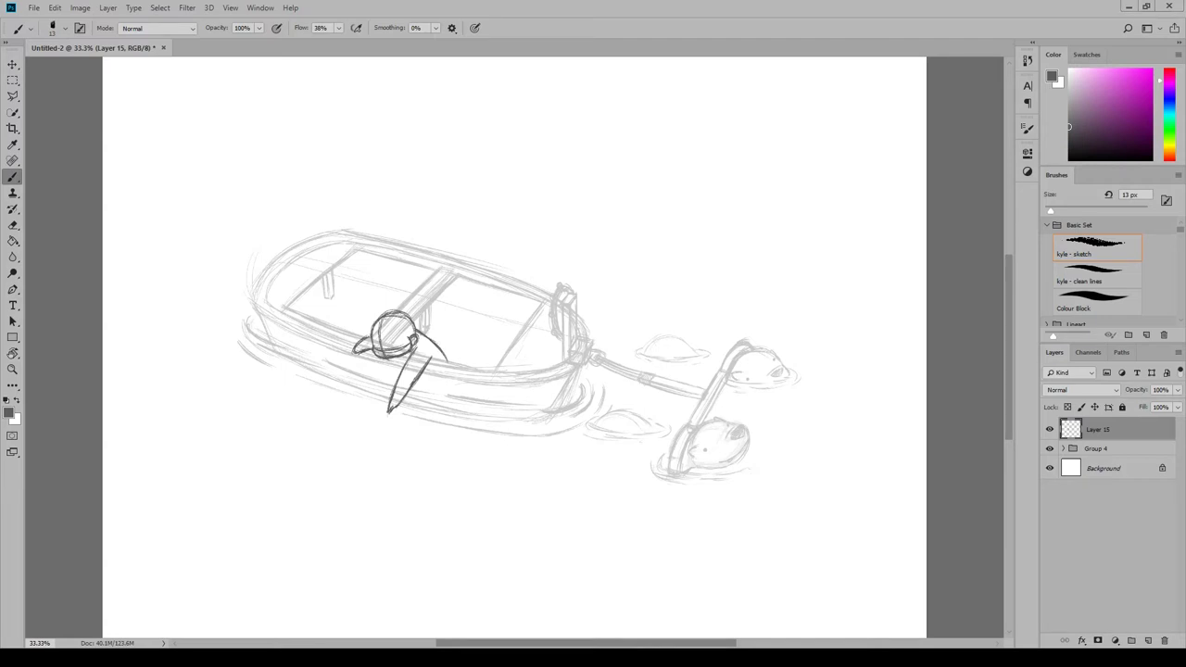
On a new layer, sketch a small round-headed figure at the boat's near rim, and hide that layer
{"action": "left_click", "coordinate": [1148, 640]}
{"action": "mouse_move", "coordinate": [450, 351]}
{"action": "left_mouse_down"}
{"action": "mouse_move", "coordinate": [463, 369]}
{"action": "mouse_move", "coordinate": [457, 346]}
{"action": "left_mouse_up"}
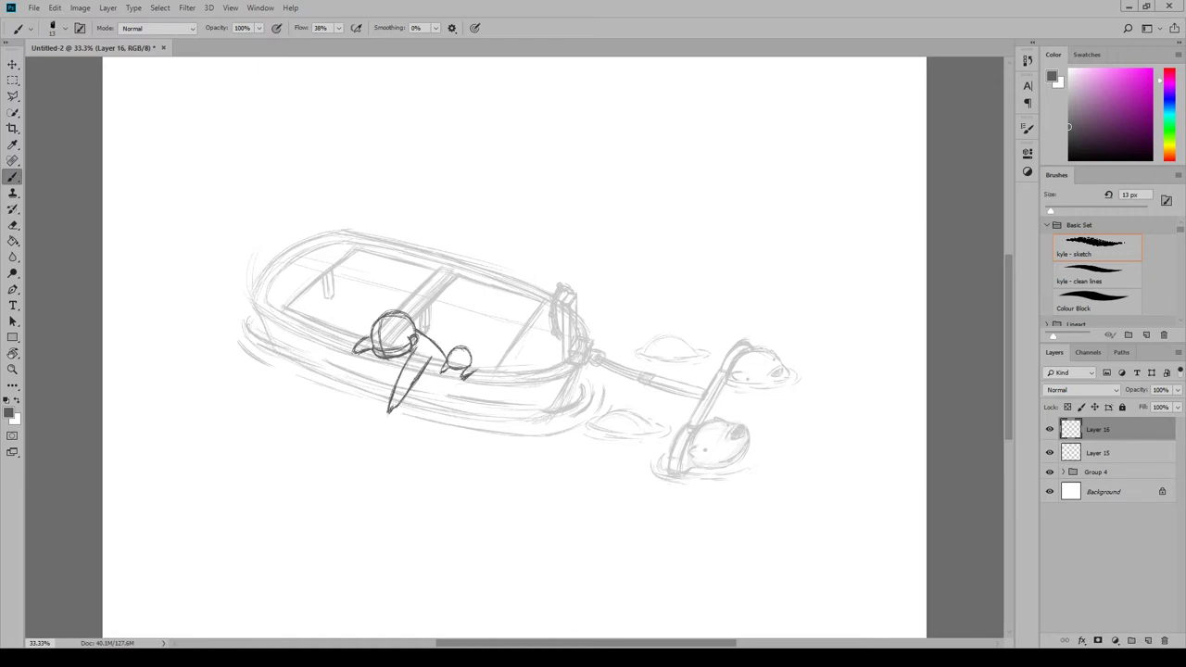
{"action": "left_click_drag", "start_coordinate": [449, 360], "coordinate": [468, 356]}
{"action": "key", "text": "ctrl+comma"}
On a new layer, sketch a small figure with flowing hair leaning on the round head, and erase overlapping lines
{"action": "key", "text": "ctrl+shift+alt+n"}
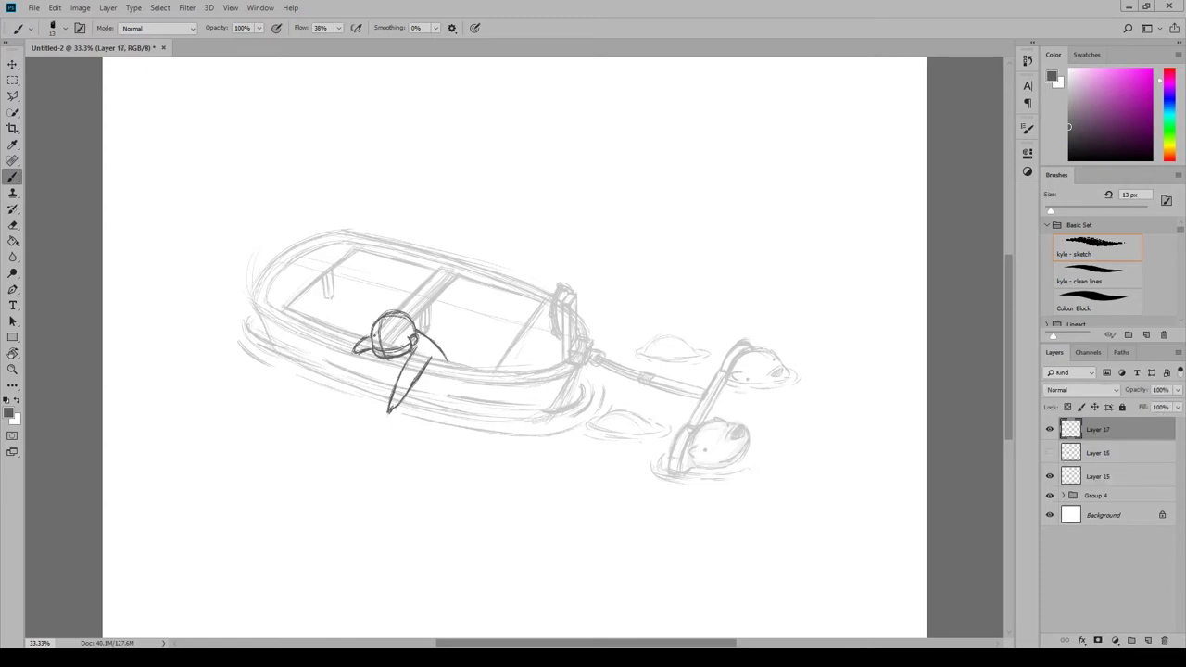
{"action": "mouse_move", "coordinate": [386, 320]}
{"action": "left_mouse_down"}
{"action": "mouse_move", "coordinate": [383, 340]}
{"action": "mouse_move", "coordinate": [393, 302]}
{"action": "mouse_move", "coordinate": [402, 315]}
{"action": "left_mouse_up"}
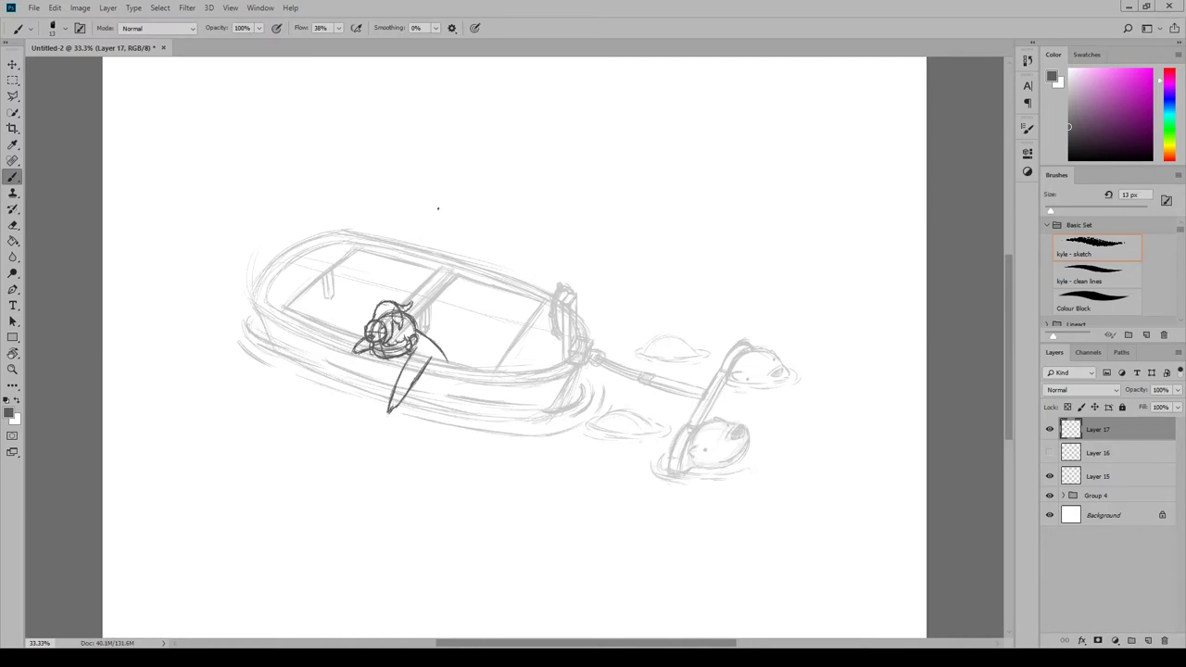
{"action": "key", "text": "e"}
{"action": "left_click_drag", "start_coordinate": [389, 311], "coordinate": [417, 322]}
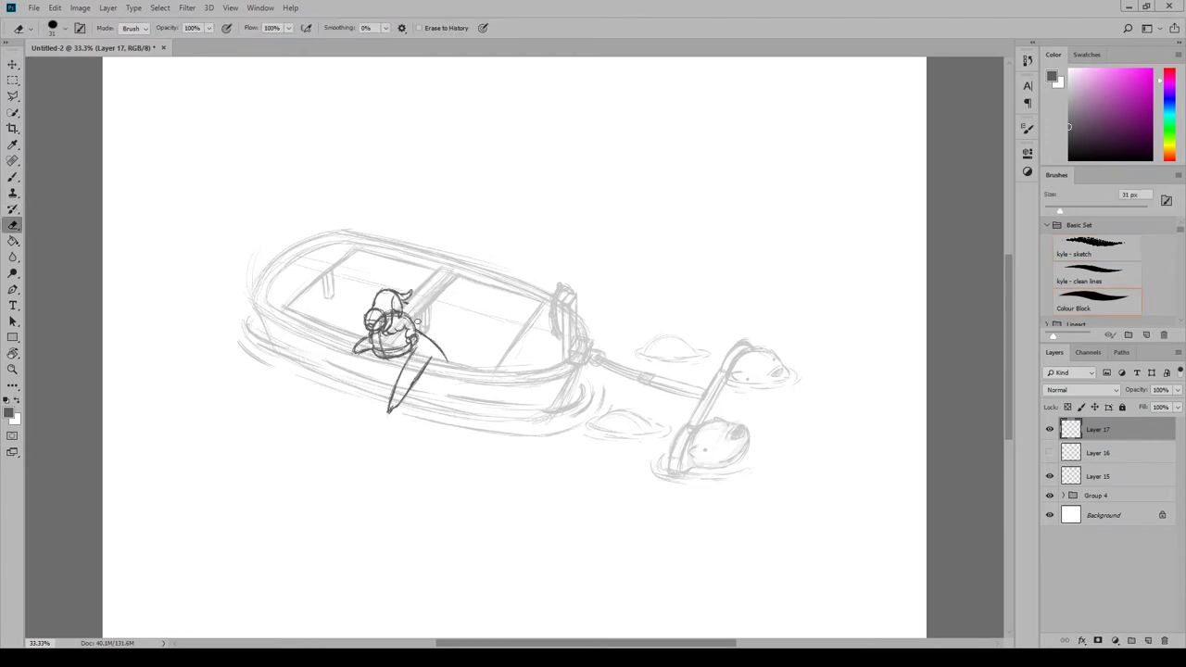
On a new layer, redraw the boat's inner and outer rim with darker lines, leaving out the part behind the figures
{"action": "key", "text": "b"}
{"action": "key", "text": "ctrl+shift+alt+n"}
{"action": "left_click_drag", "start_coordinate": [287, 308], "coordinate": [363, 339]}
{"action": "left_click_drag", "start_coordinate": [430, 360], "coordinate": [567, 369]}
{"action": "left_click_drag", "start_coordinate": [263, 302], "coordinate": [355, 345]}
{"action": "left_click_drag", "start_coordinate": [430, 374], "coordinate": [565, 365]}
{"action": "mouse_move", "coordinate": [289, 305]}
{"action": "left_mouse_down"}
{"action": "mouse_move", "coordinate": [362, 247]}
{"action": "mouse_move", "coordinate": [343, 243]}
{"action": "mouse_move", "coordinate": [555, 302]}
{"action": "left_mouse_up"}
{"action": "left_click_drag", "start_coordinate": [352, 233], "coordinate": [545, 289]}
{"action": "left_click_drag", "start_coordinate": [317, 236], "coordinate": [254, 302]}
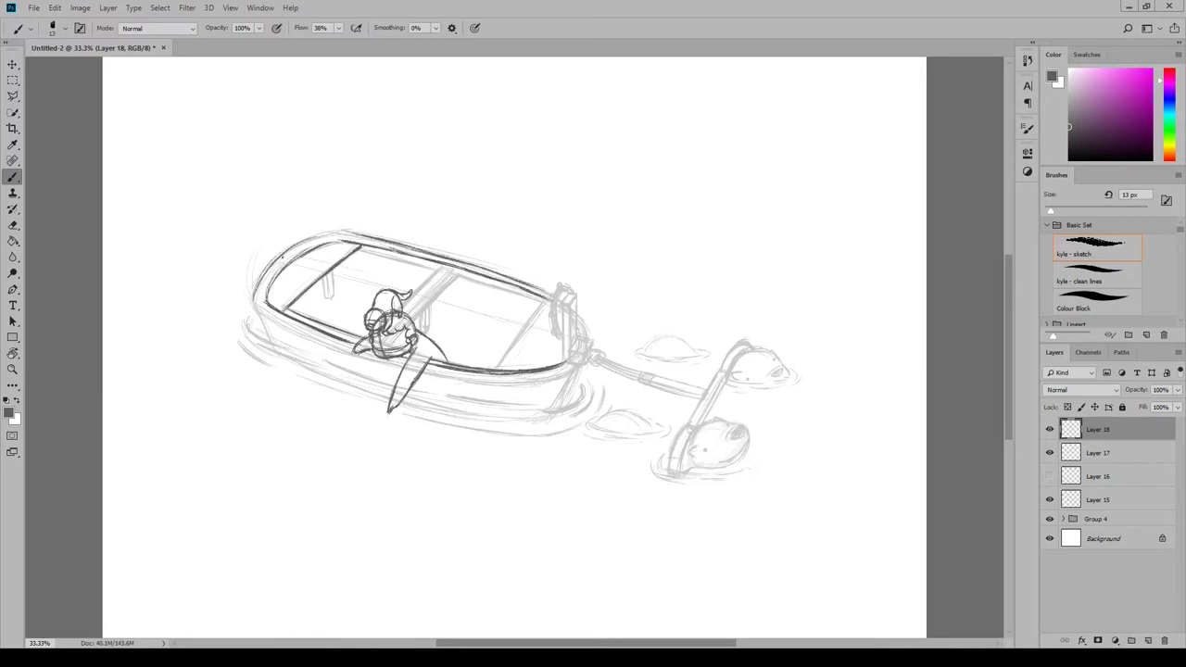
{"action": "left_click_drag", "start_coordinate": [278, 260], "coordinate": [353, 230]}
{"action": "mouse_move", "coordinate": [250, 303]}
{"action": "left_mouse_down"}
{"action": "mouse_move", "coordinate": [354, 354]}
{"action": "mouse_move", "coordinate": [528, 382]}
{"action": "mouse_move", "coordinate": [578, 369]}
{"action": "left_mouse_up"}
{"action": "left_click_drag", "start_coordinate": [577, 315], "coordinate": [586, 337]}
Redraw the boat's bench seats with darker lines, including the middle seat's edges and the rear seat's edge
{"action": "mouse_move", "coordinate": [464, 276]}
{"action": "left_mouse_down"}
{"action": "mouse_move", "coordinate": [422, 326]}
{"action": "mouse_move", "coordinate": [407, 302]}
{"action": "left_mouse_up"}
{"action": "mouse_move", "coordinate": [462, 279]}
{"action": "left_mouse_down"}
{"action": "mouse_move", "coordinate": [428, 315]}
{"action": "mouse_move", "coordinate": [419, 298]}
{"action": "left_mouse_up"}
{"action": "left_click_drag", "start_coordinate": [359, 246], "coordinate": [428, 265]}
{"action": "left_click_drag", "start_coordinate": [438, 269], "coordinate": [464, 278]}
{"action": "left_click_drag", "start_coordinate": [389, 259], "coordinate": [543, 302]}
{"action": "left_click_drag", "start_coordinate": [543, 302], "coordinate": [495, 367]}
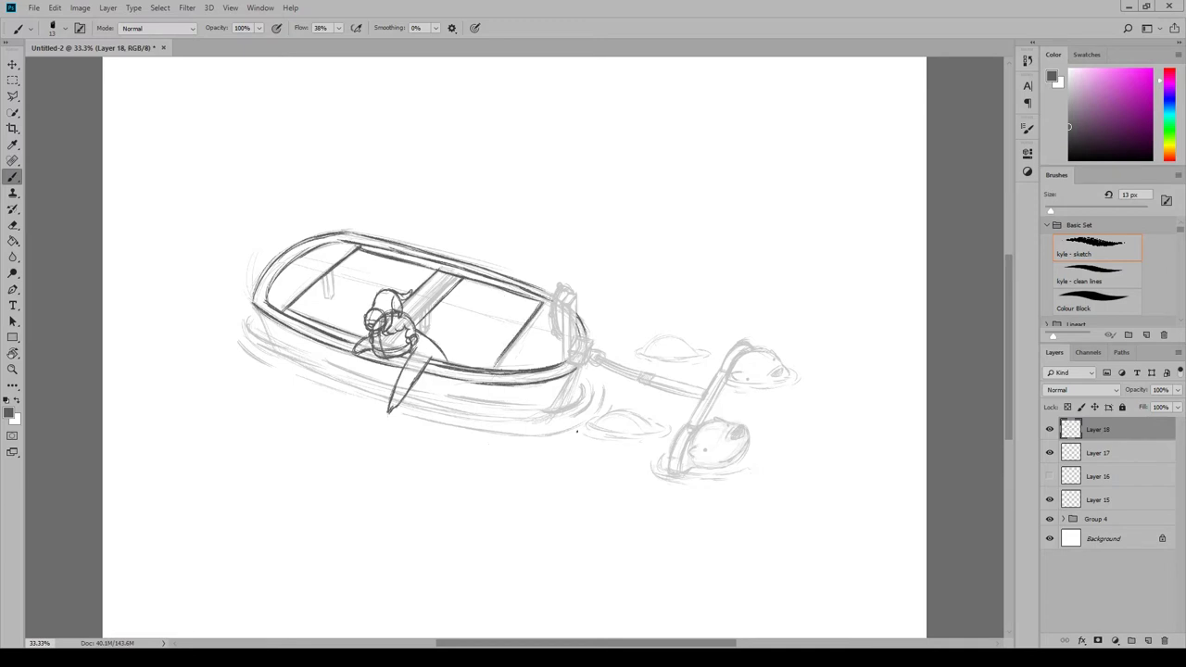
Redraw the hull's bow and stern edges and the waterline ripples along its near side
{"action": "left_click_drag", "start_coordinate": [272, 304], "coordinate": [254, 349]}
{"action": "mouse_move", "coordinate": [245, 325]}
{"action": "left_mouse_down"}
{"action": "mouse_move", "coordinate": [305, 356]}
{"action": "mouse_move", "coordinate": [246, 332]}
{"action": "left_mouse_up"}
{"action": "left_click_drag", "start_coordinate": [244, 336], "coordinate": [445, 393]}
{"action": "mouse_move", "coordinate": [302, 371]}
{"action": "left_mouse_down"}
{"action": "mouse_move", "coordinate": [593, 425]}
{"action": "mouse_move", "coordinate": [604, 413]}
{"action": "left_mouse_up"}
{"action": "left_click_drag", "start_coordinate": [258, 356], "coordinate": [324, 384]}
{"action": "left_click_drag", "start_coordinate": [579, 365], "coordinate": [554, 408]}
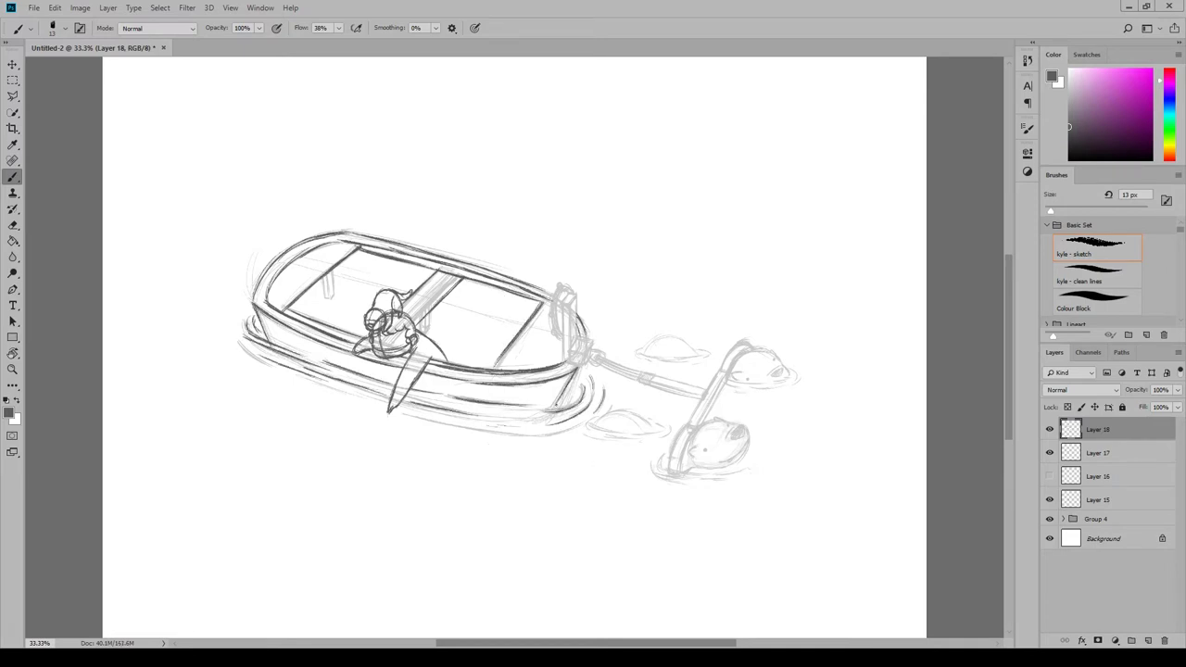
Redraw the stern post, its bracket and the towing ring with darker lines
{"action": "left_click_drag", "start_coordinate": [569, 339], "coordinate": [595, 354]}
{"action": "left_click_drag", "start_coordinate": [582, 343], "coordinate": [593, 369]}
{"action": "left_click_drag", "start_coordinate": [563, 306], "coordinate": [567, 363]}
{"action": "mouse_move", "coordinate": [562, 312]}
{"action": "left_mouse_down"}
{"action": "mouse_move", "coordinate": [580, 295]}
{"action": "mouse_move", "coordinate": [576, 349]}
{"action": "left_mouse_up"}
{"action": "mouse_move", "coordinate": [558, 292]}
{"action": "left_mouse_down"}
{"action": "mouse_move", "coordinate": [560, 343]}
{"action": "mouse_move", "coordinate": [603, 361]}
{"action": "left_mouse_up"}
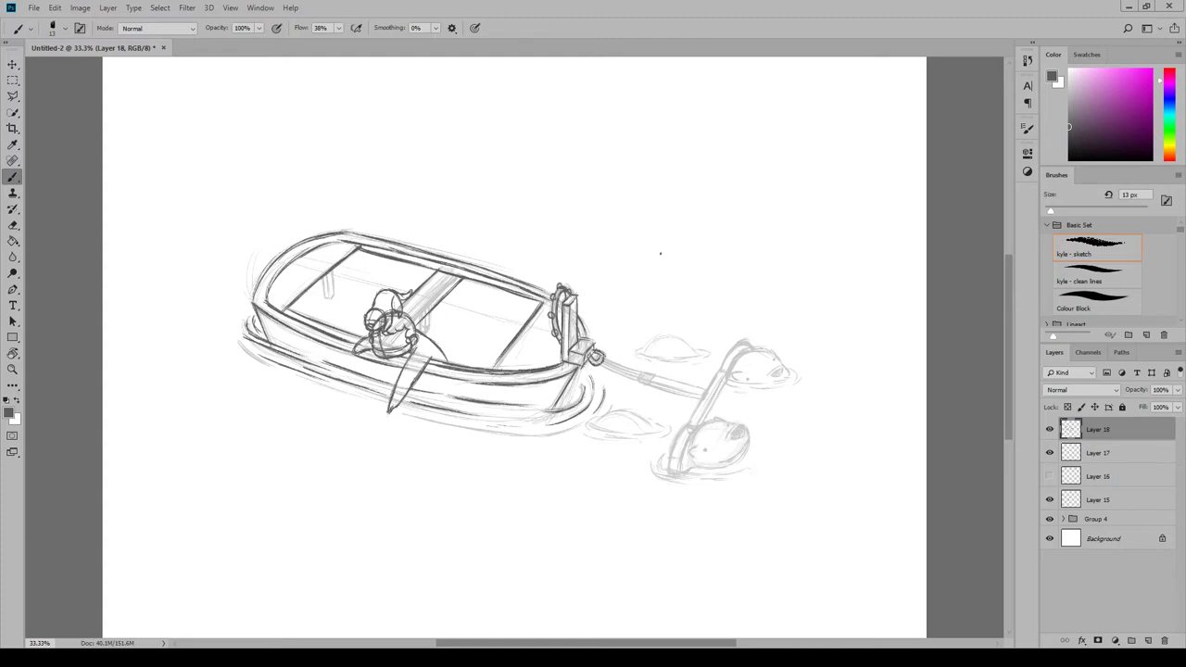
On a new layer, redraw the yoke bar and the far animal's head and harness collar with darker lines
{"action": "scroll", "coordinate": [509, 347], "scroll_direction": "right", "scroll_amount": 3}
{"action": "key", "text": "ctrl+shift+alt+n"}
{"action": "mouse_move", "coordinate": [458, 366]}
{"action": "left_mouse_down"}
{"action": "mouse_move", "coordinate": [445, 407]}
{"action": "mouse_move", "coordinate": [464, 412]}
{"action": "left_mouse_up"}
{"action": "mouse_move", "coordinate": [606, 372]}
{"action": "left_mouse_down"}
{"action": "mouse_move", "coordinate": [571, 427]}
{"action": "mouse_move", "coordinate": [585, 424]}
{"action": "left_mouse_up"}
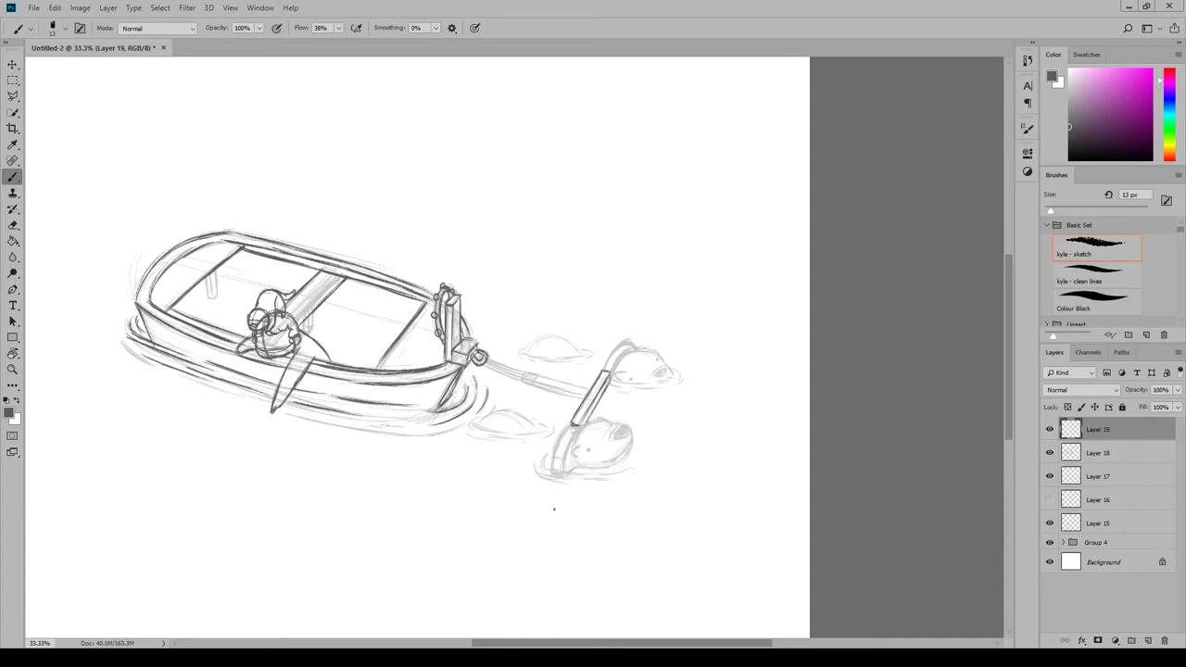
{"action": "mouse_move", "coordinate": [612, 368]}
{"action": "left_mouse_down"}
{"action": "mouse_move", "coordinate": [672, 369]}
{"action": "mouse_move", "coordinate": [641, 345]}
{"action": "left_mouse_up"}
{"action": "left_click_drag", "start_coordinate": [616, 367], "coordinate": [610, 382]}
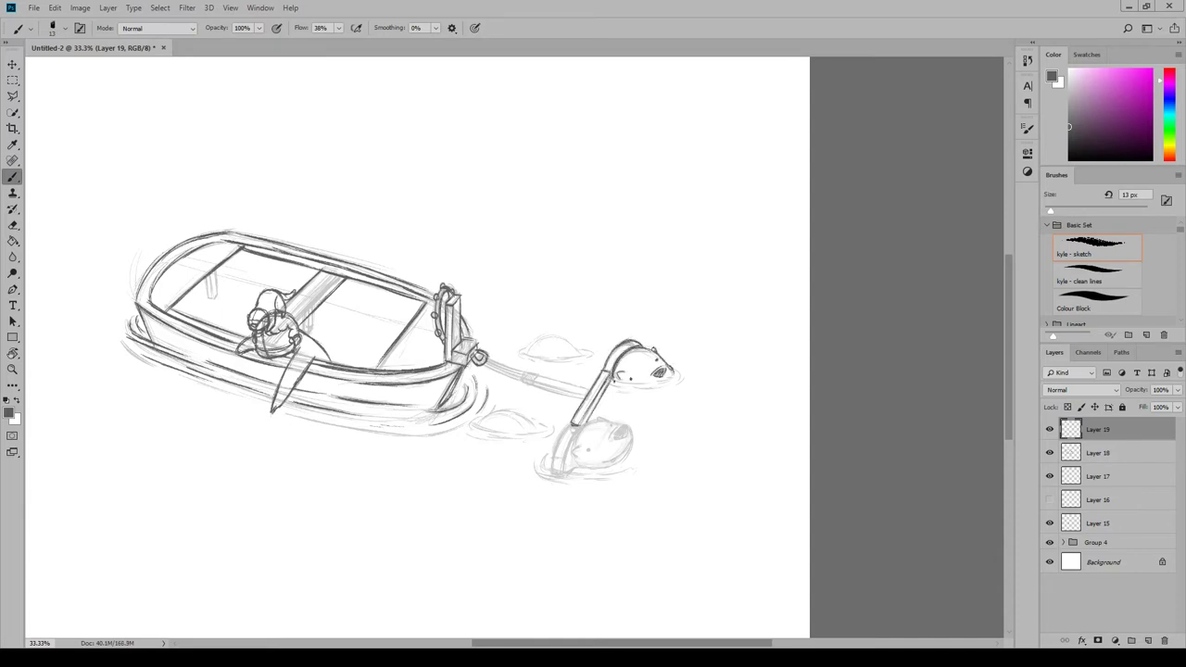
Redraw the far animal's back hump and the water ripples around its body and head
{"action": "mouse_move", "coordinate": [525, 352]}
{"action": "left_mouse_down"}
{"action": "mouse_move", "coordinate": [576, 345]}
{"action": "mouse_move", "coordinate": [560, 334]}
{"action": "left_mouse_up"}
{"action": "left_click_drag", "start_coordinate": [515, 360], "coordinate": [545, 352]}
{"action": "left_click_drag", "start_coordinate": [617, 384], "coordinate": [686, 378]}
{"action": "left_click_drag", "start_coordinate": [618, 388], "coordinate": [675, 389]}
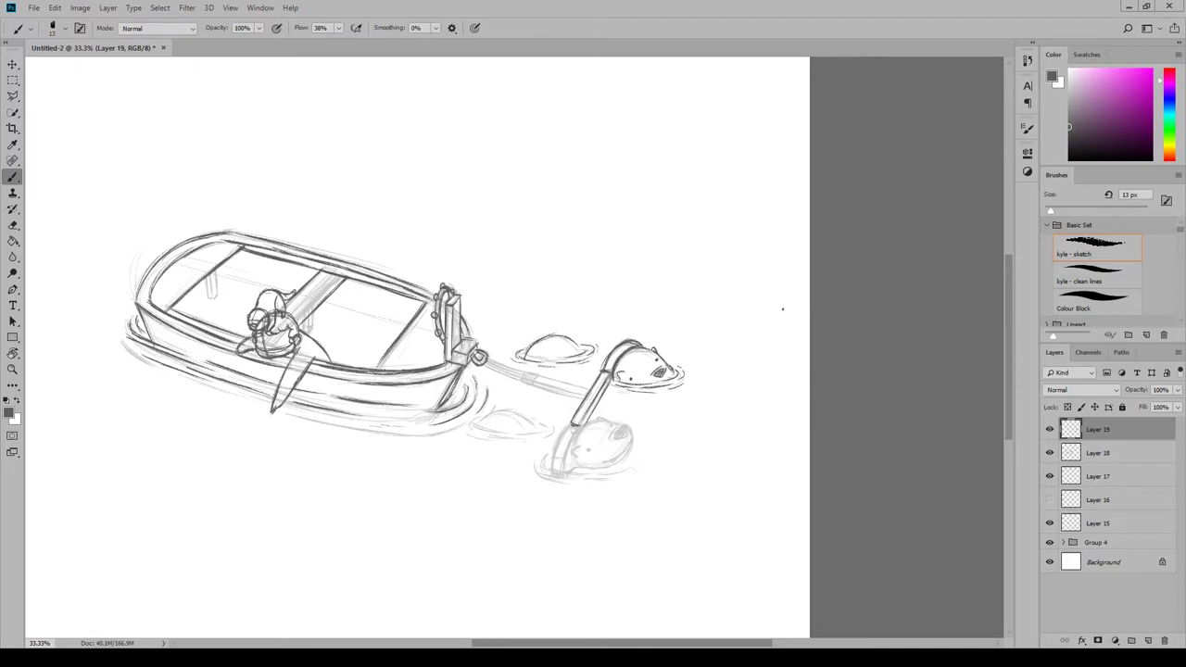
On a new layer, redraw the near animal's head, facial features and harness collar with darker lines
{"action": "left_click", "coordinate": [1147, 639]}
{"action": "mouse_move", "coordinate": [571, 424]}
{"action": "left_mouse_down"}
{"action": "mouse_move", "coordinate": [553, 469]}
{"action": "mouse_move", "coordinate": [606, 420]}
{"action": "mouse_move", "coordinate": [630, 438]}
{"action": "left_mouse_up"}
{"action": "left_click_drag", "start_coordinate": [632, 440], "coordinate": [622, 463]}
{"action": "left_click_drag", "start_coordinate": [586, 465], "coordinate": [565, 472]}
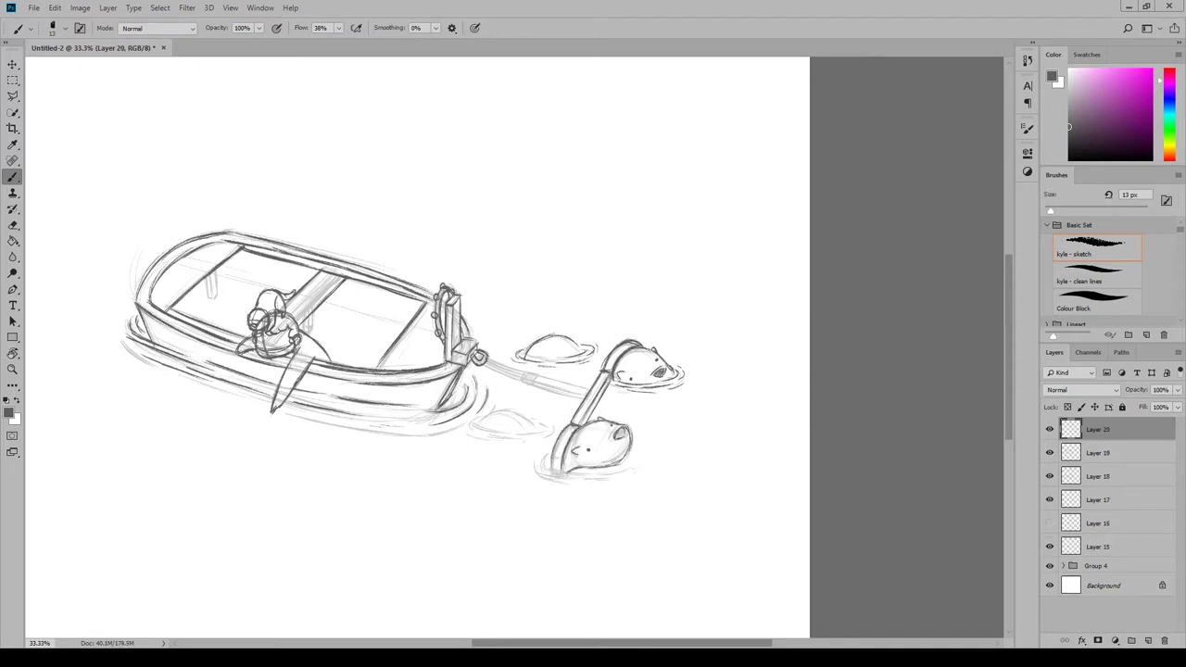
{"action": "left_click_drag", "start_coordinate": [610, 427], "coordinate": [624, 437]}
Redraw the ripples around the near animal's head and its back hump behind
{"action": "left_click_drag", "start_coordinate": [551, 473], "coordinate": [589, 468]}
{"action": "left_click_drag", "start_coordinate": [628, 469], "coordinate": [568, 475]}
{"action": "mouse_move", "coordinate": [512, 413]}
{"action": "left_mouse_down"}
{"action": "mouse_move", "coordinate": [529, 441]}
{"action": "mouse_move", "coordinate": [539, 432]}
{"action": "mouse_move", "coordinate": [467, 418]}
{"action": "left_mouse_up"}
On a new layer, redraw the tow bar linking the boat's ring to the yoke, including its joint
{"action": "left_click", "coordinate": [1149, 641]}
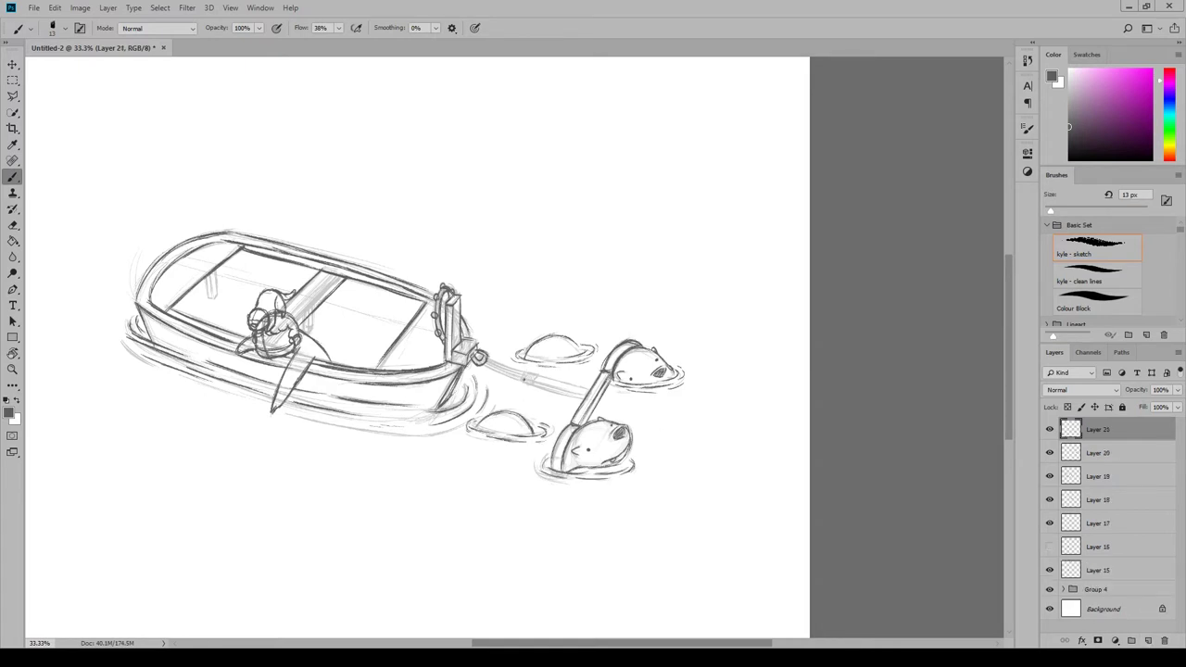
{"action": "mouse_move", "coordinate": [524, 375]}
{"action": "left_mouse_down"}
{"action": "mouse_move", "coordinate": [588, 389]}
{"action": "mouse_move", "coordinate": [489, 363]}
{"action": "mouse_move", "coordinate": [524, 378]}
{"action": "left_mouse_up"}
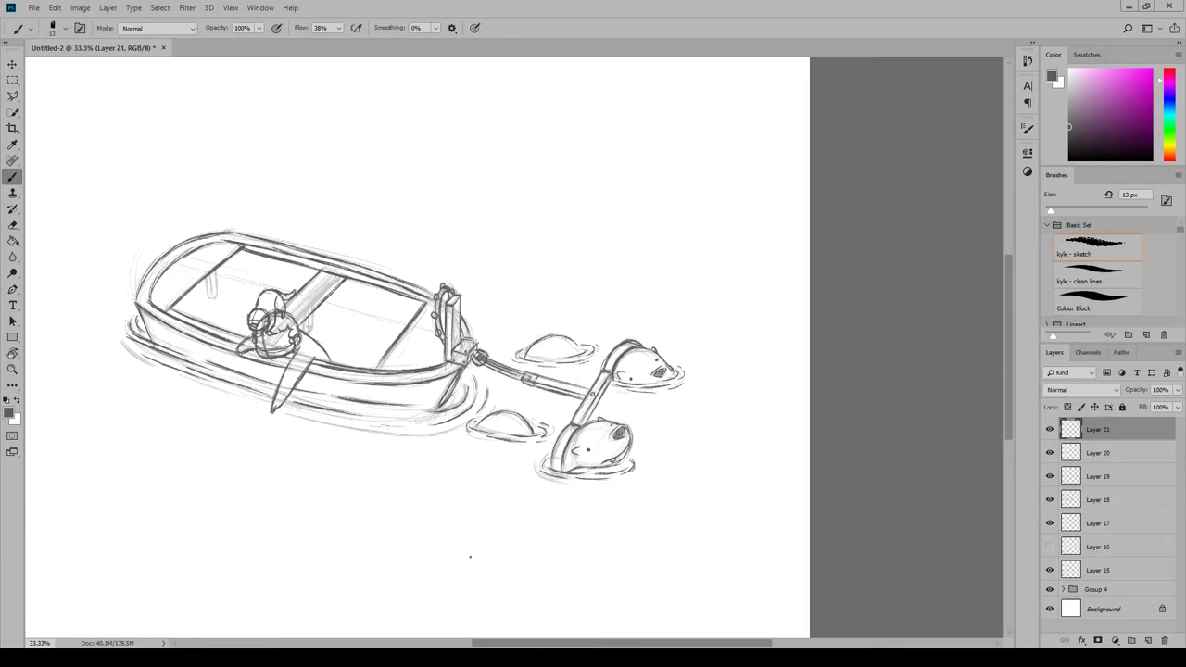
On new layers, add whiskers to both animals and a small tail tip behind the far one
{"action": "left_click", "coordinate": [1148, 640]}
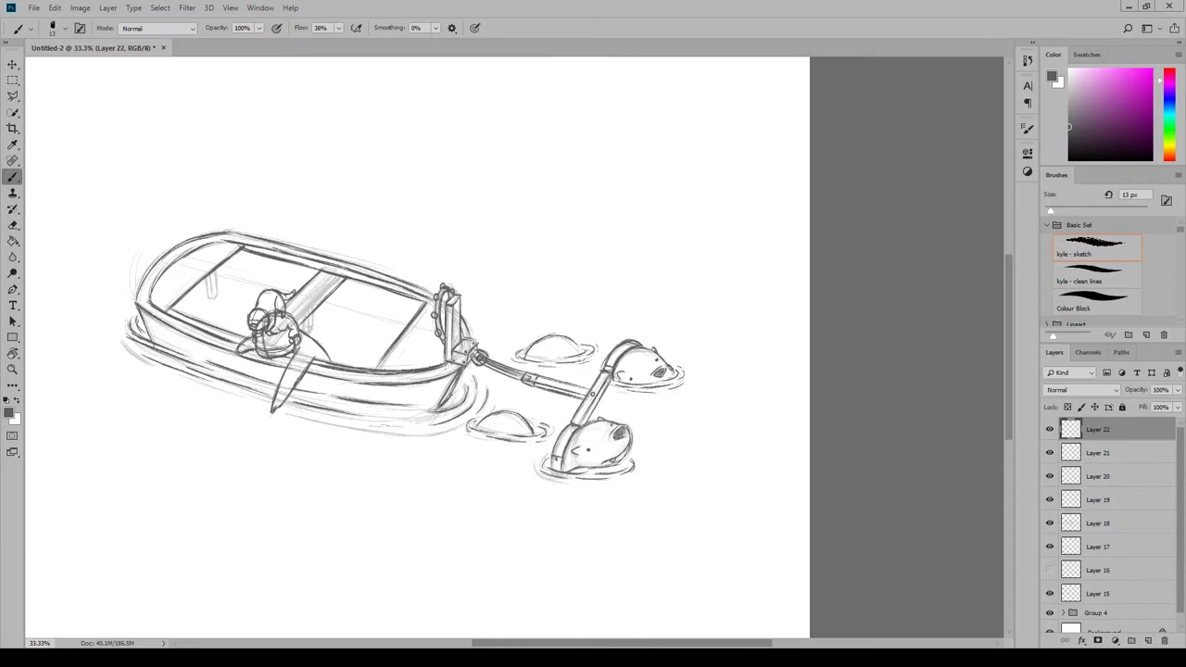
{"action": "left_click_drag", "start_coordinate": [668, 358], "coordinate": [682, 367]}
{"action": "left_click_drag", "start_coordinate": [634, 422], "coordinate": [627, 428]}
{"action": "left_click_drag", "start_coordinate": [600, 456], "coordinate": [582, 484]}
{"action": "left_click", "coordinate": [1148, 640]}
{"action": "left_click_drag", "start_coordinate": [500, 330], "coordinate": [513, 349]}
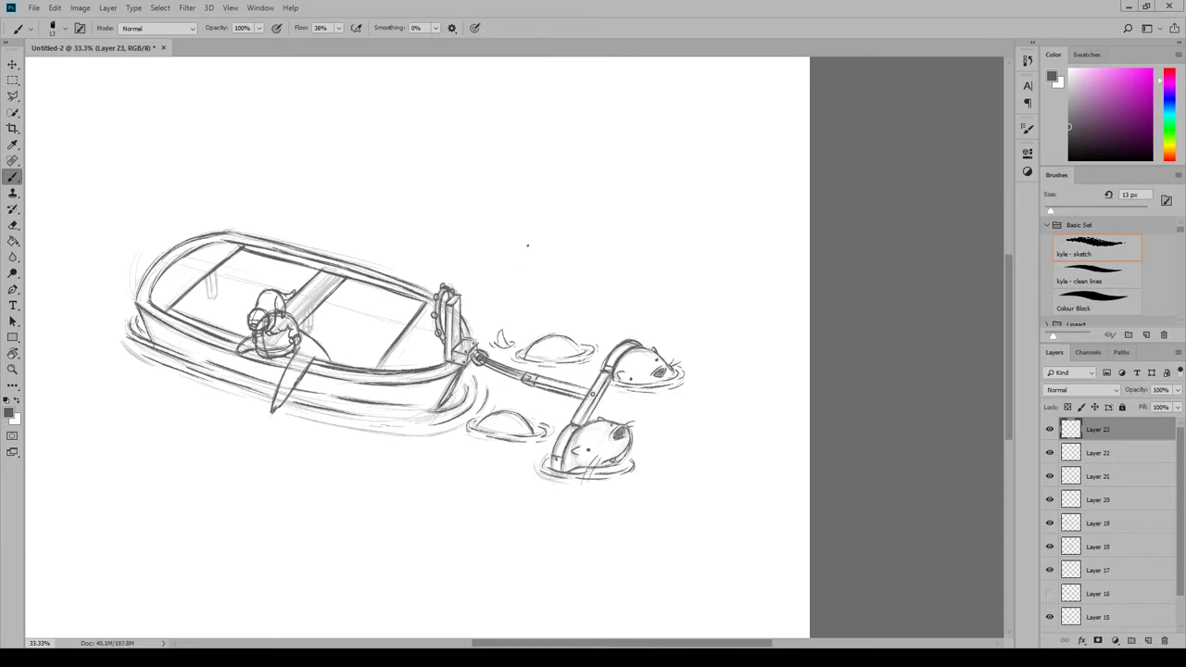
On a new layer, draw the bench supports and hatch the shadow under the bow bench
{"action": "left_click", "coordinate": [1148, 640]}
{"action": "left_click_drag", "start_coordinate": [209, 274], "coordinate": [208, 302]}
{"action": "mouse_move", "coordinate": [215, 271]}
{"action": "left_mouse_down"}
{"action": "mouse_move", "coordinate": [215, 297]}
{"action": "mouse_move", "coordinate": [176, 311]}
{"action": "left_mouse_up"}
{"action": "mouse_move", "coordinate": [245, 254]}
{"action": "left_mouse_down"}
{"action": "mouse_move", "coordinate": [215, 291]}
{"action": "mouse_move", "coordinate": [224, 280]}
{"action": "left_mouse_up"}
{"action": "left_click_drag", "start_coordinate": [311, 309], "coordinate": [310, 336]}
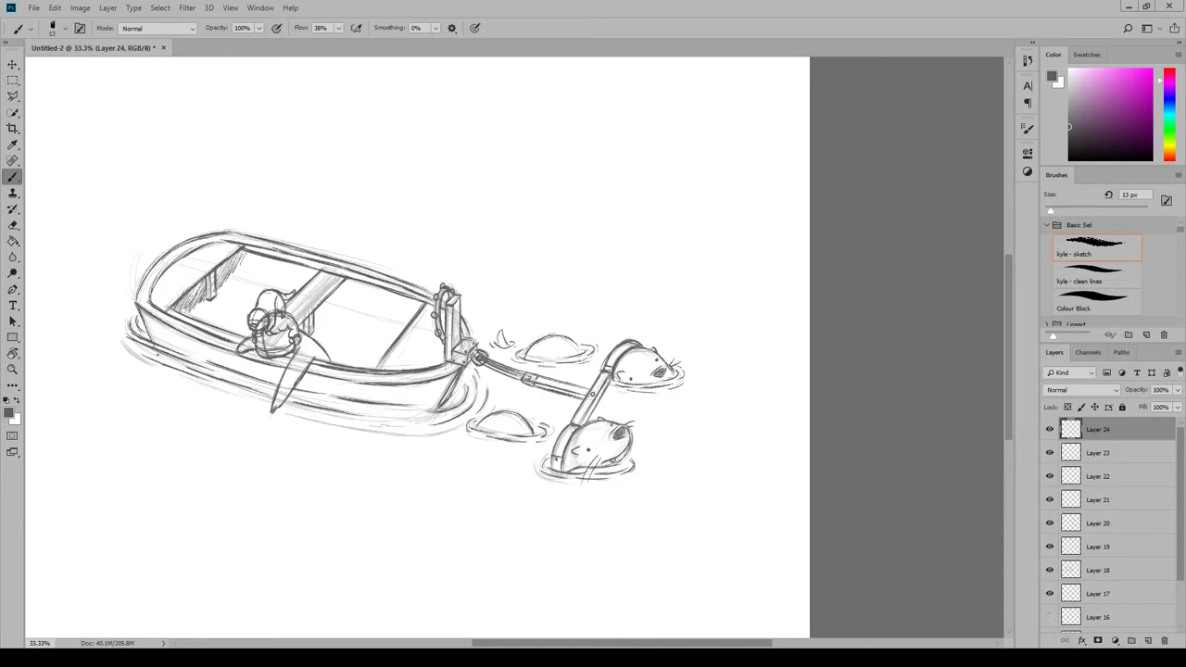
Draw ripples where the reaching hand touches the water and, on a new layer, sketch a small fish beside the boat
{"action": "mouse_move", "coordinate": [267, 410]}
{"action": "left_mouse_down"}
{"action": "mouse_move", "coordinate": [291, 403]}
{"action": "mouse_move", "coordinate": [319, 424]}
{"action": "left_mouse_up"}
{"action": "left_click", "coordinate": [1148, 641]}
{"action": "mouse_move", "coordinate": [291, 436]}
{"action": "left_mouse_down"}
{"action": "mouse_move", "coordinate": [315, 446]}
{"action": "mouse_move", "coordinate": [336, 432]}
{"action": "left_mouse_up"}
{"action": "mouse_move", "coordinate": [330, 432]}
{"action": "left_mouse_down"}
{"action": "mouse_move", "coordinate": [343, 451]}
{"action": "mouse_move", "coordinate": [339, 441]}
{"action": "left_mouse_up"}
{"action": "mouse_move", "coordinate": [332, 432]}
{"action": "left_mouse_down"}
{"action": "mouse_move", "coordinate": [344, 449]}
{"action": "mouse_move", "coordinate": [339, 429]}
{"action": "left_mouse_up"}
{"action": "mouse_move", "coordinate": [294, 430]}
{"action": "left_mouse_down"}
{"action": "mouse_move", "coordinate": [287, 439]}
{"action": "mouse_move", "coordinate": [324, 445]}
{"action": "left_mouse_up"}
{"action": "left_click_drag", "start_coordinate": [304, 437], "coordinate": [341, 445]}
{"action": "left_click_drag", "start_coordinate": [339, 443], "coordinate": [311, 449]}
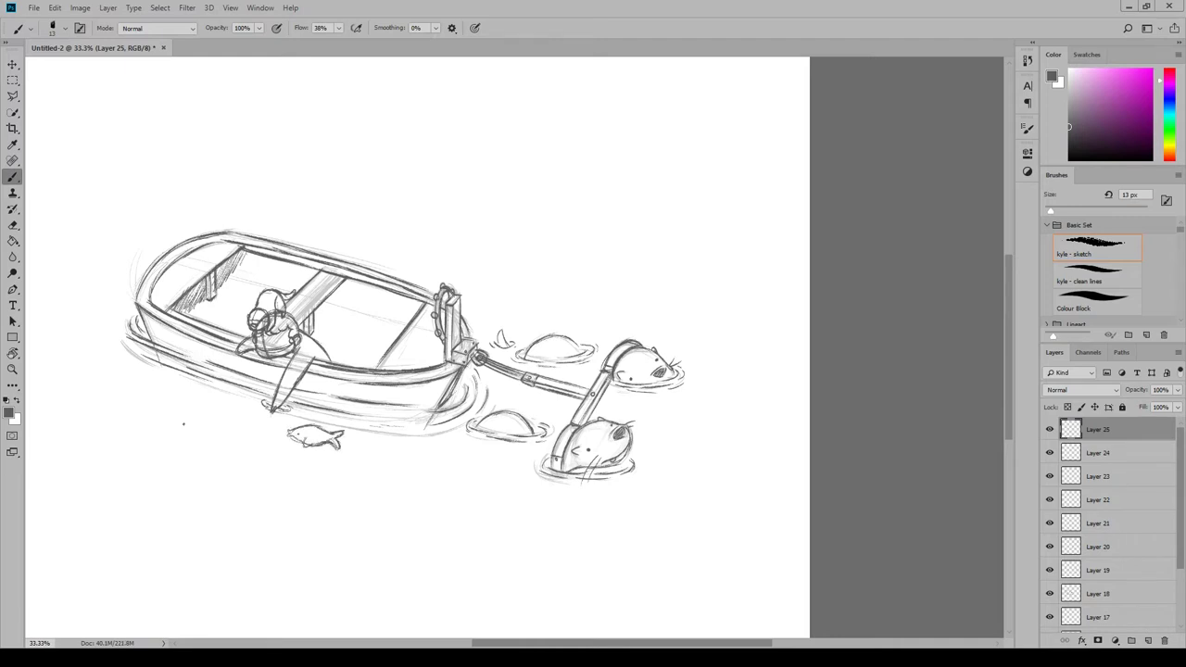
Find the layers holding the rough figures by checking layer visibility, and lower their opacity
{"action": "key", "text": "ctrl+shift+alt+n"}
{"action": "left_click", "coordinate": [1098, 523]}
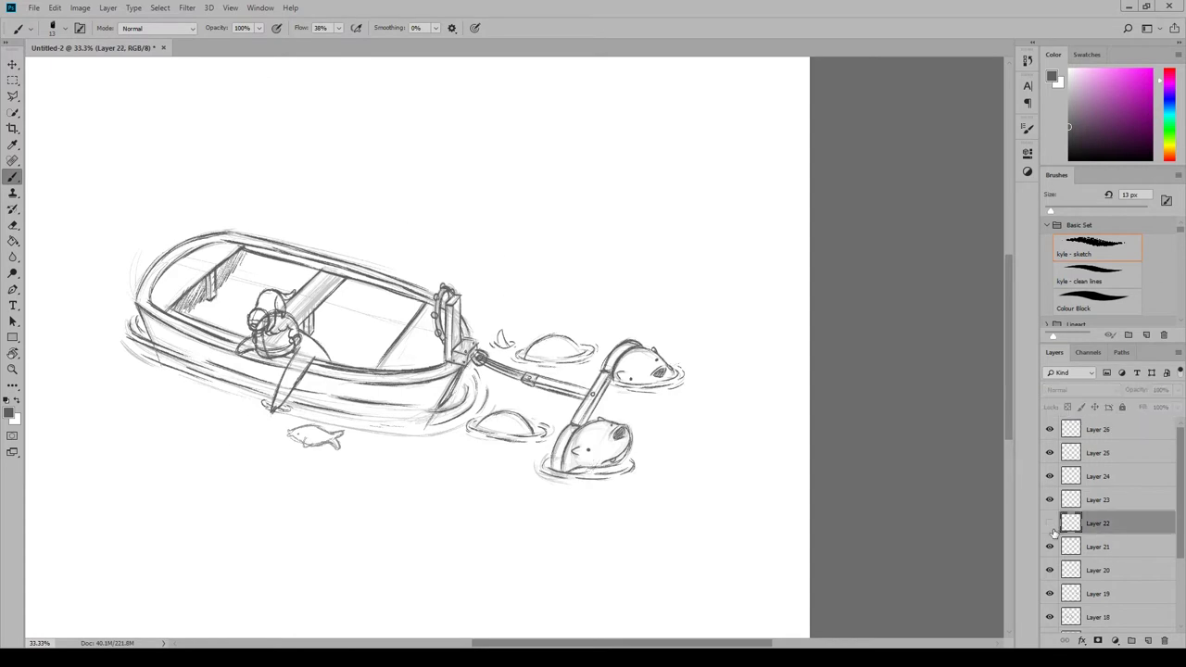
{"action": "scroll", "coordinate": [1112, 519], "scroll_direction": "down", "scroll_amount": 5}
{"action": "left_click", "coordinate": [1098, 536]}
{"action": "left_click", "coordinate": [1098, 582], "text": "ctrl"}
{"action": "left_click_drag", "start_coordinate": [1177, 390], "coordinate": [1134, 402]}
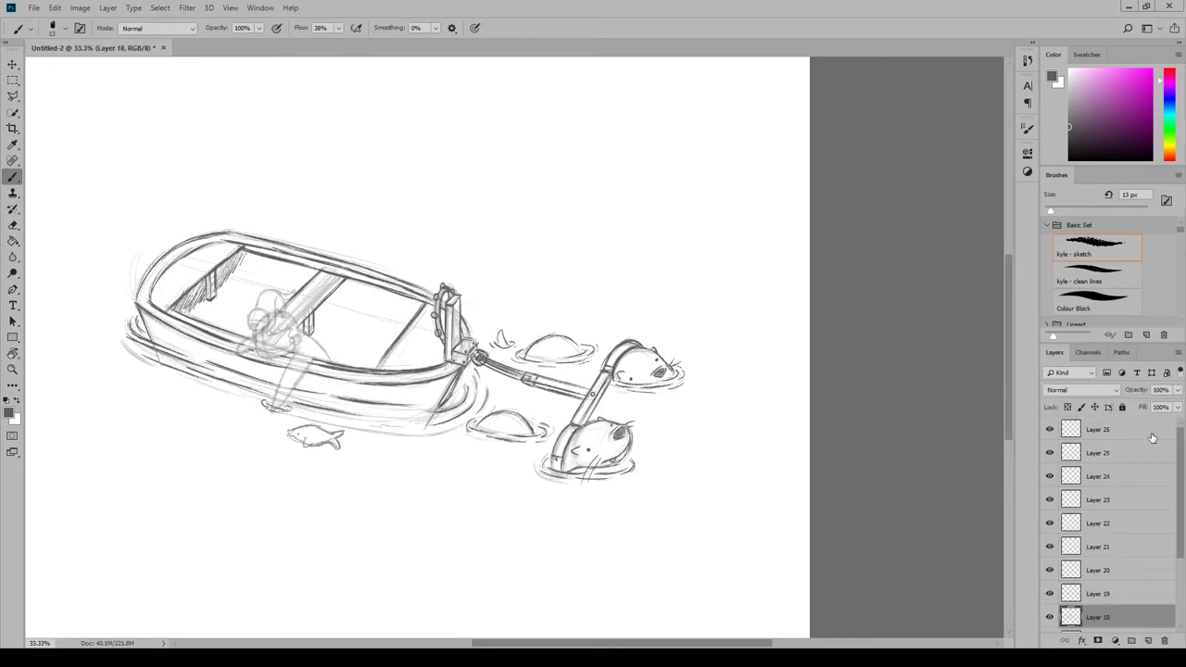
On a new layer, redraw the small animal on the figure's head with darker lines using a 9 px brush
{"action": "key", "text": "ctrl+shift+alt+n"}
{"action": "key", "text": "ctrl+plus"}
{"action": "left_click_drag", "start_coordinate": [246, 341], "coordinate": [496, 341]}
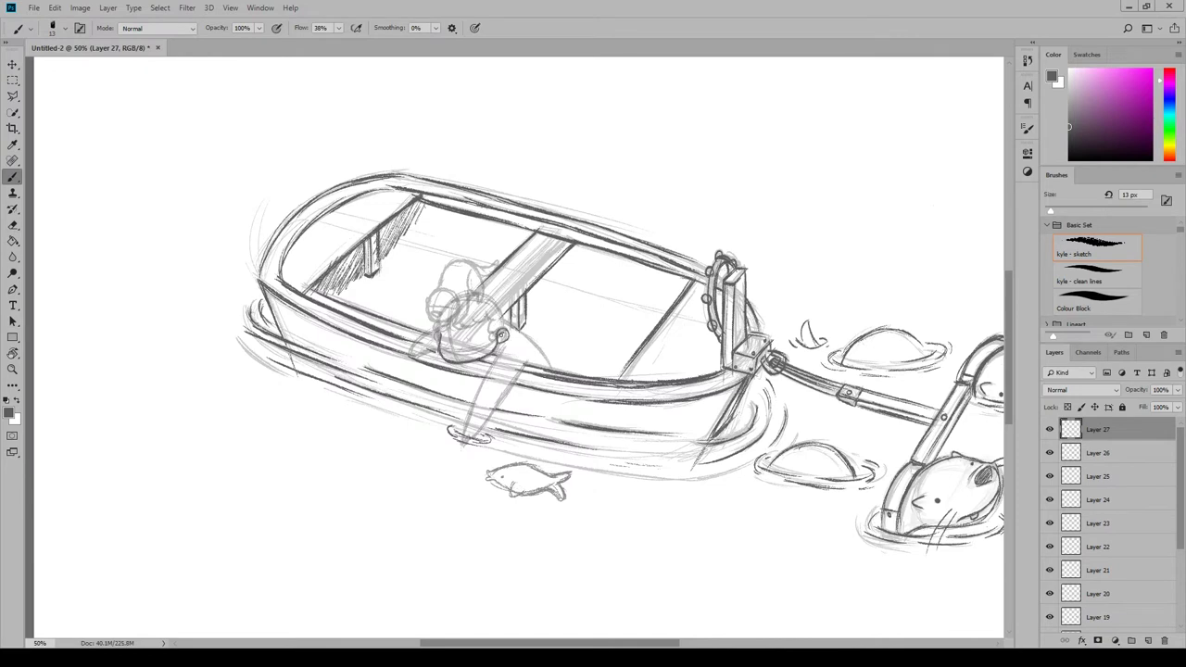
{"action": "key", "text": "bracketleft"}
{"action": "key", "text": "bracketleft"}
{"action": "left_click_drag", "start_coordinate": [428, 313], "coordinate": [453, 306]}
{"action": "mouse_move", "coordinate": [463, 304]}
{"action": "left_mouse_down"}
{"action": "mouse_move", "coordinate": [480, 273]}
{"action": "mouse_move", "coordinate": [442, 280]}
{"action": "mouse_move", "coordinate": [497, 261]}
{"action": "left_mouse_up"}
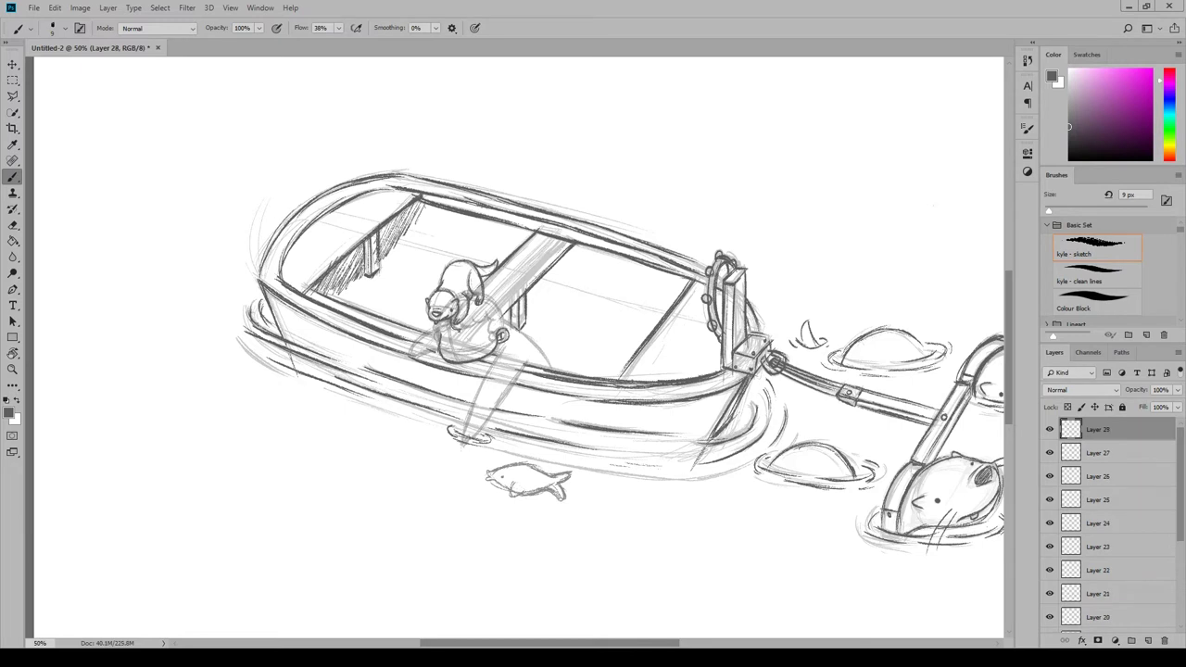
Redraw the figure's curly hair and face below the small animal, then add a layer for more details
{"action": "mouse_move", "coordinate": [456, 331]}
{"action": "left_mouse_down"}
{"action": "mouse_move", "coordinate": [473, 313]}
{"action": "mouse_move", "coordinate": [493, 343]}
{"action": "mouse_move", "coordinate": [505, 293]}
{"action": "left_mouse_up"}
{"action": "left_click_drag", "start_coordinate": [450, 323], "coordinate": [435, 346]}
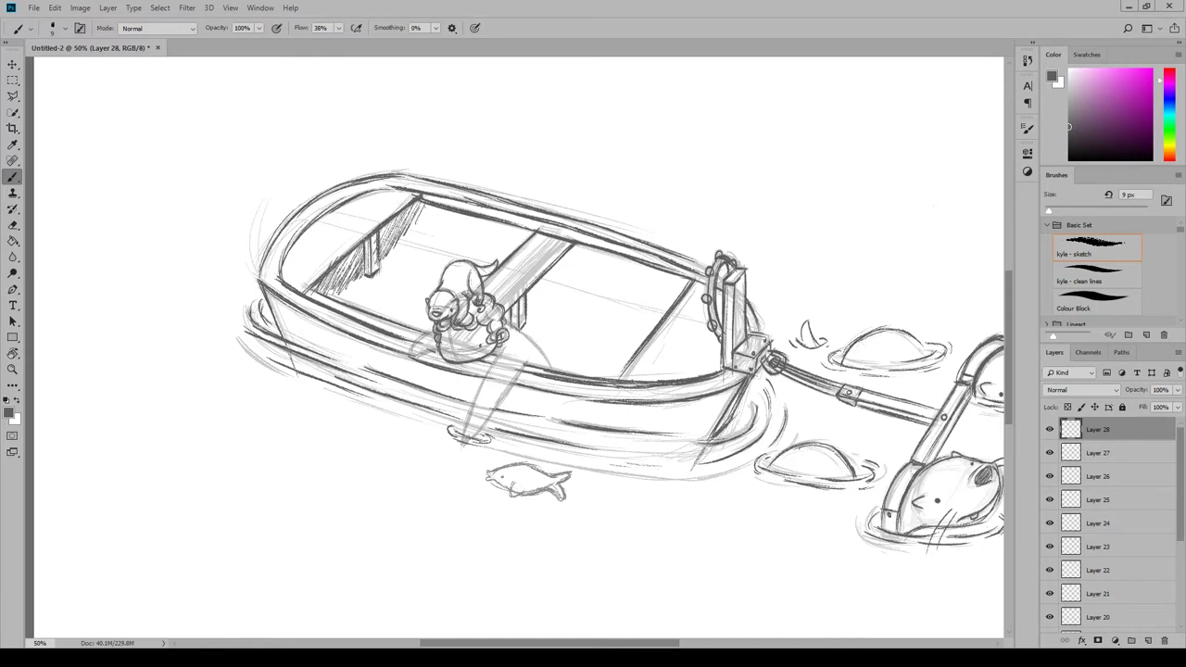
{"action": "left_click", "coordinate": [1147, 640]}
{"action": "key", "text": "bracketleft"}
{"action": "key", "text": "bracketleft"}
{"action": "key", "text": "bracketleft"}
{"action": "key", "text": "bracketright"}
{"action": "key", "text": "bracketright"}
{"action": "key", "text": "bracketright"}
On a new layer, try to redraw the figure's arm reaching to the water and its shoulder
{"action": "left_click", "coordinate": [1147, 640]}
{"action": "left_click_drag", "start_coordinate": [497, 350], "coordinate": [482, 398]}
{"action": "left_click_drag", "start_coordinate": [526, 361], "coordinate": [508, 398]}
{"action": "key", "text": "ctrl+z"}
{"action": "key", "text": "ctrl+z"}
{"action": "left_click_drag", "start_coordinate": [493, 352], "coordinate": [468, 428]}
{"action": "left_click_drag", "start_coordinate": [525, 354], "coordinate": [476, 445]}
{"action": "mouse_move", "coordinate": [525, 321]}
{"action": "left_mouse_down"}
{"action": "mouse_move", "coordinate": [510, 343]}
{"action": "mouse_move", "coordinate": [549, 367]}
{"action": "left_mouse_up"}
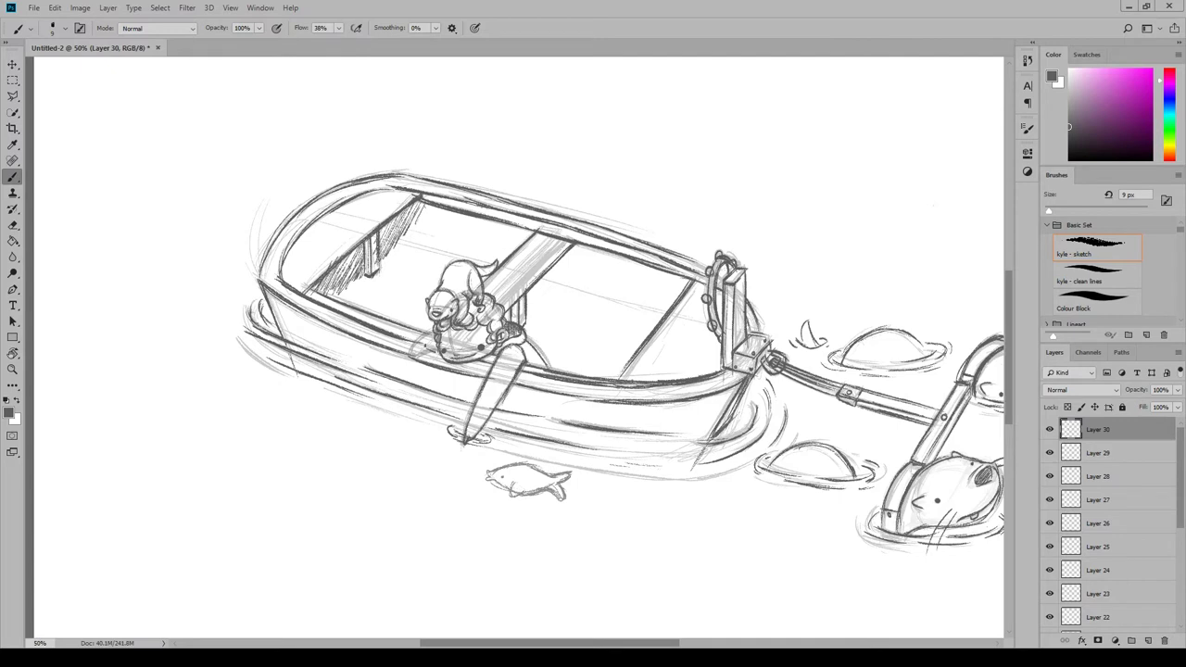
Try to draw the figure's other hand at the rim, erase stray lines, and hide this attempt's layer
{"action": "left_click_drag", "start_coordinate": [426, 343], "coordinate": [413, 354]}
{"action": "key", "text": "e"}
{"action": "mouse_move", "coordinate": [432, 349]}
{"action": "left_mouse_down"}
{"action": "mouse_move", "coordinate": [424, 360]}
{"action": "mouse_move", "coordinate": [435, 354]}
{"action": "mouse_move", "coordinate": [407, 350]}
{"action": "mouse_move", "coordinate": [435, 355]}
{"action": "left_mouse_up"}
{"action": "key", "text": "b"}
{"action": "key", "text": "ctrl+comma"}
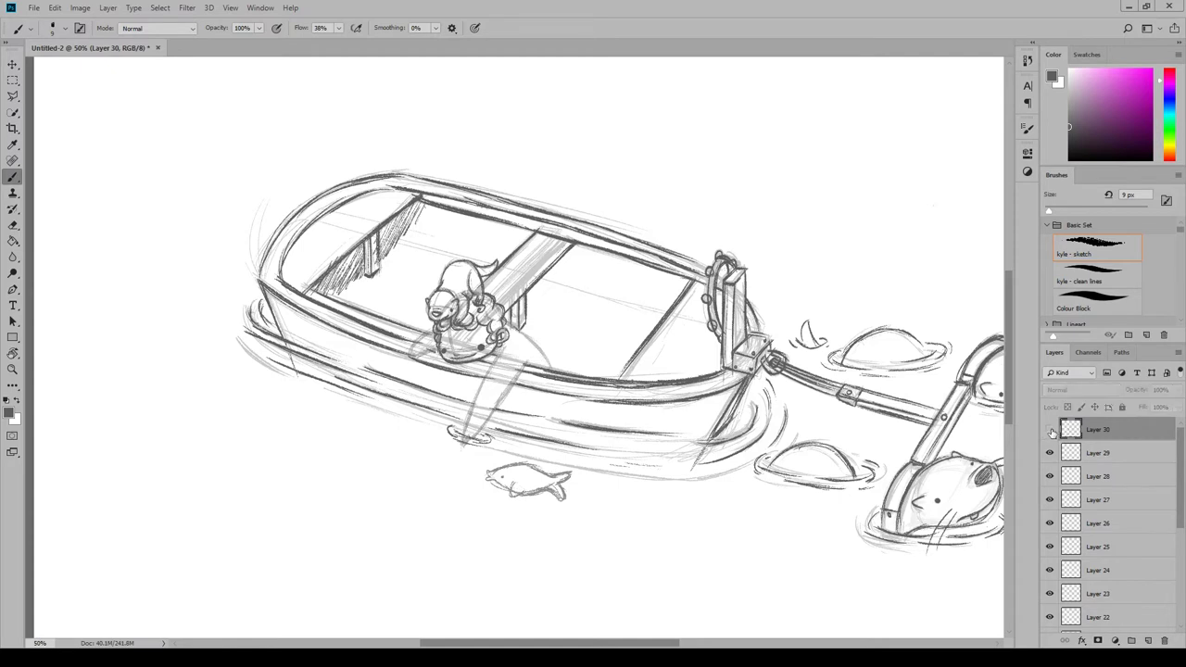
Try a second version of the reaching arm on a new layer, then hide that layer
{"action": "key", "text": "ctrl+shift+alt+n"}
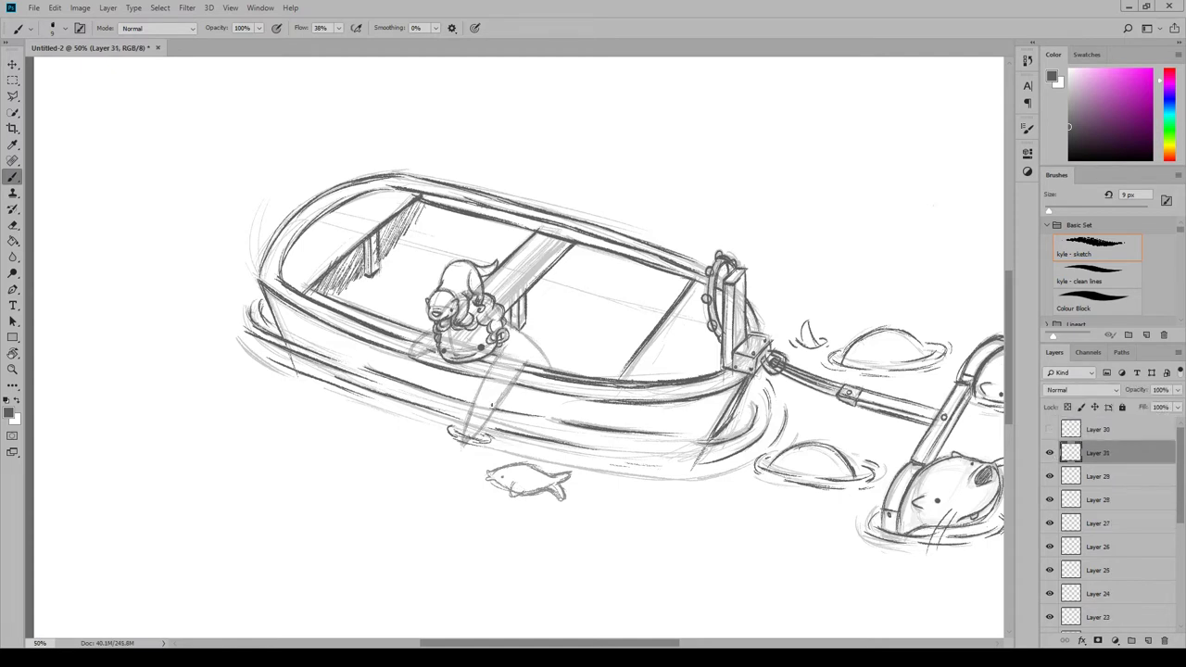
{"action": "left_click_drag", "start_coordinate": [480, 394], "coordinate": [472, 432]}
{"action": "left_click_drag", "start_coordinate": [524, 361], "coordinate": [500, 400]}
{"action": "left_click_drag", "start_coordinate": [496, 357], "coordinate": [474, 404]}
{"action": "mouse_move", "coordinate": [524, 324]}
{"action": "left_mouse_down"}
{"action": "mouse_move", "coordinate": [506, 335]}
{"action": "mouse_move", "coordinate": [521, 365]}
{"action": "mouse_move", "coordinate": [503, 362]}
{"action": "mouse_move", "coordinate": [509, 347]}
{"action": "mouse_move", "coordinate": [477, 434]}
{"action": "left_mouse_up"}
{"action": "key", "text": "e"}
{"action": "key", "text": "b"}
{"action": "key", "text": "ctrl+z"}
{"action": "key", "text": "ctrl+comma"}
Try a third version of the arm on another new layer, then hide it along with the earlier attempt
{"action": "key", "text": "ctrl+shift+alt+n"}
{"action": "left_click_drag", "start_coordinate": [521, 358], "coordinate": [479, 419]}
{"action": "mouse_move", "coordinate": [495, 353]}
{"action": "left_mouse_down"}
{"action": "mouse_move", "coordinate": [521, 337]}
{"action": "mouse_move", "coordinate": [521, 361]}
{"action": "mouse_move", "coordinate": [535, 365]}
{"action": "left_mouse_up"}
{"action": "mouse_move", "coordinate": [428, 333]}
{"action": "left_mouse_down"}
{"action": "mouse_move", "coordinate": [414, 352]}
{"action": "mouse_move", "coordinate": [436, 352]}
{"action": "mouse_move", "coordinate": [463, 443]}
{"action": "left_mouse_up"}
{"action": "left_click", "coordinate": [1050, 452]}
{"action": "left_click", "coordinate": [1050, 500]}
{"action": "left_click", "coordinate": [1099, 523]}
Try one more version of the reaching arm and shoulder on a new layer above the head, then hide it
{"action": "left_click", "coordinate": [1146, 640]}
{"action": "left_click_drag", "start_coordinate": [524, 361], "coordinate": [476, 432]}
{"action": "left_click_drag", "start_coordinate": [505, 347], "coordinate": [464, 435]}
{"action": "mouse_move", "coordinate": [525, 365]}
{"action": "left_mouse_down"}
{"action": "mouse_move", "coordinate": [492, 384]}
{"action": "mouse_move", "coordinate": [515, 384]}
{"action": "left_mouse_up"}
{"action": "mouse_move", "coordinate": [506, 341]}
{"action": "left_mouse_down"}
{"action": "mouse_move", "coordinate": [491, 367]}
{"action": "mouse_move", "coordinate": [503, 352]}
{"action": "left_mouse_up"}
{"action": "left_click_drag", "start_coordinate": [530, 335], "coordinate": [502, 360]}
{"action": "key", "text": "e"}
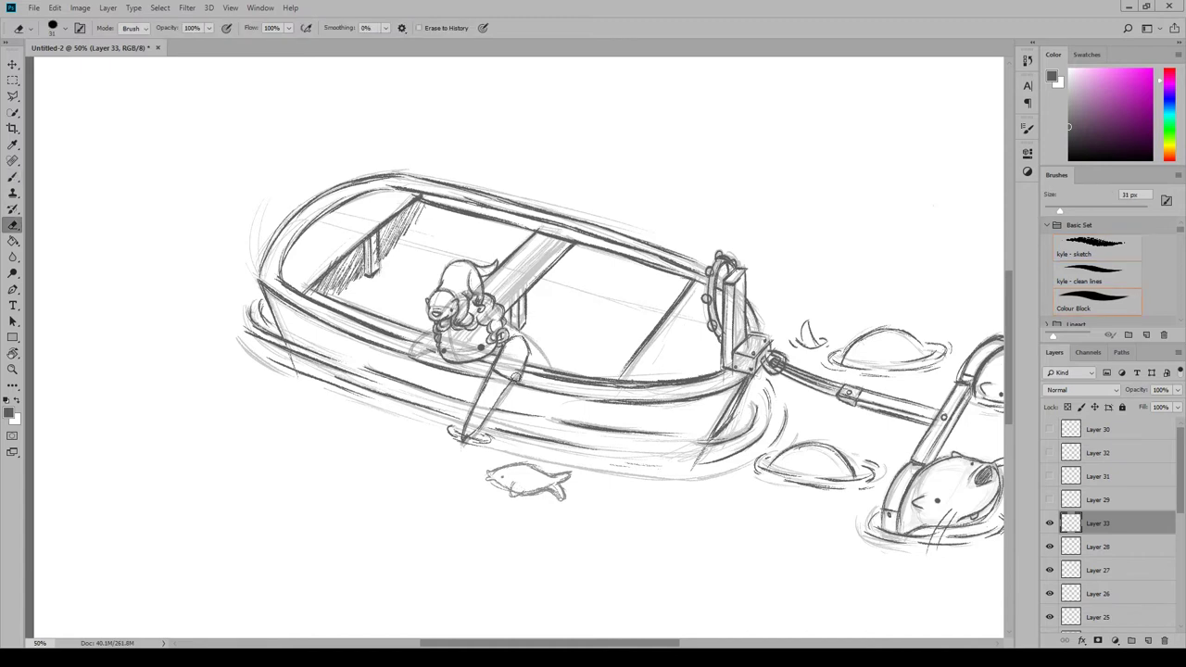
{"action": "left_click", "coordinate": [1050, 524]}
Group the layers that make up the figure and place the group below the boat's line layers
{"action": "left_click", "coordinate": [1085, 549]}
{"action": "left_click", "coordinate": [1118, 593], "text": "shift"}
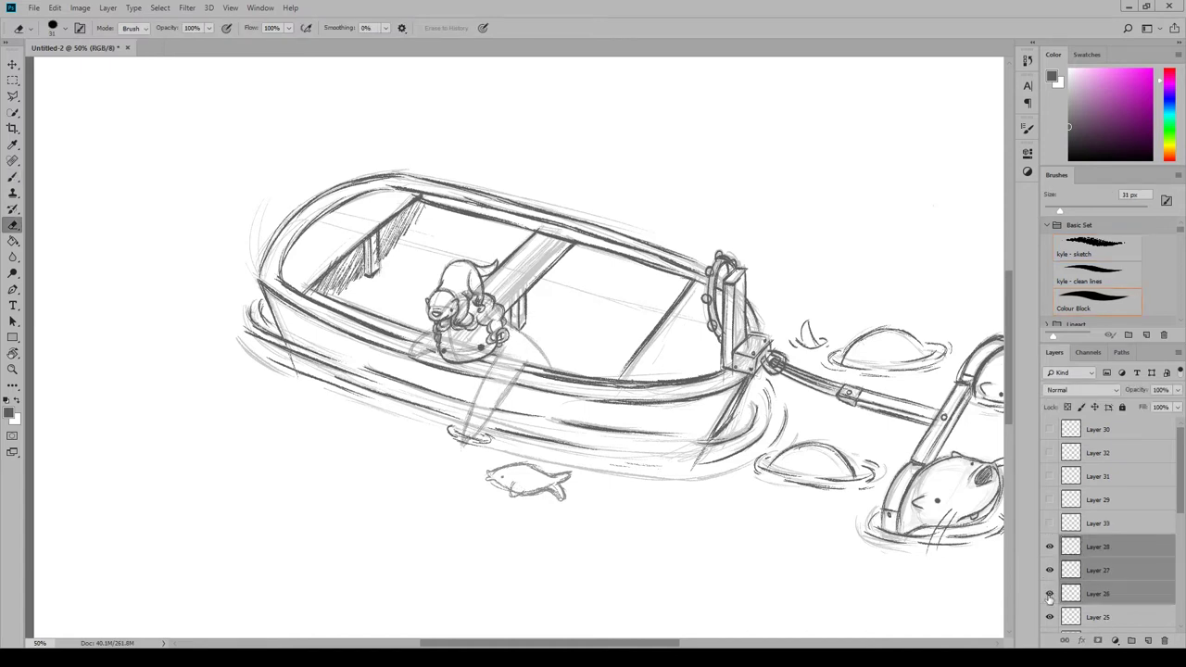
{"action": "left_click", "coordinate": [1118, 616], "text": "shift"}
{"action": "key", "text": "ctrl+g"}
{"action": "mouse_move", "coordinate": [1103, 548]}
{"action": "left_mouse_down"}
{"action": "mouse_move", "coordinate": [1134, 619]}
{"action": "mouse_move", "coordinate": [1102, 547]}
{"action": "left_mouse_up"}
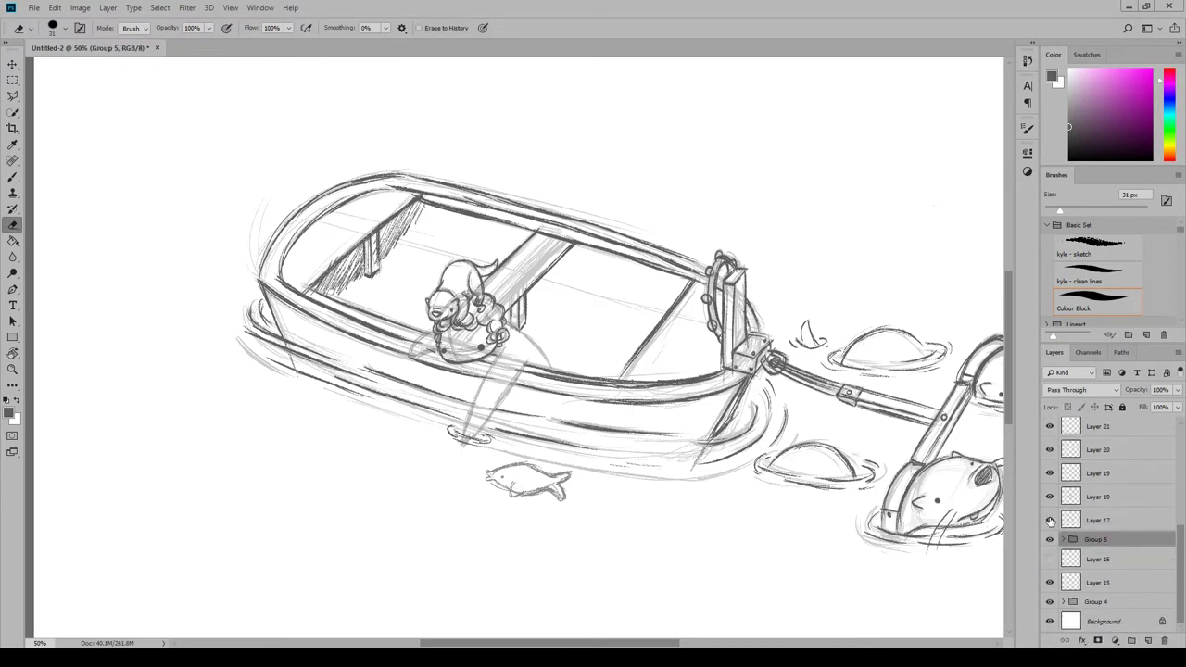
Move the figure group toward the boat's rounded end and rotate it about 8.6° counter-clockwise
{"action": "key", "text": "v"}
{"action": "left_click_drag", "start_coordinate": [540, 415], "coordinate": [519, 408]}
{"action": "key", "text": "ctrl+t"}
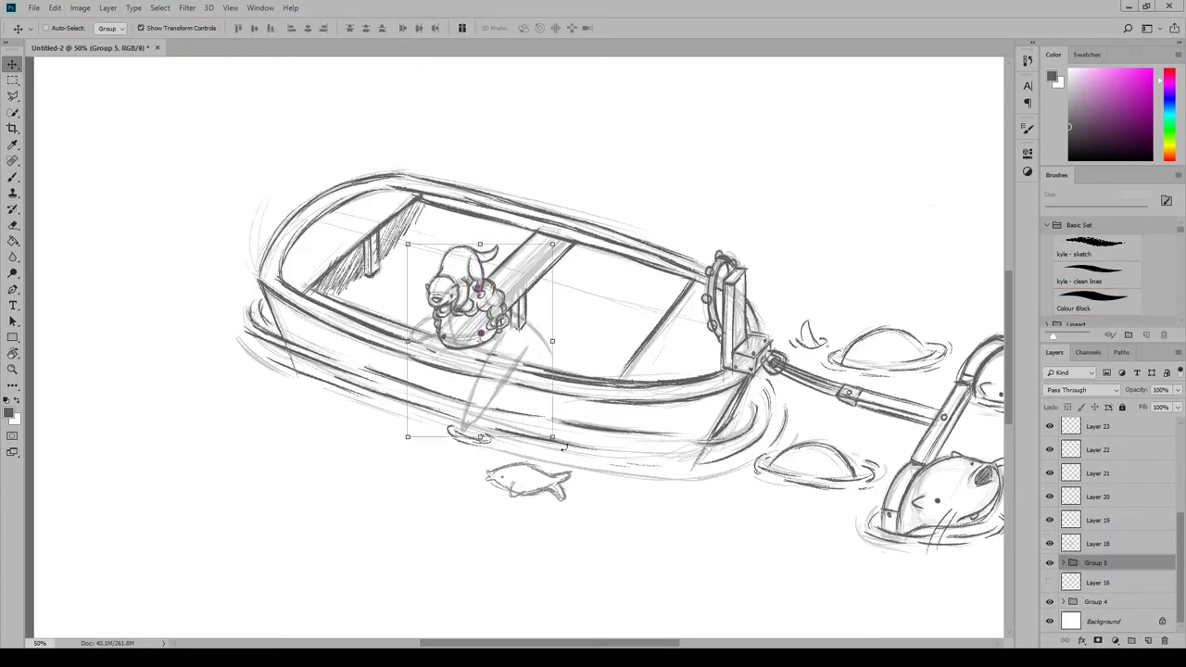
{"action": "mouse_move", "coordinate": [582, 472]}
{"action": "left_mouse_down"}
{"action": "mouse_move", "coordinate": [612, 436]}
{"action": "mouse_move", "coordinate": [514, 398]}
{"action": "left_mouse_up"}
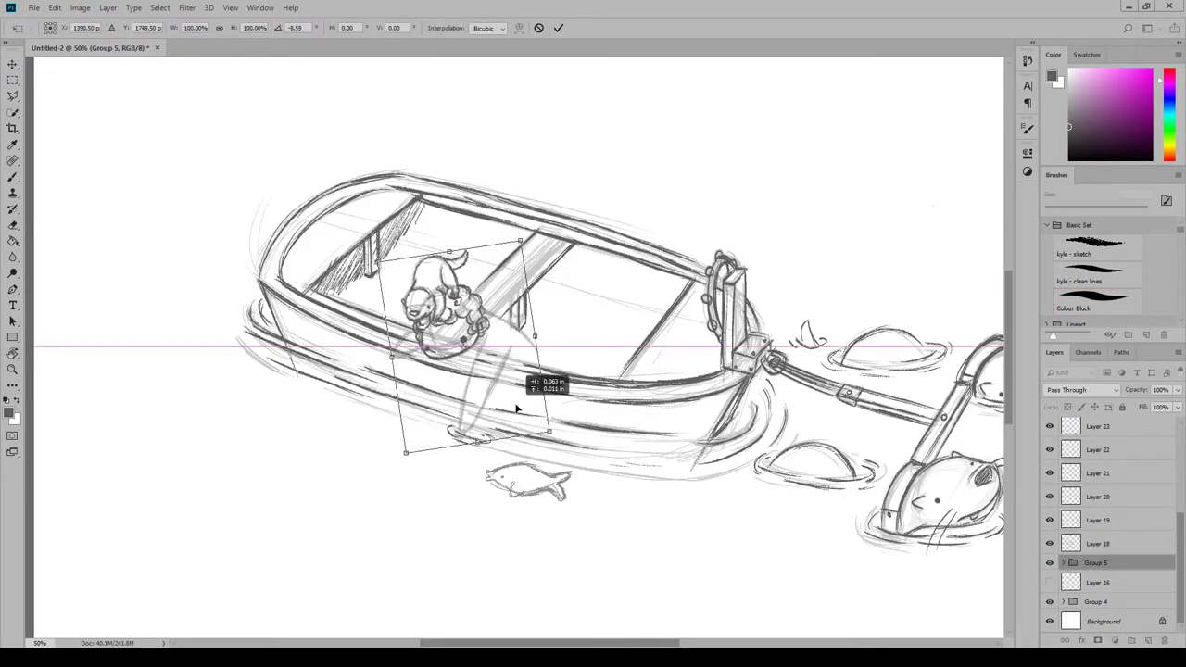
{"action": "key", "text": "Return"}
On a new layer, redraw the arm reaching to the water and the other hand resting over the rim
{"action": "key", "text": "ctrl+shift+alt+n"}
{"action": "key", "text": "b"}
{"action": "mouse_move", "coordinate": [481, 344]}
{"action": "left_mouse_down"}
{"action": "mouse_move", "coordinate": [461, 428]}
{"action": "mouse_move", "coordinate": [506, 356]}
{"action": "mouse_move", "coordinate": [486, 419]}
{"action": "left_mouse_up"}
{"action": "left_click_drag", "start_coordinate": [499, 369], "coordinate": [484, 408]}
{"action": "left_click_drag", "start_coordinate": [407, 350], "coordinate": [391, 361]}
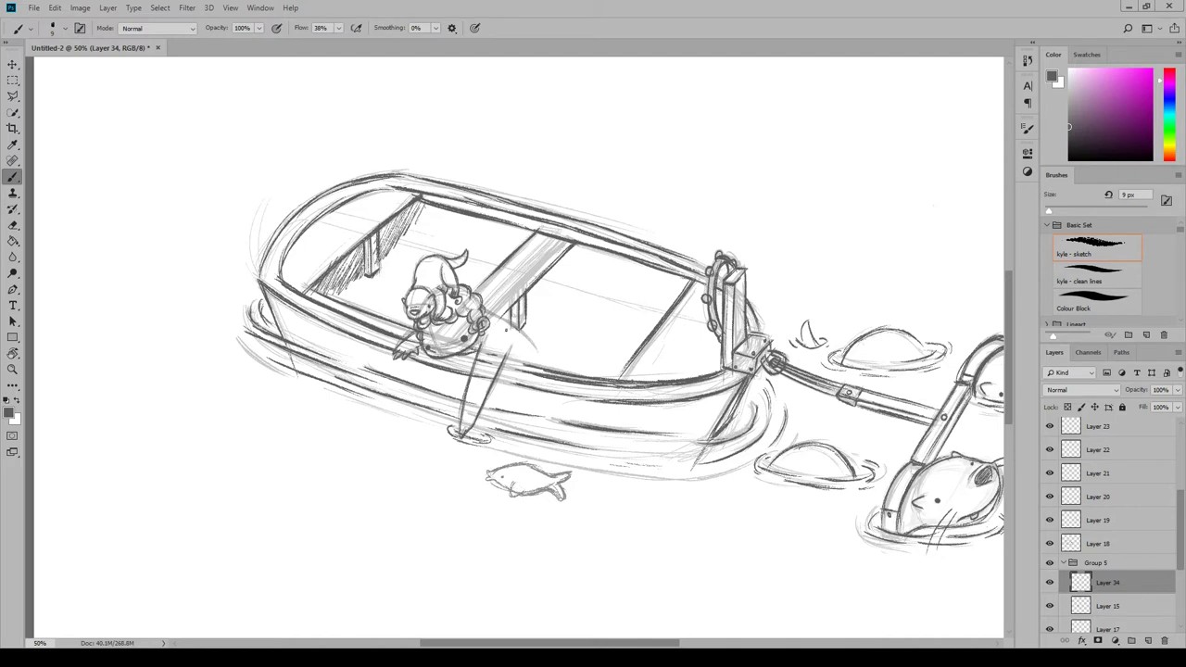
Draw the figure's shoulder and collar and shade the reaching sleeve with hatching
{"action": "left_click_drag", "start_coordinate": [485, 315], "coordinate": [534, 365]}
{"action": "mouse_move", "coordinate": [464, 423]}
{"action": "left_mouse_down"}
{"action": "mouse_move", "coordinate": [517, 332]}
{"action": "mouse_move", "coordinate": [503, 330]}
{"action": "mouse_move", "coordinate": [510, 339]}
{"action": "left_mouse_up"}
{"action": "mouse_move", "coordinate": [465, 419]}
{"action": "left_mouse_down"}
{"action": "mouse_move", "coordinate": [493, 350]}
{"action": "mouse_move", "coordinate": [528, 336]}
{"action": "left_mouse_up"}
{"action": "left_click_drag", "start_coordinate": [464, 423], "coordinate": [493, 362]}
{"action": "mouse_move", "coordinate": [484, 378]}
{"action": "left_mouse_down"}
{"action": "mouse_move", "coordinate": [504, 337]}
{"action": "mouse_move", "coordinate": [533, 332]}
{"action": "left_mouse_up"}
On a new layer, add finishing strokes to the figure's face and the boat's near side beside it
{"action": "left_click", "coordinate": [1148, 640]}
{"action": "left_click_drag", "start_coordinate": [432, 354], "coordinate": [461, 347]}
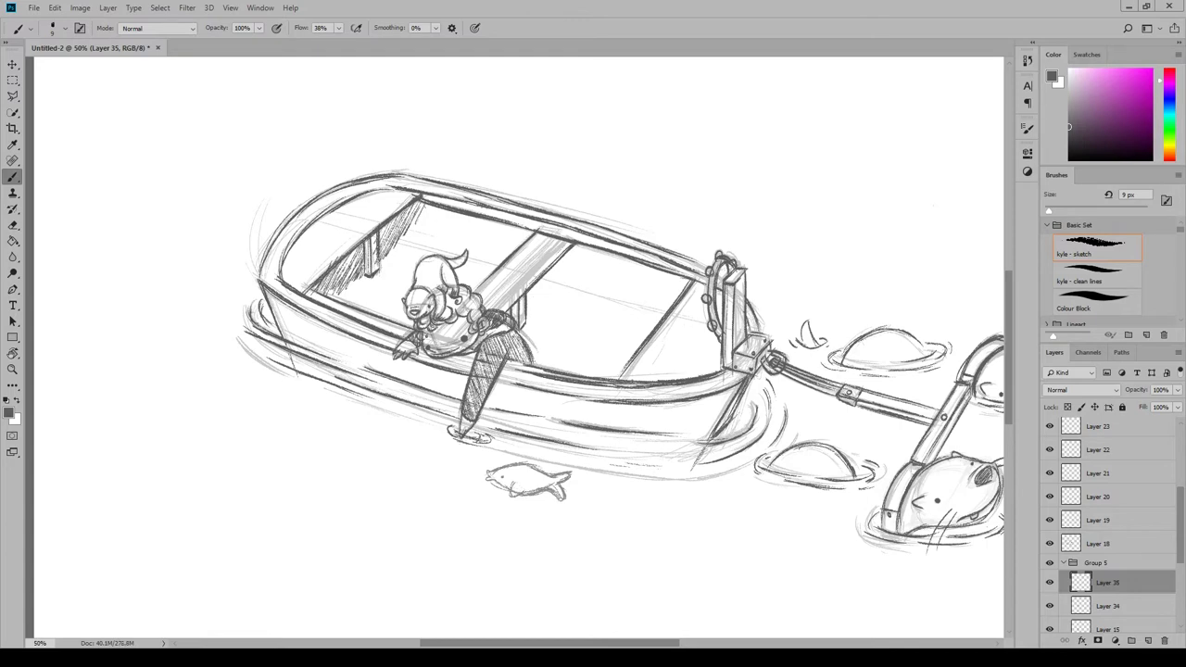
{"action": "left_click_drag", "start_coordinate": [441, 374], "coordinate": [471, 365]}
{"action": "left_click_drag", "start_coordinate": [346, 354], "coordinate": [393, 334]}
Group all the sketch layers and lower their opacity so they serve as a faint guide
{"action": "scroll", "coordinate": [519, 371], "scroll_direction": "right", "scroll_amount": 4}
{"action": "left_click", "coordinate": [1063, 563]}
{"action": "left_click", "coordinate": [1103, 563]}
{"action": "key", "text": "ctrl+g"}
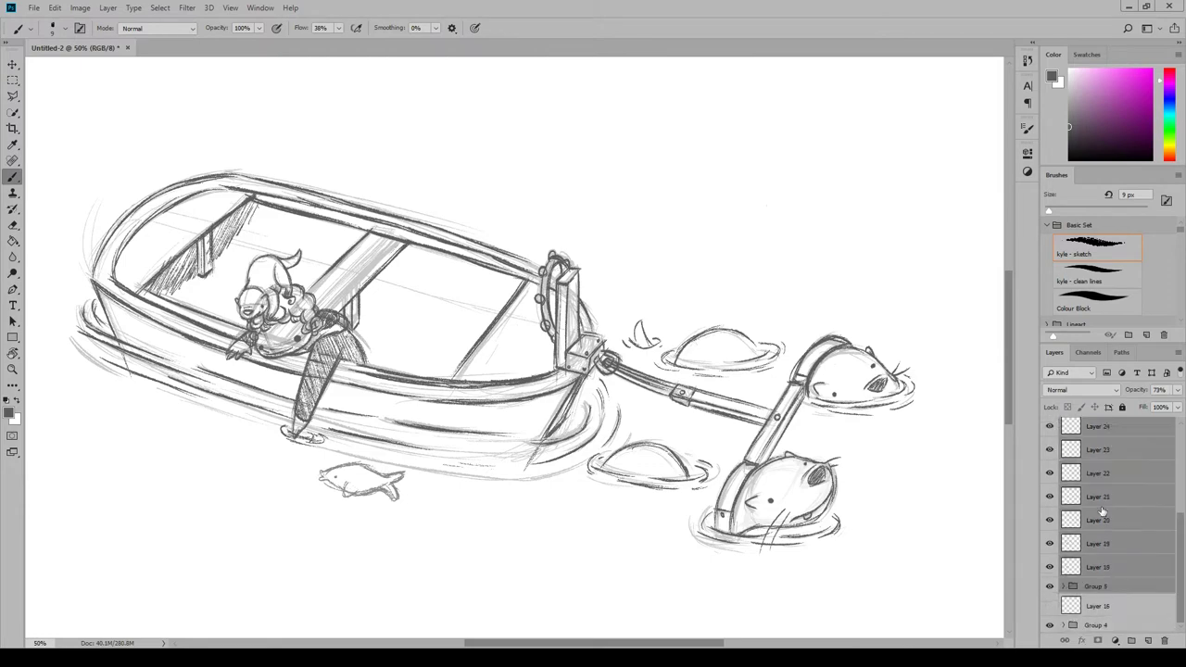
{"action": "left_click", "coordinate": [1177, 389]}
{"action": "left_click_drag", "start_coordinate": [1170, 406], "coordinate": [1143, 406]}
On a new layer, draw the figure's face outline, eyes and mouth with an 8 px brush
{"action": "left_click", "coordinate": [1148, 640]}
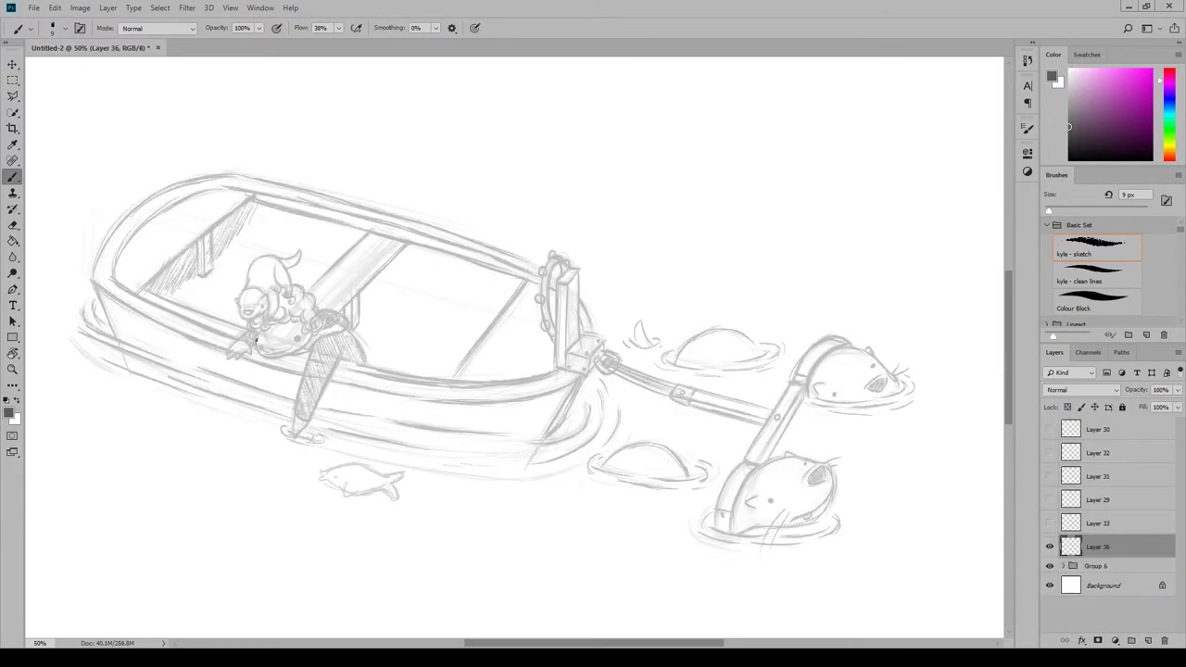
{"action": "left_click", "coordinate": [275, 350], "text": "ctrl"}
{"action": "key", "text": "bracketleft"}
{"action": "mouse_move", "coordinate": [491, 337]}
{"action": "left_mouse_down"}
{"action": "mouse_move", "coordinate": [496, 361]}
{"action": "mouse_move", "coordinate": [541, 360]}
{"action": "left_mouse_up"}
{"action": "mouse_move", "coordinate": [542, 357]}
{"action": "left_mouse_down"}
{"action": "mouse_move", "coordinate": [564, 330]}
{"action": "mouse_move", "coordinate": [493, 362]}
{"action": "left_mouse_up"}
{"action": "left_click_drag", "start_coordinate": [543, 332], "coordinate": [546, 338]}
{"action": "left_click_drag", "start_coordinate": [496, 345], "coordinate": [530, 353]}
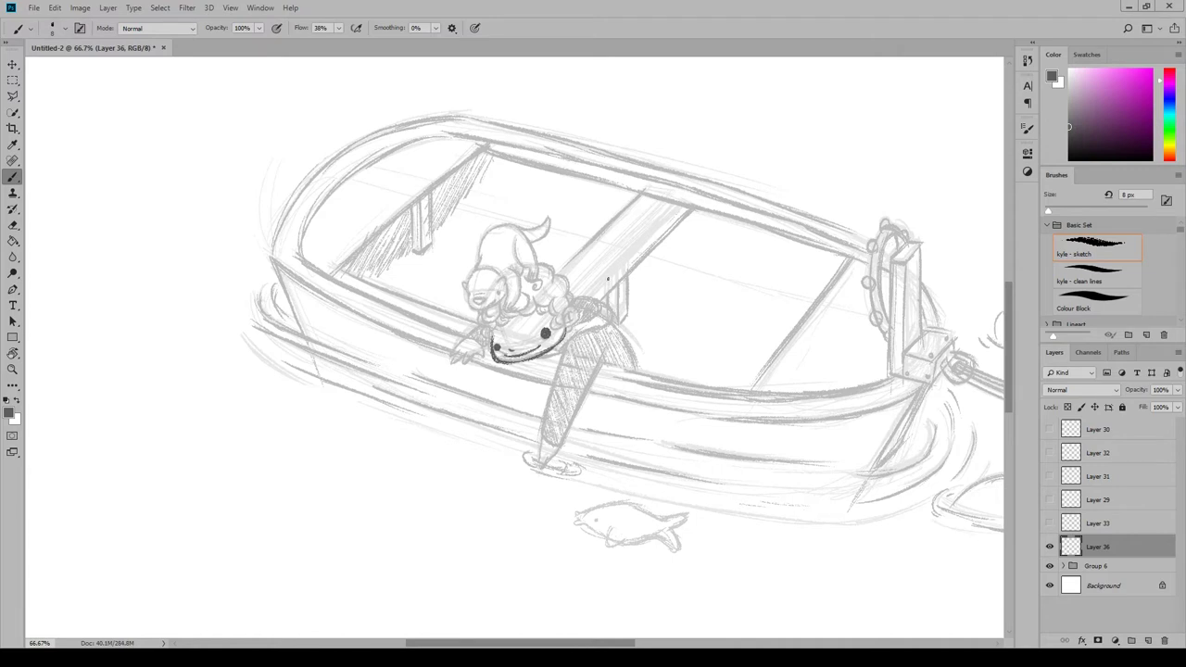
Draw the figure's curly hair around the face and its ear
{"action": "mouse_move", "coordinate": [567, 311]}
{"action": "left_mouse_down"}
{"action": "mouse_move", "coordinate": [521, 302]}
{"action": "mouse_move", "coordinate": [484, 345]}
{"action": "mouse_move", "coordinate": [477, 316]}
{"action": "left_mouse_up"}
{"action": "mouse_move", "coordinate": [547, 296]}
{"action": "left_mouse_down"}
{"action": "mouse_move", "coordinate": [552, 266]}
{"action": "mouse_move", "coordinate": [573, 305]}
{"action": "left_mouse_up"}
{"action": "left_click_drag", "start_coordinate": [569, 322], "coordinate": [574, 332]}
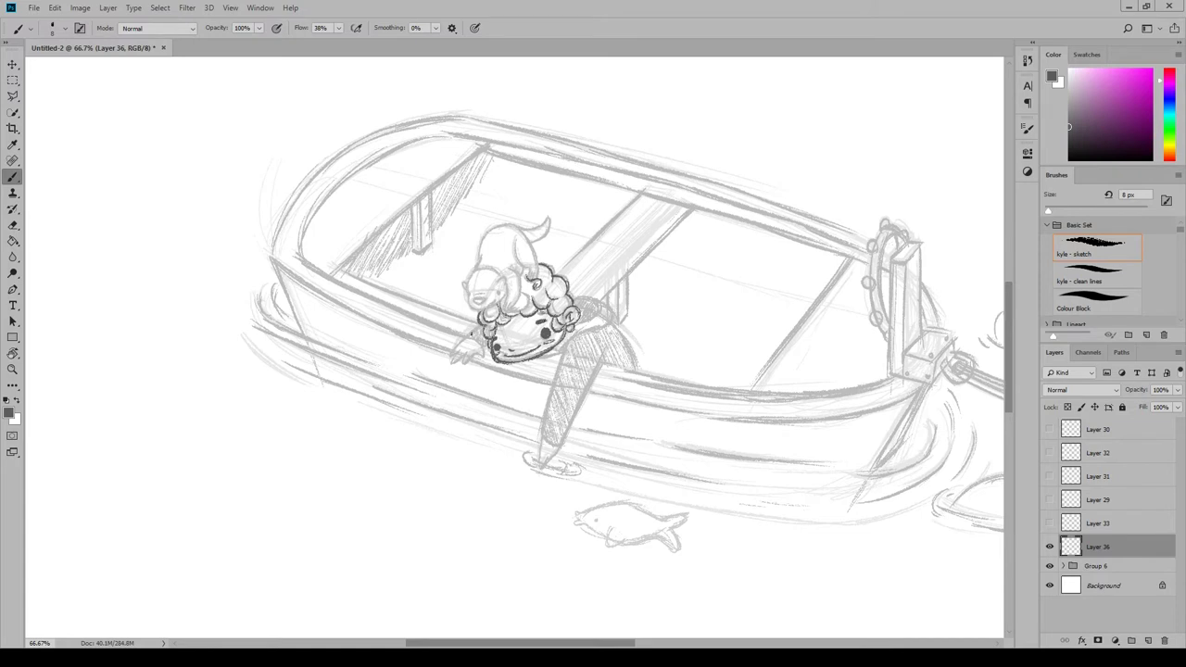
Draw the figure's sleeves, shoulder and the hand resting over the boat's rim
{"action": "left_click_drag", "start_coordinate": [465, 330], "coordinate": [481, 347]}
{"action": "left_click_drag", "start_coordinate": [556, 349], "coordinate": [545, 441]}
{"action": "left_click_drag", "start_coordinate": [601, 361], "coordinate": [562, 443]}
{"action": "mouse_move", "coordinate": [541, 358]}
{"action": "left_mouse_down"}
{"action": "mouse_move", "coordinate": [614, 315]}
{"action": "mouse_move", "coordinate": [599, 298]}
{"action": "mouse_move", "coordinate": [635, 369]}
{"action": "left_mouse_up"}
{"action": "left_click_drag", "start_coordinate": [467, 339], "coordinate": [452, 363]}
{"action": "left_click_drag", "start_coordinate": [480, 356], "coordinate": [463, 366]}
Draw the cuff and fingers of the hand reaching into the water
{"action": "left_click_drag", "start_coordinate": [563, 443], "coordinate": [553, 447]}
{"action": "left_click_drag", "start_coordinate": [546, 423], "coordinate": [546, 467]}
{"action": "left_click_drag", "start_coordinate": [550, 454], "coordinate": [545, 467]}
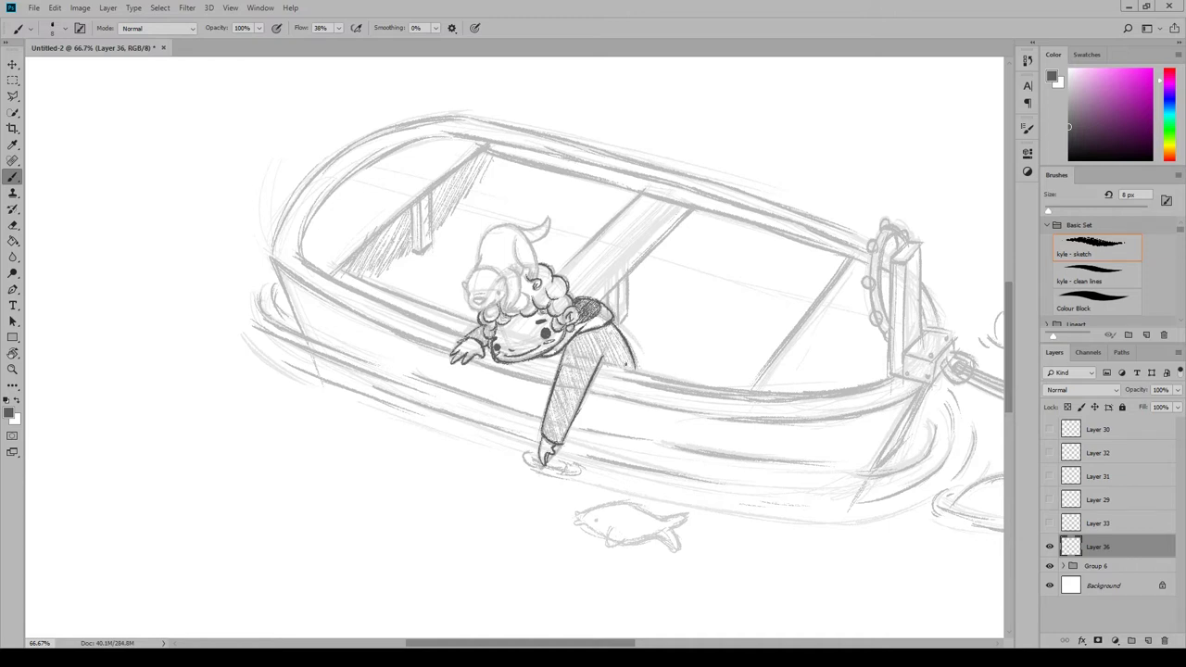
Draw the boat's near inner rim on both sides of the figure
{"action": "left_click_drag", "start_coordinate": [604, 363], "coordinate": [639, 373]}
{"action": "left_click_drag", "start_coordinate": [470, 336], "coordinate": [299, 259]}
{"action": "left_click_drag", "start_coordinate": [539, 360], "coordinate": [562, 368]}
{"action": "left_click_drag", "start_coordinate": [599, 371], "coordinate": [662, 387]}
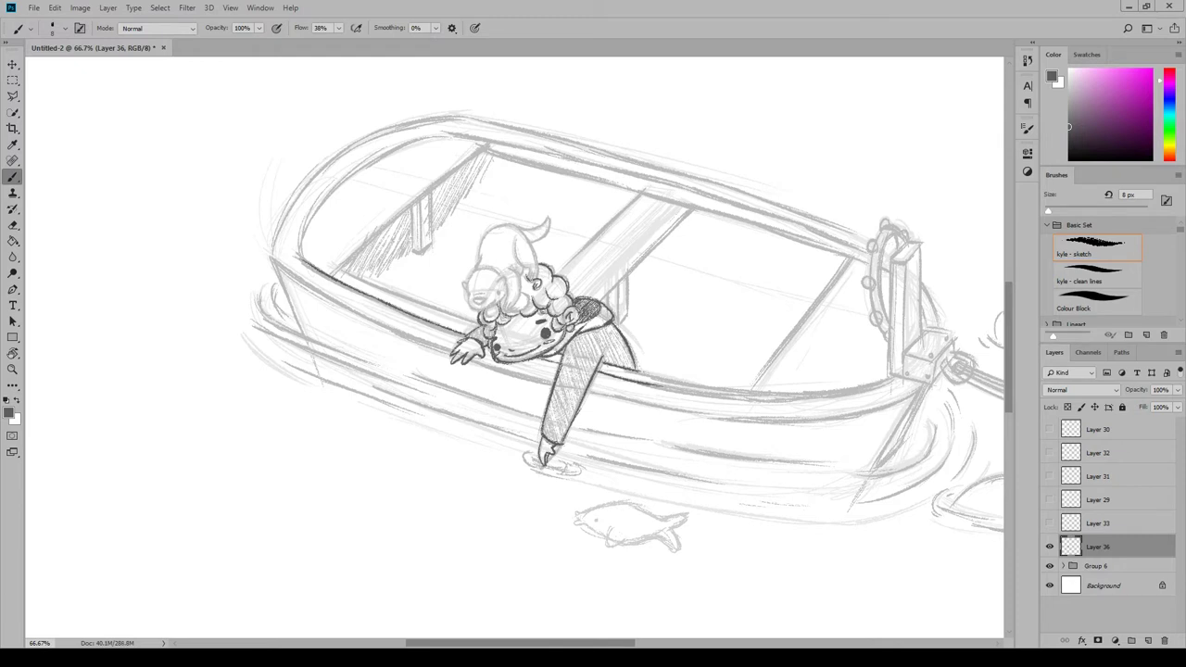
Draw the small animal on the figure's head, including its face, back, tail and paws
{"action": "mouse_move", "coordinate": [462, 283]}
{"action": "left_mouse_down"}
{"action": "mouse_move", "coordinate": [488, 310]}
{"action": "mouse_move", "coordinate": [516, 311]}
{"action": "left_mouse_up"}
{"action": "mouse_move", "coordinate": [478, 275]}
{"action": "left_mouse_down"}
{"action": "mouse_move", "coordinate": [500, 266]}
{"action": "mouse_move", "coordinate": [495, 226]}
{"action": "mouse_move", "coordinate": [532, 278]}
{"action": "left_mouse_up"}
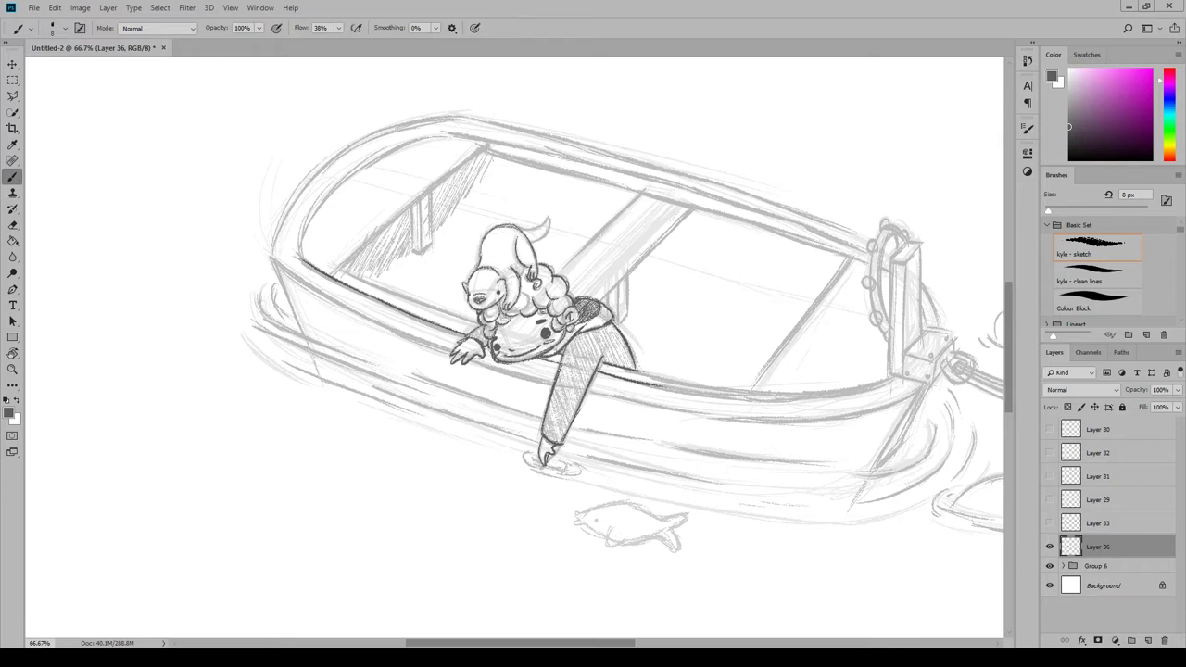
{"action": "left_click_drag", "start_coordinate": [532, 225], "coordinate": [545, 237]}
{"action": "left_click_drag", "start_coordinate": [529, 294], "coordinate": [519, 311]}
{"action": "left_click_drag", "start_coordinate": [487, 311], "coordinate": [496, 318]}
Draw the water ripples around the reaching hand's fingertips
{"action": "left_click_drag", "start_coordinate": [532, 463], "coordinate": [559, 465]}
{"action": "left_click_drag", "start_coordinate": [543, 455], "coordinate": [530, 469]}
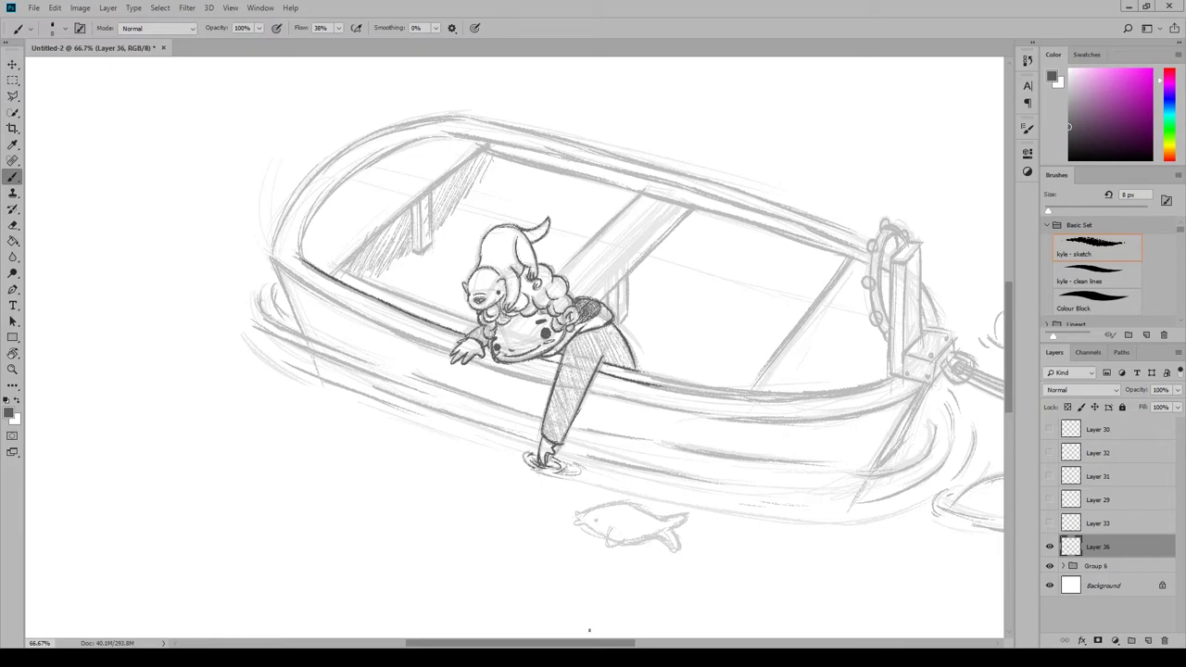
Draw the boat's near and far rim lines and the upright bow post with its bolted block
{"action": "scroll", "coordinate": [590, 371], "scroll_direction": "right", "scroll_amount": 3}
{"action": "left_click_drag", "start_coordinate": [547, 396], "coordinate": [756, 380]}
{"action": "mouse_move", "coordinate": [159, 256]}
{"action": "left_mouse_down"}
{"action": "mouse_move", "coordinate": [301, 134]}
{"action": "mouse_move", "coordinate": [500, 178]}
{"action": "mouse_move", "coordinate": [729, 253]}
{"action": "left_mouse_up"}
{"action": "mouse_move", "coordinate": [135, 252]}
{"action": "left_mouse_down"}
{"action": "mouse_move", "coordinate": [315, 115]}
{"action": "mouse_move", "coordinate": [313, 350]}
{"action": "mouse_move", "coordinate": [604, 419]}
{"action": "mouse_move", "coordinate": [794, 372]}
{"action": "mouse_move", "coordinate": [815, 339]}
{"action": "mouse_move", "coordinate": [796, 382]}
{"action": "mouse_move", "coordinate": [752, 243]}
{"action": "mouse_move", "coordinate": [749, 376]}
{"action": "left_mouse_up"}
{"action": "left_click_drag", "start_coordinate": [786, 246], "coordinate": [786, 360]}
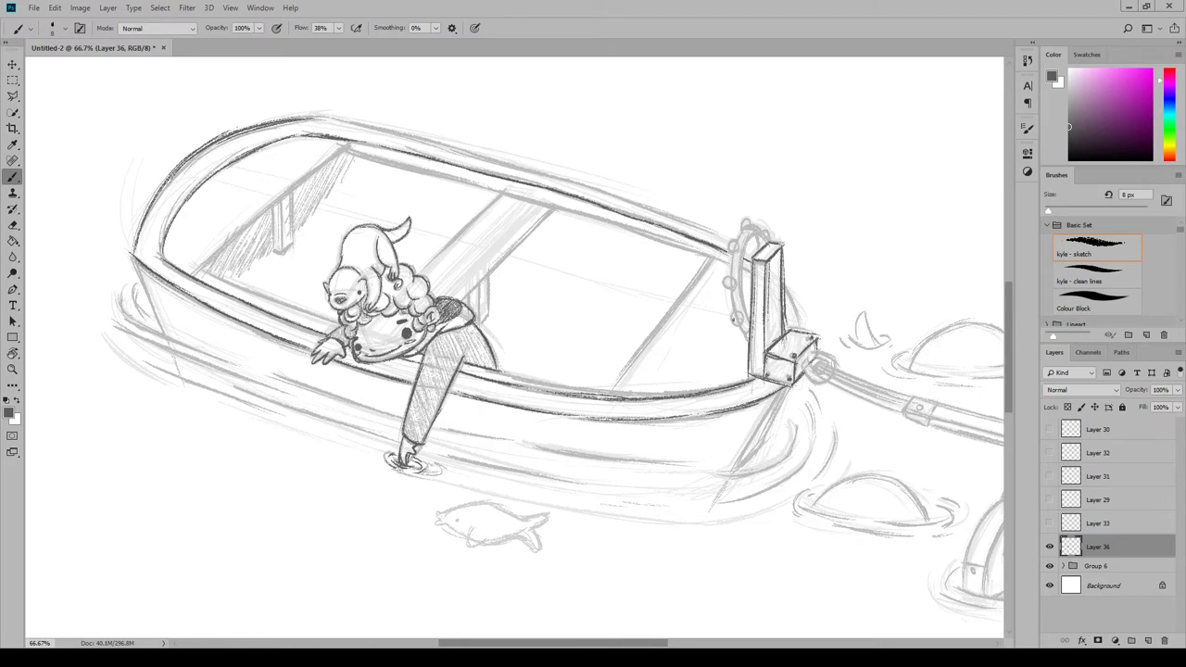
Draw the curved wheel behind the bow post, including its inner edge and the small round knobs along it
{"action": "left_click_drag", "start_coordinate": [742, 236], "coordinate": [739, 330]}
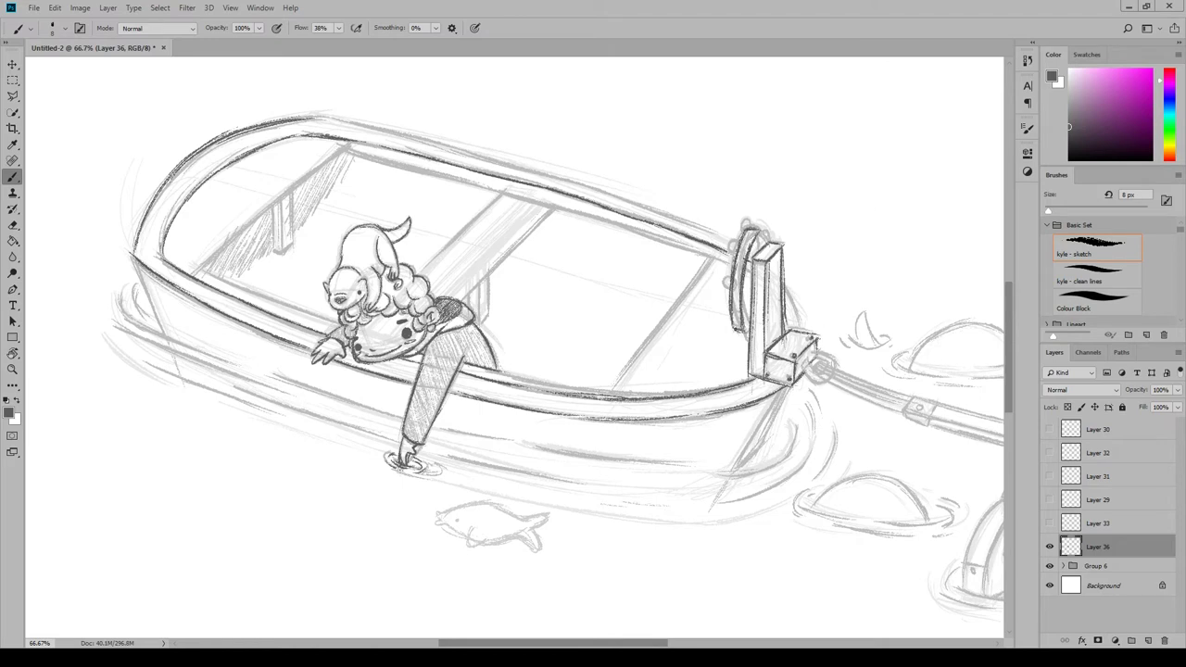
{"action": "left_click_drag", "start_coordinate": [765, 235], "coordinate": [752, 250]}
{"action": "left_click_drag", "start_coordinate": [747, 329], "coordinate": [740, 333]}
{"action": "mouse_move", "coordinate": [734, 243]}
{"action": "left_mouse_down"}
{"action": "mouse_move", "coordinate": [738, 252]}
{"action": "mouse_move", "coordinate": [755, 229]}
{"action": "mouse_move", "coordinate": [769, 241]}
{"action": "left_mouse_up"}
{"action": "left_click_drag", "start_coordinate": [731, 312], "coordinate": [735, 322]}
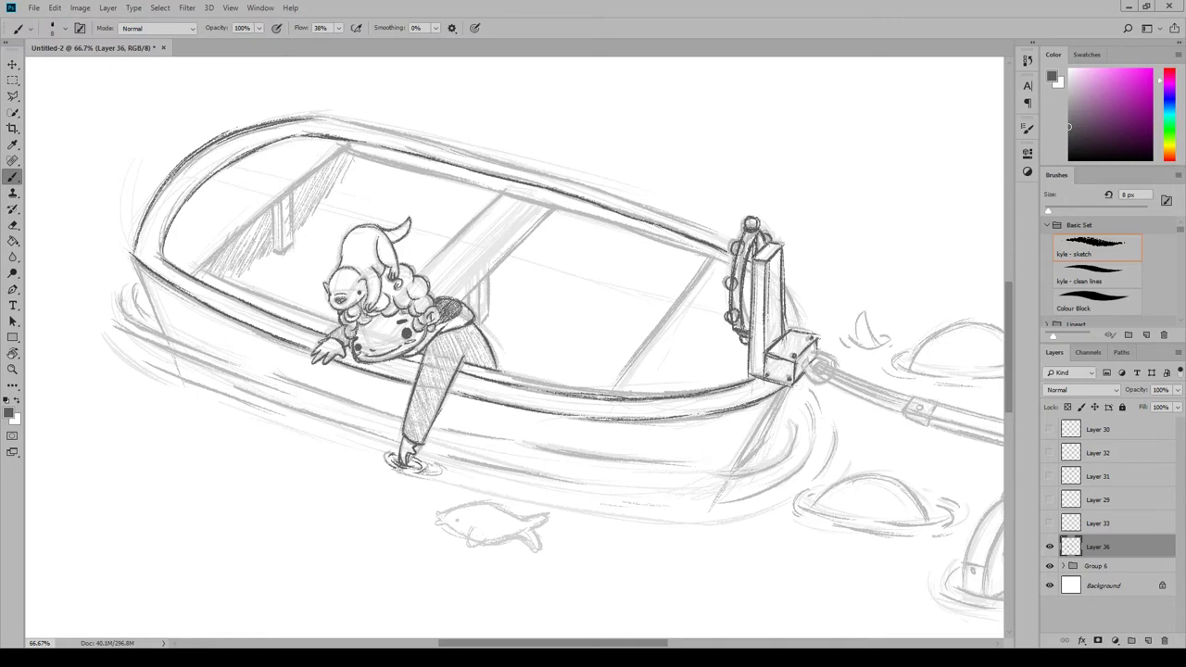
Draw the yoke's slanted crossbar with its bolt between the two harnessed animals
{"action": "mouse_move", "coordinate": [748, 283]}
{"action": "left_mouse_down"}
{"action": "mouse_move", "coordinate": [745, 309]}
{"action": "mouse_move", "coordinate": [418, 318]}
{"action": "left_mouse_up"}
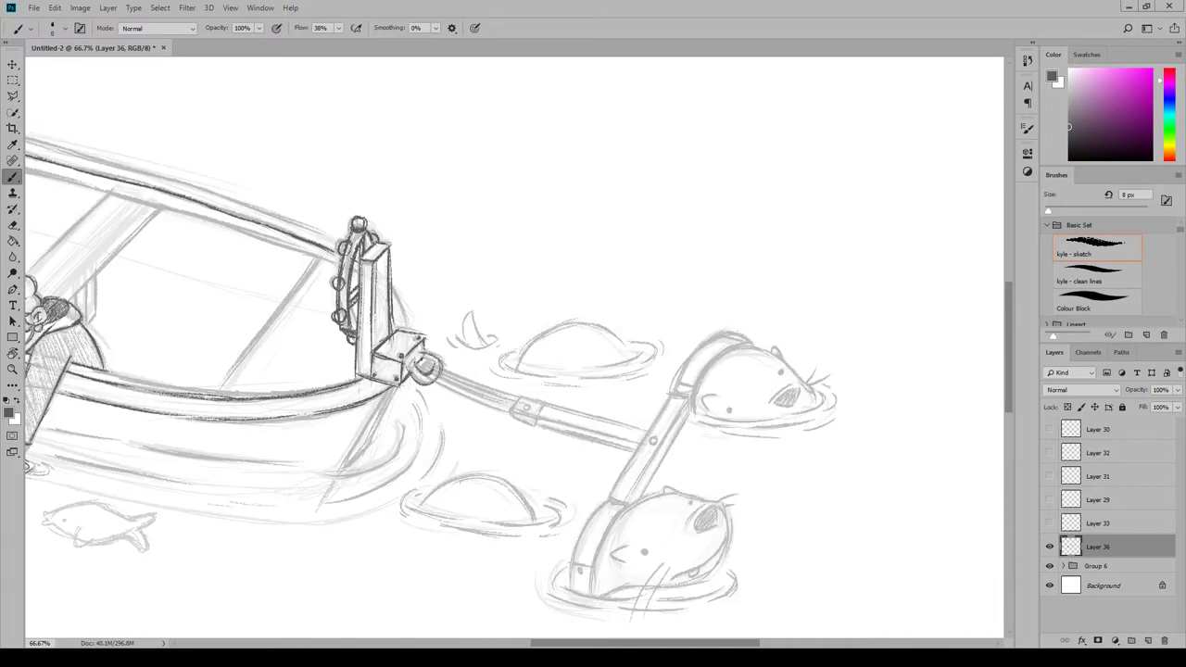
{"action": "left_click_drag", "start_coordinate": [685, 408], "coordinate": [542, 408]}
{"action": "left_click_drag", "start_coordinate": [529, 397], "coordinate": [467, 502]}
{"action": "mouse_move", "coordinate": [536, 415]}
{"action": "left_mouse_down"}
{"action": "mouse_move", "coordinate": [506, 470]}
{"action": "mouse_move", "coordinate": [538, 417]}
{"action": "left_mouse_up"}
{"action": "left_click_drag", "start_coordinate": [547, 410], "coordinate": [497, 500]}
{"action": "left_click_drag", "start_coordinate": [491, 452], "coordinate": [467, 500]}
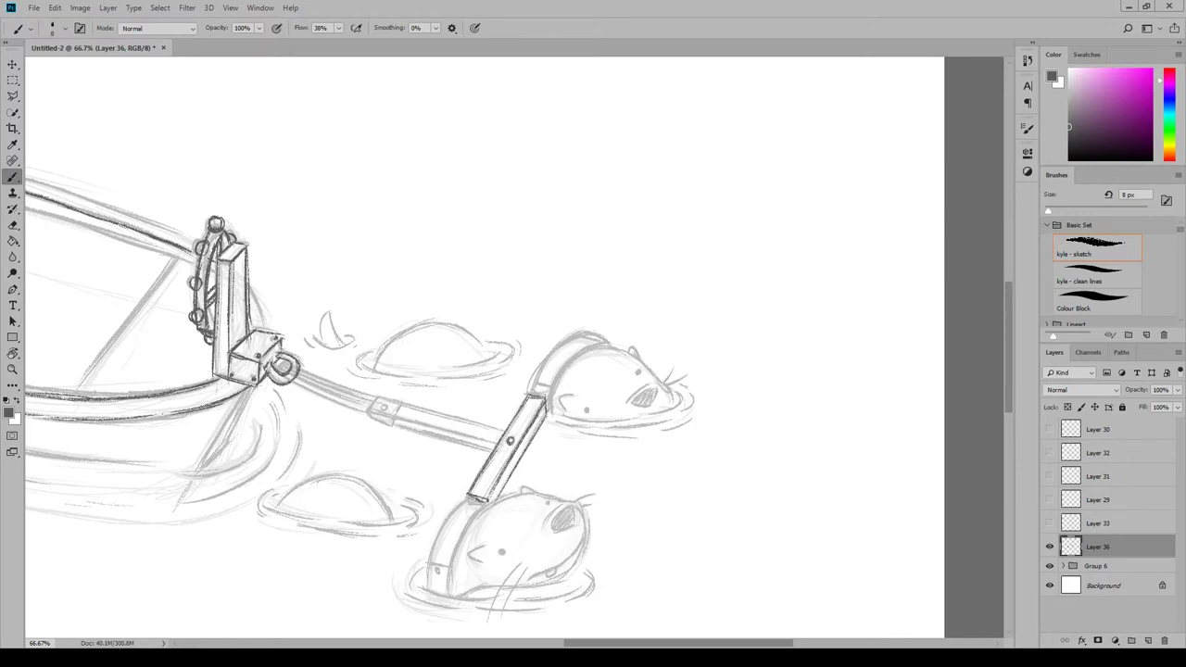
{"action": "left_click_drag", "start_coordinate": [528, 424], "coordinate": [506, 462]}
{"action": "left_click_drag", "start_coordinate": [500, 474], "coordinate": [486, 508]}
Draw the tow bar, its bolted bracket and the segmented rope leading back to the boat's bow ring
{"action": "left_click_drag", "start_coordinate": [501, 430], "coordinate": [398, 408]}
{"action": "mouse_move", "coordinate": [496, 445]}
{"action": "left_mouse_down"}
{"action": "mouse_move", "coordinate": [397, 432]}
{"action": "mouse_move", "coordinate": [367, 414]}
{"action": "left_mouse_up"}
{"action": "left_click_drag", "start_coordinate": [404, 399], "coordinate": [367, 422]}
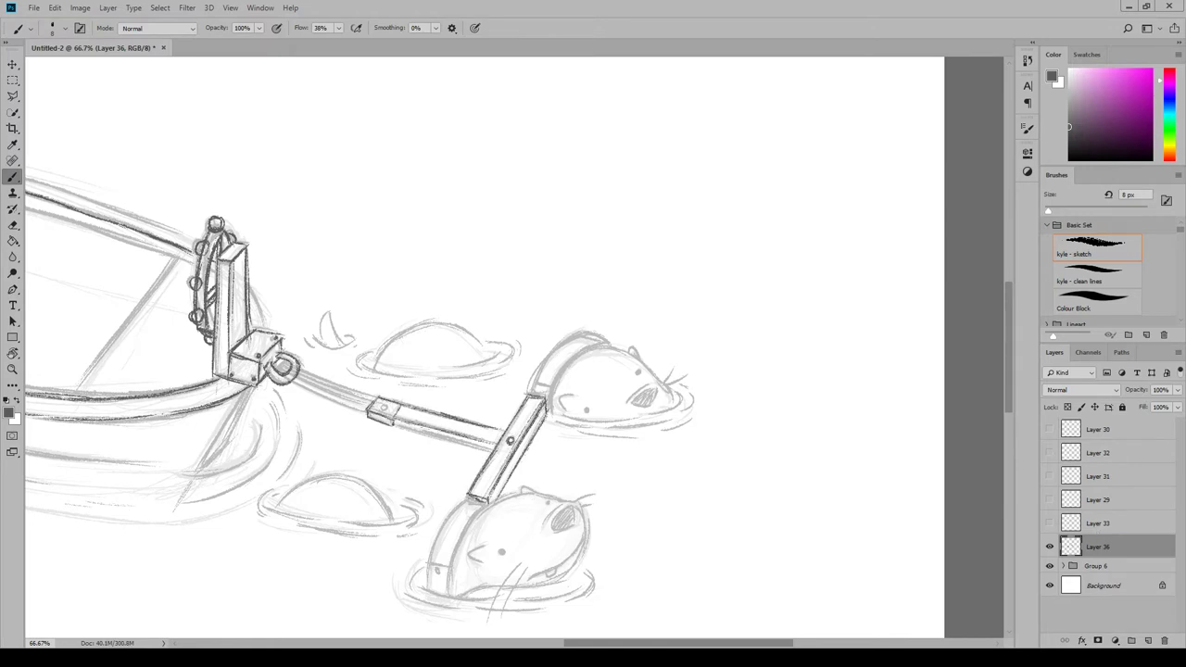
{"action": "left_click_drag", "start_coordinate": [497, 450], "coordinate": [287, 374]}
{"action": "left_click_drag", "start_coordinate": [367, 398], "coordinate": [290, 369]}
{"action": "mouse_move", "coordinate": [365, 393]}
{"action": "left_mouse_down"}
{"action": "mouse_move", "coordinate": [303, 370]}
{"action": "mouse_move", "coordinate": [350, 389]}
{"action": "left_mouse_up"}
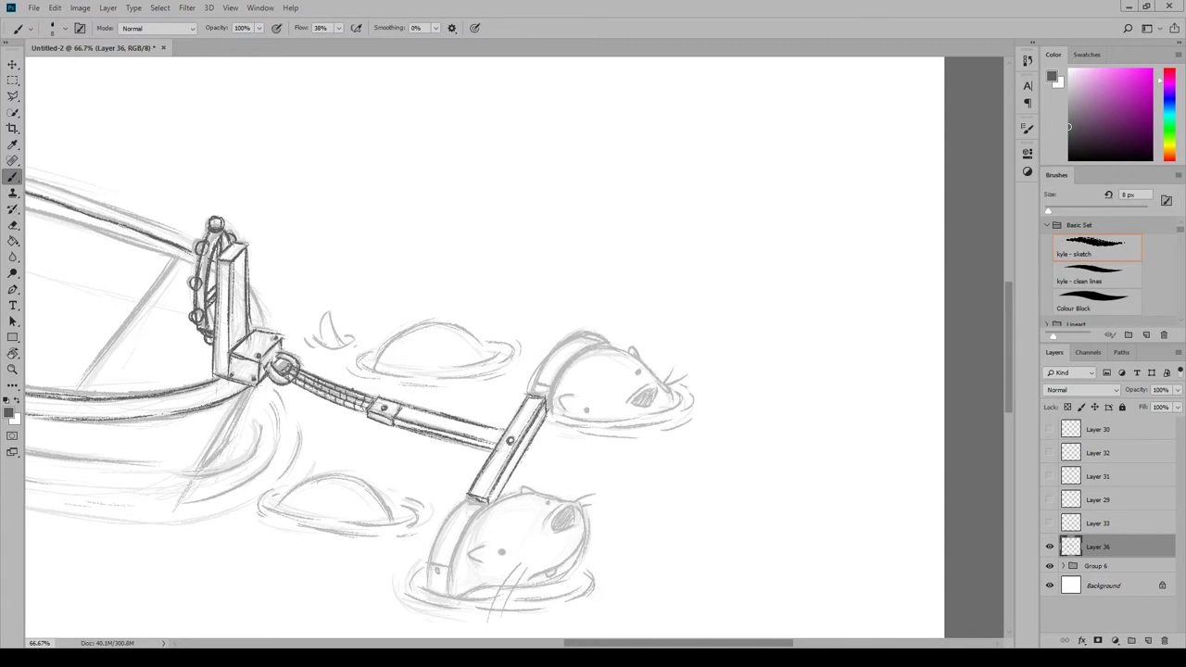
Draw the near harnessed animal's head, ears, face and whiskers, plus the curved collar around its neck
{"action": "scroll", "coordinate": [642, 537], "scroll_direction": "down", "scroll_amount": 3}
{"action": "mouse_move", "coordinate": [478, 354]}
{"action": "left_mouse_down"}
{"action": "mouse_move", "coordinate": [577, 339]}
{"action": "mouse_move", "coordinate": [556, 409]}
{"action": "left_mouse_up"}
{"action": "left_click_drag", "start_coordinate": [584, 368], "coordinate": [562, 419]}
{"action": "left_click_drag", "start_coordinate": [552, 348], "coordinate": [569, 366]}
{"action": "mouse_move", "coordinate": [519, 408]}
{"action": "left_mouse_down"}
{"action": "mouse_move", "coordinate": [486, 458]}
{"action": "mouse_move", "coordinate": [498, 456]}
{"action": "left_mouse_up"}
{"action": "left_click_drag", "start_coordinate": [458, 435], "coordinate": [488, 428]}
{"action": "left_click_drag", "start_coordinate": [519, 335], "coordinate": [536, 328]}
{"action": "left_click_drag", "start_coordinate": [543, 350], "coordinate": [559, 367]}
{"action": "left_click_drag", "start_coordinate": [491, 339], "coordinate": [428, 432]}
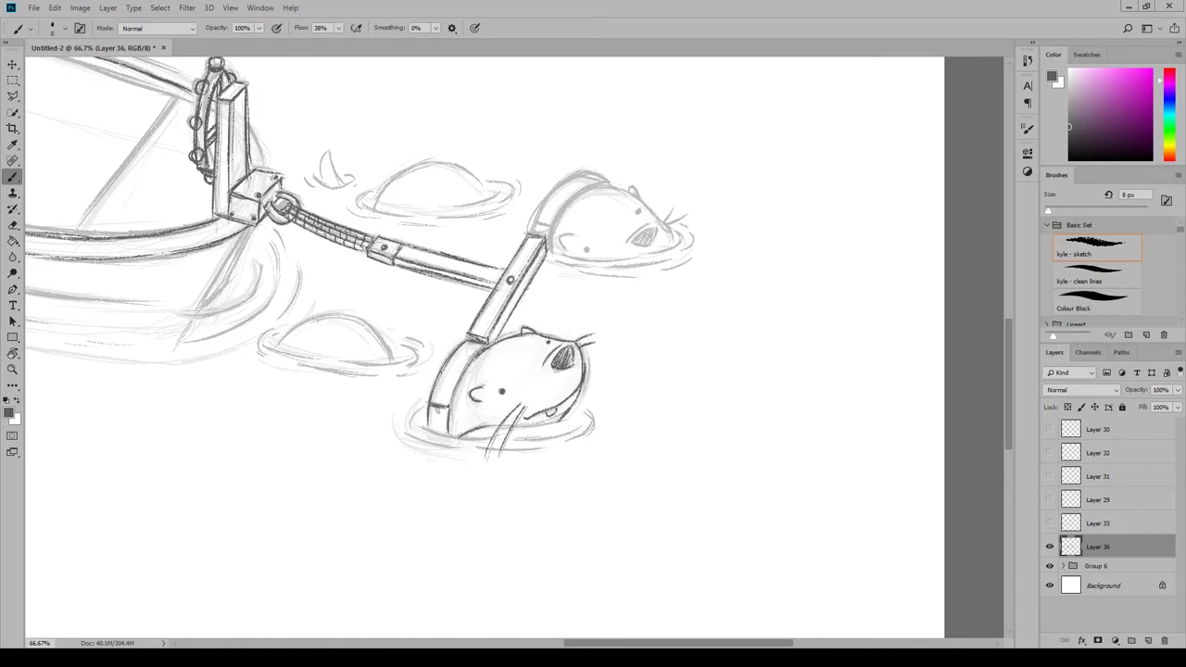
{"action": "left_click_drag", "start_coordinate": [475, 359], "coordinate": [447, 438]}
{"action": "left_click_drag", "start_coordinate": [541, 425], "coordinate": [580, 411]}
Draw the water ripples around the near harnessed animal's head and collar
{"action": "mouse_move", "coordinate": [521, 439]}
{"action": "left_mouse_down"}
{"action": "mouse_move", "coordinate": [582, 428]}
{"action": "mouse_move", "coordinate": [569, 436]}
{"action": "left_mouse_up"}
{"action": "left_click_drag", "start_coordinate": [541, 445], "coordinate": [421, 440]}
{"action": "left_click_drag", "start_coordinate": [481, 432], "coordinate": [412, 435]}
{"action": "left_click_drag", "start_coordinate": [413, 436], "coordinate": [465, 446]}
Draw the near animal's rounded back above the water with the ripples around it
{"action": "left_click_drag", "start_coordinate": [272, 349], "coordinate": [400, 365]}
{"action": "mouse_move", "coordinate": [408, 338]}
{"action": "left_mouse_down"}
{"action": "mouse_move", "coordinate": [417, 367]}
{"action": "mouse_move", "coordinate": [298, 367]}
{"action": "left_mouse_up"}
{"action": "mouse_move", "coordinate": [306, 357]}
{"action": "left_mouse_down"}
{"action": "mouse_move", "coordinate": [262, 341]}
{"action": "mouse_move", "coordinate": [256, 354]}
{"action": "left_mouse_up"}
{"action": "left_click_drag", "start_coordinate": [259, 359], "coordinate": [304, 371]}
Add a new layer and draw the water ripples at the stern, along the near hull and around the bow
{"action": "scroll", "coordinate": [243, 287], "scroll_direction": "right", "scroll_amount": 3}
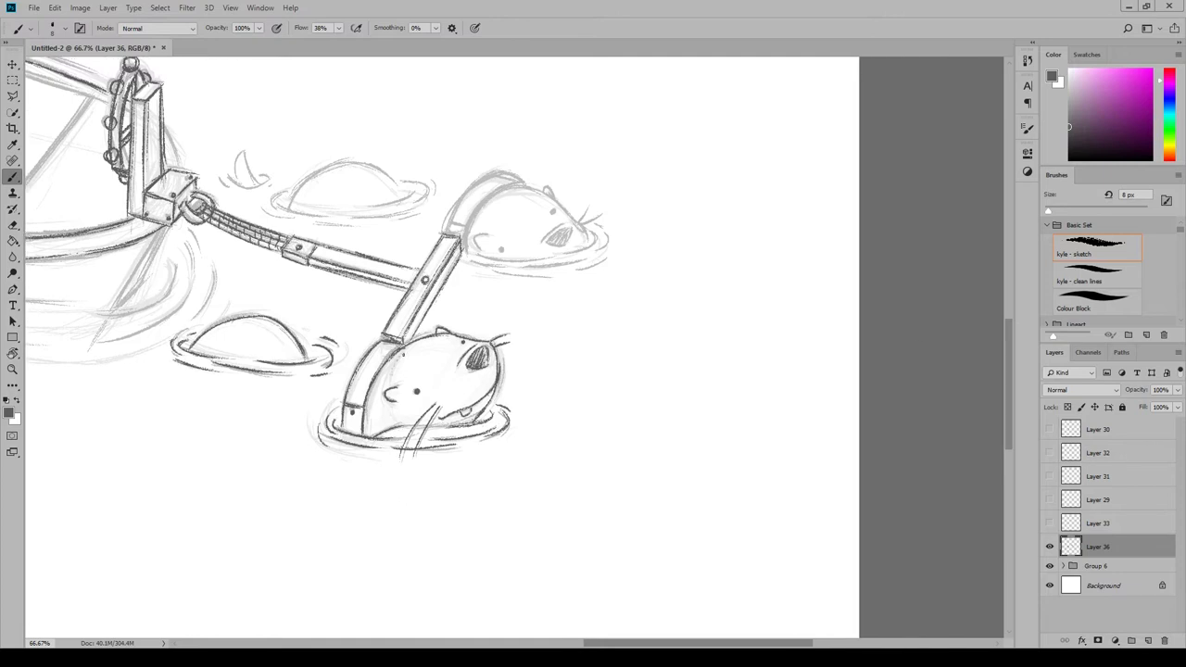
{"action": "scroll", "coordinate": [243, 287], "scroll_direction": "up", "scroll_amount": 3}
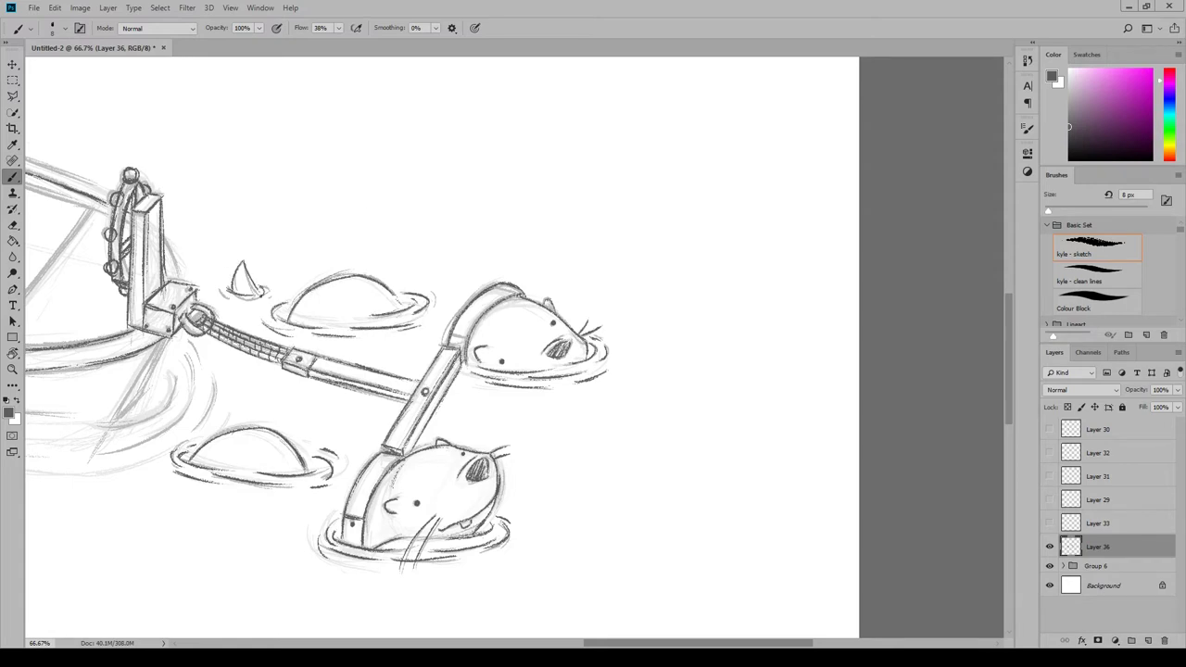
{"action": "left_click_drag", "start_coordinate": [265, 288], "coordinate": [649, 297]}
{"action": "key", "text": "ctrl+shift+alt+n"}
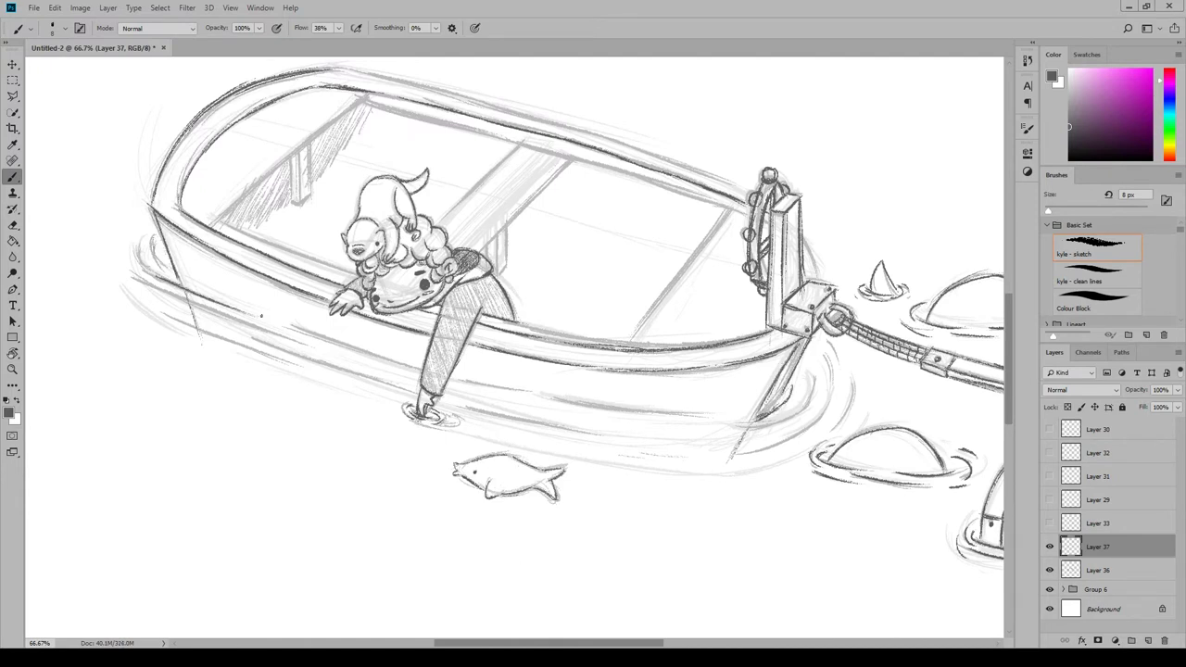
{"action": "left_click_drag", "start_coordinate": [139, 232], "coordinate": [145, 266]}
{"action": "left_click_drag", "start_coordinate": [125, 270], "coordinate": [206, 309]}
{"action": "left_click_drag", "start_coordinate": [250, 325], "coordinate": [351, 360]}
{"action": "left_click_drag", "start_coordinate": [299, 326], "coordinate": [402, 367]}
{"action": "left_click_drag", "start_coordinate": [465, 382], "coordinate": [651, 414]}
{"action": "mouse_move", "coordinate": [688, 422]}
{"action": "left_mouse_down"}
{"action": "mouse_move", "coordinate": [722, 419]}
{"action": "mouse_move", "coordinate": [817, 367]}
{"action": "left_mouse_up"}
{"action": "left_click_drag", "start_coordinate": [504, 417], "coordinate": [710, 447]}
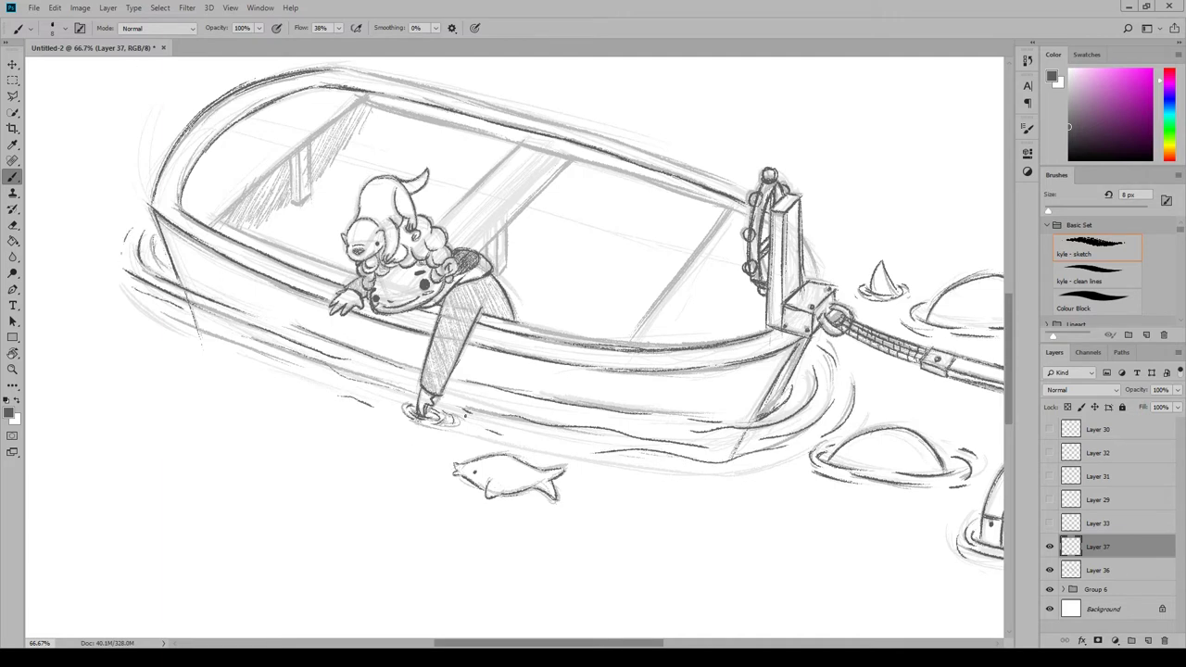
Draw the boat's interior benches with their supports and the floor plank lines
{"action": "scroll", "coordinate": [515, 352], "scroll_direction": "right", "scroll_amount": 5}
{"action": "left_click_drag", "start_coordinate": [84, 223], "coordinate": [228, 102]}
{"action": "left_click_drag", "start_coordinate": [173, 139], "coordinate": [168, 198]}
{"action": "left_click_drag", "start_coordinate": [232, 98], "coordinate": [204, 117]}
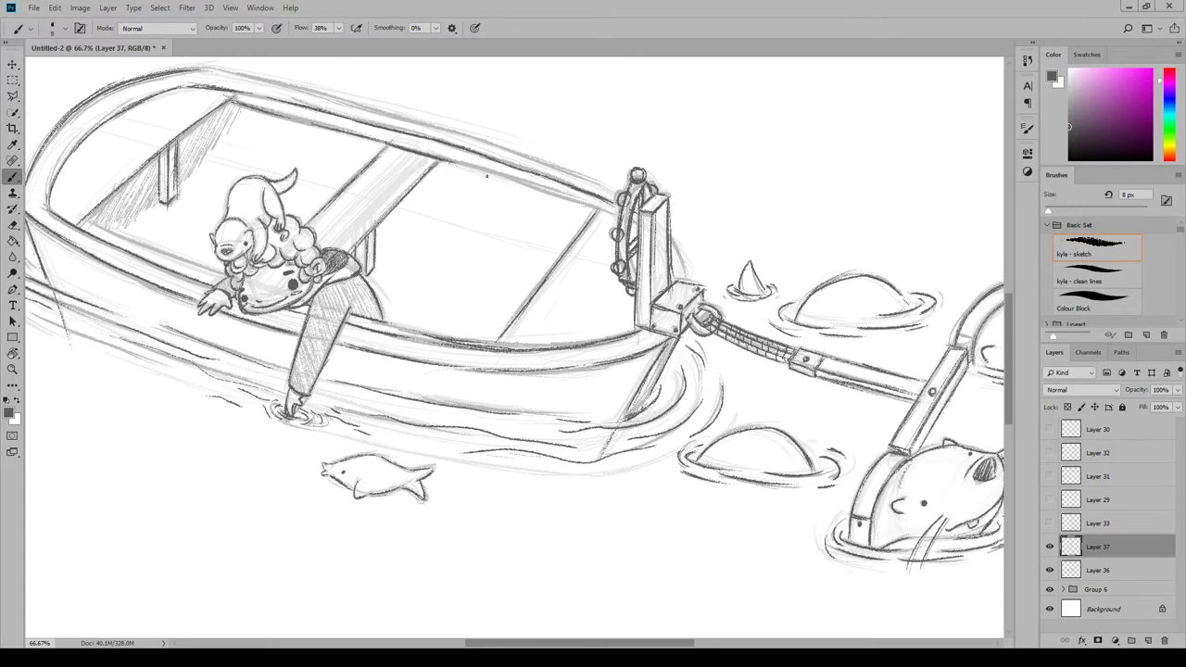
{"action": "scroll", "coordinate": [562, 115], "scroll_direction": "up", "scroll_amount": 5}
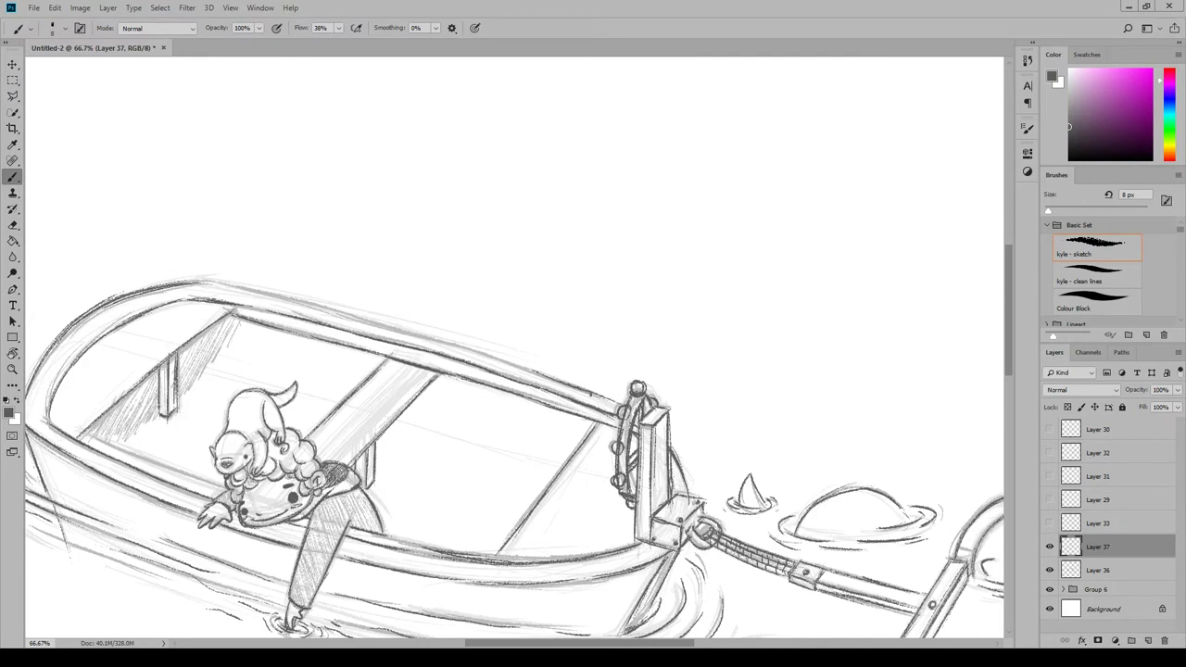
{"action": "scroll", "coordinate": [514, 347], "scroll_direction": "down", "scroll_amount": 3}
{"action": "scroll", "coordinate": [514, 347], "scroll_direction": "left", "scroll_amount": 2}
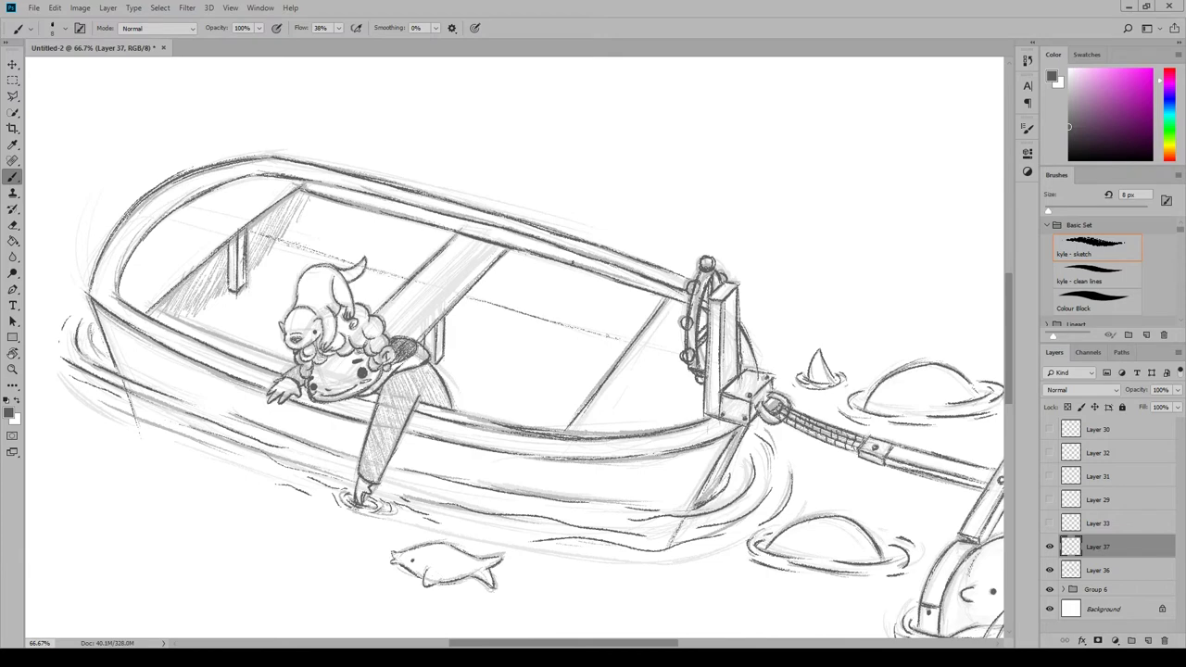
Add a new empty layer and fit the whole canvas in the view
{"action": "left_click", "coordinate": [1147, 640]}
{"action": "left_click", "coordinate": [230, 7]}
{"action": "left_click", "coordinate": [264, 122]}
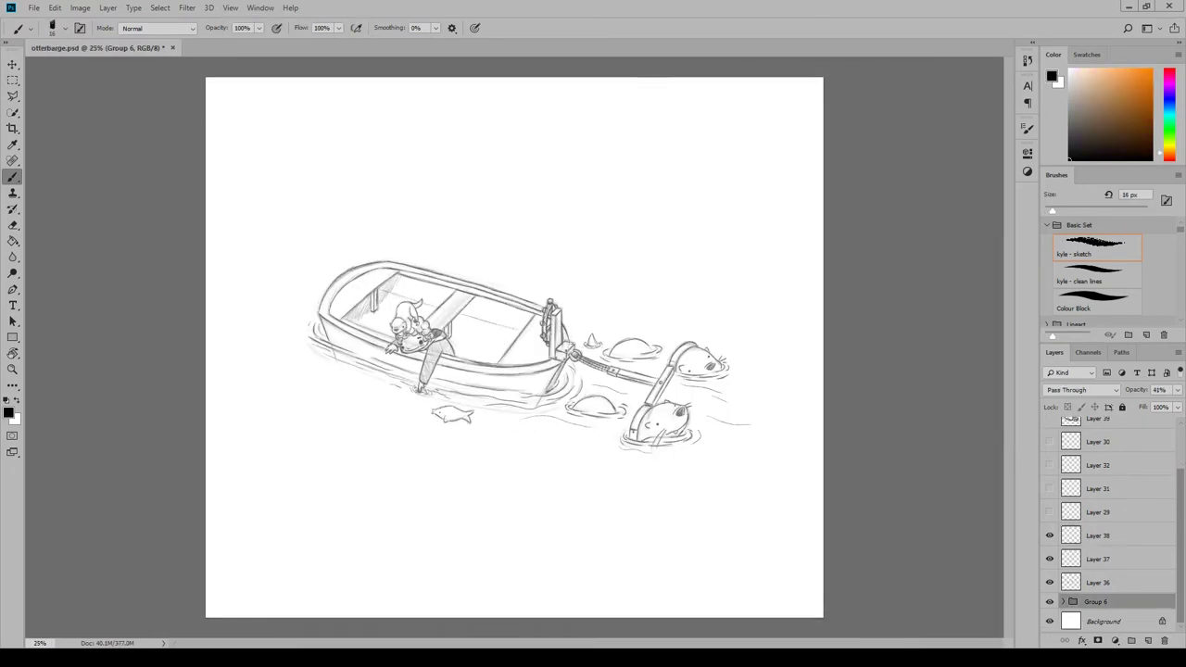
Group the sketch layers into a group called sketch and lower its opacity to about 17%
{"action": "left_click", "coordinate": [1098, 536]}
{"action": "left_click", "coordinate": [1115, 582], "text": "shift"}
{"action": "key", "text": "ctrl+g"}
{"action": "left_click_drag", "start_coordinate": [1136, 389], "coordinate": [1130, 404]}
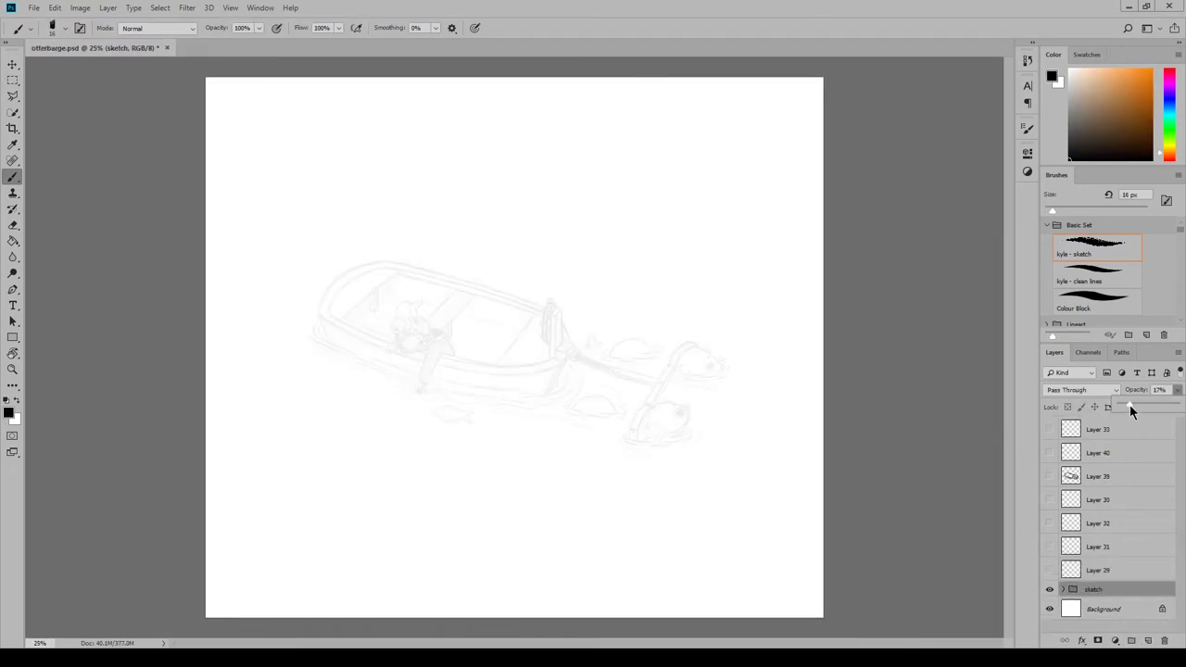
Set up a new layer in its own group above the sketch and choose the Colour Block brush at 12 px
{"action": "left_click_drag", "start_coordinate": [1098, 579], "coordinate": [1103, 605]}
{"action": "left_click", "coordinate": [1099, 297]}
{"action": "left_click", "coordinate": [231, 7]}
{"action": "left_click", "coordinate": [278, 97]}
{"action": "left_click", "coordinate": [230, 7]}
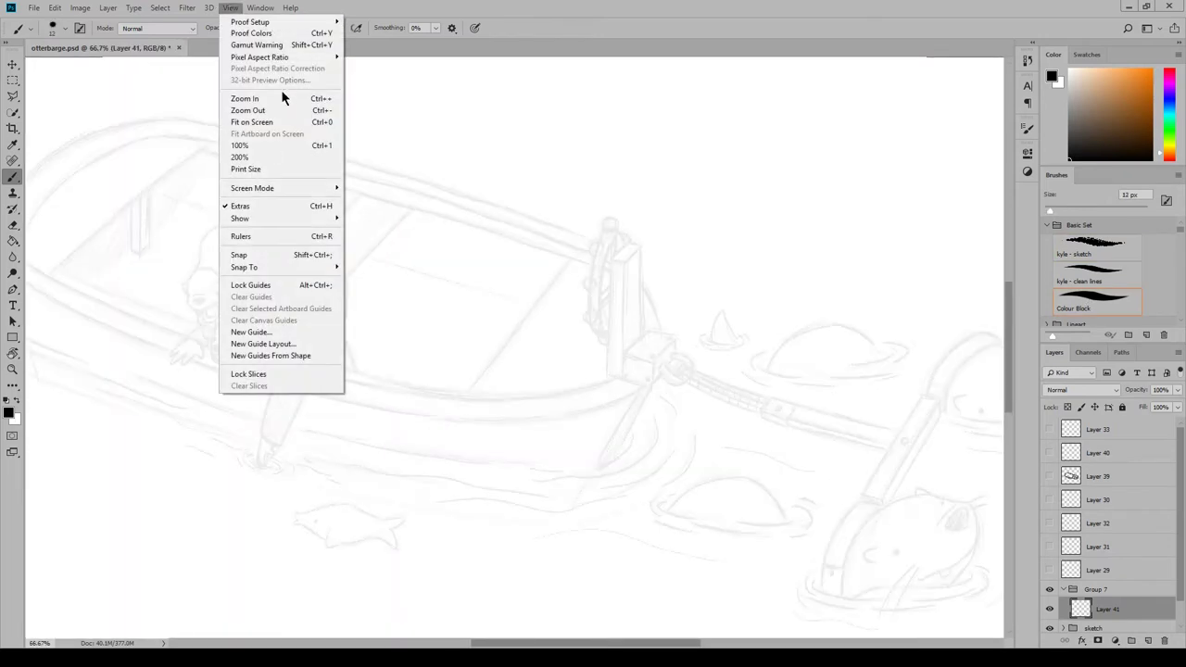
{"action": "left_click", "coordinate": [281, 96]}
{"action": "left_click", "coordinate": [230, 8]}
{"action": "left_click", "coordinate": [278, 97]}
{"action": "scroll", "coordinate": [602, 452], "scroll_direction": "down", "scroll_amount": 3}
{"action": "scroll", "coordinate": [601, 453], "scroll_direction": "right", "scroll_amount": 5}
{"action": "scroll", "coordinate": [568, 515], "scroll_direction": "up", "scroll_amount": 2}
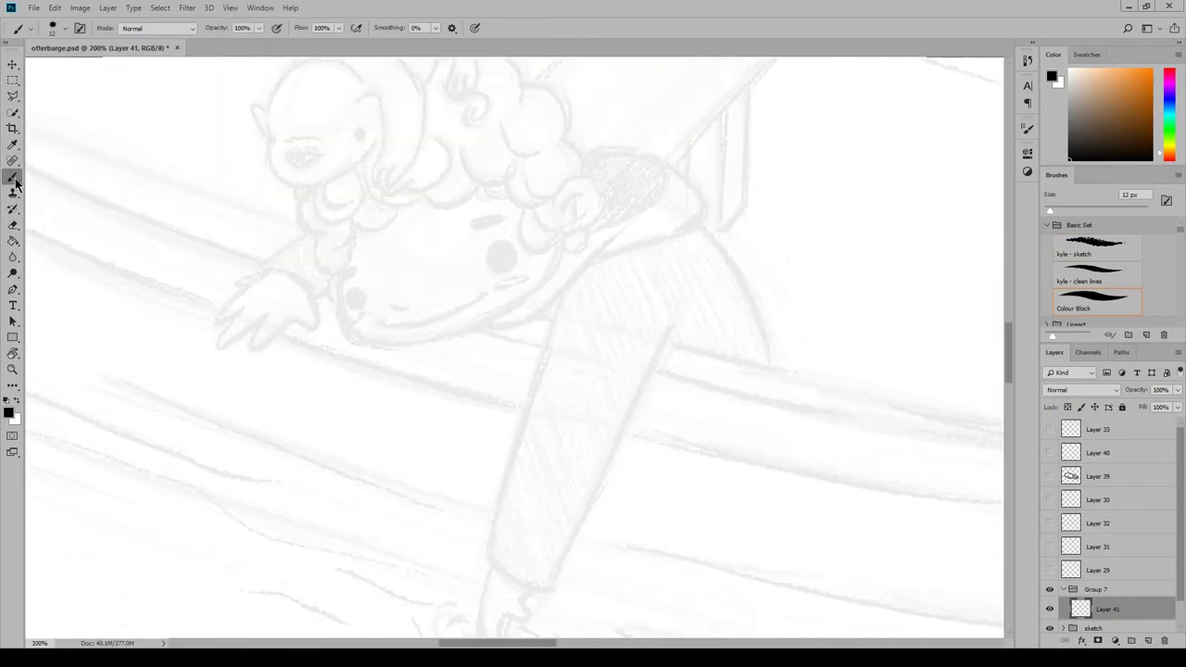
Ink the reaching arm's sleeve in black: both long edges, the shoulder curve and the cuff line
{"action": "scroll", "coordinate": [754, 254], "scroll_direction": "down", "scroll_amount": 4}
{"action": "scroll", "coordinate": [754, 254], "scroll_direction": "up", "scroll_amount": 2}
{"action": "left_click_drag", "start_coordinate": [680, 168], "coordinate": [556, 441]}
{"action": "left_click_drag", "start_coordinate": [481, 401], "coordinate": [561, 442]}
{"action": "mouse_move", "coordinate": [638, 96]}
{"action": "left_mouse_down"}
{"action": "mouse_move", "coordinate": [470, 418]}
{"action": "mouse_move", "coordinate": [481, 412]}
{"action": "left_mouse_up"}
{"action": "key", "text": "ctrl+z"}
{"action": "left_click_drag", "start_coordinate": [683, 165], "coordinate": [561, 440]}
Erase the overshooting strokes at the sleeve's cuff corners and taper the upper end of its inner edge
{"action": "key", "text": "e"}
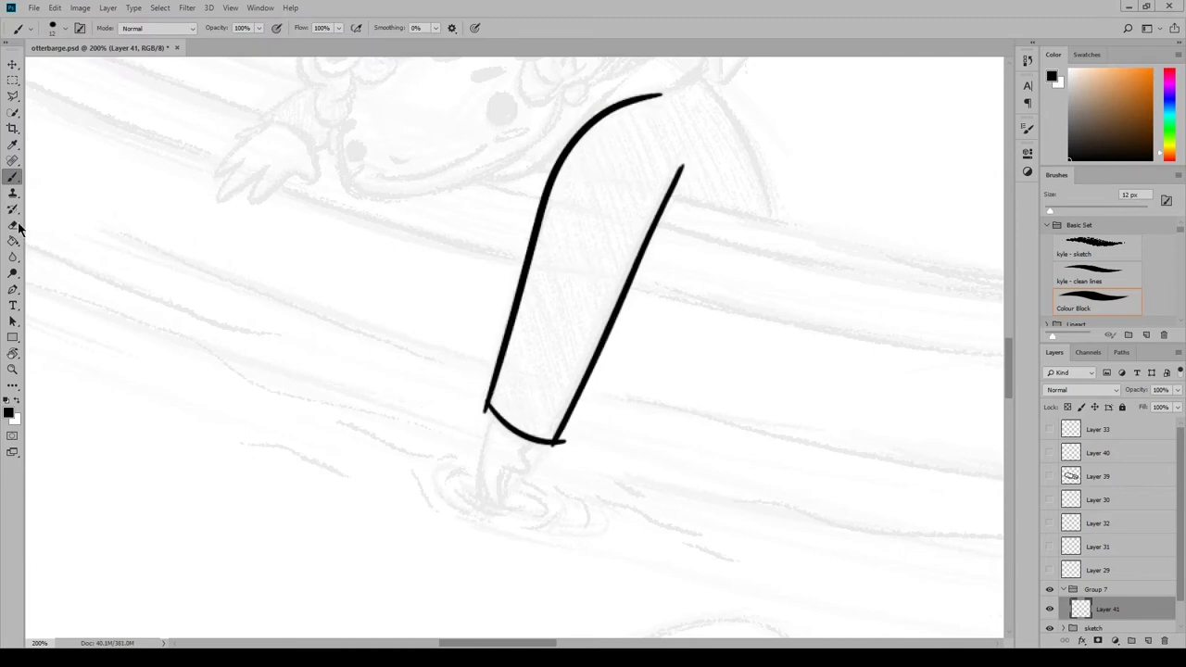
{"action": "key", "text": "ctrl+plus"}
{"action": "scroll", "coordinate": [580, 574], "scroll_direction": "up", "scroll_amount": 3}
{"action": "left_click", "coordinate": [579, 574]}
{"action": "left_click", "coordinate": [463, 510]}
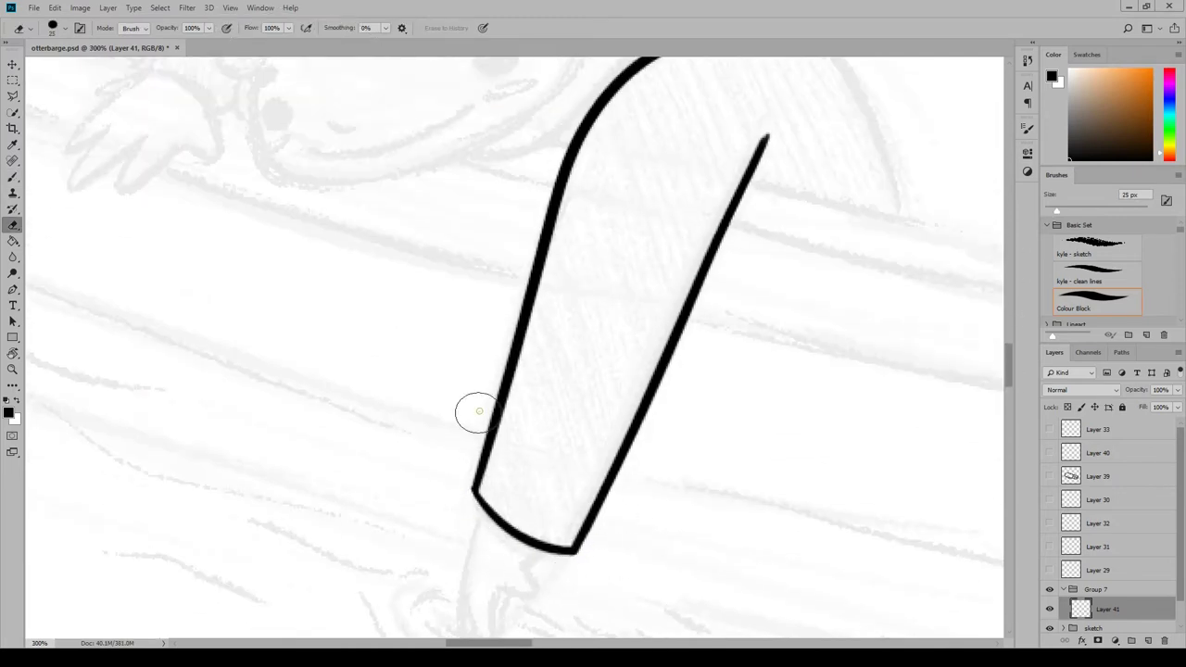
{"action": "left_click_drag", "start_coordinate": [744, 148], "coordinate": [751, 165]}
{"action": "scroll", "coordinate": [1009, 337], "scroll_direction": "up", "scroll_amount": 5}
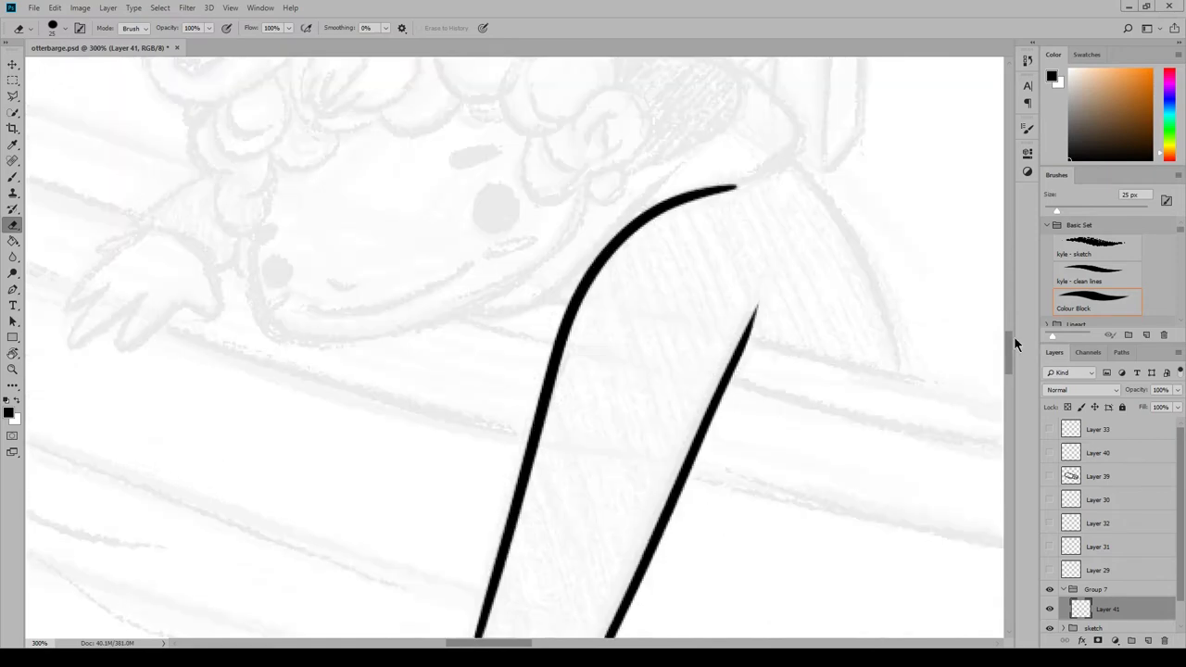
Ink the curved jaw and cheek outline of the leaning figure's face
{"action": "key", "text": "b"}
{"action": "scroll", "coordinate": [1008, 352], "scroll_direction": "down", "scroll_amount": 5}
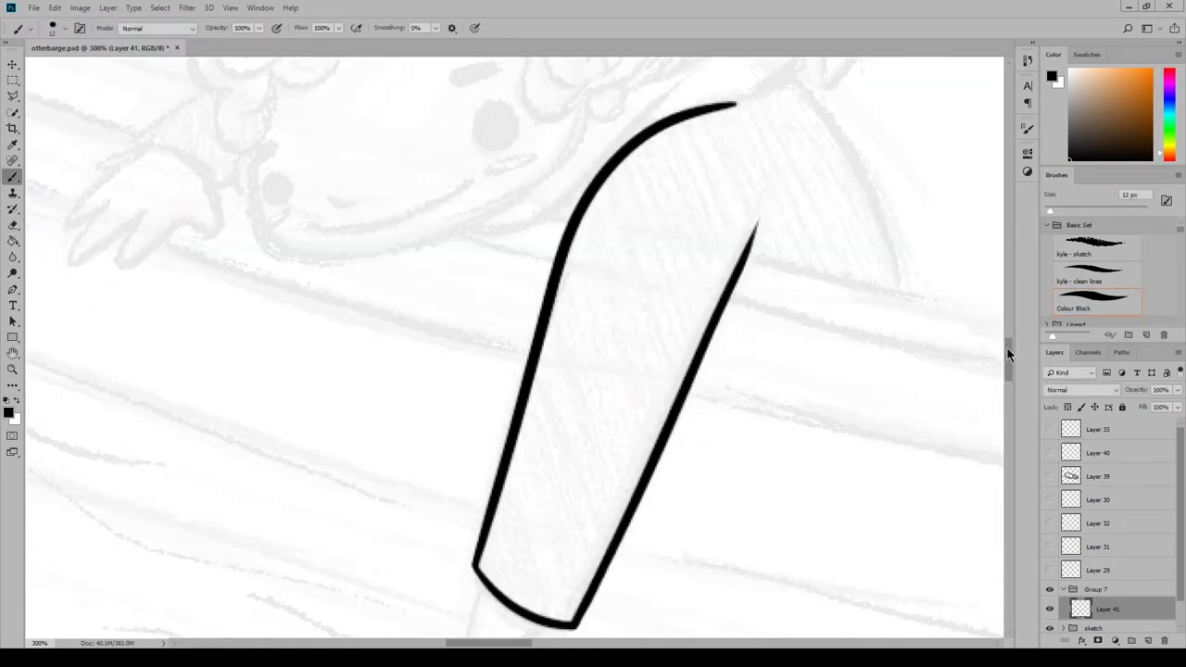
{"action": "scroll", "coordinate": [1008, 343], "scroll_direction": "up", "scroll_amount": 5}
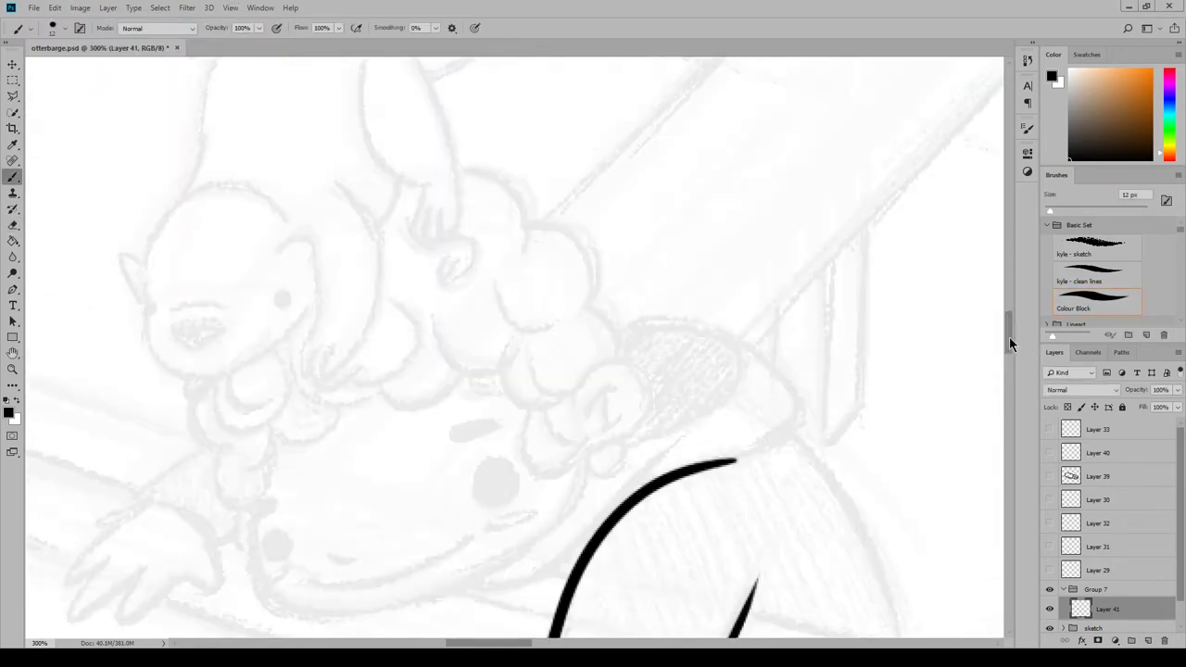
{"action": "mouse_move", "coordinate": [357, 341]}
{"action": "left_mouse_down"}
{"action": "mouse_move", "coordinate": [368, 378]}
{"action": "mouse_move", "coordinate": [702, 298]}
{"action": "mouse_move", "coordinate": [737, 239]}
{"action": "mouse_move", "coordinate": [700, 280]}
{"action": "mouse_move", "coordinate": [729, 276]}
{"action": "left_mouse_up"}
{"action": "key", "text": "e"}
{"action": "key", "text": "b"}
{"action": "key", "text": "e"}
{"action": "key", "text": "b"}
{"action": "scroll", "coordinate": [1011, 361], "scroll_direction": "up", "scroll_amount": 1}
On a new layer, ink the curls along the figure's forehead and the rounded ear with its inner lines
{"action": "mouse_move", "coordinate": [343, 306]}
{"action": "left_mouse_down"}
{"action": "mouse_move", "coordinate": [389, 317]}
{"action": "mouse_move", "coordinate": [454, 278]}
{"action": "left_mouse_up"}
{"action": "key", "text": "ctrl+z"}
{"action": "key", "text": "ctrl+shift+alt+n"}
{"action": "mouse_move", "coordinate": [411, 208]}
{"action": "left_mouse_down"}
{"action": "mouse_move", "coordinate": [508, 255]}
{"action": "mouse_move", "coordinate": [579, 243]}
{"action": "left_mouse_up"}
{"action": "key", "text": "ctrl+z"}
{"action": "left_click_drag", "start_coordinate": [550, 171], "coordinate": [640, 197]}
{"action": "left_click_drag", "start_coordinate": [637, 199], "coordinate": [697, 320]}
{"action": "left_click_drag", "start_coordinate": [665, 276], "coordinate": [706, 310]}
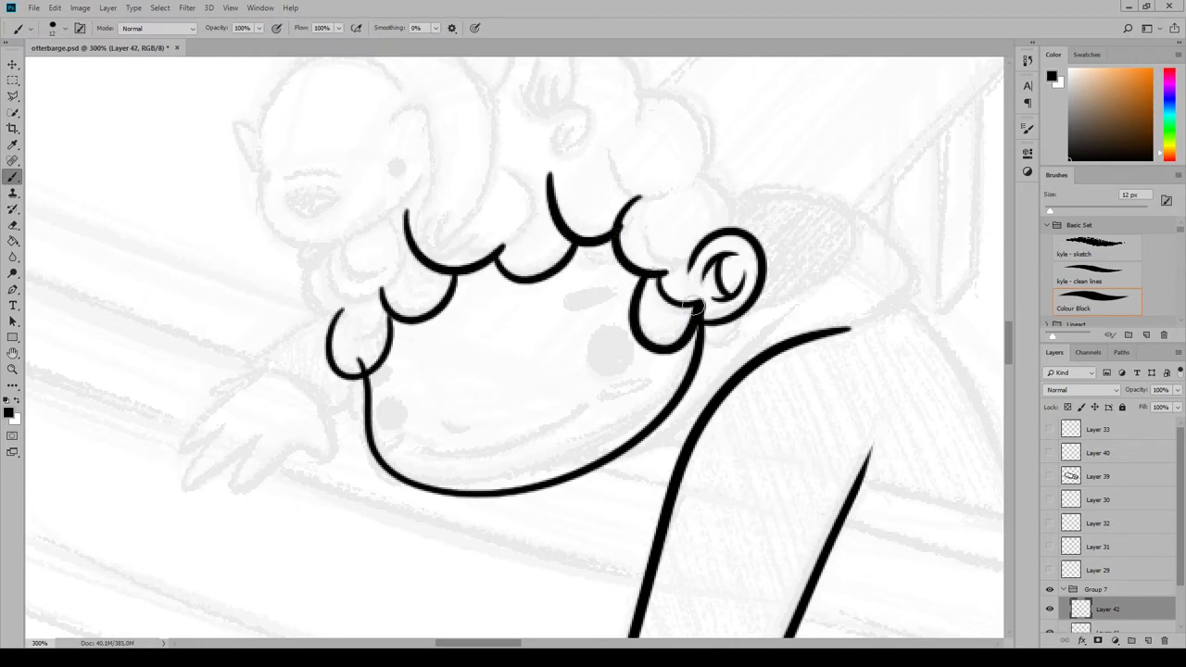
Ink the outer curls around the top, back and front of the figure's hair
{"action": "left_click_drag", "start_coordinate": [611, 144], "coordinate": [671, 186]}
{"action": "scroll", "coordinate": [741, 136], "scroll_direction": "up", "scroll_amount": 2}
{"action": "left_click_drag", "start_coordinate": [697, 317], "coordinate": [737, 366]}
{"action": "left_click_drag", "start_coordinate": [632, 239], "coordinate": [716, 310]}
{"action": "left_click_drag", "start_coordinate": [574, 176], "coordinate": [648, 230]}
{"action": "mouse_move", "coordinate": [497, 308]}
{"action": "left_mouse_down"}
{"action": "mouse_move", "coordinate": [530, 454]}
{"action": "mouse_move", "coordinate": [585, 491]}
{"action": "left_mouse_up"}
{"action": "scroll", "coordinate": [582, 417], "scroll_direction": "left", "scroll_amount": 3}
{"action": "left_click_drag", "start_coordinate": [652, 419], "coordinate": [612, 457]}
{"action": "left_click_drag", "start_coordinate": [709, 421], "coordinate": [774, 389]}
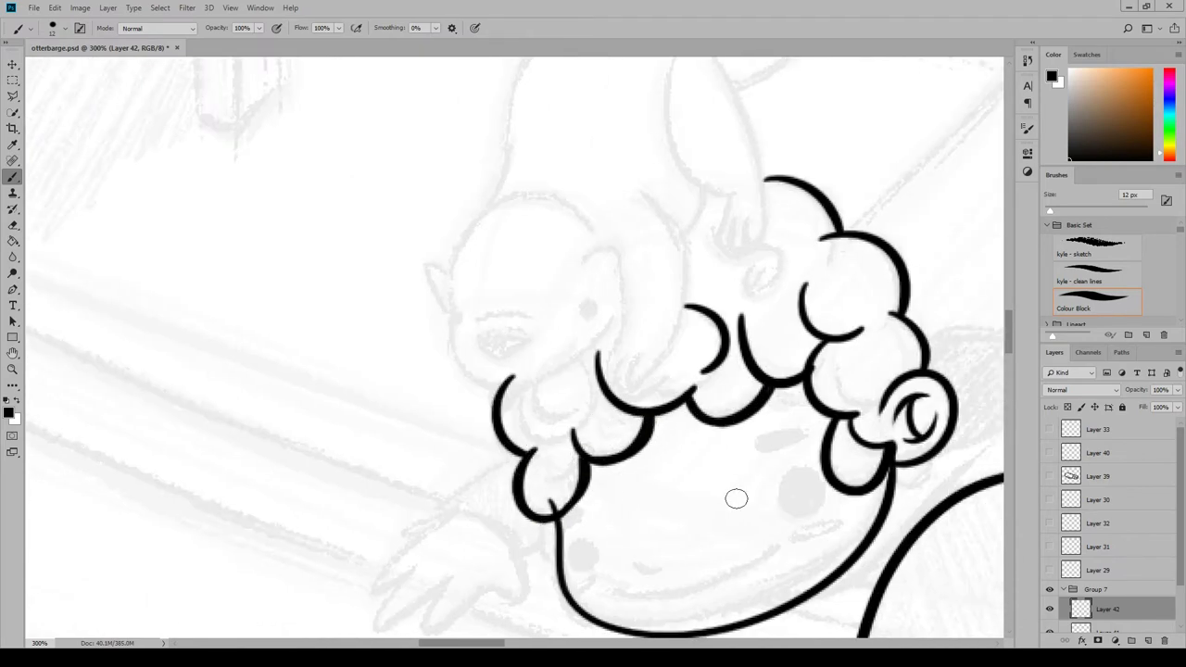
Ink the small curls beneath the ear and beside the far cheek
{"action": "scroll", "coordinate": [1011, 329], "scroll_direction": "down", "scroll_amount": 1}
{"action": "mouse_move", "coordinate": [845, 370]}
{"action": "left_mouse_down"}
{"action": "mouse_move", "coordinate": [899, 407]}
{"action": "mouse_move", "coordinate": [940, 408]}
{"action": "mouse_move", "coordinate": [943, 447]}
{"action": "left_mouse_up"}
{"action": "key", "text": "ctrl+z"}
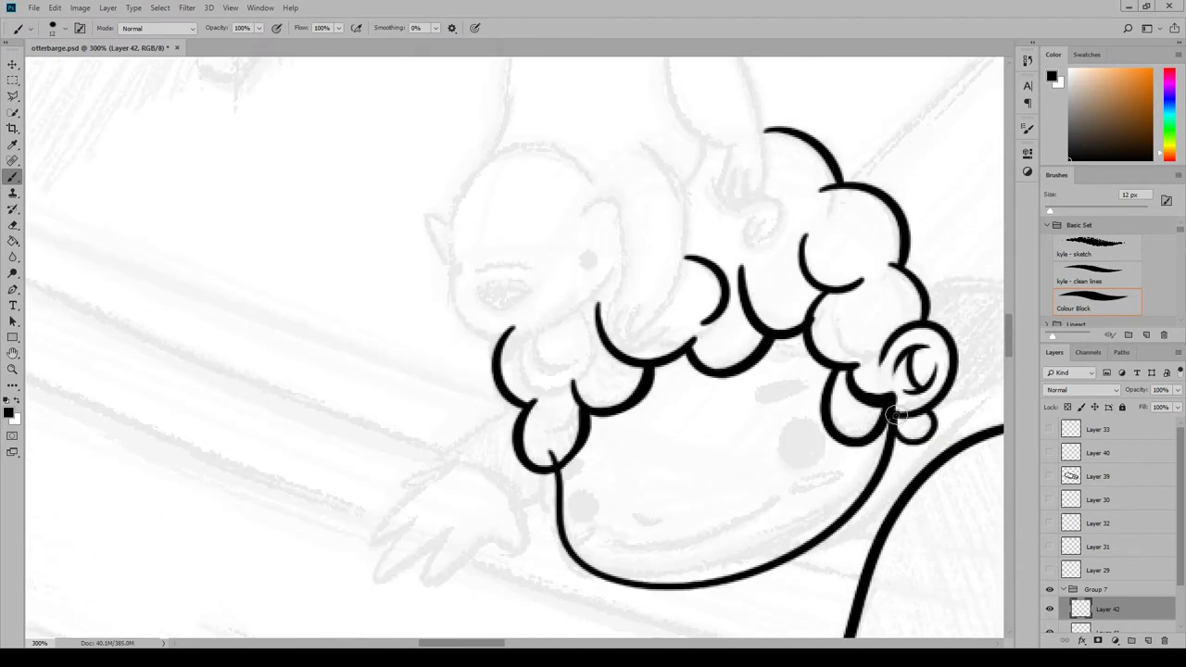
{"action": "left_click_drag", "start_coordinate": [895, 404], "coordinate": [943, 450]}
{"action": "left_click_drag", "start_coordinate": [926, 385], "coordinate": [938, 424]}
{"action": "scroll", "coordinate": [927, 398], "scroll_direction": "down", "scroll_amount": 4}
{"action": "left_click_drag", "start_coordinate": [554, 252], "coordinate": [547, 297]}
Erase the overlapping line ends in the hair and taper the tips of the curls
{"action": "key", "text": "e"}
{"action": "scroll", "coordinate": [546, 508], "scroll_direction": "up", "scroll_amount": 5}
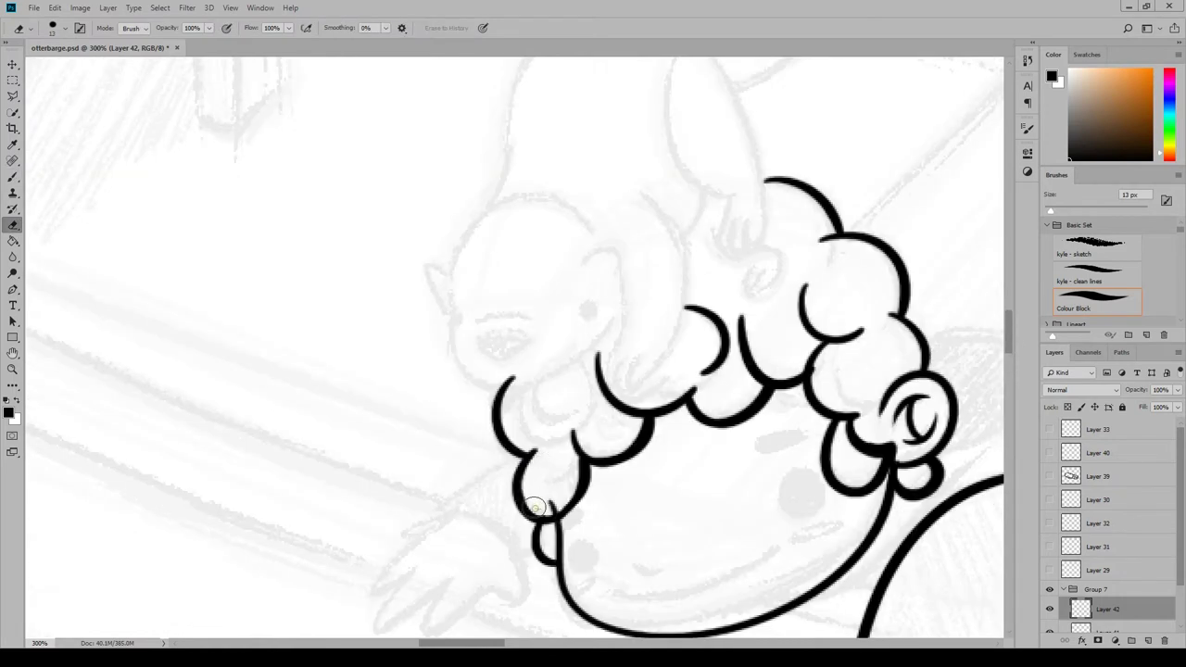
{"action": "left_click_drag", "start_coordinate": [535, 505], "coordinate": [530, 463]}
{"action": "left_click_drag", "start_coordinate": [600, 366], "coordinate": [587, 343]}
{"action": "left_click_drag", "start_coordinate": [714, 309], "coordinate": [699, 372]}
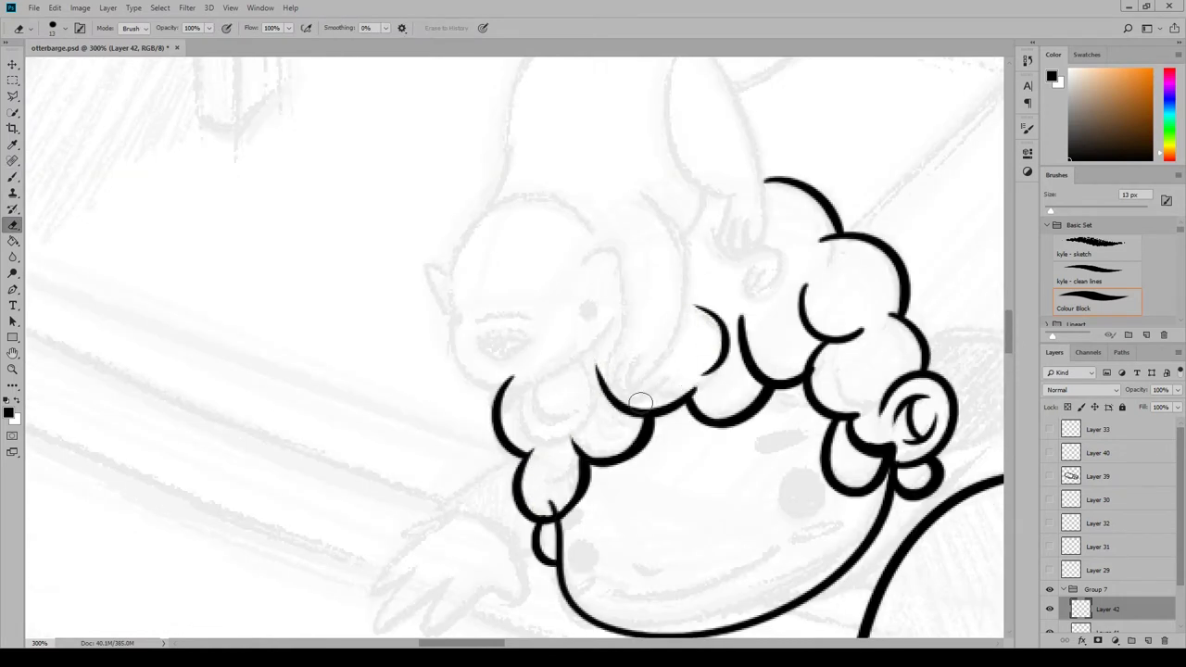
{"action": "left_click_drag", "start_coordinate": [744, 317], "coordinate": [751, 363]}
{"action": "left_click_drag", "start_coordinate": [804, 283], "coordinate": [811, 313]}
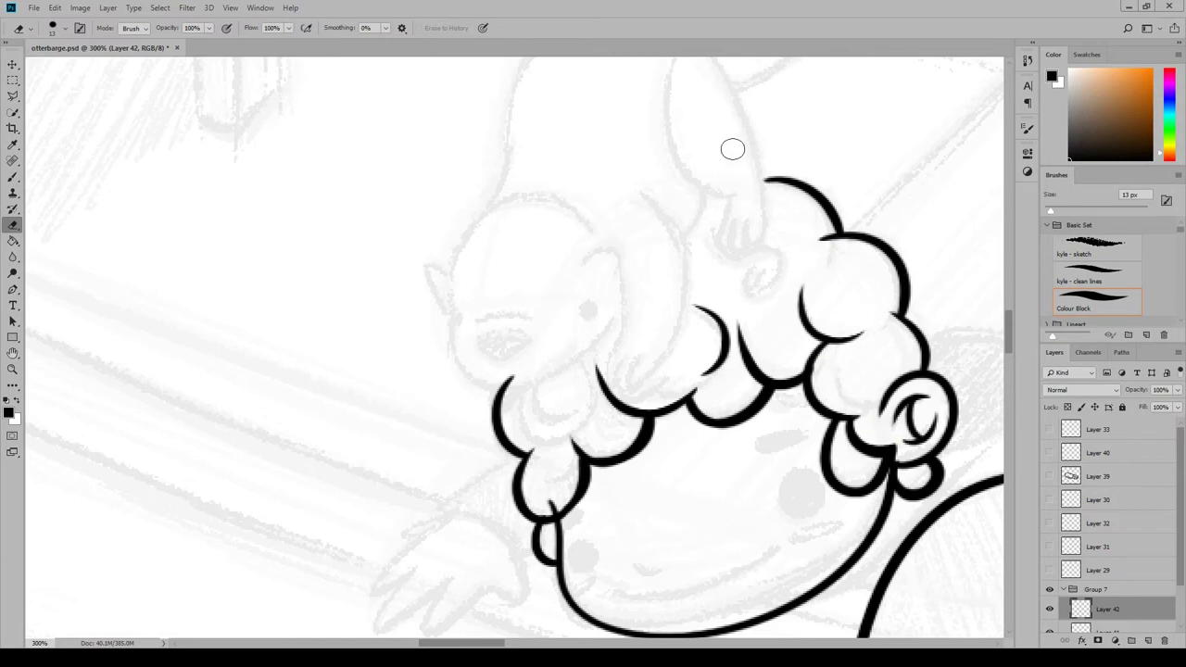
{"action": "scroll", "coordinate": [1011, 342], "scroll_direction": "down", "scroll_amount": 3}
{"action": "key", "text": "b"}
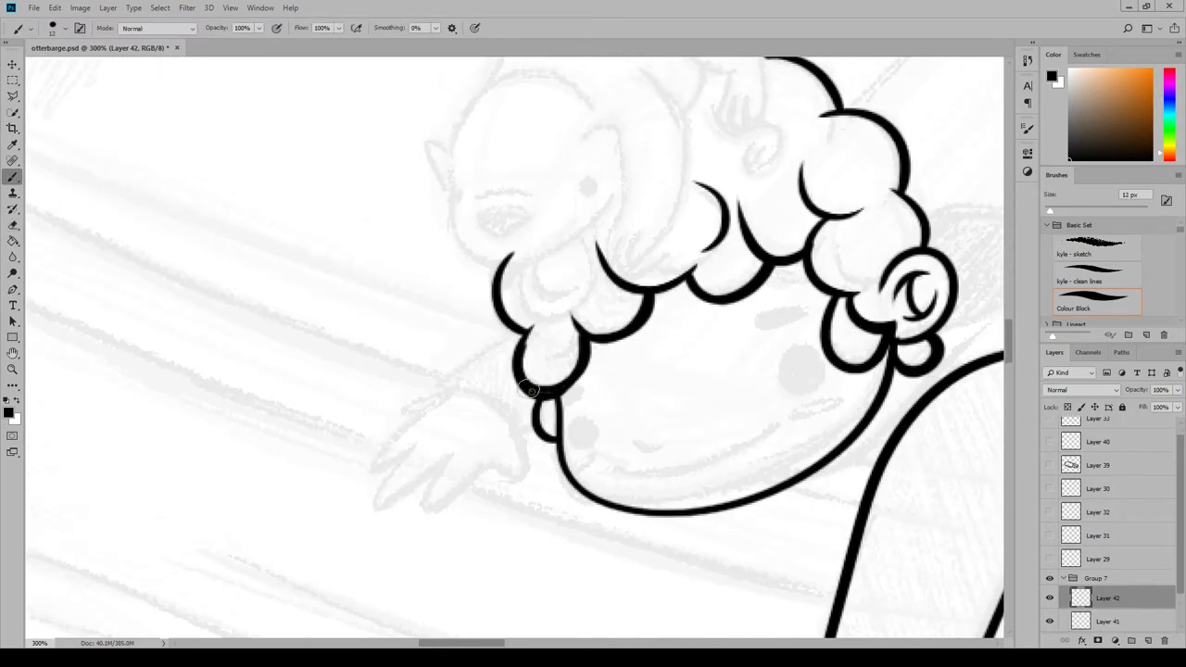
{"action": "left_click", "coordinate": [13, 225]}
{"action": "mouse_move", "coordinate": [531, 390]}
{"action": "left_mouse_down"}
{"action": "mouse_move", "coordinate": [595, 268]}
{"action": "mouse_move", "coordinate": [549, 360]}
{"action": "mouse_move", "coordinate": [562, 322]}
{"action": "left_mouse_up"}
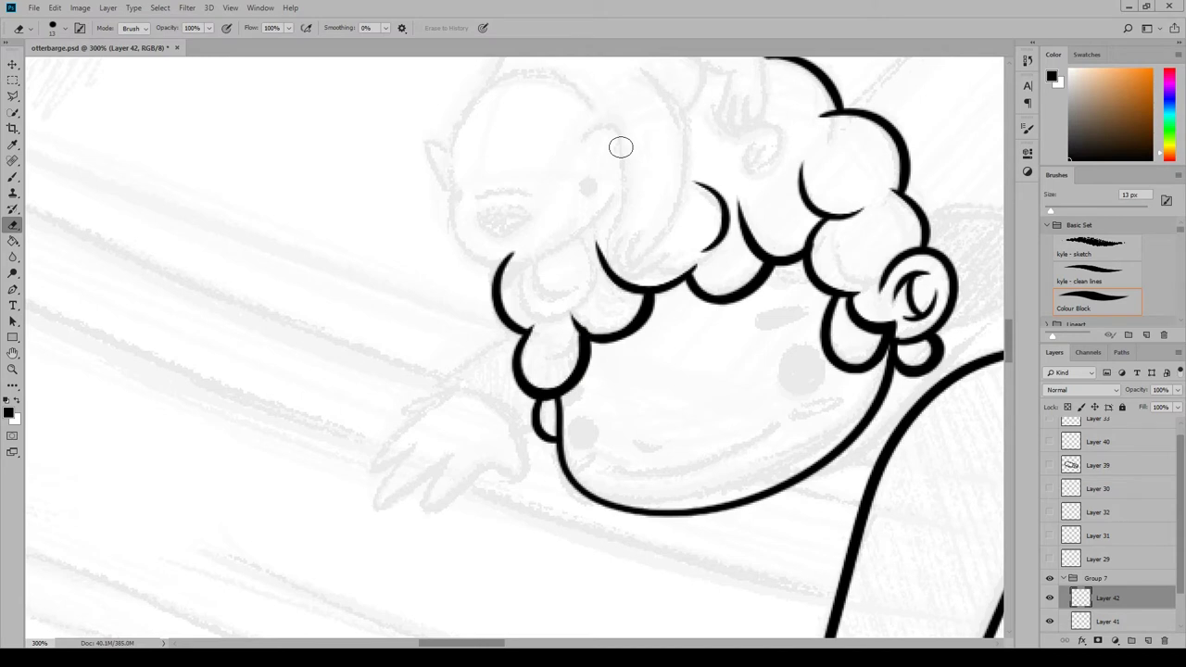
Ink a spiral curl at the front of the hair and taper its line ends with the eraser
{"action": "key", "text": "b"}
{"action": "mouse_move", "coordinate": [562, 269]}
{"action": "left_mouse_down"}
{"action": "mouse_move", "coordinate": [593, 306]}
{"action": "mouse_move", "coordinate": [649, 305]}
{"action": "left_mouse_up"}
{"action": "key", "text": "ctrl+z"}
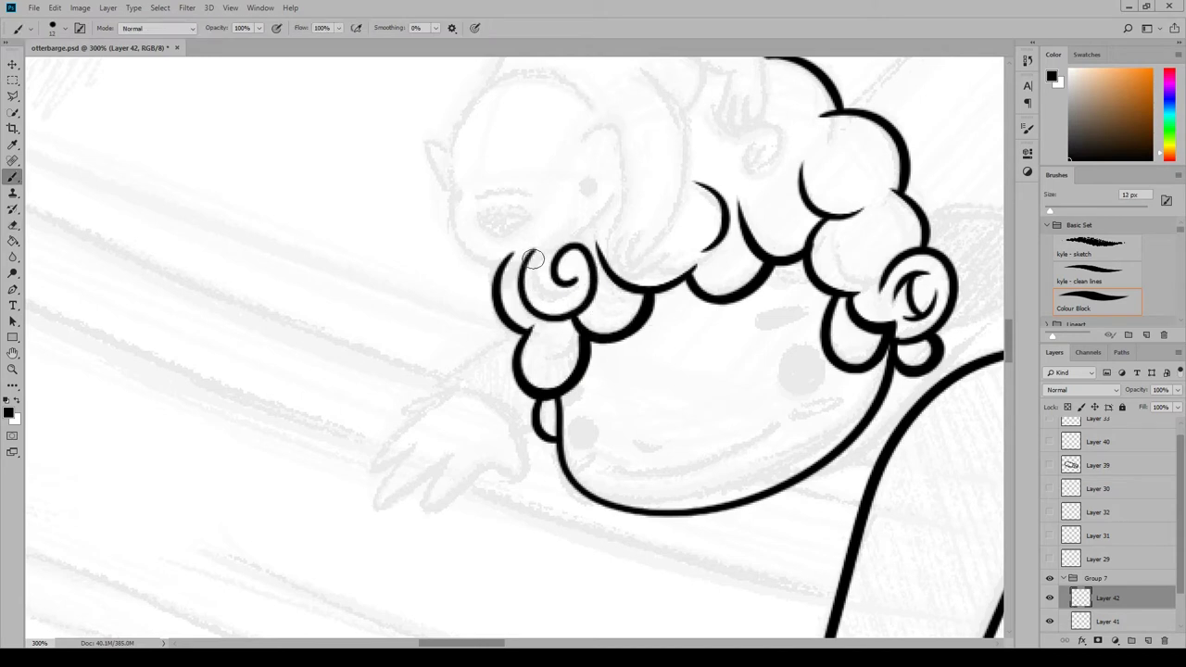
{"action": "key", "text": "e"}
{"action": "mouse_move", "coordinate": [523, 264]}
{"action": "left_mouse_down"}
{"action": "mouse_move", "coordinate": [598, 256]}
{"action": "mouse_move", "coordinate": [572, 247]}
{"action": "mouse_move", "coordinate": [575, 280]}
{"action": "left_mouse_up"}
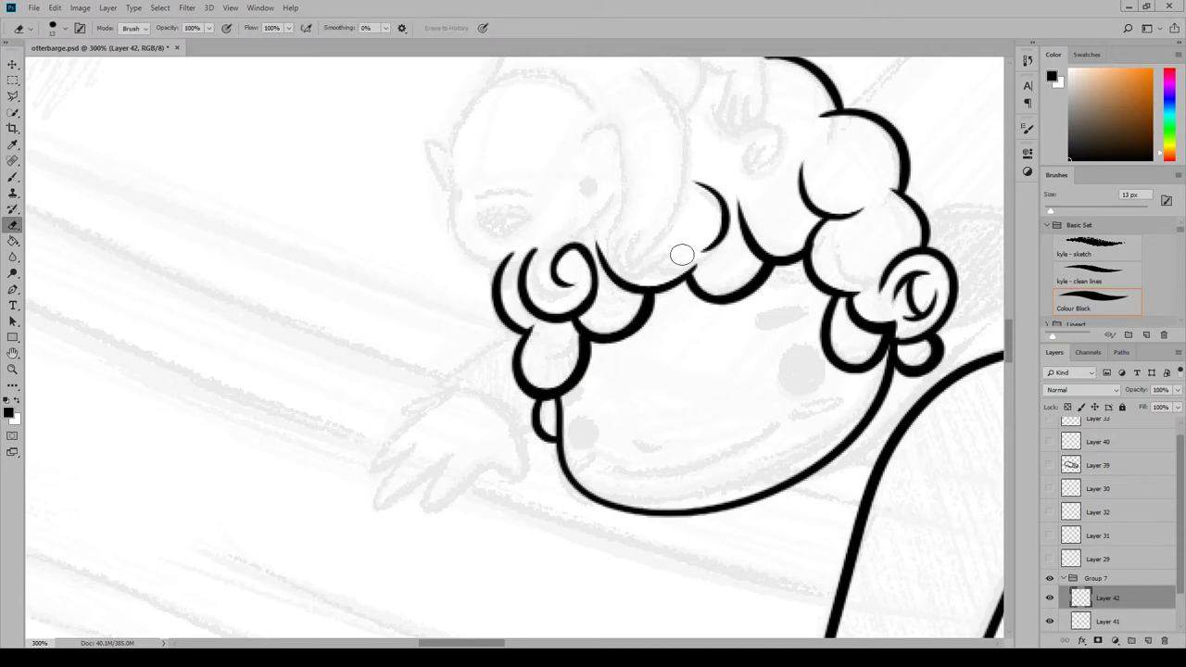
Ink the figure's facial features on a new layer: solid black eyes, small curved nose, wide smile and filled eyebrows
{"action": "key", "text": "b"}
{"action": "left_click_drag", "start_coordinate": [795, 358], "coordinate": [798, 367]}
{"action": "left_click_drag", "start_coordinate": [576, 424], "coordinate": [586, 436]}
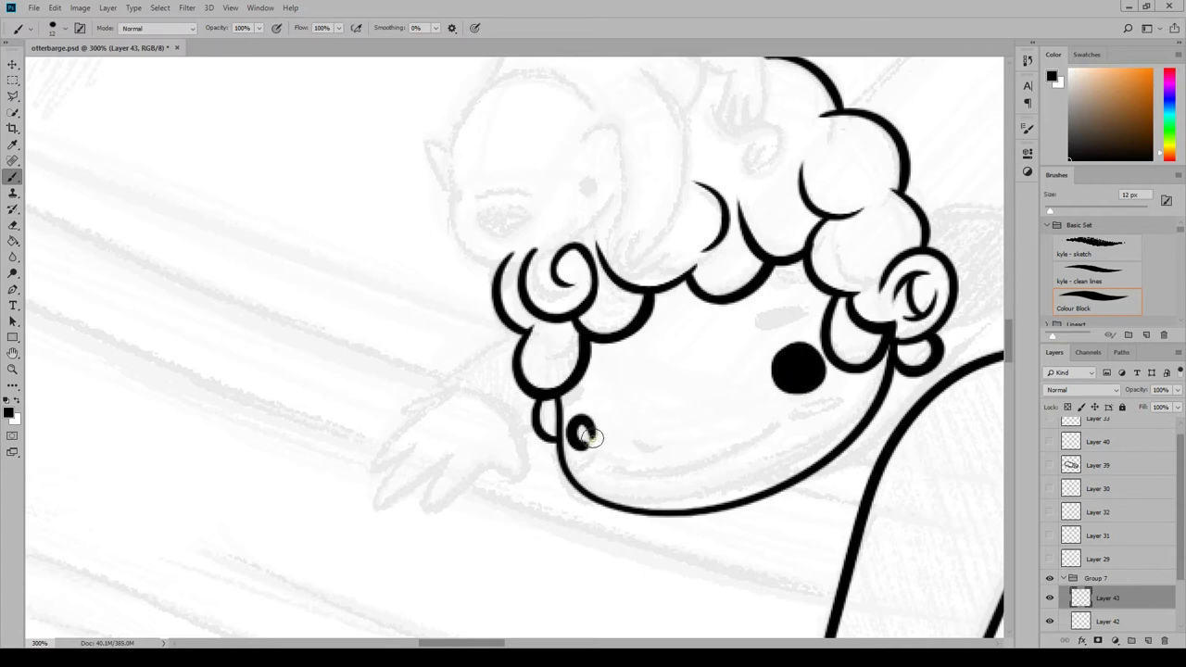
{"action": "left_click_drag", "start_coordinate": [669, 446], "coordinate": [636, 443]}
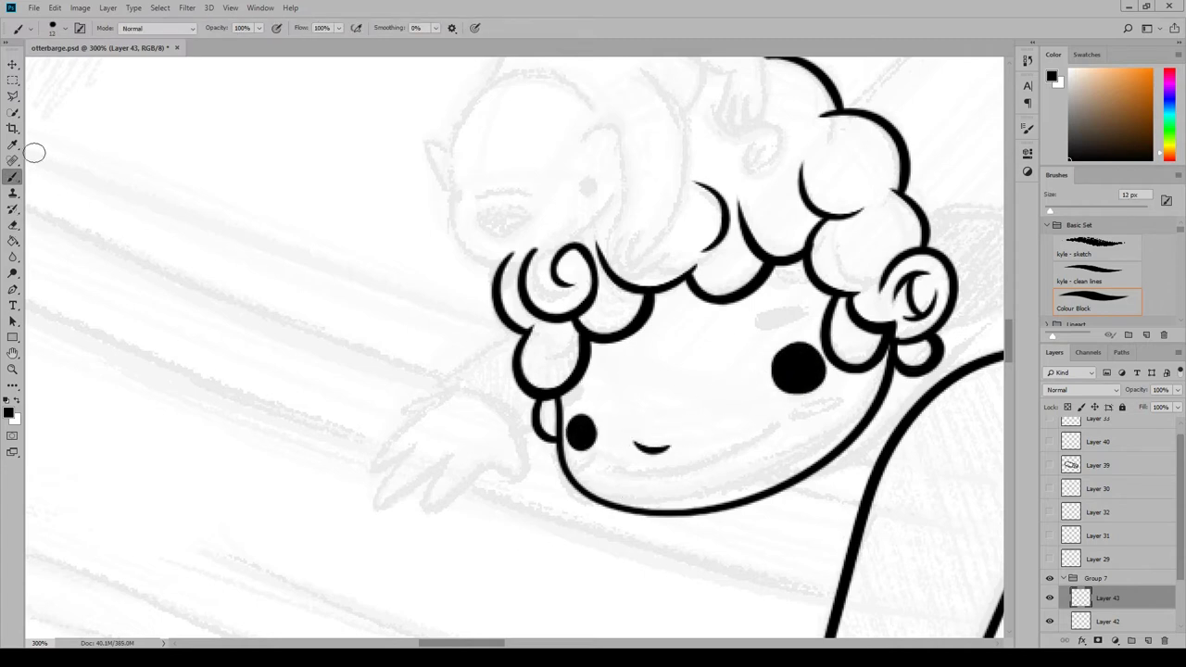
{"action": "left_click_drag", "start_coordinate": [767, 435], "coordinate": [610, 475]}
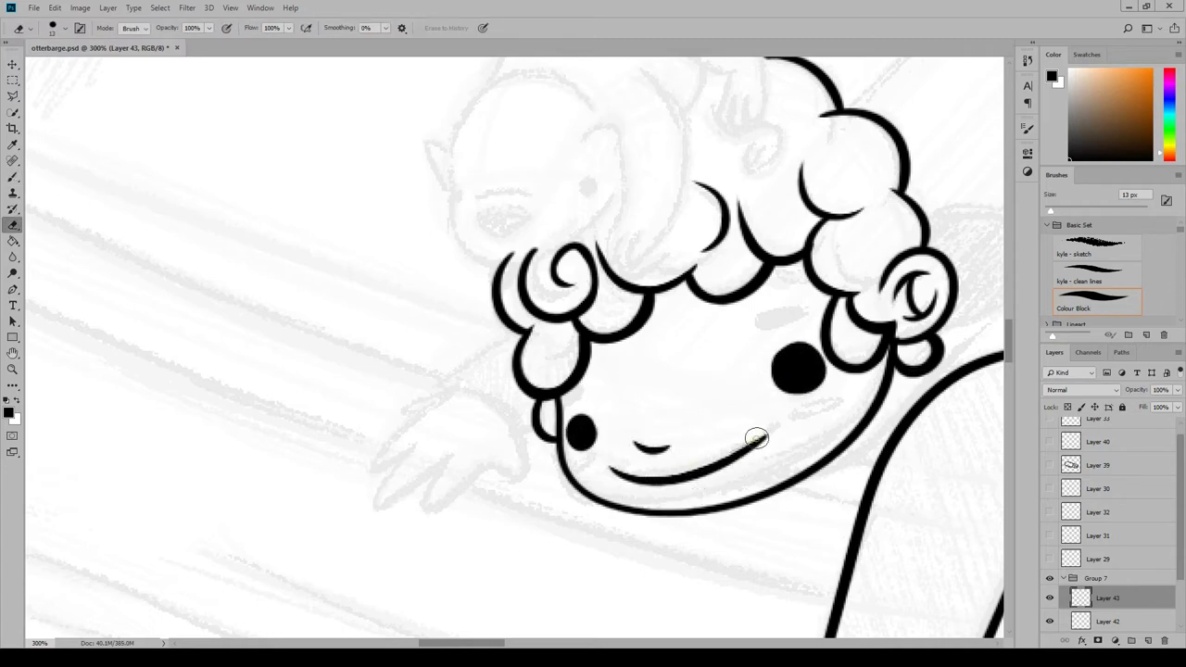
{"action": "left_click_drag", "start_coordinate": [792, 307], "coordinate": [806, 314]}
{"action": "left_click_drag", "start_coordinate": [593, 384], "coordinate": [562, 396]}
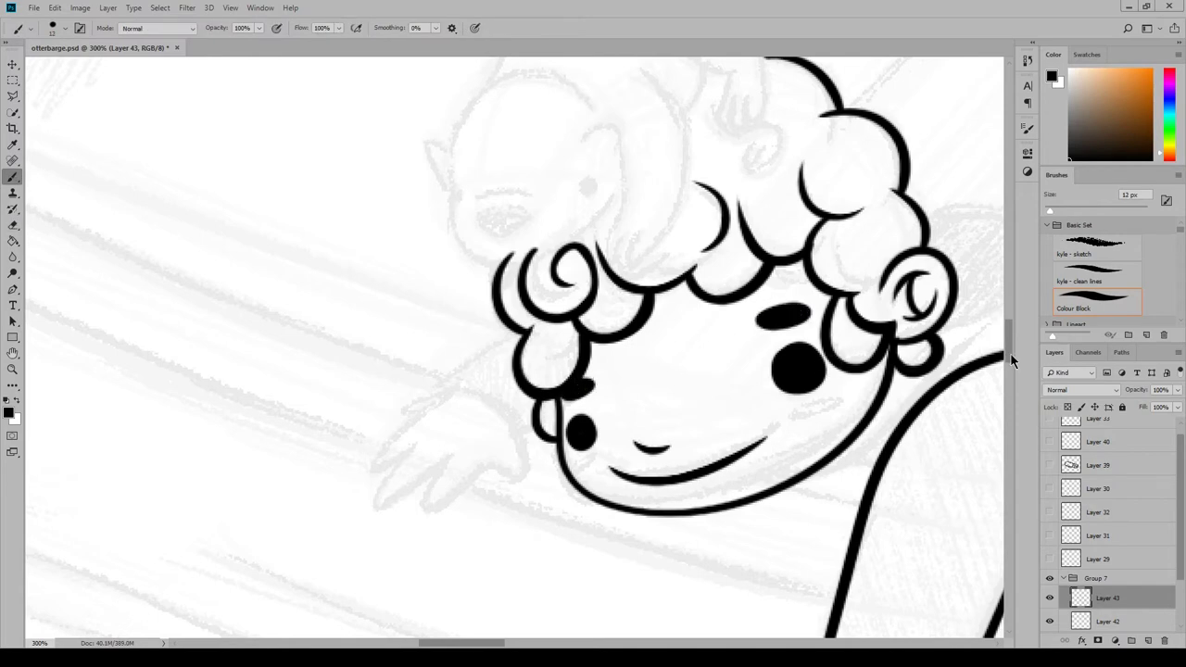
On a new layer, ink the neck line running from the shoulder to the jaw and thicken its lower end
{"action": "key", "text": "ctrl+shift+alt+n"}
{"action": "scroll", "coordinate": [1011, 347], "scroll_direction": "down", "scroll_amount": 1}
{"action": "mouse_move", "coordinate": [927, 352]}
{"action": "left_mouse_down"}
{"action": "mouse_move", "coordinate": [720, 450]}
{"action": "mouse_move", "coordinate": [442, 373]}
{"action": "left_mouse_up"}
{"action": "left_click_drag", "start_coordinate": [517, 313], "coordinate": [310, 456]}
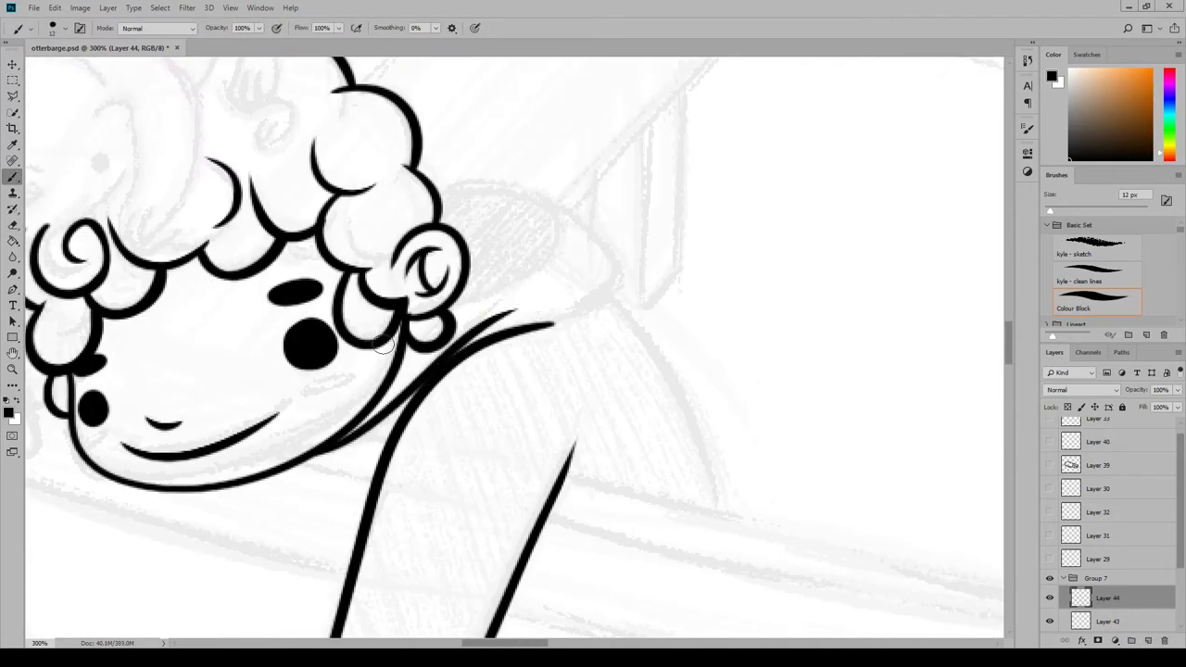
{"action": "left_click_drag", "start_coordinate": [405, 400], "coordinate": [324, 450]}
{"action": "key", "text": "ctrl+z"}
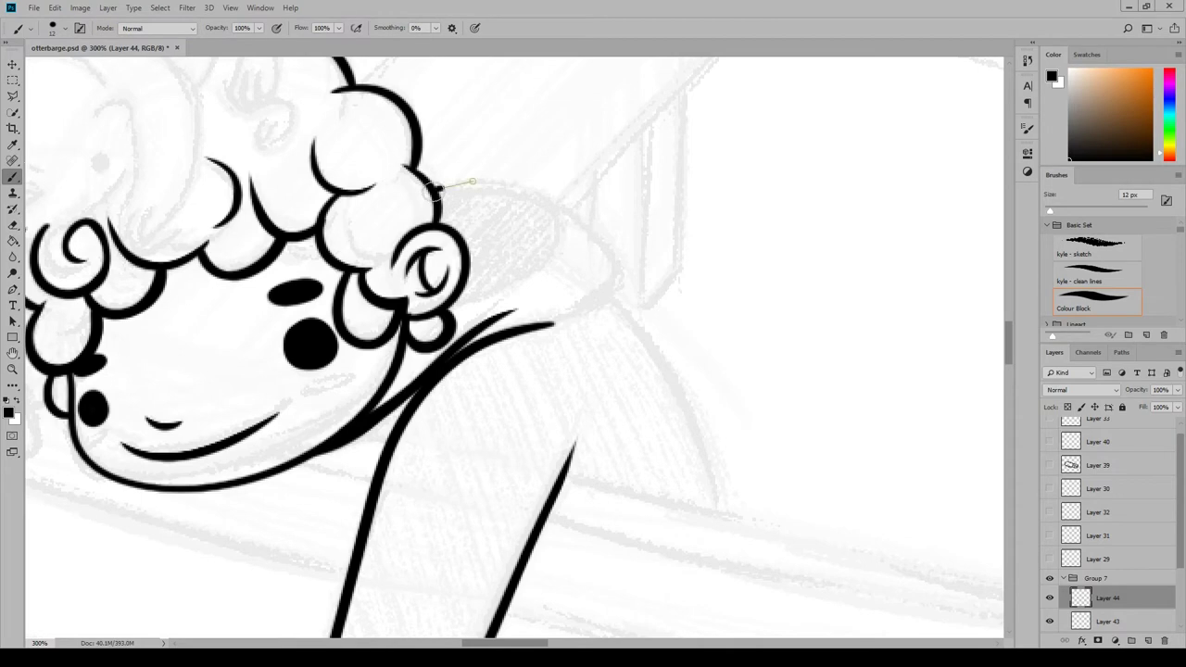
Ink the outer and inner edges of the collar behind the figure's hair
{"action": "left_click_drag", "start_coordinate": [435, 190], "coordinate": [445, 301]}
{"action": "key", "text": "ctrl+z"}
{"action": "mouse_move", "coordinate": [533, 186]}
{"action": "left_mouse_down"}
{"action": "mouse_move", "coordinate": [531, 300]}
{"action": "mouse_move", "coordinate": [570, 313]}
{"action": "left_mouse_up"}
{"action": "key", "text": "e"}
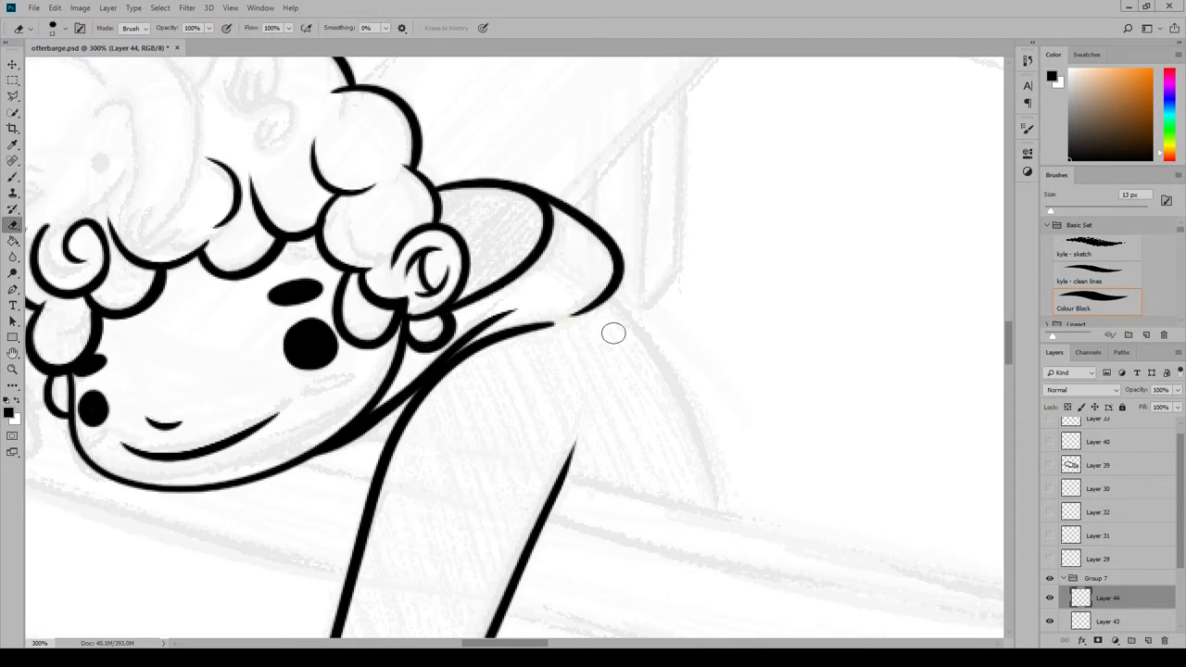
Ink the long curved line of the figure's back from the collar downwards
{"action": "key", "text": "b"}
{"action": "scroll", "coordinate": [613, 333], "scroll_direction": "down", "scroll_amount": 2}
{"action": "scroll", "coordinate": [624, 171], "scroll_direction": "up", "scroll_amount": 1}
{"action": "mouse_move", "coordinate": [616, 174]}
{"action": "left_mouse_down"}
{"action": "mouse_move", "coordinate": [675, 264]}
{"action": "mouse_move", "coordinate": [714, 382]}
{"action": "left_mouse_up"}
{"action": "scroll", "coordinate": [758, 393], "scroll_direction": "up", "scroll_amount": 3}
{"action": "scroll", "coordinate": [758, 393], "scroll_direction": "down", "scroll_amount": 1}
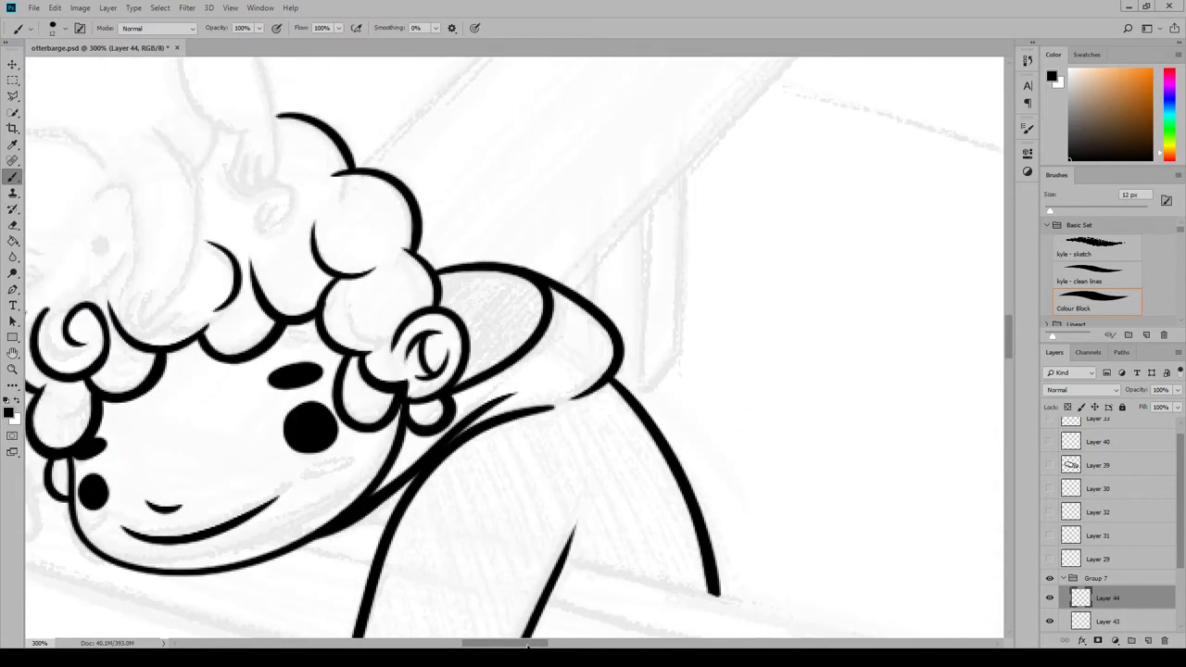
Ink a small spiral curl near the top of the figure's hair and tidy its ends
{"action": "scroll", "coordinate": [686, 223], "scroll_direction": "left", "scroll_amount": 5}
{"action": "key", "text": "e"}
{"action": "left_click", "coordinate": [13, 177]}
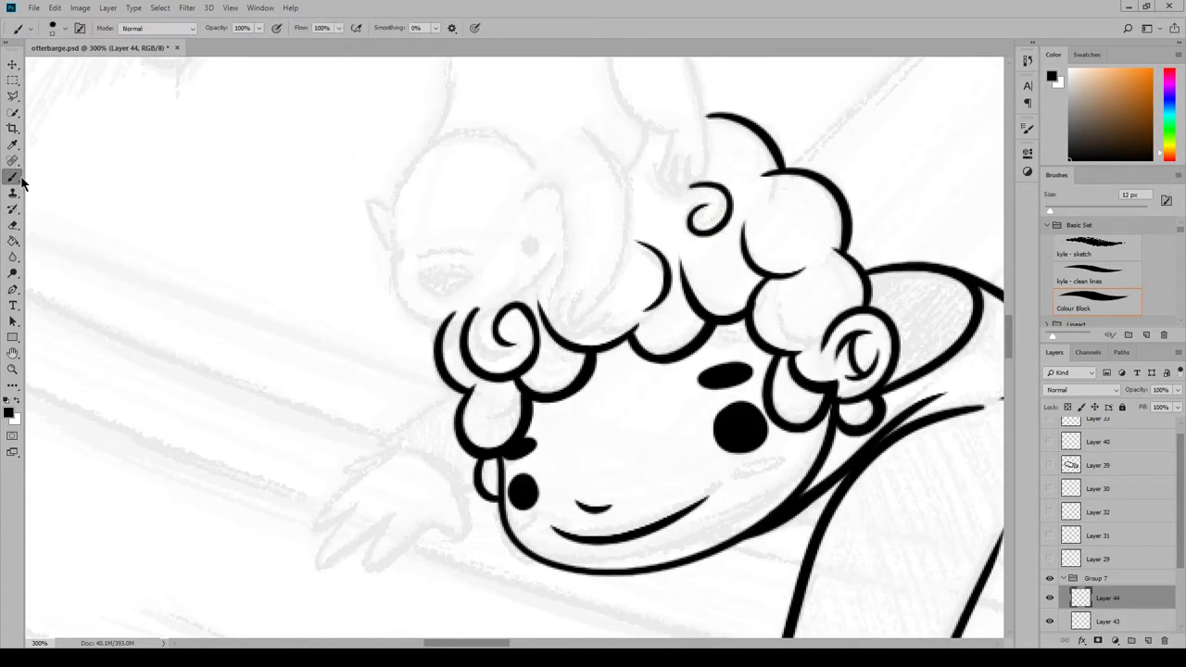
Create a new layer inside a new group and ink the cheeks and chin of the otter on the hair
{"action": "left_click", "coordinate": [1147, 640]}
{"action": "key", "text": "ctrl+g"}
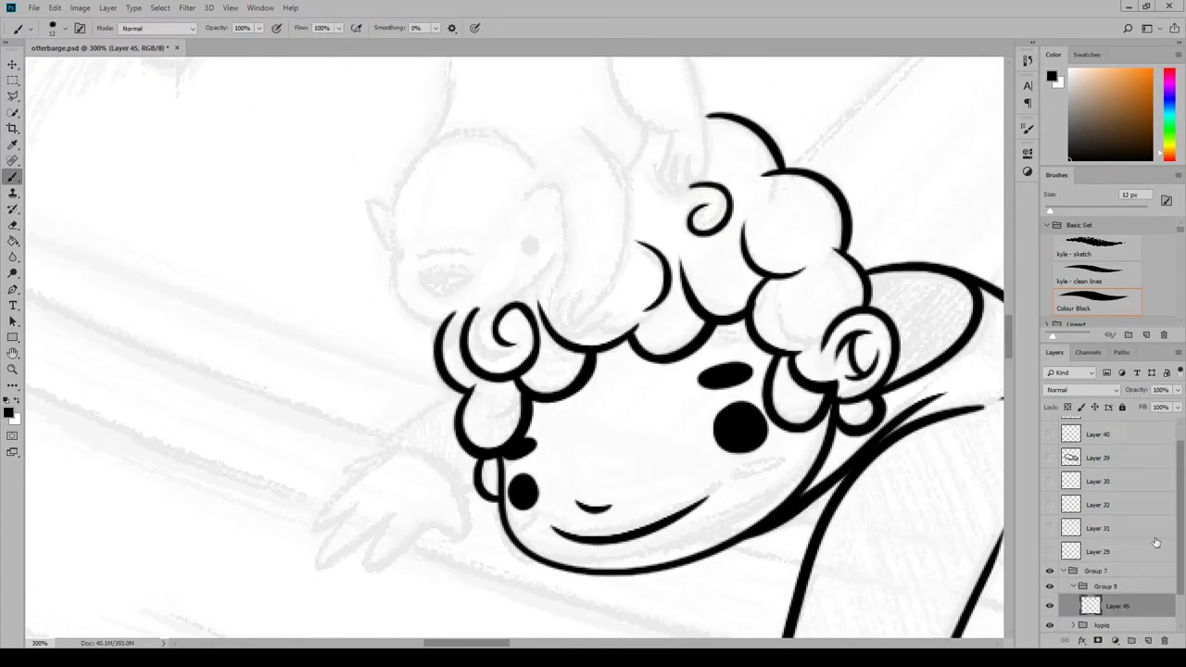
{"action": "scroll", "coordinate": [753, 234], "scroll_direction": "up", "scroll_amount": 2}
{"action": "left_click_drag", "start_coordinate": [394, 327], "coordinate": [427, 424]}
{"action": "left_click_drag", "start_coordinate": [547, 350], "coordinate": [519, 407]}
{"action": "key", "text": "e"}
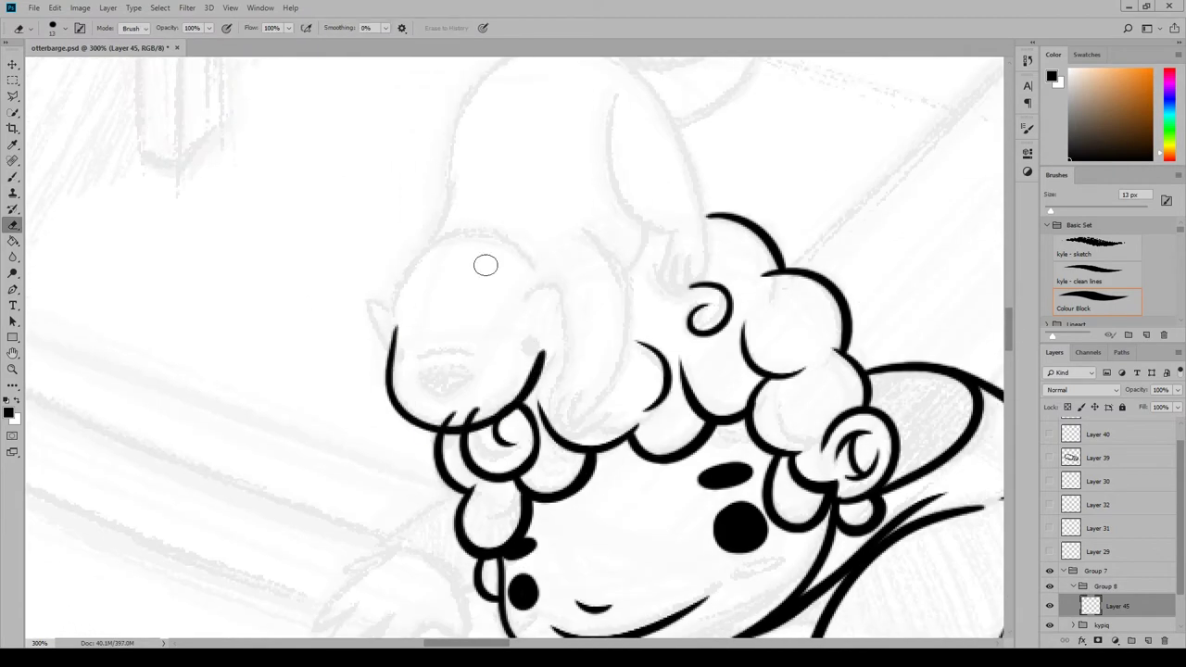
Ink the otter's two ears and the rounded top of its head
{"action": "key", "text": "b"}
{"action": "left_click_drag", "start_coordinate": [561, 293], "coordinate": [536, 320]}
{"action": "mouse_move", "coordinate": [390, 345]}
{"action": "left_mouse_down"}
{"action": "mouse_move", "coordinate": [397, 317]}
{"action": "mouse_move", "coordinate": [549, 283]}
{"action": "left_mouse_up"}
{"action": "key", "text": "e"}
{"action": "mouse_move", "coordinate": [414, 361]}
{"action": "left_mouse_down"}
{"action": "mouse_move", "coordinate": [485, 359]}
{"action": "mouse_move", "coordinate": [452, 362]}
{"action": "mouse_move", "coordinate": [462, 380]}
{"action": "mouse_move", "coordinate": [394, 387]}
{"action": "left_mouse_up"}
{"action": "key", "text": "b"}
Ink the otter's nose, the arc above it and the mouth line on a new layer, tapering the line ends
{"action": "key", "text": "e"}
{"action": "key", "text": "b"}
{"action": "key", "text": "ctrl+z"}
{"action": "mouse_move", "coordinate": [524, 372]}
{"action": "left_mouse_down"}
{"action": "mouse_move", "coordinate": [398, 418]}
{"action": "mouse_move", "coordinate": [534, 373]}
{"action": "left_mouse_up"}
{"action": "key", "text": "ctrl+z"}
{"action": "key", "text": "ctrl+z"}
{"action": "left_click_drag", "start_coordinate": [394, 400], "coordinate": [519, 378]}
{"action": "key", "text": "e"}
{"action": "left_click_drag", "start_coordinate": [432, 406], "coordinate": [530, 364]}
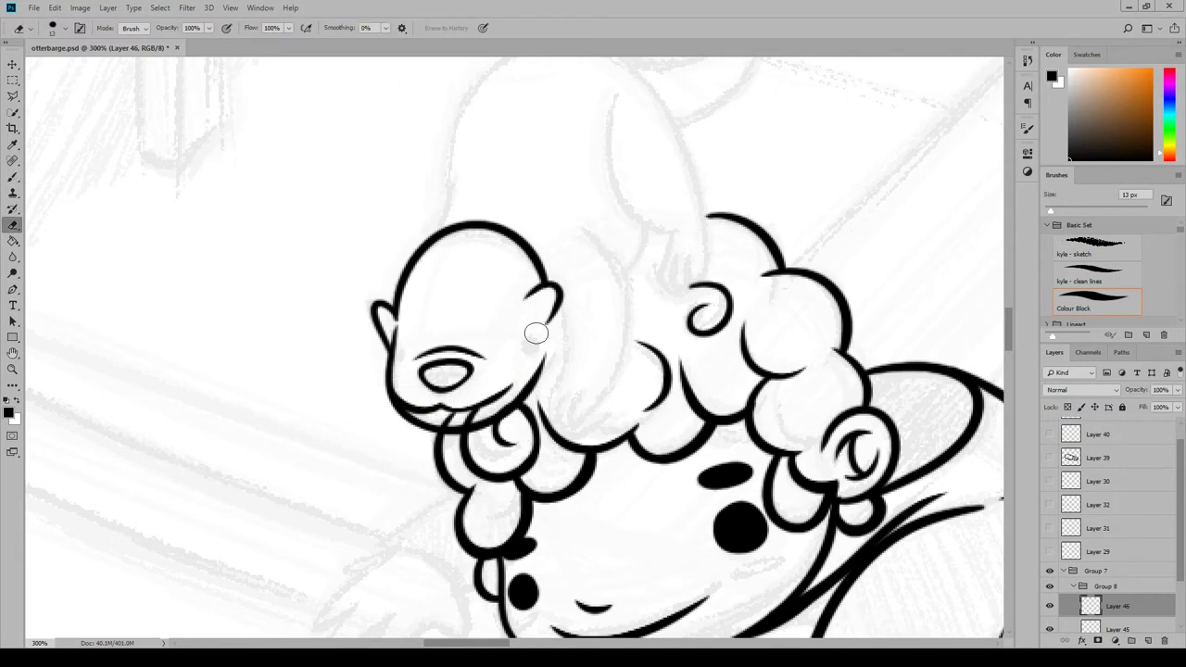
Erase the hair lines on Layer 42 that show through the otter's chin
{"action": "key", "text": "alt+bracketleft"}
{"action": "key", "text": "alt+bracketleft"}
{"action": "key", "text": "alt+bracketleft"}
{"action": "key", "text": "alt+bracketleft"}
{"action": "key", "text": "alt+bracketleft"}
{"action": "left_click_drag", "start_coordinate": [445, 418], "coordinate": [496, 414]}
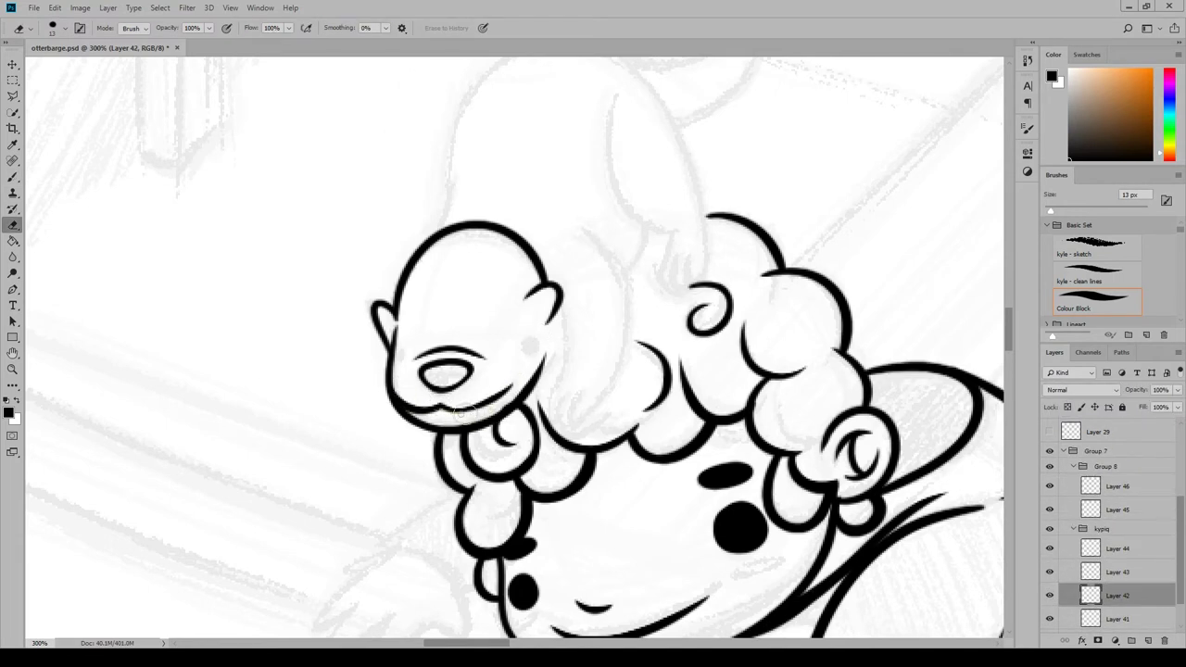
Go back to Layer 46 and redraw the otter's mouth line lower, closer to the chin
{"action": "key", "text": "alt+bracketright"}
{"action": "key", "text": "alt+bracketright"}
{"action": "key", "text": "alt+bracketright"}
{"action": "key", "text": "alt+bracketright"}
{"action": "key", "text": "alt+bracketright"}
{"action": "key", "text": "b"}
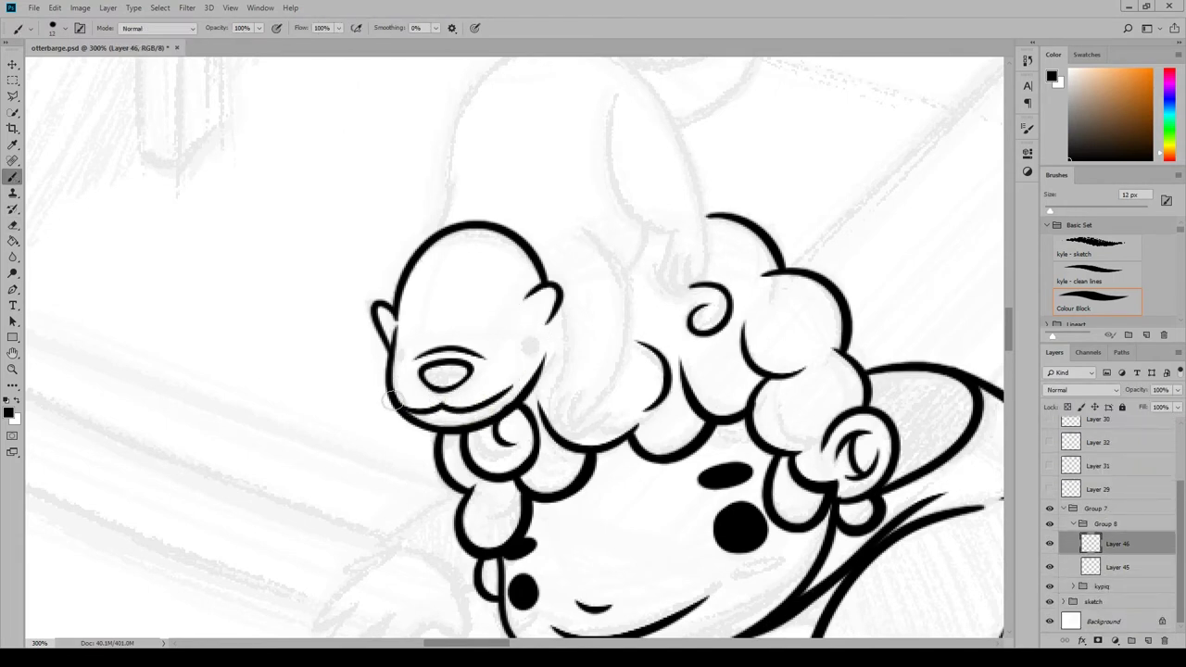
{"action": "key", "text": "e"}
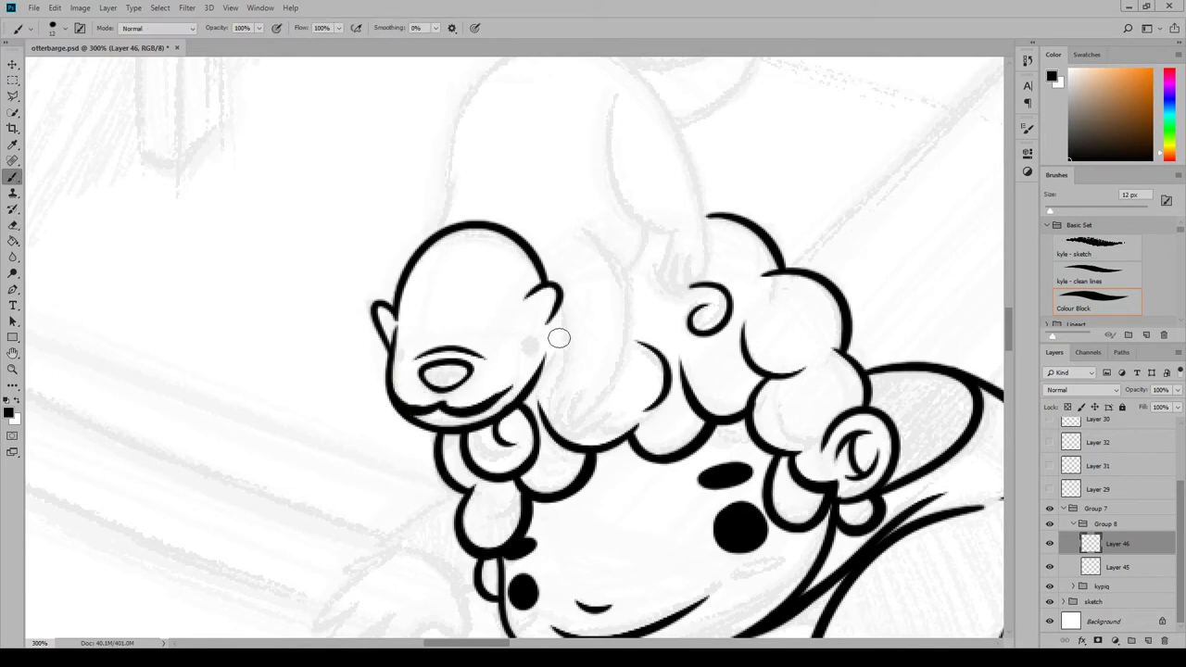
{"action": "mouse_move", "coordinate": [386, 396]}
{"action": "left_mouse_down"}
{"action": "mouse_move", "coordinate": [516, 403]}
{"action": "mouse_move", "coordinate": [528, 379]}
{"action": "left_mouse_up"}
{"action": "key", "text": "ctrl+z"}
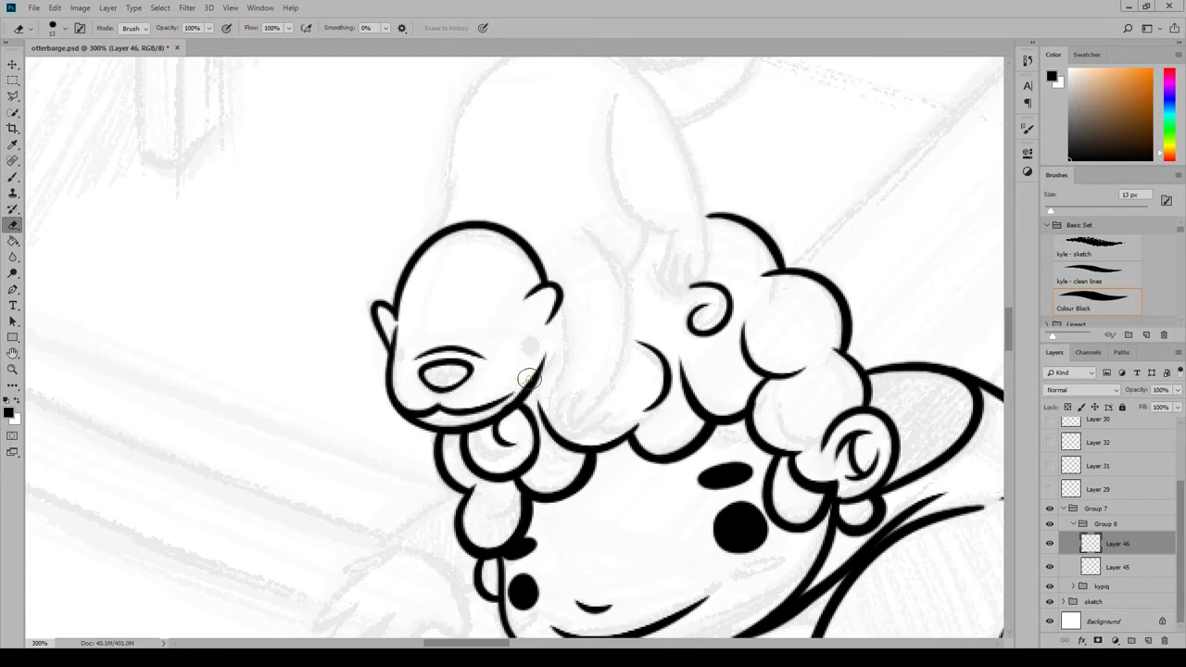
Ink a small tongue hanging from the otter's mouth, clear the chin line across it and add its centre line on a new layer
{"action": "left_click", "coordinate": [437, 436], "text": "ctrl"}
{"action": "left_click", "coordinate": [443, 428], "text": "ctrl"}
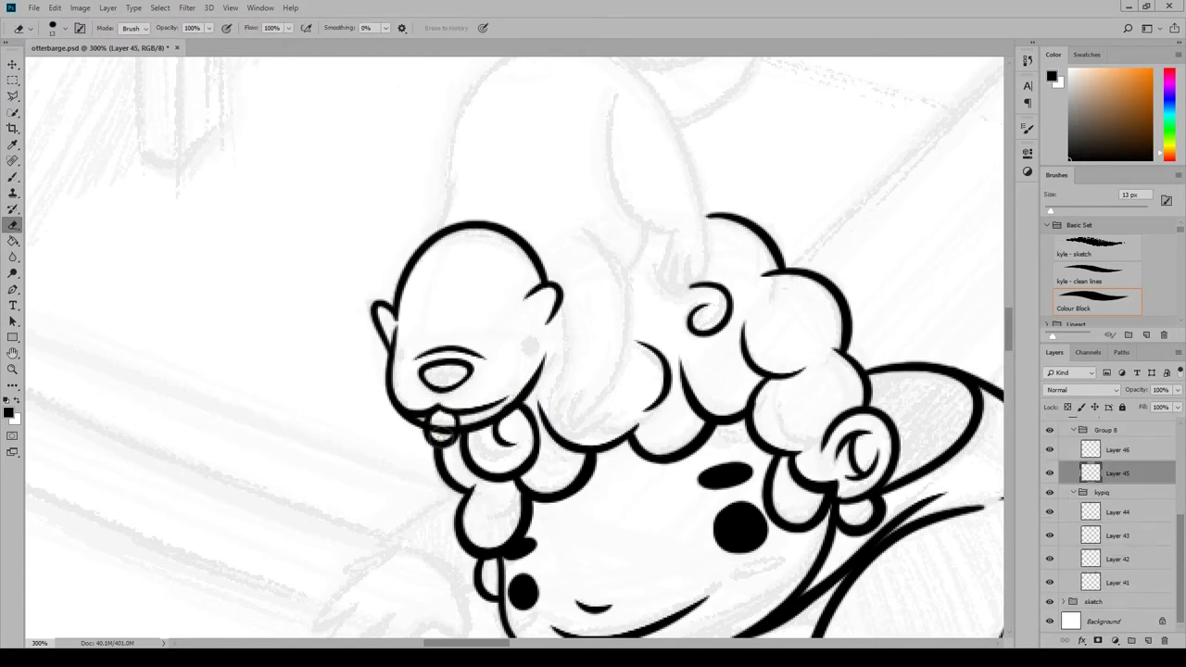
{"action": "key", "text": "ctrl+shift+alt+n"}
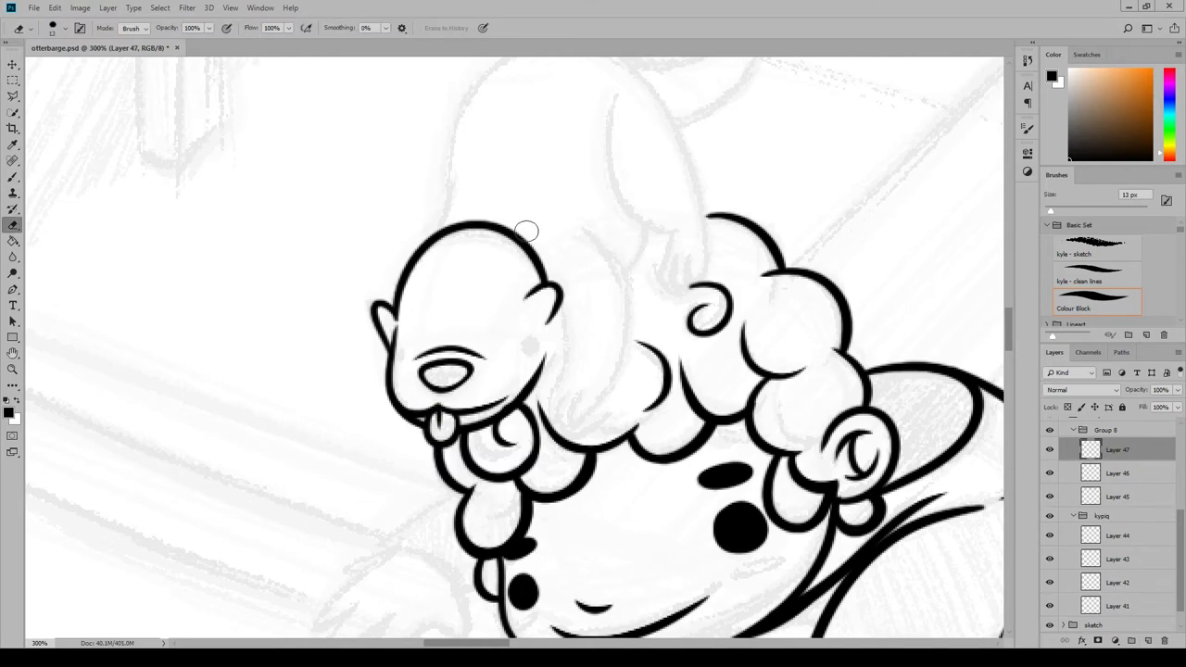
{"action": "key", "text": "b"}
{"action": "key", "text": "ctrl+shift+alt+n"}
{"action": "mouse_move", "coordinate": [553, 422]}
{"action": "left_mouse_down"}
{"action": "mouse_move", "coordinate": [593, 223]}
{"action": "mouse_move", "coordinate": [553, 422]}
{"action": "mouse_move", "coordinate": [626, 306]}
{"action": "mouse_move", "coordinate": [589, 224]}
{"action": "left_mouse_up"}
{"action": "key", "text": "ctrl+z"}
{"action": "key", "text": "ctrl+z"}
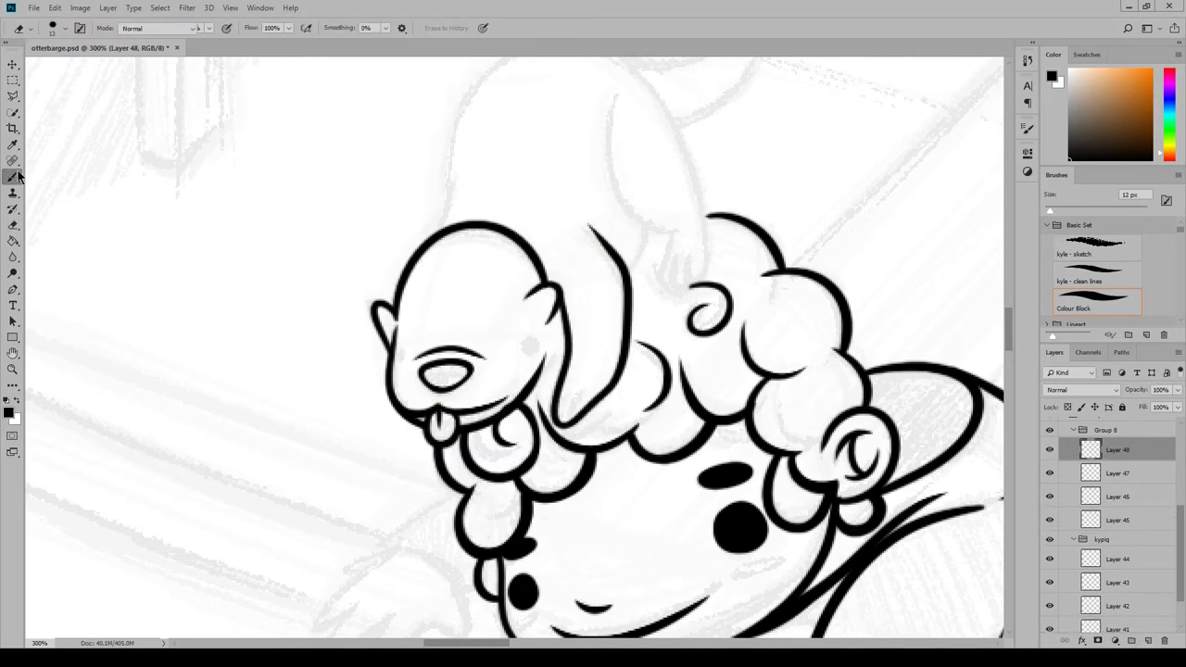
{"action": "mouse_move", "coordinate": [577, 394]}
{"action": "left_mouse_down"}
{"action": "mouse_move", "coordinate": [560, 424]}
{"action": "mouse_move", "coordinate": [615, 344]}
{"action": "left_mouse_up"}
{"action": "key", "text": "ctrl+z"}
{"action": "key", "text": "ctrl+z"}
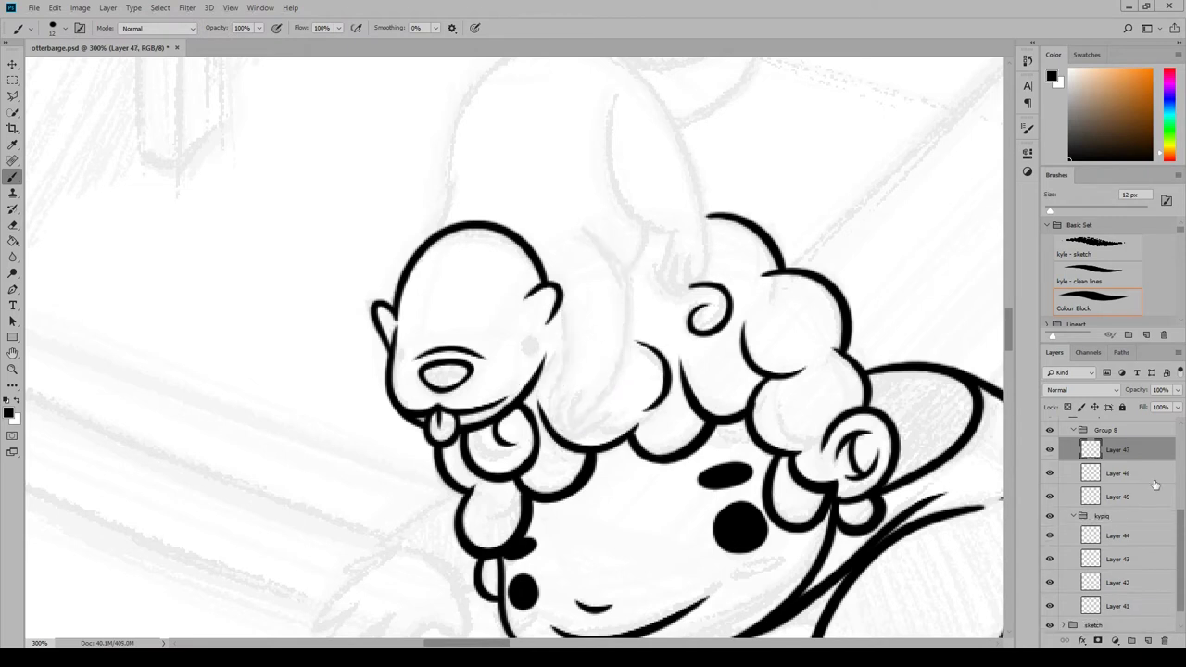
Ink the otter's front leg on a new layer as a rounded shape beside its head
{"action": "mouse_move", "coordinate": [554, 422]}
{"action": "left_mouse_down"}
{"action": "mouse_move", "coordinate": [629, 322]}
{"action": "mouse_move", "coordinate": [593, 232]}
{"action": "mouse_move", "coordinate": [607, 264]}
{"action": "left_mouse_up"}
{"action": "key", "text": "e"}
{"action": "key", "text": "b"}
On a new layer, ink the short toe lines on the otter's front paw with a 11 px brush
{"action": "key", "text": "ctrl+shift+alt+n"}
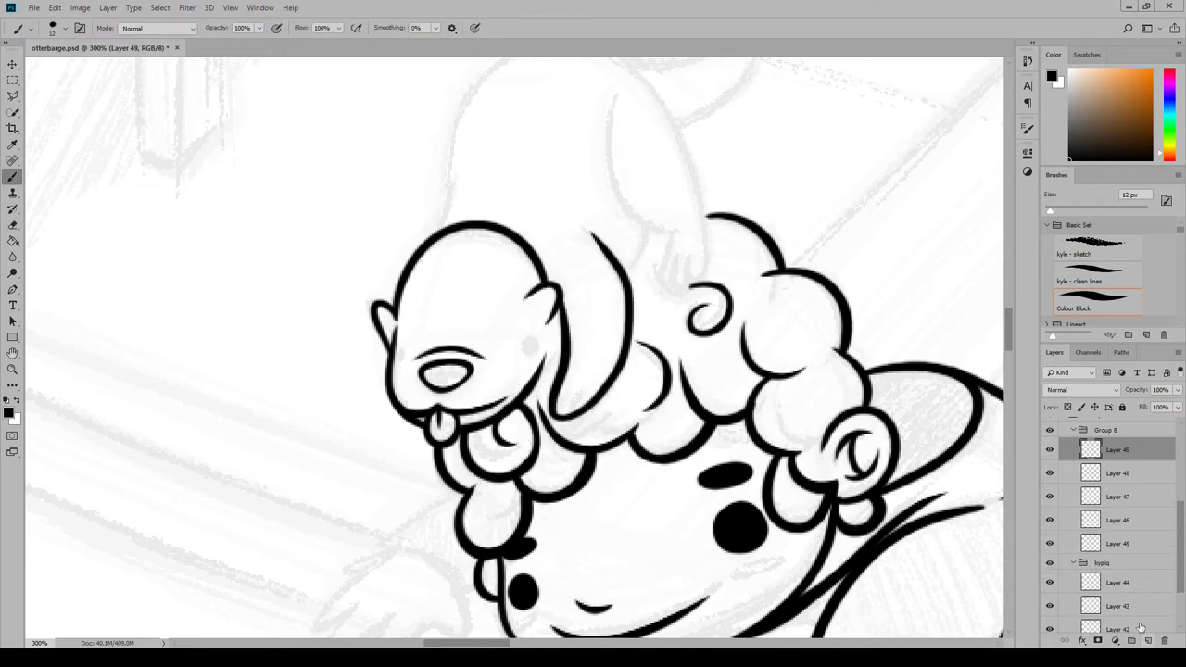
{"action": "mouse_move", "coordinate": [590, 382]}
{"action": "left_mouse_down"}
{"action": "mouse_move", "coordinate": [558, 416]}
{"action": "mouse_move", "coordinate": [569, 402]}
{"action": "left_mouse_up"}
{"action": "key", "text": "e"}
{"action": "key", "text": "b"}
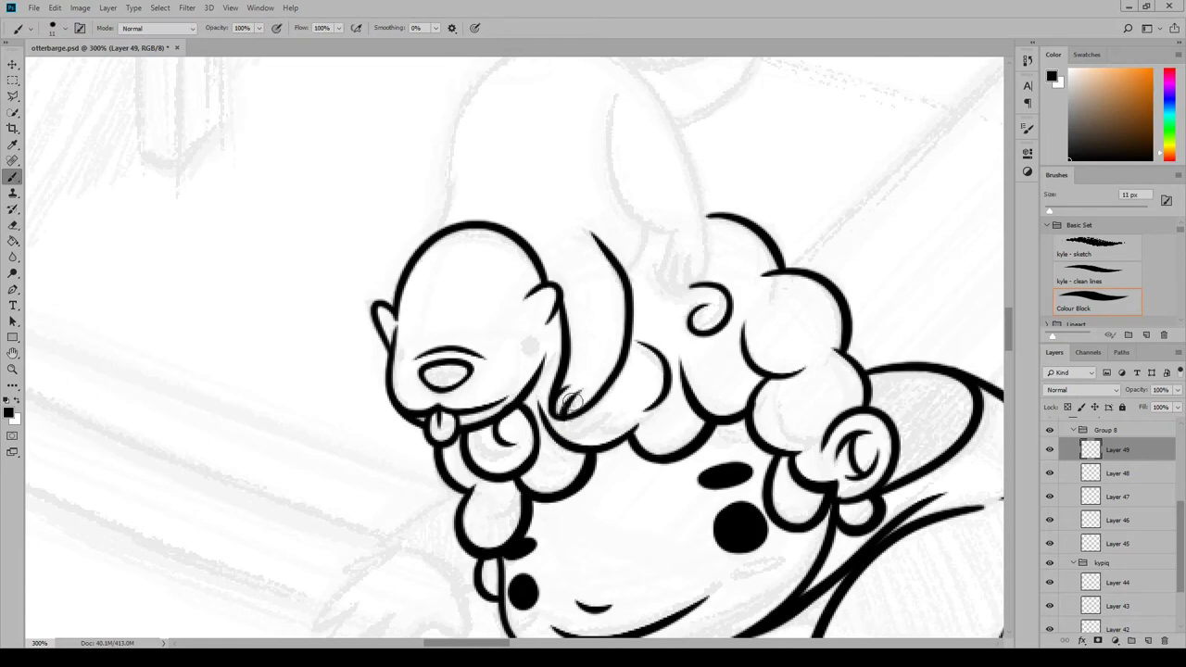
{"action": "key", "text": "e"}
On a new layer, ink the short line between the otter's cheek and its front leg
{"action": "key", "text": "ctrl+shift+alt+n"}
{"action": "key", "text": "b"}
{"action": "left_click_drag", "start_coordinate": [556, 333], "coordinate": [547, 371]}
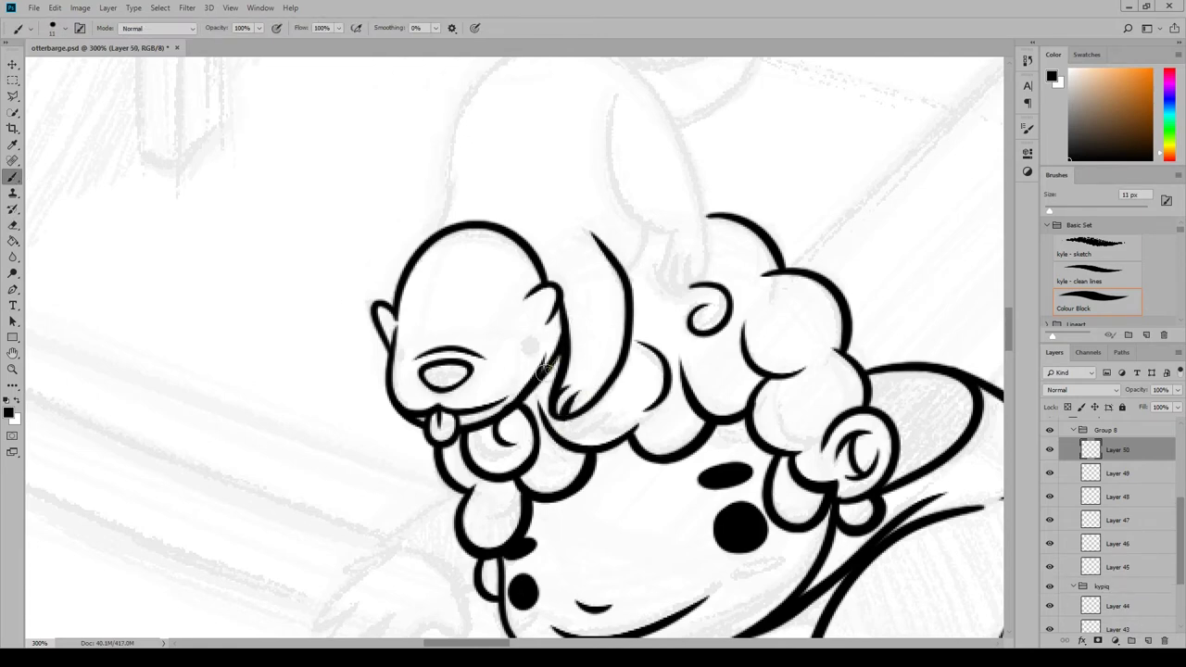
Ink the otter's curved thigh and hind foot, and taper the ends of the lines
{"action": "scroll", "coordinate": [692, 182], "scroll_direction": "up", "scroll_amount": 3}
{"action": "left_click_drag", "start_coordinate": [421, 281], "coordinate": [681, 176]}
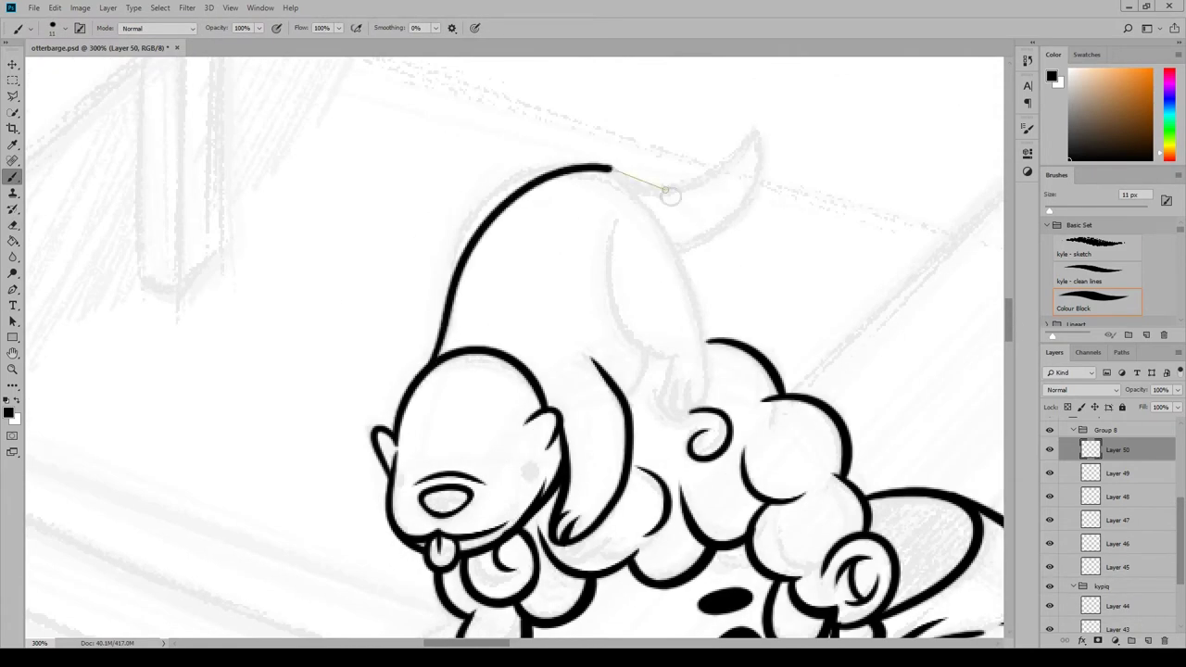
{"action": "key", "text": "ctrl+z"}
{"action": "left_click", "coordinate": [613, 225]}
{"action": "mouse_move", "coordinate": [613, 225]}
{"action": "left_mouse_down"}
{"action": "mouse_move", "coordinate": [686, 354]}
{"action": "mouse_move", "coordinate": [710, 331]}
{"action": "left_mouse_up"}
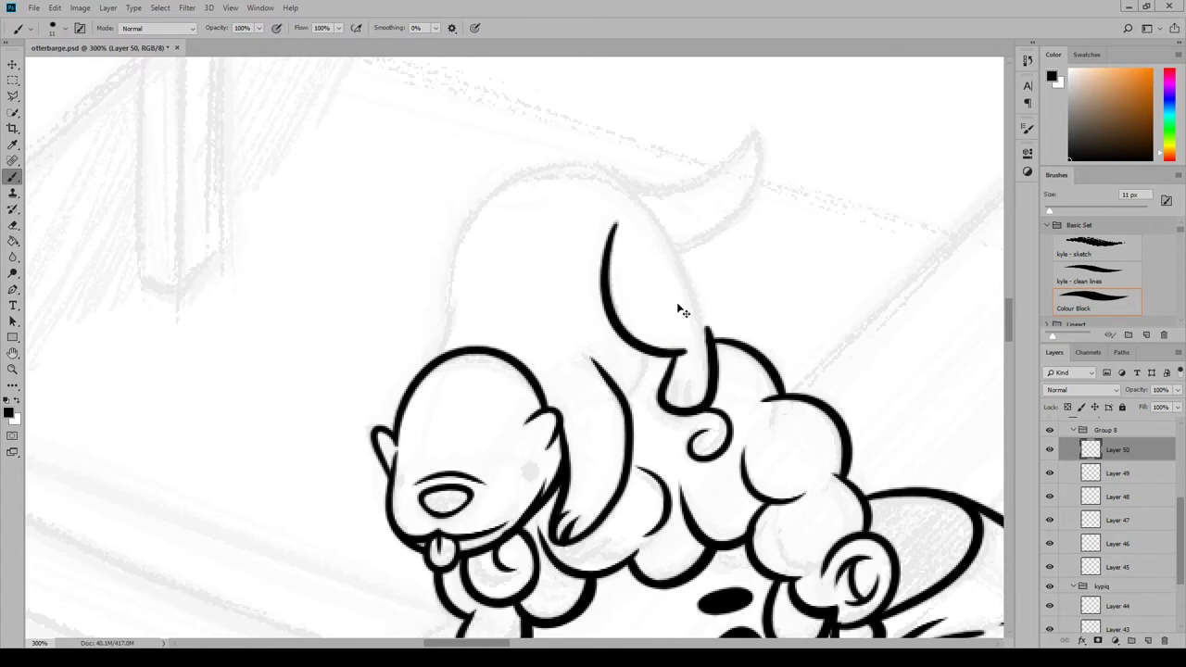
{"action": "key", "text": "e"}
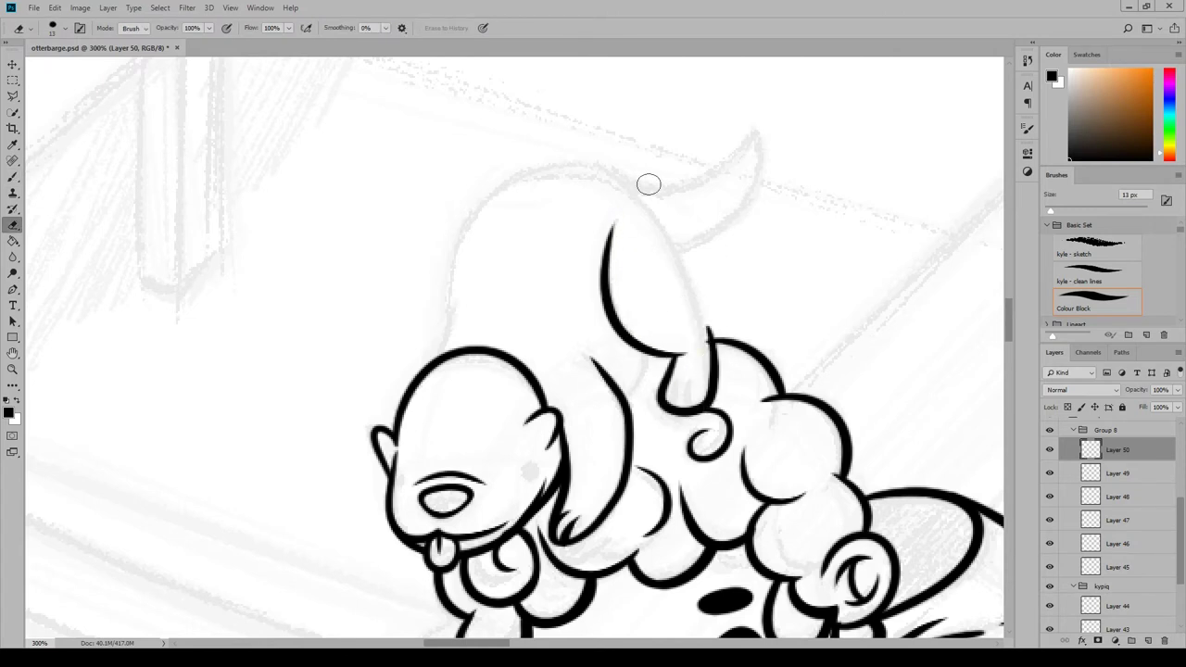
On new layers, ink the otter's arched back down to the hind foot and the short belly line between its legs
{"action": "key", "text": "ctrl+shift+alt+n"}
{"action": "key", "text": "b"}
{"action": "mouse_move", "coordinate": [437, 355]}
{"action": "left_mouse_down"}
{"action": "mouse_move", "coordinate": [636, 157]}
{"action": "mouse_move", "coordinate": [714, 338]}
{"action": "left_mouse_up"}
Select Layer 42 and erase the hair lines that overlap the otter's legs
{"action": "key", "text": "alt+bracketleft"}
{"action": "key", "text": "alt+bracketleft"}
{"action": "key", "text": "alt+bracketleft"}
{"action": "key", "text": "alt+bracketleft"}
{"action": "key", "text": "alt+bracketleft"}
{"action": "key", "text": "alt+bracketleft"}
{"action": "key", "text": "alt+bracketleft"}
{"action": "key", "text": "alt+bracketleft"}
{"action": "key", "text": "alt+bracketleft"}
{"action": "key", "text": "e"}
{"action": "scroll", "coordinate": [706, 324], "scroll_direction": "down", "scroll_amount": 3}
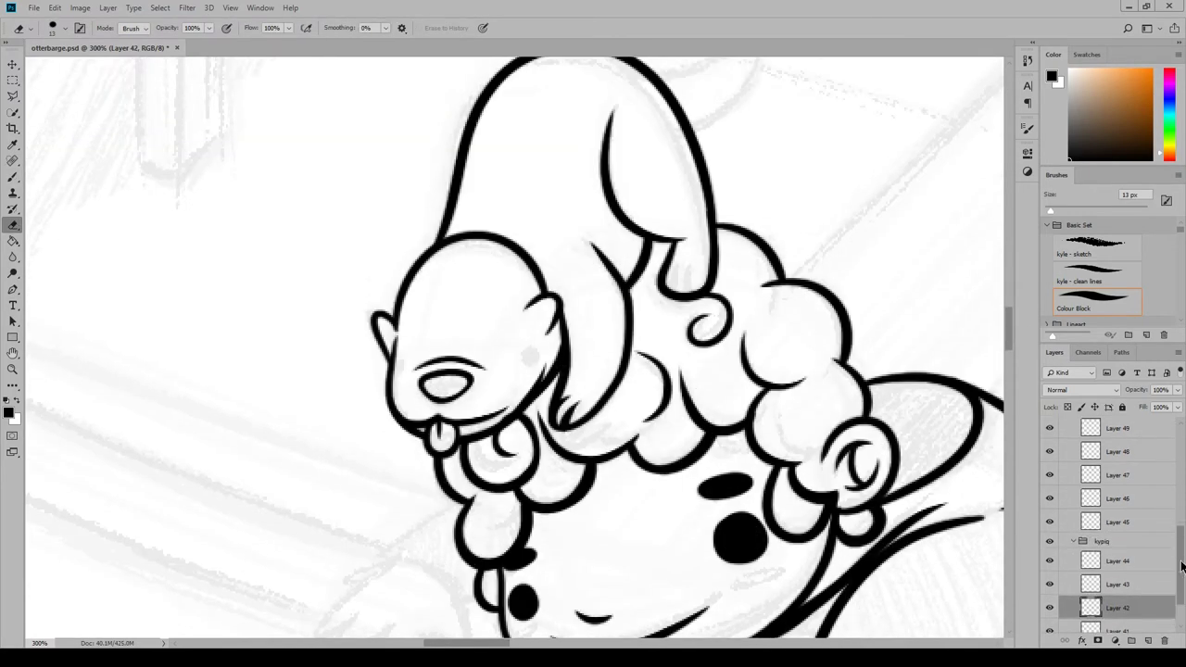
Ink the otter's curved, pointed tail on a new layer and clean up its tip with the eraser
{"action": "scroll", "coordinate": [706, 325], "scroll_direction": "up", "scroll_amount": 4}
{"action": "key", "text": "ctrl+shift+alt+n"}
{"action": "key", "text": "b"}
{"action": "mouse_move", "coordinate": [656, 209]}
{"action": "left_mouse_down"}
{"action": "mouse_move", "coordinate": [746, 146]}
{"action": "mouse_move", "coordinate": [695, 269]}
{"action": "left_mouse_up"}
{"action": "key", "text": "ctrl+z"}
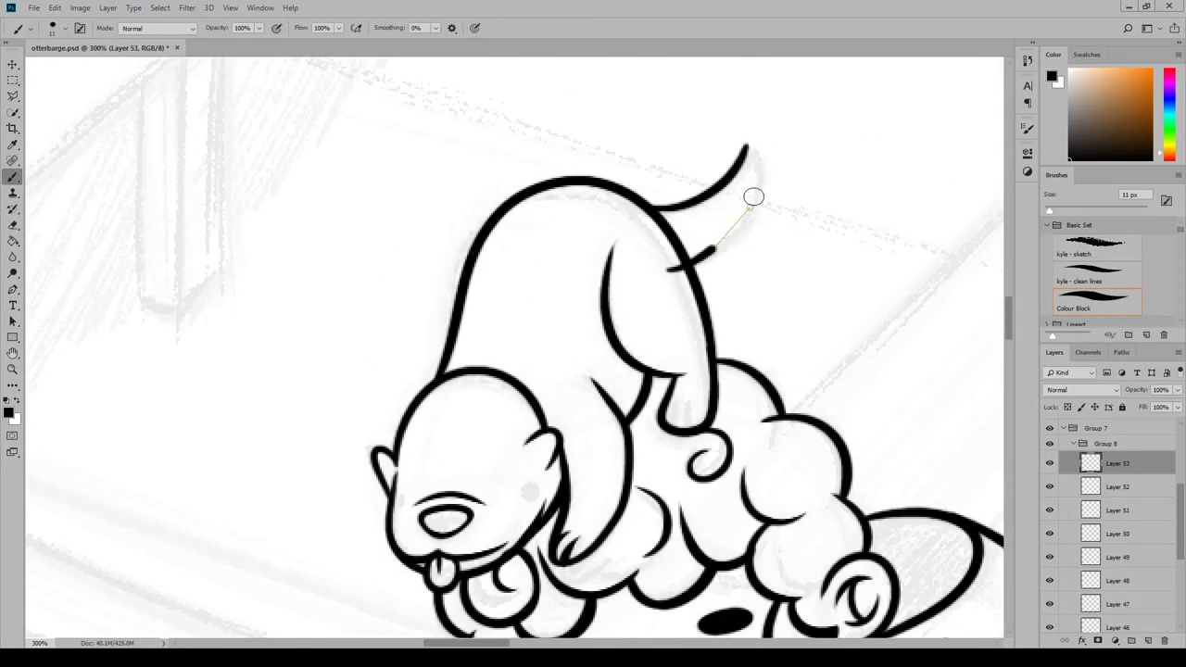
{"action": "left_click_drag", "start_coordinate": [749, 134], "coordinate": [718, 236]}
{"action": "key", "text": "ctrl+z"}
{"action": "mouse_move", "coordinate": [749, 134]}
{"action": "left_mouse_down"}
{"action": "mouse_move", "coordinate": [738, 220]}
{"action": "mouse_move", "coordinate": [695, 269]}
{"action": "left_mouse_up"}
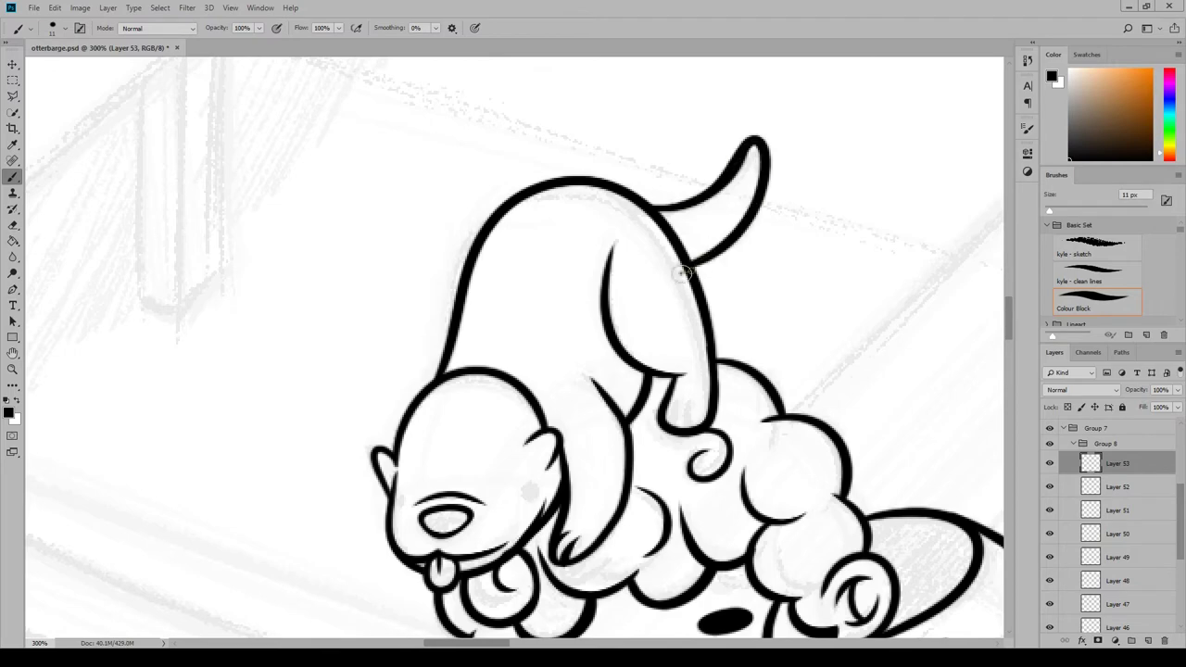
{"action": "key", "text": "e"}
{"action": "left_click_drag", "start_coordinate": [757, 124], "coordinate": [723, 190]}
On new layers, ink the toe lines on the otter's hind foot and its two small solid eyes
{"action": "key", "text": "b"}
{"action": "scroll", "coordinate": [723, 190], "scroll_direction": "down", "scroll_amount": 2}
{"action": "key", "text": "ctrl+shift+alt+n"}
{"action": "key", "text": "e"}
{"action": "key", "text": "b"}
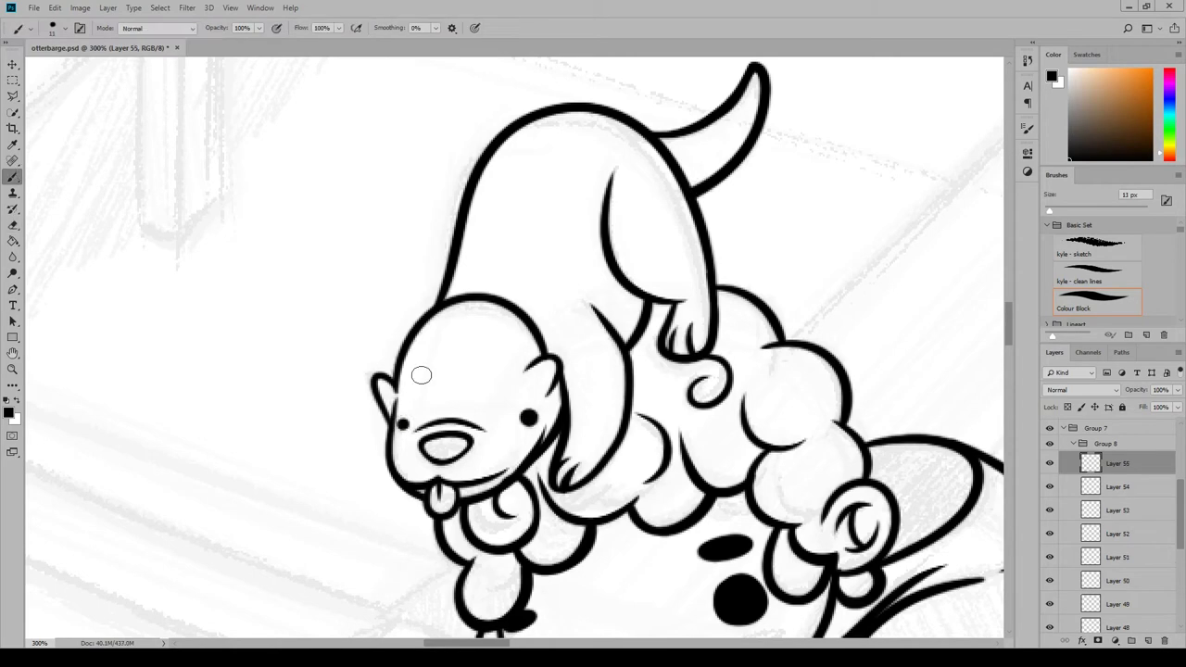
Add a new layer above Layer 44 in the kypiq group and ink the figure's far arm beside the hair
{"action": "scroll", "coordinate": [1007, 324], "scroll_direction": "down", "scroll_amount": 1}
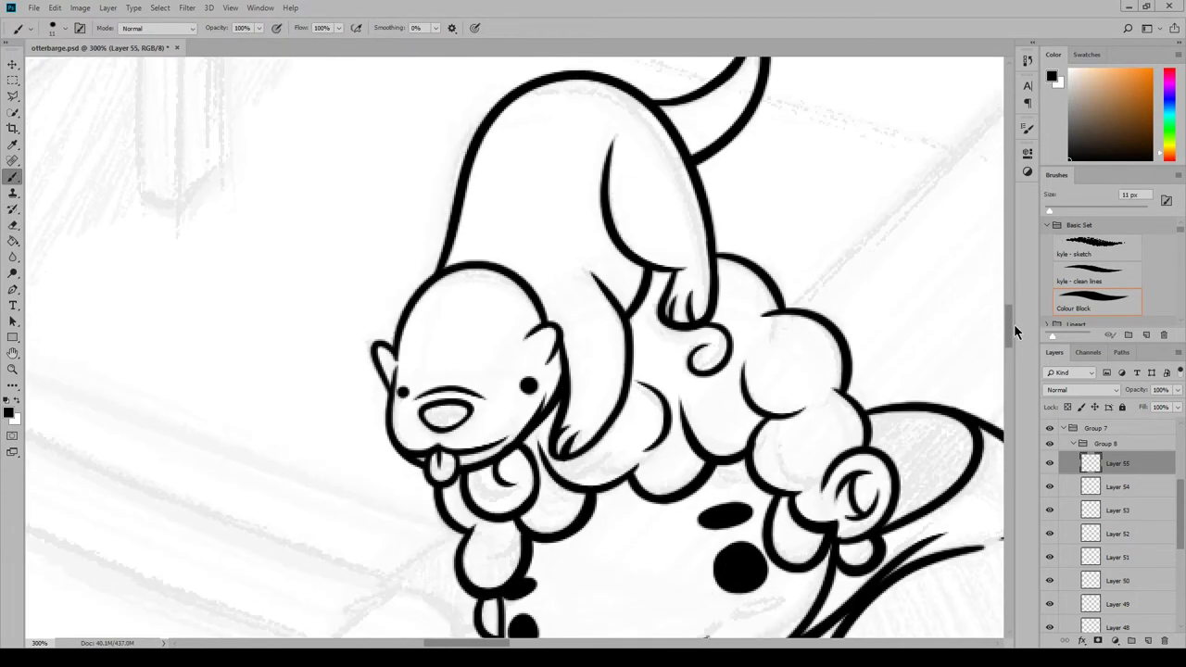
{"action": "scroll", "coordinate": [1014, 324], "scroll_direction": "down", "scroll_amount": 10}
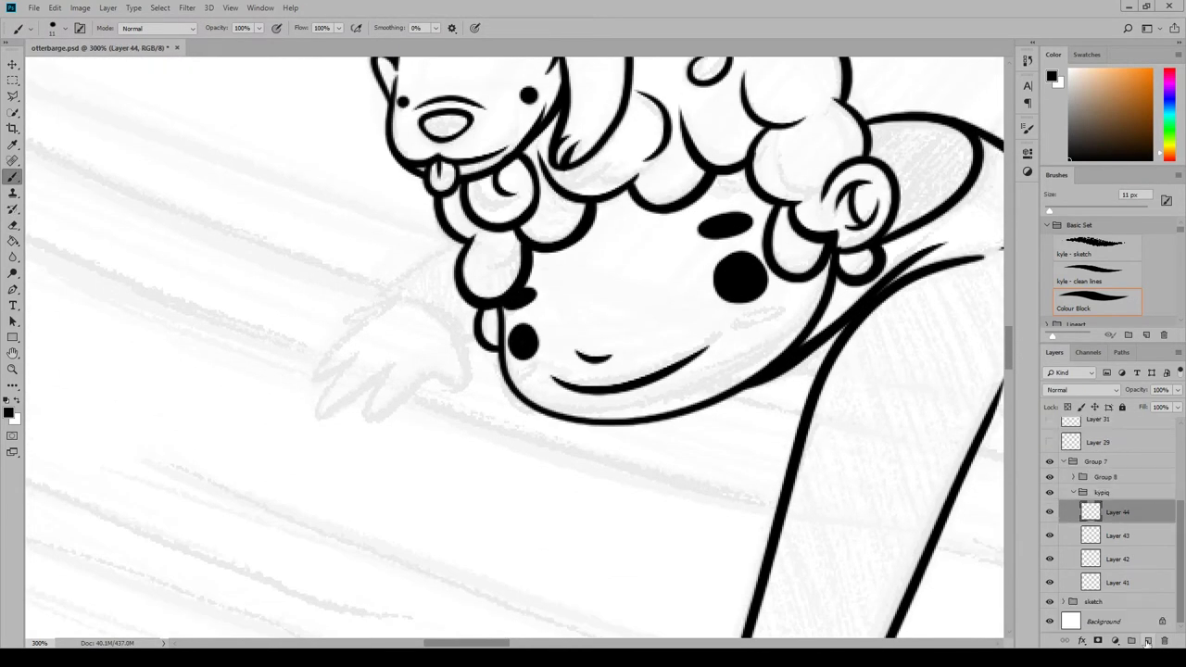
{"action": "left_click", "coordinate": [1147, 641]}
{"action": "mouse_move", "coordinate": [463, 239]}
{"action": "left_mouse_down"}
{"action": "mouse_move", "coordinate": [378, 299]}
{"action": "mouse_move", "coordinate": [468, 352]}
{"action": "left_mouse_up"}
{"action": "left_click_drag", "start_coordinate": [468, 352], "coordinate": [500, 320]}
Ink the fingers and lower edge of the figure's far hand
{"action": "left_click_drag", "start_coordinate": [389, 306], "coordinate": [315, 380]}
{"action": "mouse_move", "coordinate": [315, 380]}
{"action": "left_mouse_down"}
{"action": "mouse_move", "coordinate": [320, 417]}
{"action": "mouse_move", "coordinate": [399, 361]}
{"action": "left_mouse_up"}
{"action": "mouse_move", "coordinate": [362, 412]}
{"action": "left_mouse_down"}
{"action": "mouse_move", "coordinate": [428, 377]}
{"action": "mouse_move", "coordinate": [468, 387]}
{"action": "left_mouse_up"}
{"action": "mouse_move", "coordinate": [345, 326]}
{"action": "left_mouse_down"}
{"action": "mouse_move", "coordinate": [431, 289]}
{"action": "mouse_move", "coordinate": [428, 352]}
{"action": "left_mouse_up"}
{"action": "key", "text": "ctrl+z"}
{"action": "key", "text": "e"}
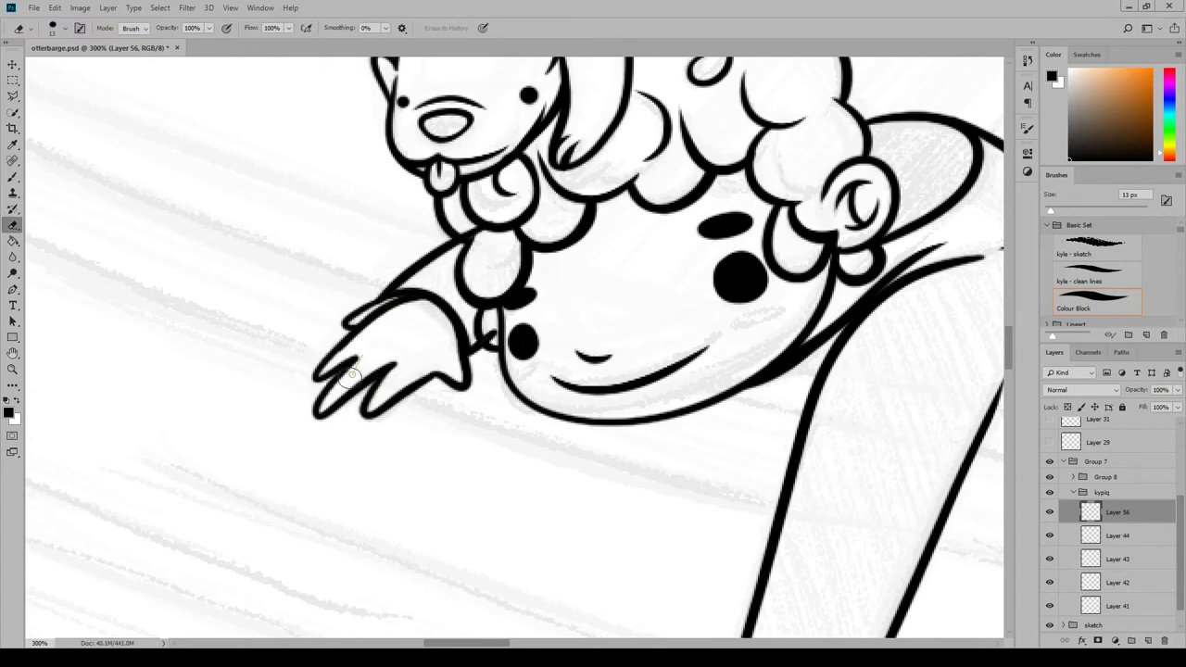
Thicken the curved line over the top of the far hand and trim its inner edge with the eraser
{"action": "key", "text": "b"}
{"action": "left_click_drag", "start_coordinate": [385, 292], "coordinate": [468, 345]}
{"action": "key", "text": "e"}
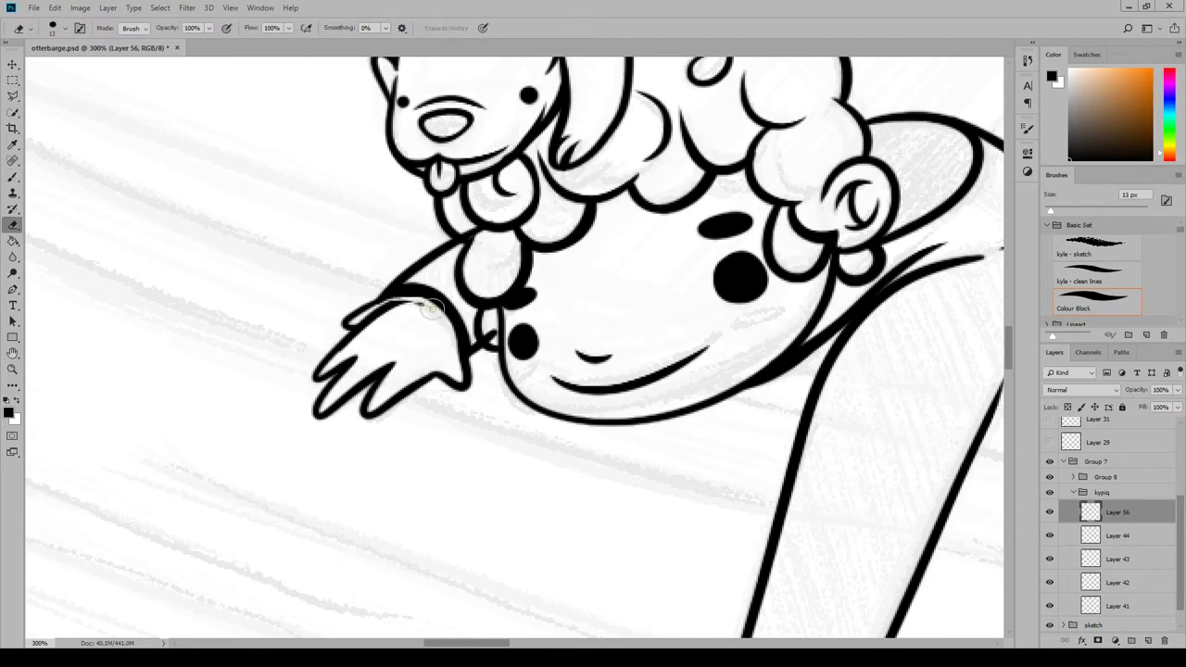
{"action": "mouse_move", "coordinate": [395, 316]}
{"action": "left_mouse_down"}
{"action": "mouse_move", "coordinate": [440, 294]}
{"action": "mouse_move", "coordinate": [361, 324]}
{"action": "mouse_move", "coordinate": [443, 310]}
{"action": "left_mouse_up"}
{"action": "key", "text": "b"}
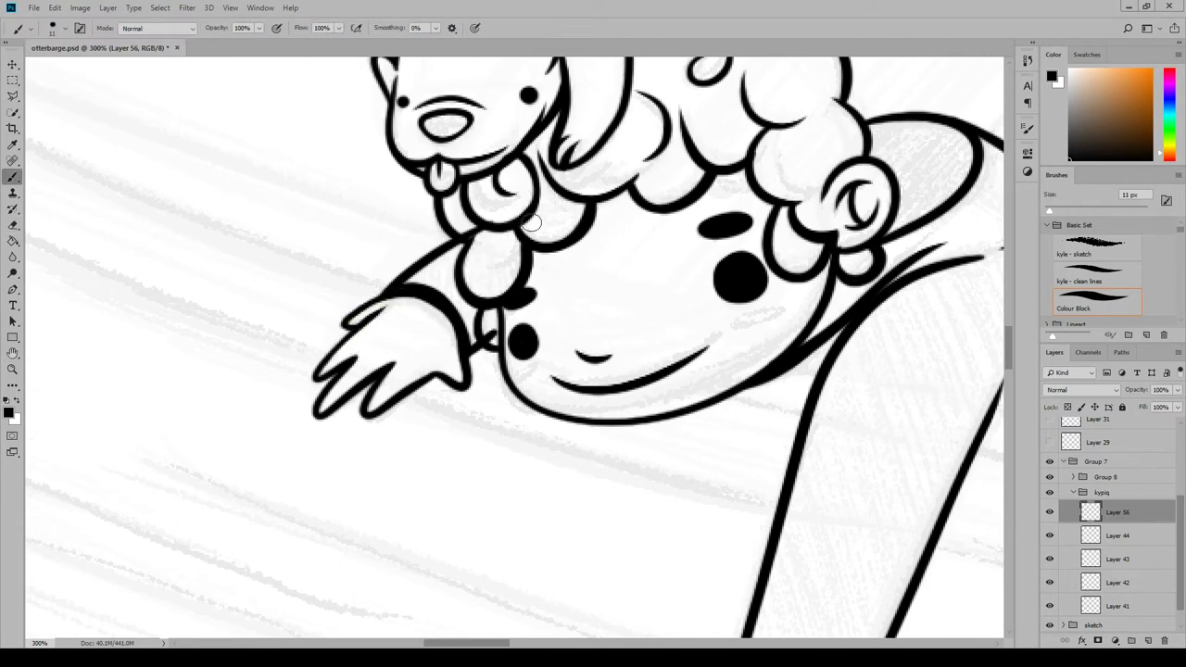
Ink the figure's near hand with its fingers below the sleeve cuff and clean its outer edges with the eraser
{"action": "scroll", "coordinate": [505, 612], "scroll_direction": "right", "scroll_amount": 3}
{"action": "key", "text": "e"}
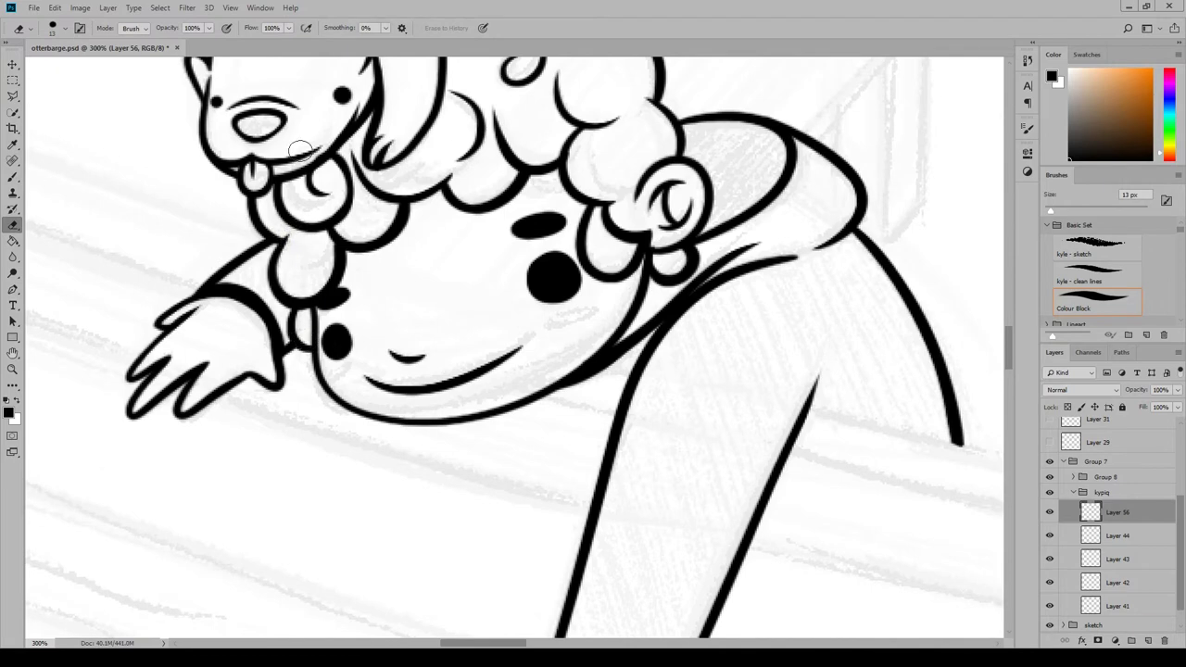
{"action": "key", "text": "b"}
{"action": "scroll", "coordinate": [494, 631], "scroll_direction": "right", "scroll_amount": 3}
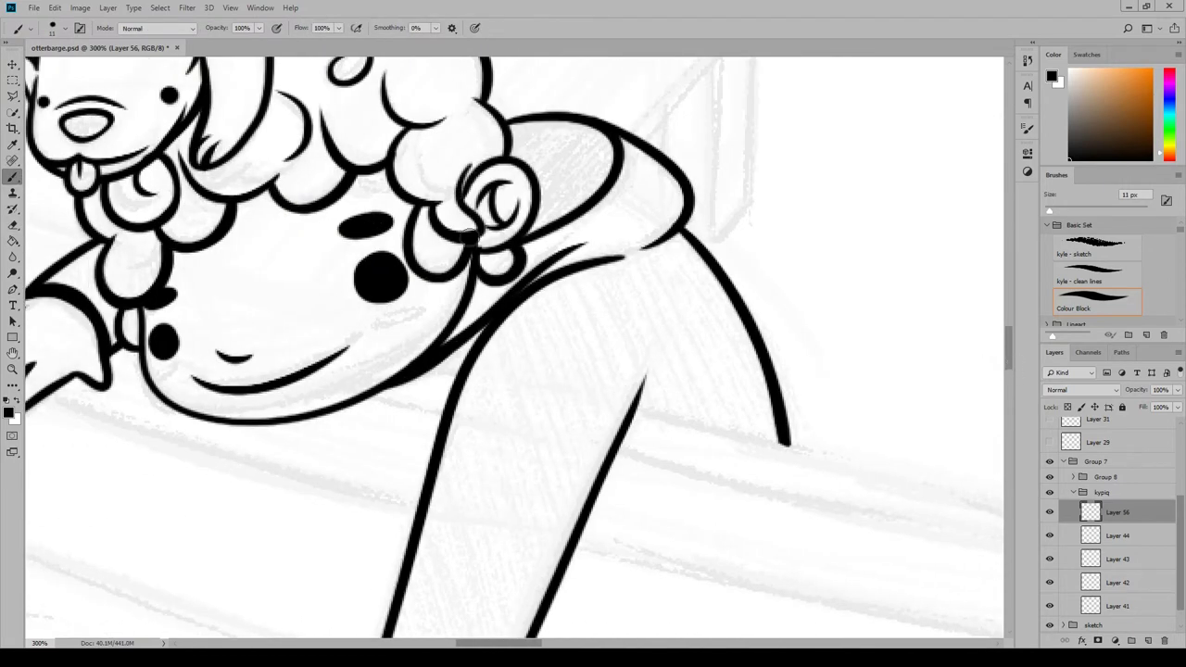
{"action": "scroll", "coordinate": [362, 423], "scroll_direction": "down", "scroll_amount": 7}
{"action": "mouse_move", "coordinate": [385, 273]}
{"action": "left_mouse_down"}
{"action": "mouse_move", "coordinate": [394, 375]}
{"action": "mouse_move", "coordinate": [415, 338]}
{"action": "mouse_move", "coordinate": [428, 382]}
{"action": "left_mouse_up"}
{"action": "left_click_drag", "start_coordinate": [363, 356], "coordinate": [360, 452]}
{"action": "key", "text": "e"}
{"action": "left_click_drag", "start_coordinate": [370, 273], "coordinate": [385, 290]}
{"action": "left_click_drag", "start_coordinate": [380, 375], "coordinate": [450, 377]}
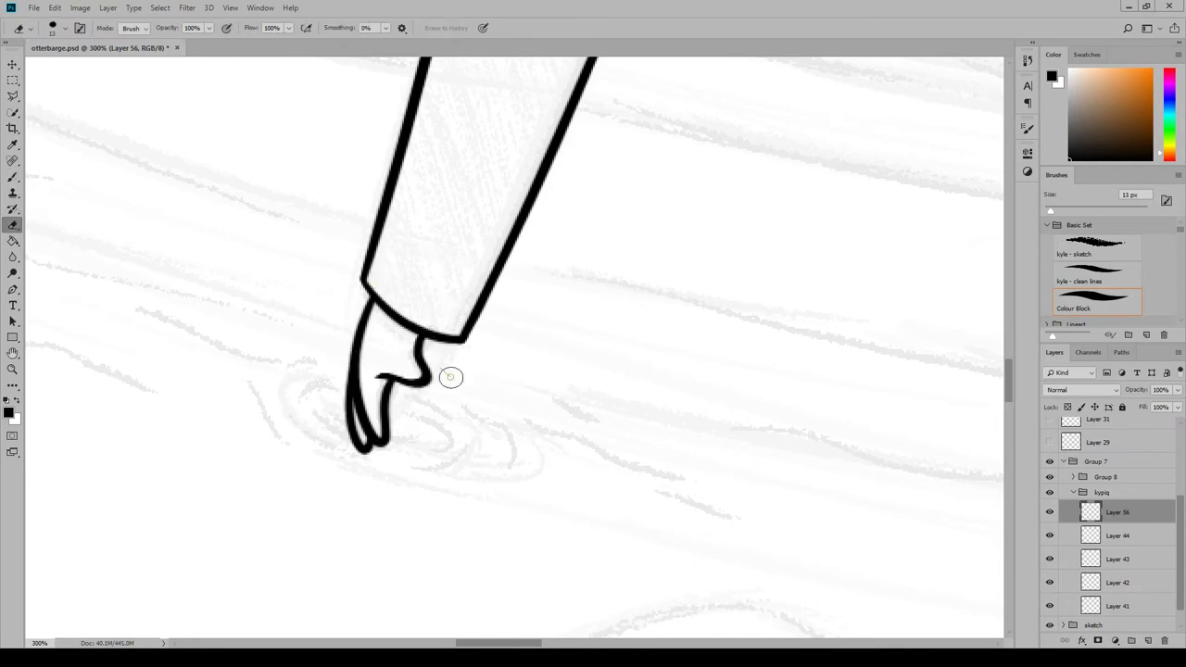
Collapse the kypiq group and rename the group above it as "baby otterbear"
{"action": "scroll", "coordinate": [416, 353], "scroll_direction": "up", "scroll_amount": 5}
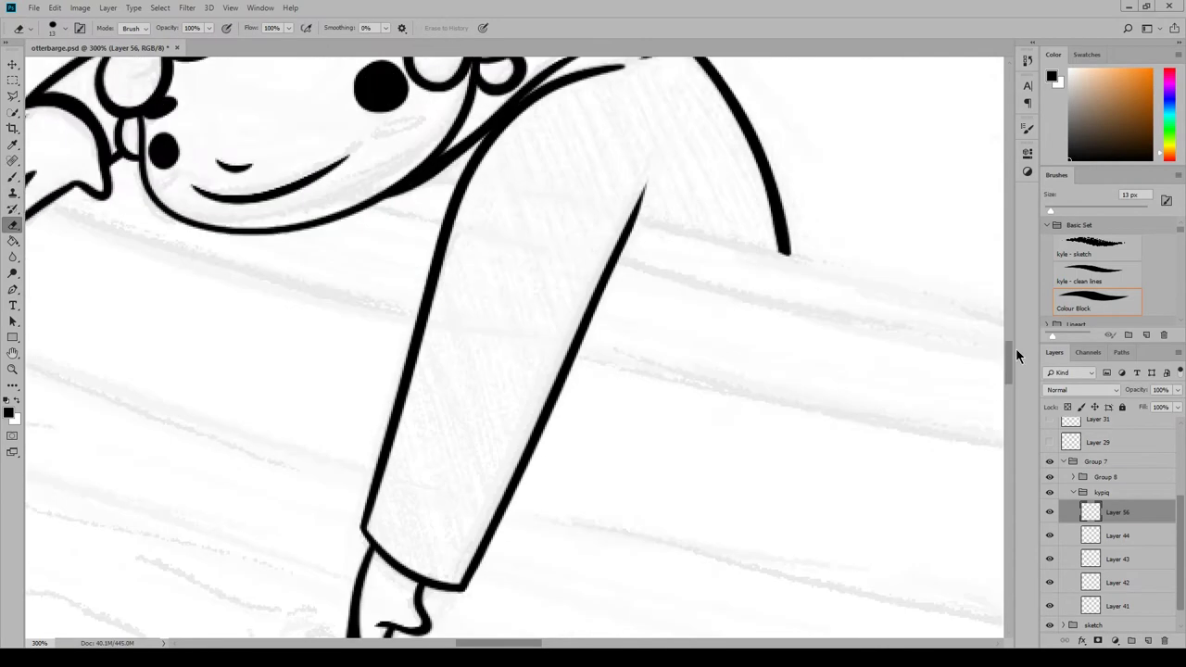
{"action": "scroll", "coordinate": [416, 353], "scroll_direction": "down", "scroll_amount": 5}
{"action": "scroll", "coordinate": [259, 112], "scroll_direction": "down", "scroll_amount": 4}
{"action": "scroll", "coordinate": [258, 112], "scroll_direction": "down", "scroll_amount": 1}
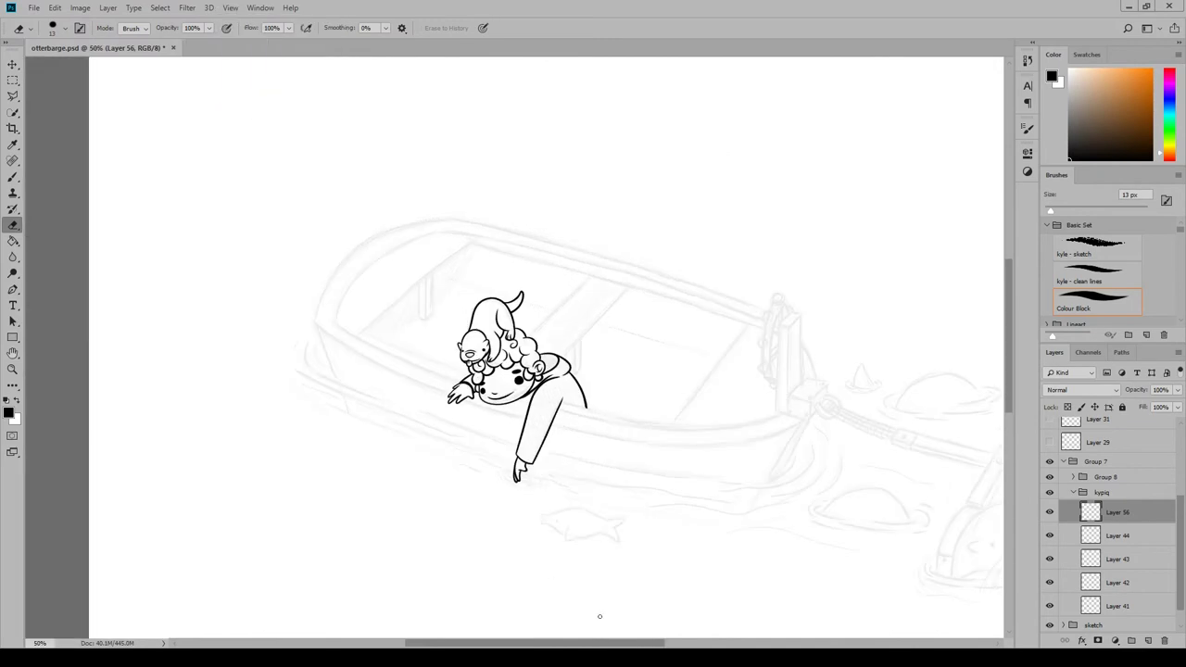
{"action": "left_click_drag", "start_coordinate": [598, 646], "coordinate": [615, 645]}
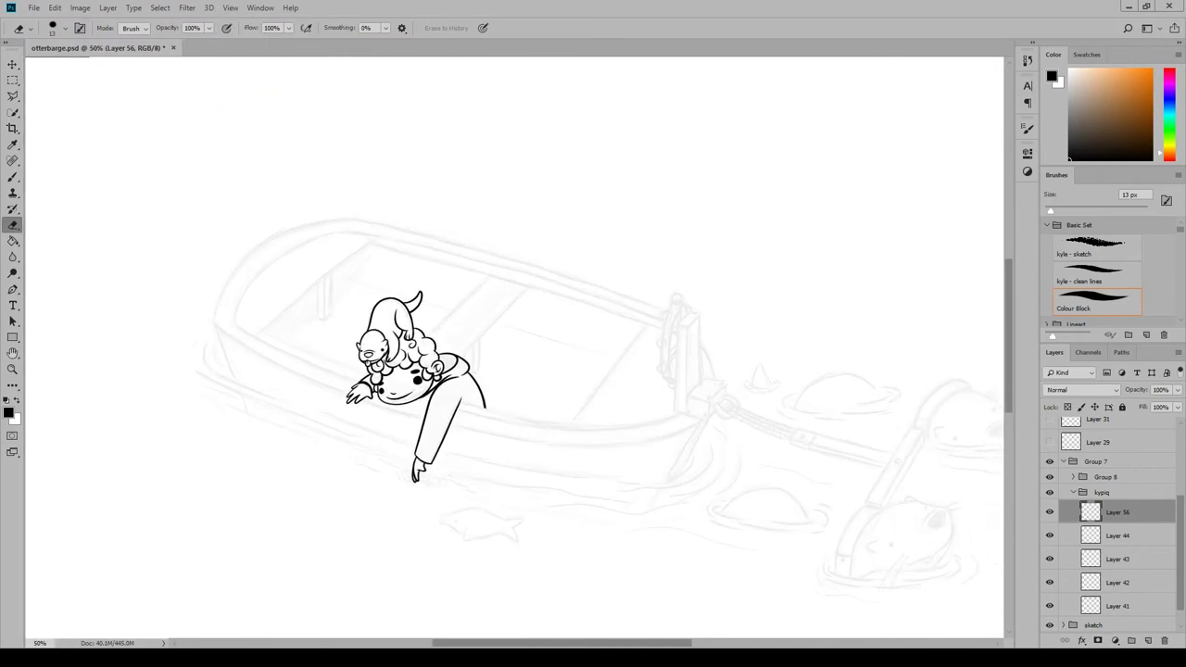
{"action": "left_click", "coordinate": [1074, 492]}
{"action": "double_click", "coordinate": [1112, 569]}
{"action": "type", "text": "baby otterbear"}
{"action": "key", "text": "Return"}
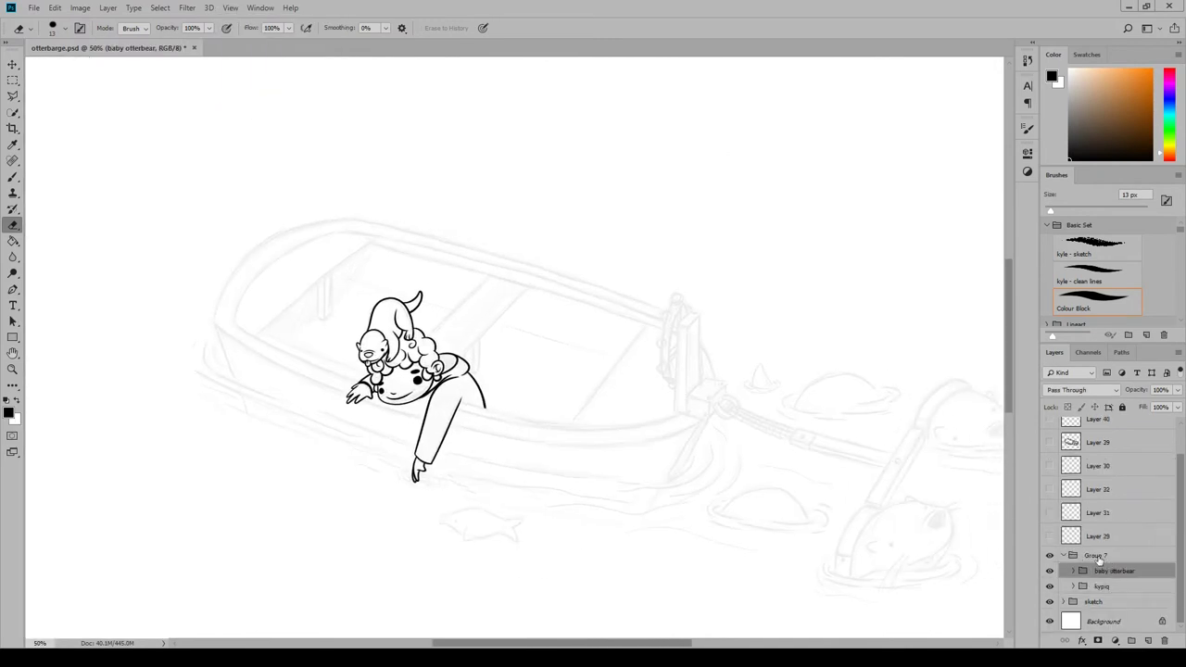
Add a finger to the near hand on Layer 56, then copy the hand to a new layer and enlarge it slightly
{"action": "left_click", "coordinate": [1073, 586]}
{"action": "left_click", "coordinate": [1116, 606]}
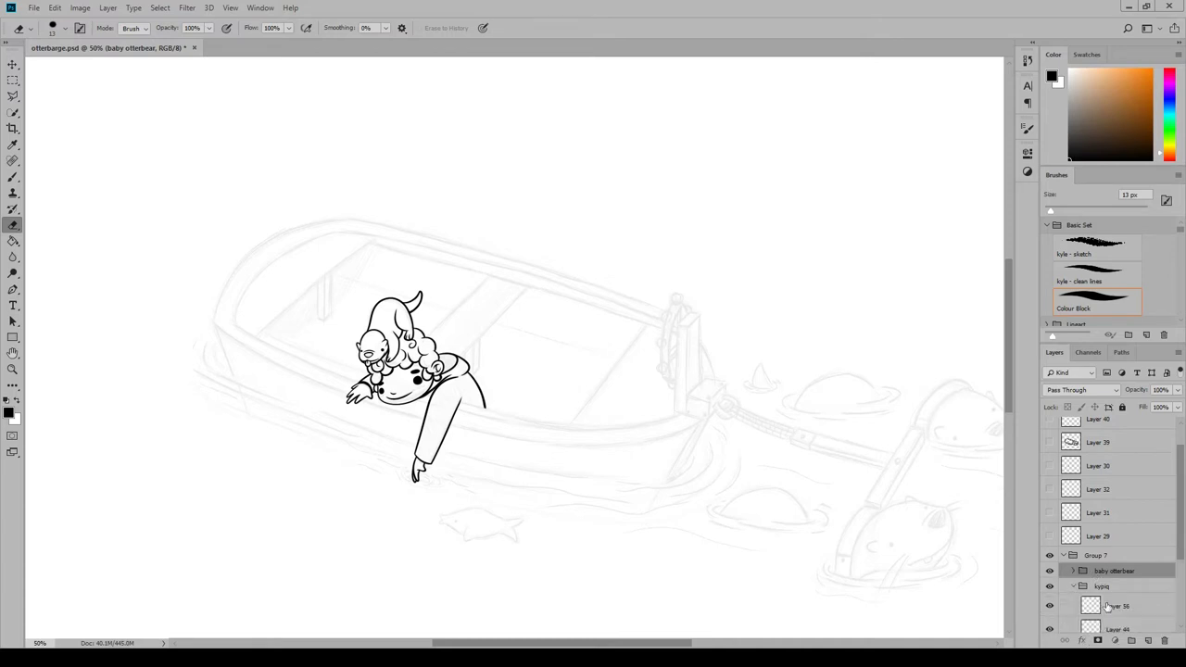
{"action": "scroll", "coordinate": [377, 475], "scroll_direction": "up", "scroll_amount": 3}
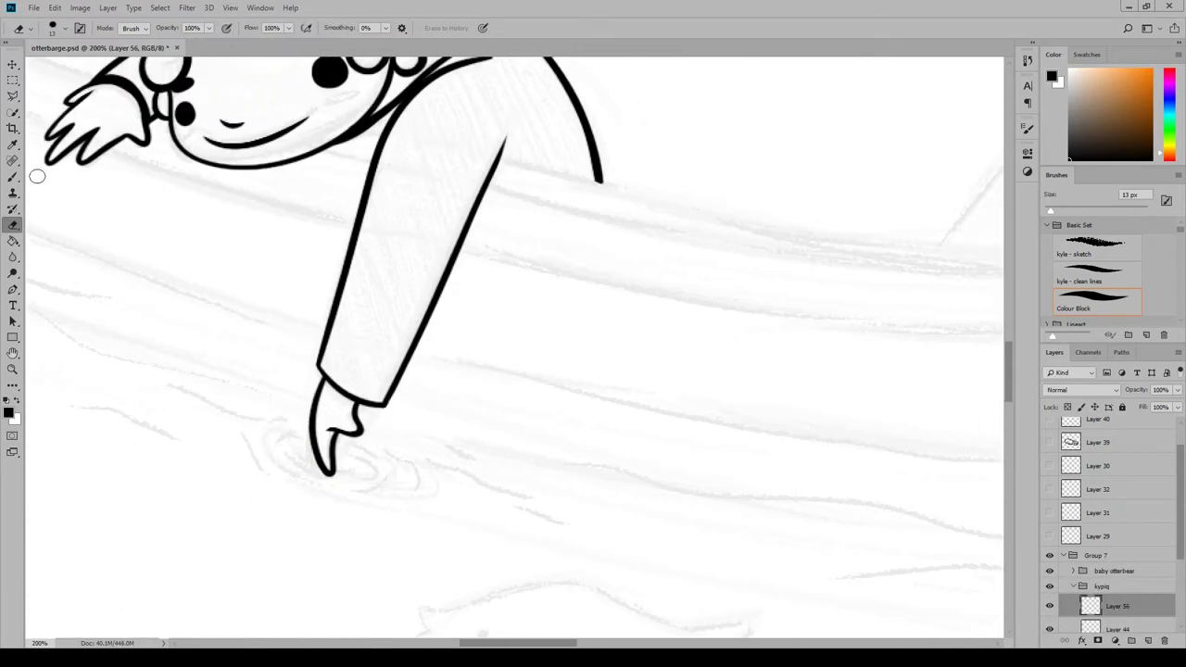
{"action": "key", "text": "b"}
{"action": "key", "text": "m"}
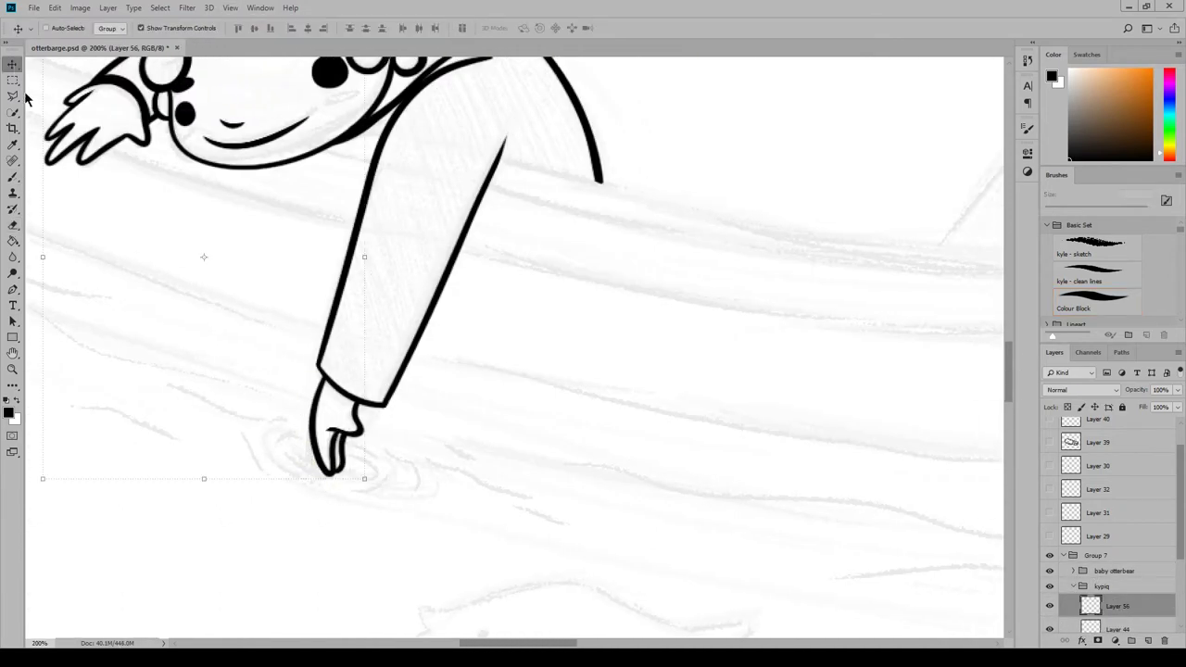
{"action": "left_click_drag", "start_coordinate": [278, 357], "coordinate": [374, 486]}
{"action": "key", "text": "ctrl+j"}
{"action": "key", "text": "ctrl+t"}
{"action": "left_click", "coordinate": [559, 28]}
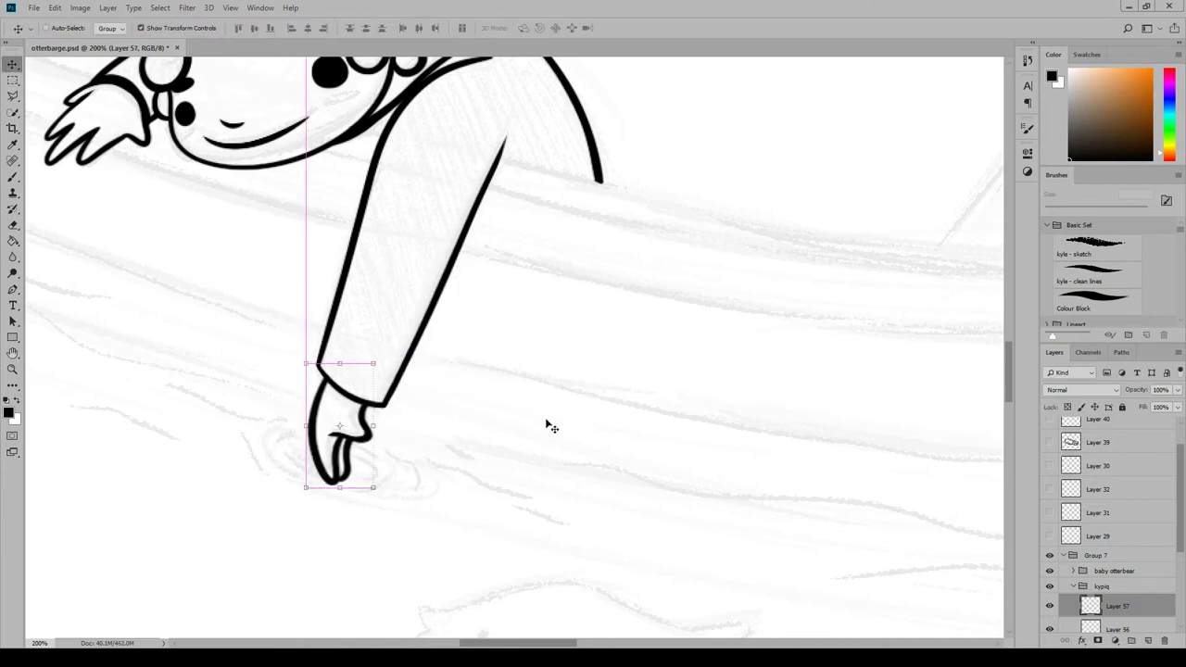
{"action": "key", "text": "3"}
On another new layer, re-ink the outer edge of the near hand from the cuff to the fingertips and trim it
{"action": "left_click", "coordinate": [1147, 640]}
{"action": "key", "text": "b"}
{"action": "scroll", "coordinate": [977, 339], "scroll_direction": "down", "scroll_amount": 2}
{"action": "mouse_move", "coordinate": [320, 252]}
{"action": "left_mouse_down"}
{"action": "mouse_move", "coordinate": [365, 304]}
{"action": "mouse_move", "coordinate": [338, 317]}
{"action": "left_mouse_up"}
{"action": "key", "text": "e"}
{"action": "key", "text": "b"}
{"action": "left_click_drag", "start_coordinate": [319, 258], "coordinate": [334, 307]}
{"action": "key", "text": "e"}
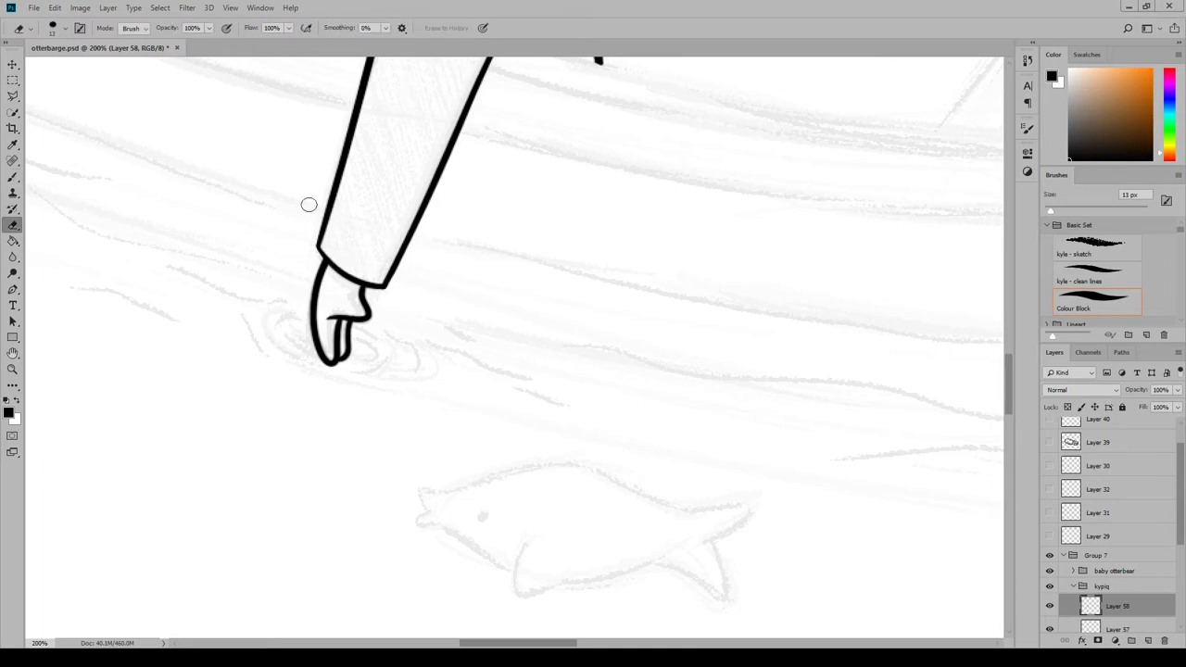
{"action": "key", "text": "b"}
Create a new group above the baby otterbear group and place a new layer inside it
{"action": "left_click_drag", "start_coordinate": [1009, 385], "coordinate": [1008, 339]}
{"action": "left_click", "coordinate": [1131, 640]}
{"action": "left_click", "coordinate": [1147, 640]}
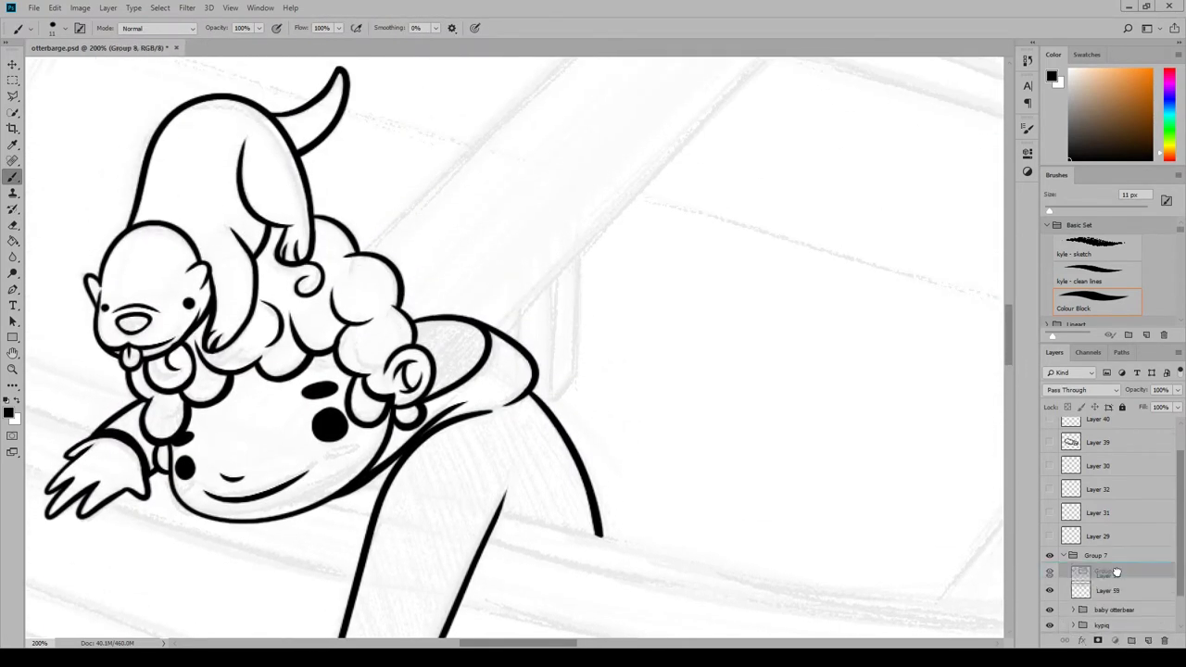
{"action": "key", "text": "ctrl+minus"}
{"action": "mouse_move", "coordinate": [649, 644]}
{"action": "left_mouse_down"}
{"action": "mouse_move", "coordinate": [758, 645]}
{"action": "mouse_move", "coordinate": [892, 495]}
{"action": "left_mouse_up"}
{"action": "left_click_drag", "start_coordinate": [1007, 352], "coordinate": [1007, 410]}
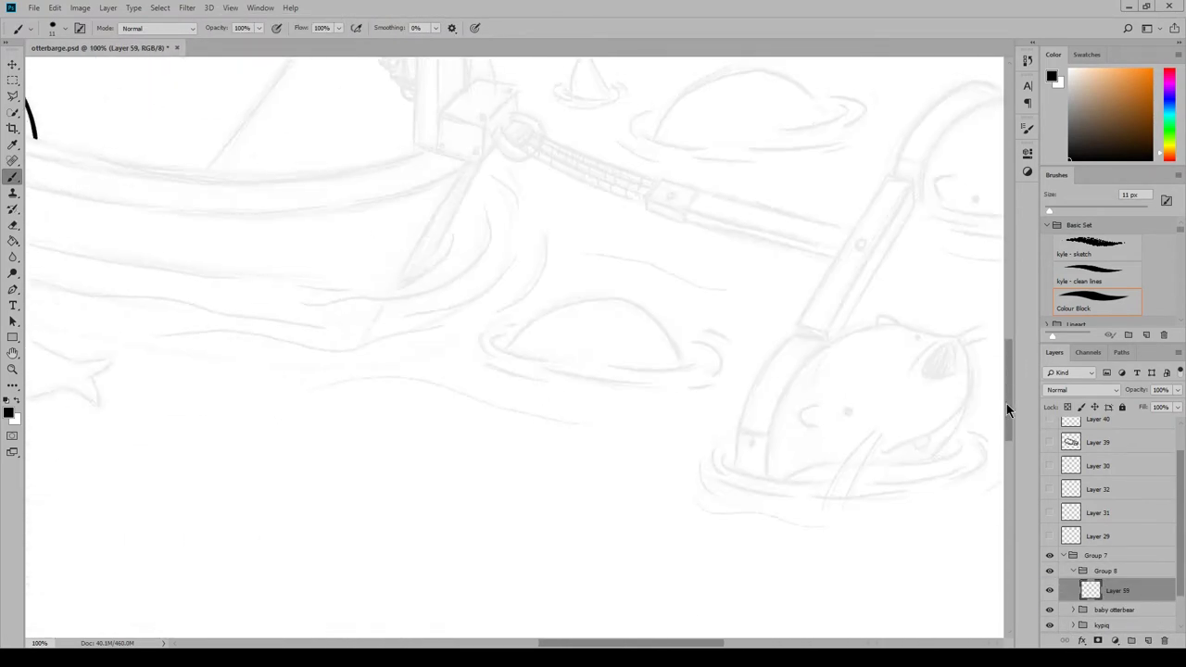
{"action": "scroll", "coordinate": [736, 392], "scroll_direction": "up", "scroll_amount": 5}
{"action": "key", "text": "ctrl+minus"}
{"action": "left_click_drag", "start_coordinate": [556, 371], "coordinate": [506, 371]}
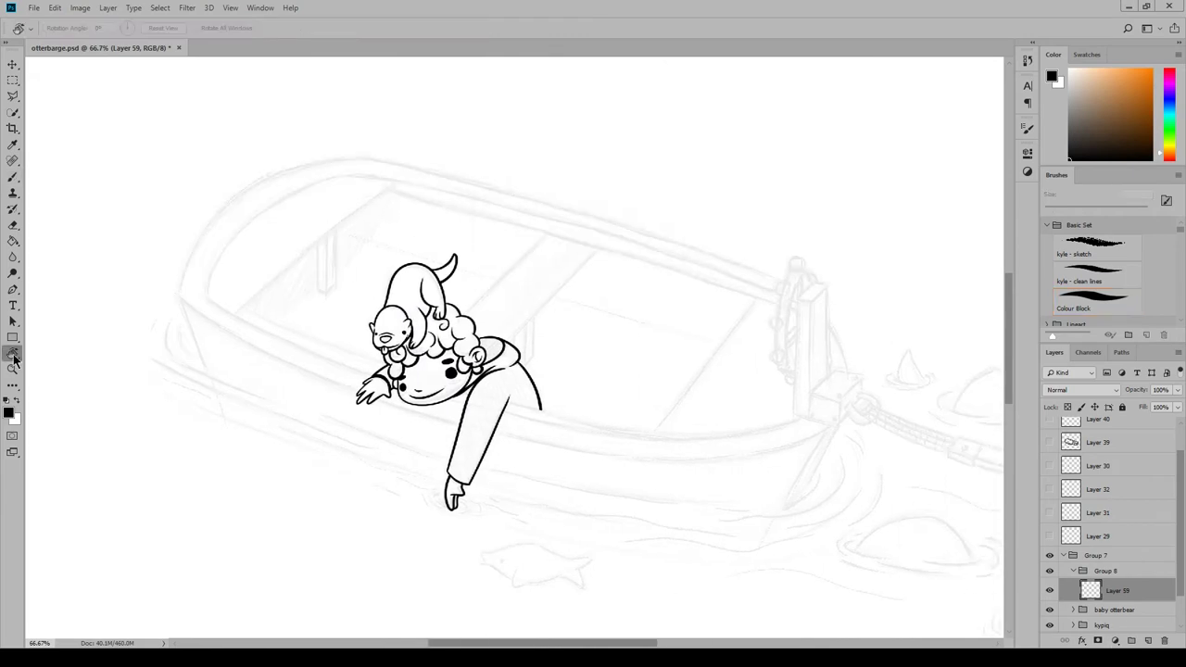
Try to ink the boat's near rim in one long freehand stroke with an 18 px brush
{"action": "left_click_drag", "start_coordinate": [1050, 210], "coordinate": [1062, 210]}
{"action": "left_click_drag", "start_coordinate": [295, 376], "coordinate": [874, 410]}
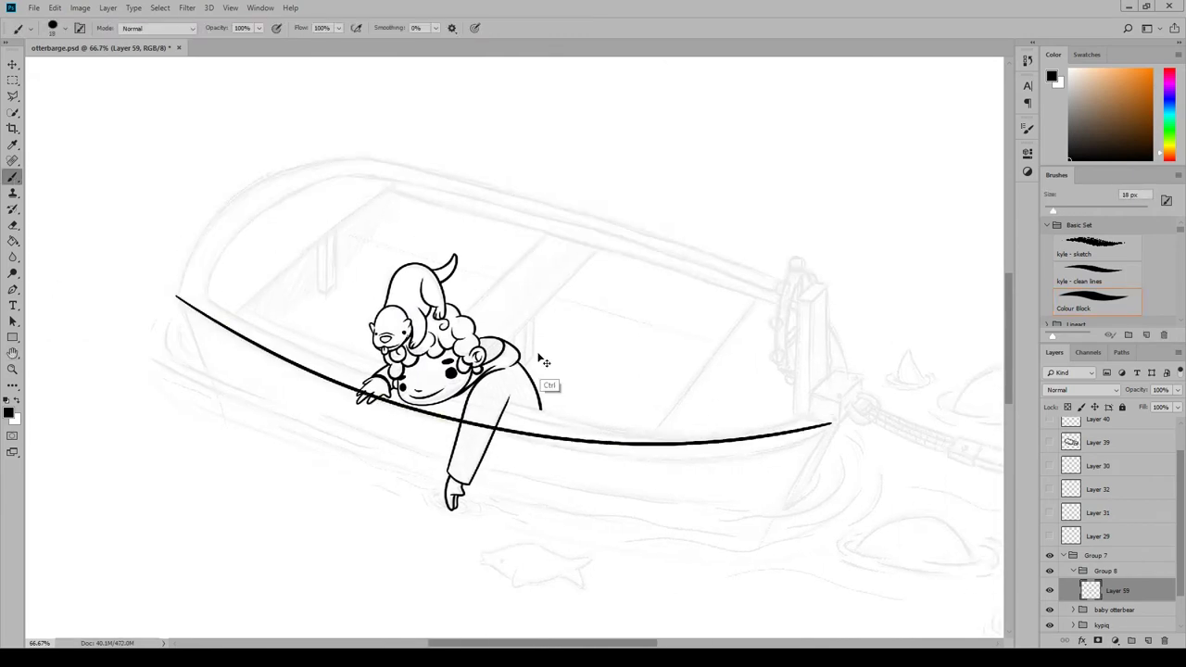
{"action": "key", "text": "ctrl+z"}
{"action": "mouse_move", "coordinate": [172, 295]}
{"action": "left_mouse_down"}
{"action": "mouse_move", "coordinate": [874, 432]}
{"action": "mouse_move", "coordinate": [833, 430]}
{"action": "left_mouse_up"}
{"action": "key", "text": "ctrl+z"}
{"action": "key", "text": "ctrl+z"}
Try to ink the boat's rounded ends and near rim with separate freehand brush strokes, and remove them
{"action": "left_click_drag", "start_coordinate": [180, 306], "coordinate": [363, 160]}
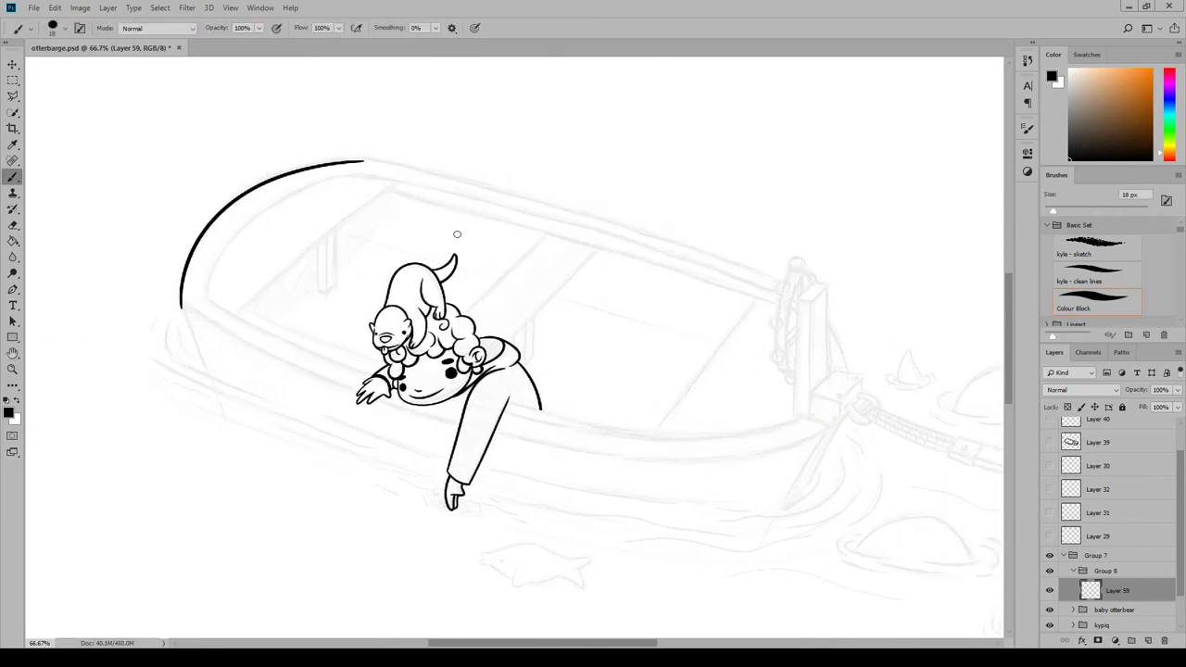
{"action": "left_click_drag", "start_coordinate": [813, 301], "coordinate": [743, 456]}
{"action": "key", "text": "ctrl+z"}
{"action": "left_click_drag", "start_coordinate": [163, 281], "coordinate": [611, 455]}
{"action": "left_click_drag", "start_coordinate": [717, 452], "coordinate": [755, 454]}
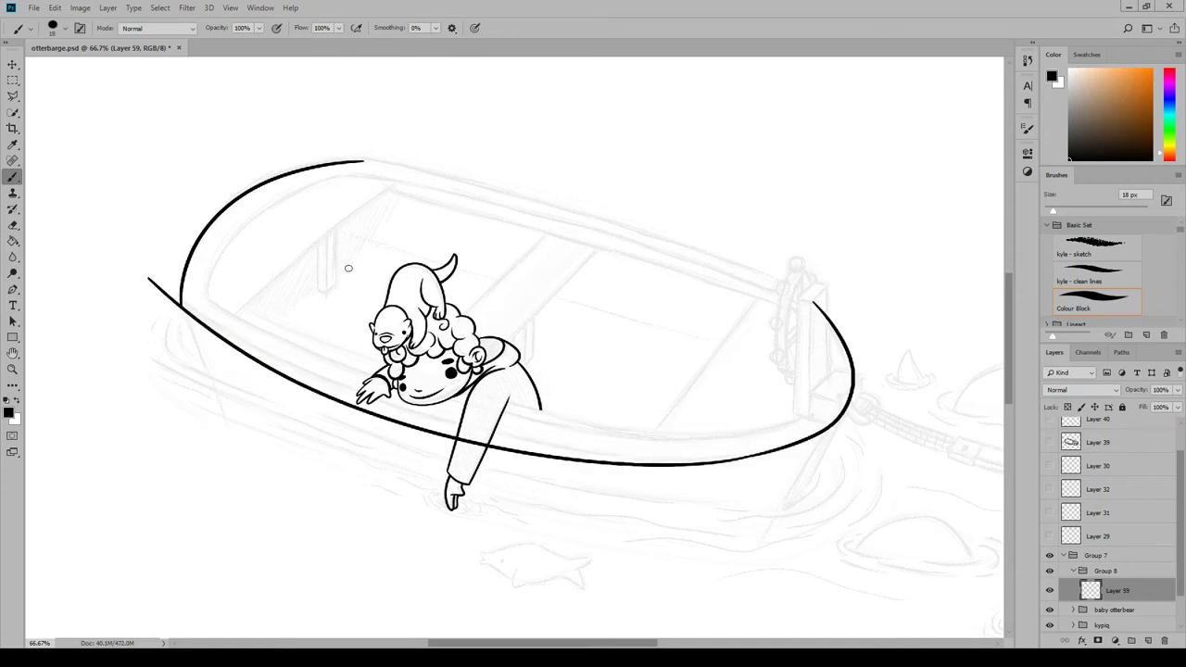
{"action": "key", "text": "ctrl+z"}
{"action": "key", "text": "ctrl+z"}
{"action": "key", "text": "ctrl+z"}
{"action": "mouse_move", "coordinate": [168, 291]}
{"action": "left_mouse_down"}
{"action": "mouse_move", "coordinate": [738, 450]}
{"action": "mouse_move", "coordinate": [842, 416]}
{"action": "left_mouse_up"}
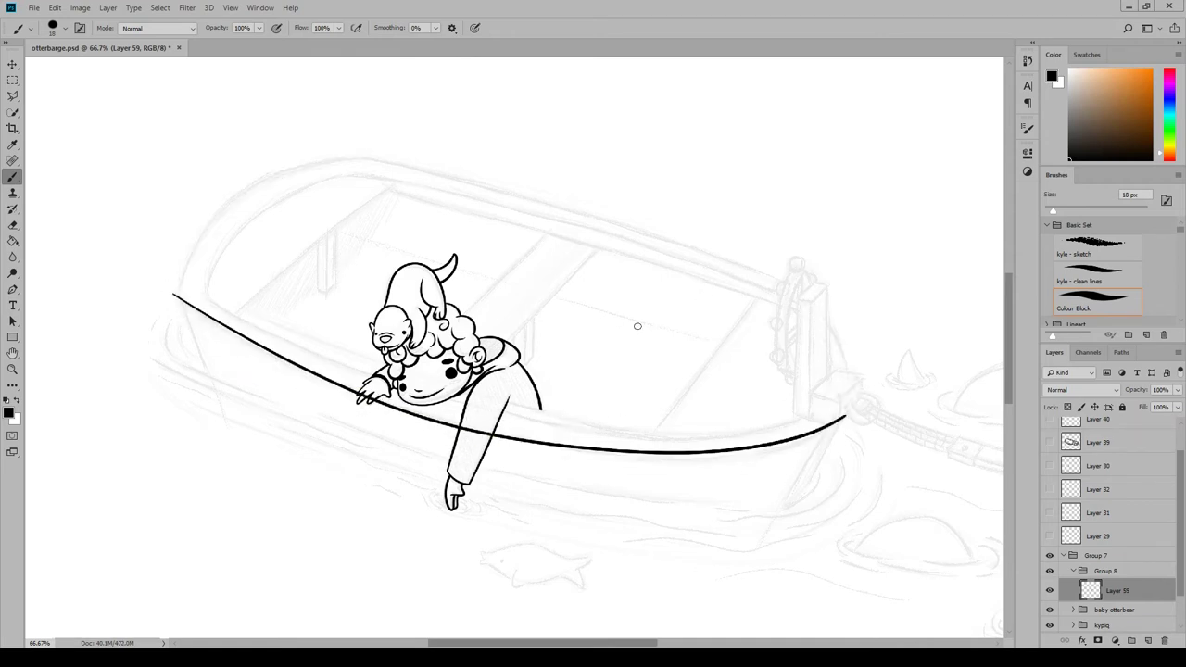
{"action": "left_click_drag", "start_coordinate": [578, 438], "coordinate": [583, 442]}
{"action": "key", "text": "Delete"}
Switch to the Pen tool and set its shapes to have no fill
{"action": "left_click", "coordinate": [13, 289]}
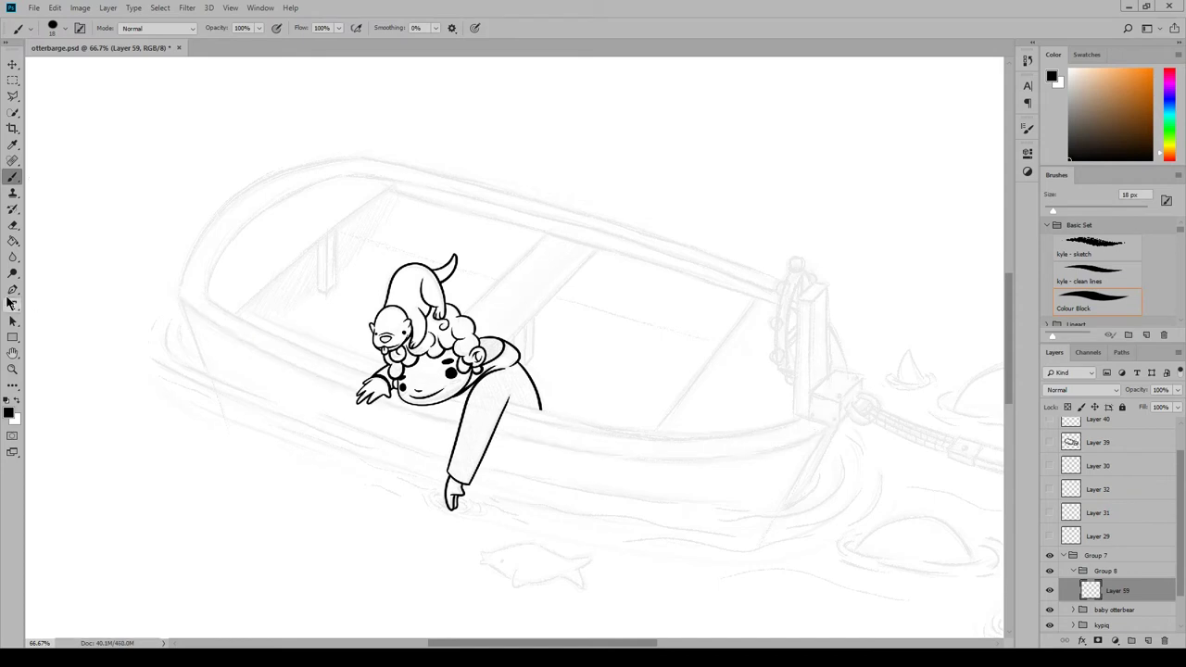
{"action": "left_click", "coordinate": [113, 28]}
{"action": "left_click", "coordinate": [95, 46]}
Try a Pen curve along the boat's near rim from end to end, with a 6 px black stroke
{"action": "left_click", "coordinate": [179, 301]}
{"action": "left_click", "coordinate": [829, 428]}
{"action": "mouse_move", "coordinate": [463, 359]}
{"action": "left_mouse_down"}
{"action": "mouse_move", "coordinate": [468, 422]}
{"action": "mouse_move", "coordinate": [432, 413]}
{"action": "mouse_move", "coordinate": [758, 502]}
{"action": "mouse_move", "coordinate": [731, 490]}
{"action": "left_mouse_up"}
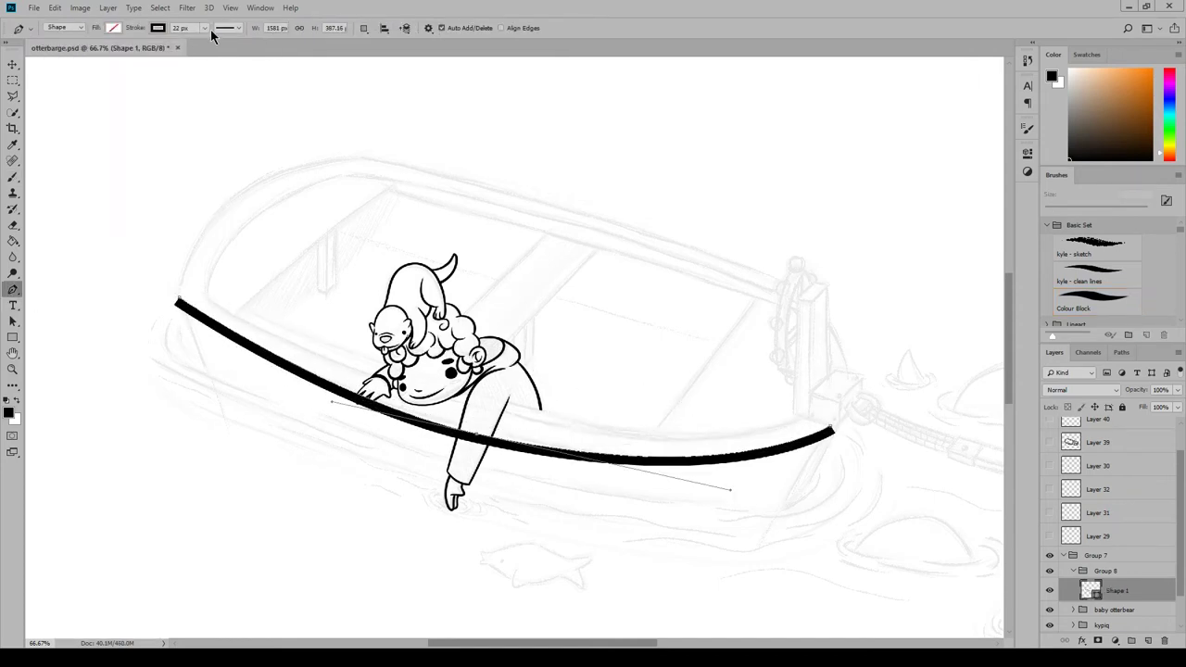
{"action": "left_click", "coordinate": [225, 28]}
{"action": "left_click", "coordinate": [190, 28]}
{"action": "type", "text": "3"}
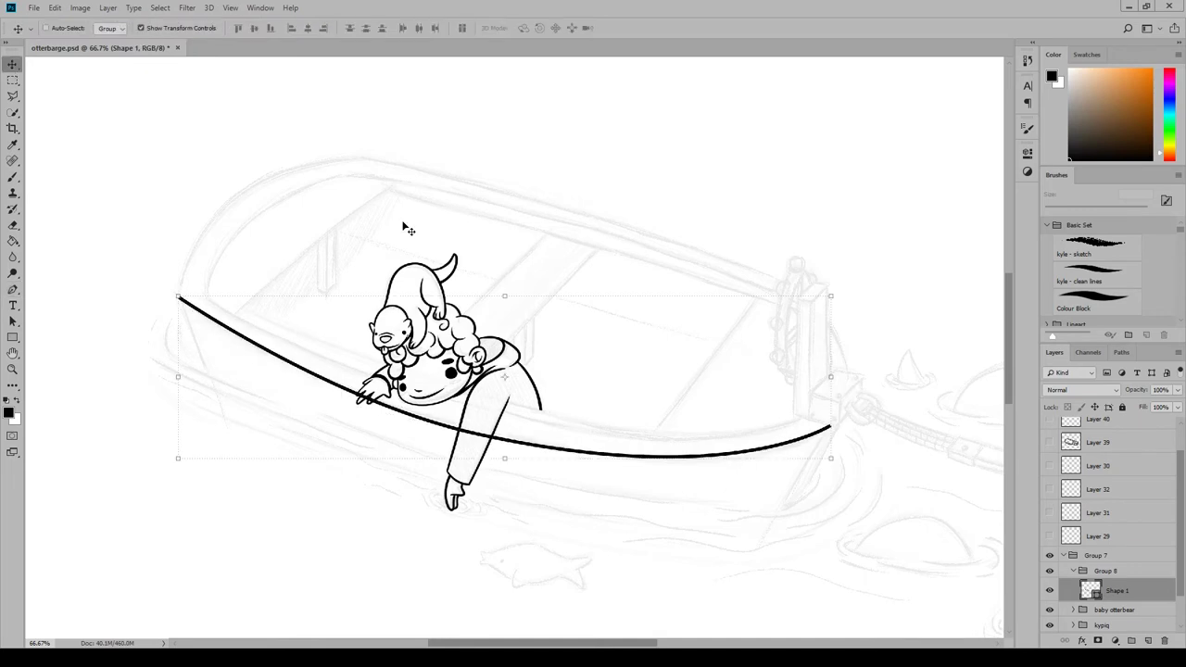
{"action": "key", "text": "Return"}
{"action": "key", "text": "v"}
{"action": "key", "text": "p"}
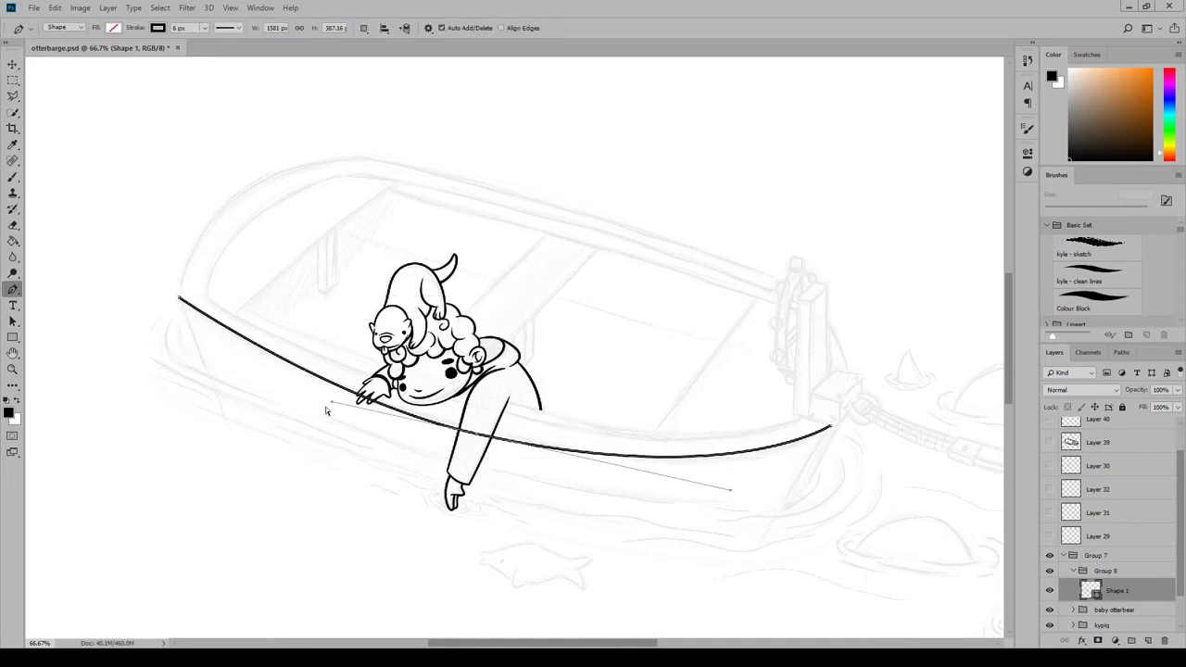
Try to adjust the near rim curve and continue it around the far side into one closed boat outline
{"action": "left_click_drag", "start_coordinate": [526, 439], "coordinate": [725, 491]}
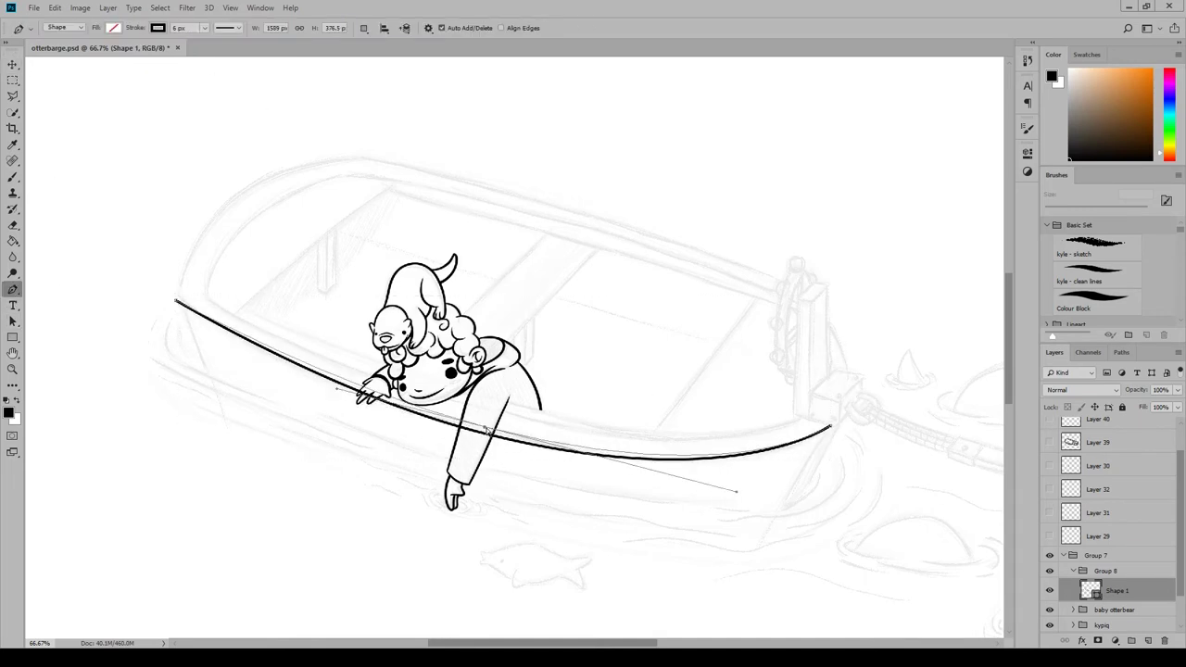
{"action": "left_click_drag", "start_coordinate": [803, 302], "coordinate": [686, 241]}
{"action": "key", "text": "ctrl+z"}
{"action": "left_click", "coordinate": [362, 159]}
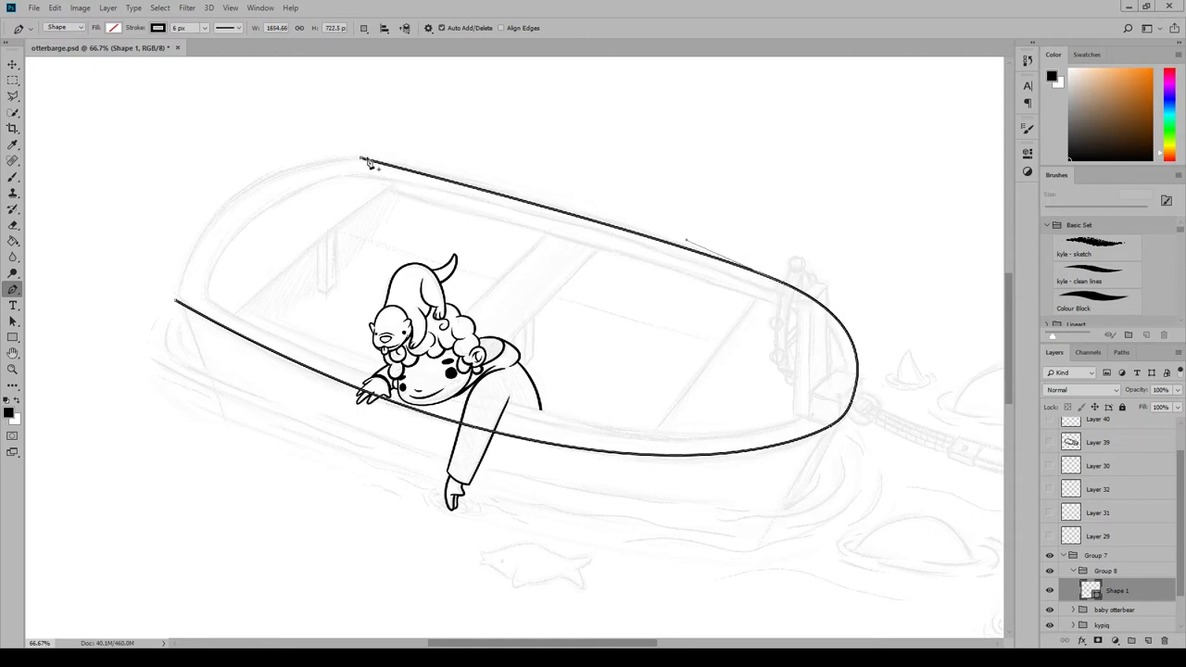
{"action": "left_click_drag", "start_coordinate": [177, 301], "coordinate": [143, 461]}
{"action": "key", "text": "v"}
{"action": "left_click", "coordinate": [1125, 536]}
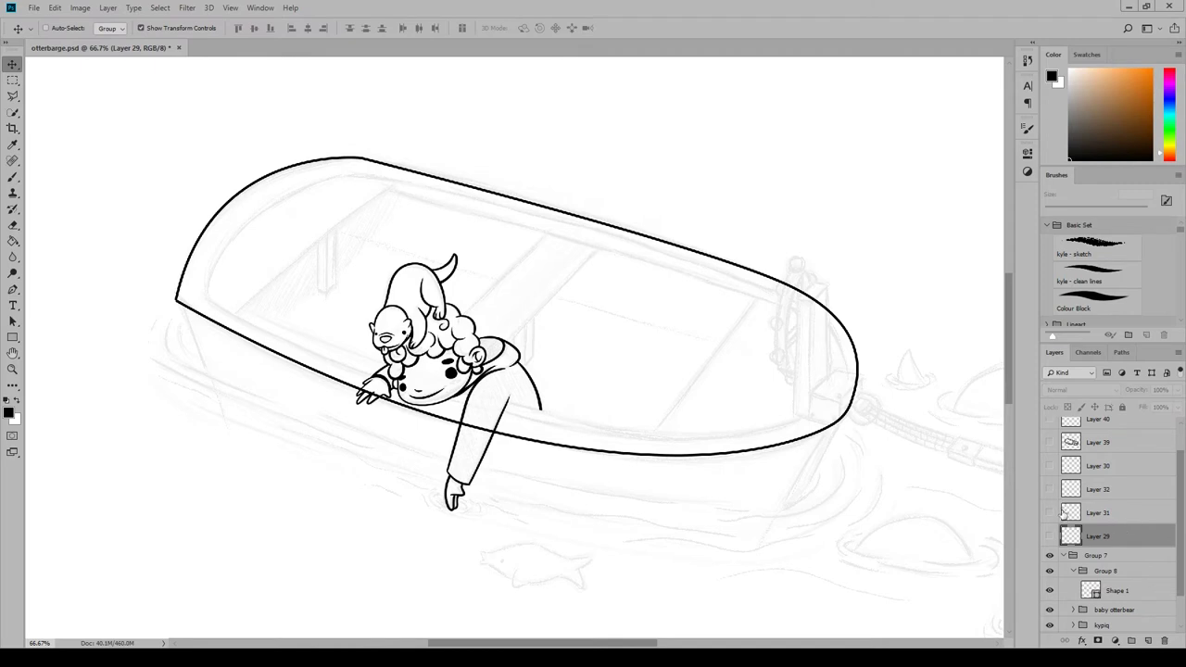
On the empty layer in Group 8, trace the boat's near rim as a Pen curve with a 6 px stroke
{"action": "key", "text": "ctrl+minus"}
{"action": "left_click", "coordinate": [1117, 590]}
{"action": "key", "text": "p"}
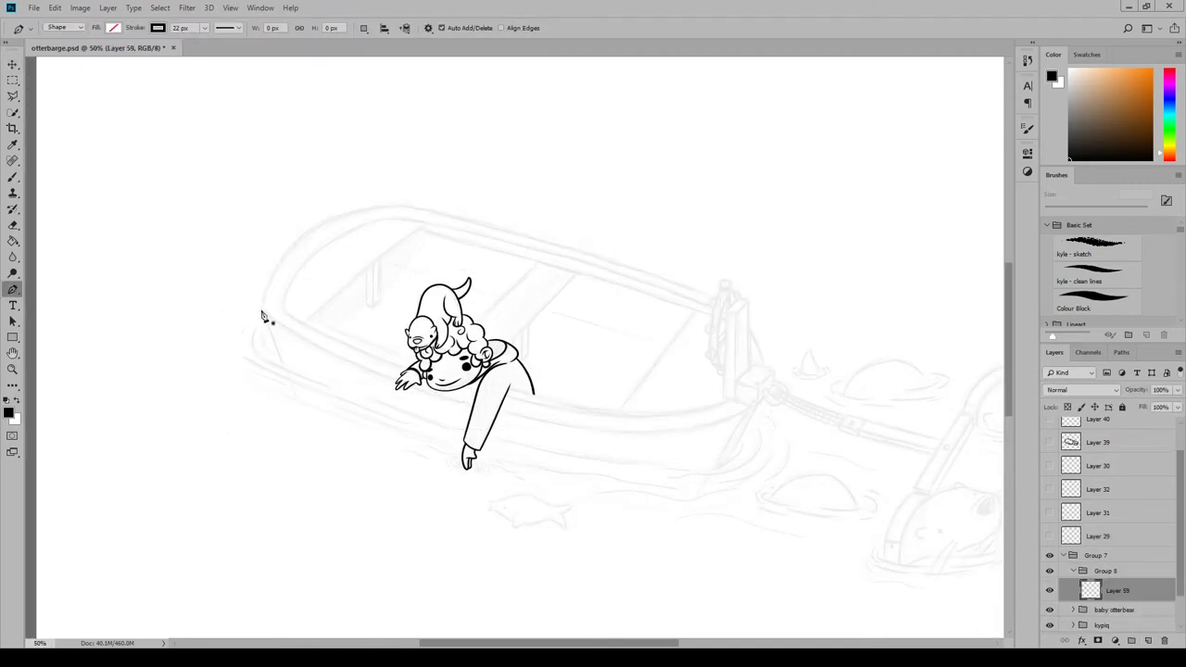
{"action": "left_click", "coordinate": [261, 309]}
{"action": "left_click_drag", "start_coordinate": [437, 396], "coordinate": [498, 412]}
{"action": "left_click_drag", "start_coordinate": [753, 410], "coordinate": [850, 367]}
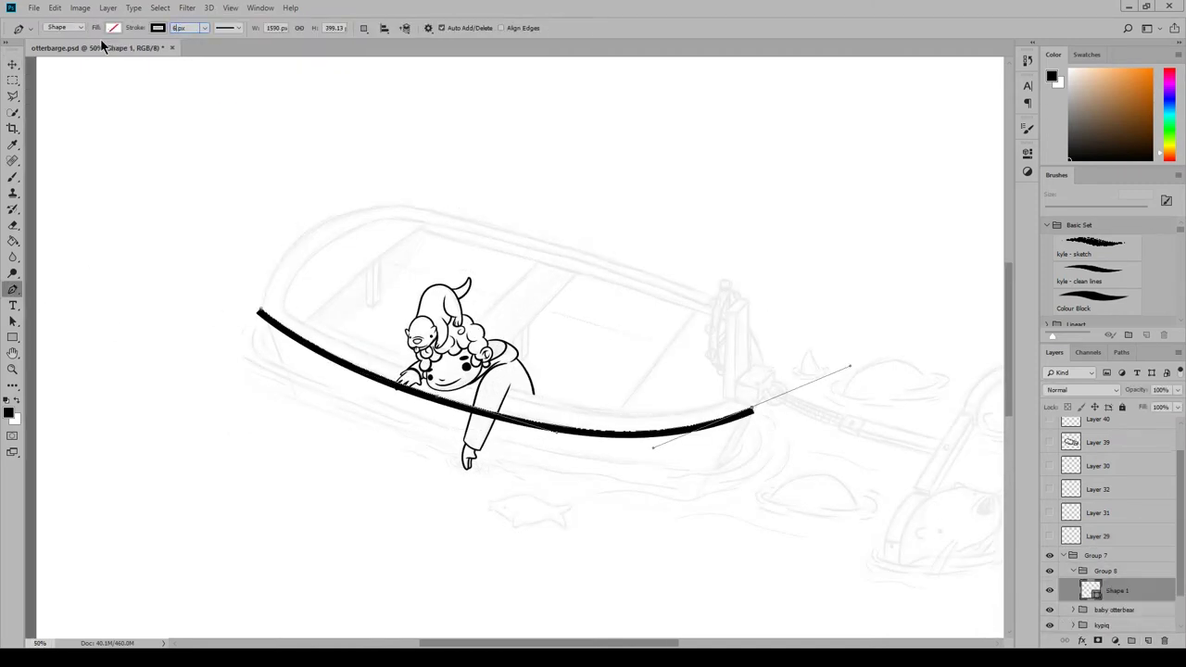
{"action": "key", "text": "Return"}
On a new layer, trace the outer curve of the boat's rounded left end with the Pen tool and a 6 px stroke
{"action": "left_click", "coordinate": [1149, 641]}
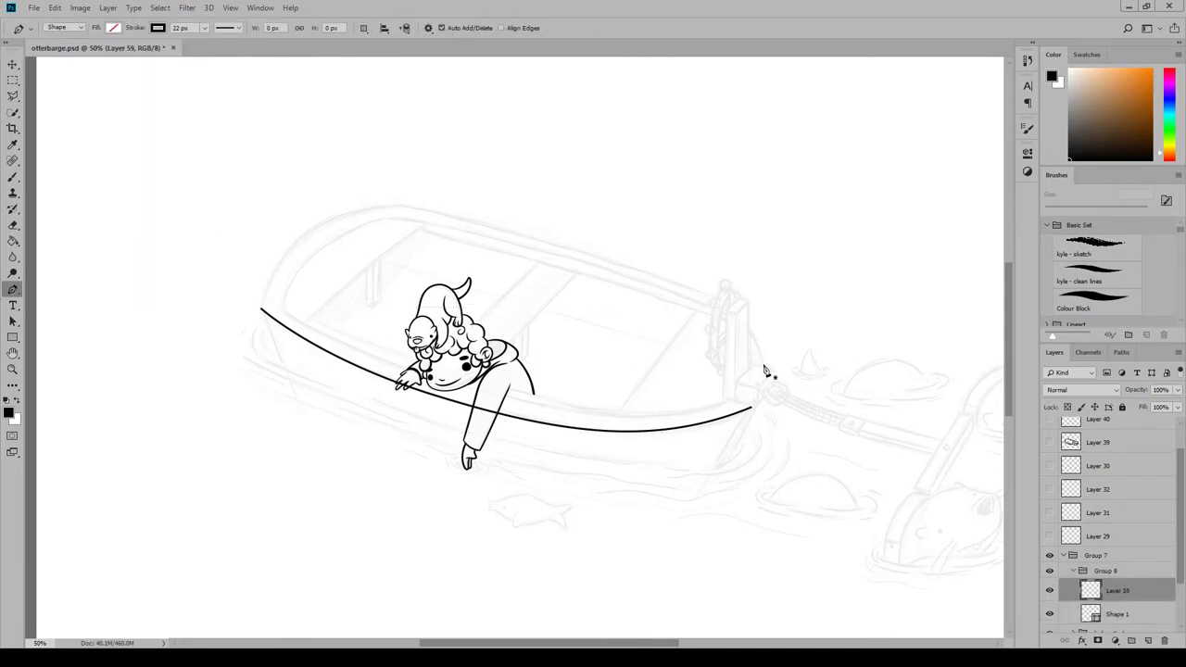
{"action": "left_click", "coordinate": [401, 206]}
{"action": "left_click", "coordinate": [263, 313]}
{"action": "left_click_drag", "start_coordinate": [303, 238], "coordinate": [302, 239]}
{"action": "left_click", "coordinate": [176, 28]}
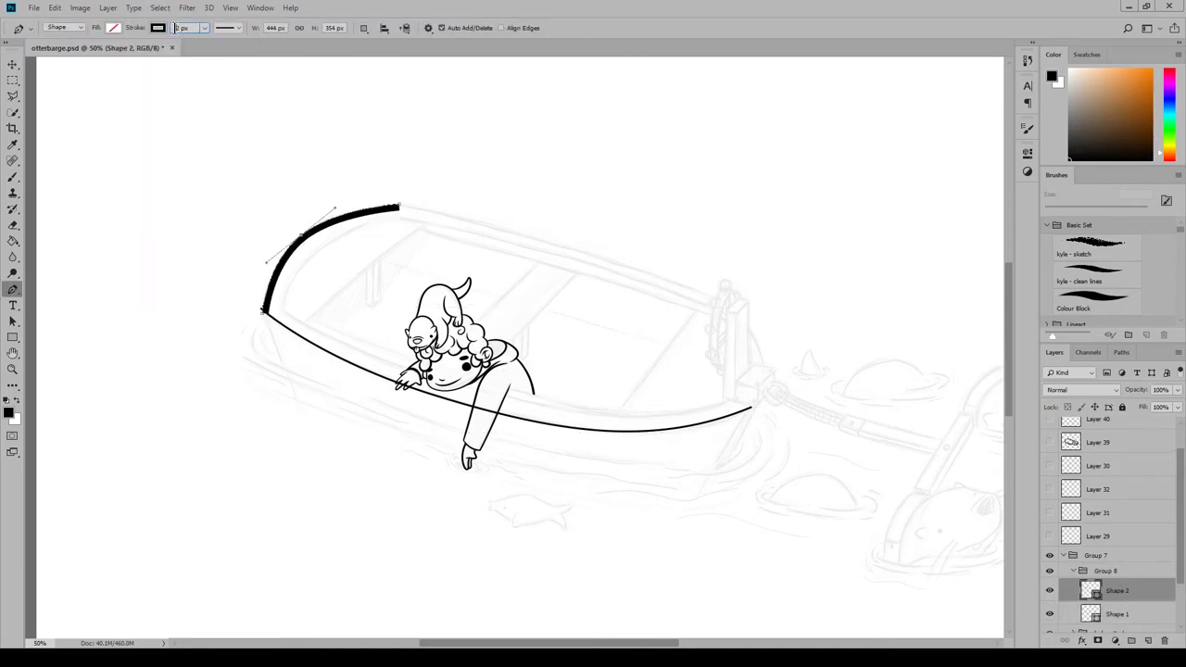
{"action": "key", "text": "Return"}
Trace the boat's far outer rim to the mooring-post end as a separate Pen shape and thin its stroke
{"action": "key", "text": "ctrl+shift+alt+n"}
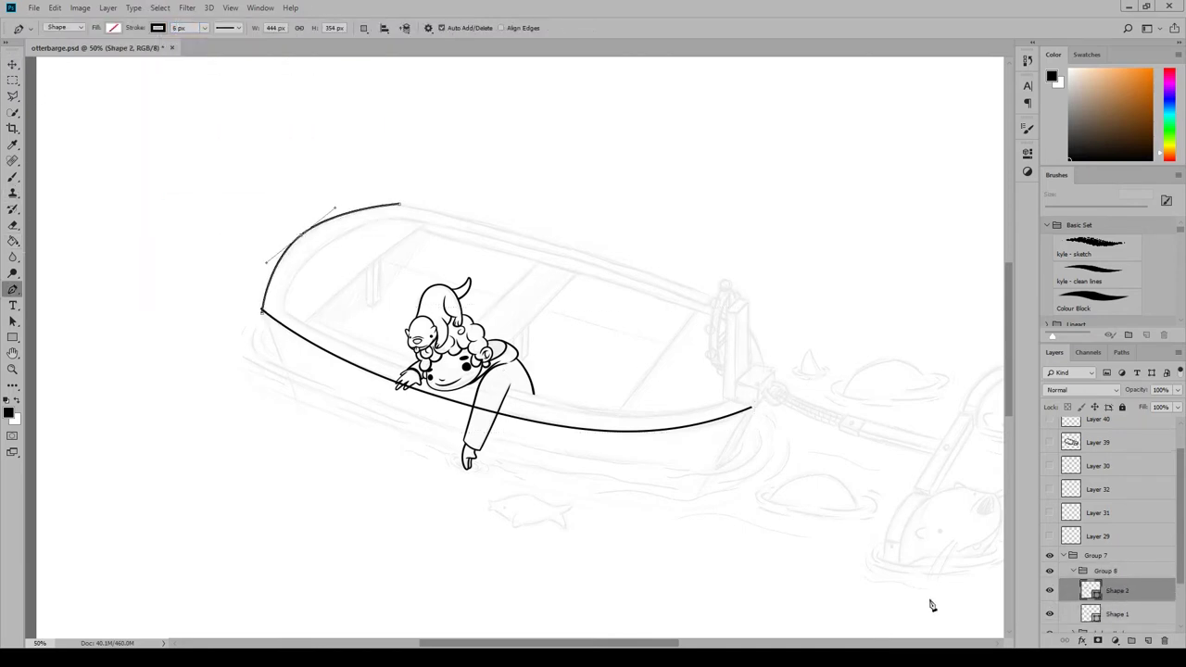
{"action": "left_click", "coordinate": [398, 204]}
{"action": "mouse_move", "coordinate": [762, 366]}
{"action": "left_mouse_down"}
{"action": "mouse_move", "coordinate": [783, 483]}
{"action": "mouse_move", "coordinate": [764, 460]}
{"action": "left_mouse_up"}
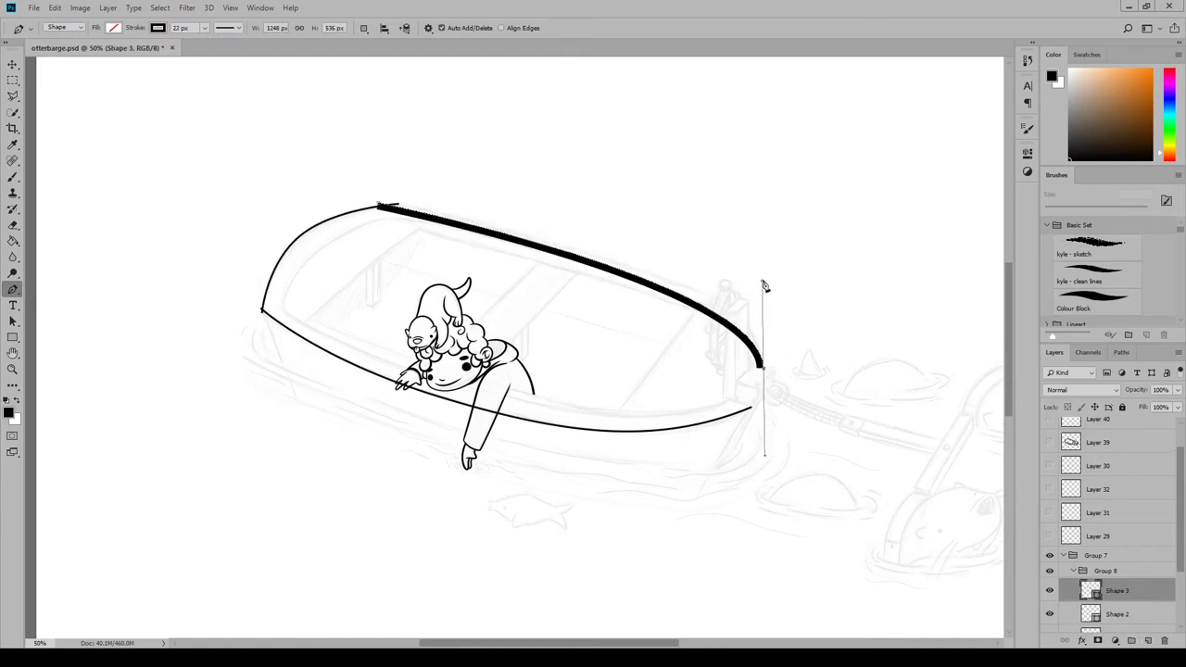
{"action": "left_click_drag", "start_coordinate": [662, 278], "coordinate": [649, 271]}
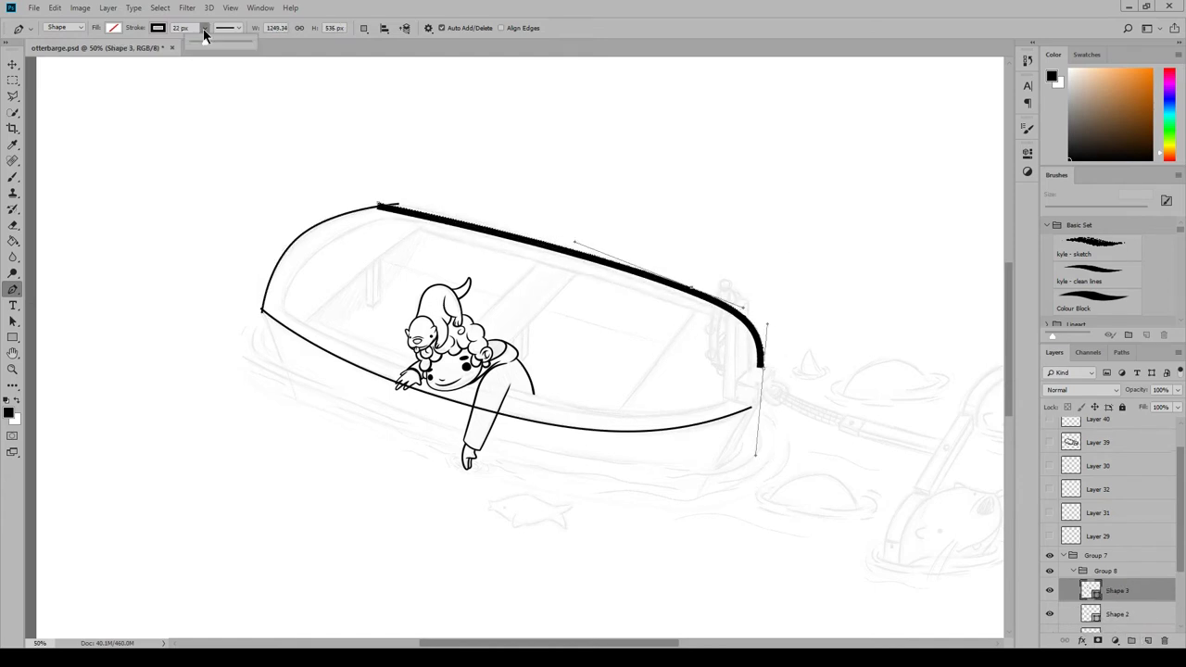
{"action": "left_click", "coordinate": [179, 28]}
{"action": "key", "text": "Return"}
Trace the boat's inner rim as a separate Pen shape around the interior and give it a 6 px stroke
{"action": "key", "text": "ctrl+shift+alt+n"}
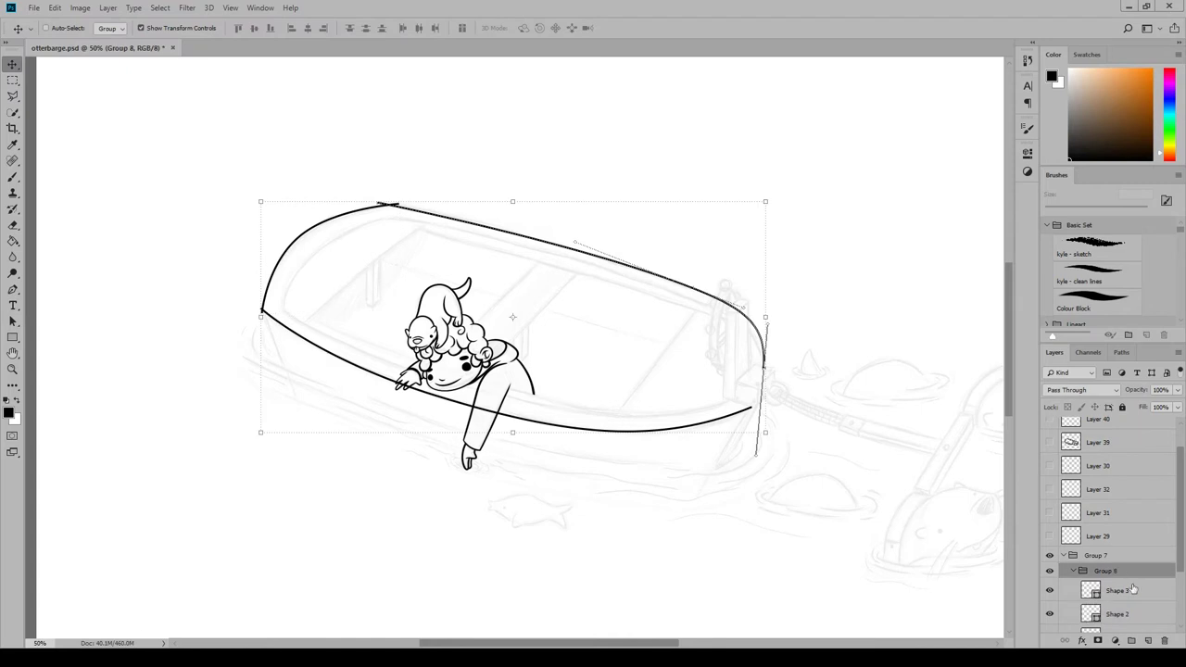
{"action": "mouse_move", "coordinate": [381, 217]}
{"action": "left_mouse_down"}
{"action": "mouse_move", "coordinate": [215, 196]}
{"action": "mouse_move", "coordinate": [246, 200]}
{"action": "left_mouse_up"}
{"action": "left_click_drag", "start_coordinate": [276, 316], "coordinate": [260, 394]}
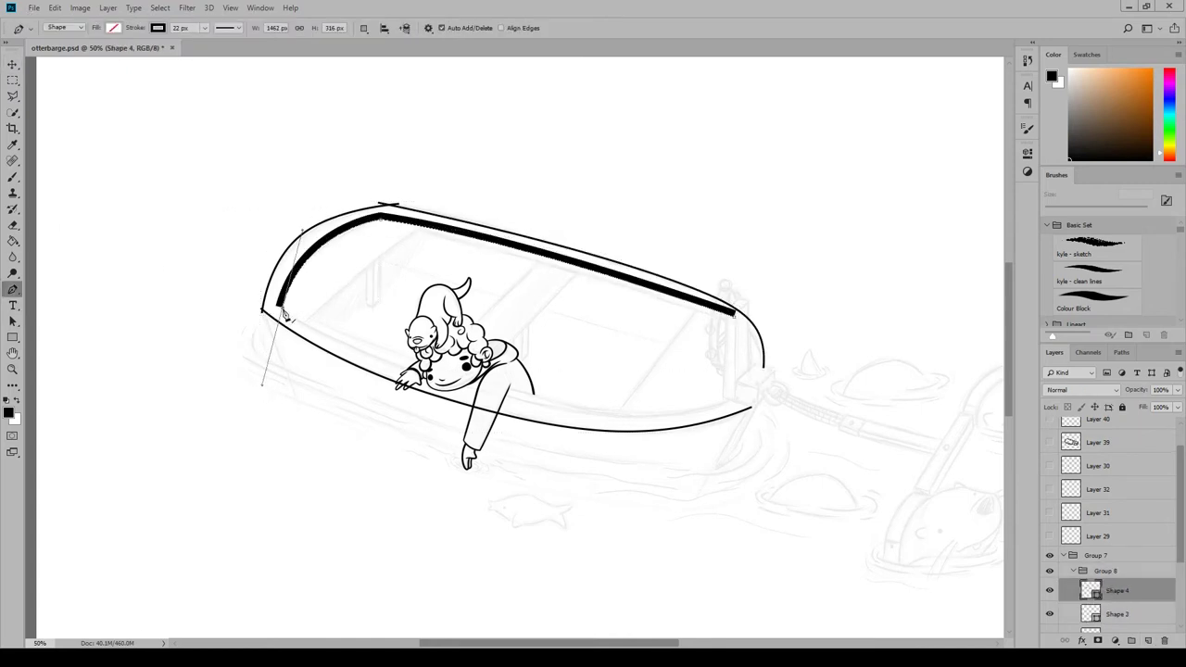
{"action": "left_click_drag", "start_coordinate": [734, 400], "coordinate": [923, 335]}
{"action": "left_click", "coordinate": [227, 27]}
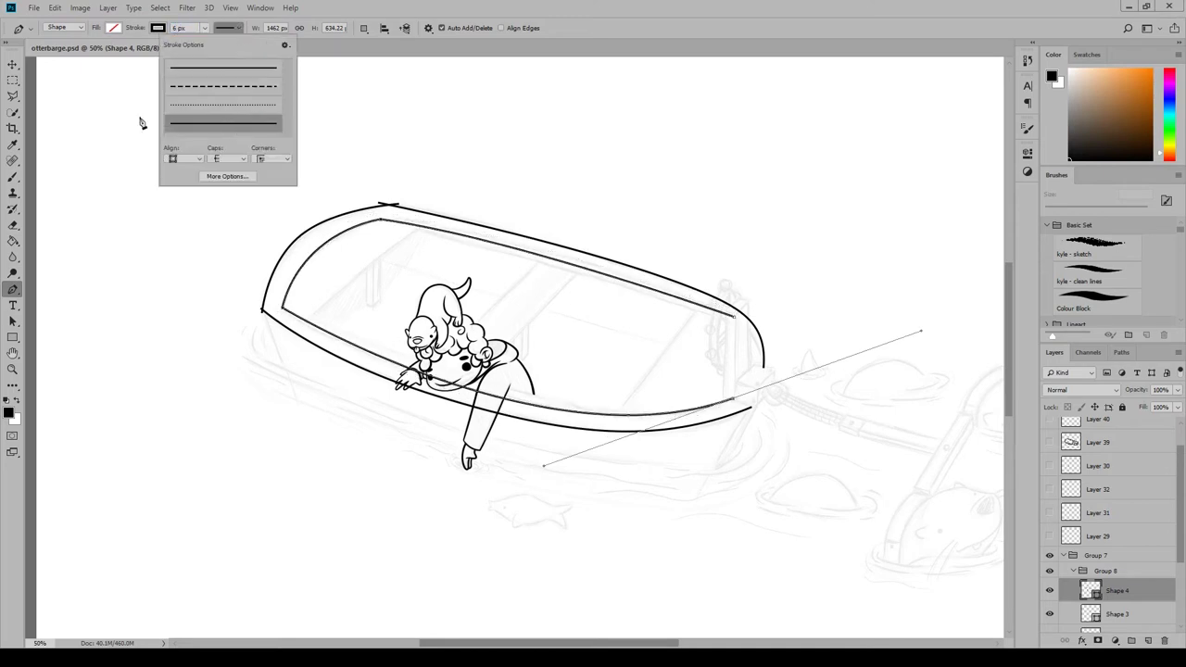
Rasterize the four boat rim shapes in Group 8 and merge them into one layer
{"action": "key", "text": "v"}
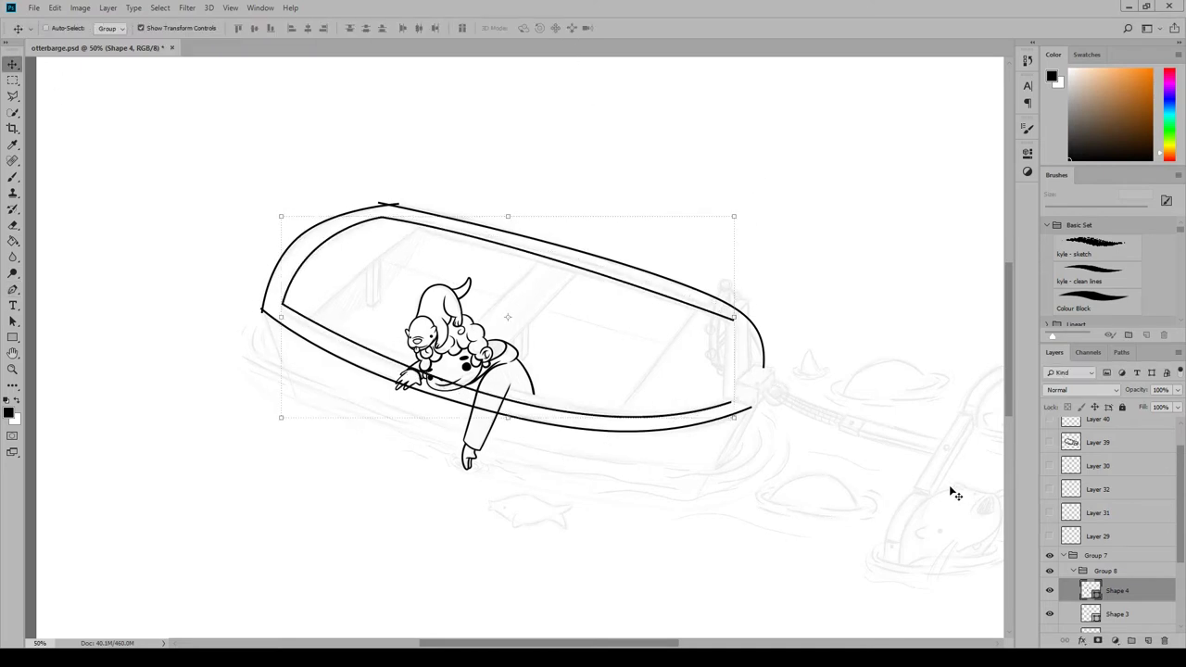
{"action": "right_click", "coordinate": [1127, 613]}
{"action": "left_click", "coordinate": [1112, 282]}
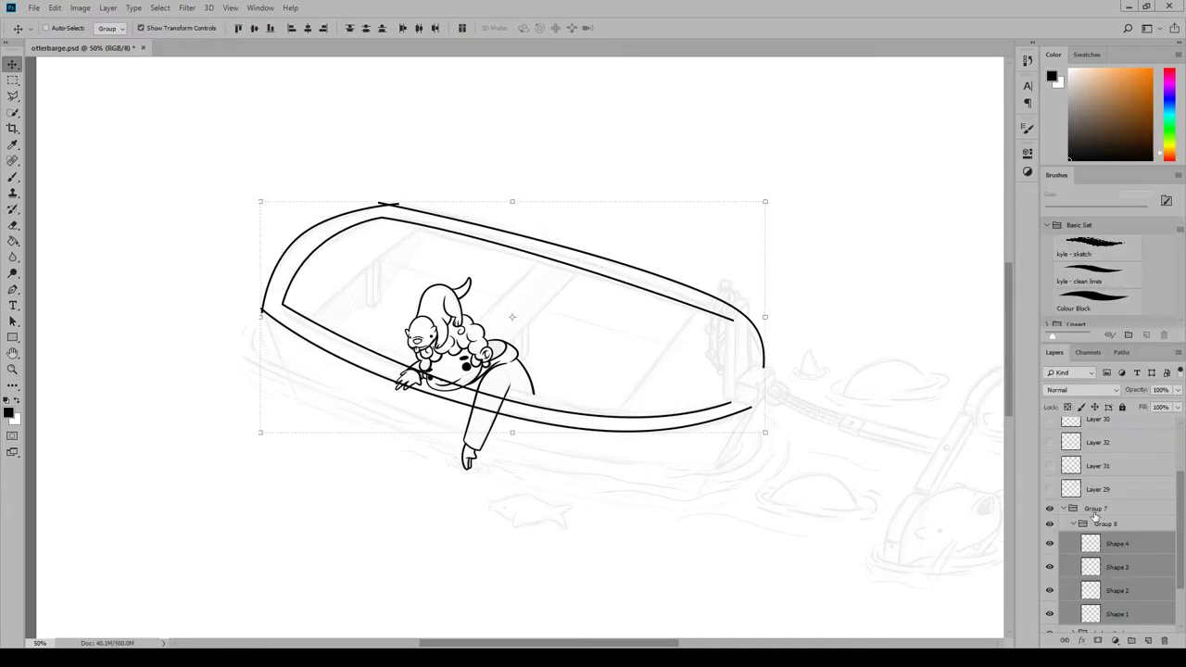
{"action": "key", "text": "ctrl+e"}
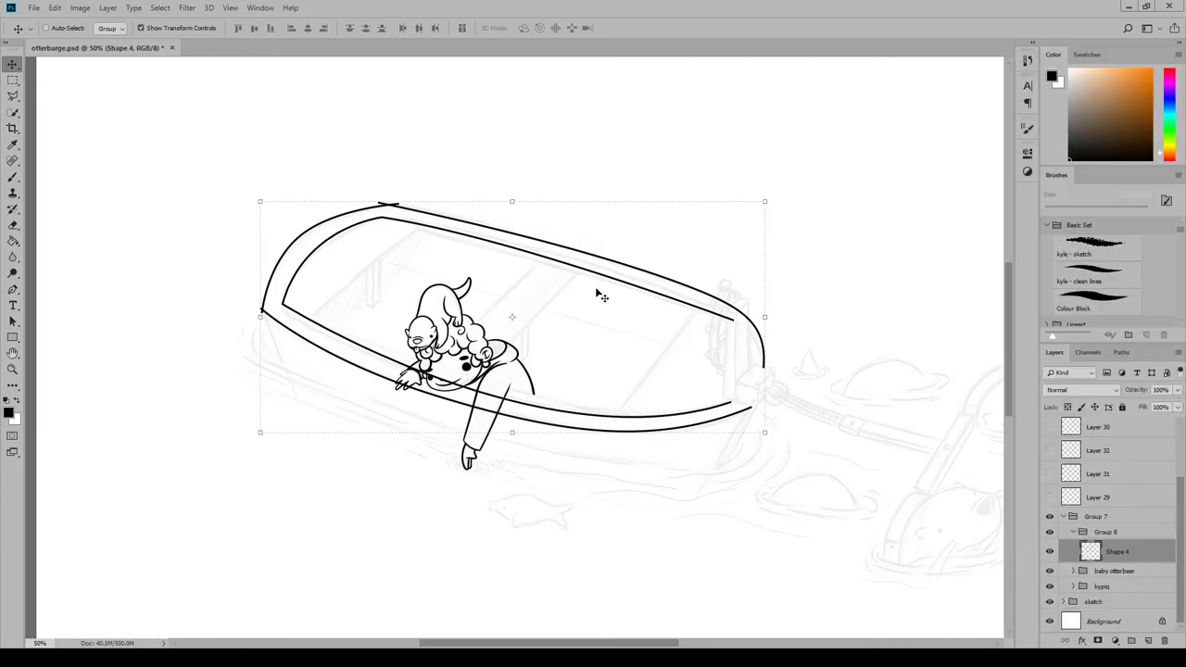
Erase the overshooting line ends where the outer rim curves meet at the boat's far upper corner
{"action": "key", "text": "ctrl+plus"}
{"action": "key", "text": "ctrl+plus"}
{"action": "key", "text": "ctrl+plus"}
{"action": "key", "text": "e"}
{"action": "scroll", "coordinate": [478, 201], "scroll_direction": "up", "scroll_amount": 5}
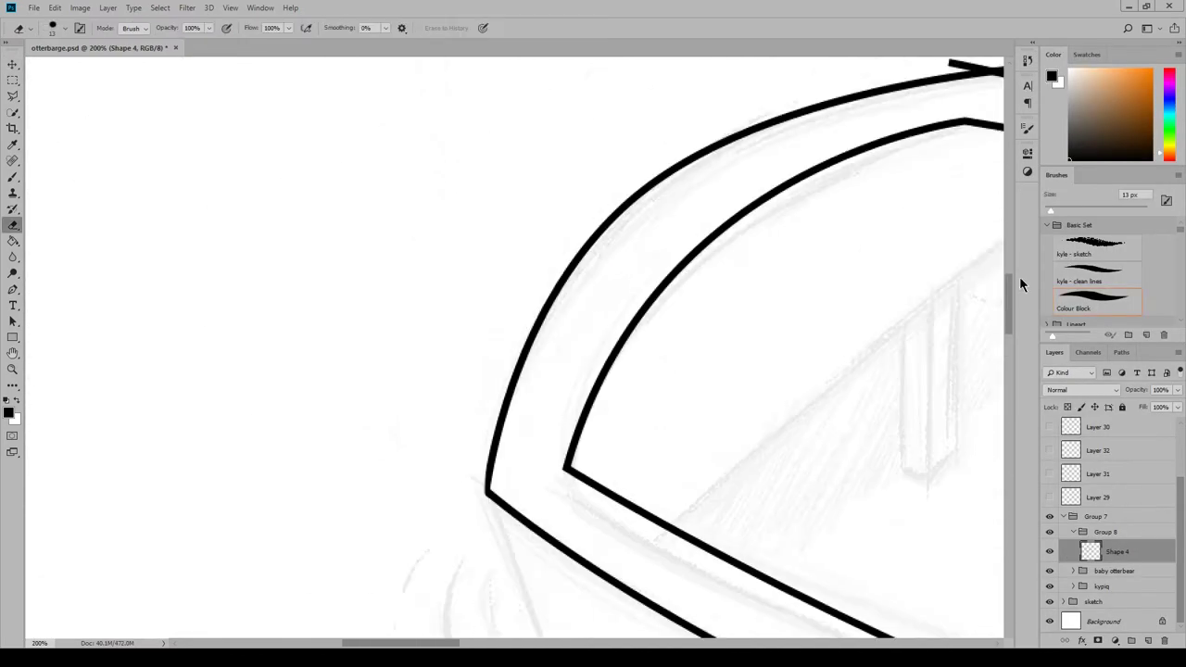
{"action": "scroll", "coordinate": [478, 278], "scroll_direction": "right", "scroll_amount": 8}
{"action": "scroll", "coordinate": [479, 278], "scroll_direction": "up", "scroll_amount": 3}
{"action": "scroll", "coordinate": [478, 346], "scroll_direction": "left", "scroll_amount": 3}
{"action": "left_click_drag", "start_coordinate": [505, 345], "coordinate": [479, 346]}
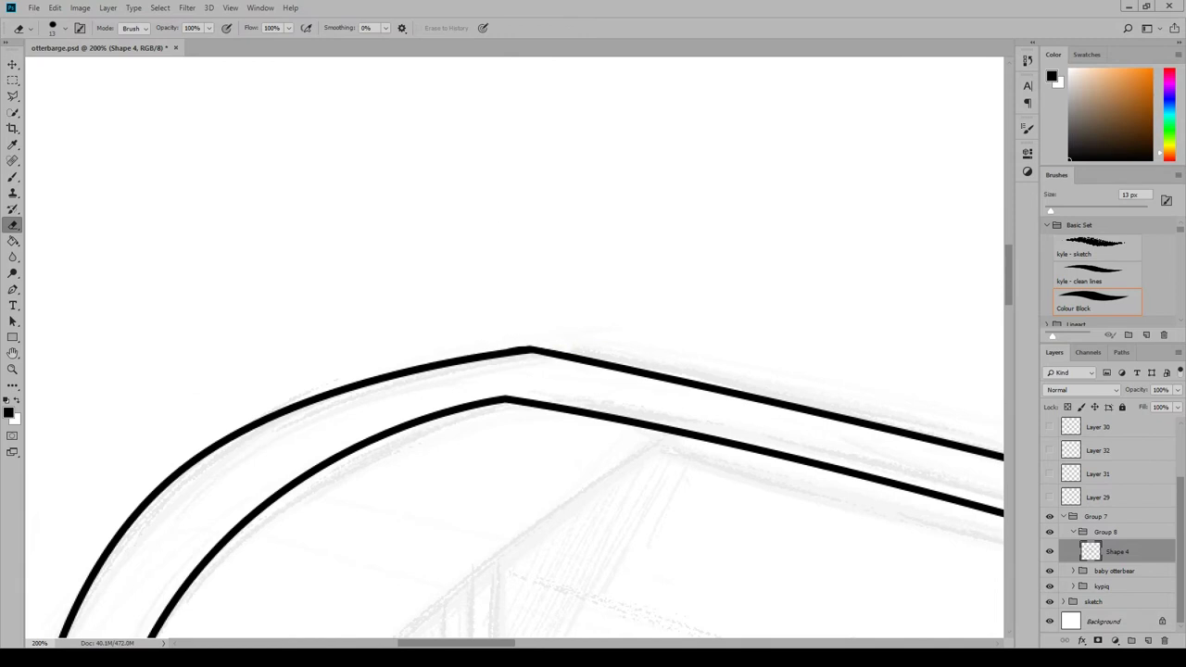
Erase the section of the outer rim line that crosses the sketched mooring post
{"action": "scroll", "coordinate": [519, 264], "scroll_direction": "down", "scroll_amount": 5}
{"action": "scroll", "coordinate": [519, 264], "scroll_direction": "right", "scroll_amount": 8}
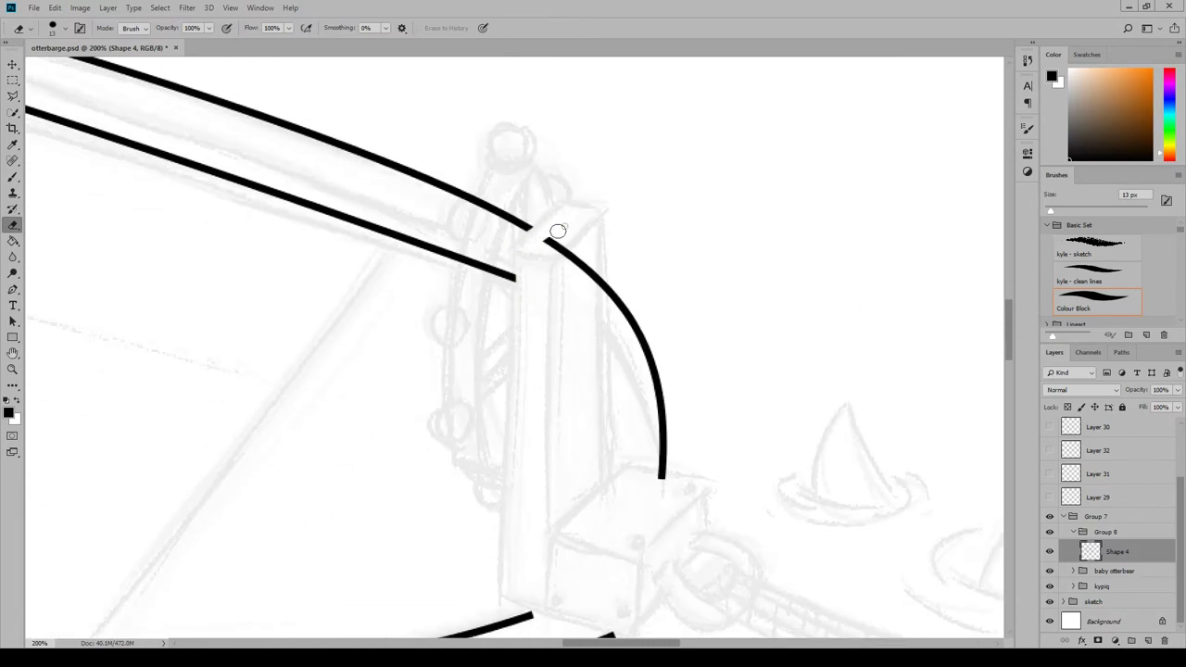
{"action": "scroll", "coordinate": [631, 401], "scroll_direction": "up", "scroll_amount": 3}
{"action": "scroll", "coordinate": [931, 321], "scroll_direction": "down", "scroll_amount": 6}
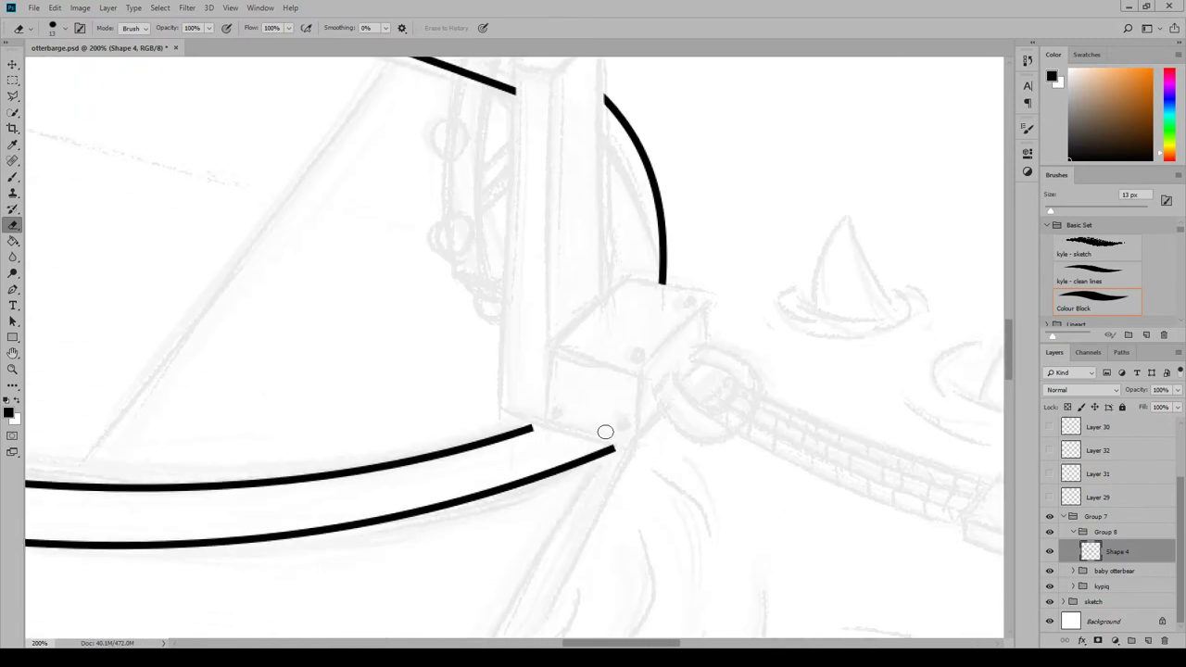
With a 33 px eraser, remove the rim lines crossing the figure's leg, face, arm and hand
{"action": "scroll", "coordinate": [519, 426], "scroll_direction": "left", "scroll_amount": 9}
{"action": "key", "text": "bracketright"}
{"action": "key", "text": "bracketright"}
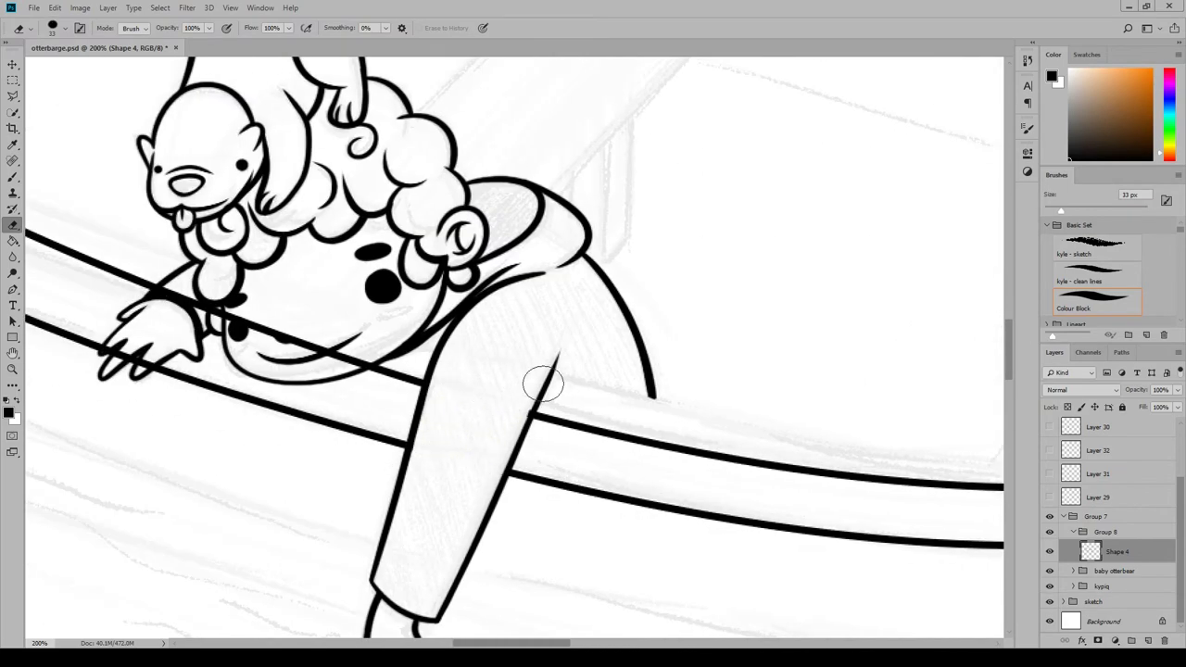
{"action": "scroll", "coordinate": [519, 445], "scroll_direction": "left", "scroll_amount": 2}
{"action": "mouse_move", "coordinate": [385, 315]}
{"action": "left_mouse_down"}
{"action": "mouse_move", "coordinate": [513, 354]}
{"action": "mouse_move", "coordinate": [565, 350]}
{"action": "left_mouse_up"}
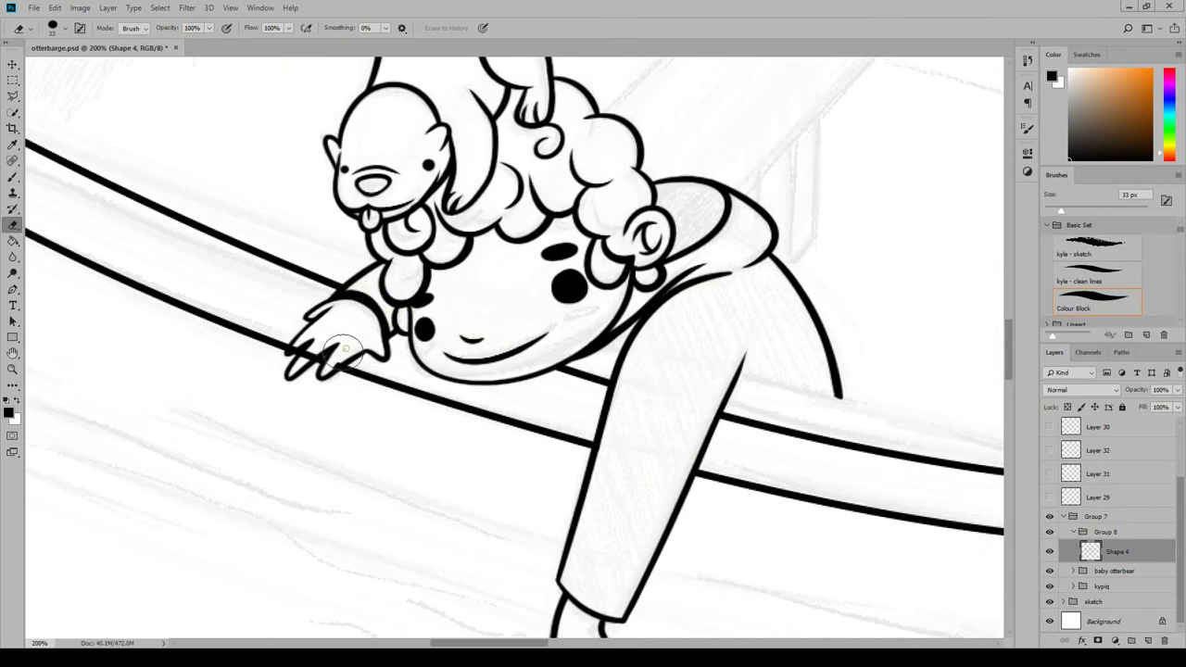
{"action": "scroll", "coordinate": [1012, 315], "scroll_direction": "up", "scroll_amount": 5}
{"action": "key", "text": "ctrl+minus"}
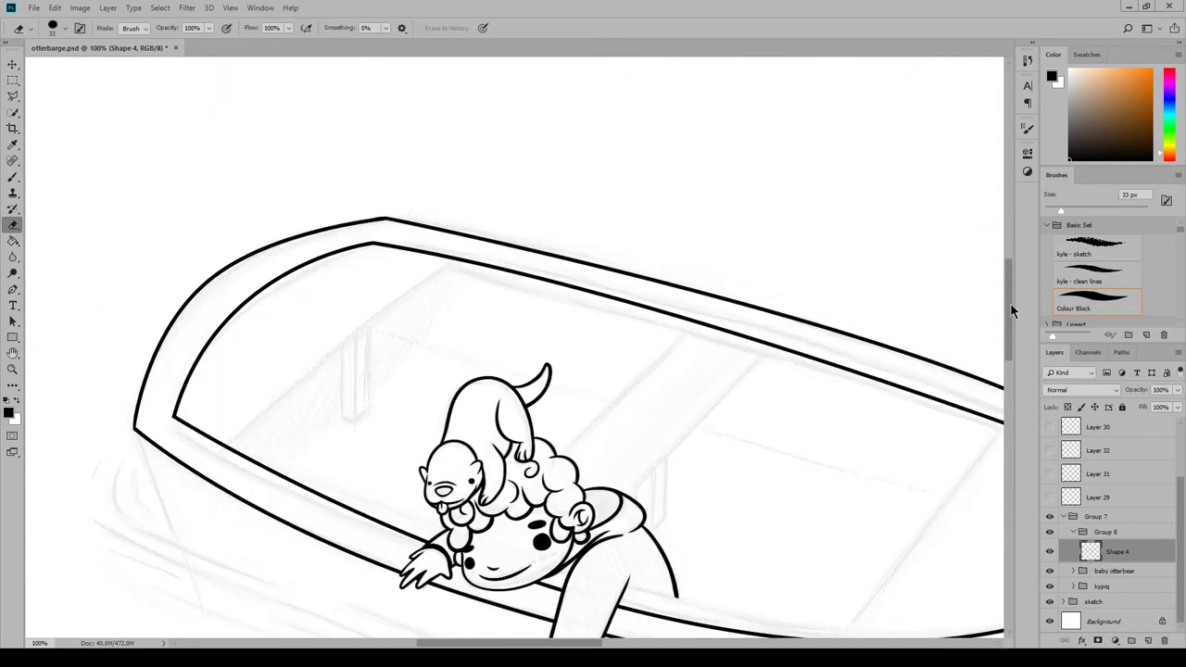
On a new layer, draw straight edges for the bow seat and both sides of the middle bench, trimmed to the rim and figure
{"action": "scroll", "coordinate": [970, 344], "scroll_direction": "down", "scroll_amount": 3}
{"action": "scroll", "coordinate": [1001, 306], "scroll_direction": "up", "scroll_amount": 2}
{"action": "left_click", "coordinate": [1146, 641]}
{"action": "left_click", "coordinate": [464, 233]}
{"action": "left_click", "coordinate": [218, 441], "text": "shift"}
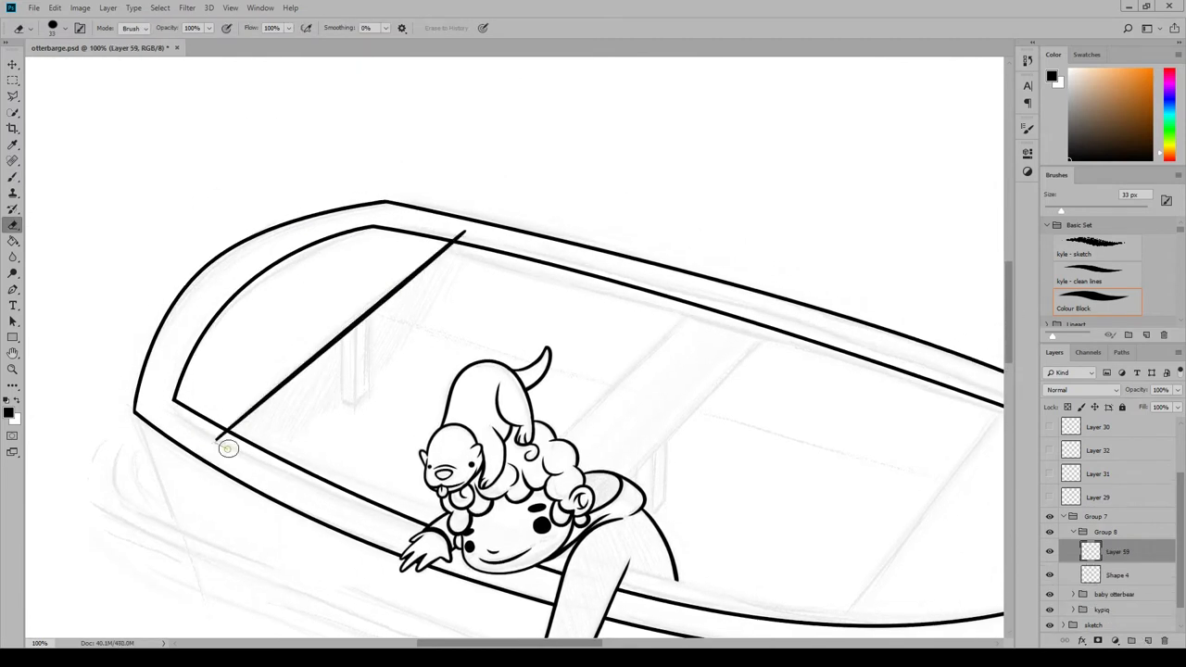
{"action": "left_click", "coordinate": [702, 306]}
{"action": "left_click", "coordinate": [539, 461], "text": "shift"}
{"action": "left_click", "coordinate": [796, 315]}
{"action": "left_click", "coordinate": [604, 499], "text": "shift"}
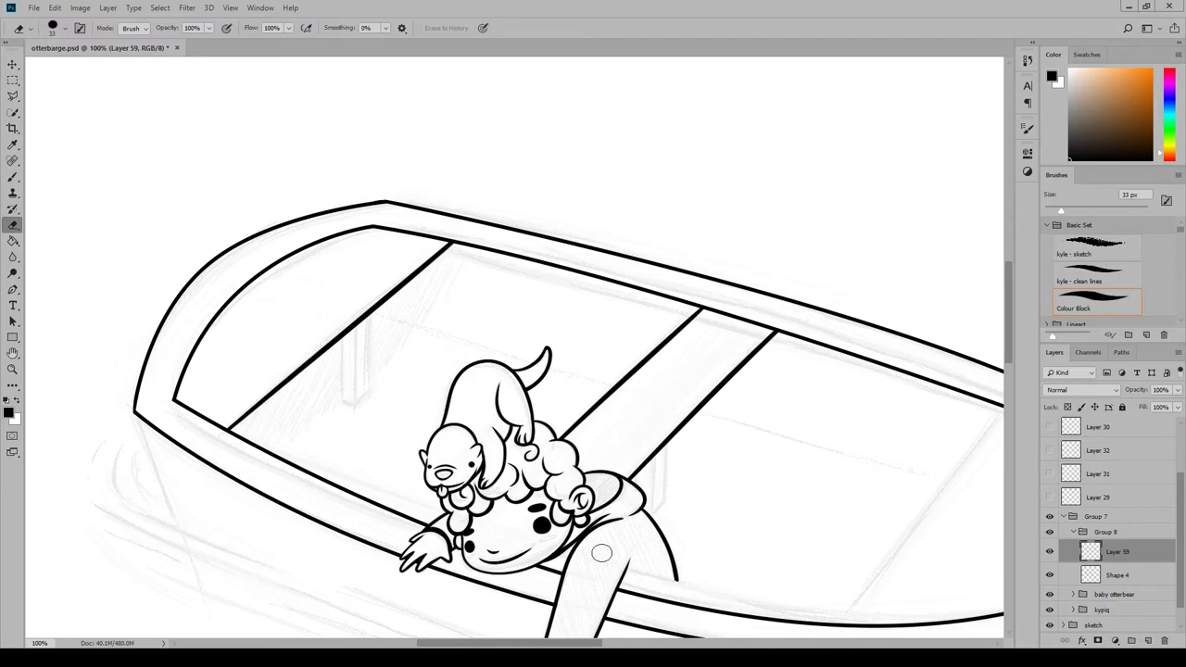
Draw the straight edge of the seat nearest the mooring post with an 18 px brush and trim its overshooting ends
{"action": "key", "text": "b"}
{"action": "scroll", "coordinate": [519, 353], "scroll_direction": "right", "scroll_amount": 5}
{"action": "scroll", "coordinate": [519, 352], "scroll_direction": "down", "scroll_amount": 3}
{"action": "left_click", "coordinate": [468, 525]}
{"action": "left_click", "coordinate": [668, 289], "text": "shift"}
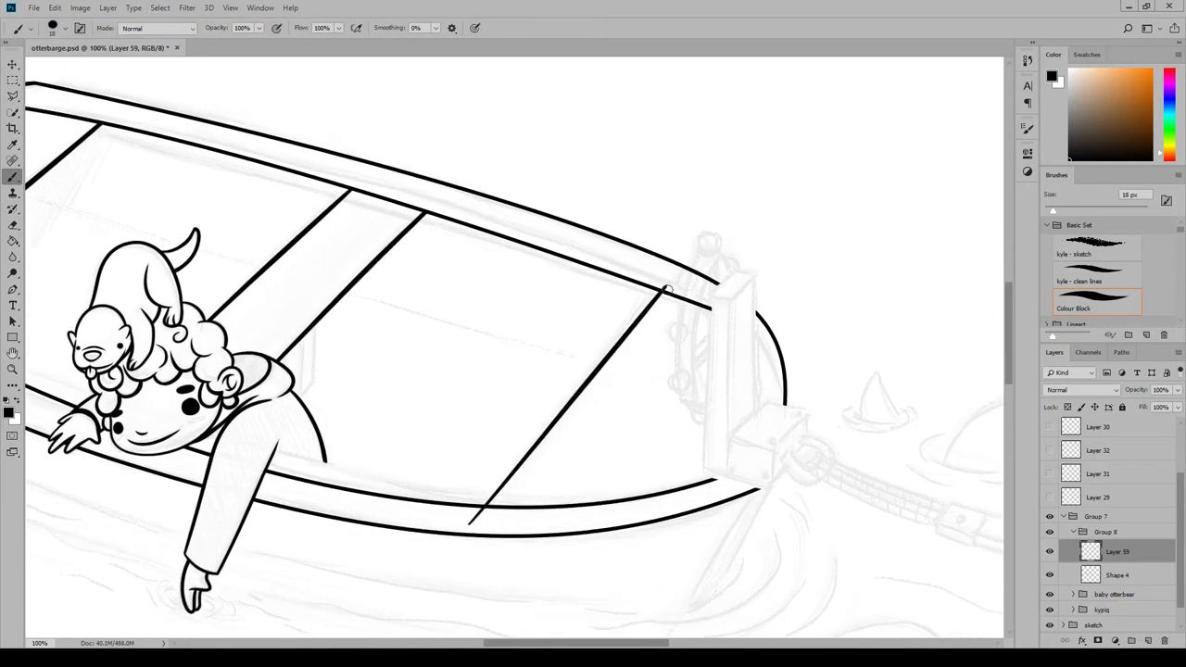
{"action": "key", "text": "e"}
{"action": "left_click", "coordinate": [481, 512]}
{"action": "left_click", "coordinate": [17, 175]}
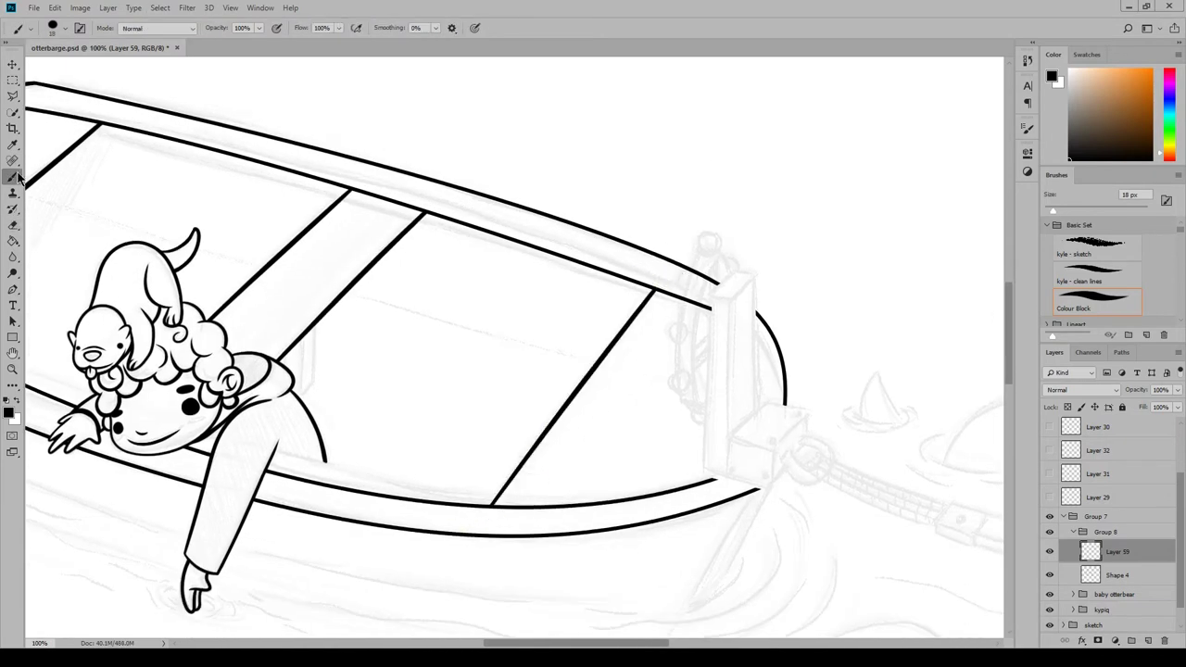
On a new layer, draw the hull's slanted end line from the rim's outer left corner down to the water
{"action": "scroll", "coordinate": [937, 333], "scroll_direction": "down", "scroll_amount": 1}
{"action": "scroll", "coordinate": [543, 490], "scroll_direction": "left", "scroll_amount": 5}
{"action": "scroll", "coordinate": [252, 330], "scroll_direction": "up", "scroll_amount": 3}
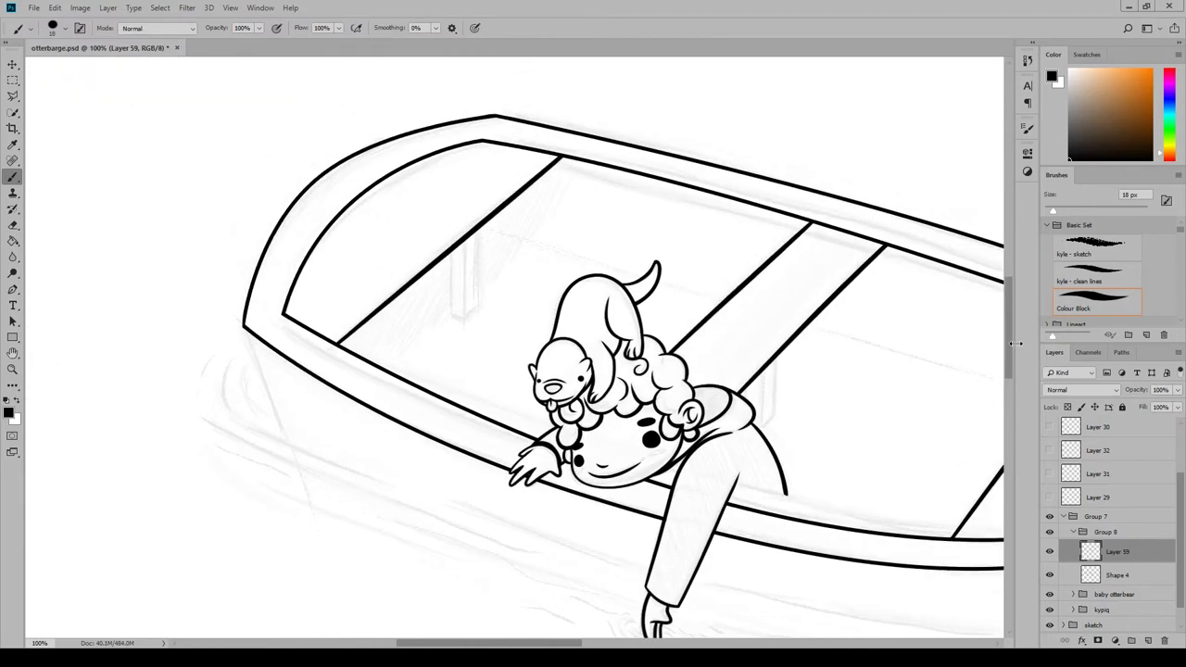
{"action": "key", "text": "ctrl+shift+alt+n"}
{"action": "left_click_drag", "start_coordinate": [244, 317], "coordinate": [308, 517]}
{"action": "key", "text": "e"}
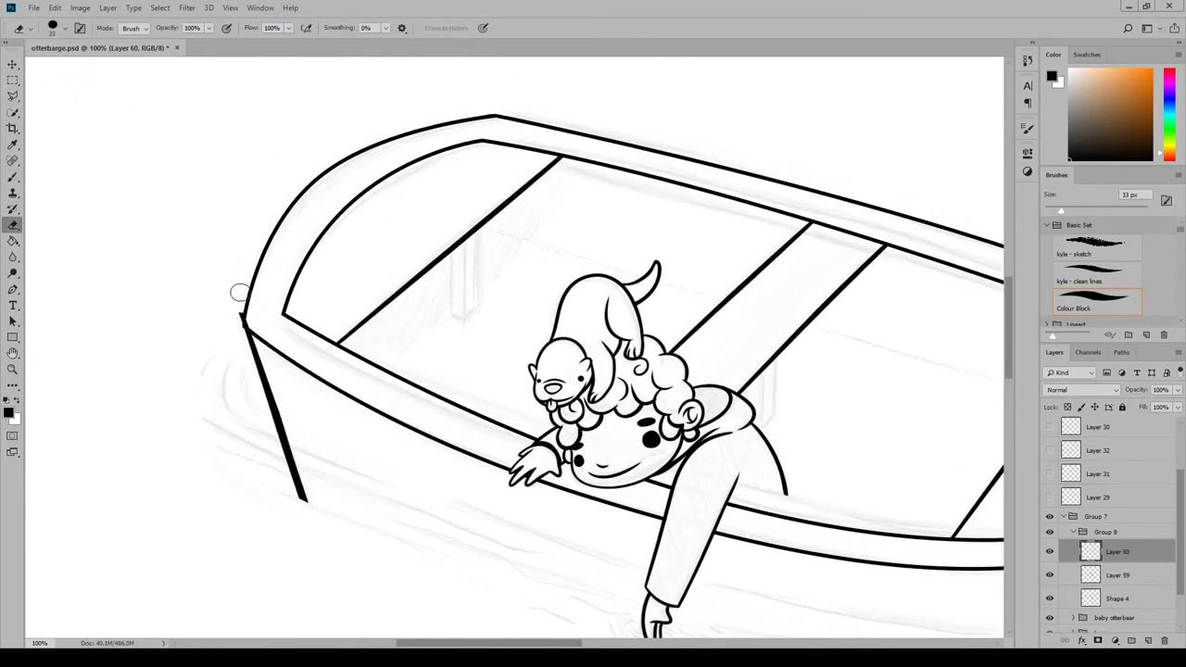
{"action": "key", "text": "ctrl+equal"}
{"action": "scroll", "coordinate": [370, 324], "scroll_direction": "left", "scroll_amount": 4}
{"action": "key", "text": "b"}
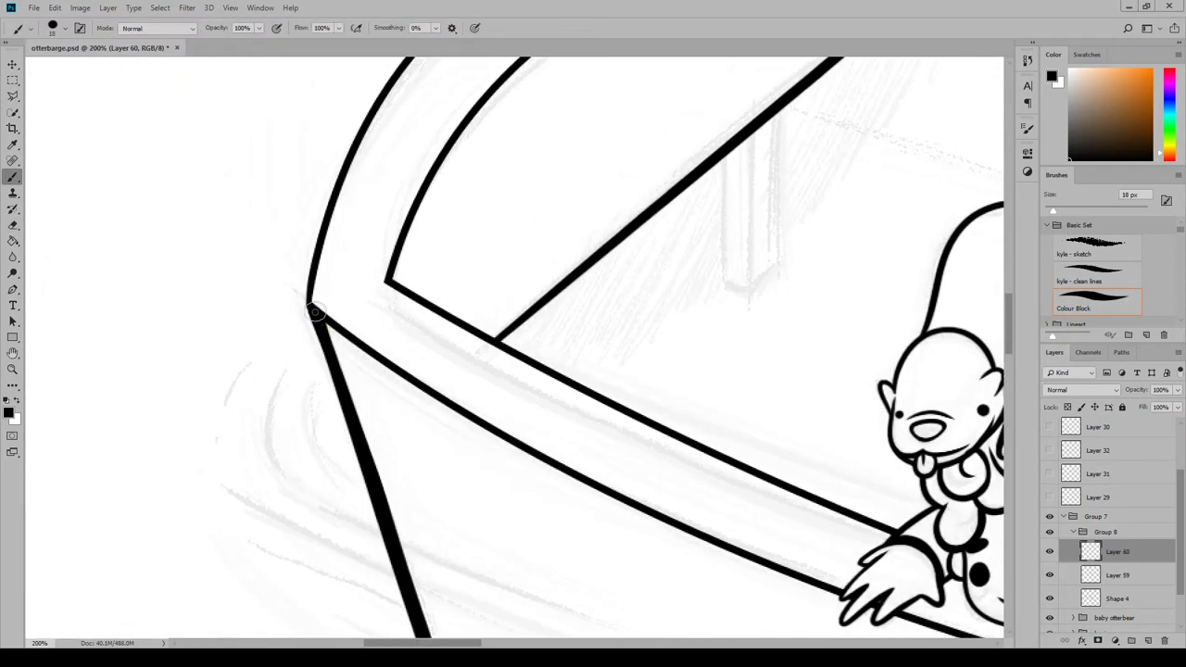
Thicken the outer and inner rim curves at the boat's rounded left end with tapering 18 px brush strokes
{"action": "mouse_move", "coordinate": [315, 311]}
{"action": "left_mouse_down"}
{"action": "mouse_move", "coordinate": [334, 203]}
{"action": "mouse_move", "coordinate": [378, 113]}
{"action": "left_mouse_up"}
{"action": "scroll", "coordinate": [378, 113], "scroll_direction": "up", "scroll_amount": 3}
{"action": "left_click_drag", "start_coordinate": [387, 326], "coordinate": [577, 169]}
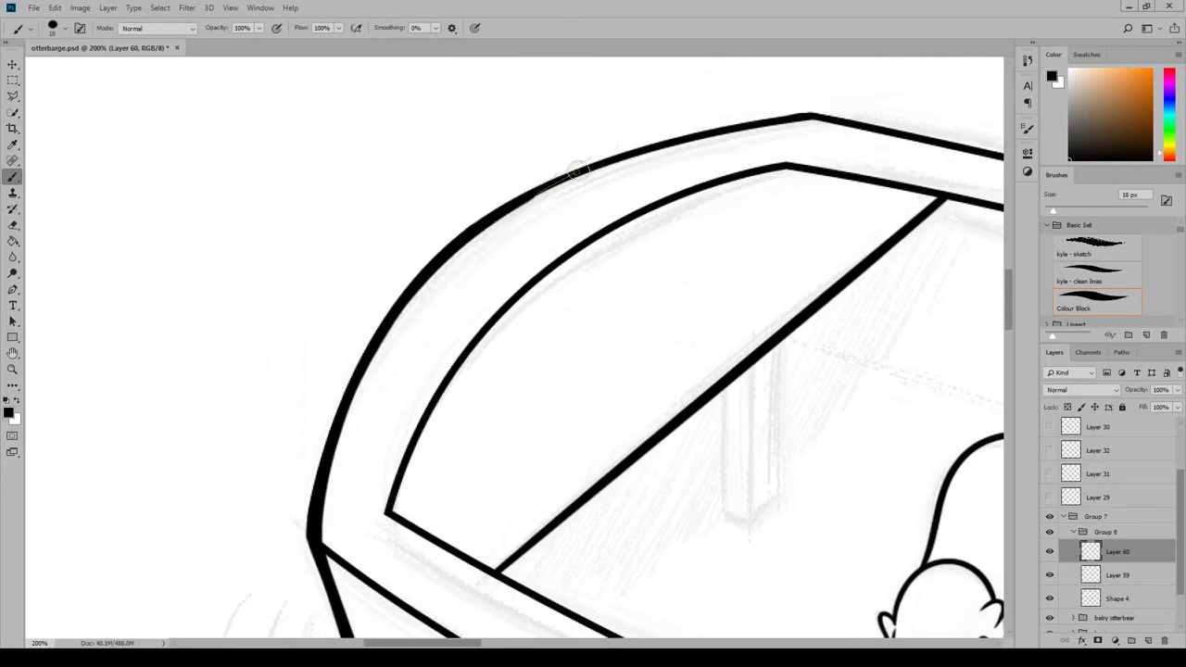
{"action": "key", "text": "ctrl+z"}
{"action": "left_click_drag", "start_coordinate": [389, 516], "coordinate": [475, 350]}
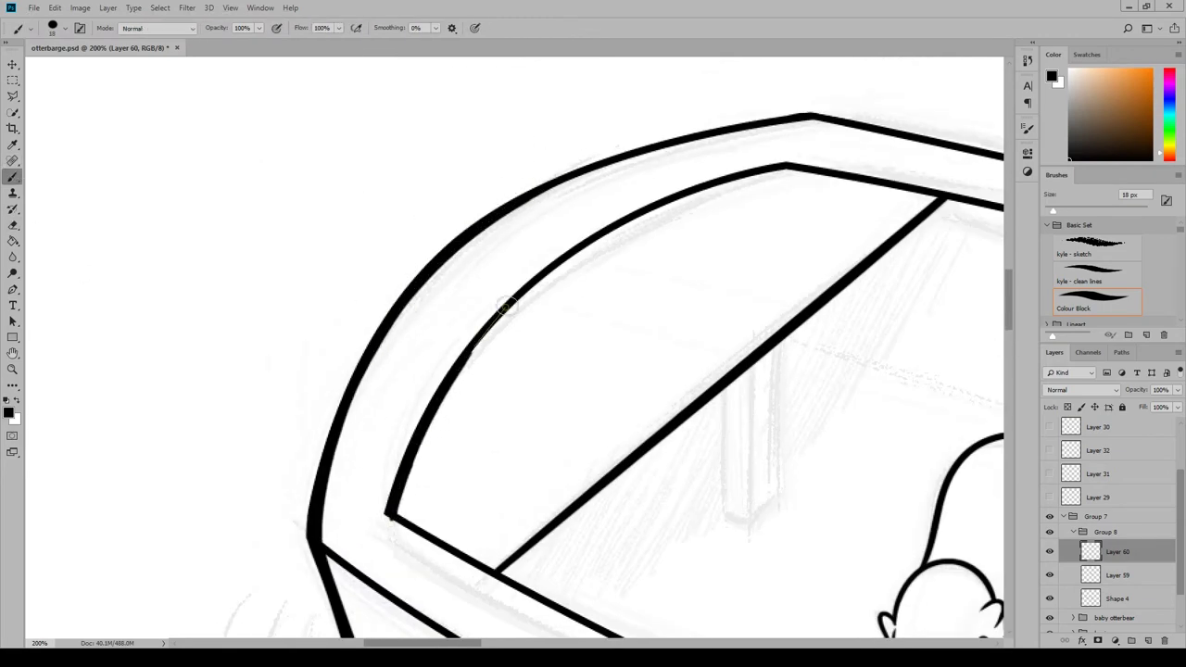
{"action": "left_click_drag", "start_coordinate": [508, 306], "coordinate": [525, 293]}
{"action": "key", "text": "e"}
{"action": "key", "text": "b"}
On a new layer, ink the support post beneath the bow seat and erase its overshooting line ends
{"action": "scroll", "coordinate": [593, 352], "scroll_direction": "down", "scroll_amount": 5}
{"action": "scroll", "coordinate": [593, 352], "scroll_direction": "up", "scroll_amount": 4}
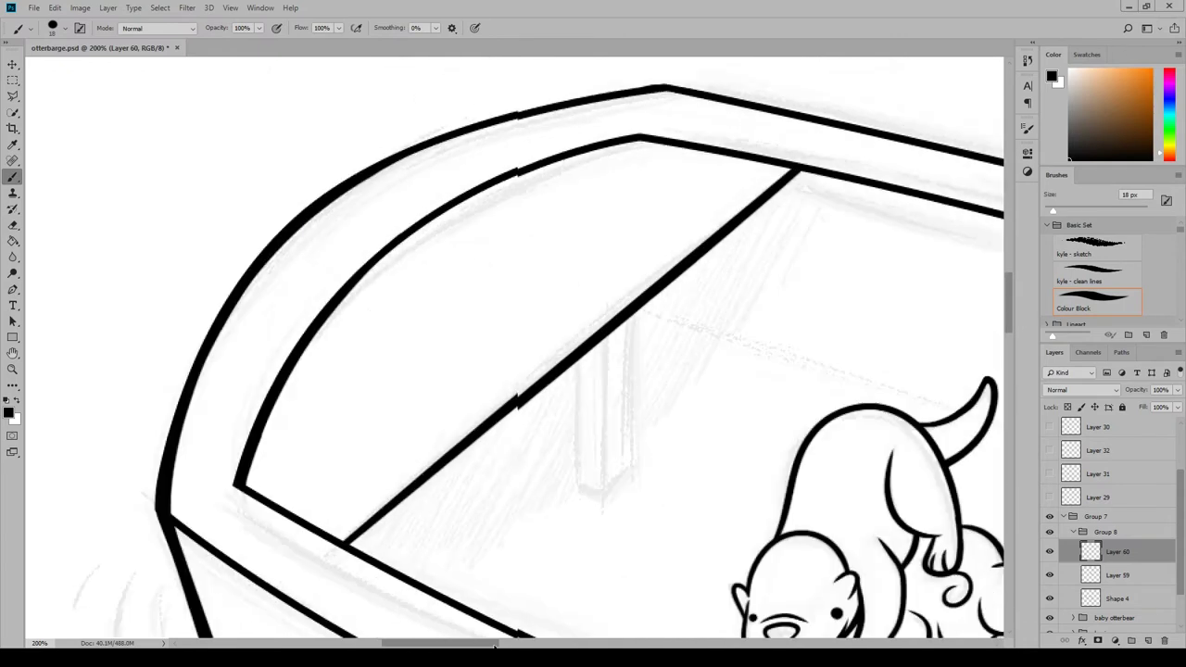
{"action": "scroll", "coordinate": [416, 424], "scroll_direction": "right", "scroll_amount": 4}
{"action": "key", "text": "ctrl+shift+alt+n"}
{"action": "left_click_drag", "start_coordinate": [444, 280], "coordinate": [441, 492]}
{"action": "mouse_move", "coordinate": [416, 301]}
{"action": "left_mouse_down"}
{"action": "mouse_move", "coordinate": [416, 500]}
{"action": "mouse_move", "coordinate": [449, 465]}
{"action": "left_mouse_up"}
{"action": "left_click_drag", "start_coordinate": [380, 492], "coordinate": [388, 354]}
{"action": "key", "text": "e"}
{"action": "mouse_move", "coordinate": [417, 519]}
{"action": "left_mouse_down"}
{"action": "mouse_move", "coordinate": [398, 504]}
{"action": "mouse_move", "coordinate": [455, 479]}
{"action": "left_mouse_up"}
{"action": "left_click_drag", "start_coordinate": [449, 288], "coordinate": [370, 352]}
{"action": "key", "text": "b"}
Duplicate the seat support post and place the copy beneath the middle bench, behind the figure
{"action": "scroll", "coordinate": [466, 226], "scroll_direction": "right", "scroll_amount": 5}
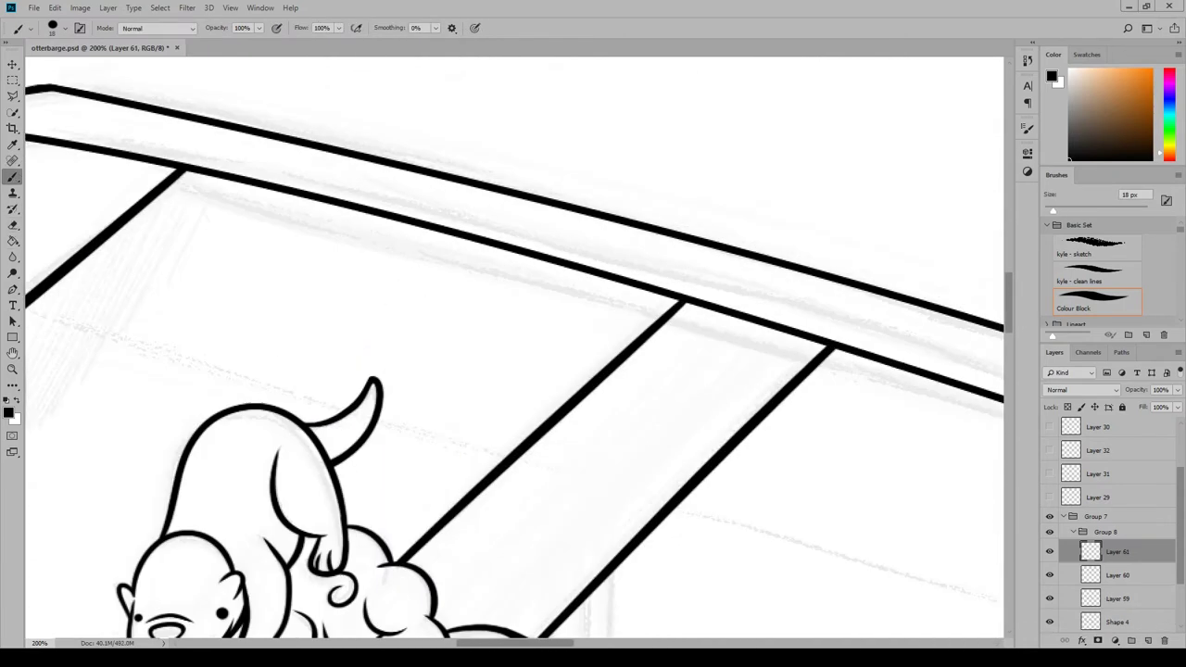
{"action": "mouse_move", "coordinate": [1012, 306]}
{"action": "left_mouse_down"}
{"action": "mouse_move", "coordinate": [1019, 346]}
{"action": "mouse_move", "coordinate": [1012, 296]}
{"action": "mouse_move", "coordinate": [1009, 319]}
{"action": "left_mouse_up"}
{"action": "scroll", "coordinate": [1009, 320], "scroll_direction": "left", "scroll_amount": 3}
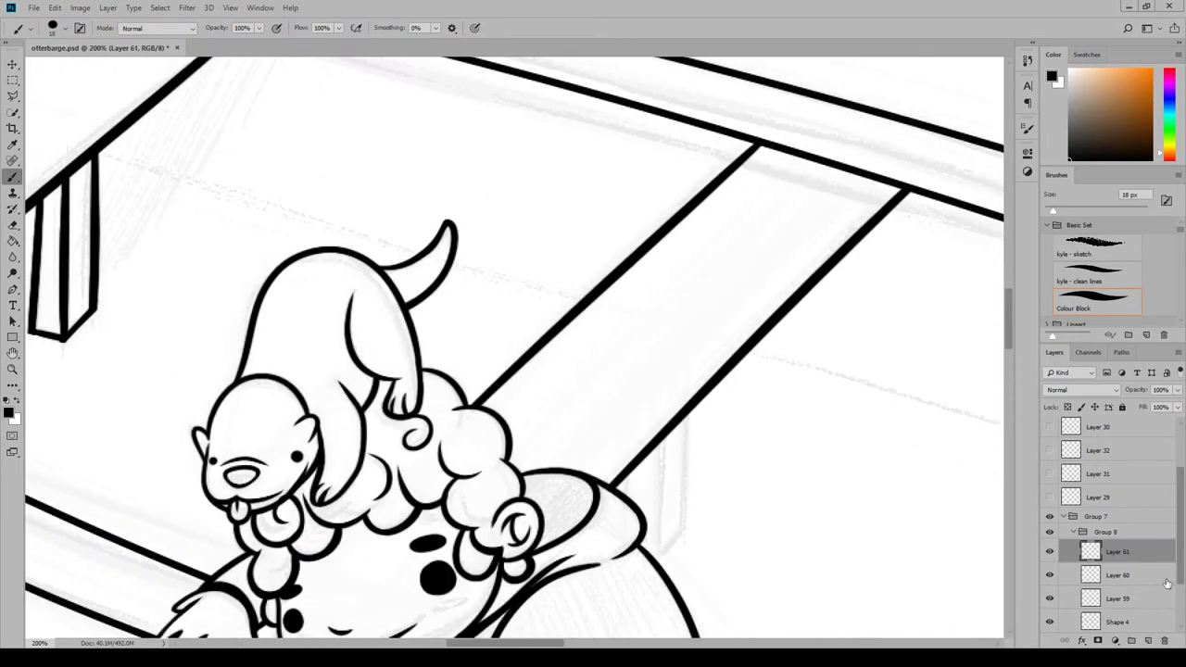
{"action": "key", "text": "v"}
{"action": "key", "text": "ctrl+j"}
{"action": "mouse_move", "coordinate": [81, 180]}
{"action": "left_mouse_down"}
{"action": "mouse_move", "coordinate": [668, 398]}
{"action": "mouse_move", "coordinate": [625, 547]}
{"action": "left_mouse_up"}
{"action": "key", "text": "e"}
On a new layer, draw the slanted base line joining the two near rim ends beneath the mooring post
{"action": "left_click_drag", "start_coordinate": [547, 643], "coordinate": [663, 642]}
{"action": "key", "text": "b"}
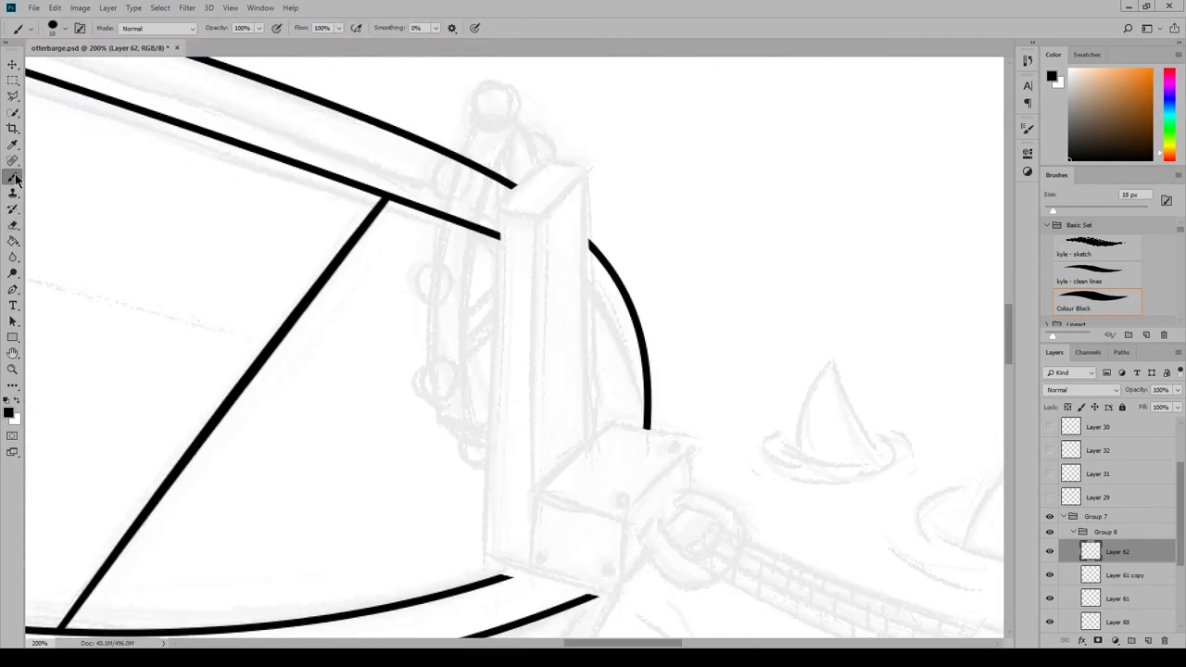
{"action": "key", "text": "ctrl+shift+alt+n"}
{"action": "left_click_drag", "start_coordinate": [612, 498], "coordinate": [473, 457]}
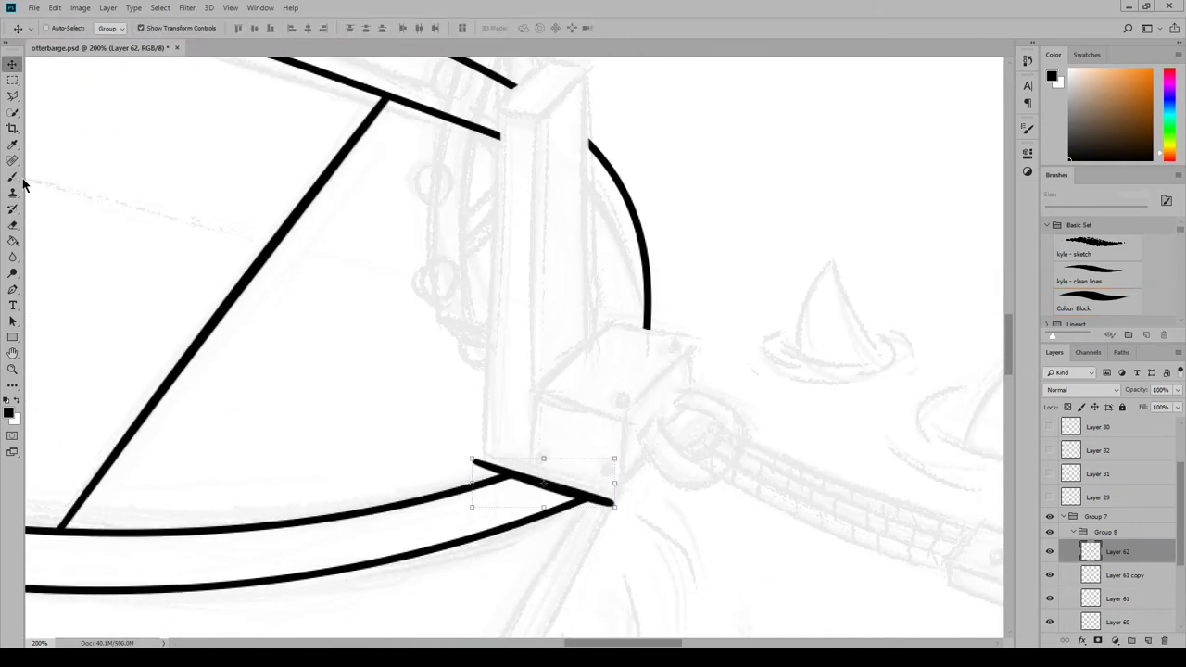
{"action": "scroll", "coordinate": [422, 382], "scroll_direction": "up", "scroll_amount": 2}
{"action": "left_click_drag", "start_coordinate": [484, 524], "coordinate": [499, 144]}
{"action": "key", "text": "ctrl+z"}
Ink the edges of the rectangular block at the mooring post's foot, covering its top, front and side faces
{"action": "mouse_move", "coordinate": [532, 452]}
{"action": "left_mouse_down"}
{"action": "mouse_move", "coordinate": [626, 367]}
{"action": "mouse_move", "coordinate": [635, 475]}
{"action": "left_mouse_up"}
{"action": "left_click_drag", "start_coordinate": [596, 373], "coordinate": [697, 390]}
{"action": "left_click_drag", "start_coordinate": [621, 470], "coordinate": [623, 549]}
{"action": "left_click_drag", "start_coordinate": [712, 375], "coordinate": [611, 477]}
{"action": "left_click_drag", "start_coordinate": [691, 394], "coordinate": [691, 473]}
{"action": "left_click_drag", "start_coordinate": [704, 447], "coordinate": [621, 548]}
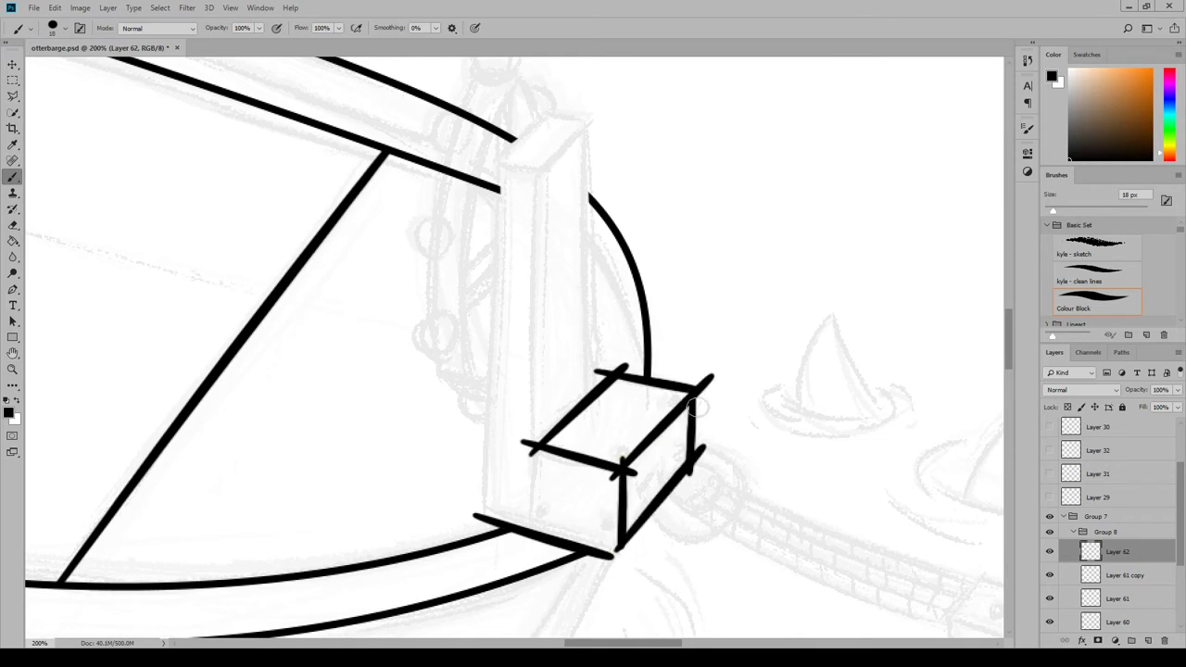
{"action": "left_click_drag", "start_coordinate": [533, 443], "coordinate": [526, 521]}
{"action": "left_click_drag", "start_coordinate": [523, 519], "coordinate": [626, 549]}
Erase the overshooting corner lines of the block with a 20 px eraser and thin its top front edge
{"action": "key", "text": "e"}
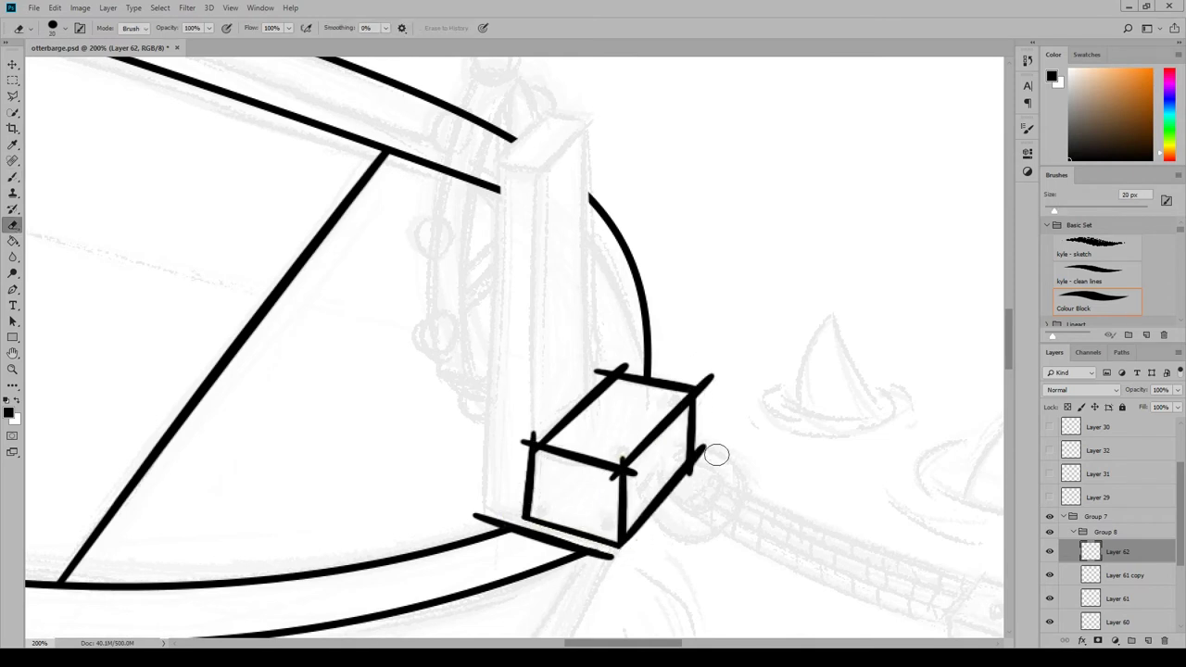
{"action": "left_click_drag", "start_coordinate": [563, 407], "coordinate": [526, 436]}
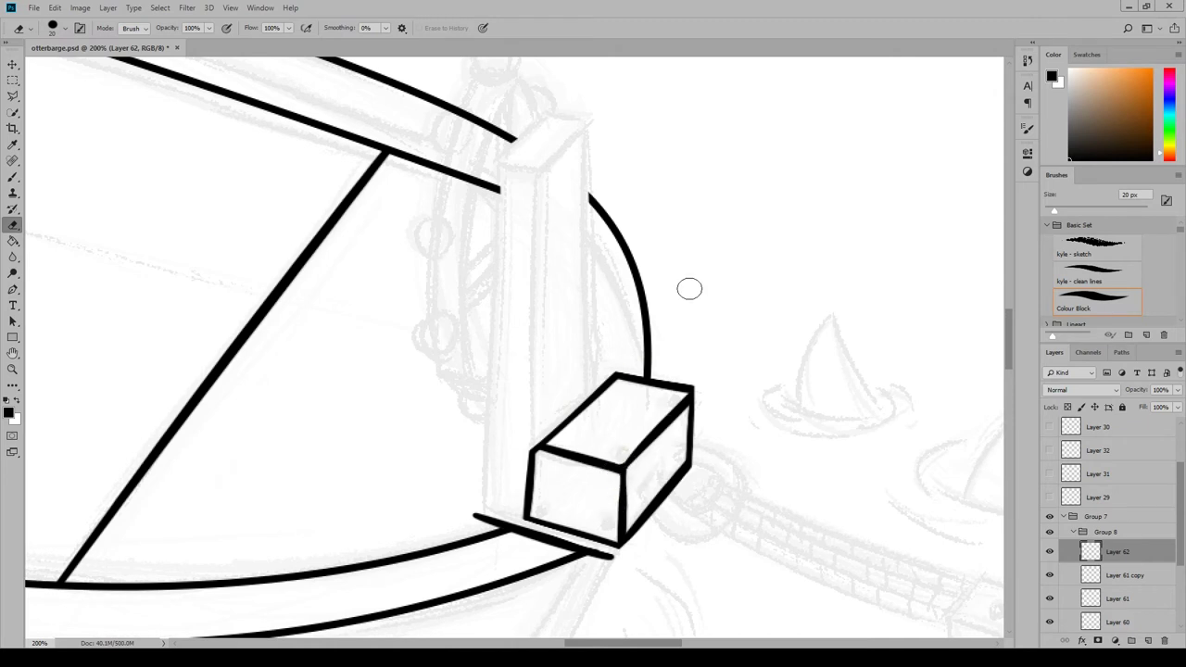
{"action": "key", "text": "b"}
{"action": "key", "text": "e"}
{"action": "left_click_drag", "start_coordinate": [619, 458], "coordinate": [535, 443]}
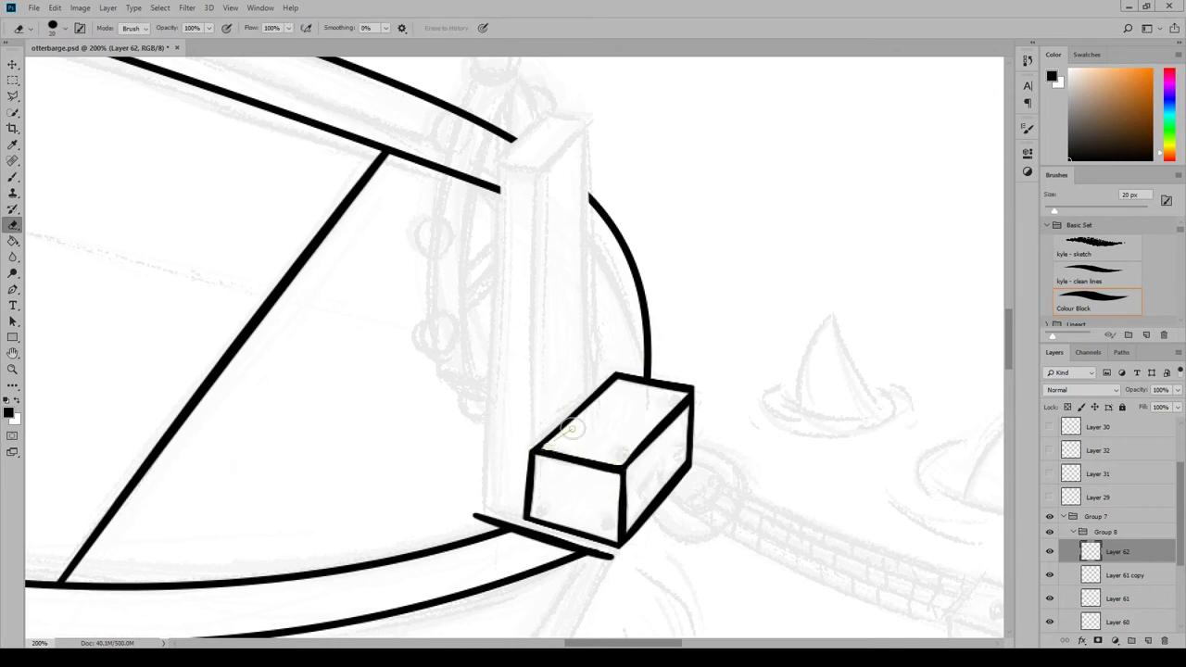
Draw the mooring post's middle vertical edge on a new layer and duplicate it twice for the left and right edges
{"action": "key", "text": "b"}
{"action": "left_click_drag", "start_coordinate": [537, 143], "coordinate": [528, 524]}
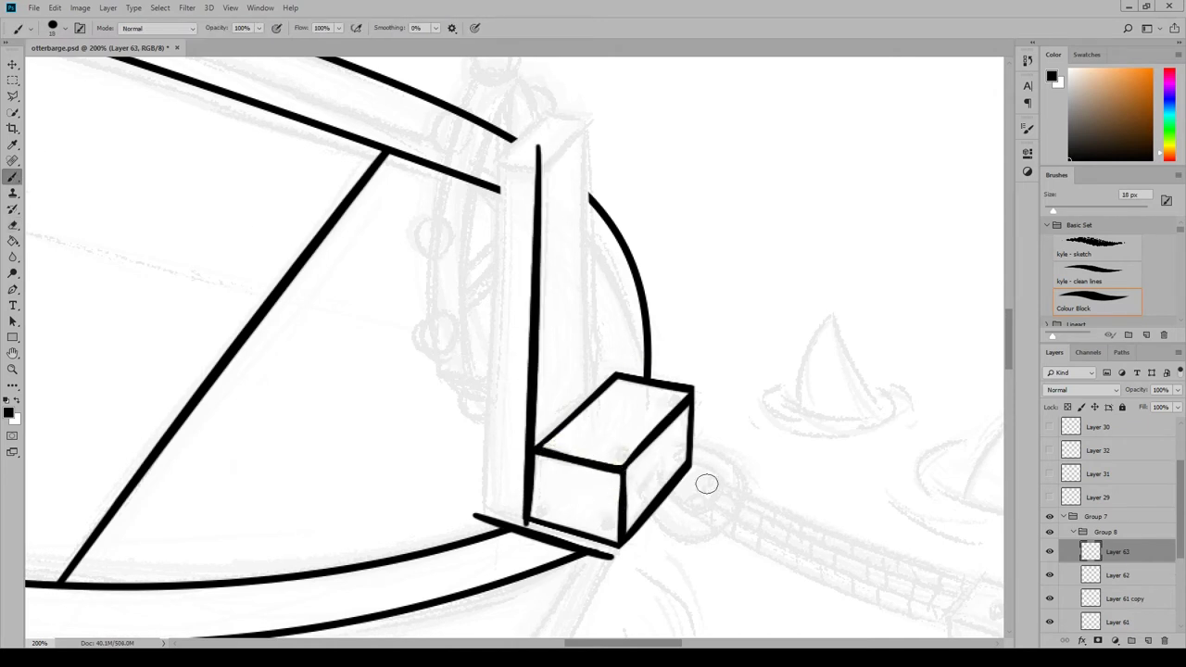
{"action": "key", "text": "ctrl+j"}
{"action": "key", "text": "v"}
{"action": "left_click_drag", "start_coordinate": [644, 301], "coordinate": [607, 303]}
{"action": "key", "text": "ctrl+alt+j"}
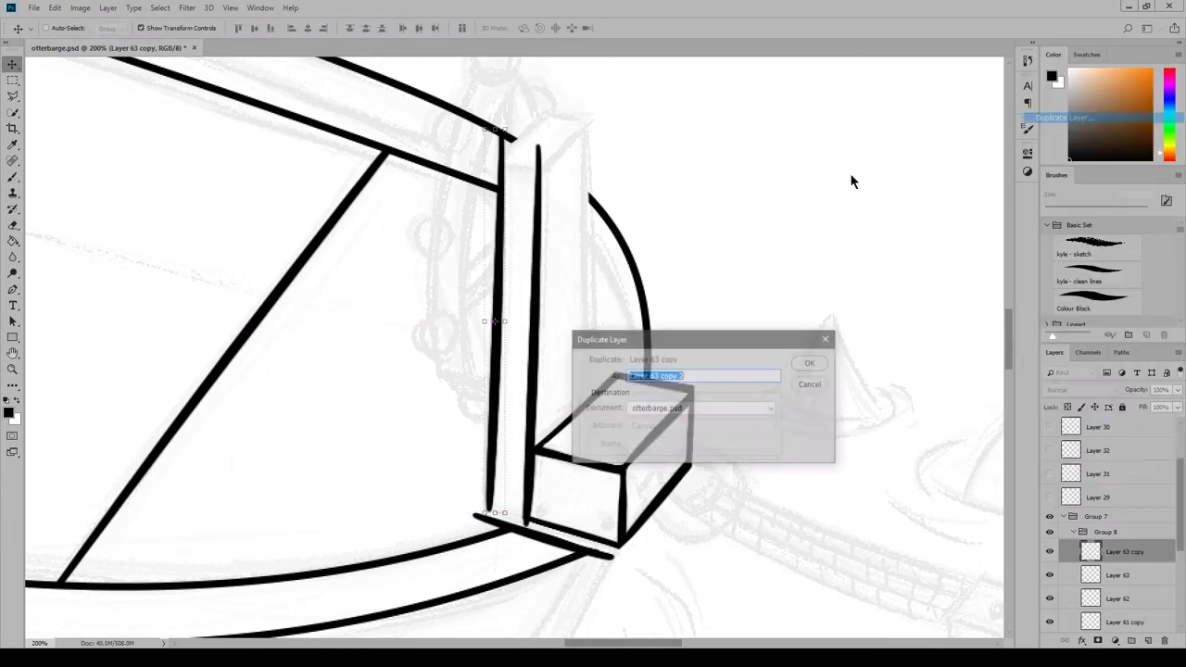
{"action": "key", "text": "Return"}
{"action": "mouse_move", "coordinate": [531, 438]}
{"action": "left_mouse_down"}
{"action": "mouse_move", "coordinate": [595, 370]}
{"action": "mouse_move", "coordinate": [583, 359]}
{"action": "mouse_move", "coordinate": [636, 294]}
{"action": "left_mouse_up"}
Merge the three mooring post edge layers into one and erase the excess line at their upper ends
{"action": "scroll", "coordinate": [635, 294], "scroll_direction": "up", "scroll_amount": 2}
{"action": "left_click", "coordinate": [1117, 599], "text": "shift"}
{"action": "right_click", "coordinate": [1117, 574]}
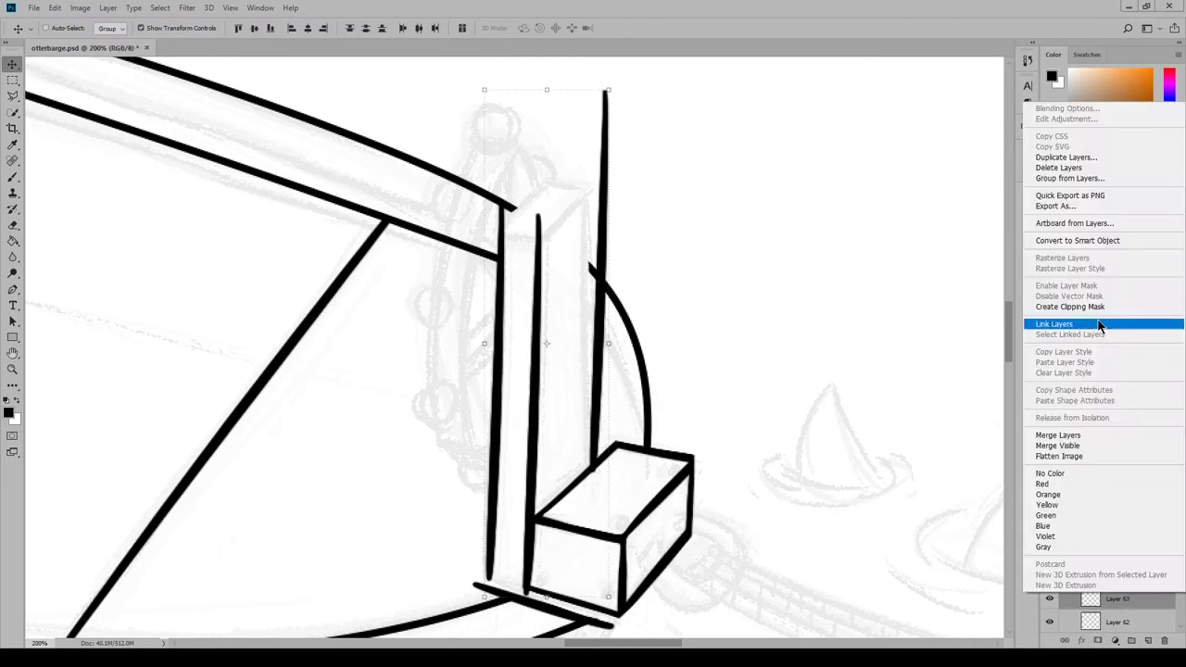
{"action": "left_click", "coordinate": [1020, 429]}
{"action": "key", "text": "e"}
{"action": "left_click_drag", "start_coordinate": [604, 89], "coordinate": [589, 173]}
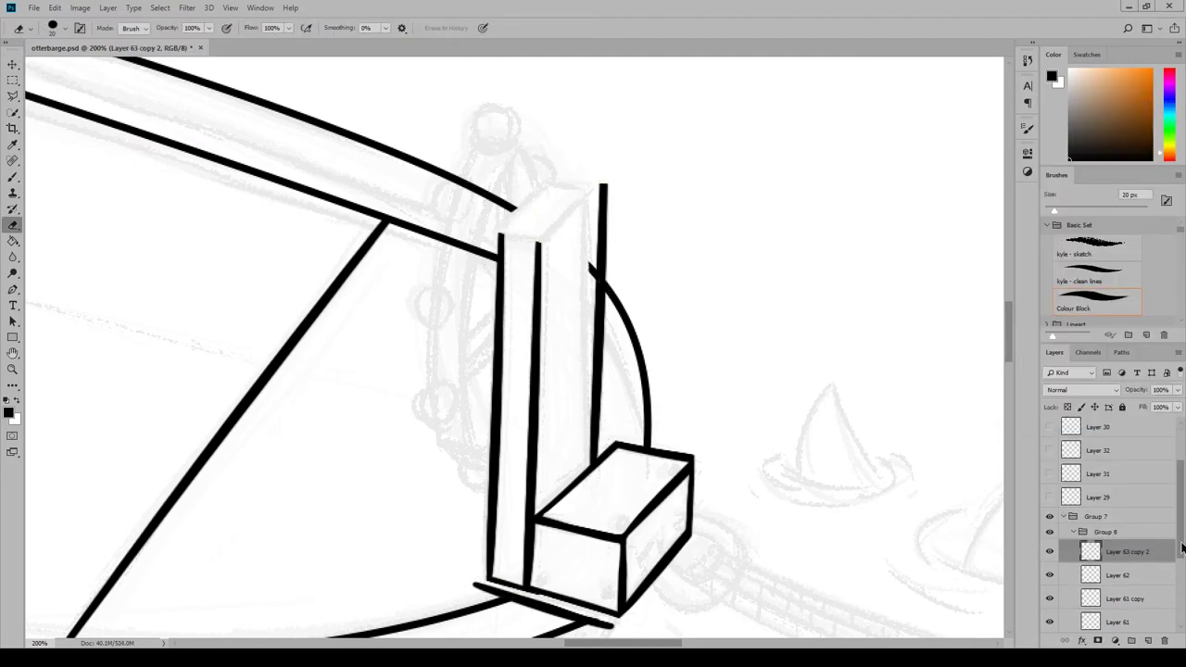
Ink the four edges of the mooring post's top face on a new layer and clean up the overshooting corners
{"action": "scroll", "coordinate": [1181, 548], "scroll_direction": "down", "scroll_amount": 3}
{"action": "key", "text": "b"}
{"action": "key", "text": "ctrl+shift+alt+n"}
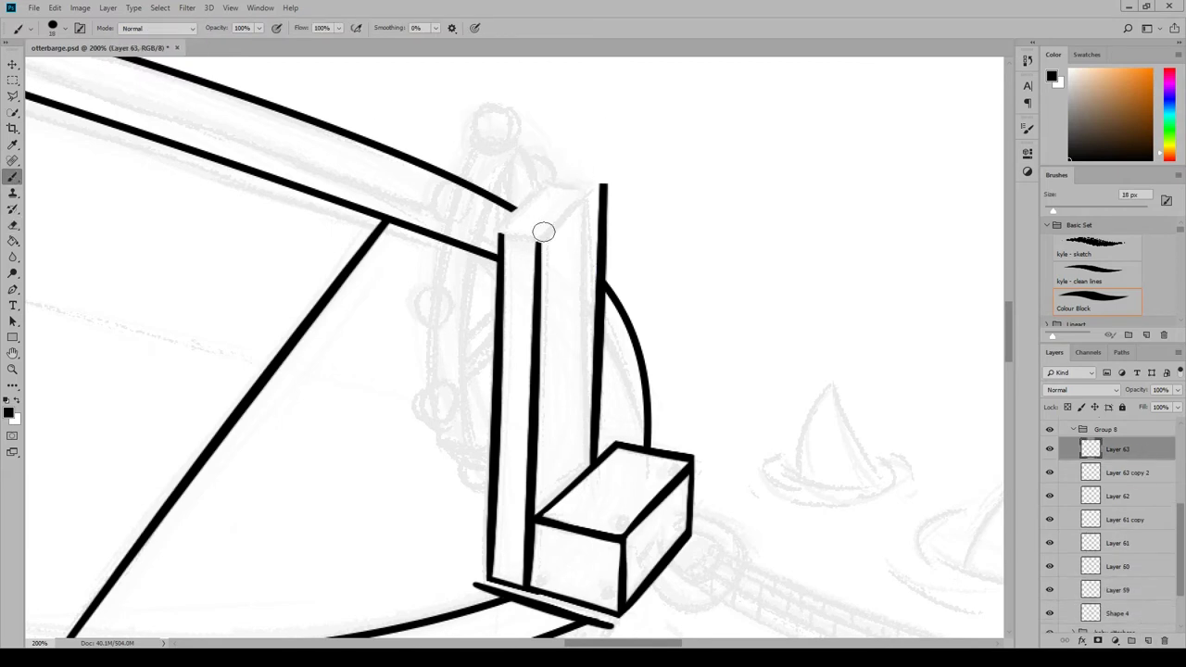
{"action": "left_click_drag", "start_coordinate": [598, 185], "coordinate": [531, 259]}
{"action": "mouse_move", "coordinate": [496, 243]}
{"action": "left_mouse_down"}
{"action": "mouse_move", "coordinate": [554, 179]}
{"action": "mouse_move", "coordinate": [610, 178]}
{"action": "left_mouse_up"}
{"action": "left_click_drag", "start_coordinate": [551, 243], "coordinate": [605, 189]}
{"action": "left_click_drag", "start_coordinate": [491, 239], "coordinate": [555, 241]}
{"action": "key", "text": "e"}
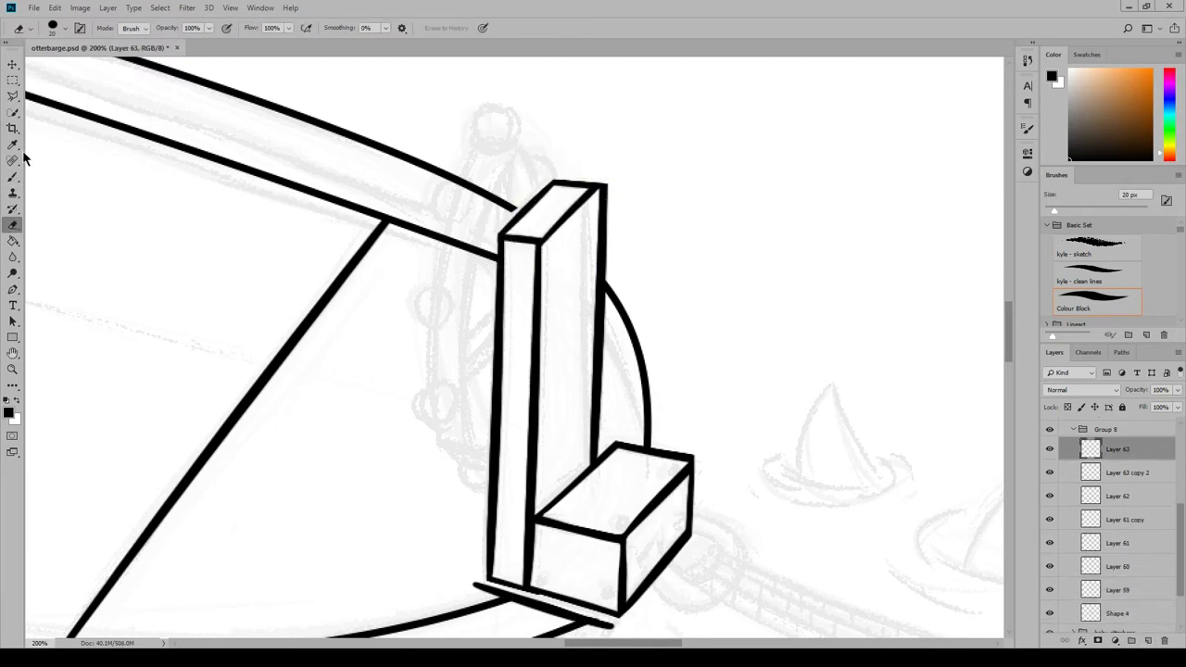
Erase the mooring post's right vertical edge and redraw it straighter from the top corner down to the block
{"action": "key", "text": "b"}
{"action": "key", "text": "e"}
{"action": "left_click_drag", "start_coordinate": [603, 173], "coordinate": [593, 459]}
{"action": "key", "text": "b"}
{"action": "key", "text": "ctrl+z"}
{"action": "left_click_drag", "start_coordinate": [604, 174], "coordinate": [597, 500]}
{"action": "key", "text": "e"}
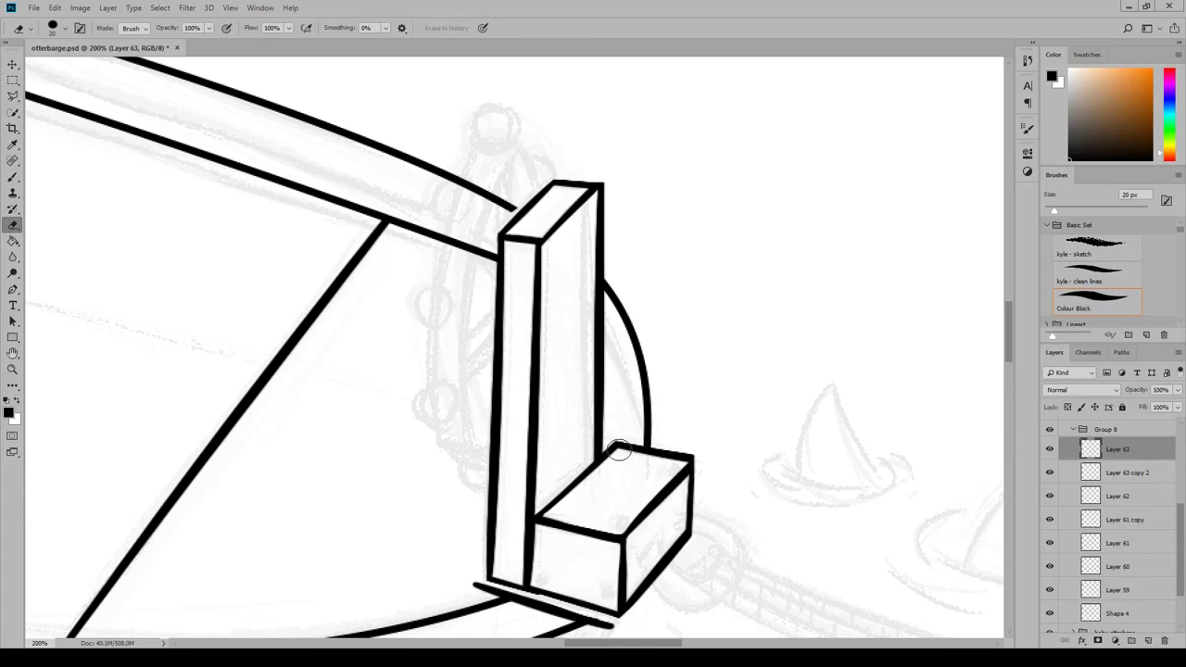
Ink the short end edges of the thin base plate under the mooring post on a new layer and trim them
{"action": "scroll", "coordinate": [619, 451], "scroll_direction": "down", "scroll_amount": 3}
{"action": "key", "text": "ctrl+shift+alt+n"}
{"action": "key", "text": "b"}
{"action": "left_click_drag", "start_coordinate": [499, 404], "coordinate": [493, 419]}
{"action": "key", "text": "e"}
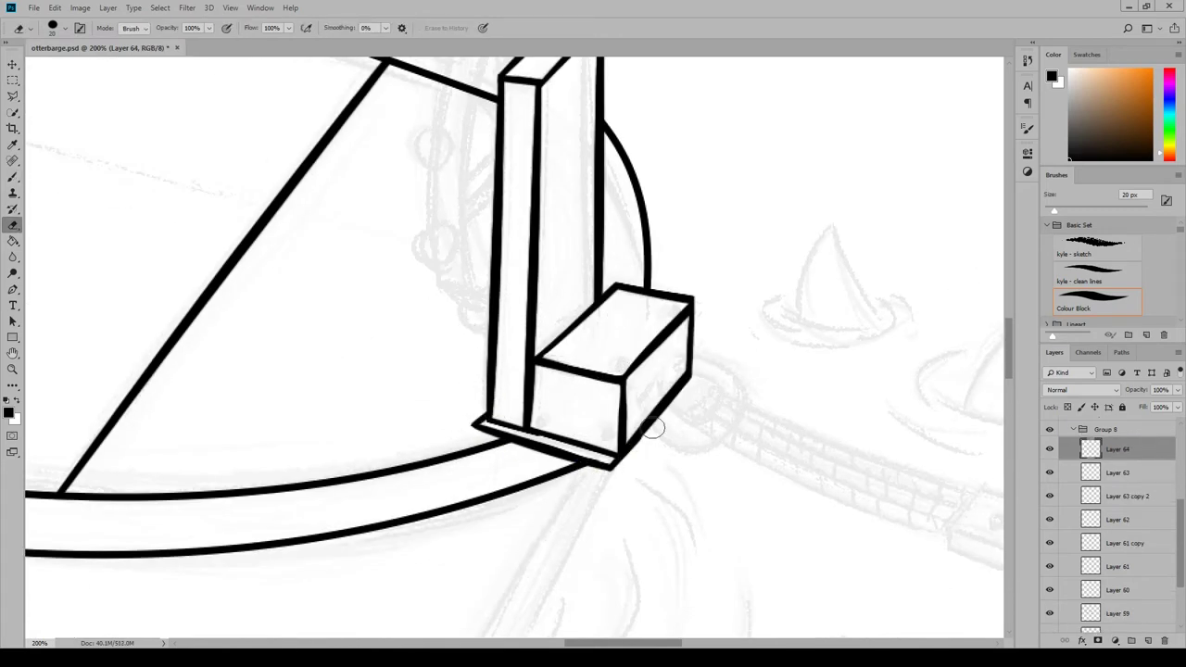
Ink the wheel's curved rim lines behind the mooring post on a new layer, close their ends and erase the overshoots
{"action": "left_click_drag", "start_coordinate": [1012, 359], "coordinate": [1013, 340]}
{"action": "key", "text": "ctrl+shift+alt+n"}
{"action": "key", "text": "b"}
{"action": "left_click_drag", "start_coordinate": [514, 180], "coordinate": [492, 480]}
{"action": "left_click_drag", "start_coordinate": [483, 169], "coordinate": [503, 526]}
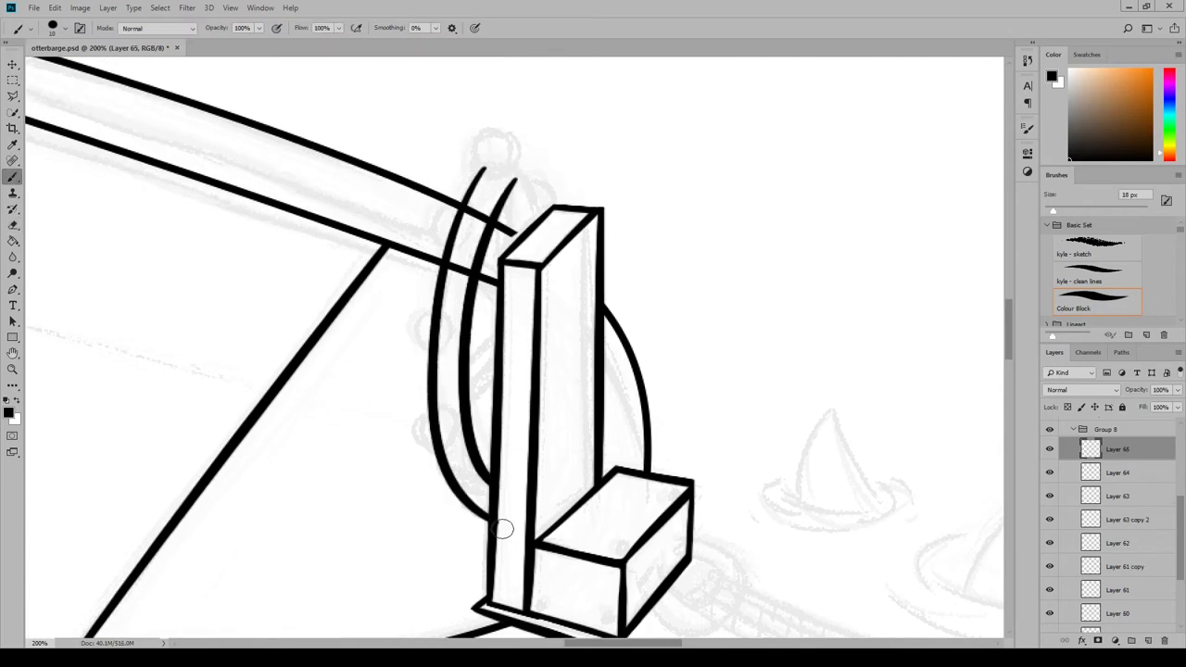
{"action": "key", "text": "ctrl+z"}
{"action": "left_click_drag", "start_coordinate": [454, 488], "coordinate": [508, 494]}
{"action": "mouse_move", "coordinate": [477, 190]}
{"action": "left_mouse_down"}
{"action": "mouse_move", "coordinate": [473, 505]}
{"action": "mouse_move", "coordinate": [531, 178]}
{"action": "left_mouse_up"}
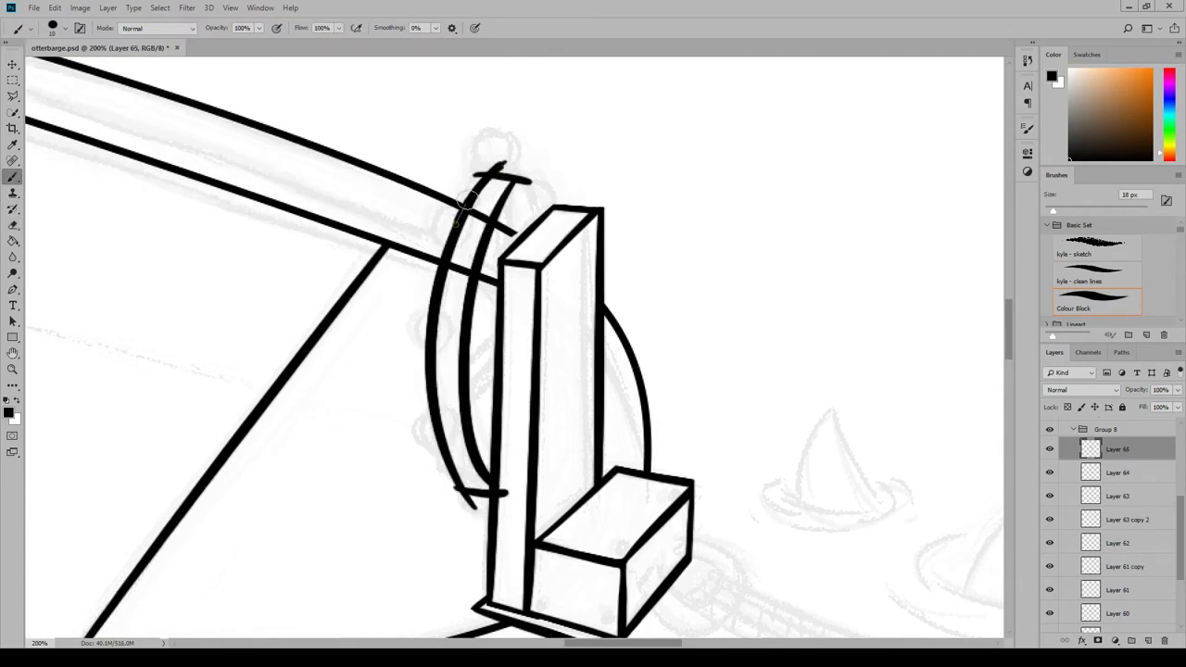
{"action": "left_click_drag", "start_coordinate": [512, 252], "coordinate": [545, 228]}
{"action": "key", "text": "e"}
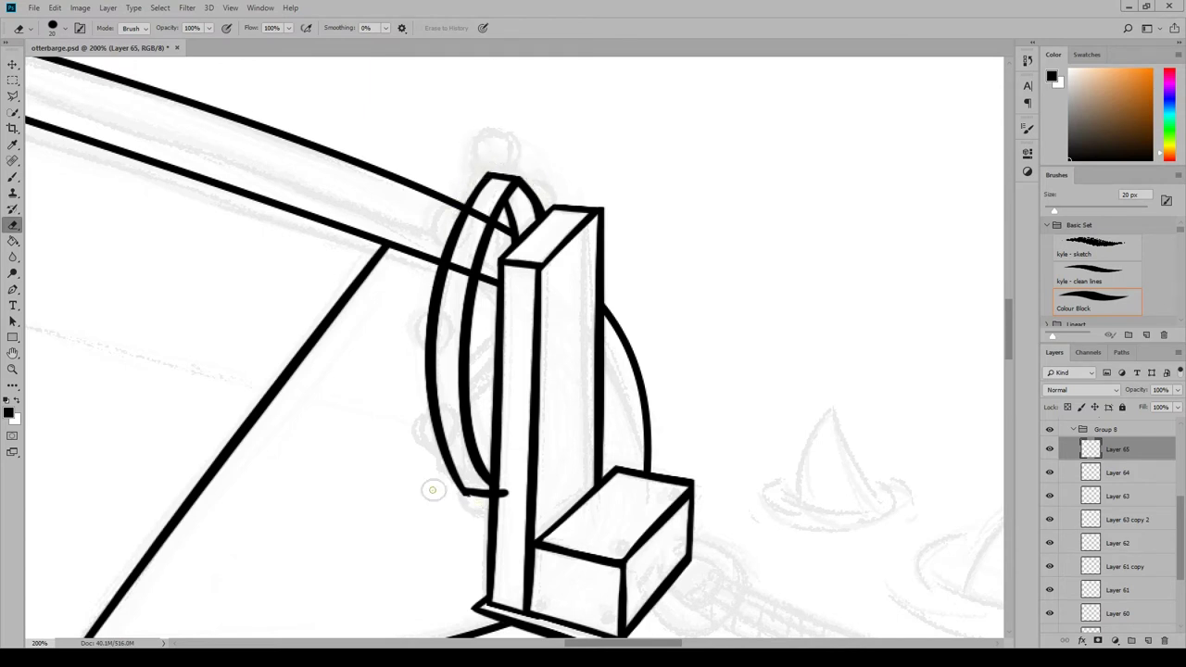
Ink a round knob at the top of the wheel and erase the rim lines inside it
{"action": "key", "text": "b"}
{"action": "key", "text": "e"}
{"action": "key", "text": "b"}
{"action": "mouse_move", "coordinate": [489, 178]}
{"action": "left_mouse_down"}
{"action": "mouse_move", "coordinate": [501, 192]}
{"action": "mouse_move", "coordinate": [497, 173]}
{"action": "mouse_move", "coordinate": [515, 156]}
{"action": "left_mouse_up"}
{"action": "key", "text": "e"}
{"action": "key", "text": "b"}
{"action": "key", "text": "e"}
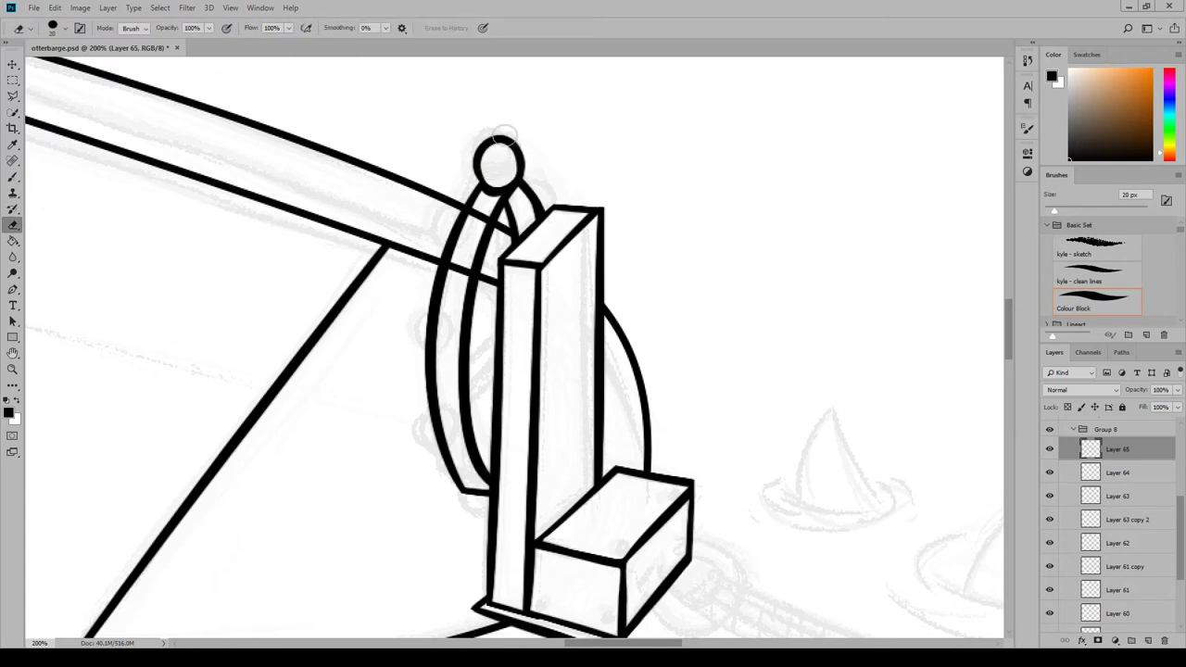
Ink four round knobs down the wheel's left rim and erase the rim lines running through them
{"action": "key", "text": "b"}
{"action": "left_click_drag", "start_coordinate": [454, 212], "coordinate": [454, 213]}
{"action": "mouse_move", "coordinate": [432, 304]}
{"action": "left_mouse_down"}
{"action": "mouse_move", "coordinate": [424, 354]}
{"action": "mouse_move", "coordinate": [431, 304]}
{"action": "left_mouse_up"}
{"action": "key", "text": "ctrl+z"}
{"action": "mouse_move", "coordinate": [445, 408]}
{"action": "left_mouse_down"}
{"action": "mouse_move", "coordinate": [413, 419]}
{"action": "mouse_move", "coordinate": [437, 406]}
{"action": "left_mouse_up"}
{"action": "left_click_drag", "start_coordinate": [468, 477], "coordinate": [460, 498]}
{"action": "key", "text": "e"}
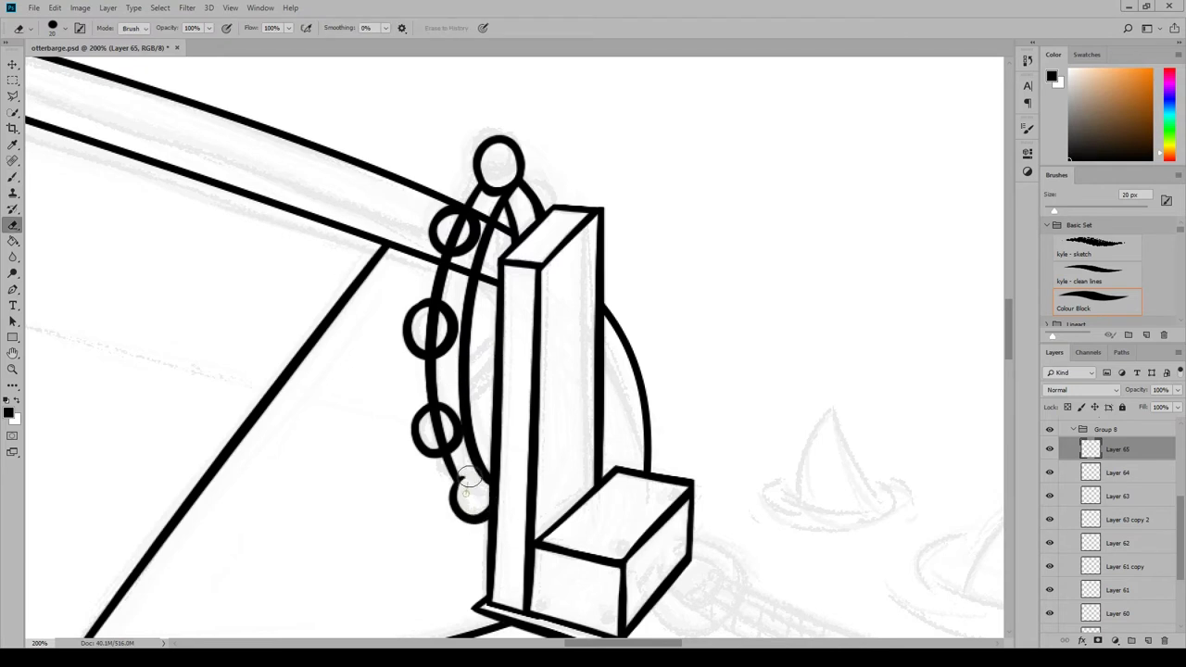
{"action": "left_click_drag", "start_coordinate": [437, 414], "coordinate": [429, 341]}
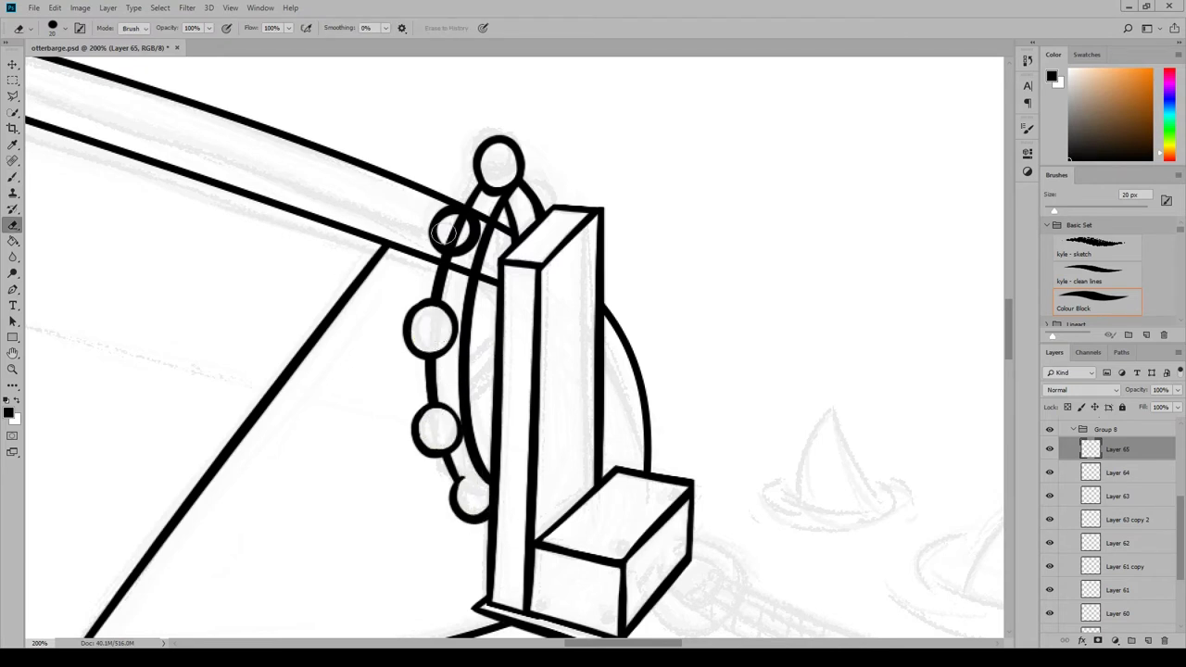
Ink the knob behind the post and the wheel's spokes, and erase the boat rim lines that cross the wheel
{"action": "key", "text": "b"}
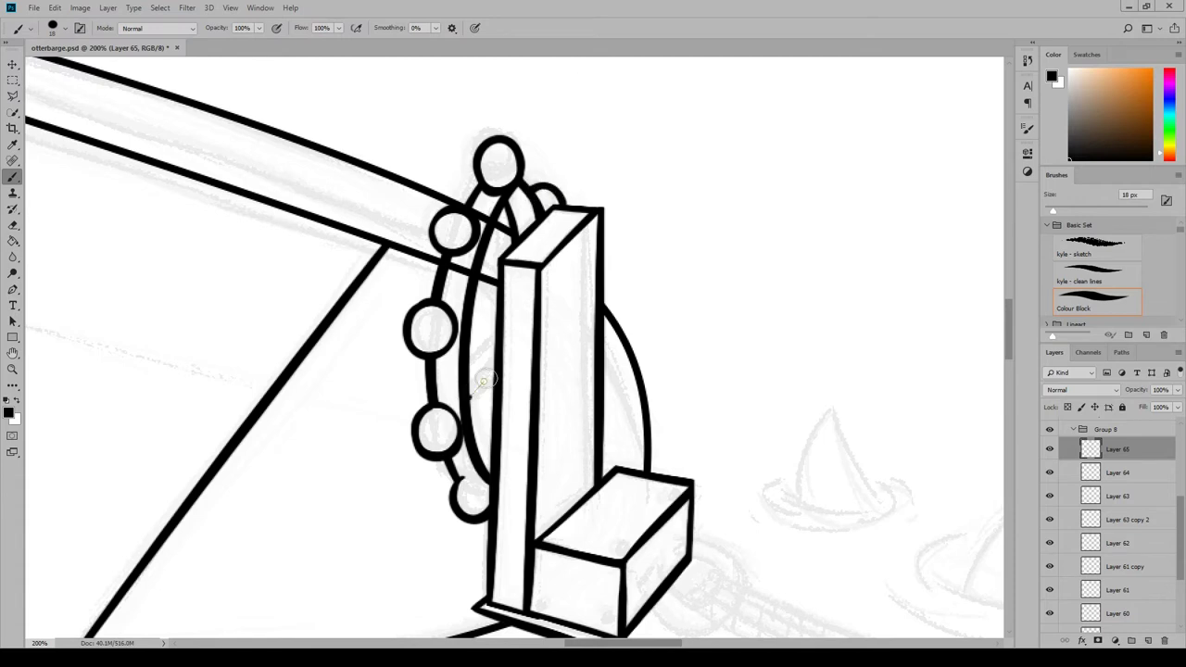
{"action": "key", "text": "e"}
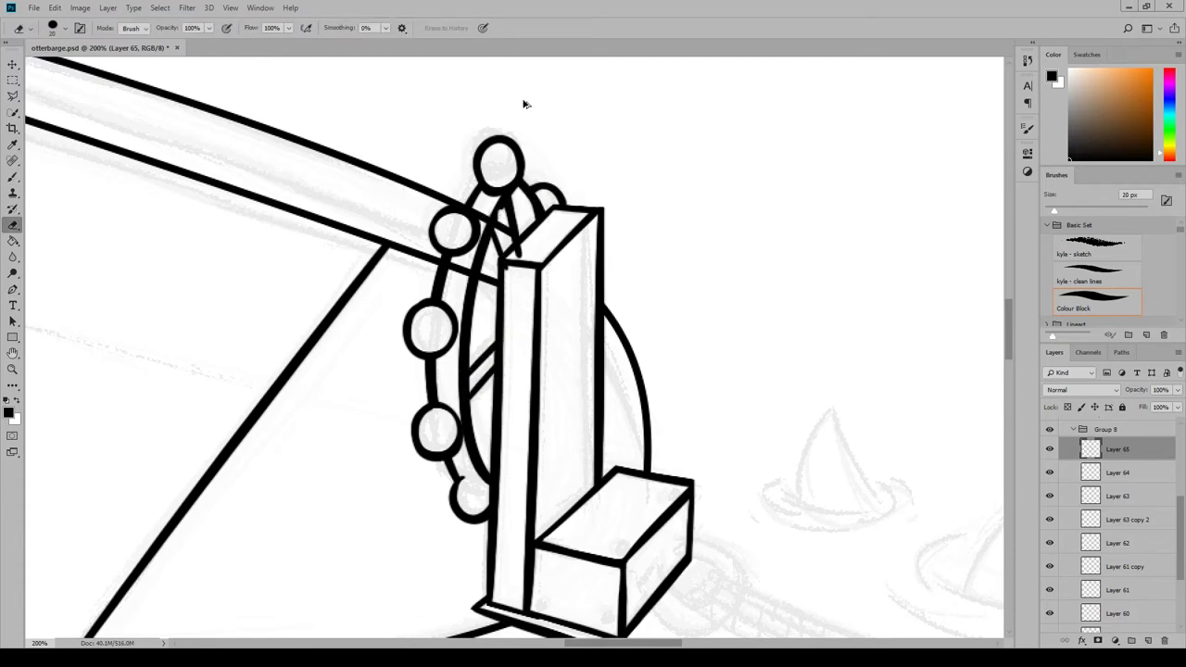
{"action": "left_click", "coordinate": [1119, 543]}
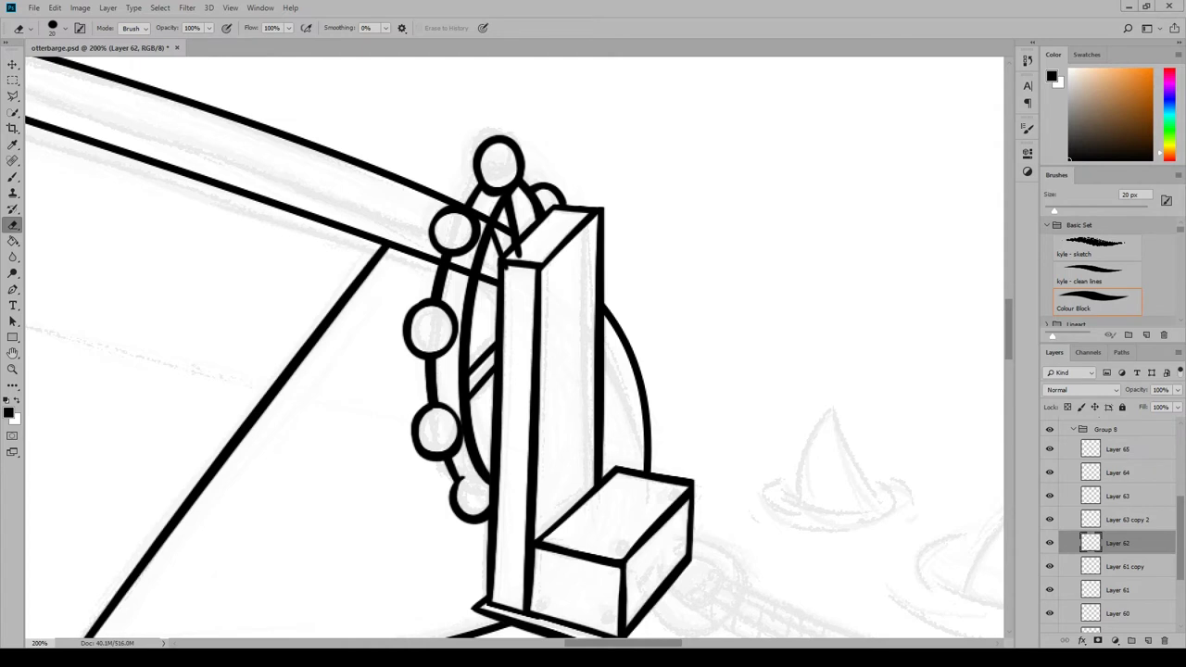
{"action": "left_click", "coordinate": [341, 228], "text": "ctrl"}
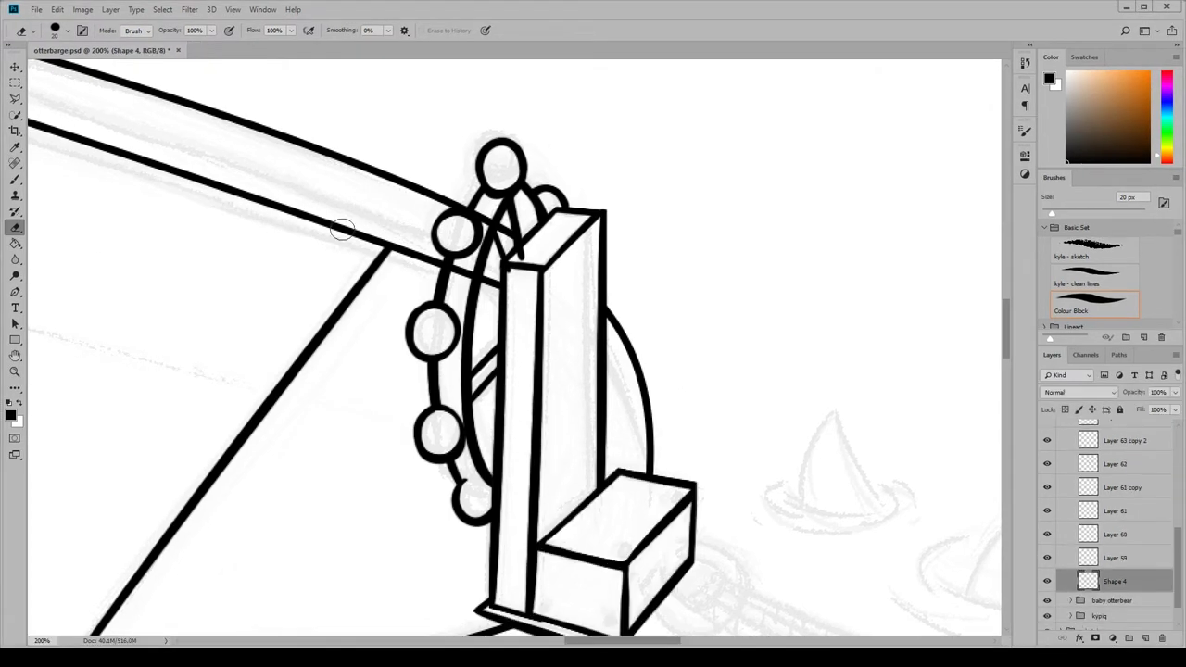
{"action": "left_click", "coordinate": [512, 276], "text": "ctrl"}
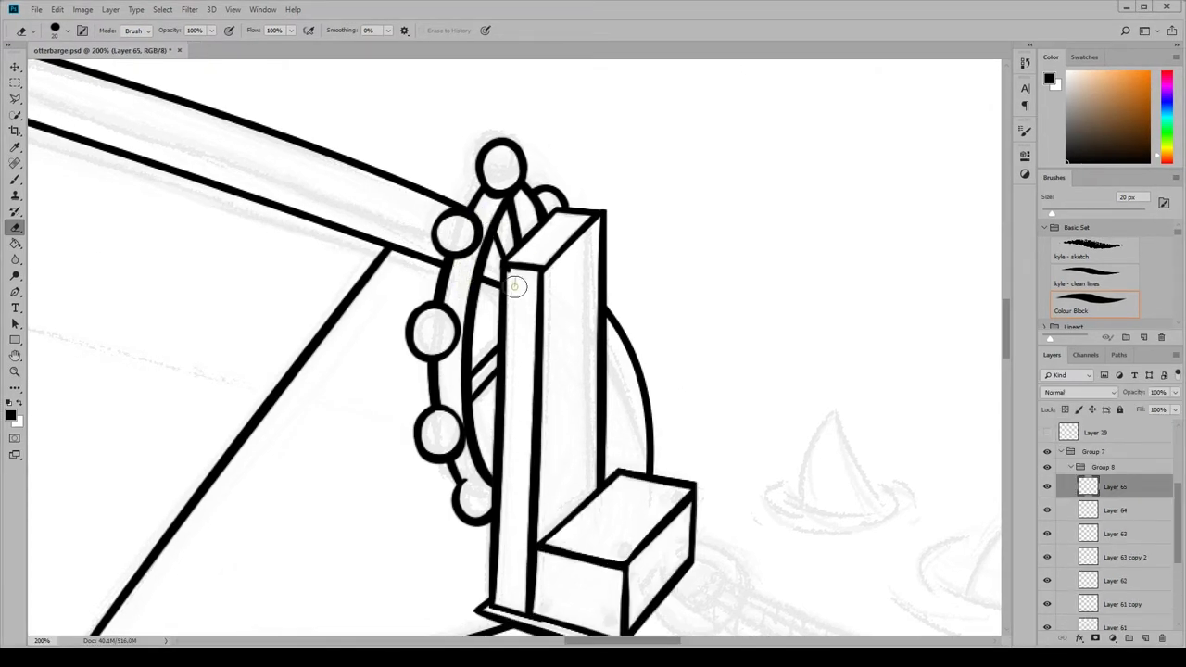
Ink a small oval hole on the post's side and two straight diagonal lines below its foot on a new layer
{"action": "key", "text": "b"}
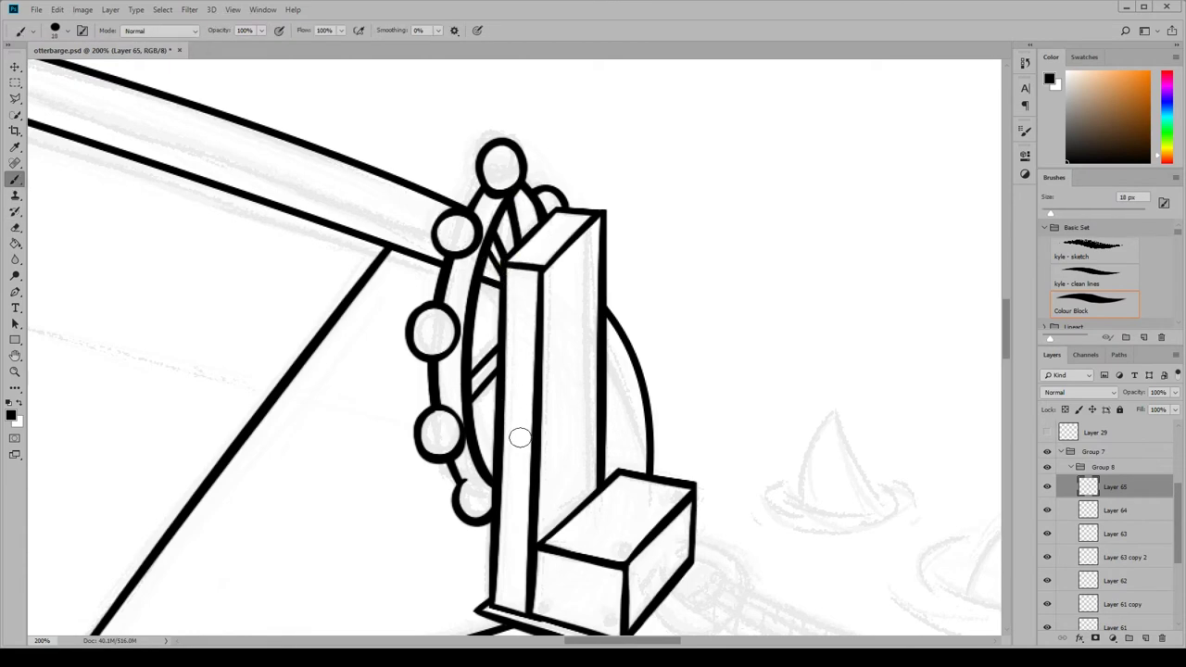
{"action": "scroll", "coordinate": [563, 326], "scroll_direction": "down", "scroll_amount": 10}
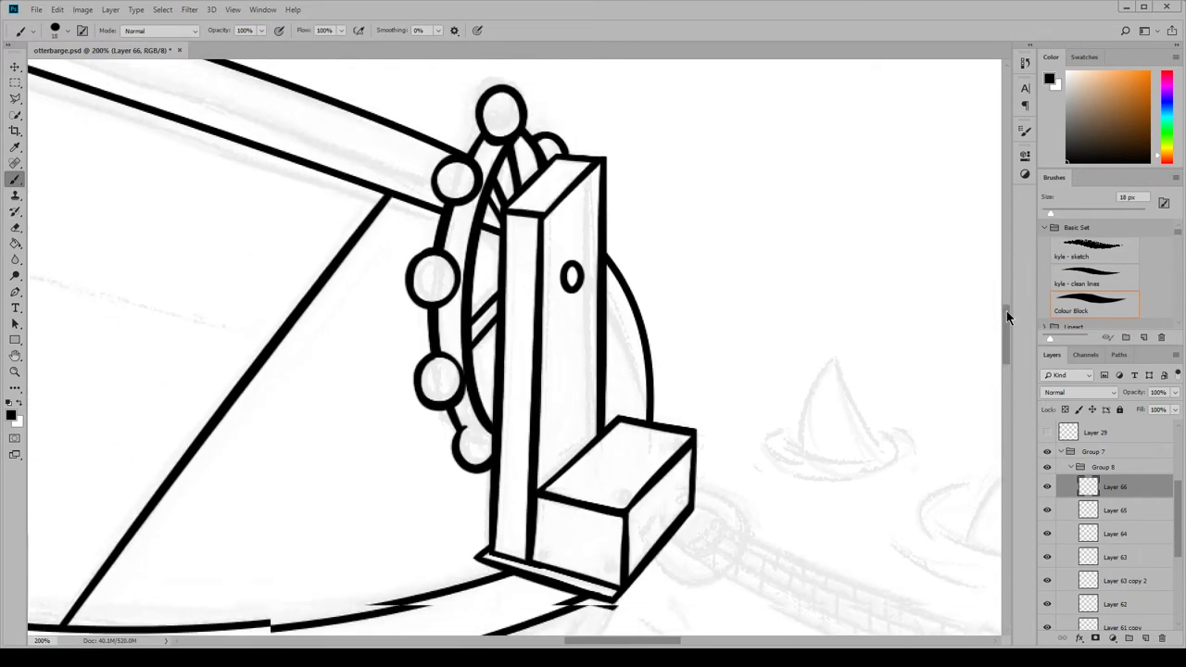
{"action": "left_click", "coordinate": [616, 224]}
{"action": "left_click", "coordinate": [499, 465], "text": "shift"}
{"action": "left_click", "coordinate": [598, 227]}
{"action": "left_click", "coordinate": [441, 487], "text": "shift"}
{"action": "scroll", "coordinate": [445, 622], "scroll_direction": "left", "scroll_amount": 7}
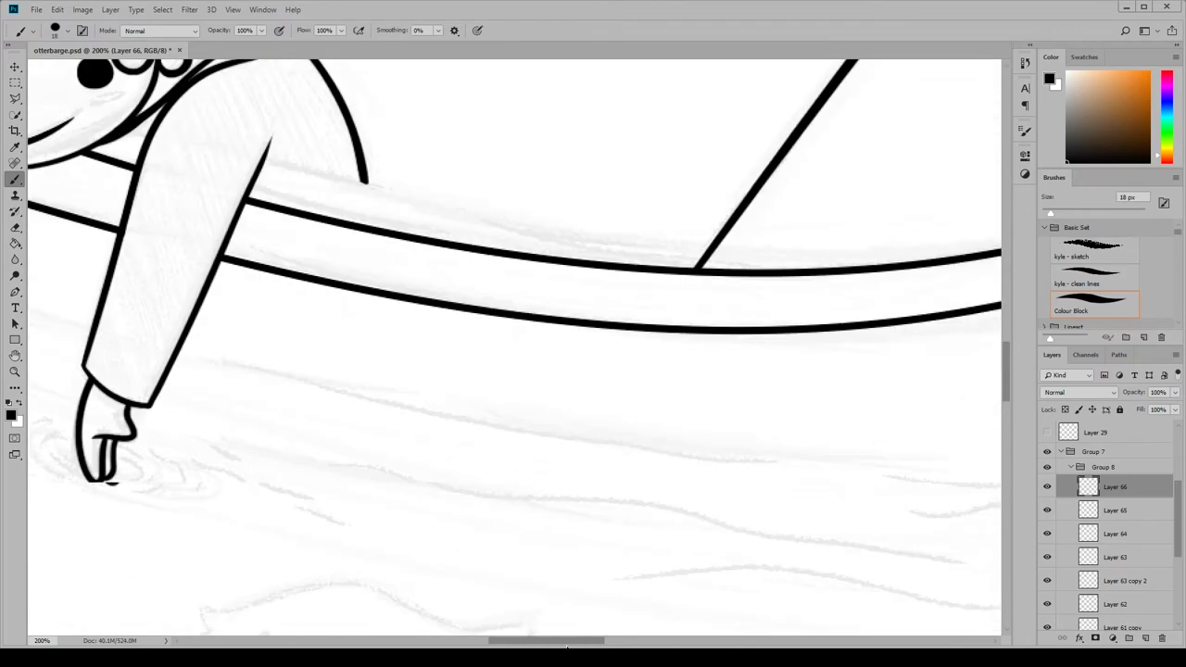
{"action": "scroll", "coordinate": [445, 622], "scroll_direction": "right", "scroll_amount": 5}
{"action": "key", "text": "e"}
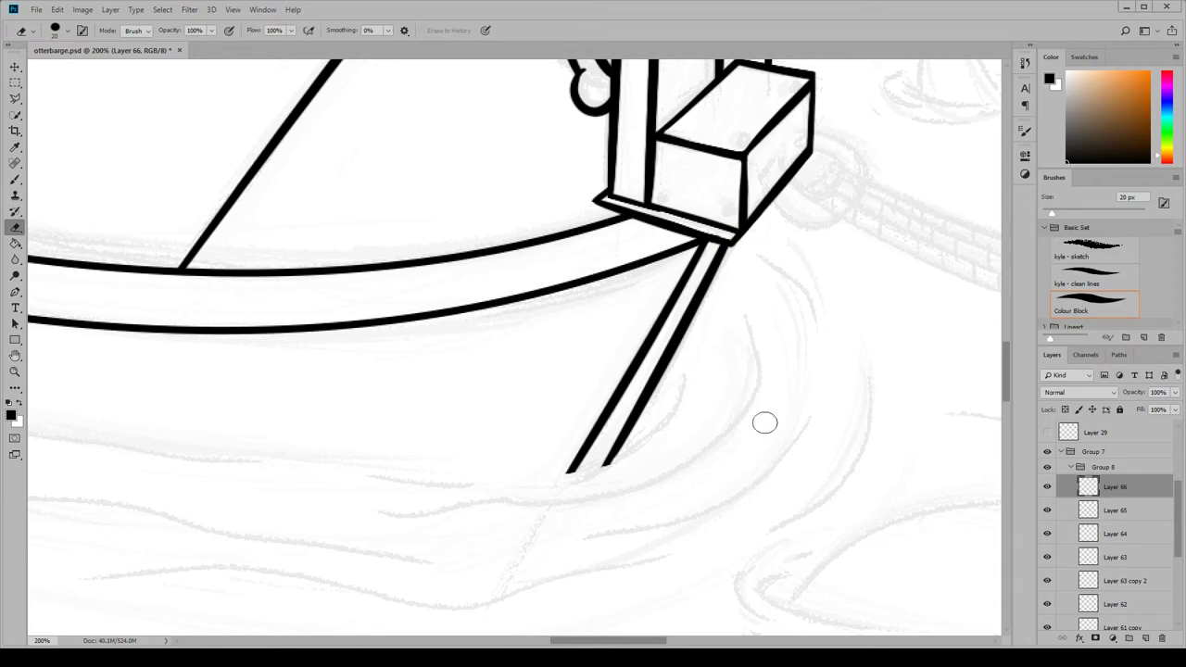
Collapse the boat's line art group and rename it "boAT"
{"action": "scroll", "coordinate": [765, 423], "scroll_direction": "up", "scroll_amount": 5}
{"action": "scroll", "coordinate": [760, 435], "scroll_direction": "left", "scroll_amount": 5}
{"action": "scroll", "coordinate": [750, 463], "scroll_direction": "down", "scroll_amount": 5}
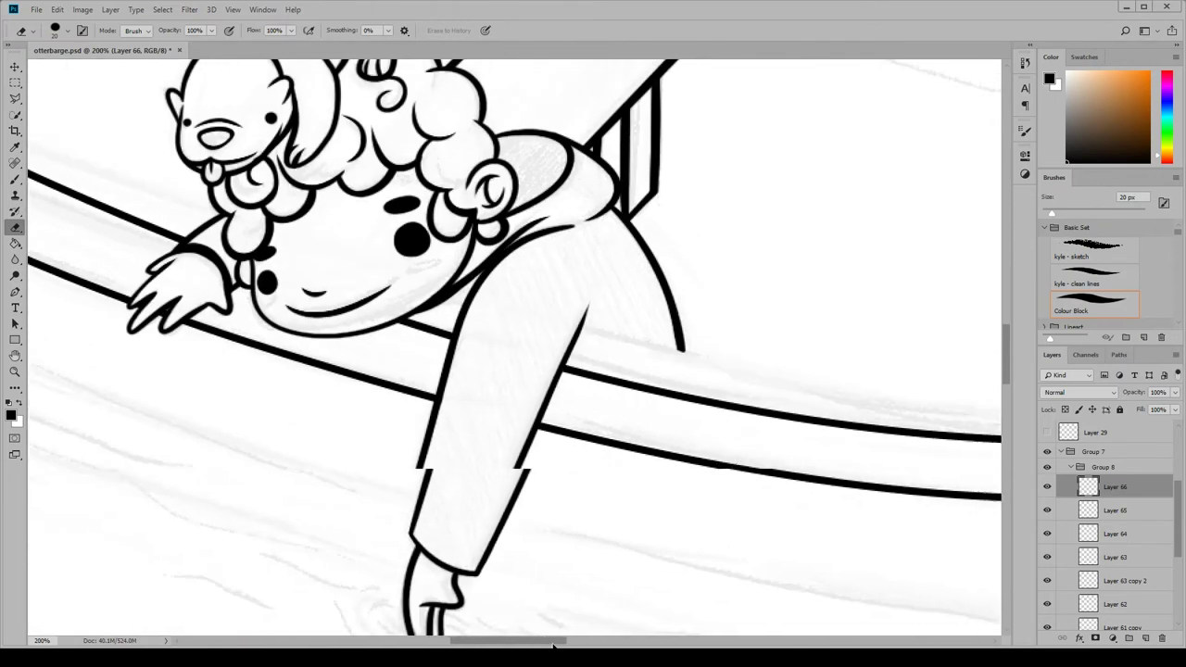
{"action": "left_click_drag", "start_coordinate": [554, 645], "coordinate": [582, 643]}
{"action": "left_click", "coordinate": [1071, 467]}
{"action": "double_click", "coordinate": [1099, 552]}
{"action": "type", "text": "boT"}
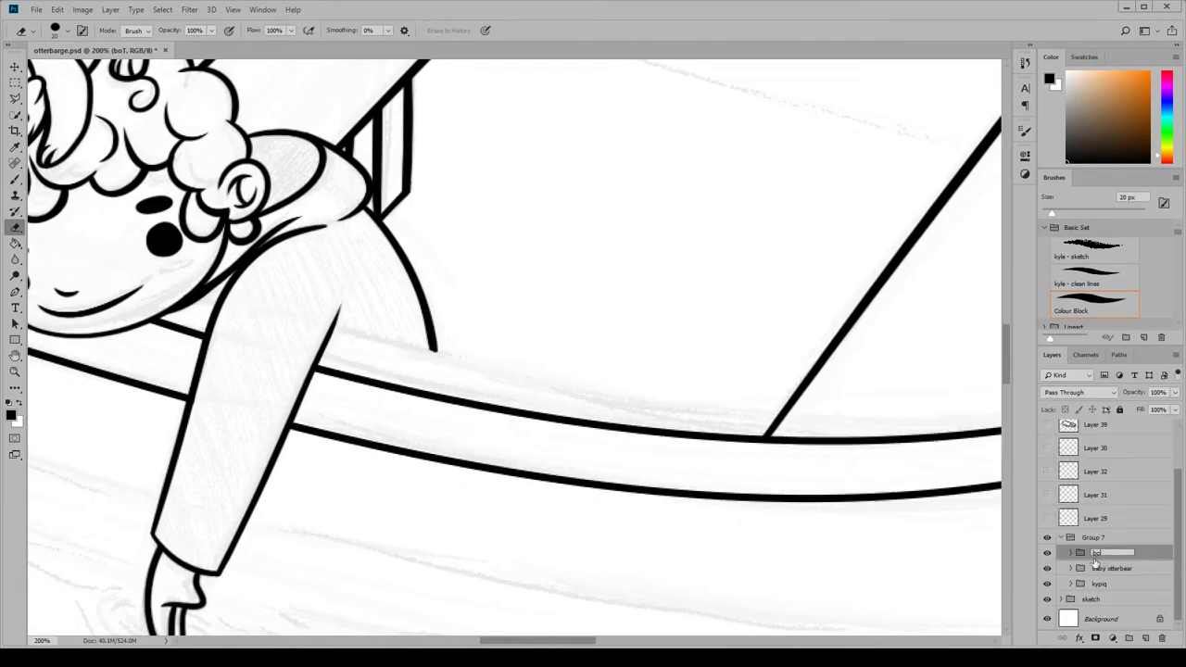
{"action": "type", "text": "A"}
{"action": "key", "text": "Return"}
Extend the figure's back line down to the boat's rim on a new layer in the kypiq group
{"action": "left_click", "coordinate": [1070, 583]}
{"action": "scroll", "coordinate": [1112, 593], "scroll_direction": "down", "scroll_amount": 1}
{"action": "left_click", "coordinate": [1114, 576]}
{"action": "key", "text": "b"}
{"action": "mouse_move", "coordinate": [432, 316]}
{"action": "left_mouse_down"}
{"action": "mouse_move", "coordinate": [449, 288]}
{"action": "mouse_move", "coordinate": [436, 409]}
{"action": "left_mouse_up"}
{"action": "key", "text": "e"}
Create a layer group named "rope mechanism" above the boat group and add a new layer inside it
{"action": "scroll", "coordinate": [1007, 364], "scroll_direction": "up", "scroll_amount": 5}
{"action": "scroll", "coordinate": [1009, 320], "scroll_direction": "down", "scroll_amount": 5}
{"action": "scroll", "coordinate": [683, 644], "scroll_direction": "right", "scroll_amount": 3}
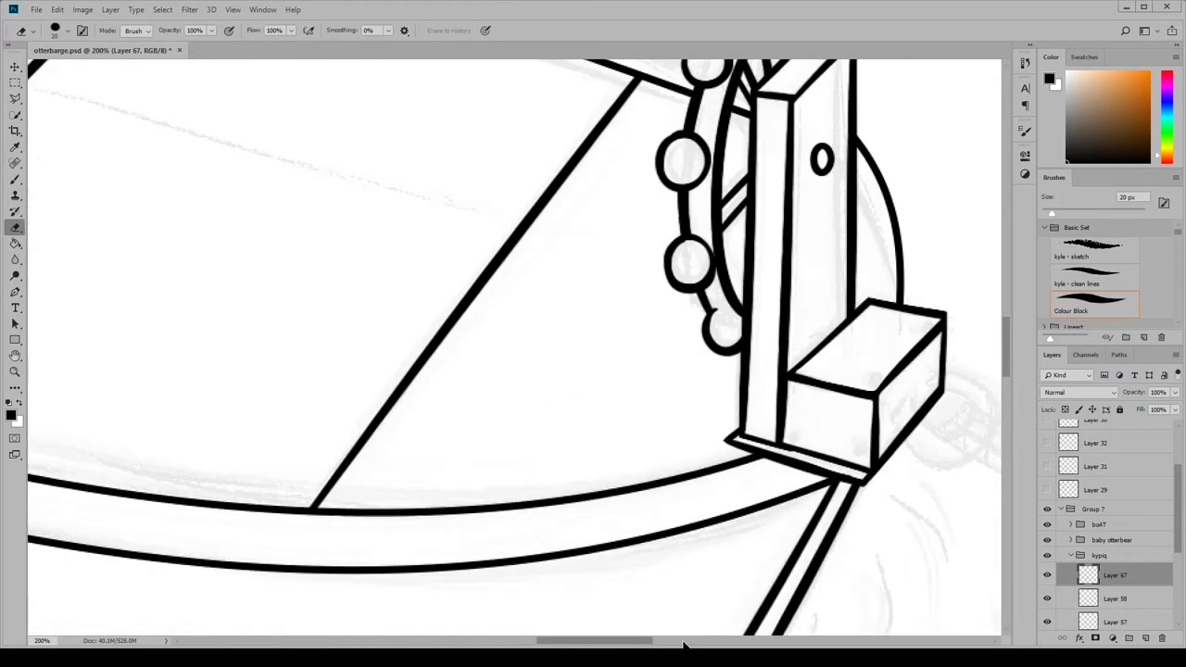
{"action": "scroll", "coordinate": [683, 644], "scroll_direction": "right", "scroll_amount": 5}
{"action": "left_click", "coordinate": [1129, 638]}
{"action": "double_click", "coordinate": [1113, 553]}
{"action": "type", "text": "rope mechanism"}
{"action": "key", "text": "Return"}
{"action": "left_click", "coordinate": [1145, 638]}
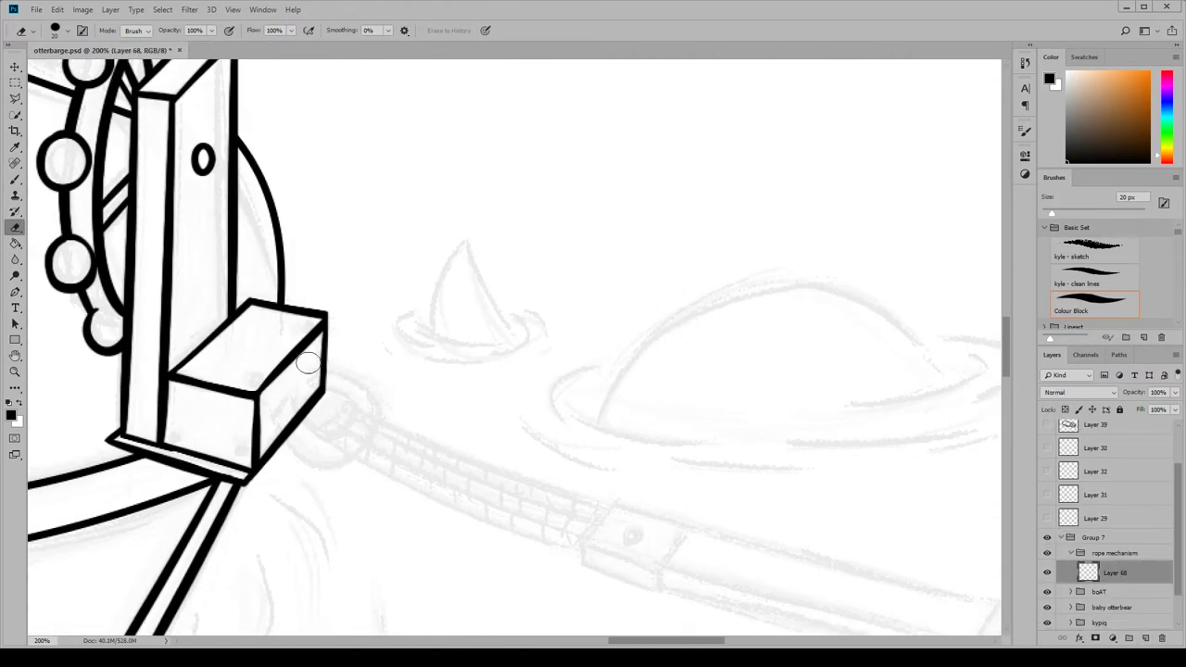
Ink the thick ring attached to the side of the block at the post's foot
{"action": "key", "text": "b"}
{"action": "left_click_drag", "start_coordinate": [283, 413], "coordinate": [296, 435]}
{"action": "key", "text": "e"}
{"action": "mouse_move", "coordinate": [324, 388]}
{"action": "left_mouse_down"}
{"action": "mouse_move", "coordinate": [260, 422]}
{"action": "mouse_move", "coordinate": [285, 419]}
{"action": "mouse_move", "coordinate": [321, 366]}
{"action": "left_mouse_up"}
{"action": "left_click", "coordinate": [21, 179]}
{"action": "key", "text": "e"}
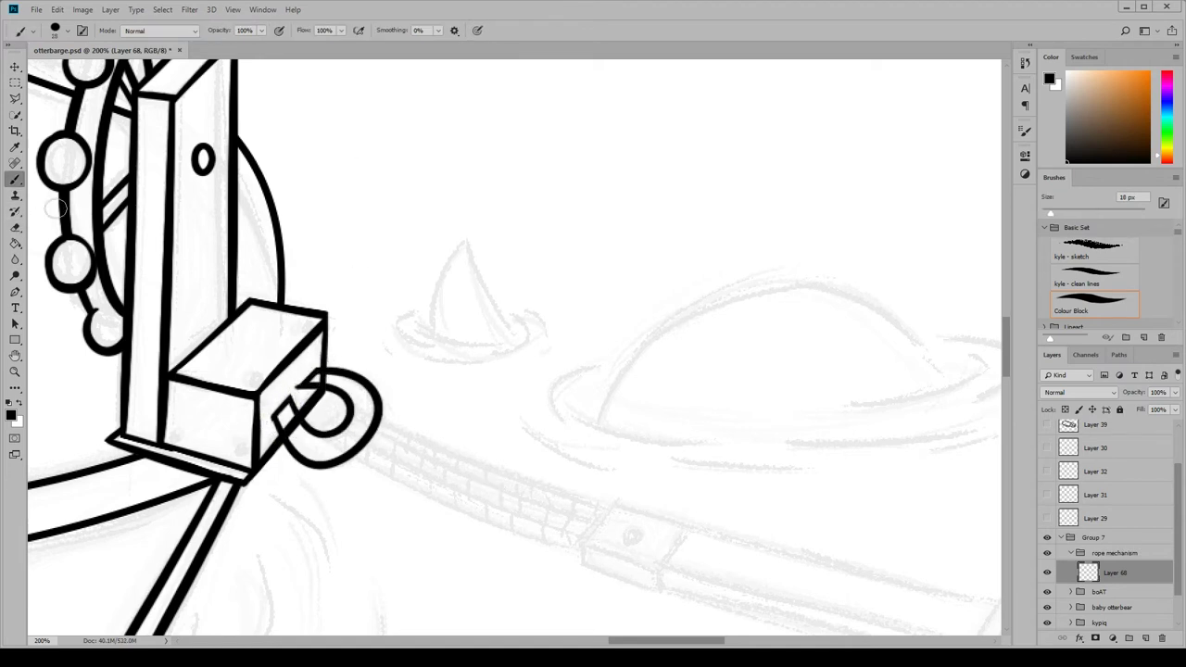
Find the block's layers in the boAT group and erase the block edges that run through the ring
{"action": "scroll", "coordinate": [1107, 556], "scroll_direction": "down", "scroll_amount": 1}
{"action": "left_click", "coordinate": [1071, 554]}
{"action": "left_click", "coordinate": [1104, 554]}
{"action": "scroll", "coordinate": [1112, 547], "scroll_direction": "down", "scroll_amount": 2}
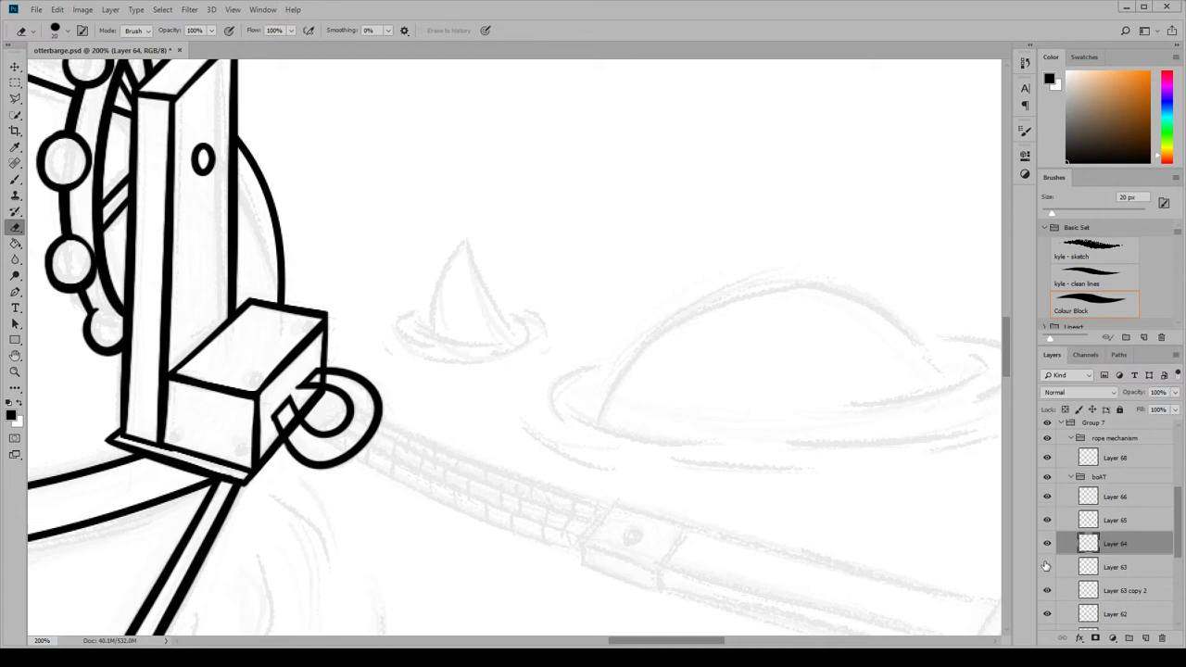
{"action": "left_click", "coordinate": [1116, 614]}
Ink the three long edges of the towing shaft on a new rope mechanism layer and trim them at the crossbar
{"action": "key", "text": "b"}
{"action": "key", "text": "ctrl+shift+alt+n"}
{"action": "scroll", "coordinate": [345, 309], "scroll_direction": "right", "scroll_amount": 5}
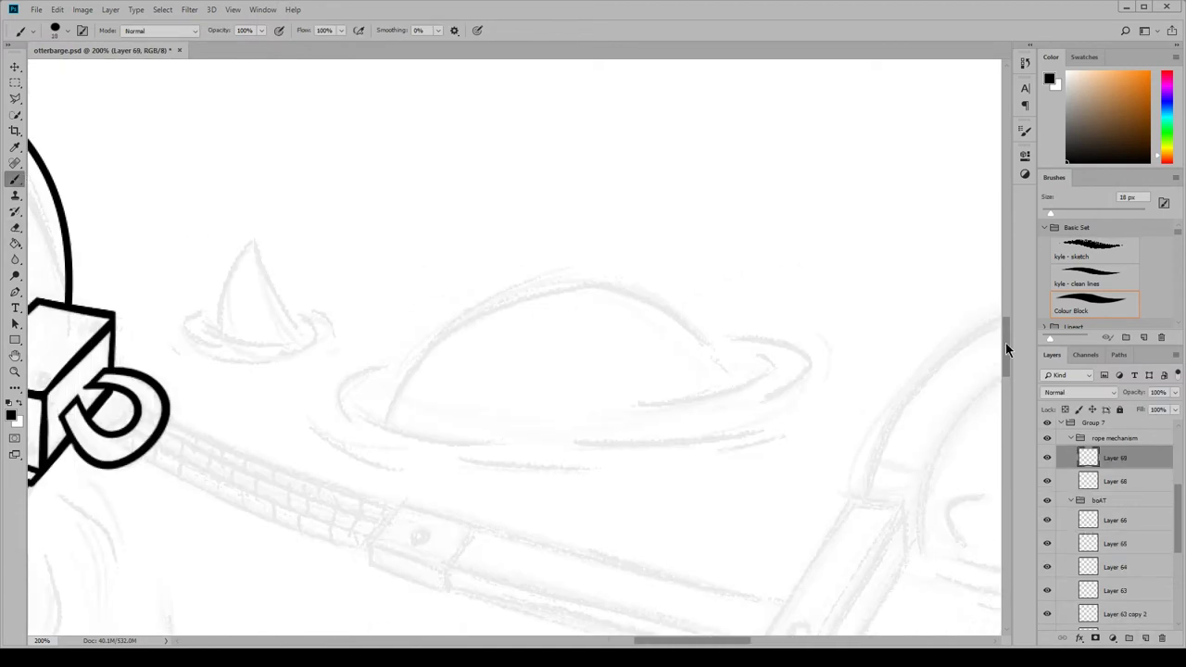
{"action": "scroll", "coordinate": [444, 331], "scroll_direction": "down", "scroll_amount": 5}
{"action": "mouse_move", "coordinate": [355, 305]}
{"action": "left_mouse_down"}
{"action": "mouse_move", "coordinate": [775, 406]}
{"action": "mouse_move", "coordinate": [797, 428]}
{"action": "left_mouse_up"}
{"action": "left_click_drag", "start_coordinate": [378, 268], "coordinate": [801, 376]}
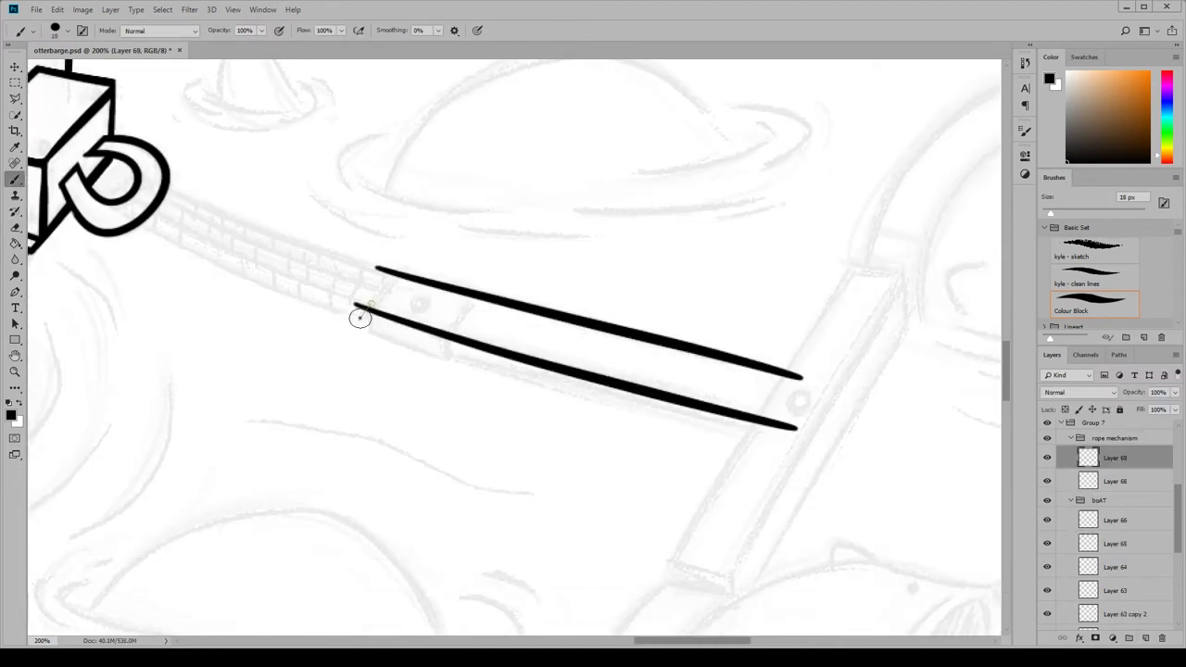
{"action": "left_click_drag", "start_coordinate": [358, 329], "coordinate": [781, 448]}
{"action": "left_click", "coordinate": [17, 228]}
{"action": "left_click_drag", "start_coordinate": [802, 371], "coordinate": [721, 477]}
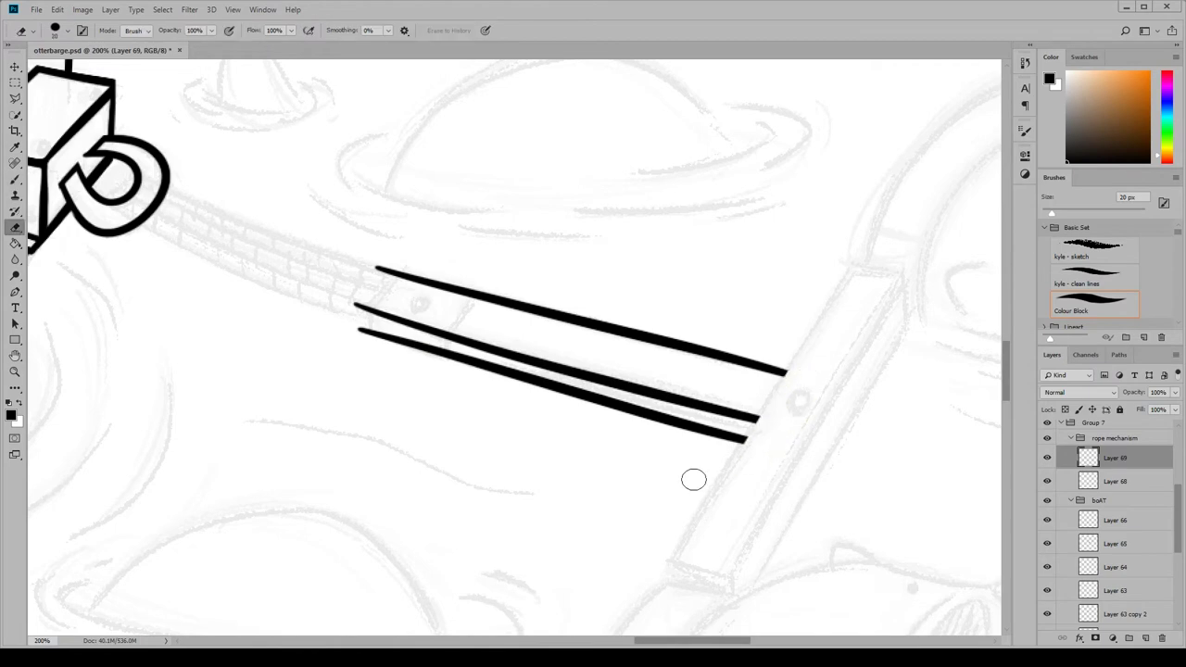
Ink the crossbar's long edges and end edges as a slanted box at the far end of the shaft
{"action": "key", "text": "b"}
{"action": "mouse_move", "coordinate": [860, 259]}
{"action": "left_mouse_down"}
{"action": "mouse_move", "coordinate": [668, 556]}
{"action": "mouse_move", "coordinate": [744, 575]}
{"action": "left_mouse_up"}
{"action": "left_click_drag", "start_coordinate": [843, 262], "coordinate": [925, 271]}
{"action": "left_click_drag", "start_coordinate": [927, 249], "coordinate": [732, 589]}
{"action": "scroll", "coordinate": [723, 464], "scroll_direction": "down", "scroll_amount": 3}
{"action": "scroll", "coordinate": [723, 464], "scroll_direction": "right", "scroll_amount": 5}
{"action": "mouse_move", "coordinate": [573, 123]}
{"action": "left_mouse_down"}
{"action": "mouse_move", "coordinate": [382, 421]}
{"action": "mouse_move", "coordinate": [413, 455]}
{"action": "left_mouse_up"}
{"action": "key", "text": "ctrl+z"}
{"action": "left_click_drag", "start_coordinate": [382, 404], "coordinate": [393, 461]}
Erase the overshooting lines at the corners of the crossbar's lower and upper ends
{"action": "key", "text": "e"}
{"action": "mouse_move", "coordinate": [326, 408]}
{"action": "left_mouse_down"}
{"action": "mouse_move", "coordinate": [331, 449]}
{"action": "mouse_move", "coordinate": [310, 411]}
{"action": "left_mouse_up"}
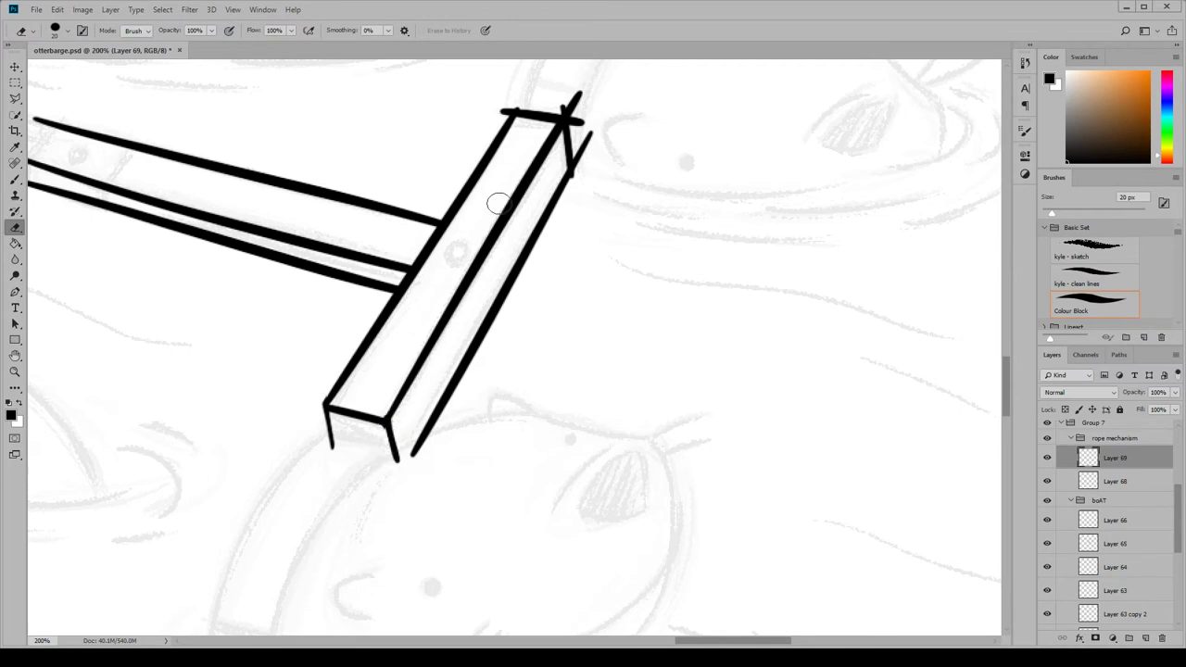
{"action": "left_click_drag", "start_coordinate": [567, 91], "coordinate": [589, 153]}
{"action": "scroll", "coordinate": [556, 216], "scroll_direction": "up", "scroll_amount": 5}
{"action": "left_click_drag", "start_coordinate": [542, 345], "coordinate": [577, 339]}
{"action": "left_click_drag", "start_coordinate": [505, 334], "coordinate": [523, 357]}
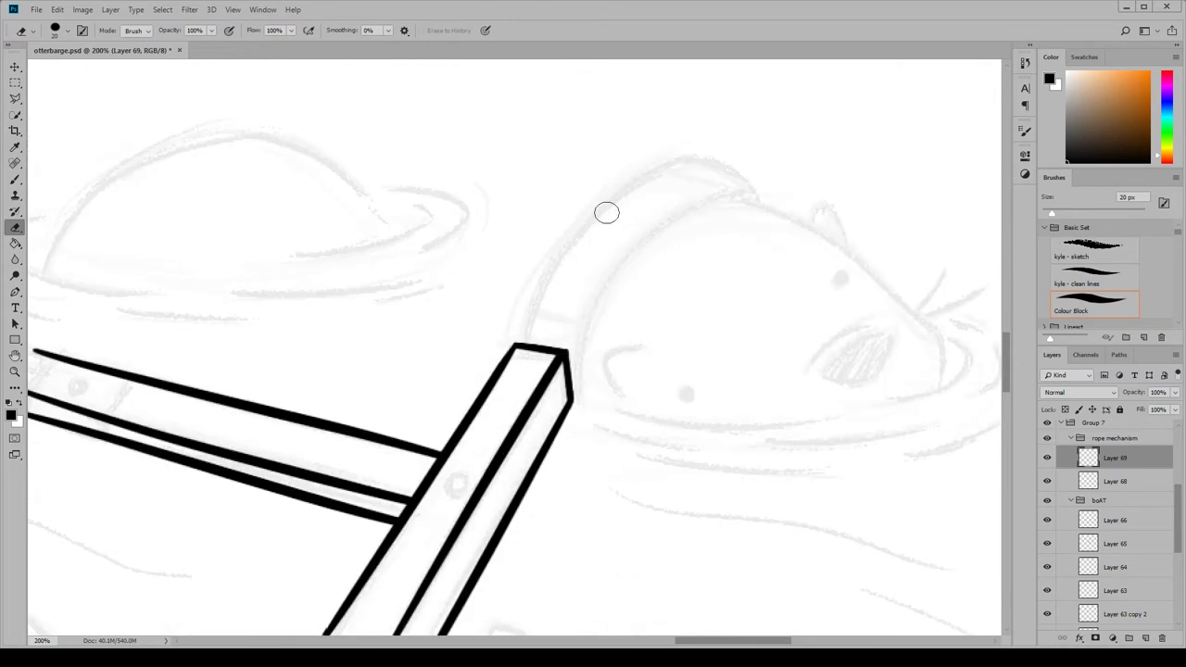
Ink a small ring-shaped bolt on the crossbar's top face and clean up the bar's lower corner
{"action": "scroll", "coordinate": [606, 213], "scroll_direction": "down", "scroll_amount": 4}
{"action": "key", "text": "b"}
{"action": "left_click", "coordinate": [458, 289]}
{"action": "key", "text": "e"}
{"action": "left_click", "coordinate": [458, 290]}
{"action": "key", "text": "b"}
{"action": "scroll", "coordinate": [458, 289], "scroll_direction": "down", "scroll_amount": 3}
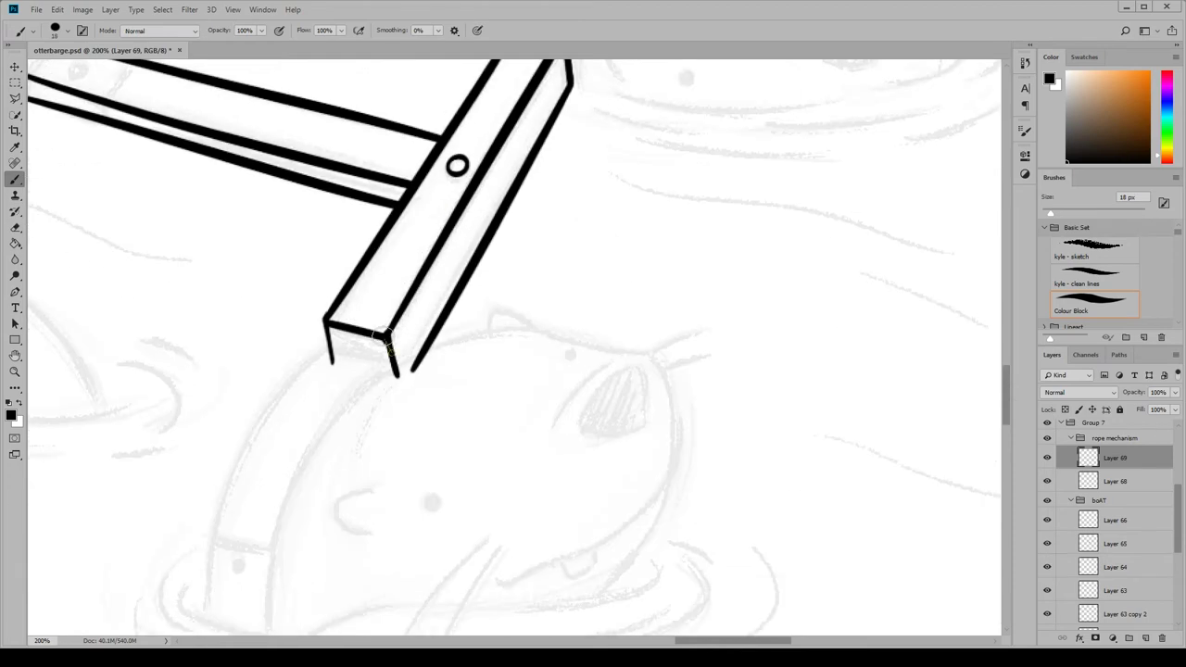
{"action": "key", "text": "e"}
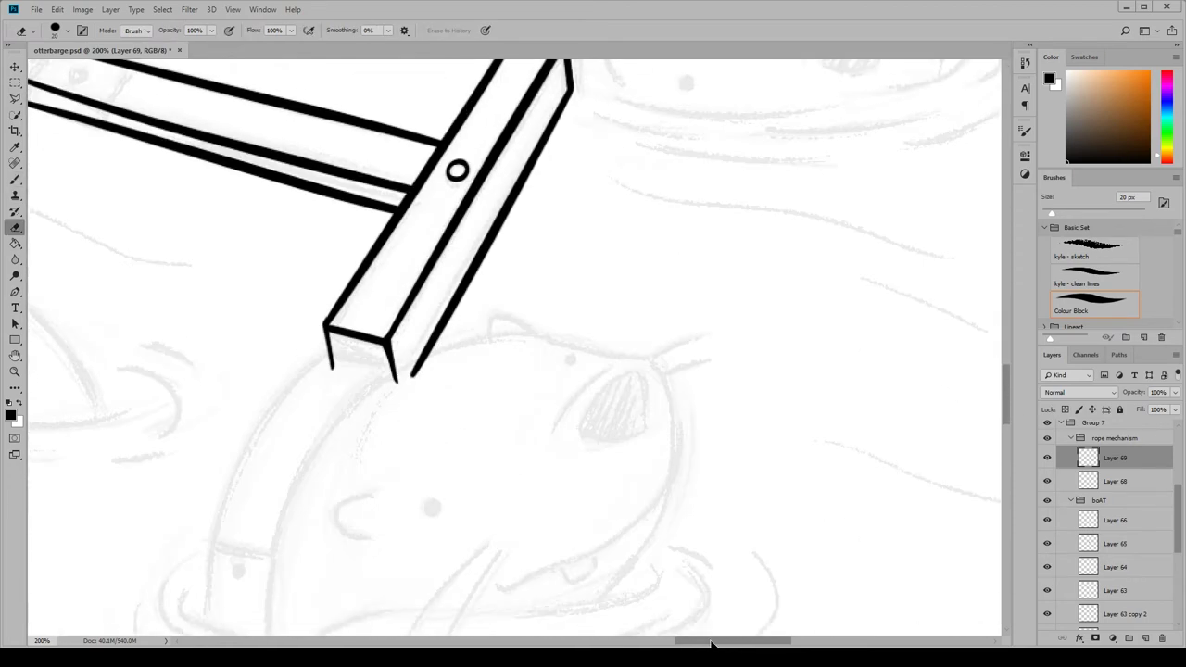
Ink the curved strap below the crossbar's lower end on a new layer, with its cross seam and a rivet dot
{"action": "scroll", "coordinate": [1000, 370], "scroll_direction": "down", "scroll_amount": 2}
{"action": "scroll", "coordinate": [1001, 371], "scroll_direction": "left", "scroll_amount": 5}
{"action": "key", "text": "ctrl+shift+alt+n"}
{"action": "key", "text": "b"}
{"action": "left_click_drag", "start_coordinate": [583, 270], "coordinate": [652, 295]}
{"action": "left_click_drag", "start_coordinate": [581, 271], "coordinate": [453, 538]}
{"action": "left_click_drag", "start_coordinate": [661, 285], "coordinate": [530, 556]}
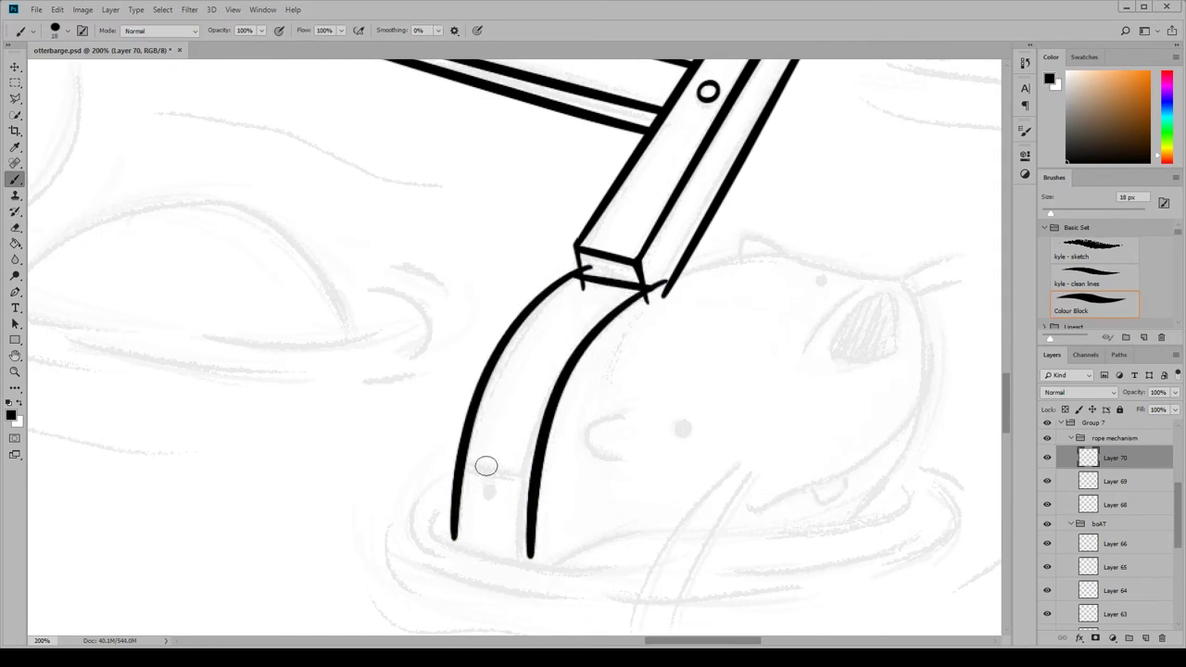
{"action": "left_click_drag", "start_coordinate": [463, 465], "coordinate": [532, 474]}
{"action": "left_click", "coordinate": [489, 493]}
{"action": "key", "text": "e"}
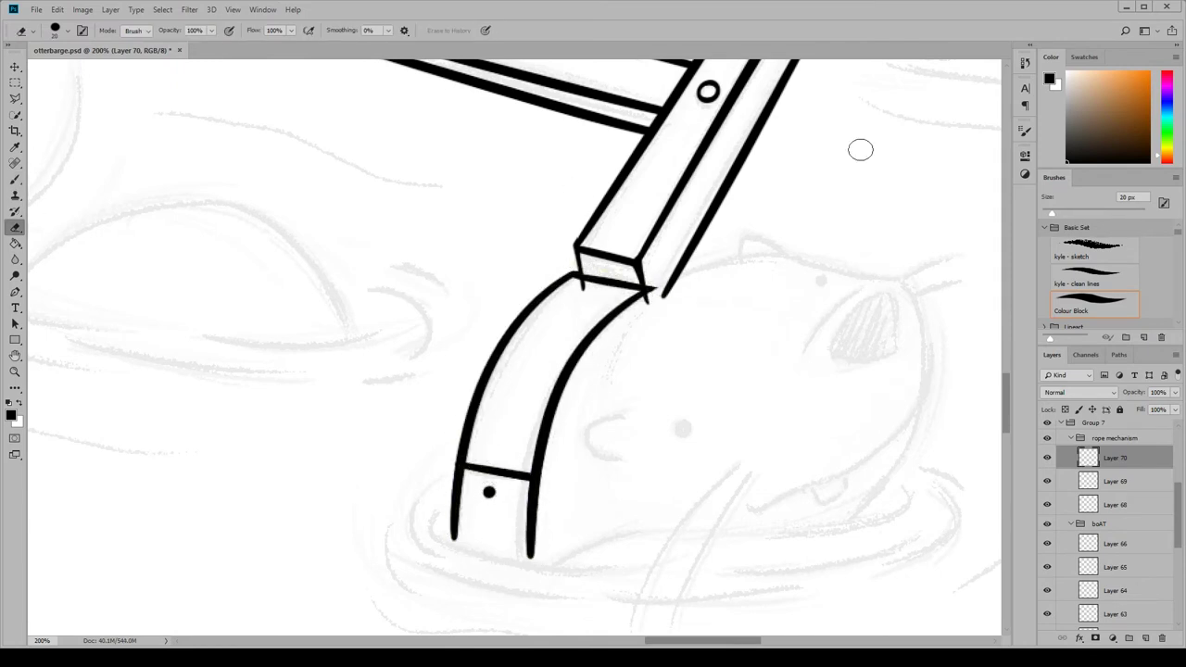
Select the crossbar's layer and erase its lower end lines that overshoot onto the strap
{"action": "key", "text": "alt+bracketleft"}
{"action": "mouse_move", "coordinate": [580, 281]}
{"action": "left_mouse_down"}
{"action": "mouse_move", "coordinate": [614, 290]}
{"action": "mouse_move", "coordinate": [689, 268]}
{"action": "left_mouse_up"}
{"action": "scroll", "coordinate": [938, 416], "scroll_direction": "up", "scroll_amount": 5}
{"action": "scroll", "coordinate": [938, 415], "scroll_direction": "right", "scroll_amount": 4}
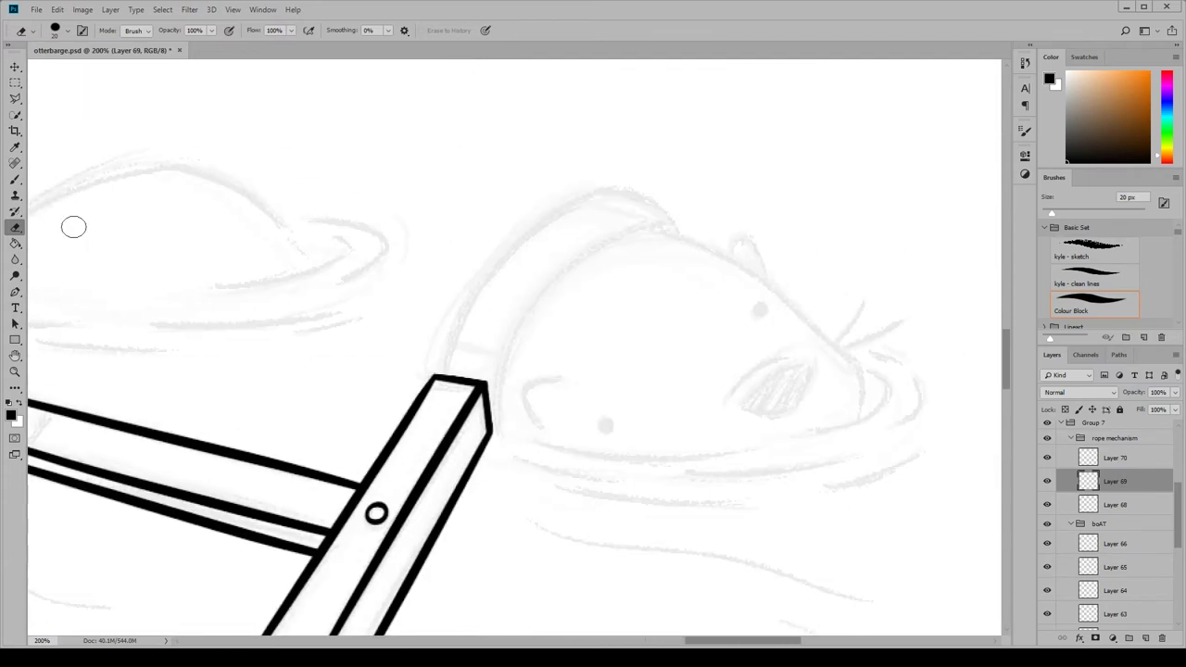
{"action": "key", "text": "b"}
{"action": "left_click_drag", "start_coordinate": [499, 432], "coordinate": [690, 224]}
{"action": "left_click_drag", "start_coordinate": [453, 382], "coordinate": [693, 207]}
{"action": "key", "text": "ctrl+z"}
{"action": "left_click_drag", "start_coordinate": [567, 196], "coordinate": [693, 222]}
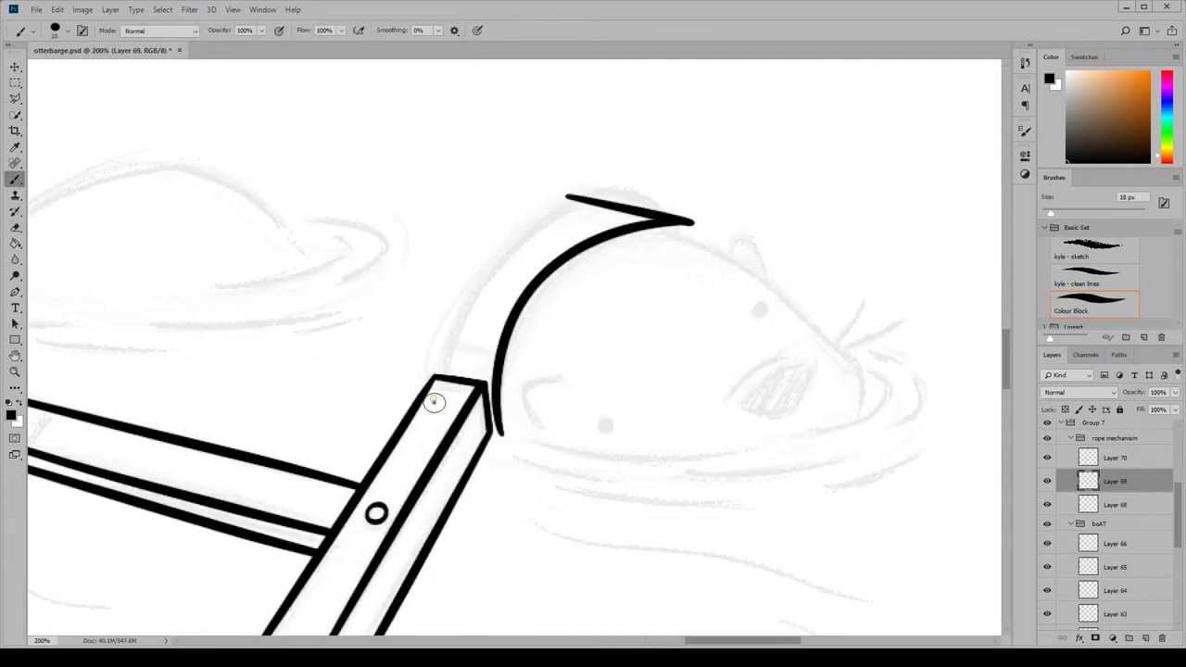
{"action": "key", "text": "ctrl+z"}
{"action": "key", "text": "ctrl+z"}
Ink the curved strap at the crossbar's upper end with its two arcs and end edges, and erase the overshooting lines
{"action": "left_click_drag", "start_coordinate": [434, 389], "coordinate": [634, 176]}
{"action": "key", "text": "ctrl+z"}
{"action": "left_click_drag", "start_coordinate": [499, 439], "coordinate": [679, 206]}
{"action": "mouse_move", "coordinate": [559, 192]}
{"action": "left_mouse_down"}
{"action": "mouse_move", "coordinate": [676, 206]}
{"action": "mouse_move", "coordinate": [690, 239]}
{"action": "mouse_move", "coordinate": [635, 173]}
{"action": "mouse_move", "coordinate": [649, 180]}
{"action": "left_mouse_up"}
{"action": "key", "text": "e"}
{"action": "left_click_drag", "start_coordinate": [429, 408], "coordinate": [432, 387]}
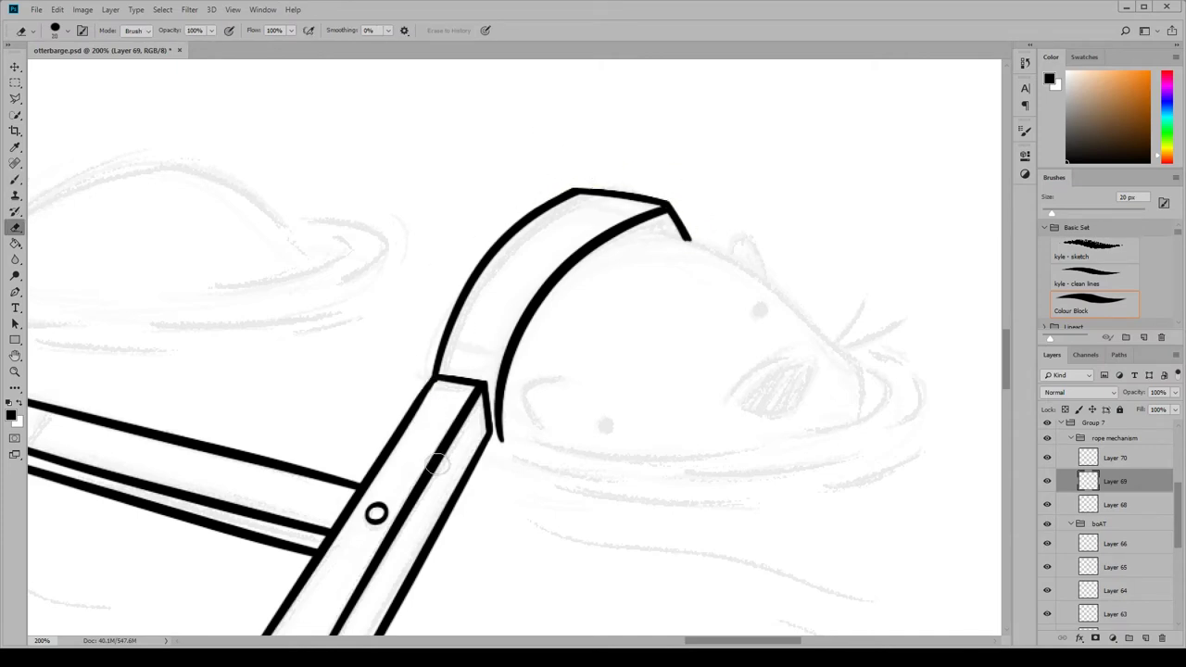
{"action": "scroll", "coordinate": [1010, 392], "scroll_direction": "down", "scroll_amount": 4}
{"action": "scroll", "coordinate": [995, 344], "scroll_direction": "up", "scroll_amount": 5}
{"action": "key", "text": "b"}
{"action": "left_click_drag", "start_coordinate": [484, 517], "coordinate": [501, 580]}
{"action": "key", "text": "e"}
Ink the rope-side end of the tow bar closed, trim the overshoots, and add a cross seam and a rivet dot
{"action": "scroll", "coordinate": [584, 336], "scroll_direction": "down", "scroll_amount": 3}
{"action": "scroll", "coordinate": [584, 336], "scroll_direction": "left", "scroll_amount": 6}
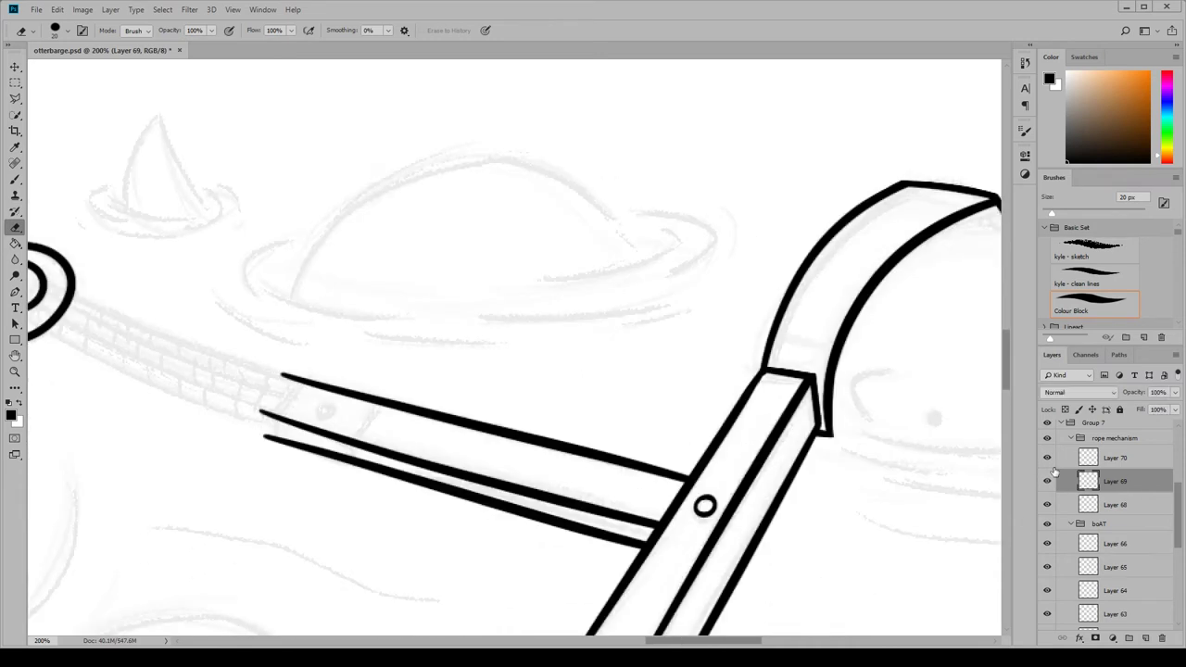
{"action": "key", "text": "b"}
{"action": "mouse_move", "coordinate": [281, 375]}
{"action": "left_mouse_down"}
{"action": "mouse_move", "coordinate": [274, 430]}
{"action": "mouse_move", "coordinate": [258, 425]}
{"action": "mouse_move", "coordinate": [274, 455]}
{"action": "mouse_move", "coordinate": [281, 399]}
{"action": "mouse_move", "coordinate": [264, 416]}
{"action": "mouse_move", "coordinate": [297, 372]}
{"action": "left_mouse_up"}
{"action": "key", "text": "e"}
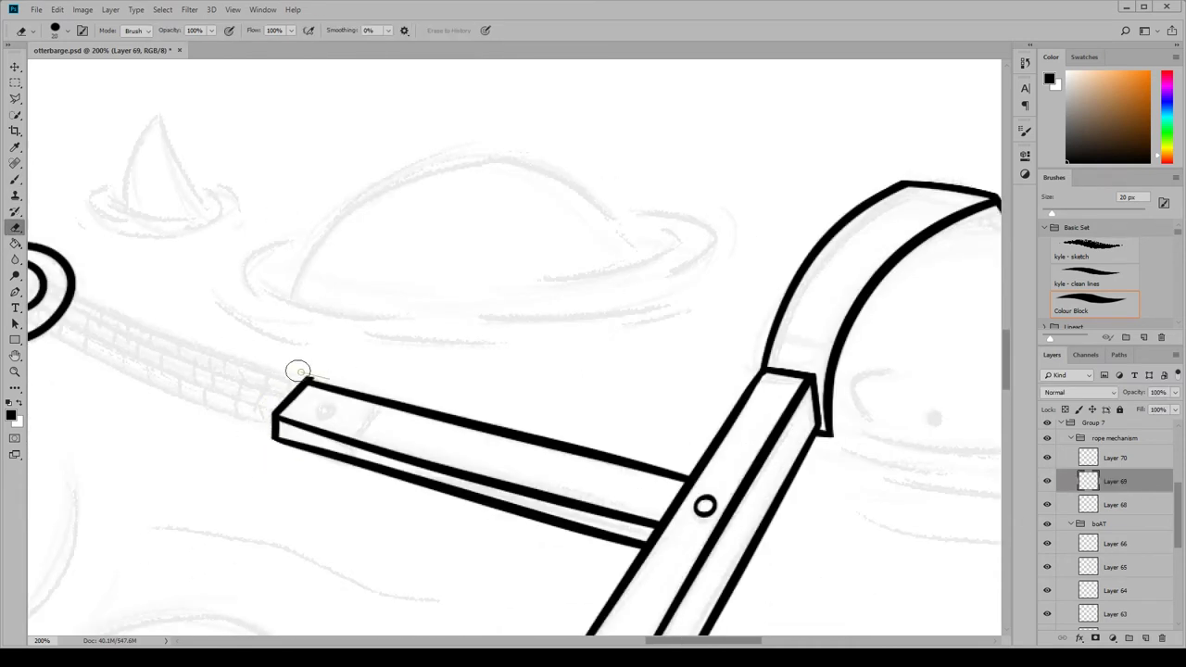
{"action": "key", "text": "b"}
{"action": "left_click_drag", "start_coordinate": [383, 405], "coordinate": [354, 459]}
Ink the long rope strands between the post's ring and the tow bar on a new layer, and erase their overshooting ends
{"action": "left_click", "coordinate": [1145, 638]}
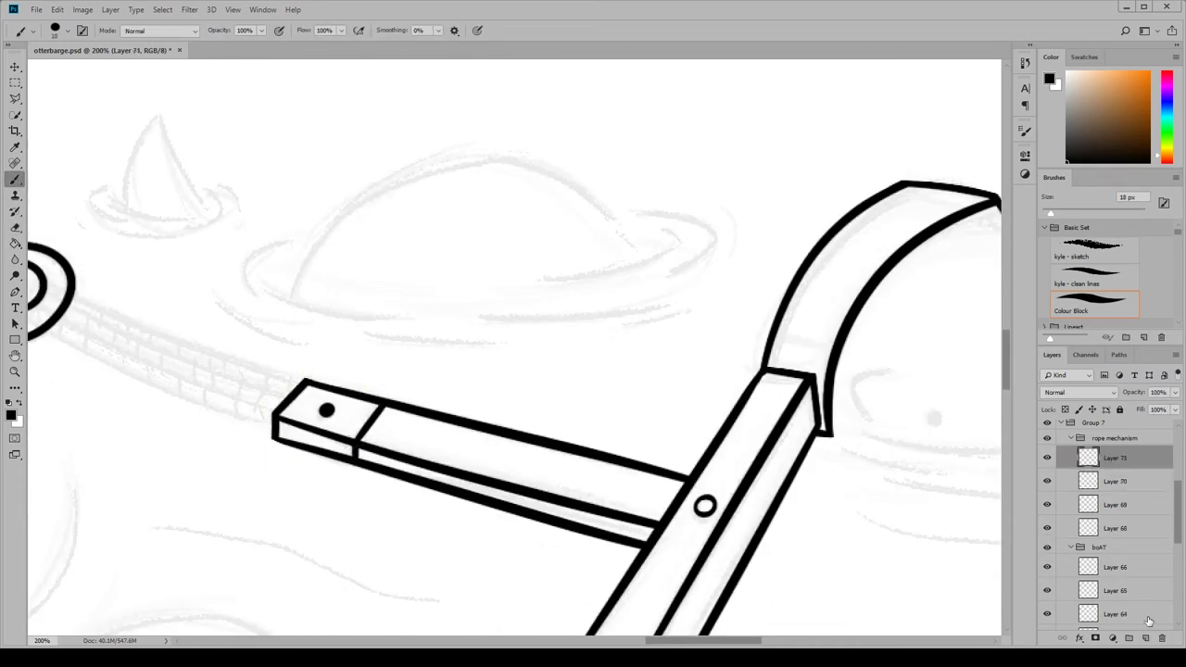
{"action": "scroll", "coordinate": [825, 520], "scroll_direction": "left", "scroll_amount": 8}
{"action": "mouse_move", "coordinate": [634, 408]}
{"action": "left_mouse_down"}
{"action": "mouse_move", "coordinate": [371, 306]}
{"action": "mouse_move", "coordinate": [645, 374]}
{"action": "left_mouse_up"}
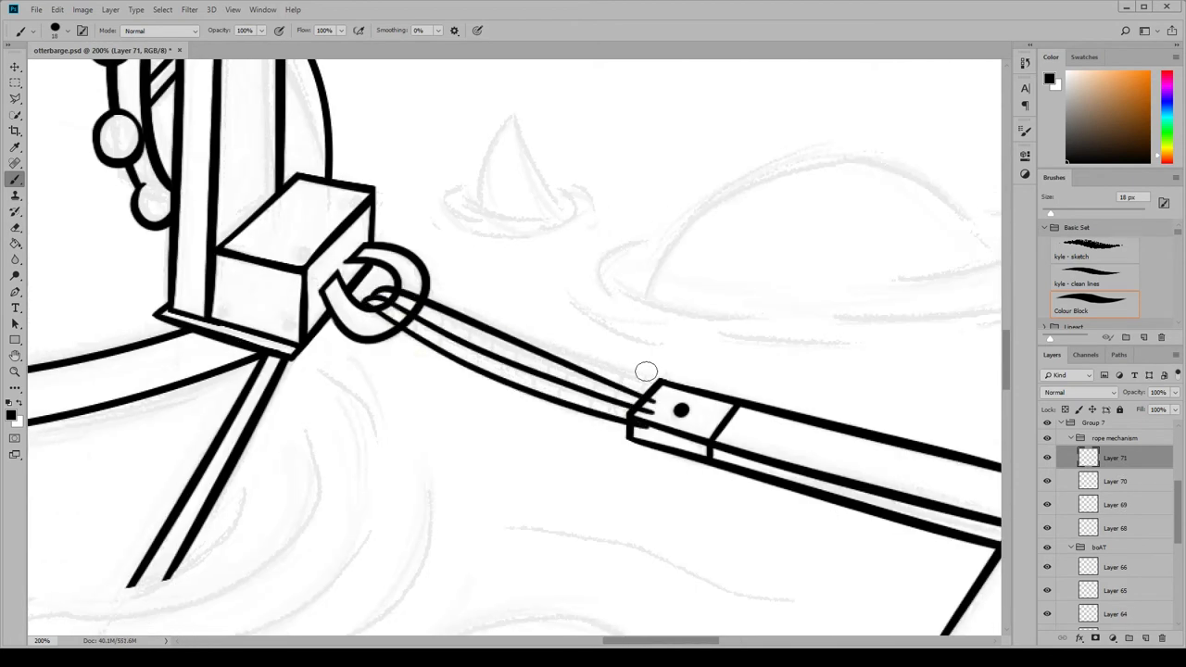
{"action": "left_click_drag", "start_coordinate": [382, 282], "coordinate": [653, 381]}
{"action": "key", "text": "e"}
{"action": "mouse_move", "coordinate": [472, 337]}
{"action": "left_mouse_down"}
{"action": "mouse_move", "coordinate": [665, 398]}
{"action": "mouse_move", "coordinate": [637, 446]}
{"action": "mouse_move", "coordinate": [693, 398]}
{"action": "left_mouse_up"}
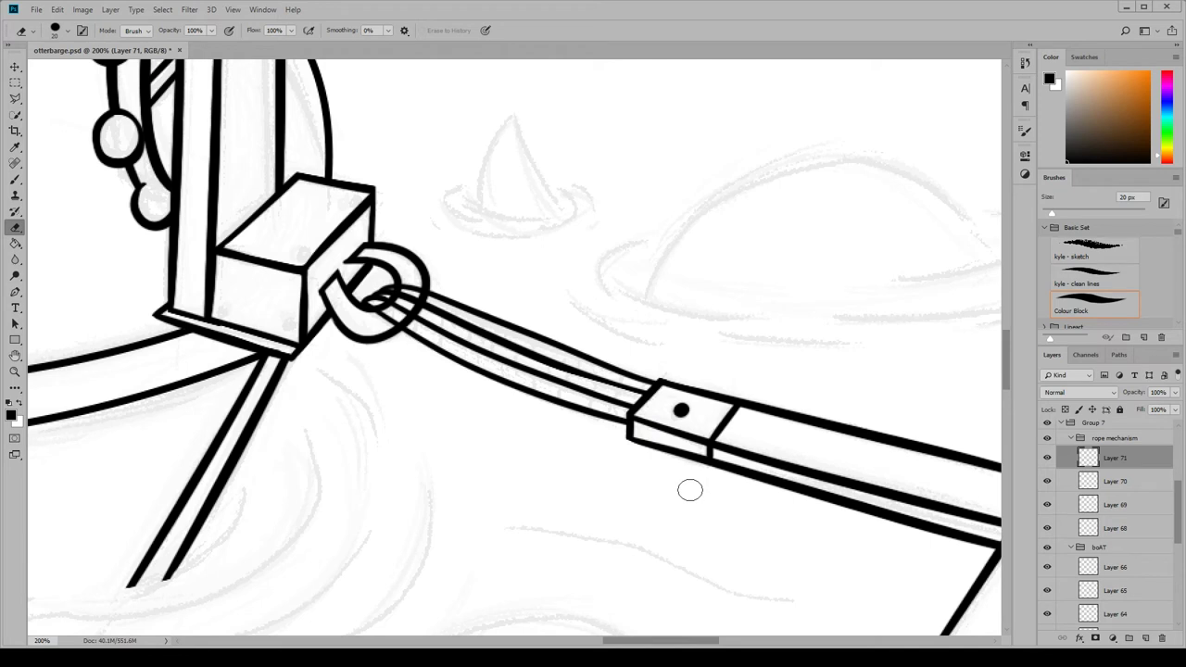
Hatch the rope strands with short 12 px strokes on a new layer, and erase the ring's lines that cross the rope on the ring's layer
{"action": "key", "text": "b"}
{"action": "left_click", "coordinate": [1145, 638]}
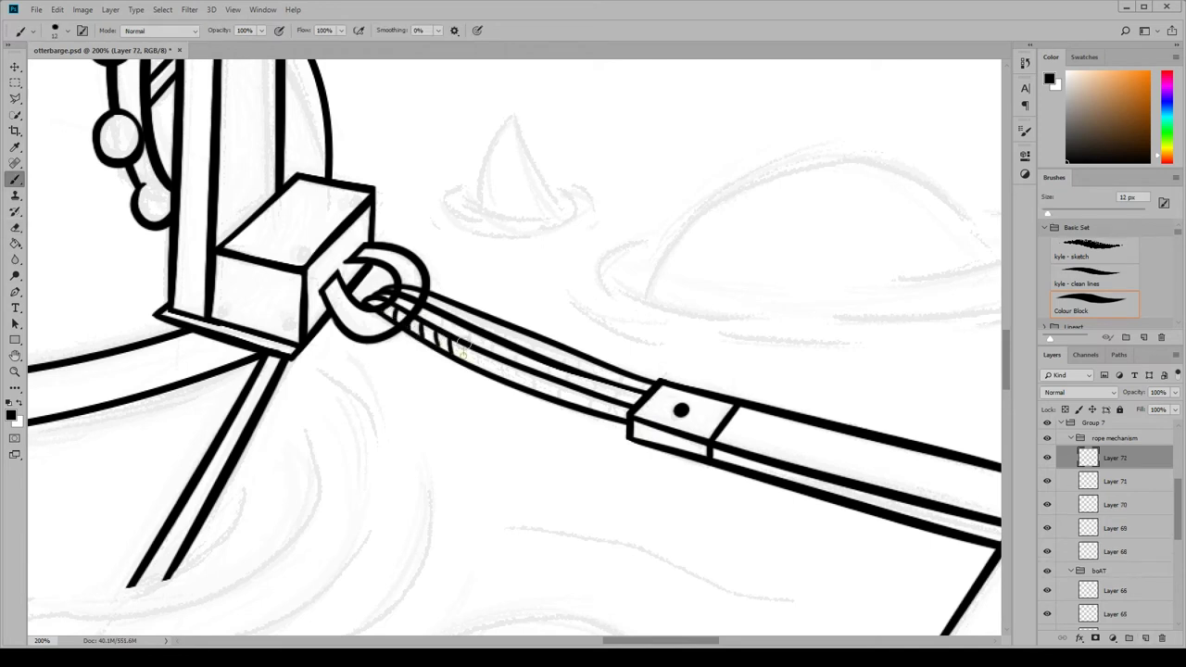
{"action": "left_click_drag", "start_coordinate": [461, 341], "coordinate": [465, 357]}
{"action": "left_click_drag", "start_coordinate": [476, 348], "coordinate": [480, 364]}
{"action": "left_click_drag", "start_coordinate": [491, 353], "coordinate": [495, 369]}
{"action": "left_click_drag", "start_coordinate": [506, 359], "coordinate": [509, 376]}
{"action": "left_click_drag", "start_coordinate": [521, 365], "coordinate": [525, 381]}
{"action": "left_click_drag", "start_coordinate": [537, 371], "coordinate": [543, 390]}
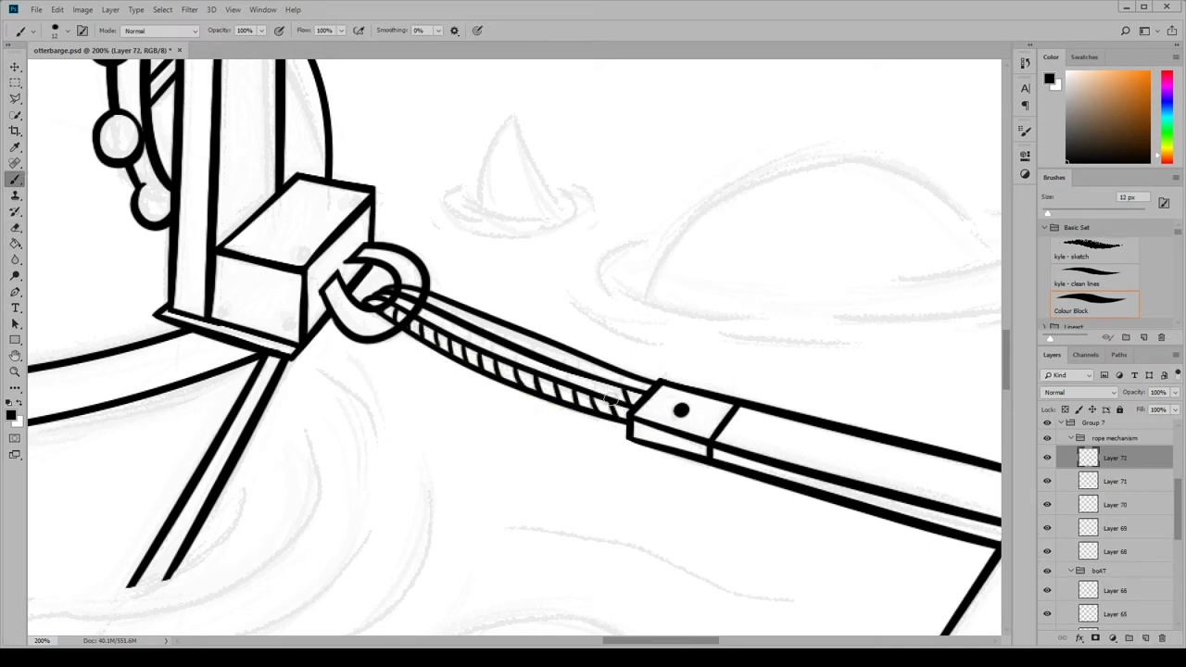
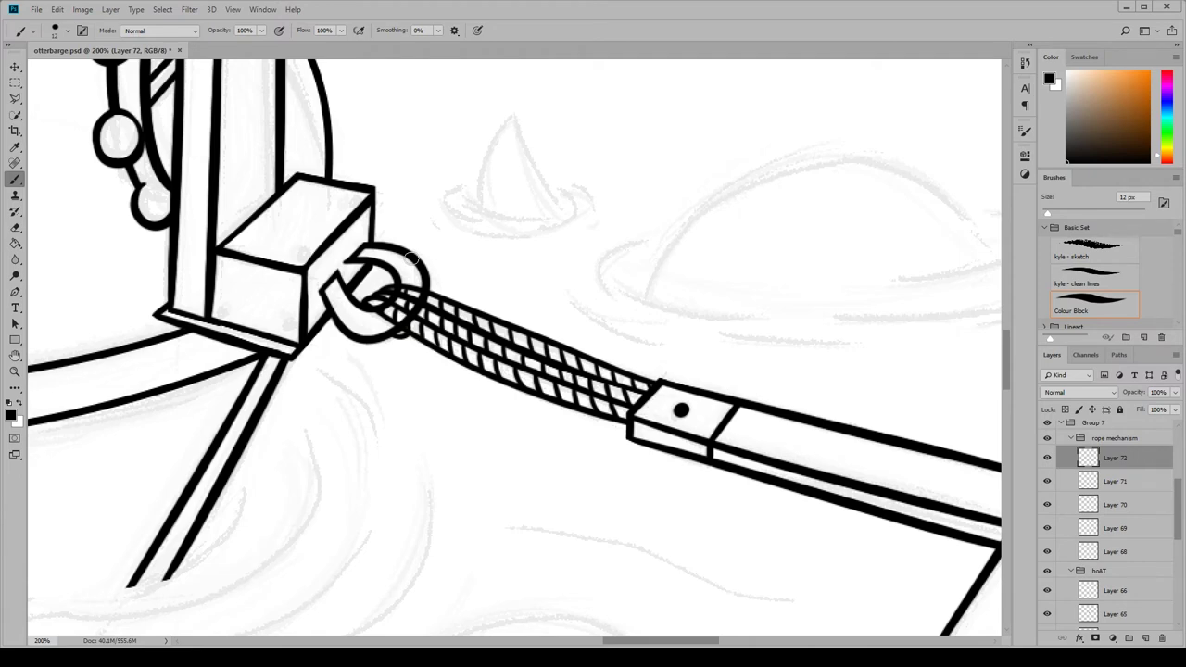
{"action": "left_click", "coordinate": [1117, 551]}
{"action": "key", "text": "e"}
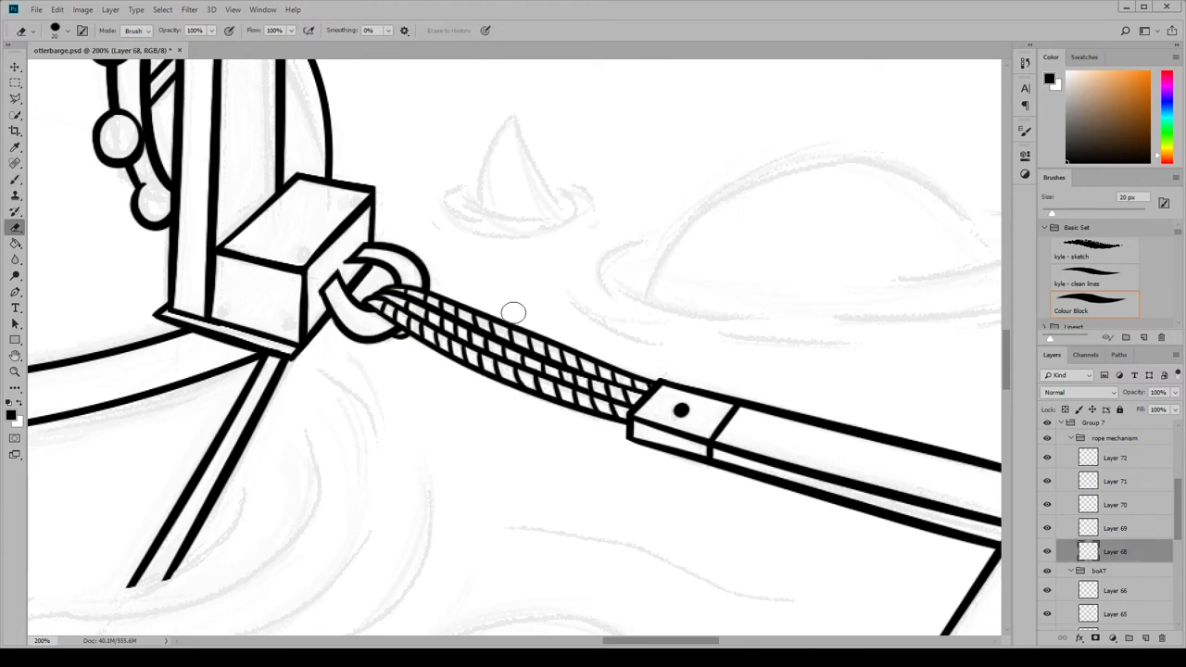
Create a new layer inside a new group named otterbears above the rope mechanism group
{"action": "scroll", "coordinate": [695, 617], "scroll_direction": "right", "scroll_amount": 10}
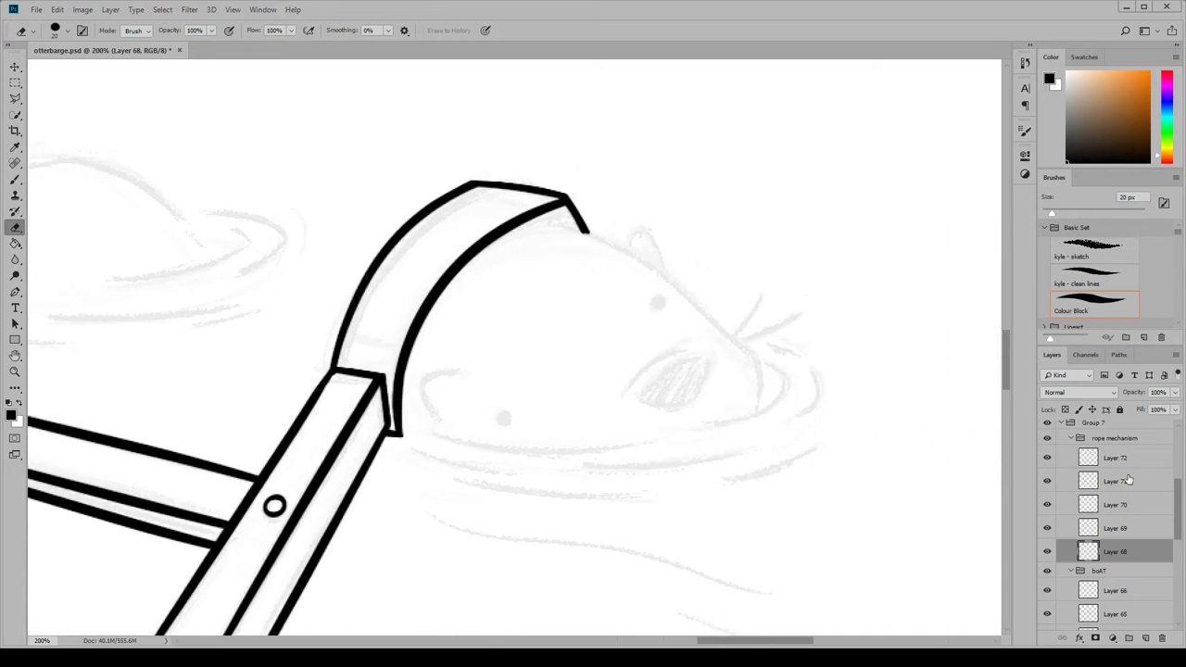
{"action": "key", "text": "ctrl+shift+alt+n"}
{"action": "key", "text": "ctrl+g"}
{"action": "double_click", "coordinate": [1103, 538]}
{"action": "type", "text": "otterbears"}
{"action": "key", "text": "Return"}
Ink the far otterbear's head outline from under the upper strap to the snout, and add both ears
{"action": "key", "text": "b"}
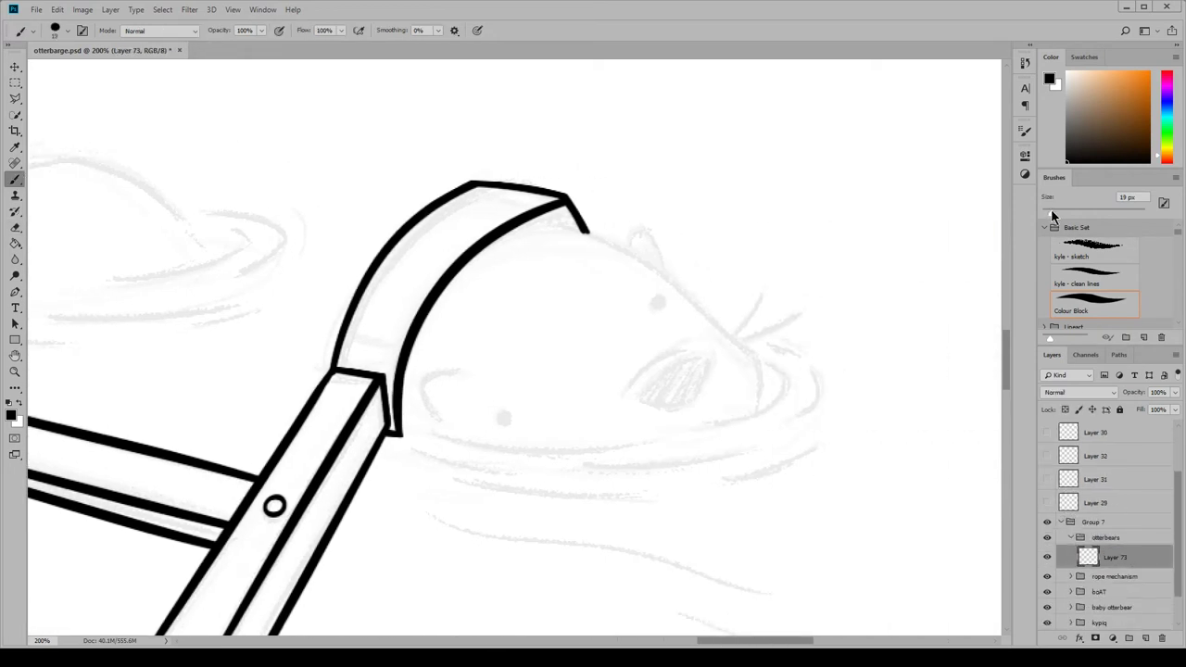
{"action": "left_click_drag", "start_coordinate": [568, 223], "coordinate": [655, 444]}
{"action": "key", "text": "ctrl+z"}
{"action": "mouse_move", "coordinate": [491, 239]}
{"action": "left_mouse_down"}
{"action": "mouse_move", "coordinate": [577, 227]}
{"action": "mouse_move", "coordinate": [755, 412]}
{"action": "left_mouse_up"}
{"action": "left_click_drag", "start_coordinate": [669, 278], "coordinate": [619, 239]}
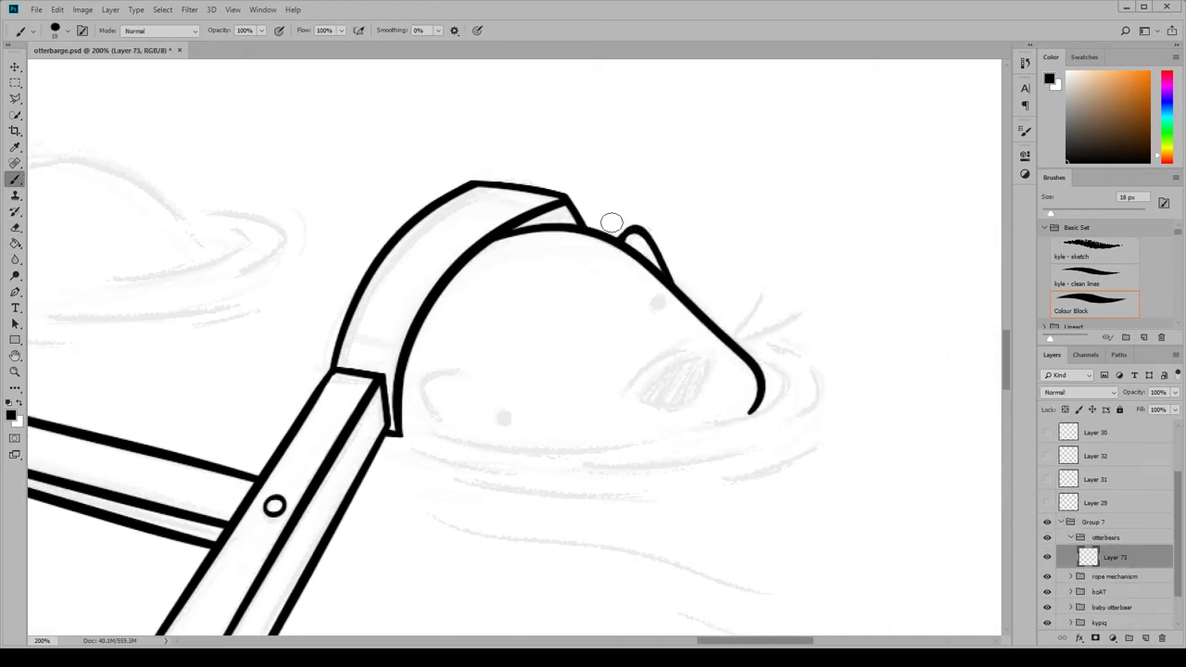
{"action": "left_click_drag", "start_coordinate": [468, 375], "coordinate": [464, 418]}
{"action": "key", "text": "e"}
{"action": "key", "text": "b"}
Ink the far otterbear's pointed oval nose with a curved line above it and a first whisker, trimming the nose's corners
{"action": "left_click_drag", "start_coordinate": [636, 398], "coordinate": [713, 356]}
{"action": "key", "text": "ctrl+z"}
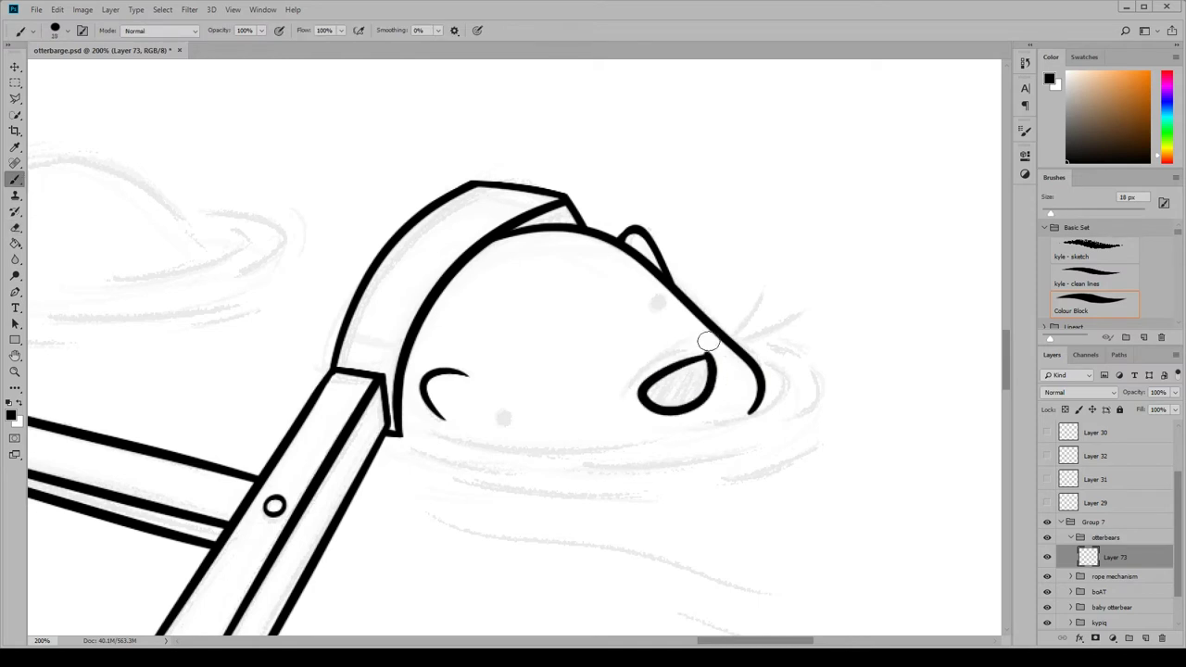
{"action": "key", "text": "ctrl+z"}
{"action": "left_click_drag", "start_coordinate": [626, 394], "coordinate": [691, 407]}
{"action": "key", "text": "ctrl+z"}
{"action": "key", "text": "e"}
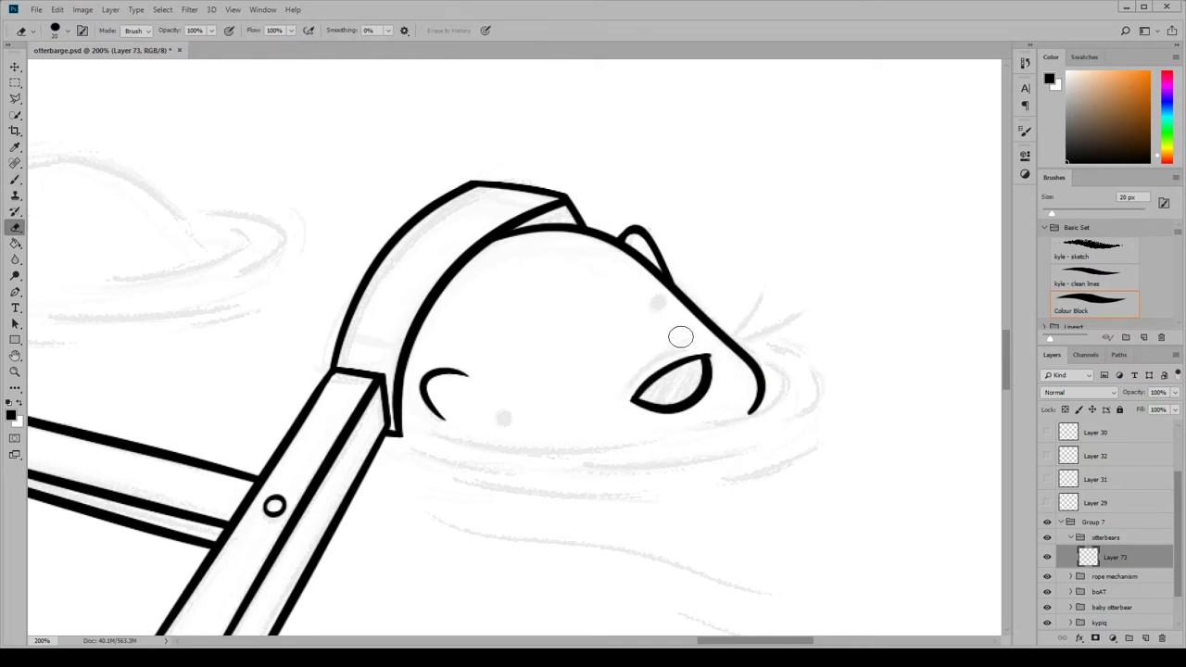
{"action": "left_click_drag", "start_coordinate": [707, 348], "coordinate": [712, 408]}
{"action": "left_click_drag", "start_coordinate": [623, 390], "coordinate": [758, 296]}
Dot in both eyes of the far otterbear and ink a second whisker on its snout, tapering the whisker ends
{"action": "key", "text": "b"}
{"action": "left_click", "coordinate": [505, 420]}
{"action": "left_click", "coordinate": [665, 303]}
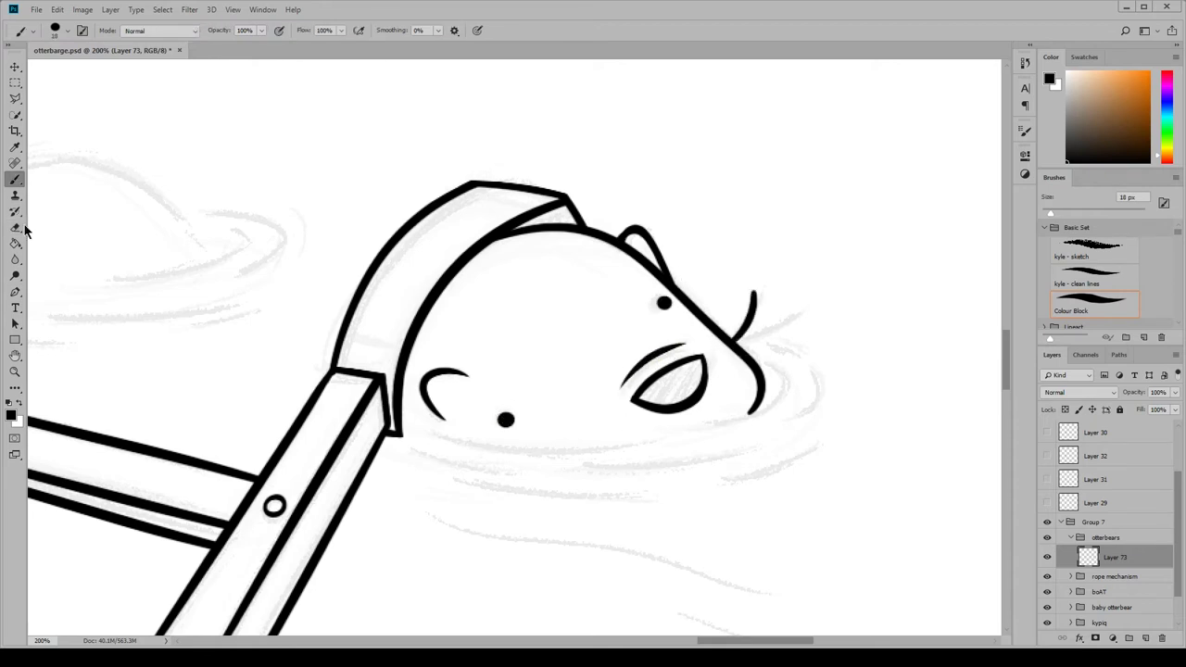
{"action": "key", "text": "e"}
{"action": "key", "text": "b"}
{"action": "left_click_drag", "start_coordinate": [749, 352], "coordinate": [786, 317]}
{"action": "key", "text": "e"}
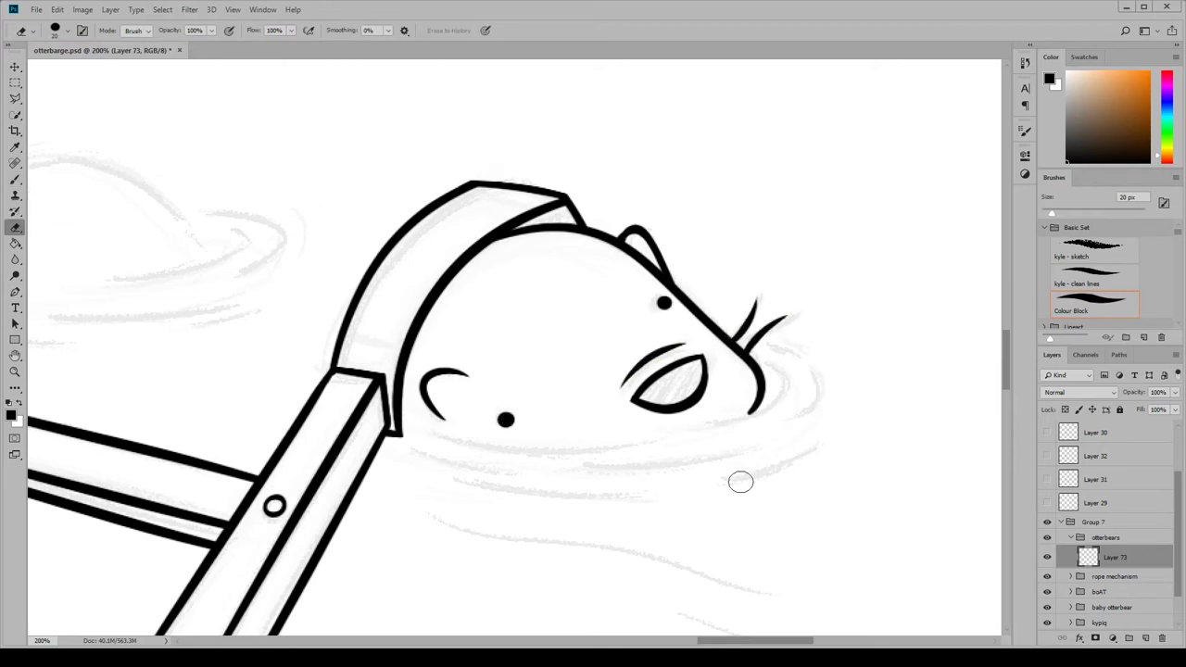
Ink the far otterbear's back hump and pointed tail tip rising from the water above the rope
{"action": "key", "text": "b"}
{"action": "scroll", "coordinate": [740, 482], "scroll_direction": "left", "scroll_amount": 5}
{"action": "left_click_drag", "start_coordinate": [390, 301], "coordinate": [739, 260]}
{"action": "key", "text": "e"}
{"action": "mouse_move", "coordinate": [307, 204]}
{"action": "left_mouse_down"}
{"action": "mouse_move", "coordinate": [221, 212]}
{"action": "mouse_move", "coordinate": [251, 139]}
{"action": "left_mouse_up"}
{"action": "key", "text": "b"}
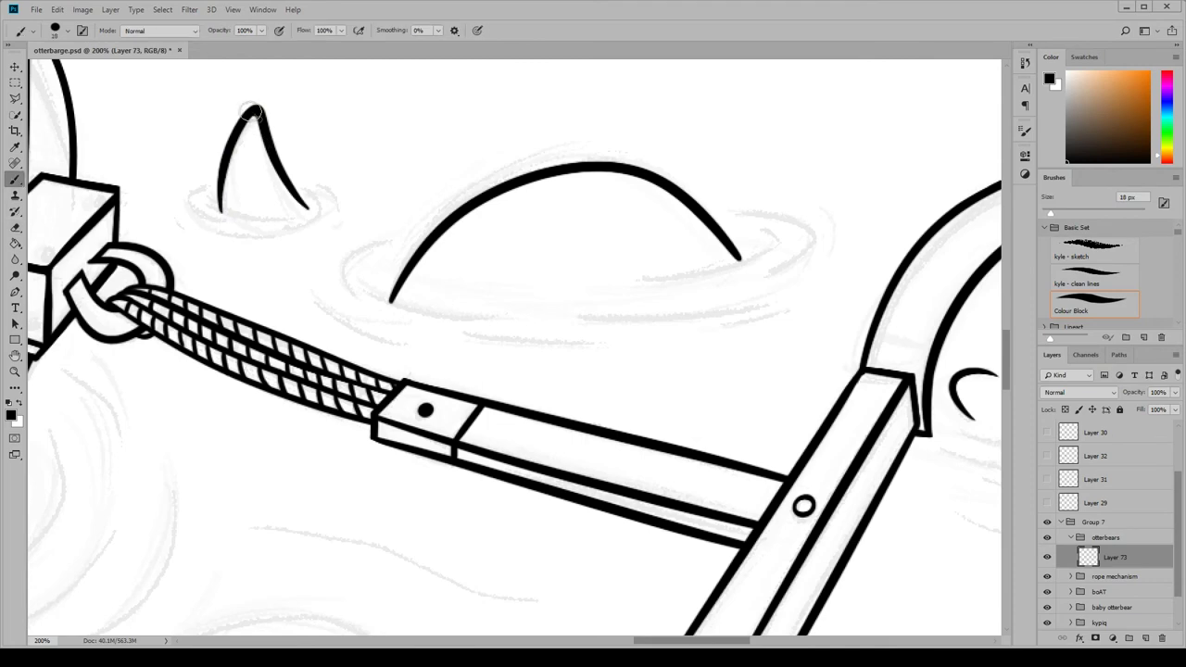
Ink the near otterbear's head outline from the lower strap around to the mouth on a new layer, and add both ears
{"action": "scroll", "coordinate": [751, 630], "scroll_direction": "right", "scroll_amount": 6}
{"action": "scroll", "coordinate": [670, 551], "scroll_direction": "down", "scroll_amount": 8}
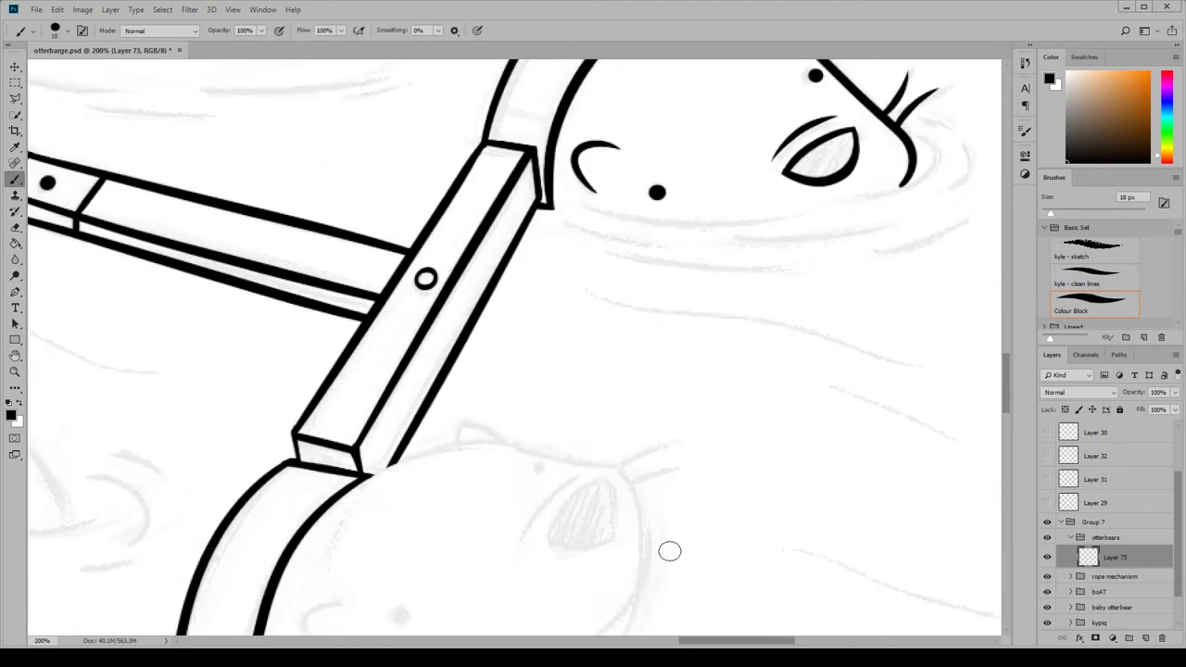
{"action": "key", "text": "ctrl+shift+alt+n"}
{"action": "left_click_drag", "start_coordinate": [369, 226], "coordinate": [473, 442]}
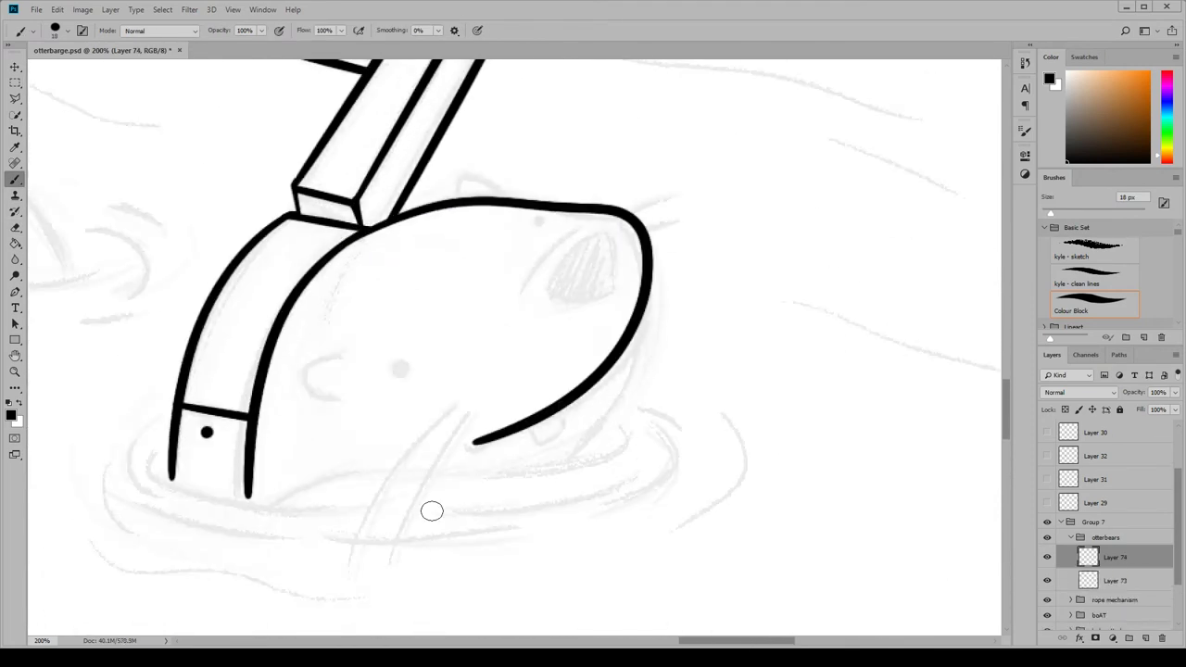
{"action": "left_click_drag", "start_coordinate": [508, 197], "coordinate": [456, 196]}
{"action": "left_click_drag", "start_coordinate": [352, 354], "coordinate": [352, 403]}
{"action": "key", "text": "e"}
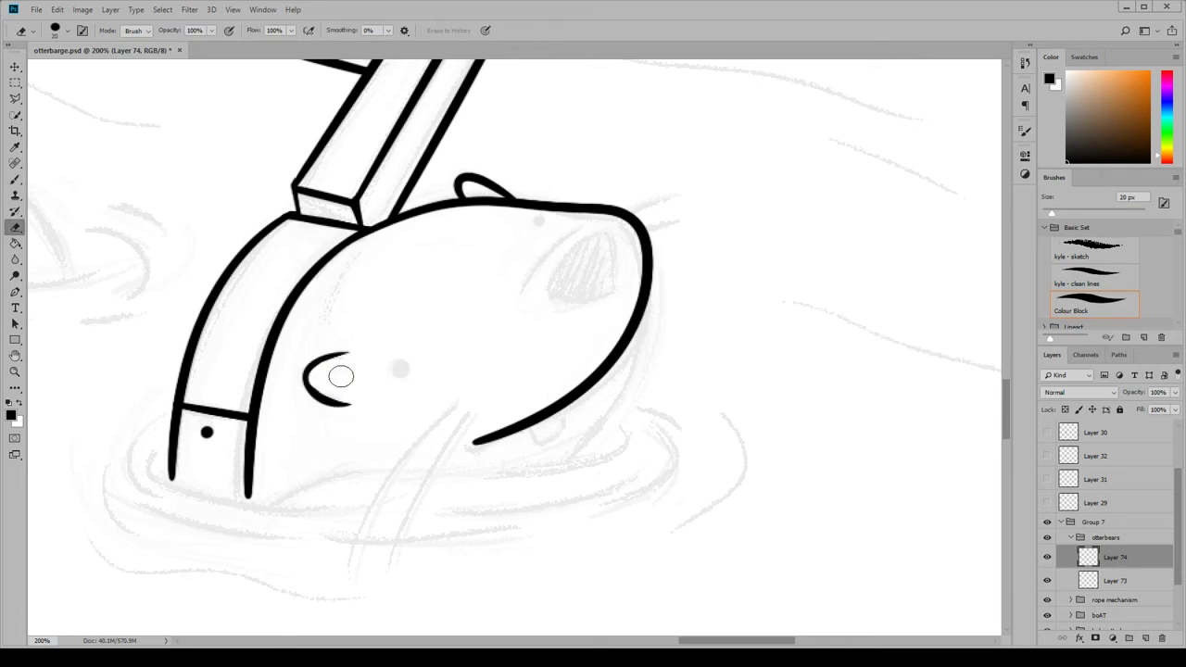
Ink the near otterbear's lower jaw line and small tooth, and thin out the end of the mouth line
{"action": "key", "text": "b"}
{"action": "left_click_drag", "start_coordinate": [639, 317], "coordinate": [566, 474]}
{"action": "mouse_move", "coordinate": [524, 428]}
{"action": "left_mouse_down"}
{"action": "mouse_move", "coordinate": [553, 420]}
{"action": "mouse_move", "coordinate": [482, 441]}
{"action": "left_mouse_up"}
{"action": "key", "text": "e"}
Dot in both eyes of the near otterbear, and ink its pointed oval nose with a curved line beside it
{"action": "key", "text": "b"}
{"action": "left_click", "coordinate": [541, 219]}
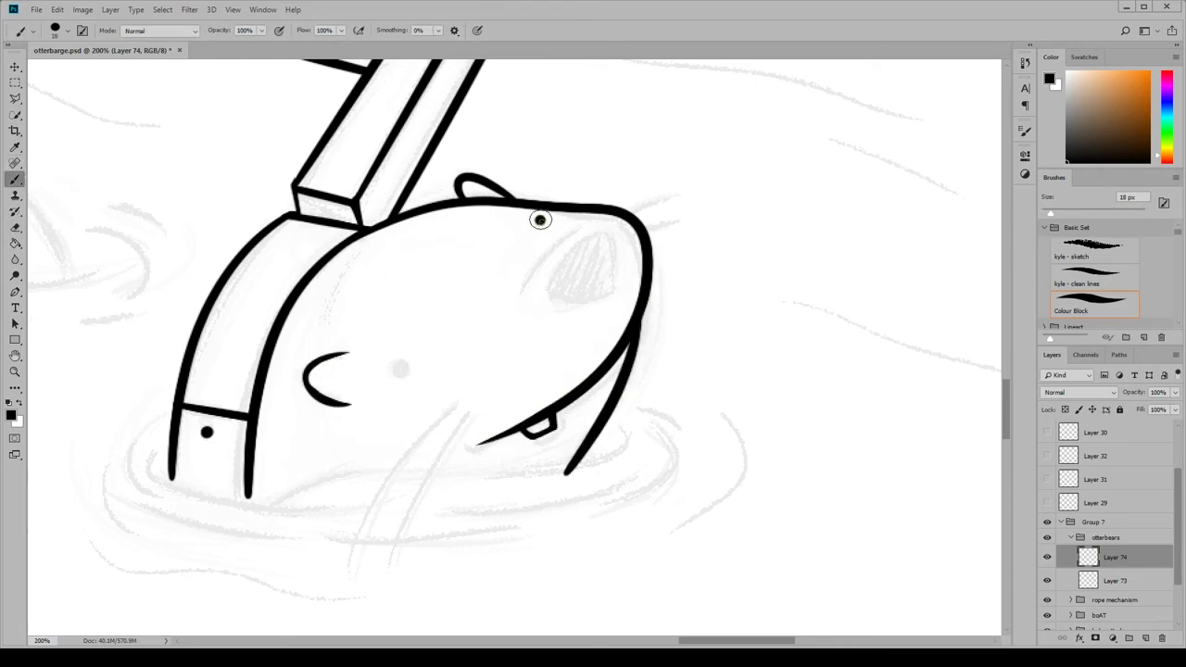
{"action": "left_click", "coordinate": [401, 371]}
{"action": "left_click_drag", "start_coordinate": [585, 222], "coordinate": [527, 296]}
{"action": "key", "text": "e"}
{"action": "mouse_move", "coordinate": [560, 252]}
{"action": "left_mouse_down"}
{"action": "mouse_move", "coordinate": [528, 294]}
{"action": "mouse_move", "coordinate": [564, 291]}
{"action": "mouse_move", "coordinate": [551, 298]}
{"action": "left_mouse_up"}
{"action": "key", "text": "b"}
{"action": "key", "text": "e"}
{"action": "key", "text": "b"}
{"action": "key", "text": "e"}
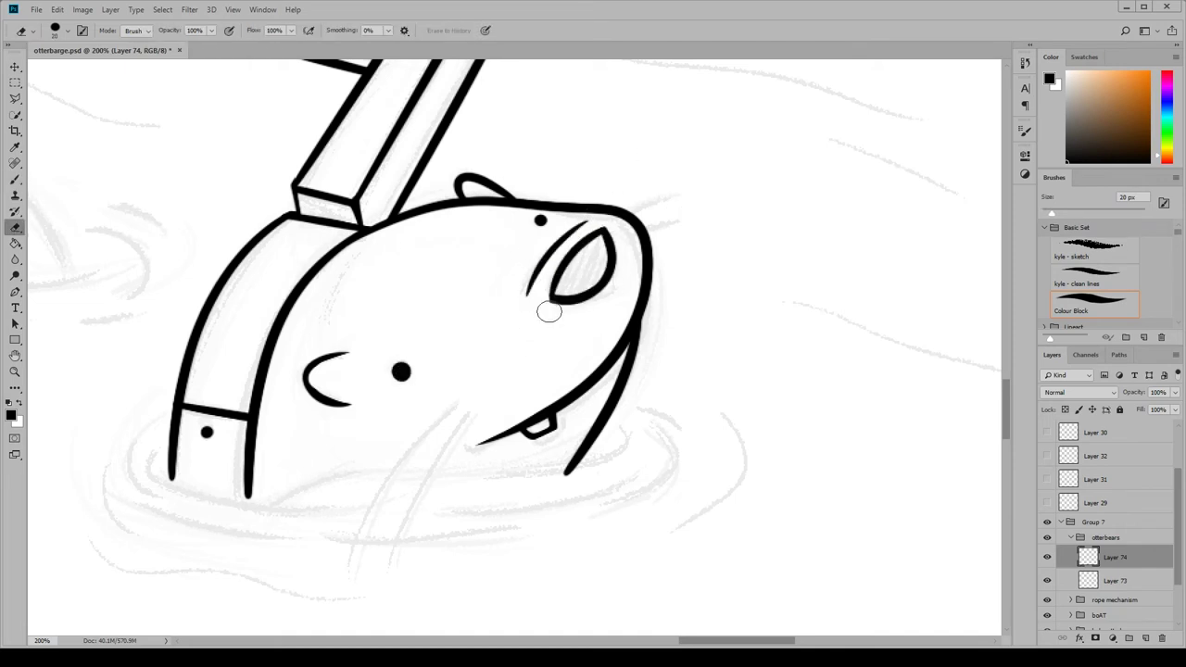
Ink two long curved lines running from the near otterbear's cheek down into the water, and taper their ends with the eraser
{"action": "key", "text": "b"}
{"action": "mouse_move", "coordinate": [447, 411]}
{"action": "left_mouse_down"}
{"action": "mouse_move", "coordinate": [458, 404]}
{"action": "mouse_move", "coordinate": [358, 545]}
{"action": "left_mouse_up"}
{"action": "key", "text": "e"}
{"action": "mouse_move", "coordinate": [474, 408]}
{"action": "left_mouse_down"}
{"action": "mouse_move", "coordinate": [395, 570]}
{"action": "mouse_move", "coordinate": [352, 572]}
{"action": "mouse_move", "coordinate": [330, 626]}
{"action": "left_mouse_up"}
{"action": "key", "text": "b"}
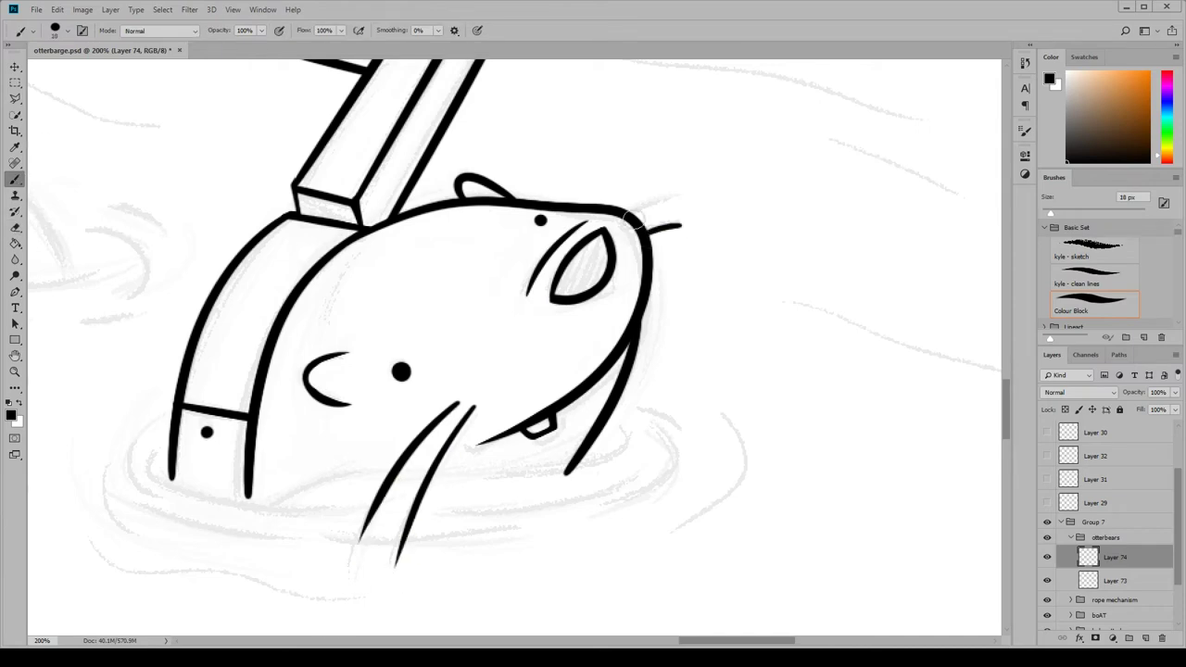
Ink two short whiskers on the near otterbear's snout and taper their tips with the eraser
{"action": "left_click_drag", "start_coordinate": [639, 215], "coordinate": [674, 191]}
{"action": "left_click_drag", "start_coordinate": [643, 228], "coordinate": [678, 222]}
{"action": "key", "text": "e"}
{"action": "left_click_drag", "start_coordinate": [676, 190], "coordinate": [649, 232]}
Ink the near otterbear's back hump in the water between the boat and the lower strap
{"action": "key", "text": "b"}
{"action": "left_click_drag", "start_coordinate": [702, 640], "coordinate": [680, 640]}
{"action": "scroll", "coordinate": [198, 241], "scroll_direction": "left", "scroll_amount": 5}
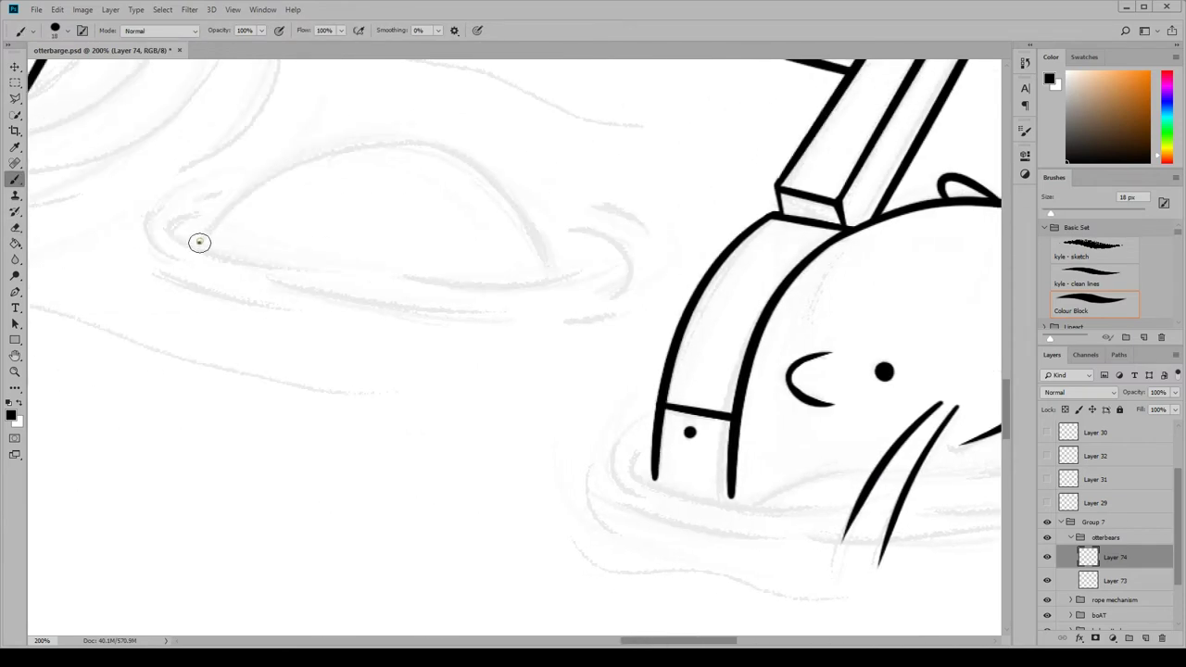
{"action": "scroll", "coordinate": [198, 241], "scroll_direction": "up", "scroll_amount": 3}
Draw a plank line along the boat's inner far side with the Pen tool, in the boAT group
{"action": "left_click", "coordinate": [233, 9]}
{"action": "left_click", "coordinate": [254, 123]}
{"action": "left_click", "coordinate": [232, 9]}
{"action": "key", "text": "ctrl+minus"}
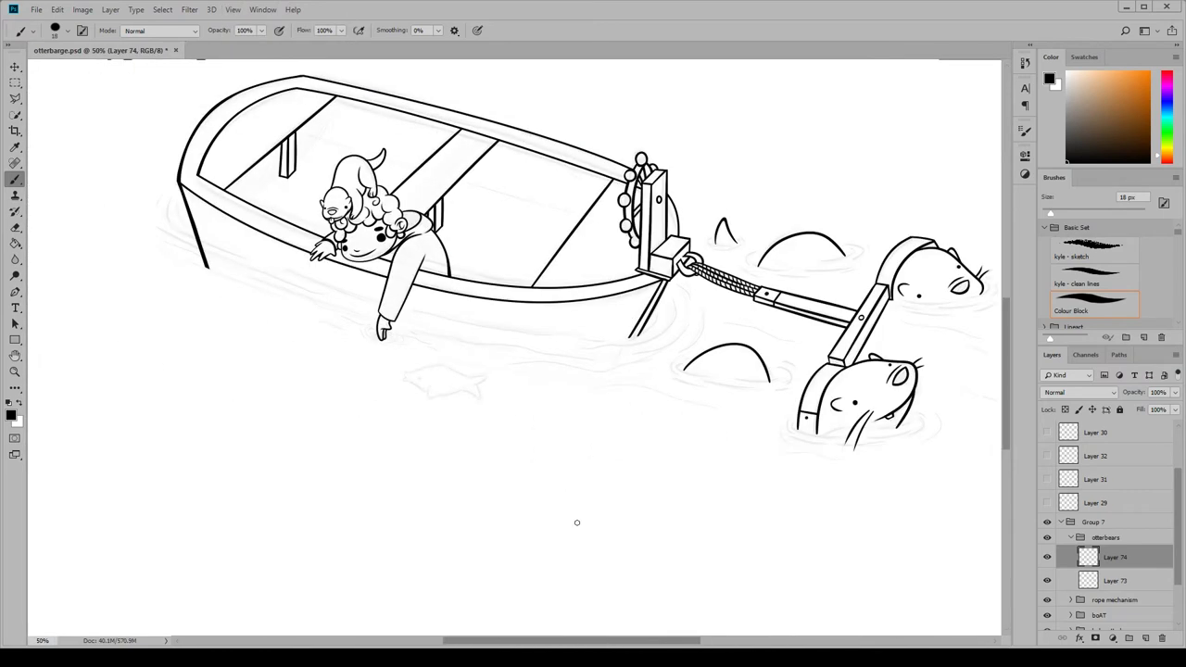
{"action": "scroll", "coordinate": [574, 544], "scroll_direction": "up", "scroll_amount": 3}
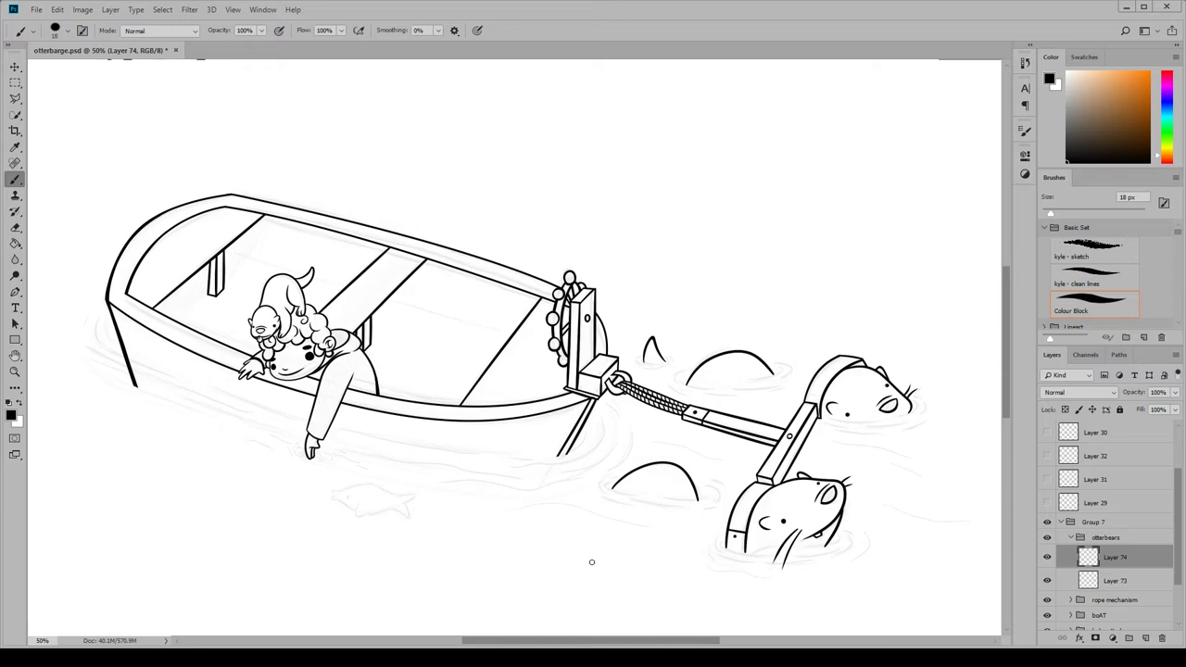
{"action": "left_click", "coordinate": [1071, 537]}
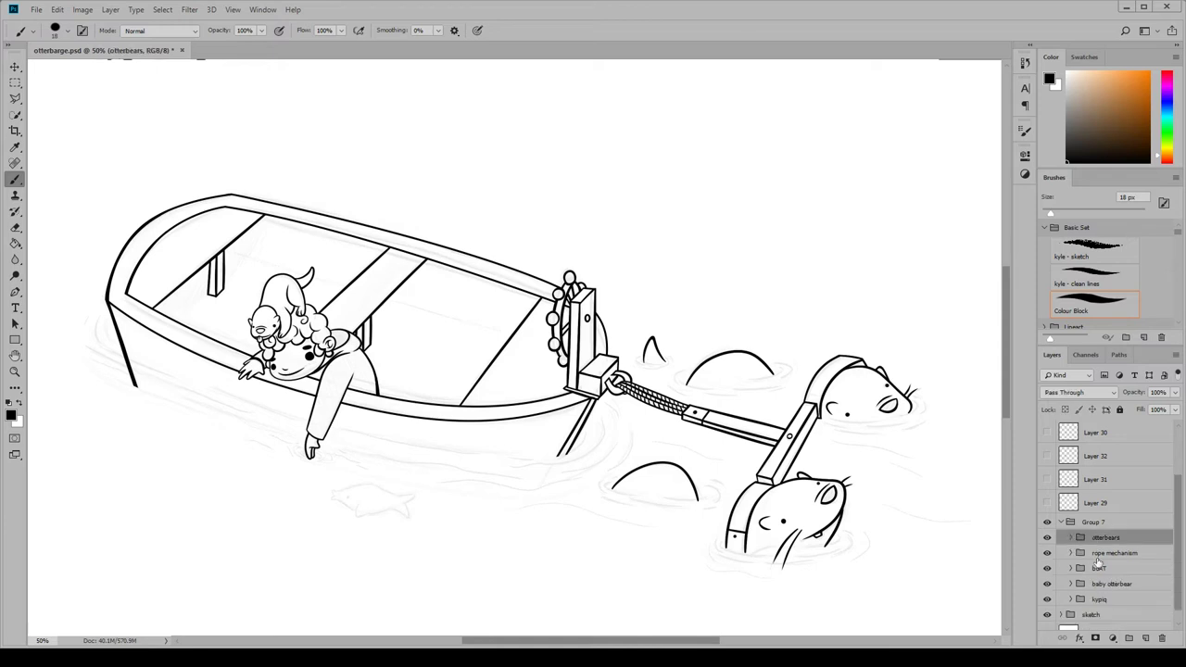
{"action": "left_click", "coordinate": [1072, 569]}
{"action": "key", "text": "p"}
{"action": "left_click", "coordinate": [212, 209]}
{"action": "left_click", "coordinate": [554, 306]}
{"action": "key", "text": "Return"}
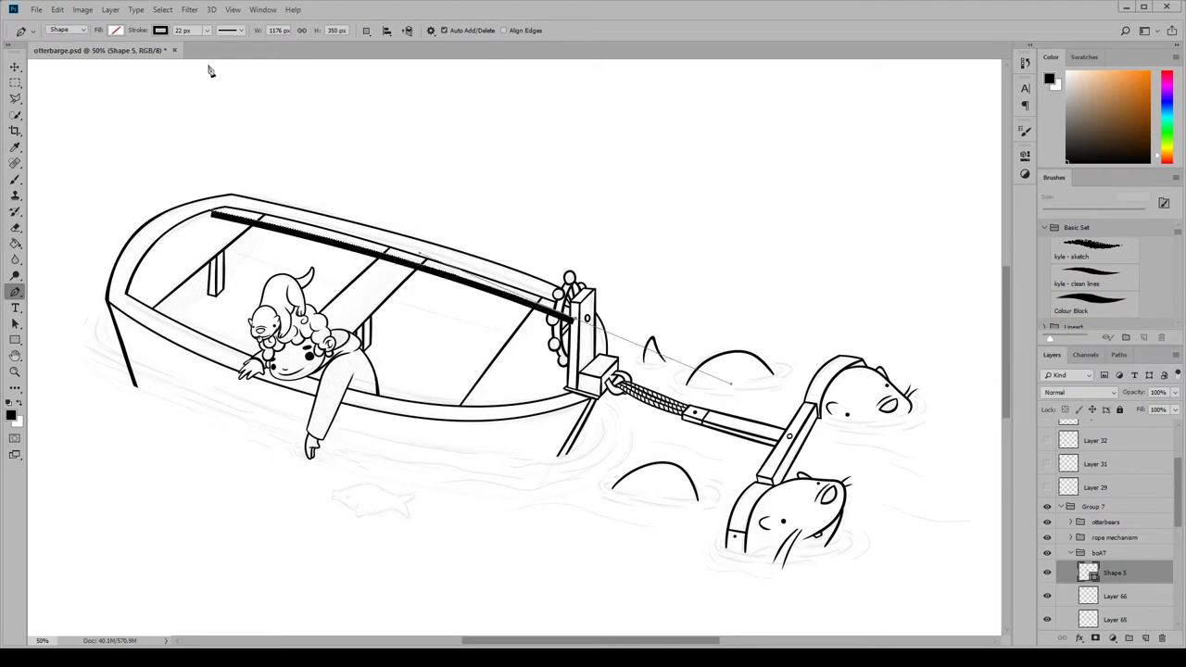
Set the plank line's stroke width to 4 px
{"action": "left_click", "coordinate": [227, 29]}
{"action": "left_click", "coordinate": [212, 72]}
{"action": "key", "text": "v"}
{"action": "key", "text": "p"}
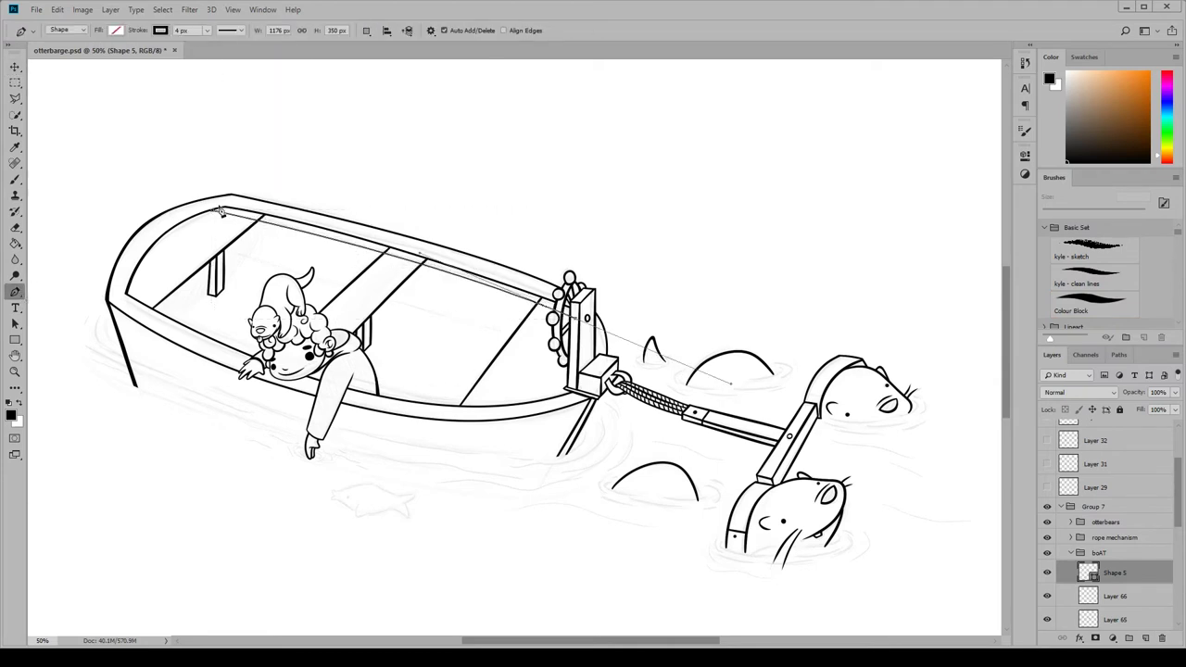
Draw a second, lower plank line across the boat's interior to the mooring post with the Pen tool and a 4 px stroke
{"action": "left_click", "coordinate": [206, 245]}
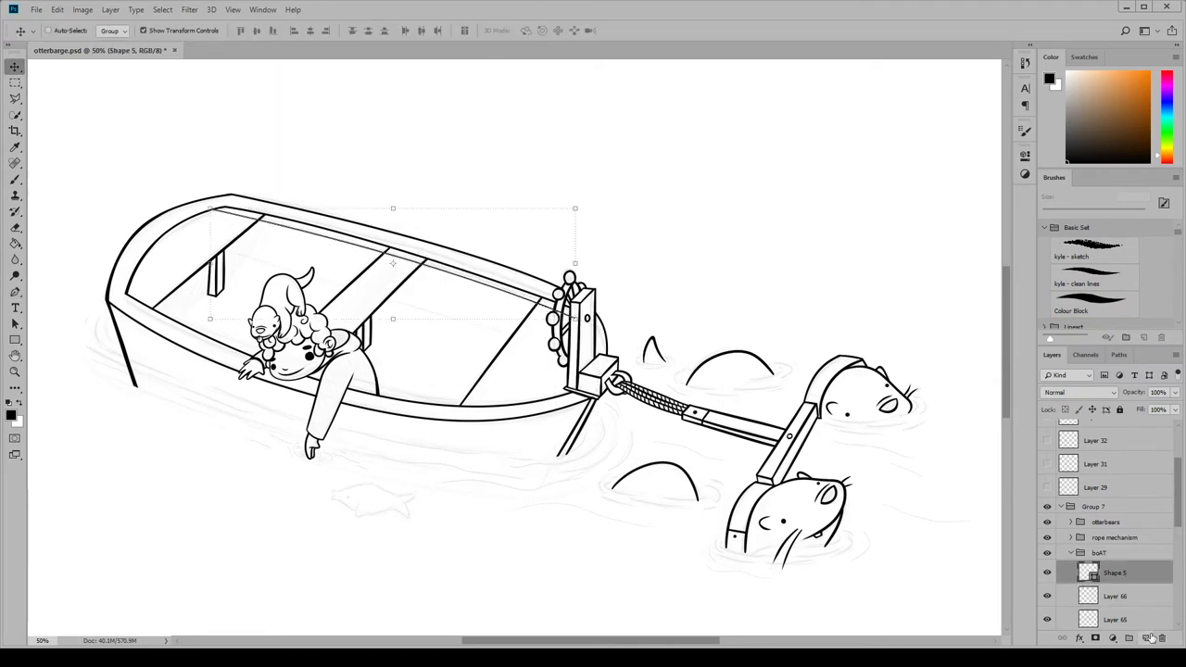
{"action": "left_click", "coordinate": [587, 359]}
{"action": "left_click", "coordinate": [186, 29]}
{"action": "type", "text": "32"}
{"action": "key", "text": "Return"}
{"action": "key", "text": "ctrl+z"}
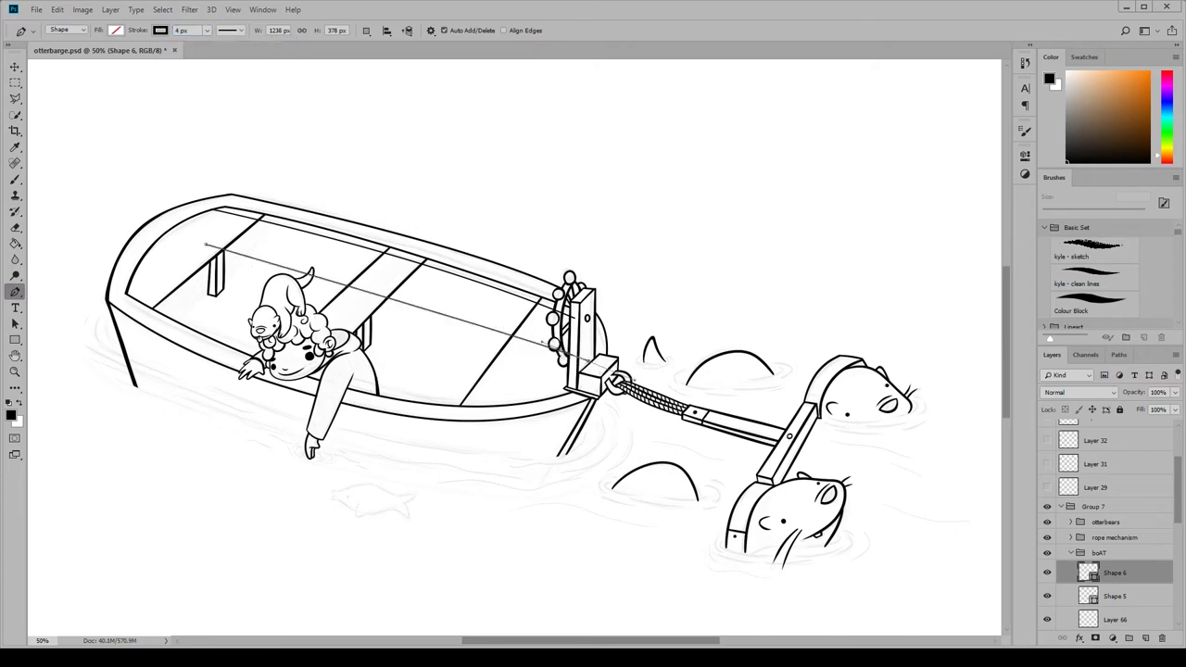
{"action": "key", "text": "v"}
Merge the two interior plank line shapes into a single layer in the boAT group
{"action": "left_click", "coordinate": [1147, 594]}
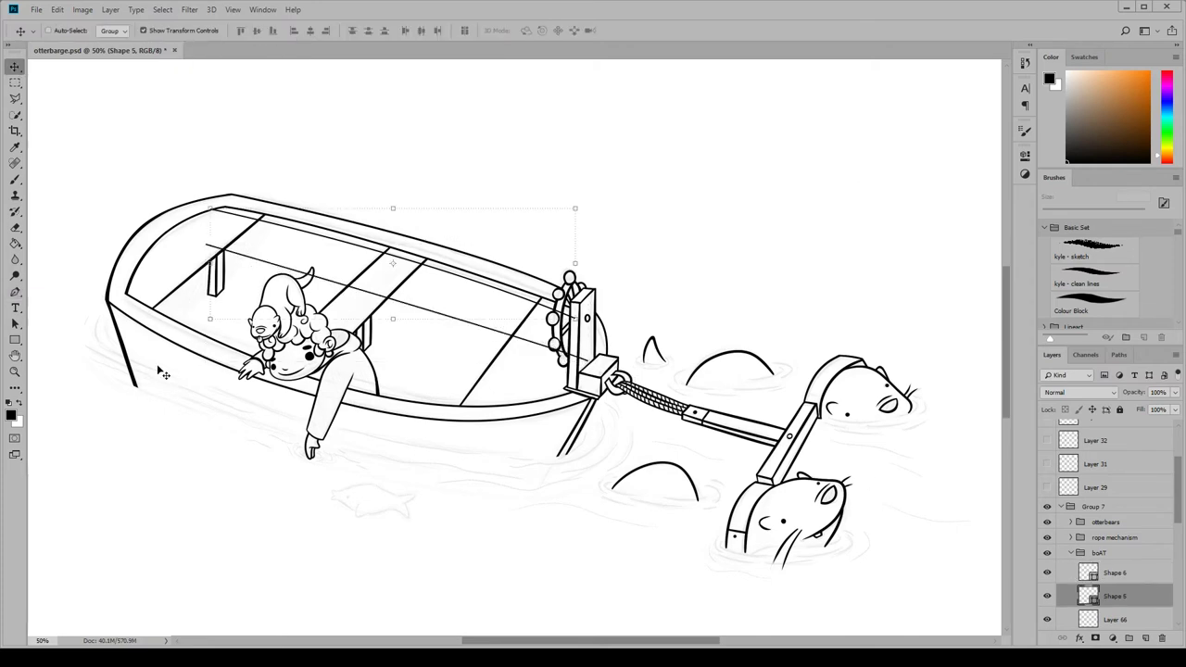
{"action": "left_click", "coordinate": [232, 10]}
{"action": "left_click", "coordinate": [278, 132]}
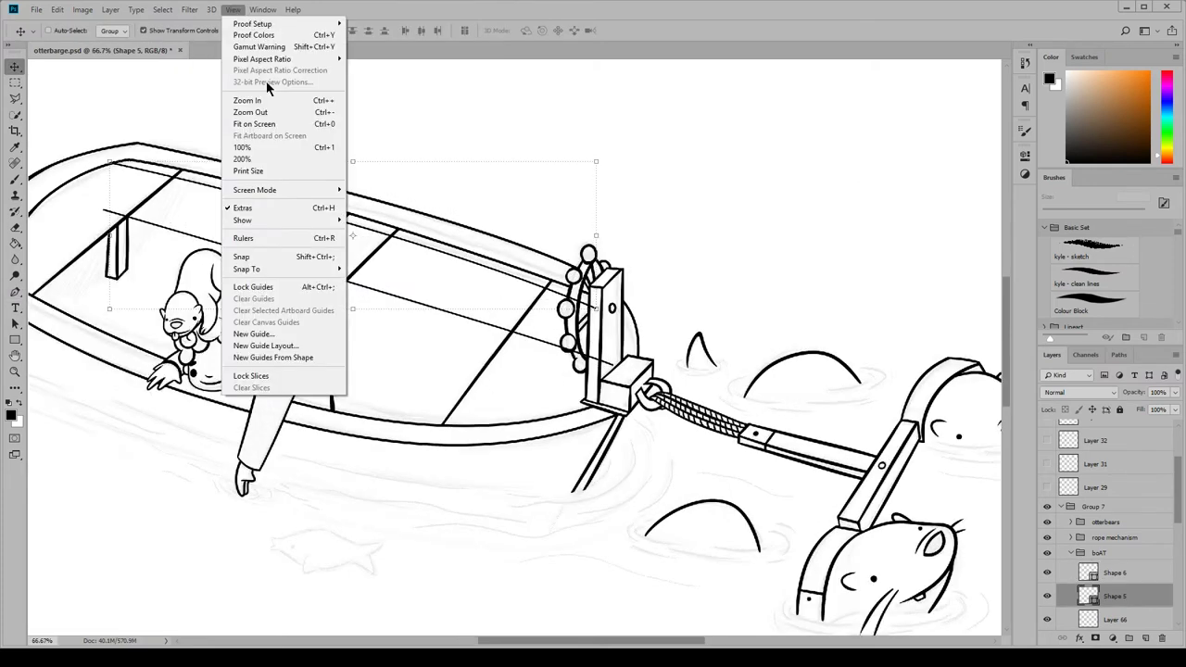
{"action": "key", "text": "shift+alt+bracketright"}
{"action": "key", "text": "ctrl+e"}
Erase the interior plank lines where they cross the benches, the stern and the mooring post, using a 39 px eraser
{"action": "key", "text": "e"}
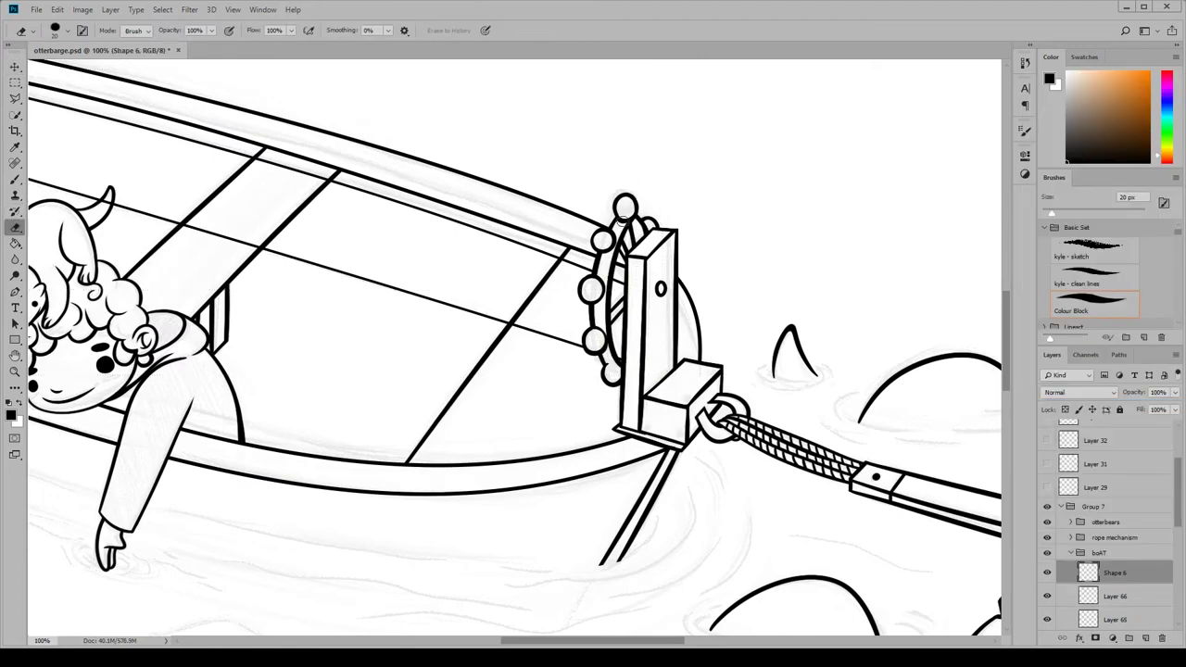
{"action": "scroll", "coordinate": [622, 222], "scroll_direction": "up", "scroll_amount": 3}
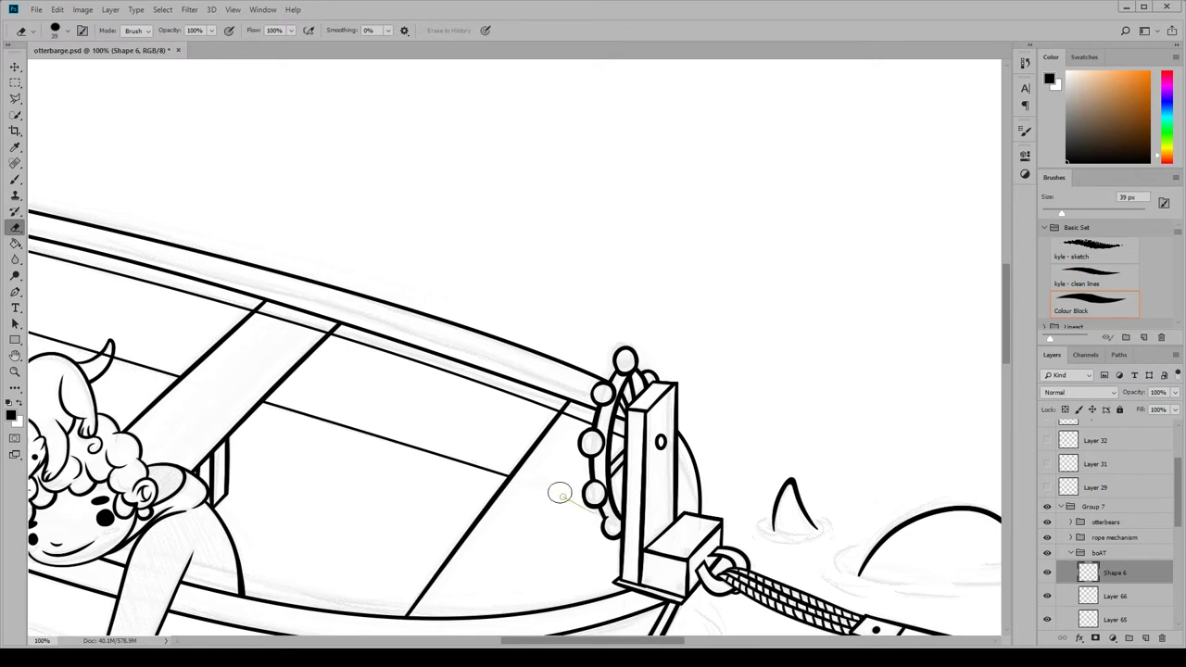
{"action": "scroll", "coordinate": [402, 281], "scroll_direction": "left", "scroll_amount": 5}
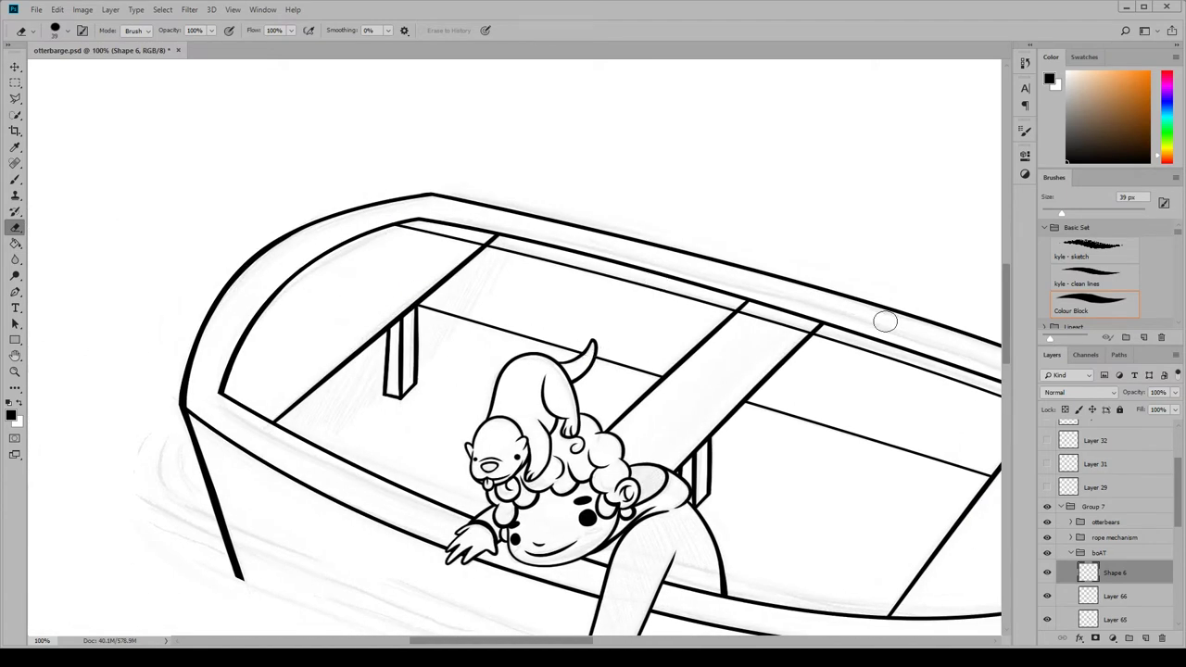
Erase the upper ends of the bench lines that overrun the inner plank line, working on Layer 59 and Layer 60
{"action": "left_click", "coordinate": [1112, 596]}
{"action": "scroll", "coordinate": [1057, 556], "scroll_direction": "down", "scroll_amount": 3}
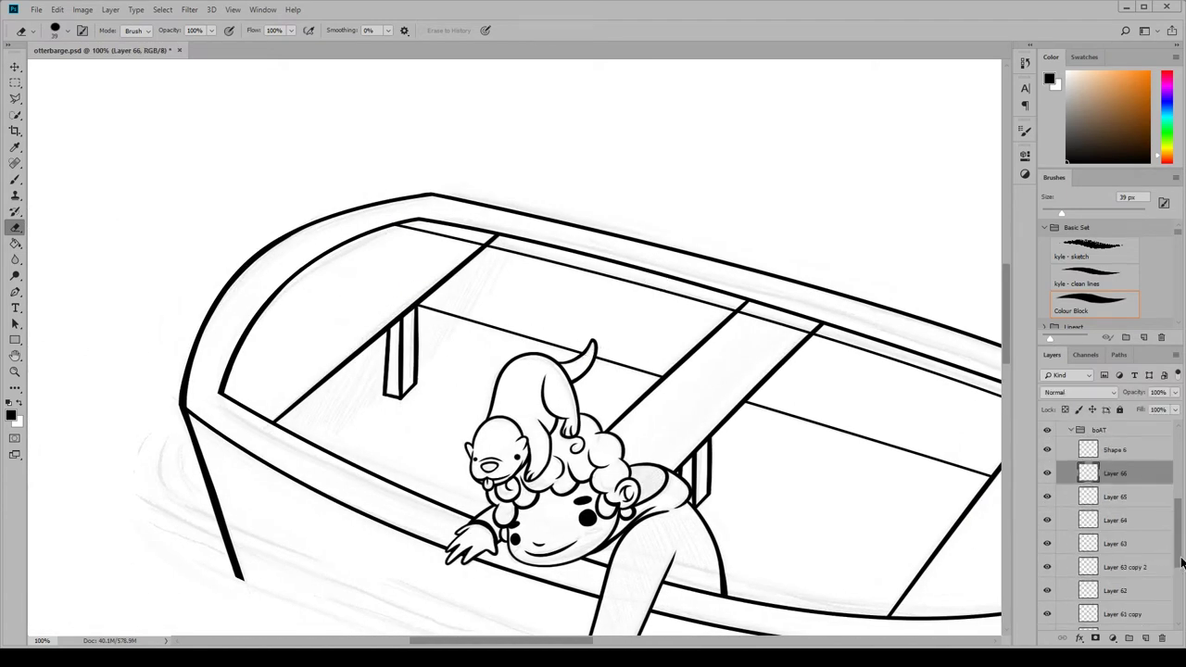
{"action": "left_click", "coordinate": [834, 354], "text": "ctrl"}
{"action": "scroll", "coordinate": [788, 414], "scroll_direction": "right", "scroll_amount": 3}
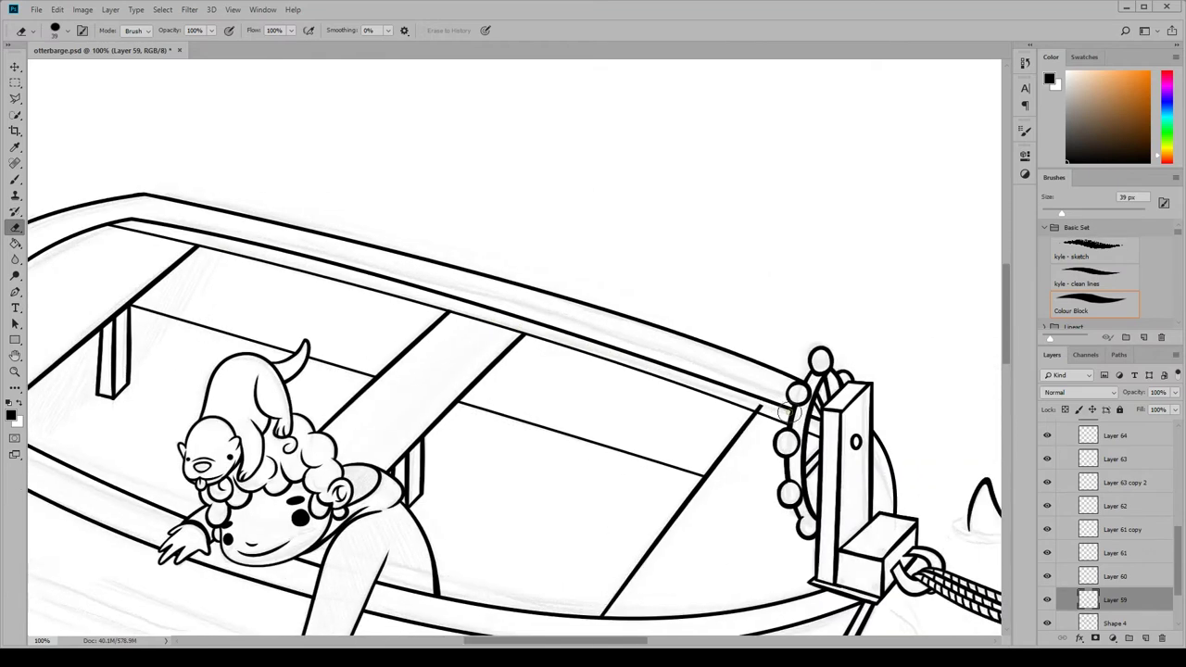
{"action": "scroll", "coordinate": [593, 640], "scroll_direction": "left", "scroll_amount": 3}
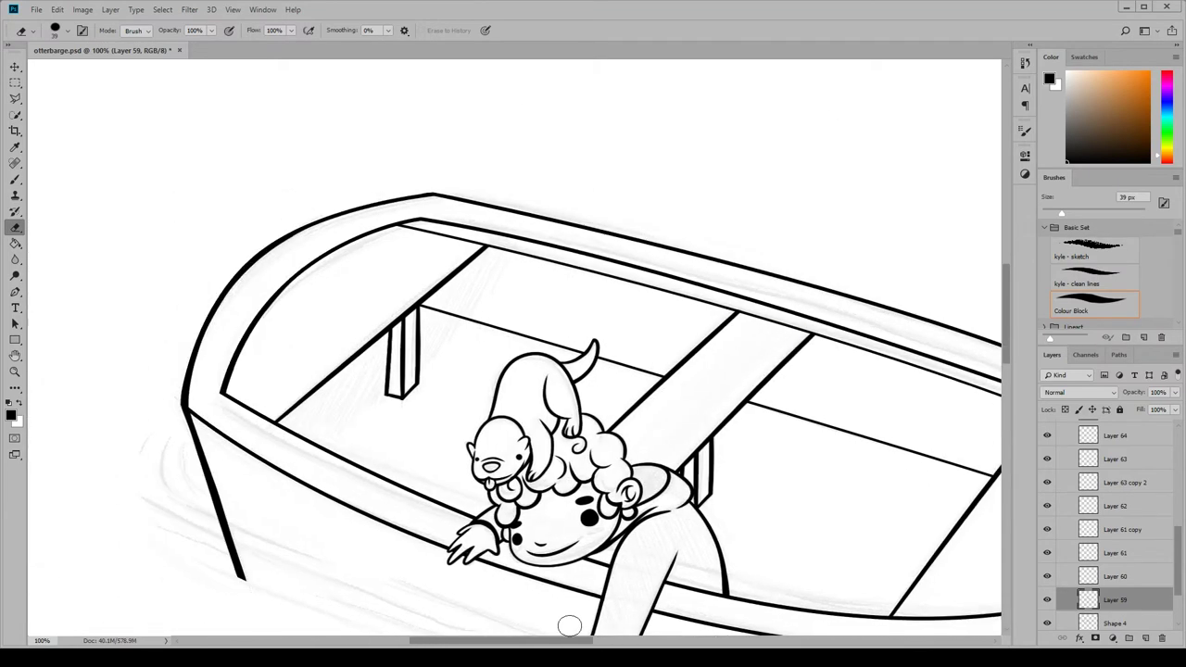
{"action": "scroll", "coordinate": [556, 639], "scroll_direction": "right", "scroll_amount": 5}
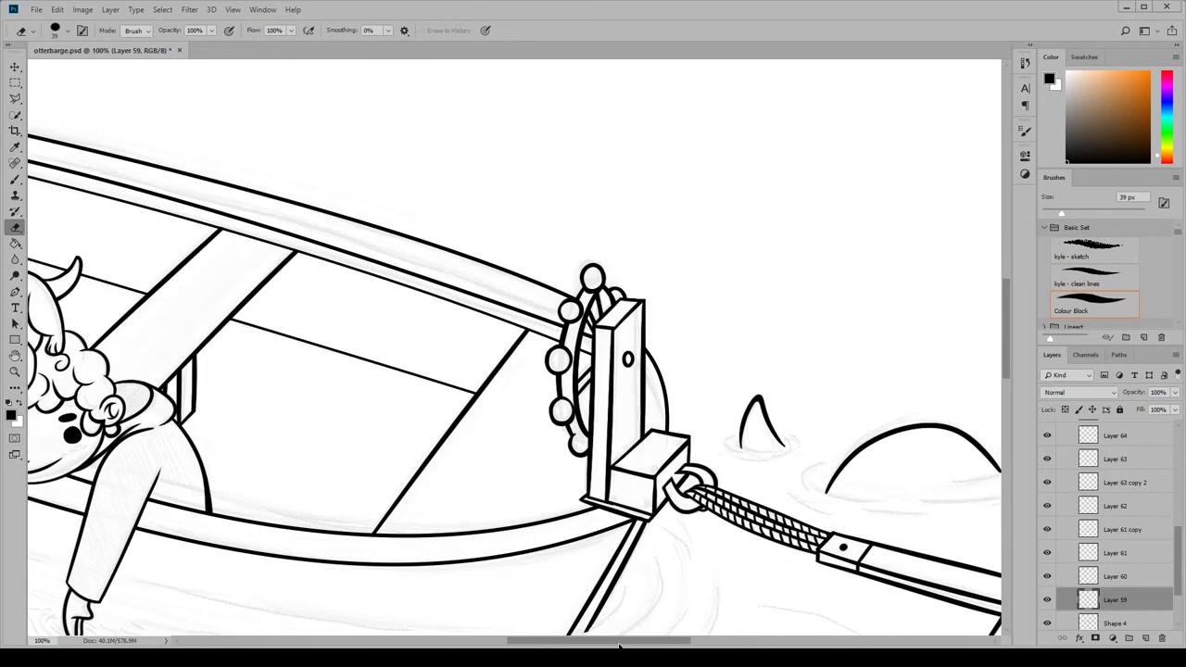
{"action": "scroll", "coordinate": [557, 612], "scroll_direction": "left", "scroll_amount": 4}
{"action": "scroll", "coordinate": [560, 597], "scroll_direction": "down", "scroll_amount": 2}
{"action": "left_click", "coordinate": [1066, 577]}
{"action": "left_click_drag", "start_coordinate": [116, 384], "coordinate": [55, 329]}
{"action": "scroll", "coordinate": [636, 644], "scroll_direction": "right", "scroll_amount": 5}
{"action": "left_click", "coordinate": [233, 9]}
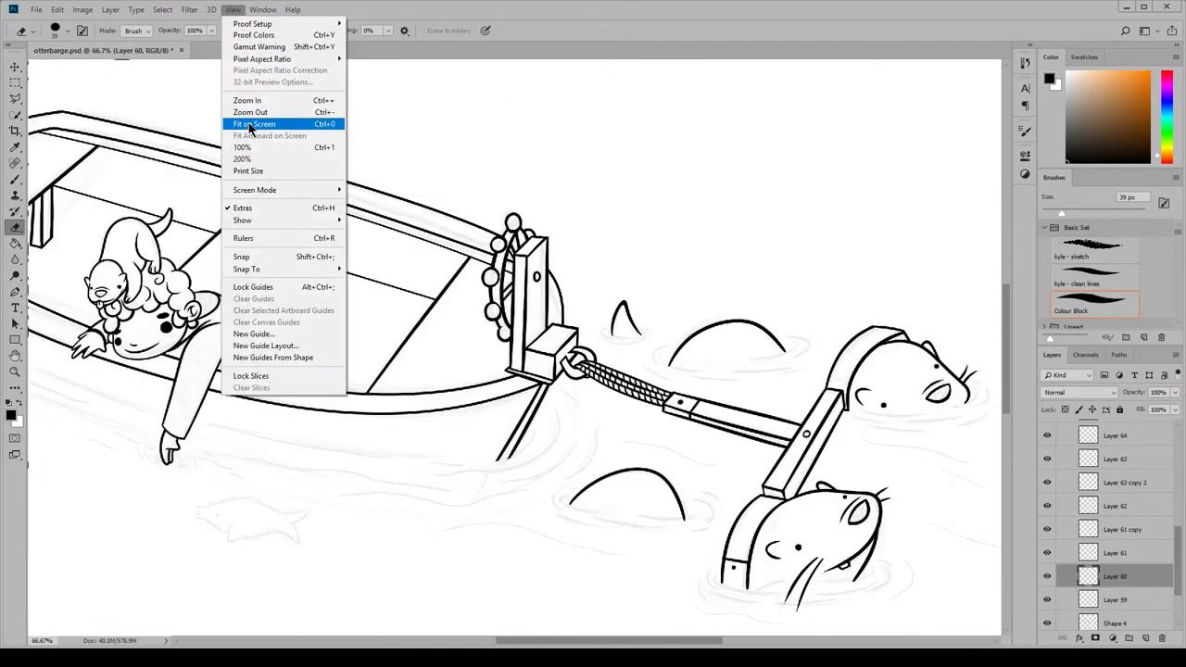
{"action": "left_click", "coordinate": [249, 122]}
Draw a curved plank line along the outer hull below the near rim with the Pen tool and a solid 4 px stroke
{"action": "scroll", "coordinate": [678, 559], "scroll_direction": "right", "scroll_amount": 1}
{"action": "scroll", "coordinate": [1128, 528], "scroll_direction": "up", "scroll_amount": 5}
{"action": "left_click", "coordinate": [1115, 553]}
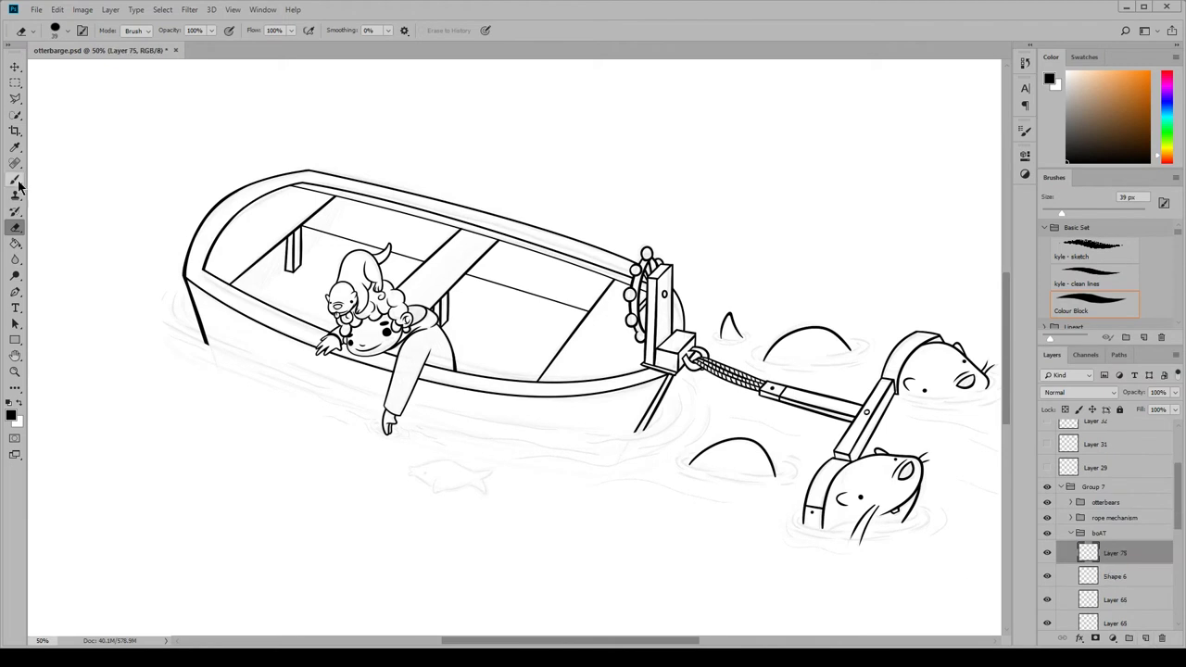
{"action": "key", "text": "p"}
{"action": "left_click_drag", "start_coordinate": [329, 384], "coordinate": [842, 299]}
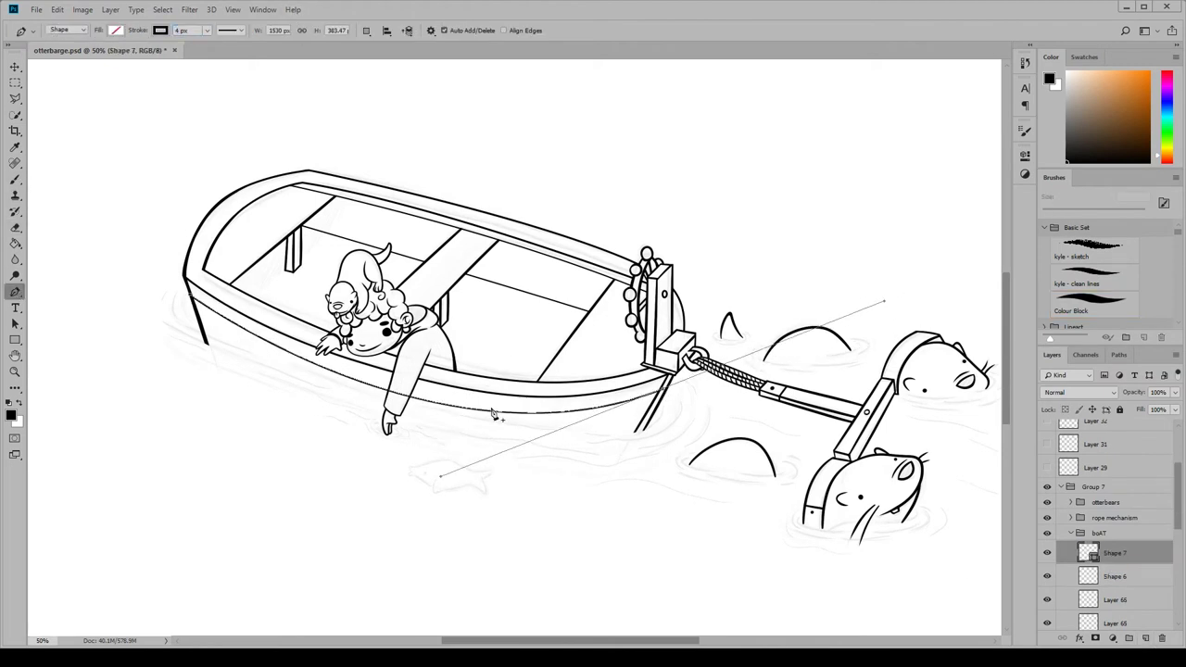
{"action": "left_click_drag", "start_coordinate": [601, 412], "coordinate": [487, 410]}
{"action": "left_click", "coordinate": [227, 29]}
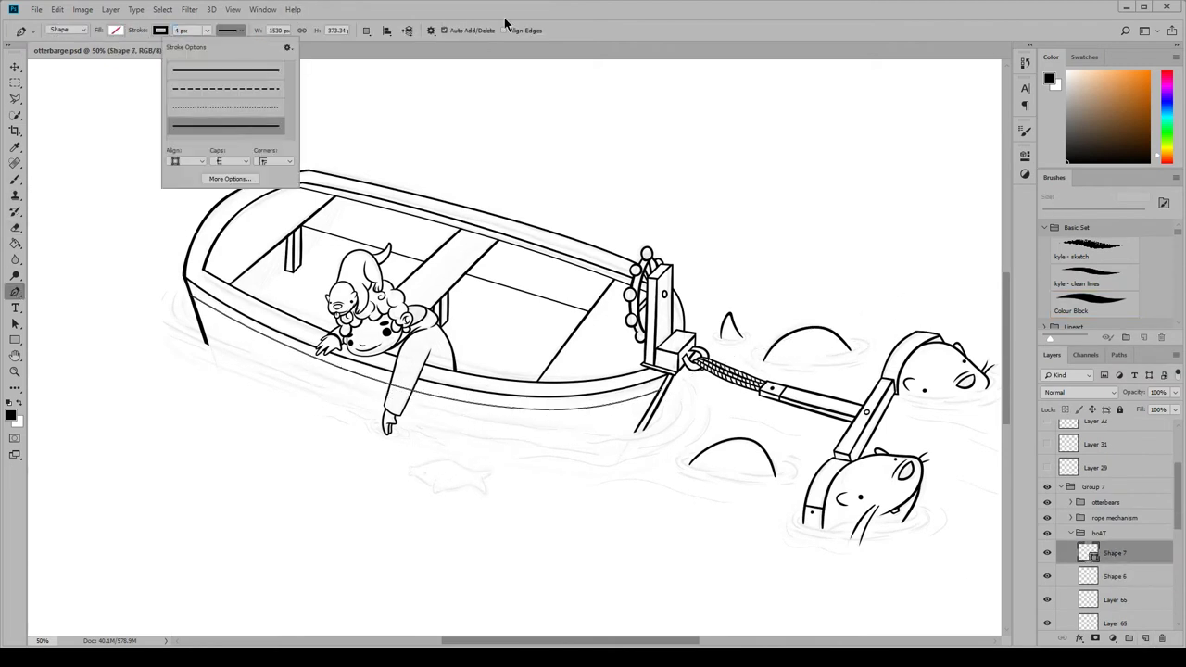
{"action": "left_click", "coordinate": [225, 172]}
{"action": "key", "text": "Return"}
Place two copies of the hull plank line further down the hull and merge the three line layers into one
{"action": "key", "text": "v"}
{"action": "left_click_drag", "start_coordinate": [453, 451], "coordinate": [454, 472]}
{"action": "left_click_drag", "start_coordinate": [636, 461], "coordinate": [646, 481]}
{"action": "left_click", "coordinate": [1115, 600], "text": "shift"}
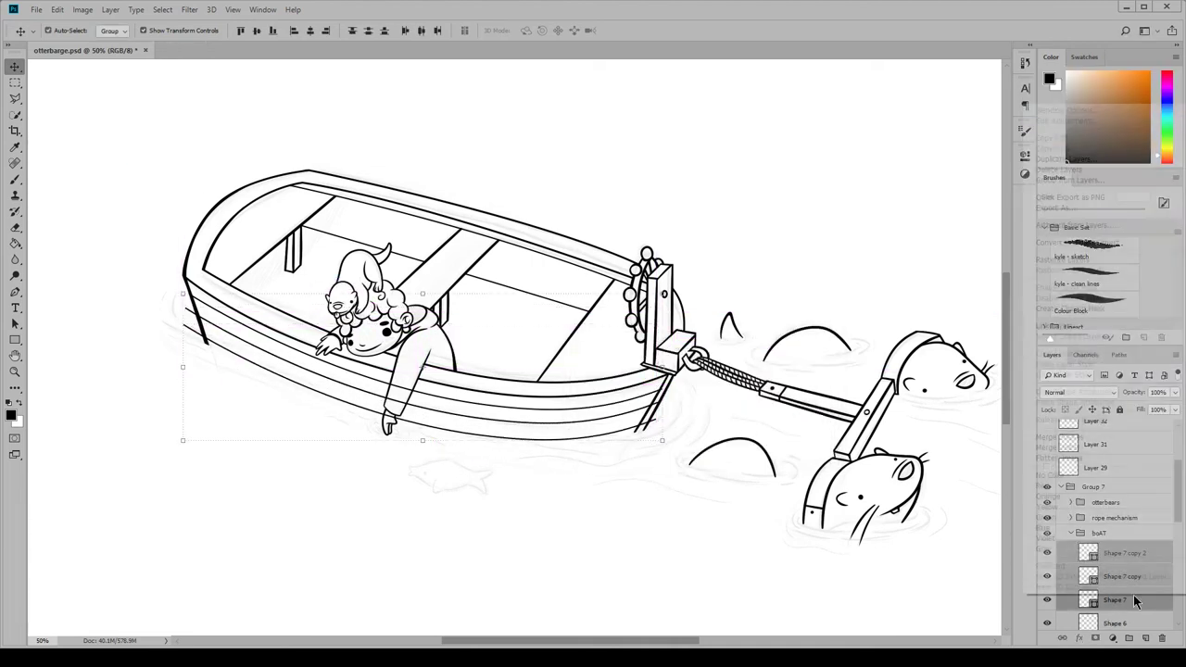
{"action": "right_click", "coordinate": [1116, 600]}
{"action": "left_click", "coordinate": [1057, 403]}
Erase the hull plank lines where they overshoot the bow and stern edges and cross the figure's arm
{"action": "key", "text": "e"}
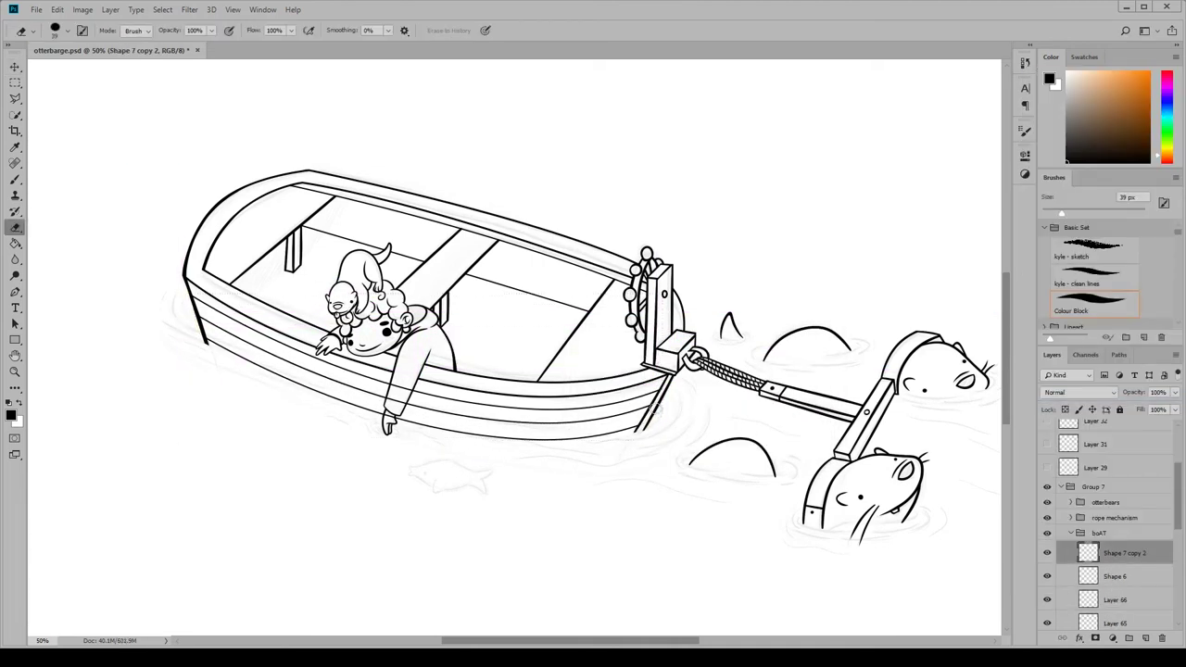
{"action": "key", "text": "ctrl+plus"}
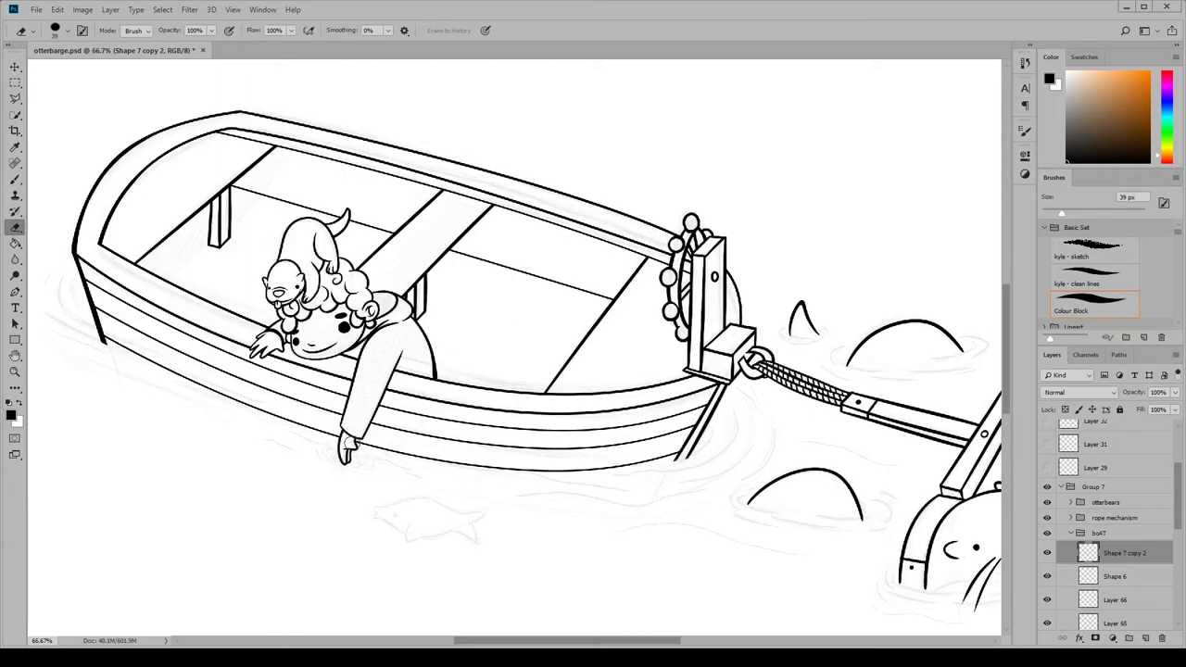
{"action": "key", "text": "ctrl+minus"}
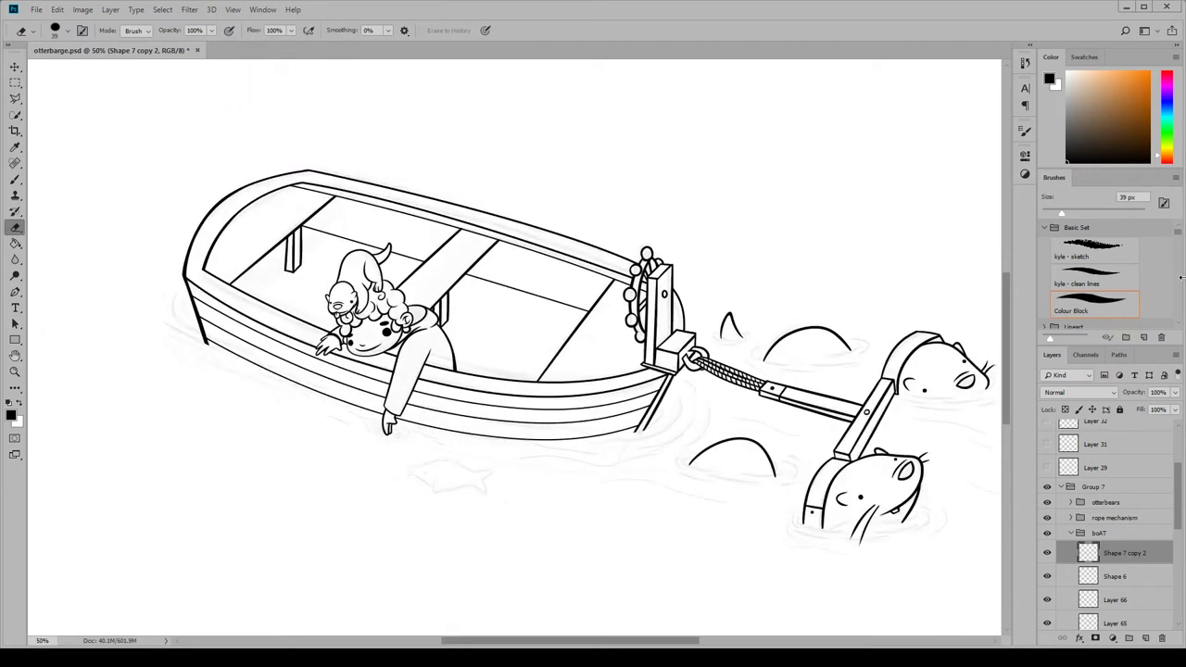
Add a layer in the boAT group and brush small rivets onto the ends of the hull planks at 18 px
{"action": "key", "text": "b"}
{"action": "left_click", "coordinate": [1145, 638]}
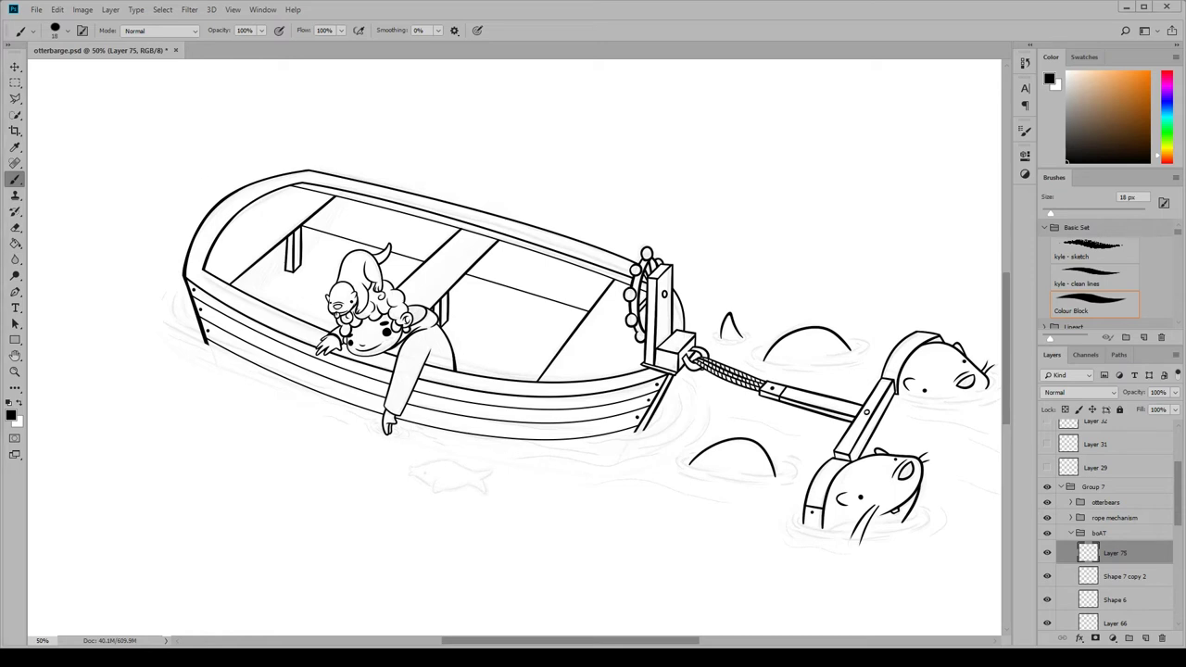
{"action": "scroll", "coordinate": [290, 345], "scroll_direction": "up", "scroll_amount": 3}
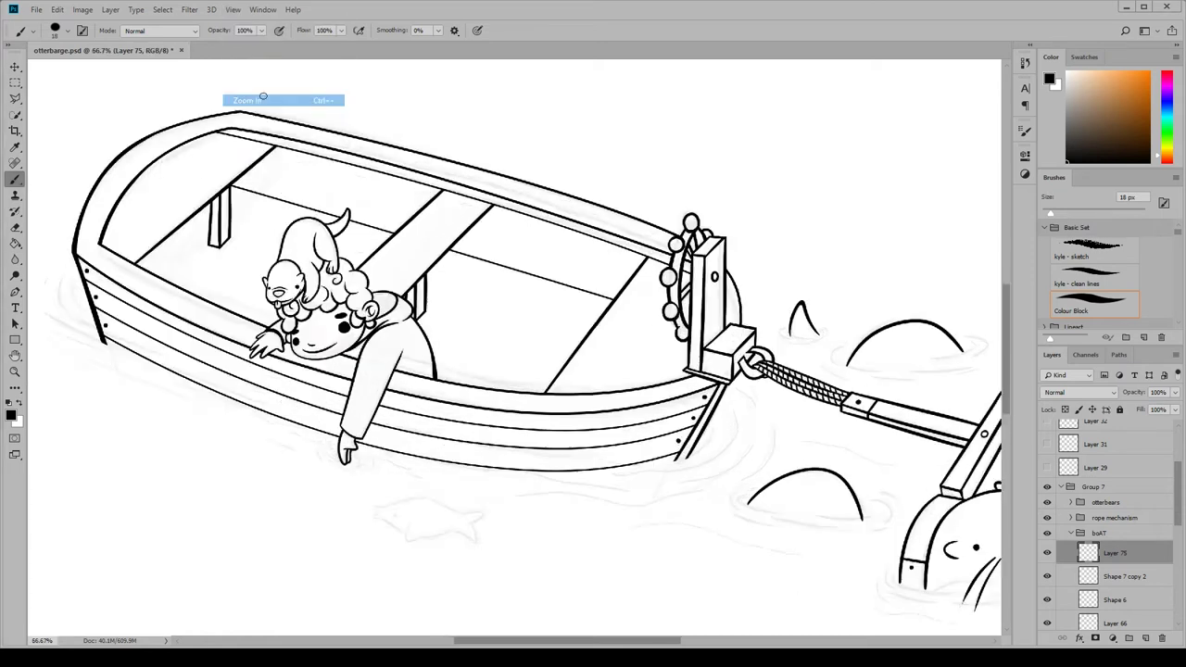
Add a layer in the kypiq group and draw claws on the baby otter's paws resting in the hair
{"action": "left_click", "coordinate": [449, 477], "text": "ctrl"}
{"action": "key", "text": "ctrl+equal"}
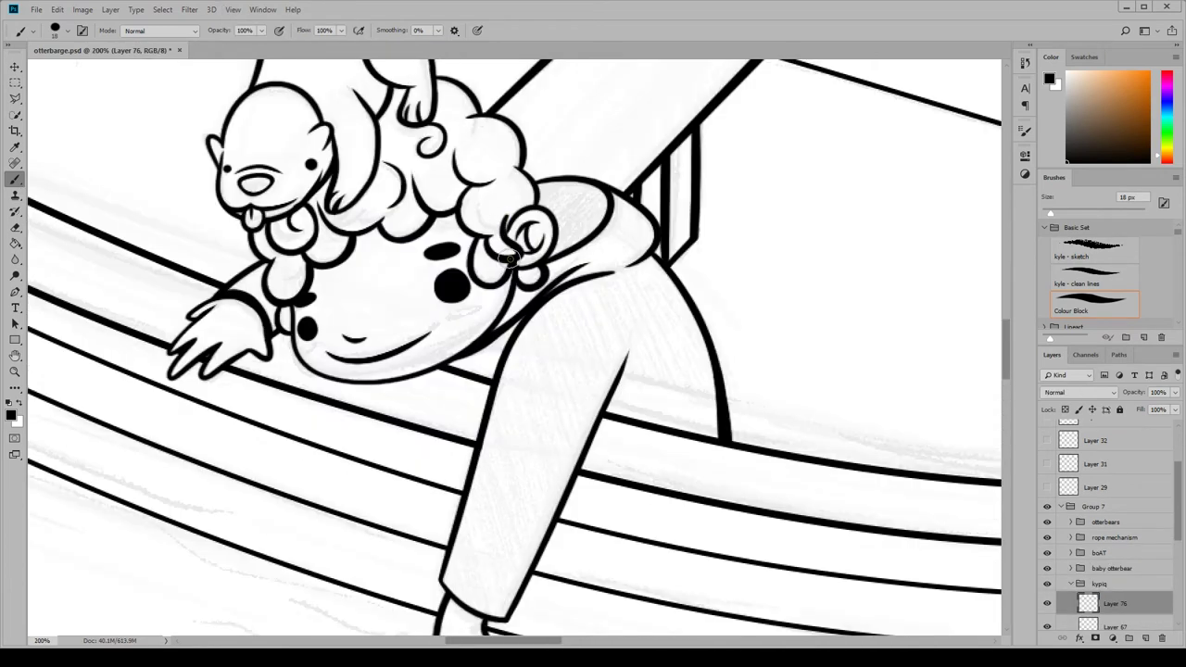
{"action": "key", "text": "e"}
{"action": "key", "text": "b"}
{"action": "key", "text": "ctrl+shift+alt+n"}
{"action": "scroll", "coordinate": [338, 255], "scroll_direction": "up", "scroll_amount": 3}
{"action": "left_click_drag", "start_coordinate": [394, 176], "coordinate": [431, 190]}
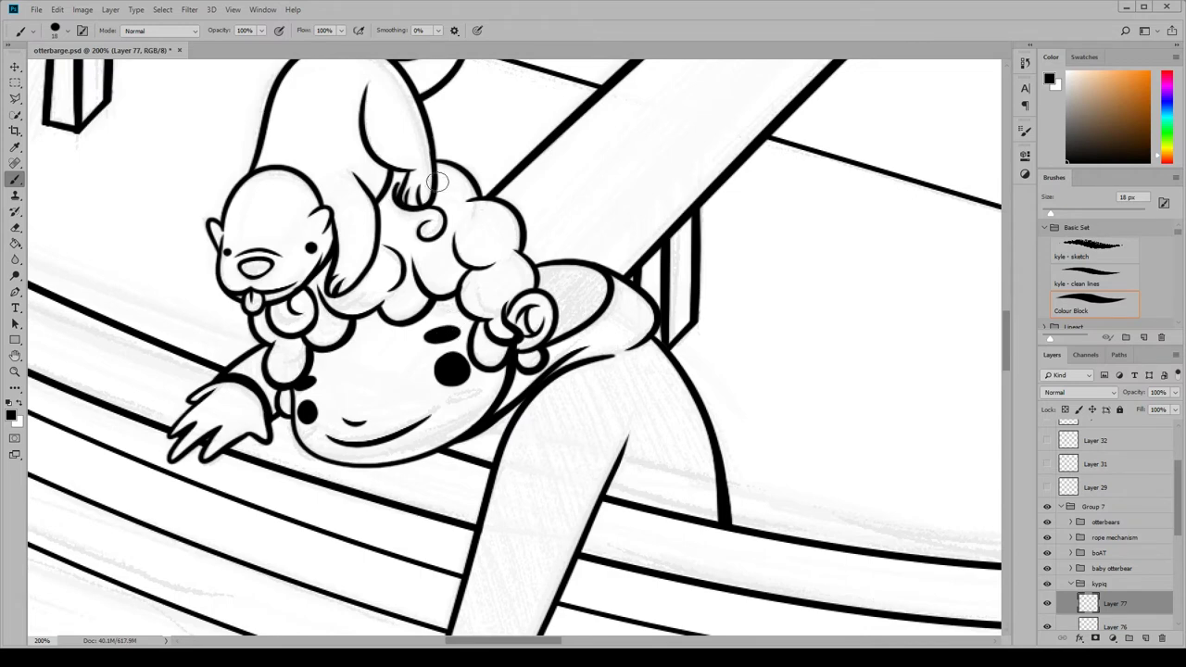
{"action": "left_click_drag", "start_coordinate": [318, 277], "coordinate": [363, 297]}
{"action": "key", "text": "e"}
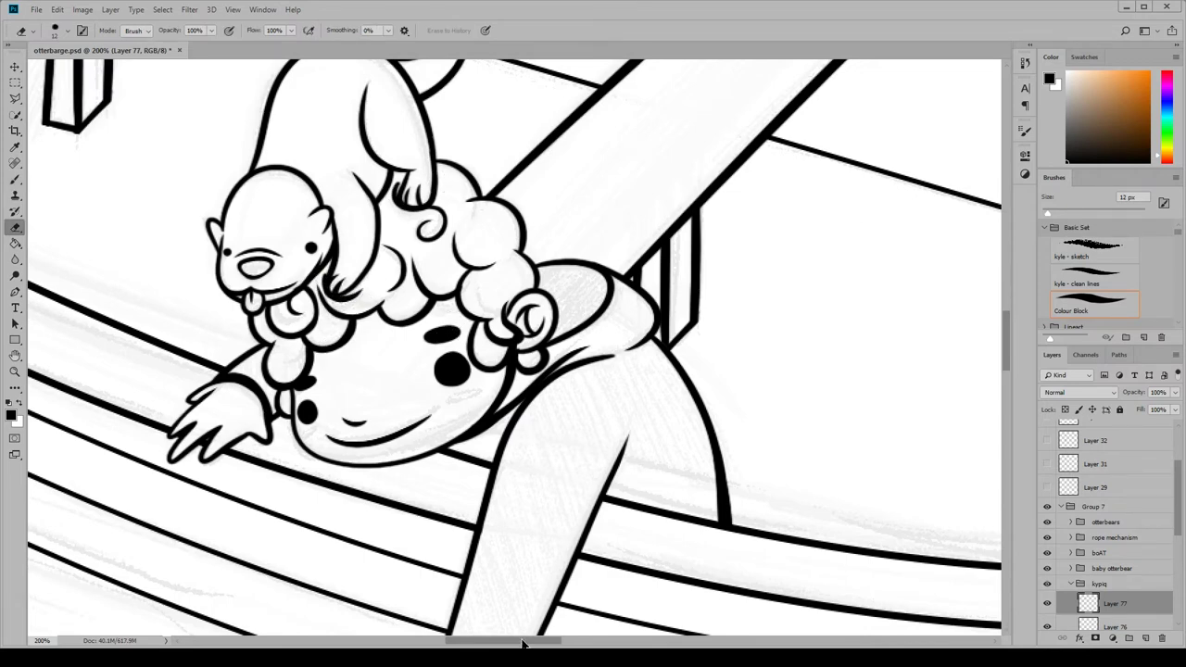
Add a layer in the boAT group and dot bolts onto the corners of the wooden block at the bow
{"action": "left_click_drag", "start_coordinate": [522, 642], "coordinate": [671, 642]}
{"action": "left_click", "coordinate": [1099, 552]}
{"action": "key", "text": "ctrl+shift+alt+n"}
{"action": "key", "text": "b"}
{"action": "left_click", "coordinate": [368, 436]}
{"action": "left_click", "coordinate": [423, 381]}
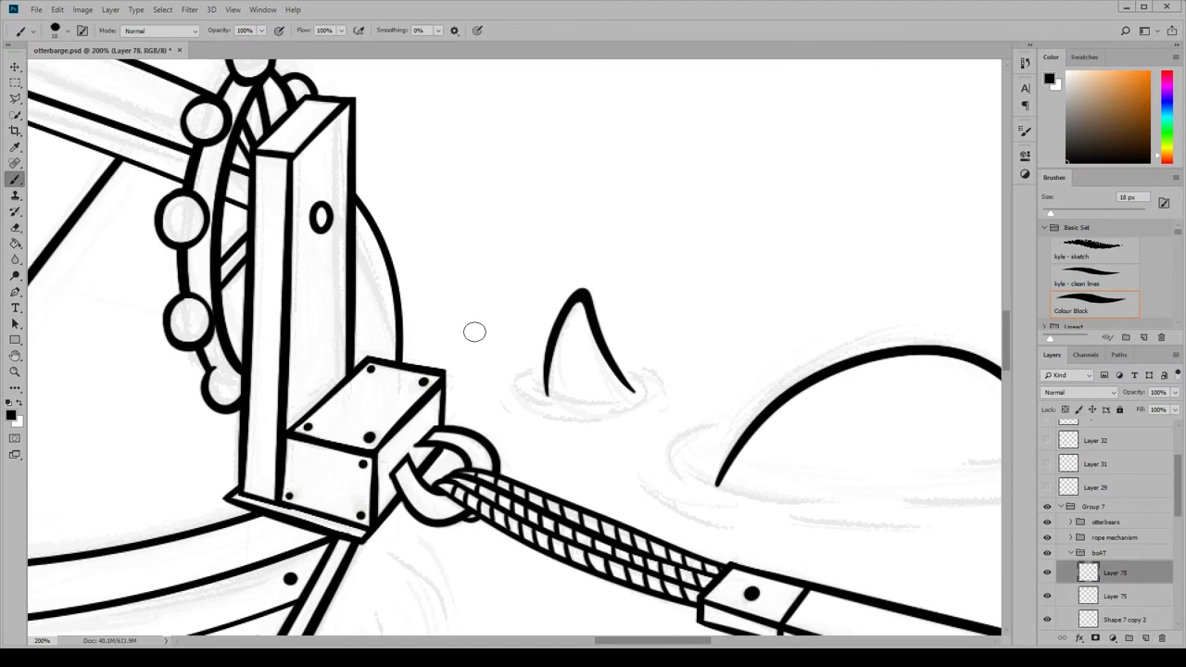
Create a new group above the otterbears group and add an empty layer inside it
{"action": "scroll", "coordinate": [636, 633], "scroll_direction": "left", "scroll_amount": 10}
{"action": "key", "text": "ctrl+minus"}
{"action": "key", "text": "ctrl+minus"}
{"action": "key", "text": "ctrl+minus"}
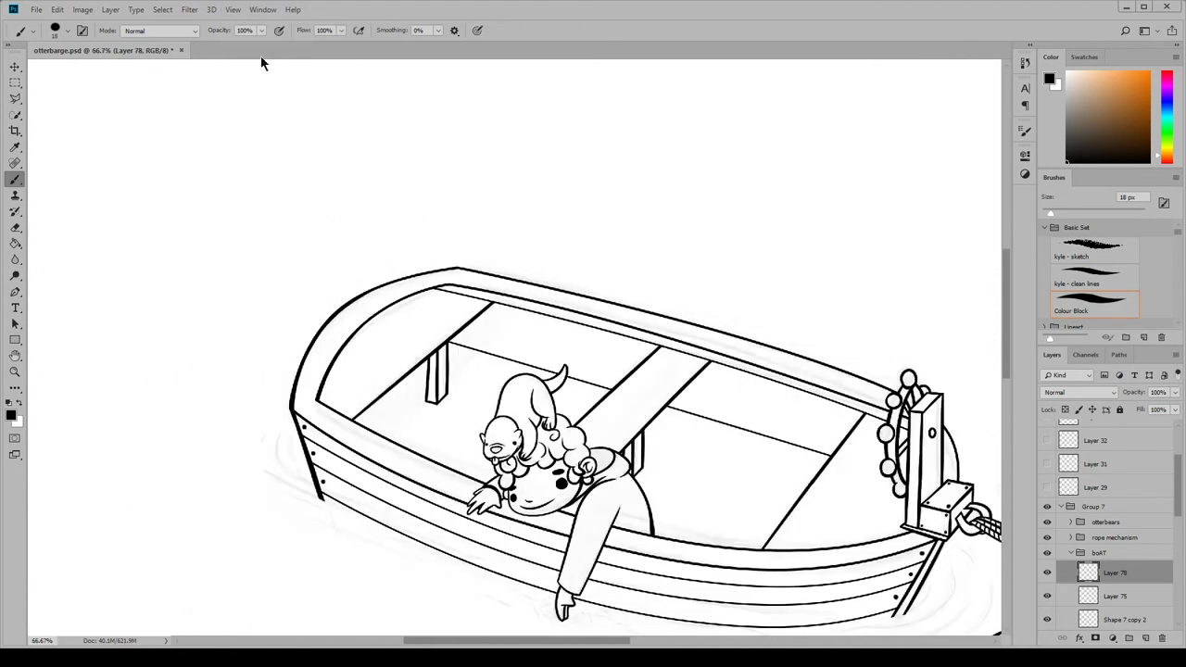
{"action": "scroll", "coordinate": [651, 537], "scroll_direction": "down", "scroll_amount": 2}
{"action": "left_click", "coordinate": [1071, 553]}
{"action": "left_click", "coordinate": [1129, 638]}
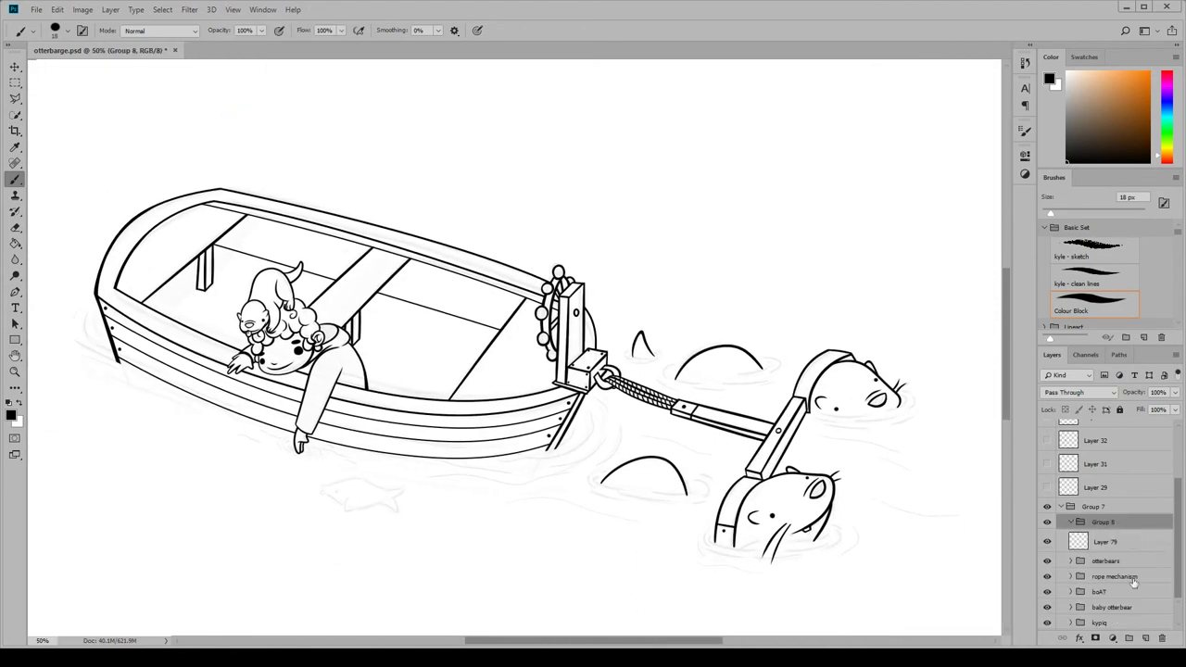
{"action": "left_click", "coordinate": [1145, 638]}
Ink the outline of the fish's body and tail over the sketch beneath the boat
{"action": "key", "text": "ctrl+plus"}
{"action": "key", "text": "ctrl+plus"}
{"action": "scroll", "coordinate": [330, 461], "scroll_direction": "left", "scroll_amount": 5}
{"action": "scroll", "coordinate": [612, 611], "scroll_direction": "down", "scroll_amount": 5}
{"action": "left_click_drag", "start_coordinate": [397, 379], "coordinate": [564, 381]}
{"action": "key", "text": "ctrl+z"}
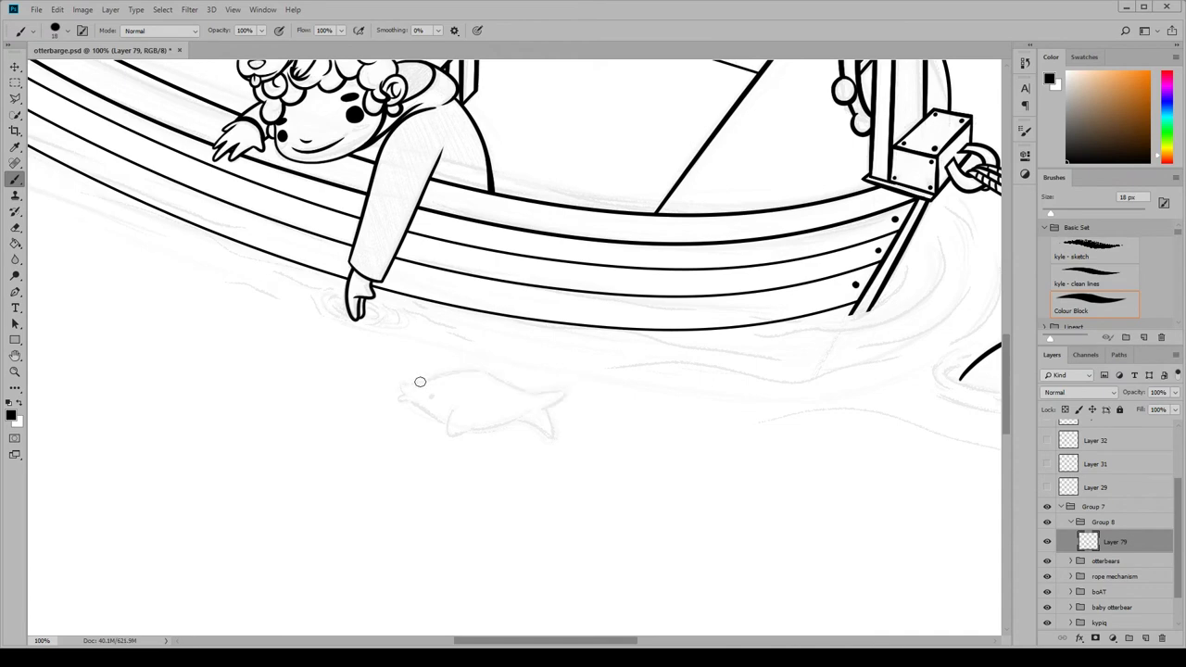
{"action": "key", "text": "ctrl+plus"}
{"action": "mouse_move", "coordinate": [554, 293]}
{"action": "left_mouse_down"}
{"action": "mouse_move", "coordinate": [612, 294]}
{"action": "mouse_move", "coordinate": [593, 375]}
{"action": "left_mouse_up"}
{"action": "key", "text": "e"}
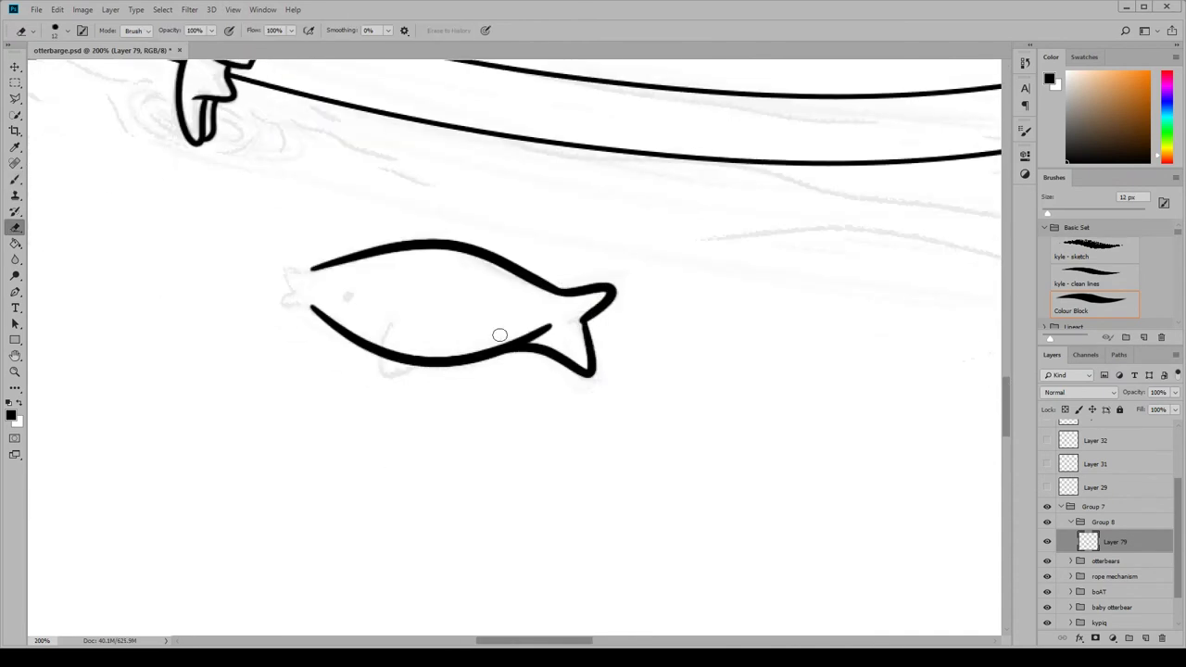
Ink the fish's mouth, eye and belly fin, cleaning up the overlapping lines
{"action": "key", "text": "b"}
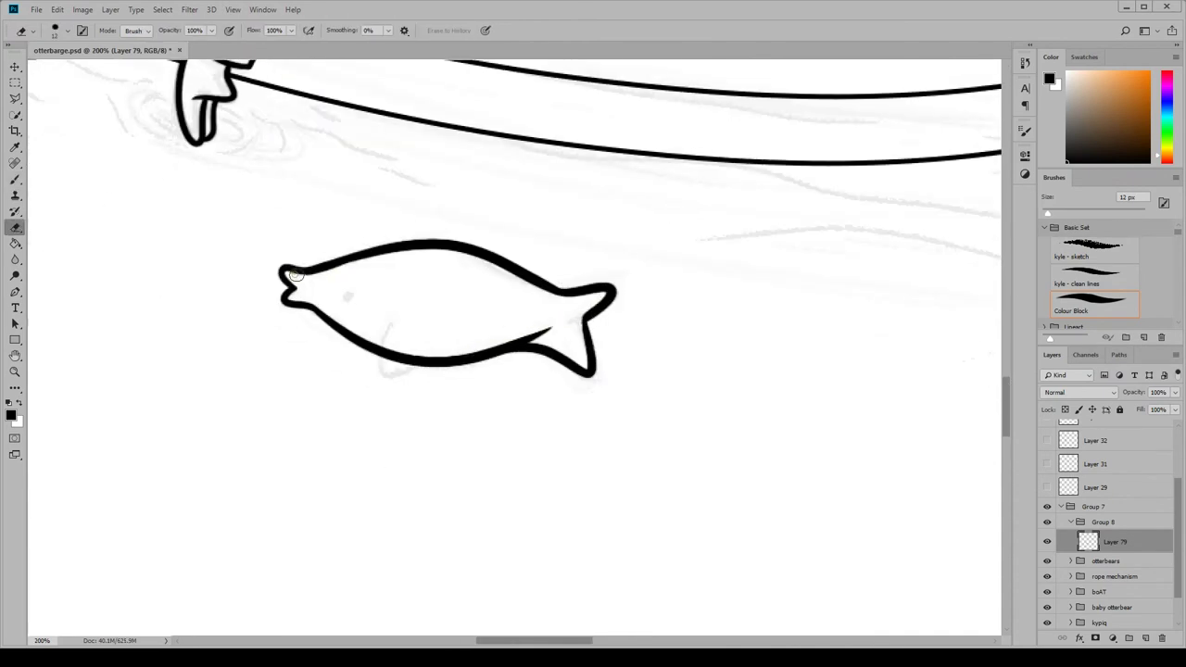
{"action": "left_click", "coordinate": [348, 298]}
{"action": "left_click_drag", "start_coordinate": [392, 325], "coordinate": [424, 351]}
{"action": "key", "text": "e"}
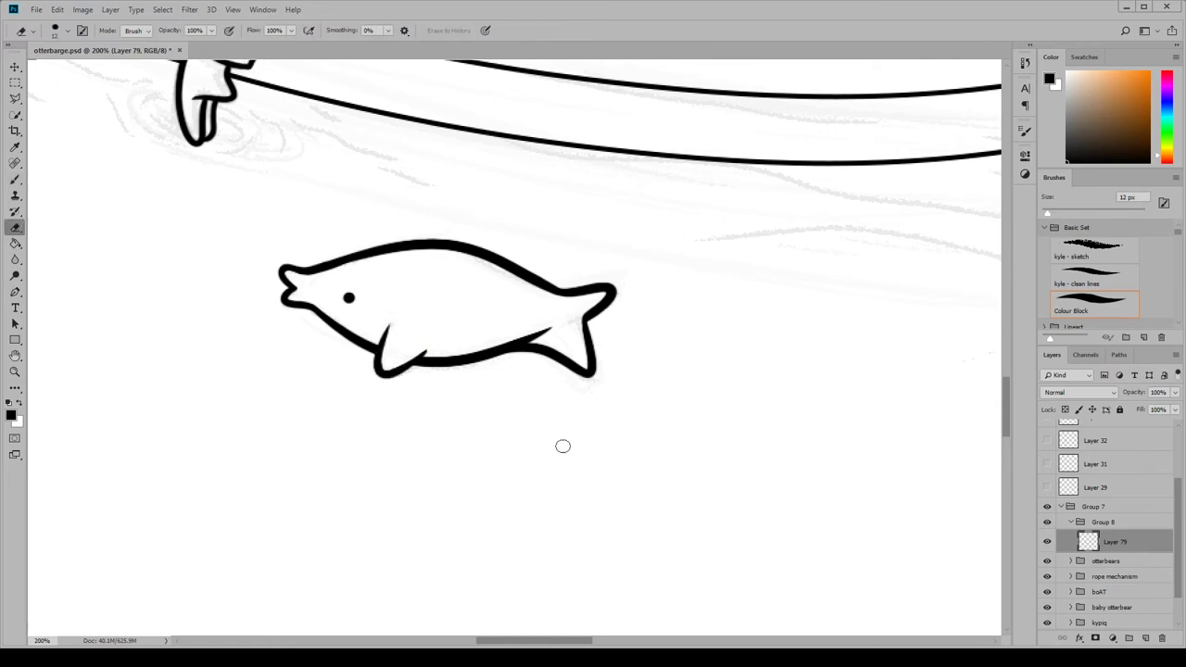
Rename the fish's group as fish and its parent group as lineart
{"action": "scroll", "coordinate": [368, 526], "scroll_direction": "down", "scroll_amount": 4}
{"action": "left_click", "coordinate": [1101, 524]}
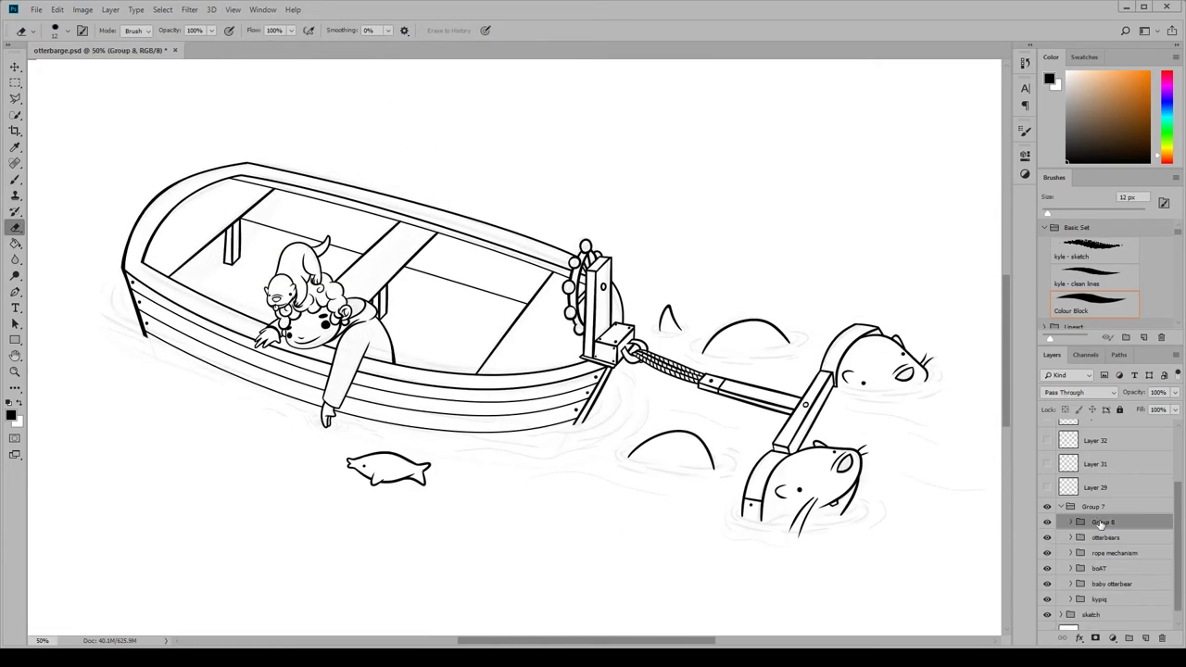
{"action": "left_click", "coordinate": [1092, 507]}
{"action": "left_click", "coordinate": [1062, 507]}
{"action": "key", "text": "ctrl+minus"}
{"action": "key", "text": "ctrl+minus"}
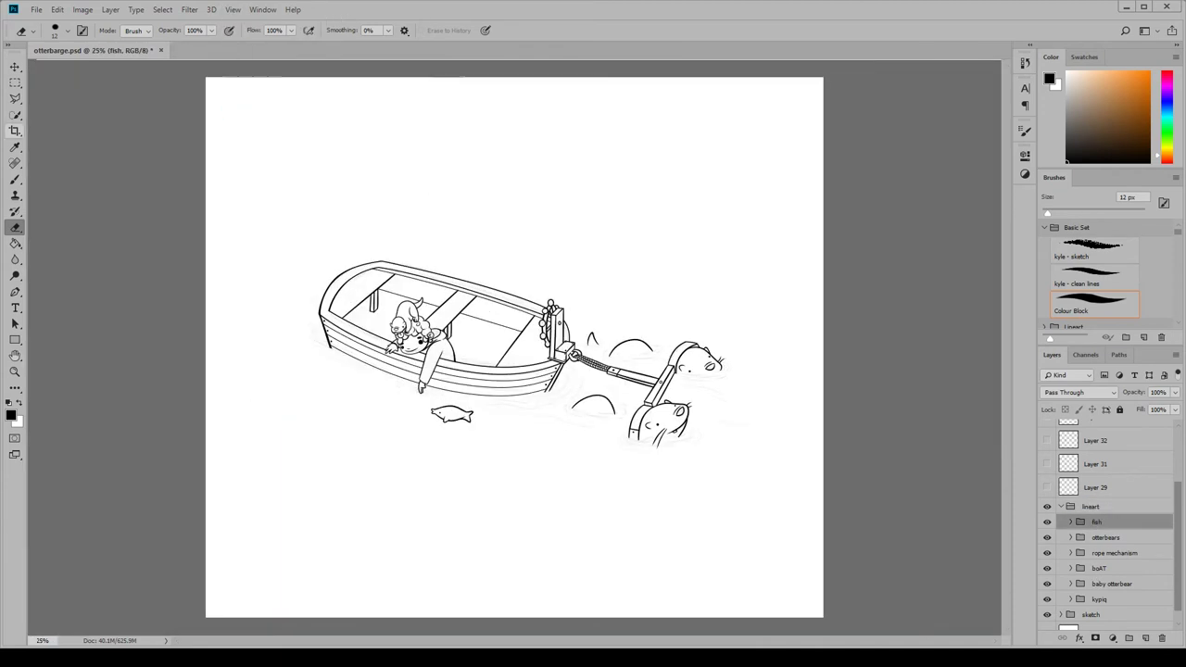
Put a new layer into a group named colour and place that group below lineart
{"action": "left_click", "coordinate": [1145, 642]}
{"action": "key", "text": "ctrl+g"}
{"action": "double_click", "coordinate": [1094, 583]}
{"action": "left_click", "coordinate": [1061, 584]}
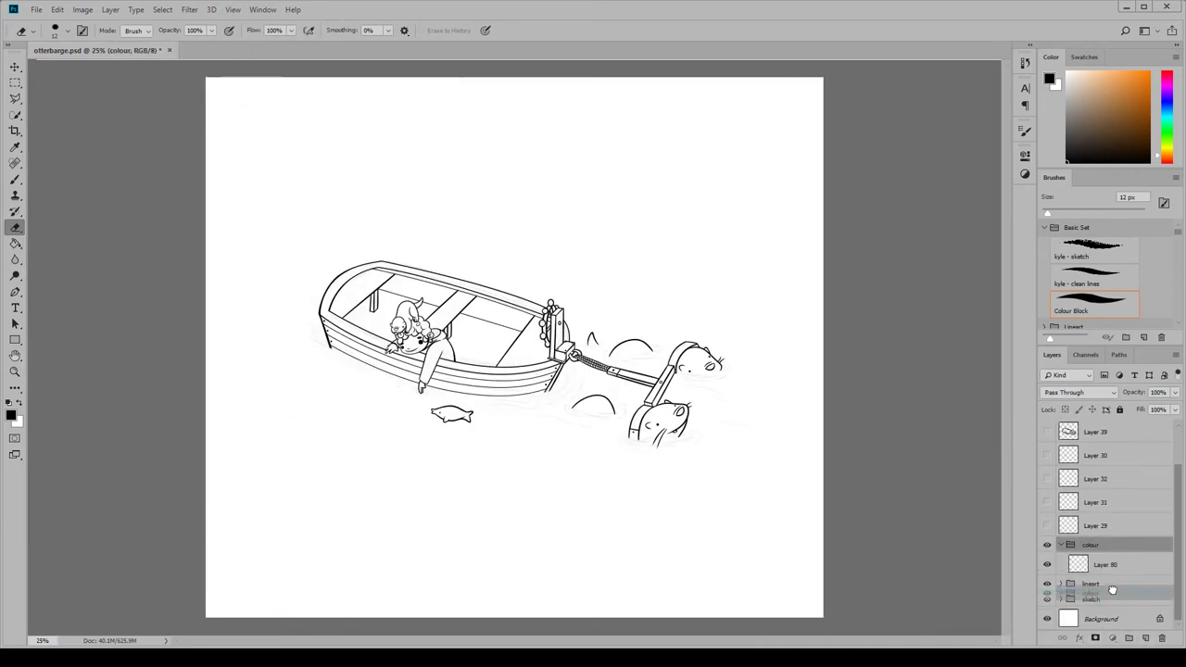
{"action": "left_click_drag", "start_coordinate": [1091, 584], "coordinate": [1091, 612]}
Create a Bg group with a new layer below the colour group and fill the layer with muted blue 598992
{"action": "left_click", "coordinate": [1103, 619]}
{"action": "left_click", "coordinate": [11, 415]}
{"action": "left_click", "coordinate": [787, 509]}
{"action": "left_click", "coordinate": [675, 495]}
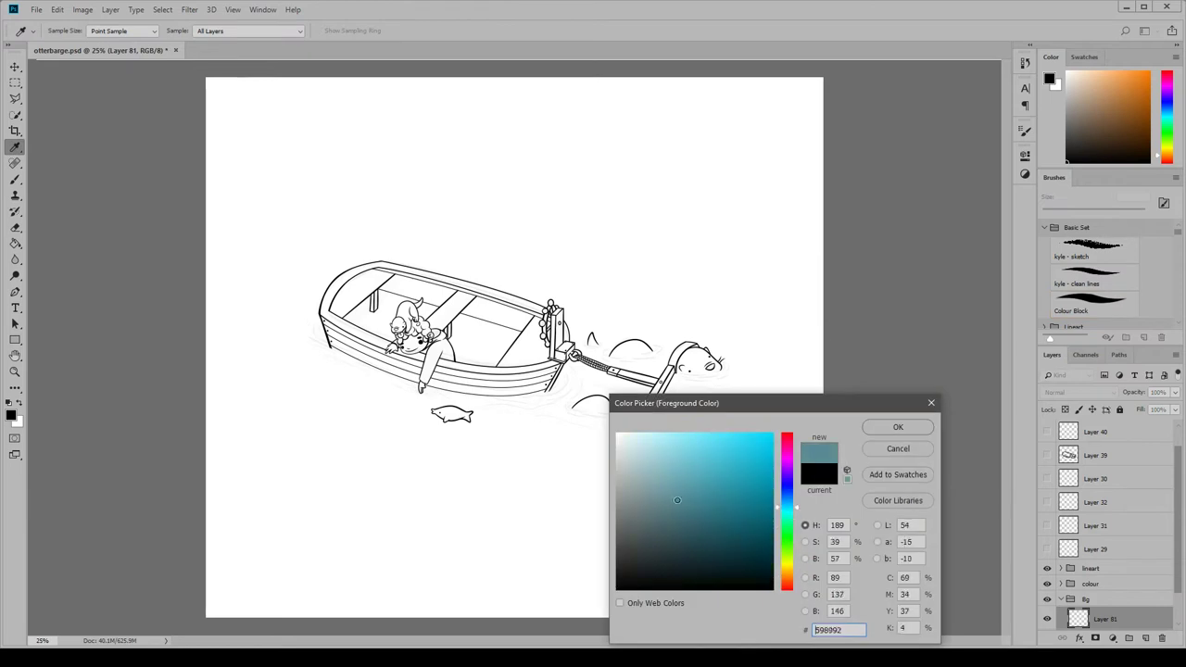
{"action": "left_click", "coordinate": [897, 427]}
{"action": "left_click", "coordinate": [556, 510]}
Try a pale blue fill on the background layer
{"action": "left_click", "coordinate": [12, 414]}
{"action": "left_click", "coordinate": [649, 482]}
{"action": "left_click", "coordinate": [897, 427]}
{"action": "left_click", "coordinate": [672, 472]}
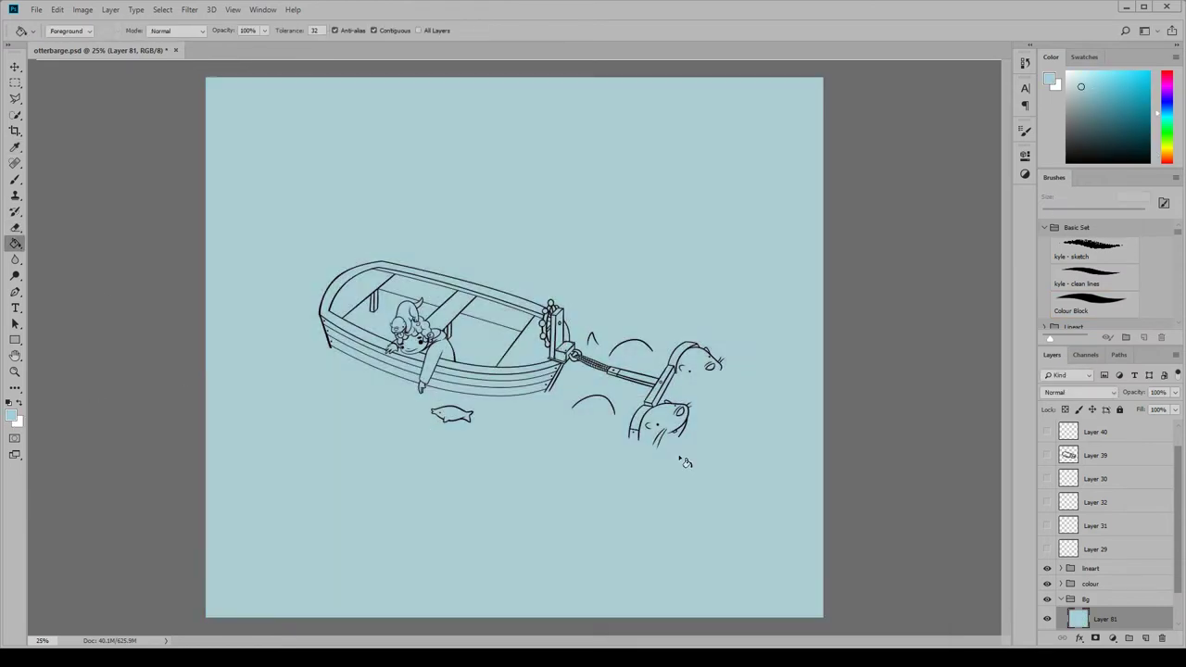
Refill the background layer with the muted teal 8fb6ae
{"action": "left_click", "coordinate": [11, 415]}
{"action": "type", "text": "8fb6ae"}
{"action": "left_click", "coordinate": [906, 434]}
{"action": "left_click", "coordinate": [498, 431]}
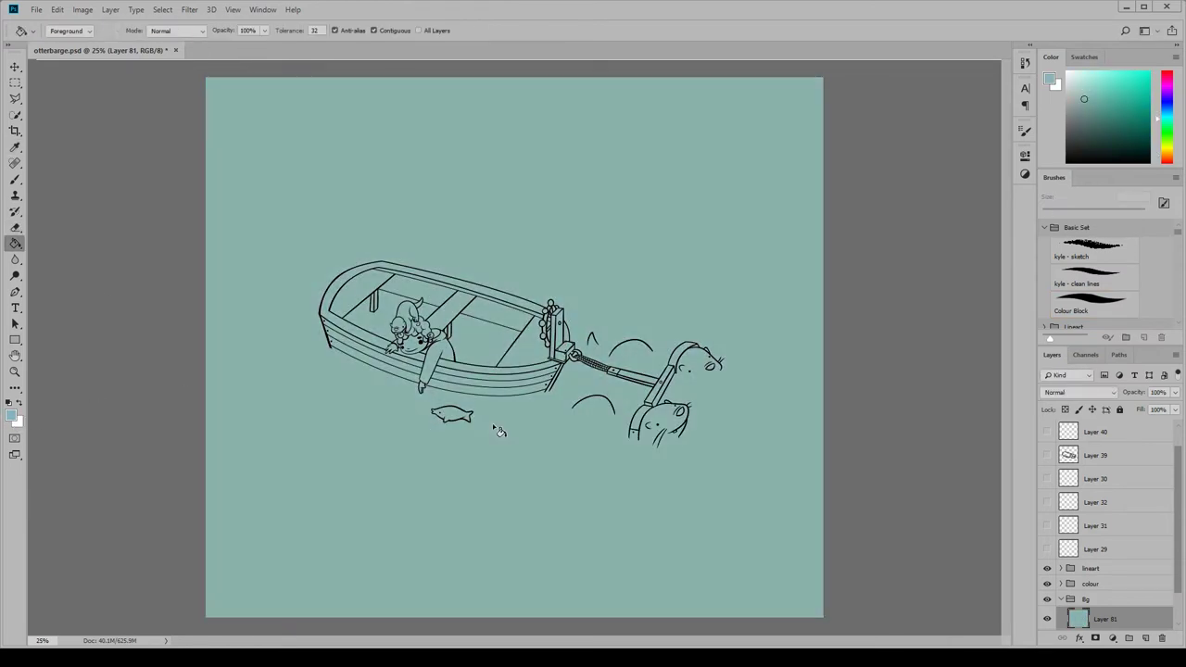
Place the Bg group below the sketch group and make the layer inside colour active
{"action": "left_click", "coordinate": [1060, 599]}
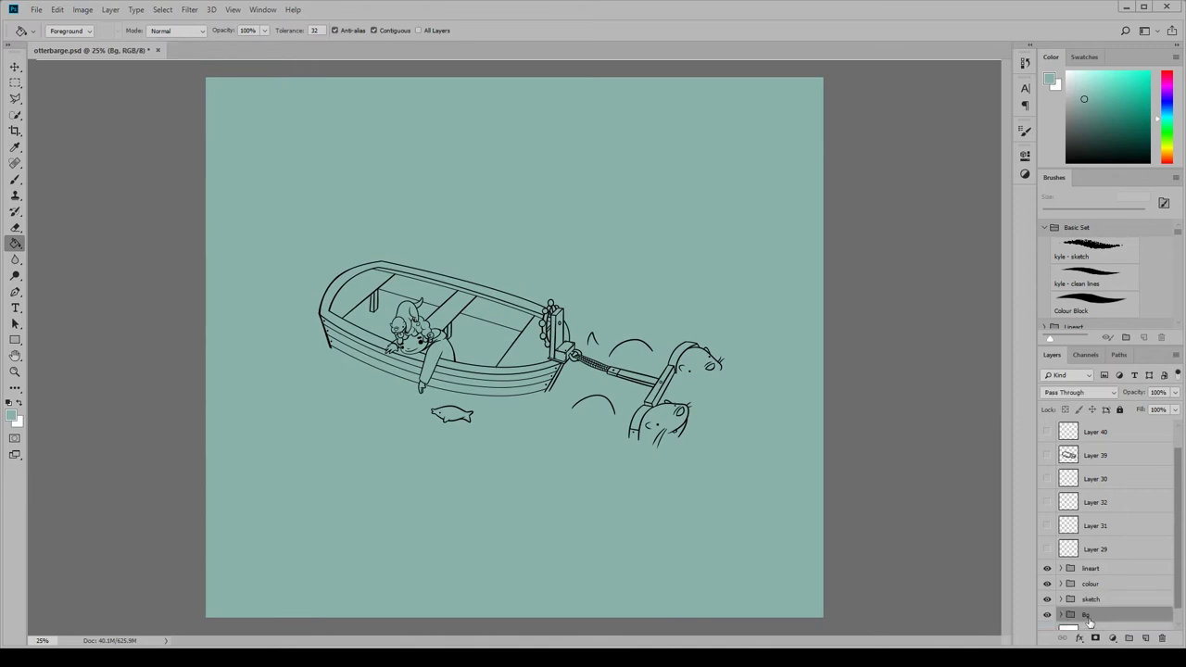
{"action": "left_click", "coordinate": [1108, 569]}
{"action": "left_click", "coordinate": [1112, 584]}
{"action": "left_click", "coordinate": [1061, 584]}
{"action": "left_click", "coordinate": [1123, 604]}
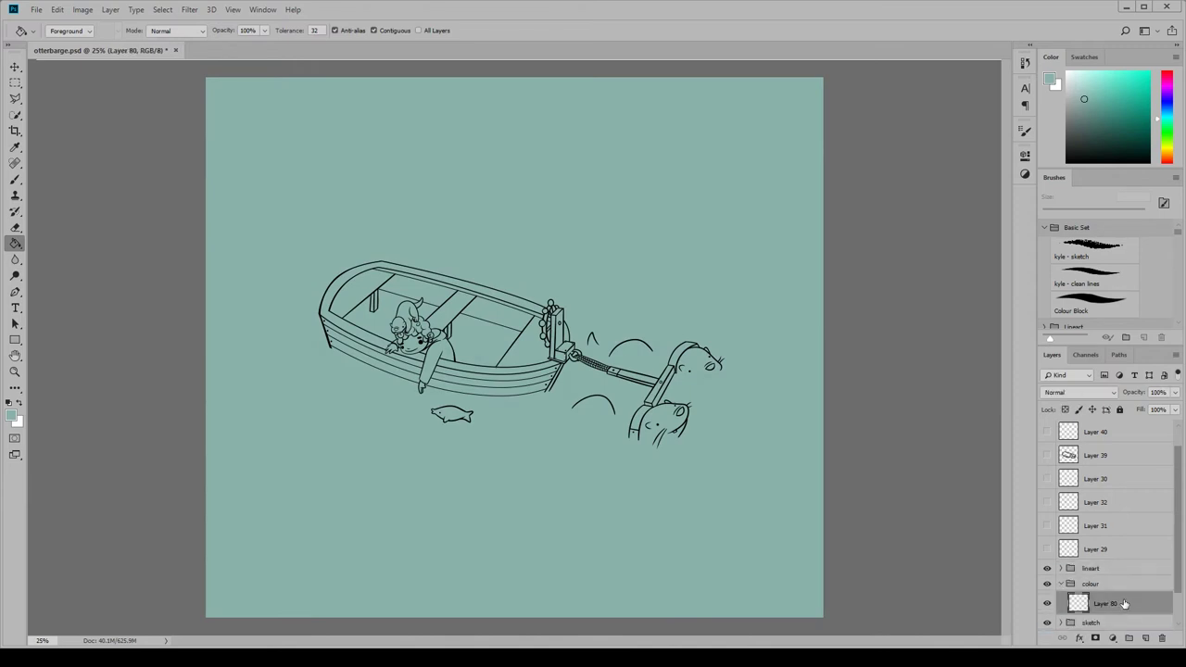
Choose a dark brown and block in the boat's stern half with a 171 px brush
{"action": "scroll", "coordinate": [396, 343], "scroll_direction": "up", "scroll_amount": 5}
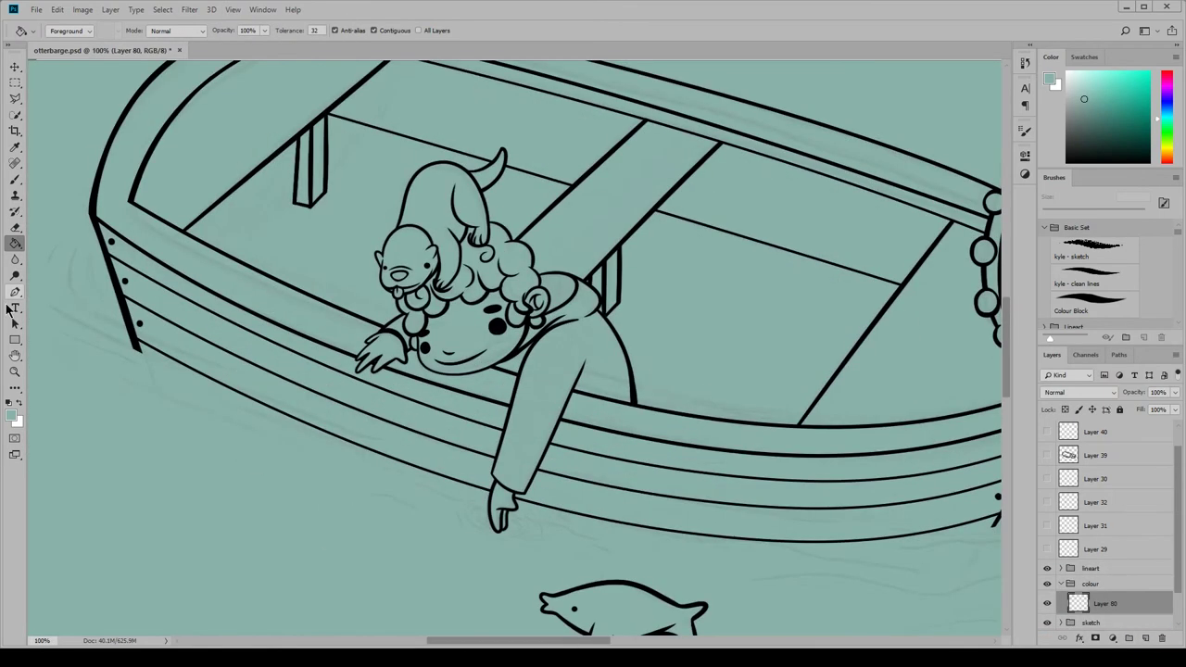
{"action": "left_click", "coordinate": [12, 415]}
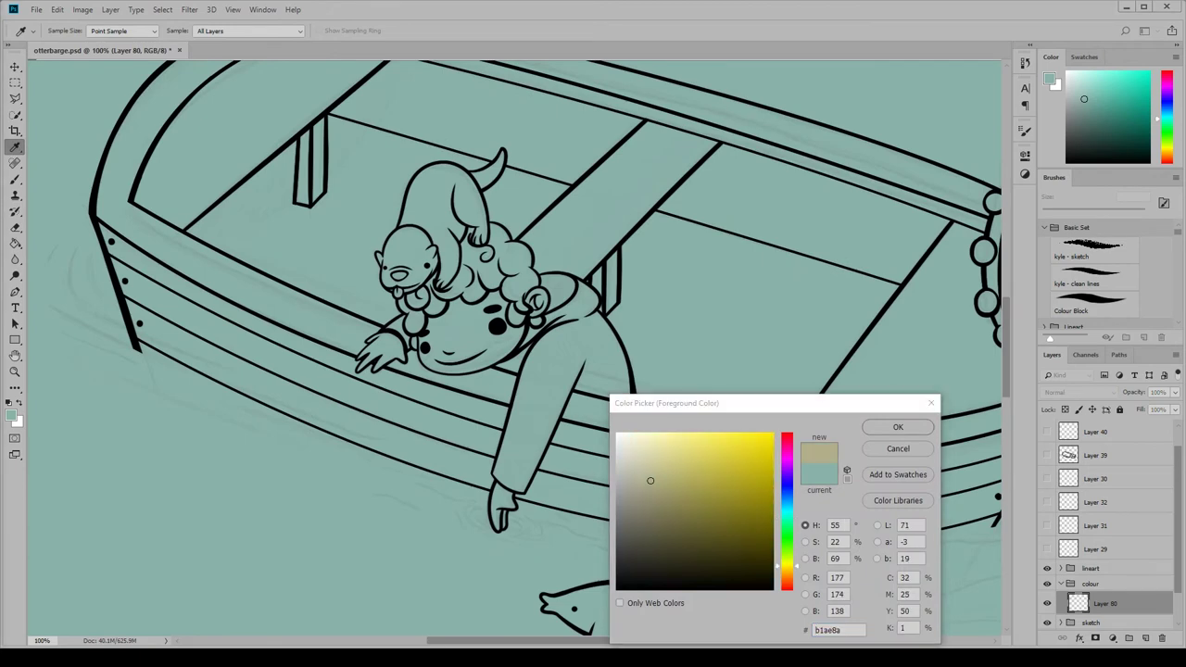
{"action": "left_click", "coordinate": [787, 582]}
{"action": "left_click", "coordinate": [695, 545]}
{"action": "left_click", "coordinate": [898, 427]}
{"action": "key", "text": "g"}
{"action": "key", "text": "b"}
{"action": "mouse_move", "coordinate": [167, 320]}
{"action": "left_mouse_down"}
{"action": "mouse_move", "coordinate": [343, 417]}
{"action": "mouse_move", "coordinate": [538, 379]}
{"action": "left_mouse_up"}
{"action": "left_click_drag", "start_coordinate": [352, 176], "coordinate": [102, 306]}
{"action": "scroll", "coordinate": [1011, 340], "scroll_direction": "up", "scroll_amount": 5}
{"action": "mouse_move", "coordinate": [361, 236]}
{"action": "left_mouse_down"}
{"action": "mouse_move", "coordinate": [115, 381]}
{"action": "mouse_move", "coordinate": [501, 241]}
{"action": "mouse_move", "coordinate": [265, 485]}
{"action": "mouse_move", "coordinate": [450, 569]}
{"action": "mouse_move", "coordinate": [741, 306]}
{"action": "left_mouse_up"}
Block in the rest of the boat in dark brown, covering the interior, bow and lower hull
{"action": "scroll", "coordinate": [1011, 322], "scroll_direction": "down", "scroll_amount": 3}
{"action": "scroll", "coordinate": [1011, 323], "scroll_direction": "right", "scroll_amount": 5}
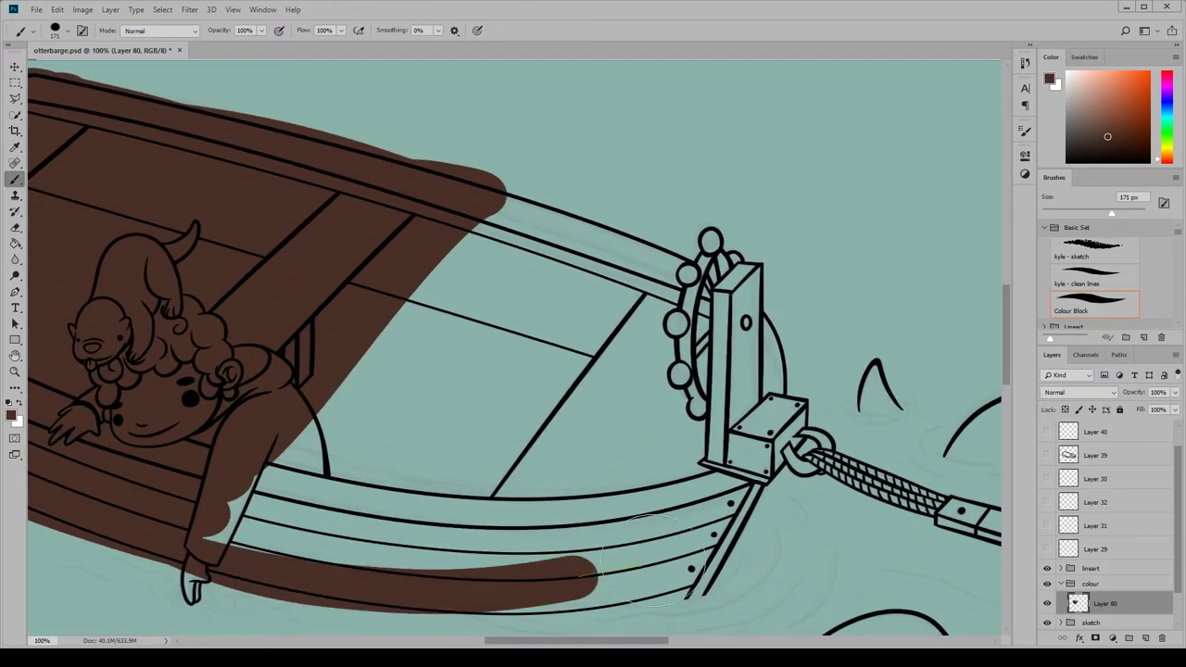
{"action": "mouse_move", "coordinate": [231, 565]}
{"action": "left_mouse_down"}
{"action": "mouse_move", "coordinate": [636, 498]}
{"action": "mouse_move", "coordinate": [410, 265]}
{"action": "mouse_move", "coordinate": [765, 418]}
{"action": "mouse_move", "coordinate": [574, 334]}
{"action": "mouse_move", "coordinate": [503, 392]}
{"action": "left_mouse_up"}
{"action": "mouse_move", "coordinate": [556, 640]}
{"action": "left_mouse_down"}
{"action": "mouse_move", "coordinate": [589, 641]}
{"action": "mouse_move", "coordinate": [568, 646]}
{"action": "left_mouse_up"}
{"action": "scroll", "coordinate": [299, 503], "scroll_direction": "down", "scroll_amount": 1}
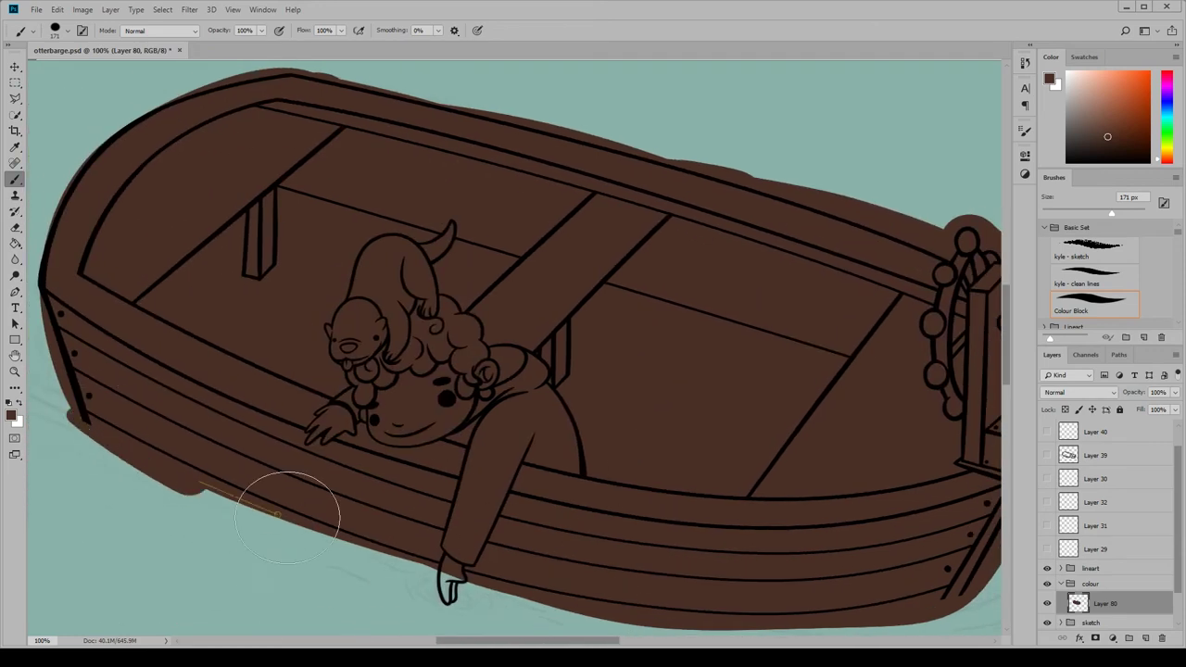
Erase the excess brown along the bow's front edge and around the metal ring and rope
{"action": "scroll", "coordinate": [913, 358], "scroll_direction": "down", "scroll_amount": 2}
{"action": "scroll", "coordinate": [914, 358], "scroll_direction": "up", "scroll_amount": 1}
{"action": "key", "text": "e"}
{"action": "left_click", "coordinate": [1065, 214]}
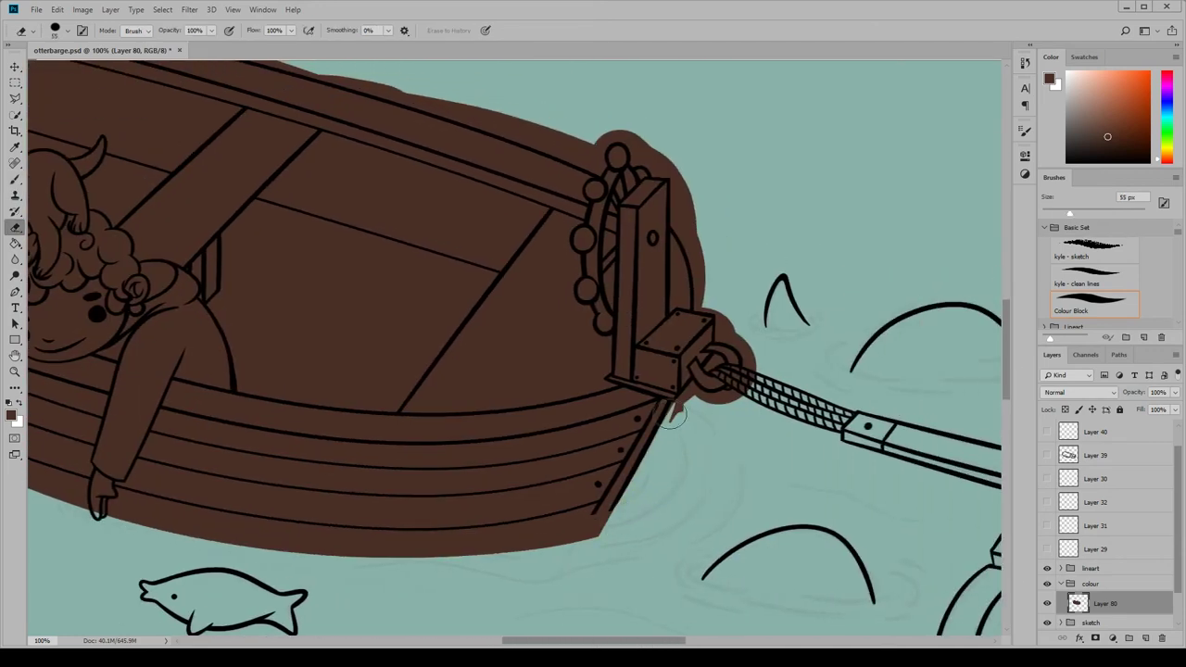
{"action": "key", "text": "ctrl+plus"}
{"action": "mouse_move", "coordinate": [873, 443]}
{"action": "left_mouse_down"}
{"action": "mouse_move", "coordinate": [921, 406]}
{"action": "mouse_move", "coordinate": [934, 438]}
{"action": "mouse_move", "coordinate": [983, 454]}
{"action": "left_mouse_up"}
{"action": "scroll", "coordinate": [982, 454], "scroll_direction": "right", "scroll_amount": 4}
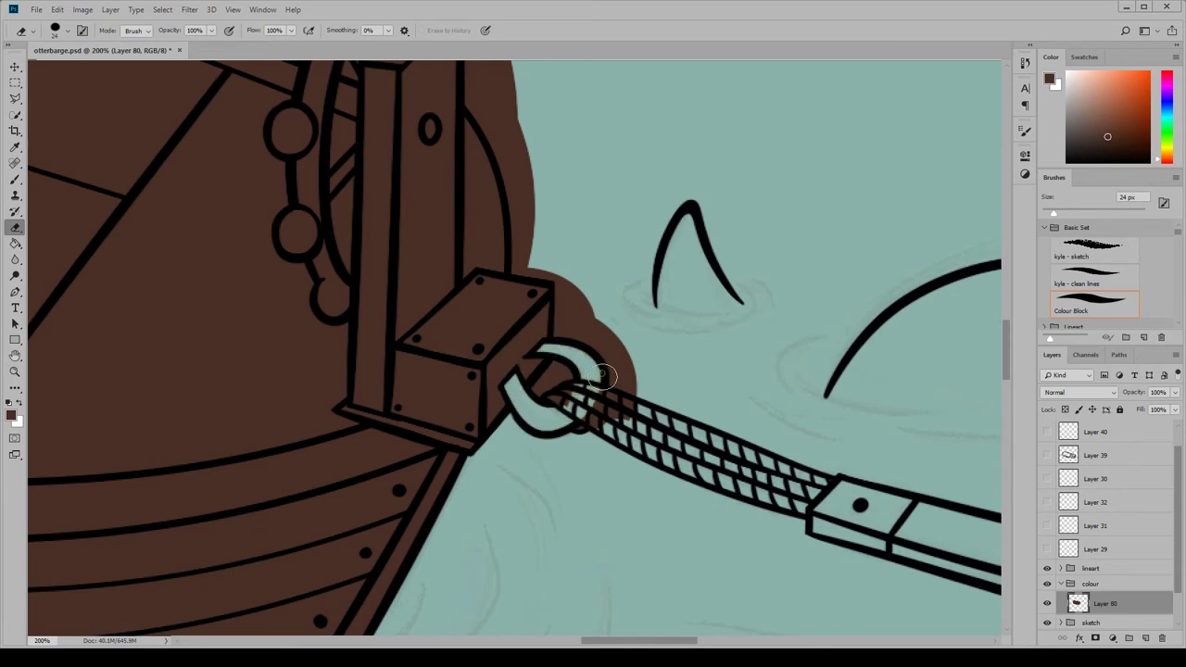
{"action": "left_click_drag", "start_coordinate": [619, 378], "coordinate": [573, 293]}
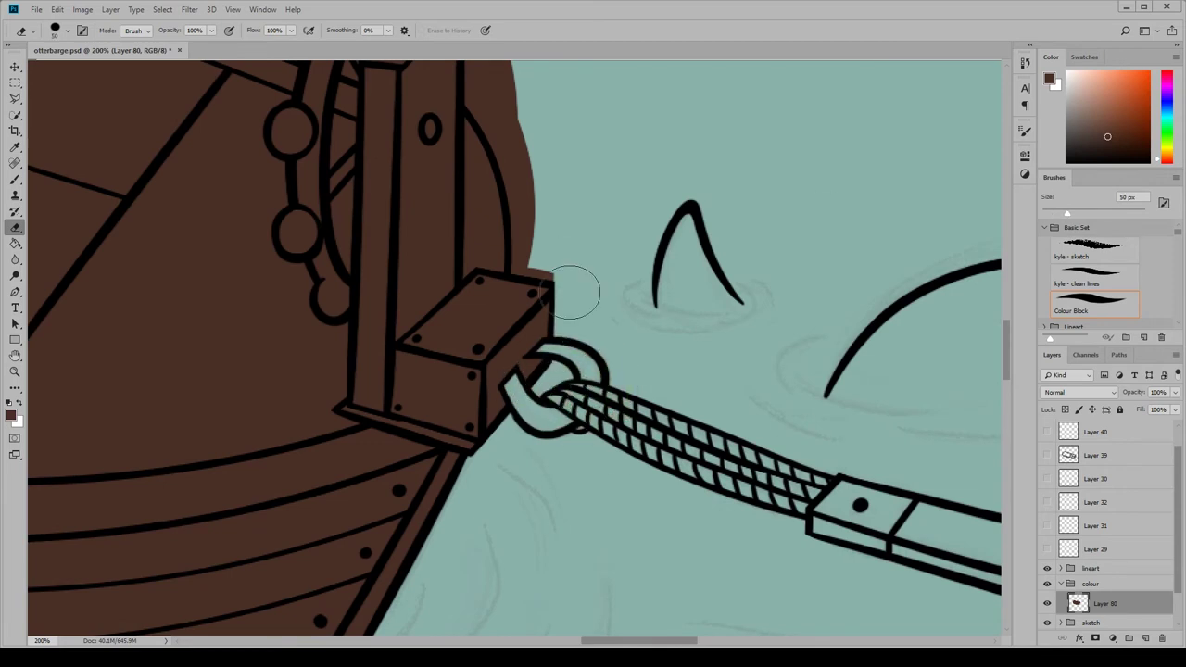
Erase the brown spilling past the upright bow post and the top of the wheel with a 30 px eraser
{"action": "left_click_drag", "start_coordinate": [540, 246], "coordinate": [524, 166]}
{"action": "scroll", "coordinate": [519, 278], "scroll_direction": "up", "scroll_amount": 5}
{"action": "left_click_drag", "start_coordinate": [472, 416], "coordinate": [473, 410]}
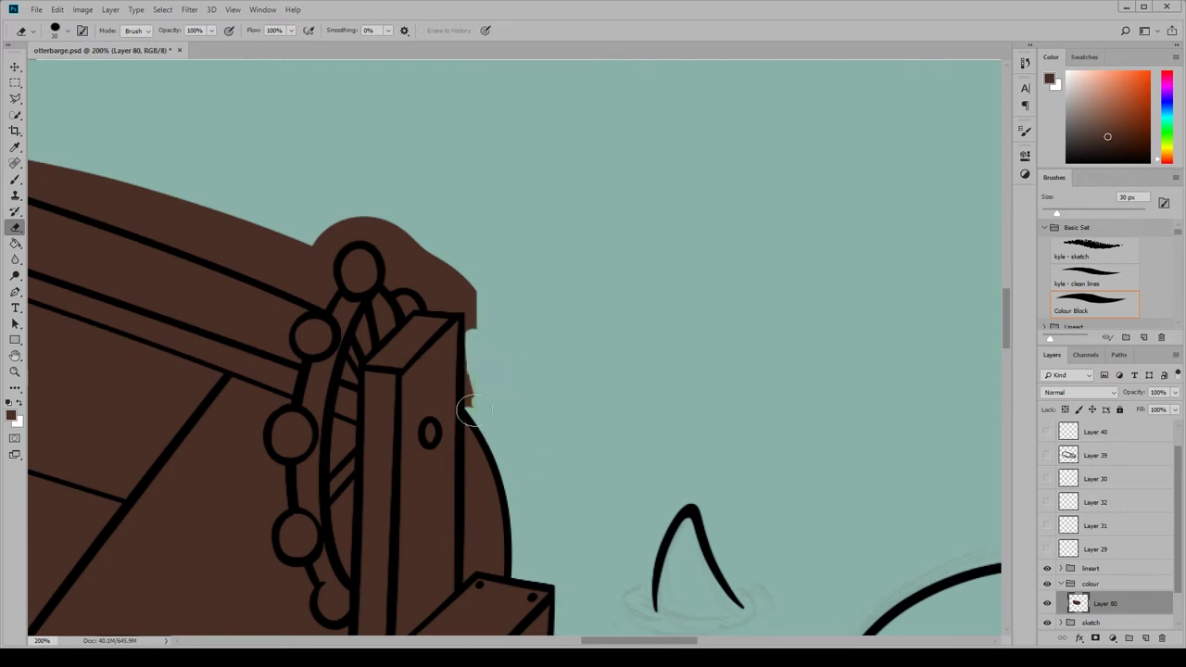
{"action": "left_click_drag", "start_coordinate": [439, 309], "coordinate": [408, 264]}
{"action": "scroll", "coordinate": [1007, 295], "scroll_direction": "up", "scroll_amount": 2}
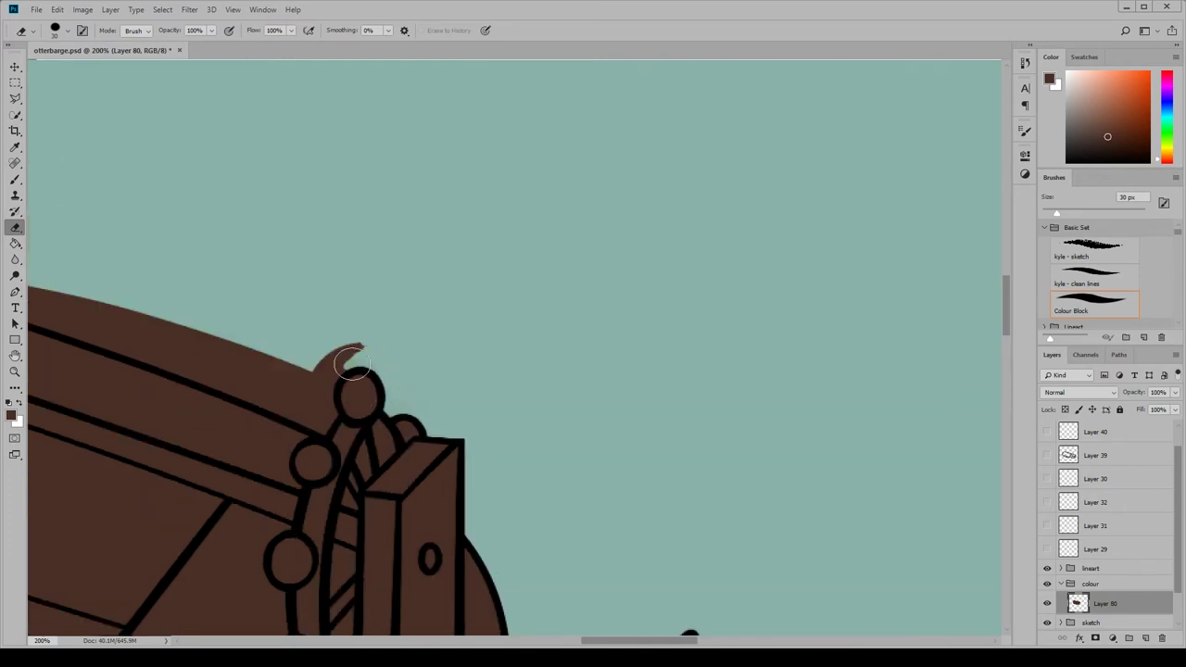
{"action": "left_click_drag", "start_coordinate": [352, 363], "coordinate": [329, 372]}
Enlarge the eraser to 60 px and trim the brown above the far gunwale, working away from the wheel
{"action": "scroll", "coordinate": [329, 373], "scroll_direction": "left", "scroll_amount": 4}
{"action": "mouse_move", "coordinate": [575, 426]}
{"action": "left_mouse_down"}
{"action": "mouse_move", "coordinate": [500, 394]}
{"action": "mouse_move", "coordinate": [482, 371]}
{"action": "left_mouse_up"}
{"action": "scroll", "coordinate": [1008, 348], "scroll_direction": "down", "scroll_amount": 3}
{"action": "key", "text": "bracketright"}
{"action": "key", "text": "bracketright"}
{"action": "key", "text": "bracketright"}
{"action": "scroll", "coordinate": [609, 275], "scroll_direction": "up", "scroll_amount": 3}
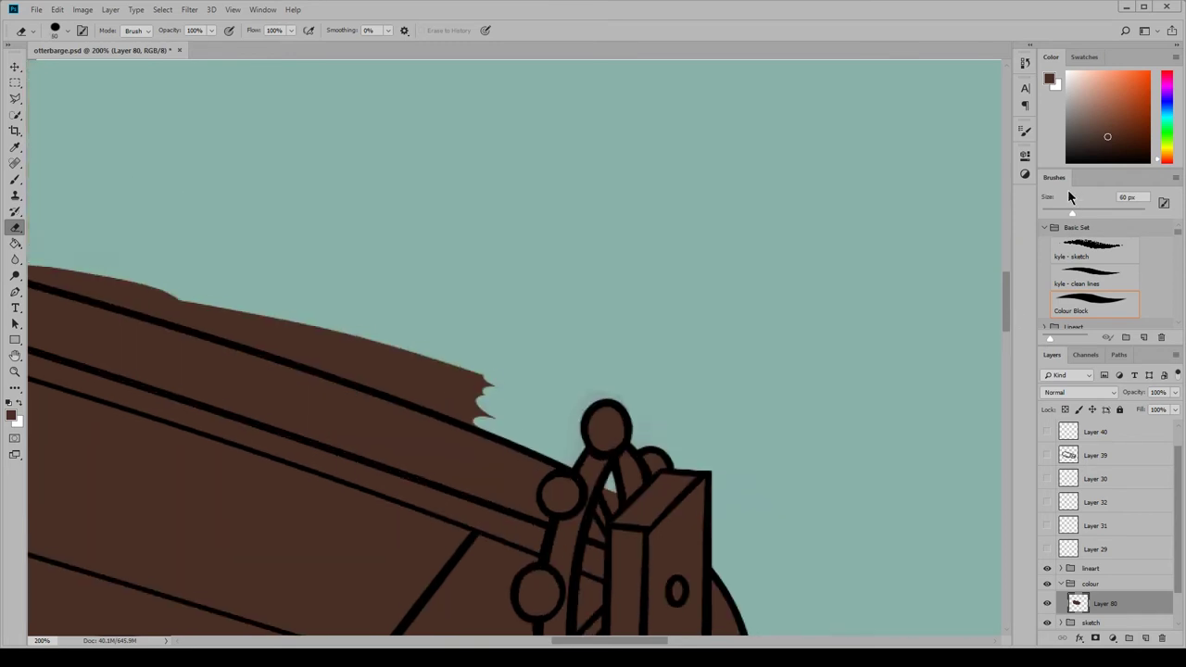
{"action": "left_click_drag", "start_coordinate": [407, 352], "coordinate": [489, 384]}
{"action": "scroll", "coordinate": [489, 384], "scroll_direction": "left", "scroll_amount": 6}
{"action": "mouse_move", "coordinate": [519, 305]}
{"action": "left_mouse_down"}
{"action": "mouse_move", "coordinate": [383, 278]}
{"action": "mouse_move", "coordinate": [742, 344]}
{"action": "mouse_move", "coordinate": [603, 291]}
{"action": "mouse_move", "coordinate": [604, 257]}
{"action": "mouse_move", "coordinate": [450, 213]}
{"action": "left_mouse_up"}
Trim the excess brown outside the rest of the far gunwale and around the curved stern
{"action": "scroll", "coordinate": [604, 291], "scroll_direction": "left", "scroll_amount": 4}
{"action": "scroll", "coordinate": [450, 212], "scroll_direction": "left", "scroll_amount": 4}
{"action": "scroll", "coordinate": [547, 352], "scroll_direction": "up", "scroll_amount": 3}
{"action": "left_click_drag", "start_coordinate": [546, 352], "coordinate": [223, 278]}
{"action": "scroll", "coordinate": [537, 287], "scroll_direction": "left", "scroll_amount": 4}
{"action": "mouse_move", "coordinate": [538, 287]}
{"action": "left_mouse_down"}
{"action": "mouse_move", "coordinate": [585, 287]}
{"action": "mouse_move", "coordinate": [243, 510]}
{"action": "mouse_move", "coordinate": [227, 583]}
{"action": "left_mouse_up"}
{"action": "scroll", "coordinate": [212, 340], "scroll_direction": "down", "scroll_amount": 3}
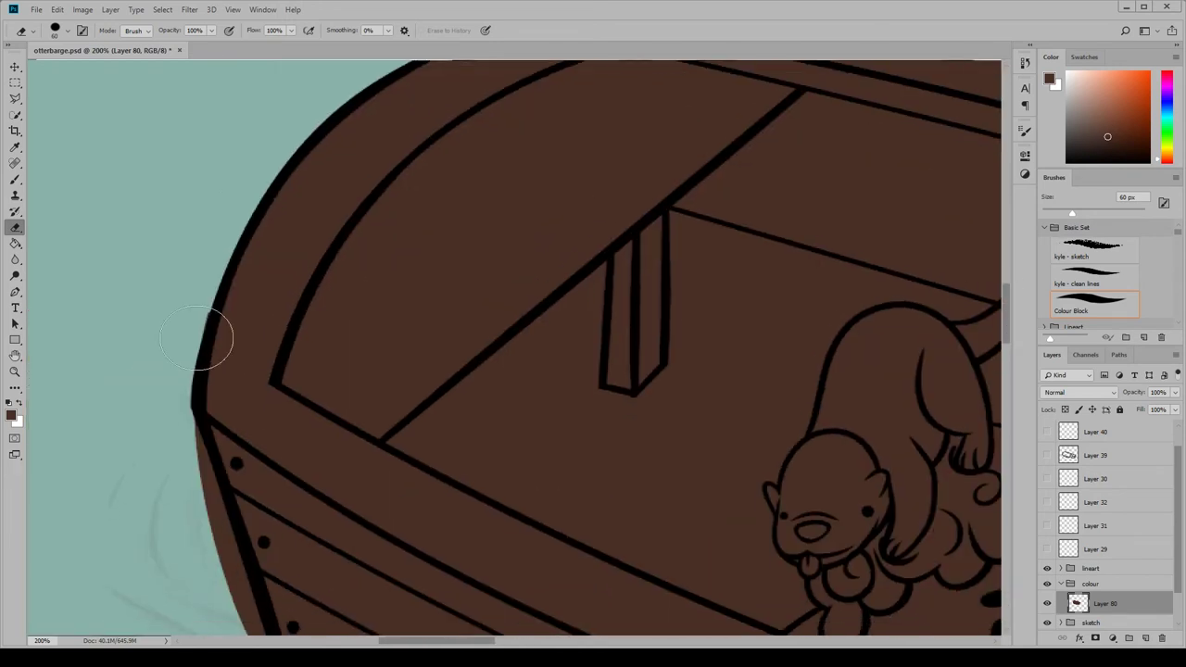
Erase the brown outside the stern post and along the hull's bottom edge
{"action": "left_click_drag", "start_coordinate": [212, 339], "coordinate": [223, 556]}
{"action": "scroll", "coordinate": [223, 556], "scroll_direction": "down", "scroll_amount": 3}
{"action": "mouse_move", "coordinate": [186, 213]}
{"action": "left_mouse_down"}
{"action": "mouse_move", "coordinate": [270, 365]}
{"action": "mouse_move", "coordinate": [239, 340]}
{"action": "mouse_move", "coordinate": [712, 631]}
{"action": "left_mouse_up"}
{"action": "scroll", "coordinate": [225, 278], "scroll_direction": "down", "scroll_amount": 3}
{"action": "scroll", "coordinate": [225, 278], "scroll_direction": "right", "scroll_amount": 4}
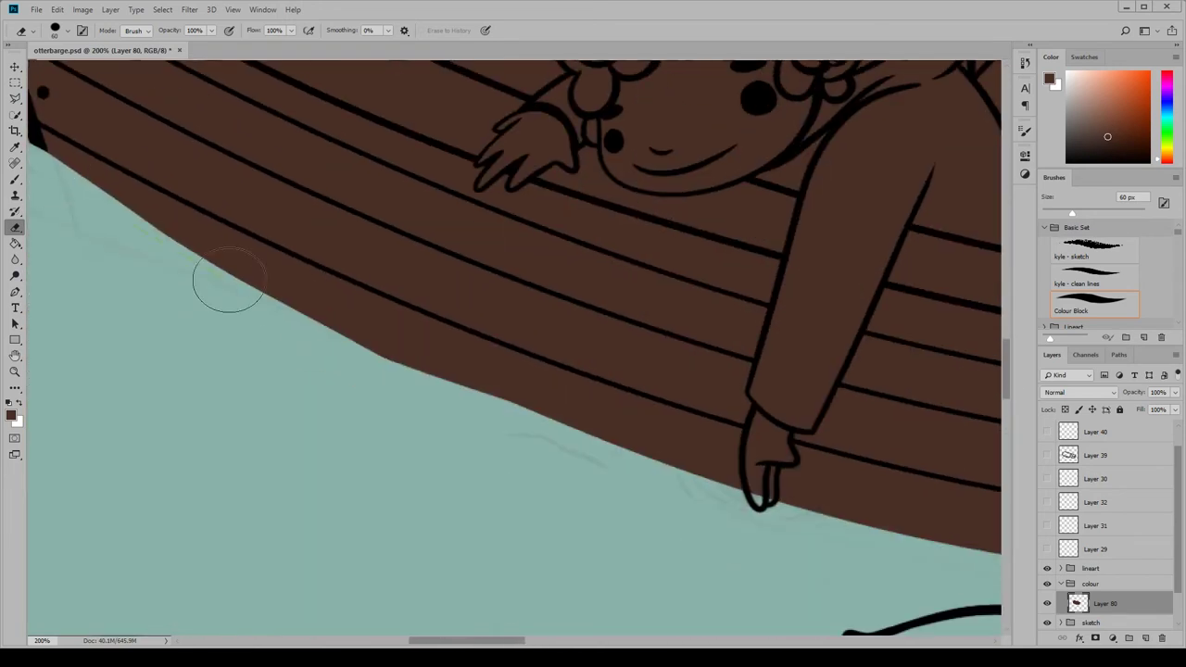
Erase the brown from the girl's dangling hand and sleeve with a 37 px eraser
{"action": "scroll", "coordinate": [225, 278], "scroll_direction": "right", "scroll_amount": 8}
{"action": "scroll", "coordinate": [621, 627], "scroll_direction": "left", "scroll_amount": 6}
{"action": "scroll", "coordinate": [556, 463], "scroll_direction": "right", "scroll_amount": 2}
{"action": "key", "text": "bracketleft"}
{"action": "key", "text": "bracketleft"}
{"action": "mouse_move", "coordinate": [552, 245]}
{"action": "left_mouse_down"}
{"action": "mouse_move", "coordinate": [526, 375]}
{"action": "mouse_move", "coordinate": [540, 411]}
{"action": "mouse_move", "coordinate": [514, 405]}
{"action": "left_mouse_up"}
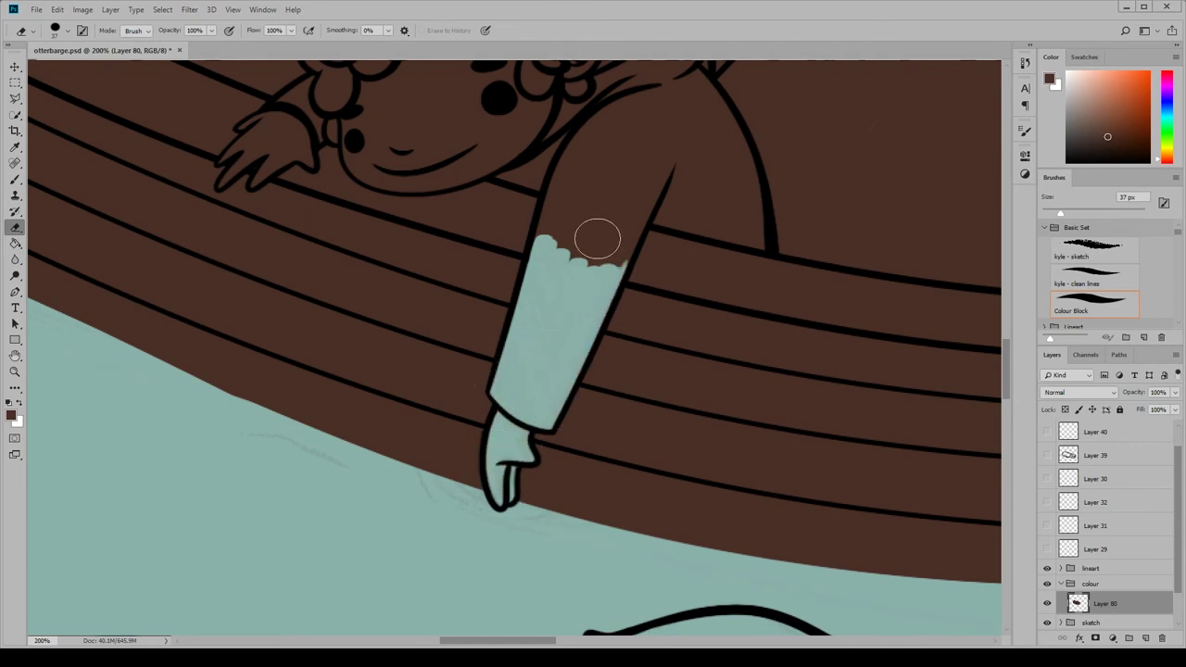
{"action": "mouse_move", "coordinate": [596, 240]}
{"action": "left_mouse_down"}
{"action": "mouse_move", "coordinate": [594, 312]}
{"action": "mouse_move", "coordinate": [529, 243]}
{"action": "left_mouse_up"}
Erase the brown from the girl's upper arm, back, hood and the near side of her face
{"action": "scroll", "coordinate": [529, 244], "scroll_direction": "up", "scroll_amount": 5}
{"action": "left_click_drag", "start_coordinate": [1060, 212], "coordinate": [1091, 212]}
{"action": "mouse_move", "coordinate": [640, 329]}
{"action": "left_mouse_down"}
{"action": "mouse_move", "coordinate": [547, 422]}
{"action": "mouse_move", "coordinate": [667, 334]}
{"action": "mouse_move", "coordinate": [742, 417]}
{"action": "left_mouse_up"}
{"action": "left_click_drag", "start_coordinate": [1092, 212], "coordinate": [1073, 213]}
{"action": "mouse_move", "coordinate": [667, 436]}
{"action": "left_mouse_down"}
{"action": "mouse_move", "coordinate": [753, 458]}
{"action": "mouse_move", "coordinate": [753, 482]}
{"action": "mouse_move", "coordinate": [599, 319]}
{"action": "mouse_move", "coordinate": [680, 303]}
{"action": "mouse_move", "coordinate": [690, 284]}
{"action": "mouse_move", "coordinate": [584, 296]}
{"action": "mouse_move", "coordinate": [624, 239]}
{"action": "mouse_move", "coordinate": [648, 246]}
{"action": "mouse_move", "coordinate": [476, 400]}
{"action": "mouse_move", "coordinate": [556, 198]}
{"action": "left_mouse_up"}
Erase the brown from the girl's curls behind her face with a 30 px eraser
{"action": "scroll", "coordinate": [874, 455], "scroll_direction": "up", "scroll_amount": 2}
{"action": "key", "text": "bracketleft"}
{"action": "key", "text": "bracketleft"}
{"action": "key", "text": "bracketleft"}
{"action": "mouse_move", "coordinate": [501, 278]}
{"action": "left_mouse_down"}
{"action": "mouse_move", "coordinate": [516, 250]}
{"action": "mouse_move", "coordinate": [561, 248]}
{"action": "left_mouse_up"}
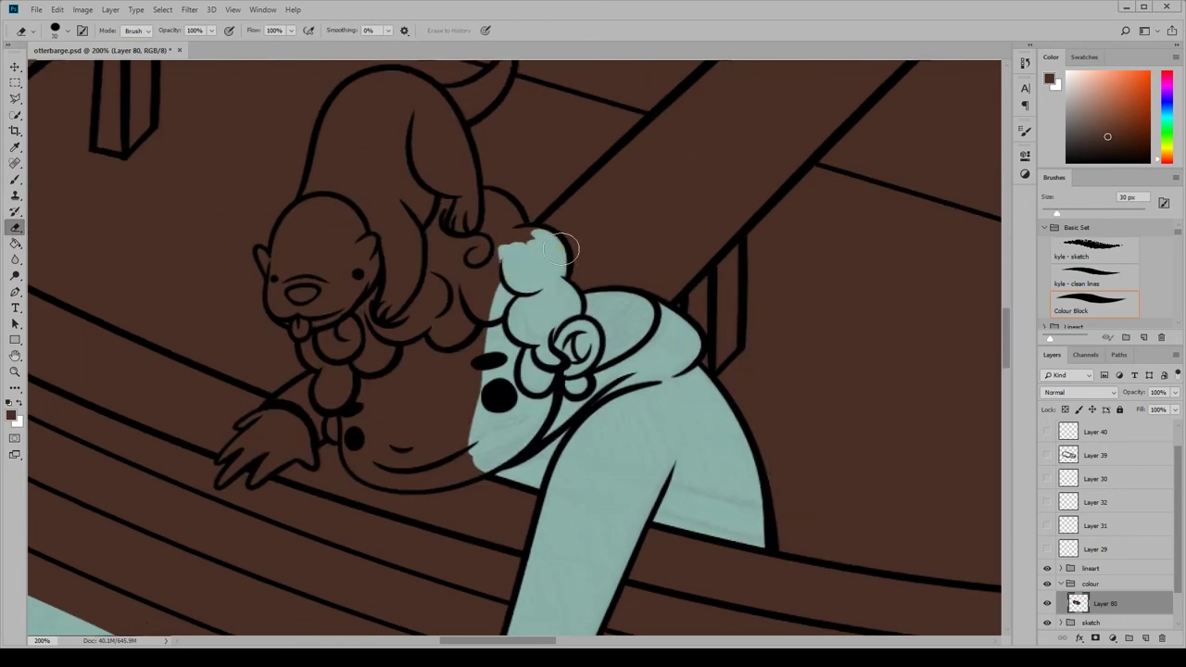
{"action": "mouse_move", "coordinate": [485, 194]}
{"action": "left_mouse_down"}
{"action": "mouse_move", "coordinate": [515, 229]}
{"action": "mouse_move", "coordinate": [530, 320]}
{"action": "mouse_move", "coordinate": [474, 365]}
{"action": "left_mouse_up"}
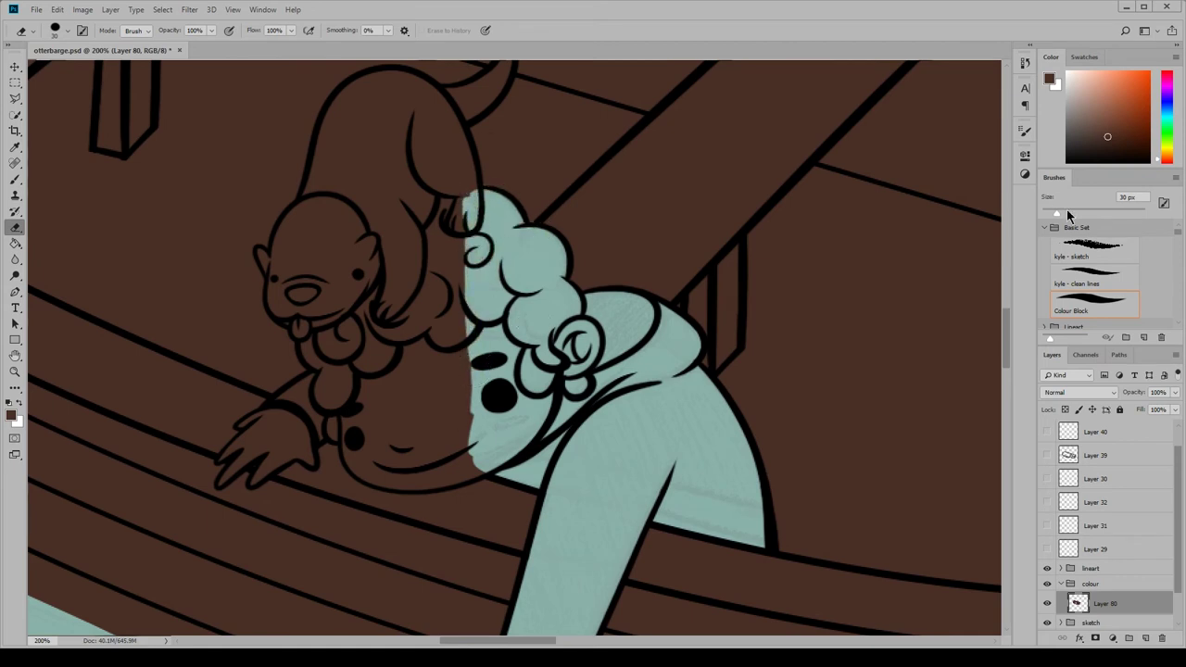
Erase the brown from the girl's face and front curls and from the otter's head and forelegs
{"action": "mouse_move", "coordinate": [464, 200]}
{"action": "left_mouse_down"}
{"action": "mouse_move", "coordinate": [398, 423]}
{"action": "mouse_move", "coordinate": [352, 334]}
{"action": "mouse_move", "coordinate": [436, 246]}
{"action": "mouse_move", "coordinate": [352, 268]}
{"action": "left_mouse_up"}
{"action": "key", "text": "bracketright"}
{"action": "key", "text": "bracketright"}
{"action": "key", "text": "bracketright"}
{"action": "key", "text": "bracketright"}
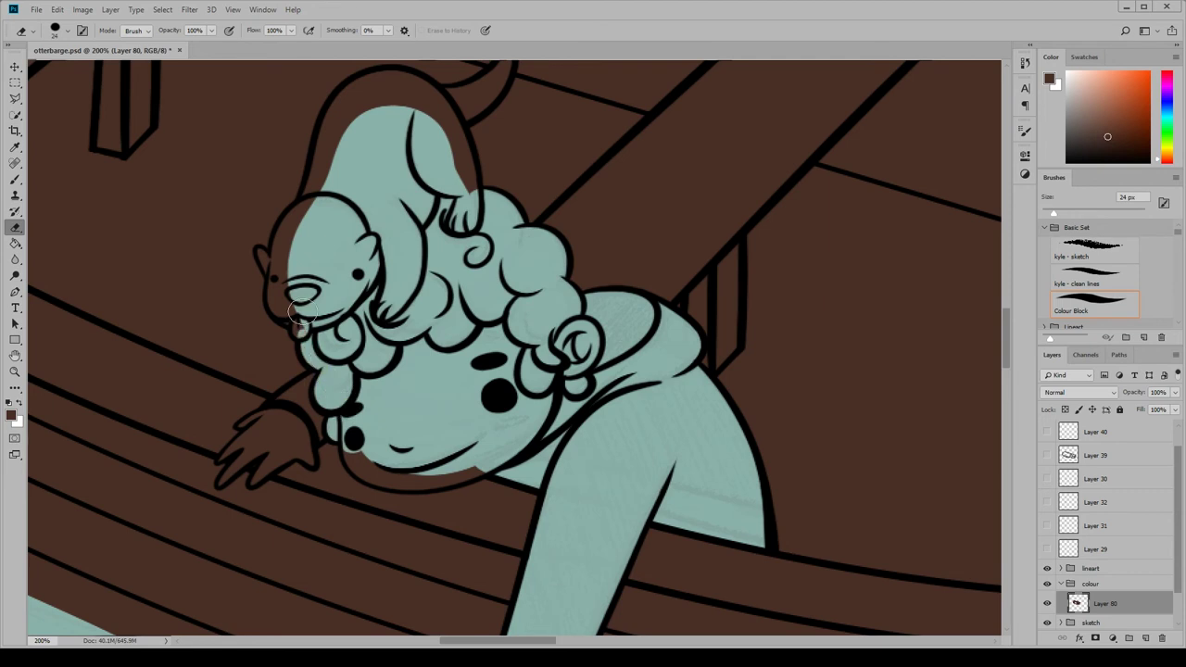
{"action": "key", "text": "b"}
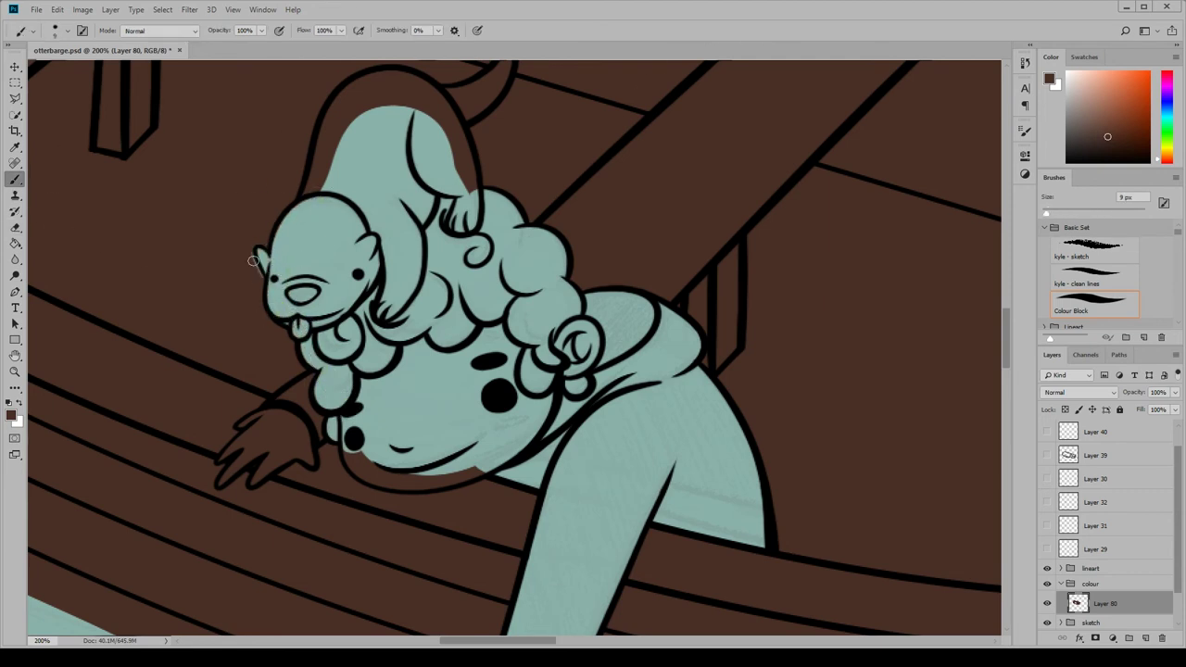
{"action": "key", "text": "e"}
Erase the brown from the otter's side and from the girl's far arm, resting hand and chin at 24 px
{"action": "left_click_drag", "start_coordinate": [348, 122], "coordinate": [322, 155]}
{"action": "left_click_drag", "start_coordinate": [337, 367], "coordinate": [332, 399]}
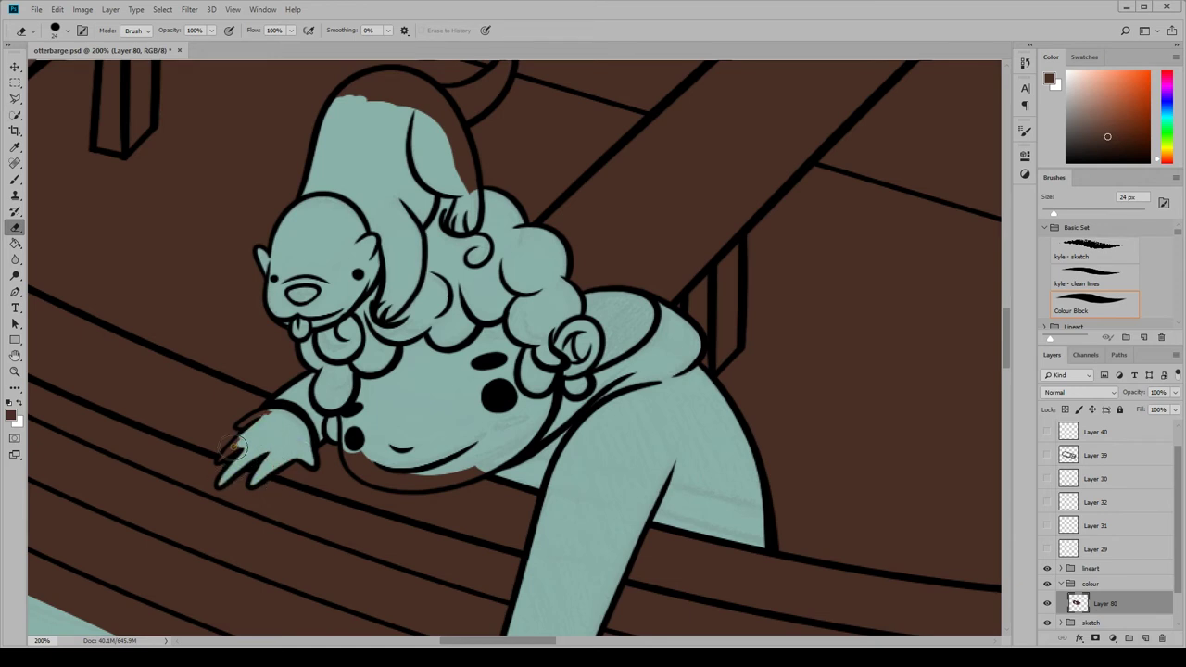
{"action": "key", "text": "b"}
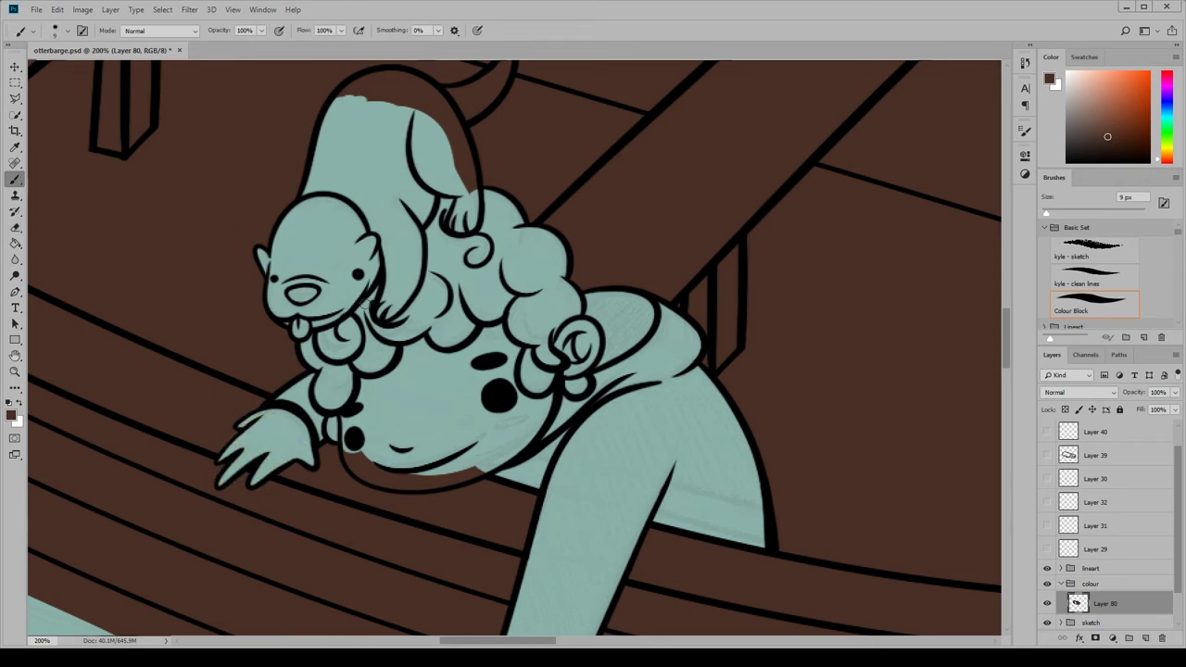
{"action": "key", "text": "e"}
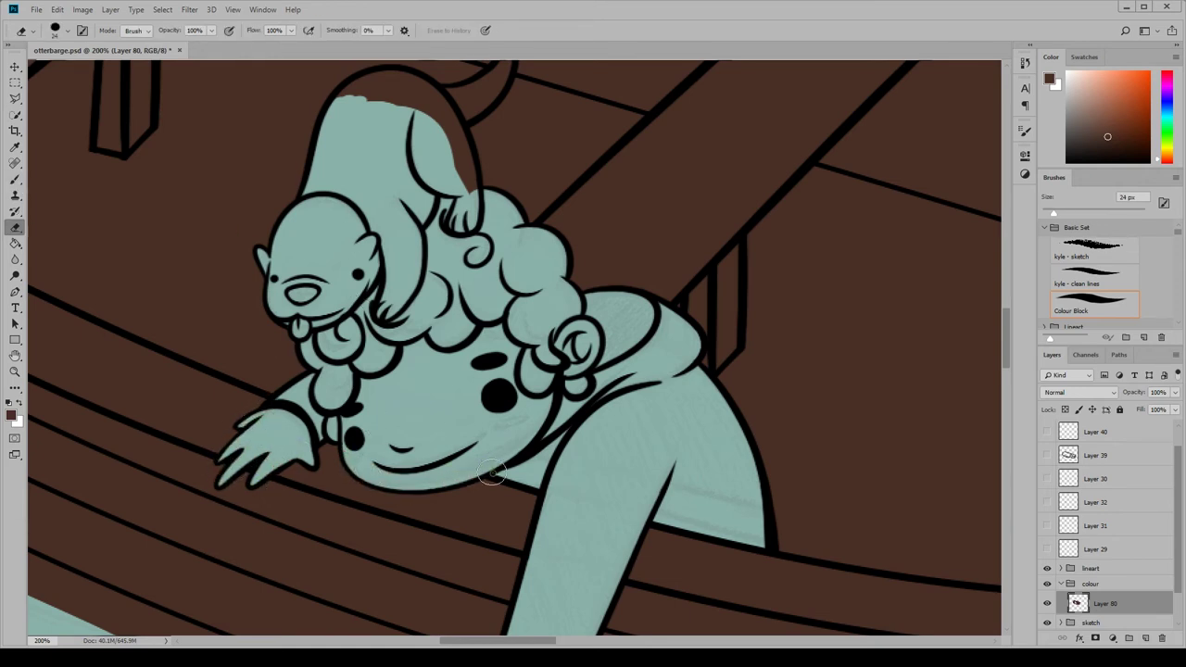
Erase the brown from the otter's upper back and tail with the 24 px eraser
{"action": "scroll", "coordinate": [941, 316], "scroll_direction": "up", "scroll_amount": 5}
{"action": "left_click_drag", "start_coordinate": [462, 401], "coordinate": [391, 346]}
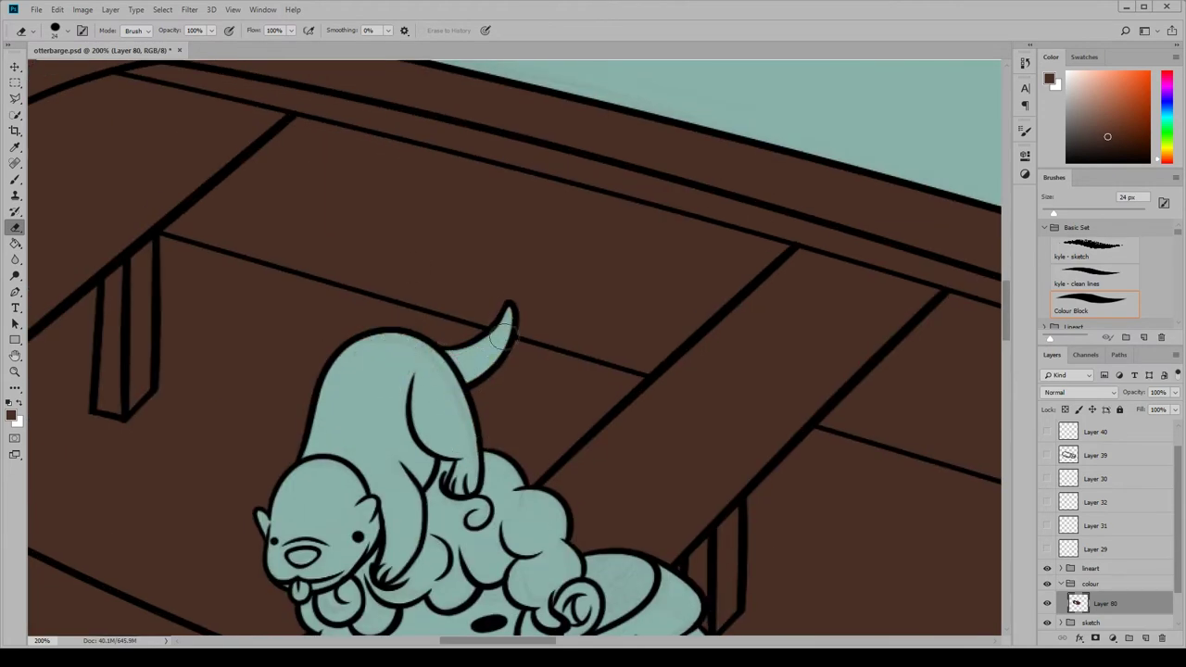
{"action": "key", "text": "b"}
Add a new layer above the boat colour and choose a pinkish skin tone as the foreground colour
{"action": "scroll", "coordinate": [741, 389], "scroll_direction": "down", "scroll_amount": 15}
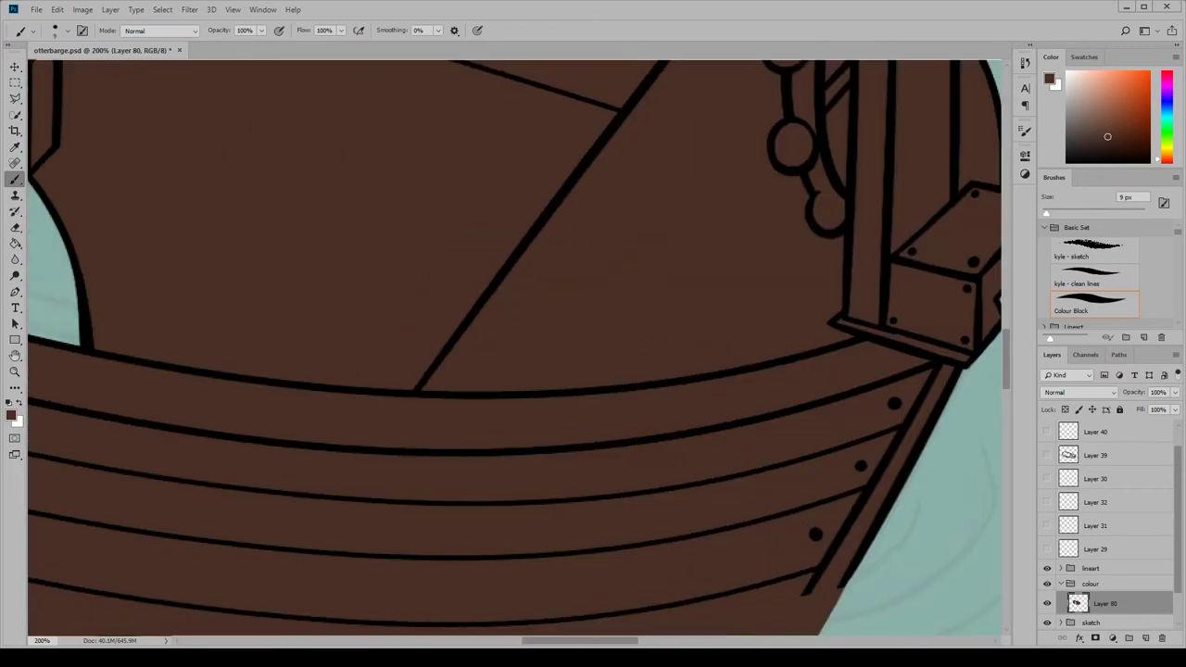
{"action": "scroll", "coordinate": [499, 634], "scroll_direction": "down", "scroll_amount": 3}
{"action": "left_click_drag", "start_coordinate": [557, 640], "coordinate": [596, 640]}
{"action": "left_click", "coordinate": [232, 13]}
{"action": "left_click", "coordinate": [269, 209]}
{"action": "left_click_drag", "start_coordinate": [370, 463], "coordinate": [754, 238]}
{"action": "left_click", "coordinate": [11, 414]}
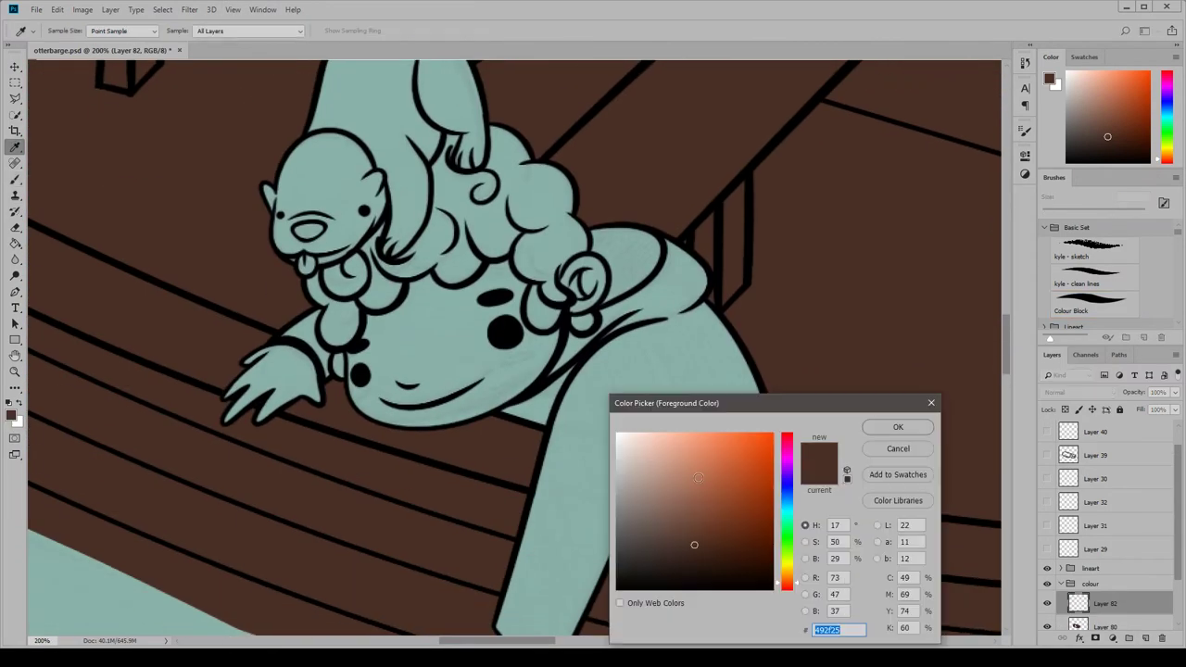
{"action": "left_click", "coordinate": [654, 455]}
{"action": "left_click", "coordinate": [898, 424]}
Paint the girl's face, ear and both hands with the skin tone using a 33 px Colour Block brush
{"action": "mouse_move", "coordinate": [376, 320]}
{"action": "left_mouse_down"}
{"action": "mouse_move", "coordinate": [364, 381]}
{"action": "mouse_move", "coordinate": [444, 352]}
{"action": "mouse_move", "coordinate": [529, 283]}
{"action": "mouse_move", "coordinate": [463, 408]}
{"action": "mouse_move", "coordinate": [586, 313]}
{"action": "left_mouse_up"}
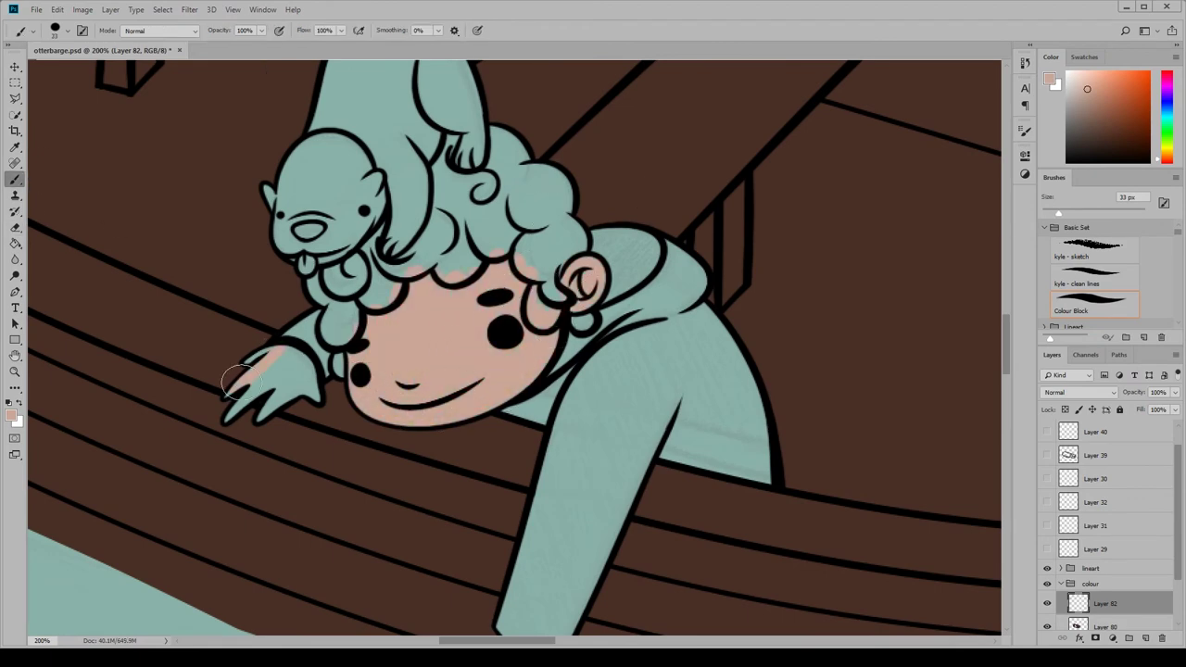
{"action": "mouse_move", "coordinate": [227, 407]}
{"action": "left_mouse_down"}
{"action": "mouse_move", "coordinate": [251, 362]}
{"action": "mouse_move", "coordinate": [297, 408]}
{"action": "left_mouse_up"}
{"action": "scroll", "coordinate": [519, 463], "scroll_direction": "down", "scroll_amount": 4}
{"action": "left_click_drag", "start_coordinate": [505, 547], "coordinate": [534, 474]}
Erase the skin-tone overspill around the girl's hands, face and ear with a 24 px eraser
{"action": "key", "text": "e"}
{"action": "key", "text": "ctrl+plus"}
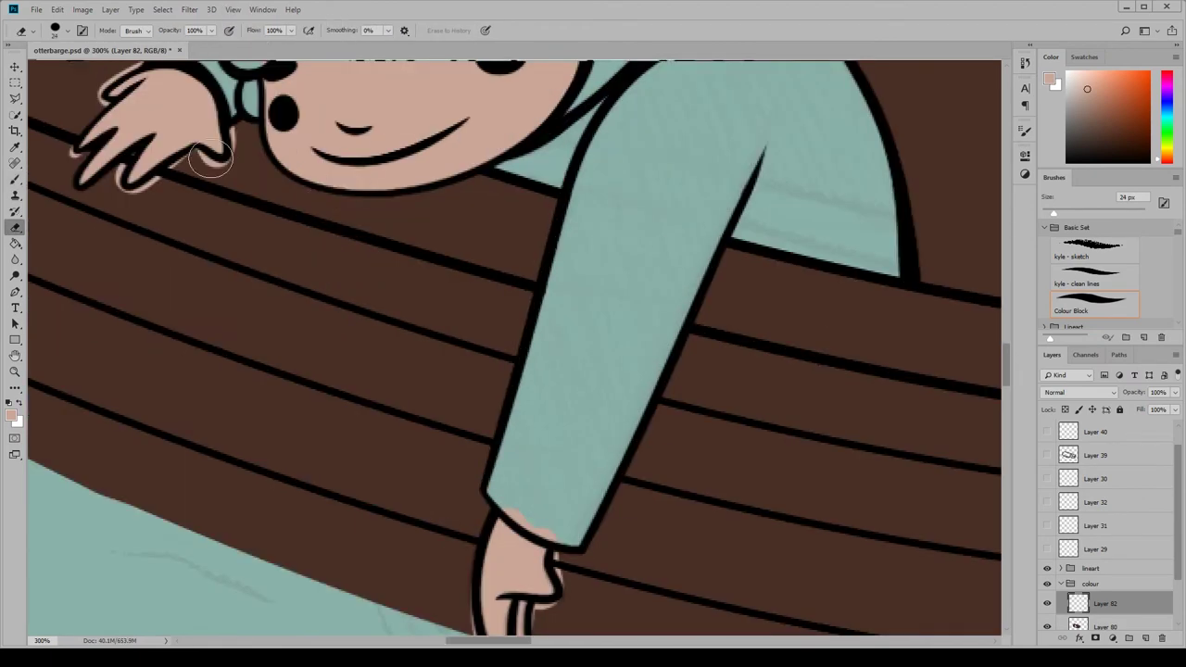
{"action": "mouse_move", "coordinate": [122, 170]}
{"action": "left_mouse_down"}
{"action": "mouse_move", "coordinate": [43, 145]}
{"action": "mouse_move", "coordinate": [92, 149]}
{"action": "mouse_move", "coordinate": [103, 90]}
{"action": "left_mouse_up"}
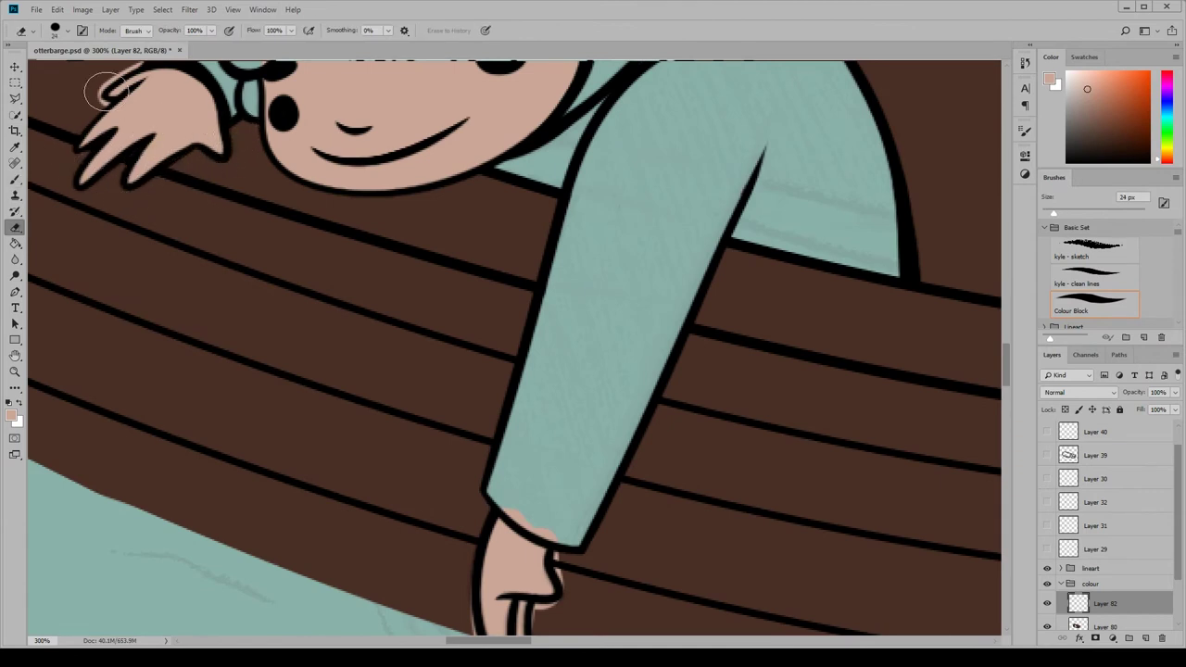
{"action": "scroll", "coordinate": [130, 406], "scroll_direction": "up", "scroll_amount": 5}
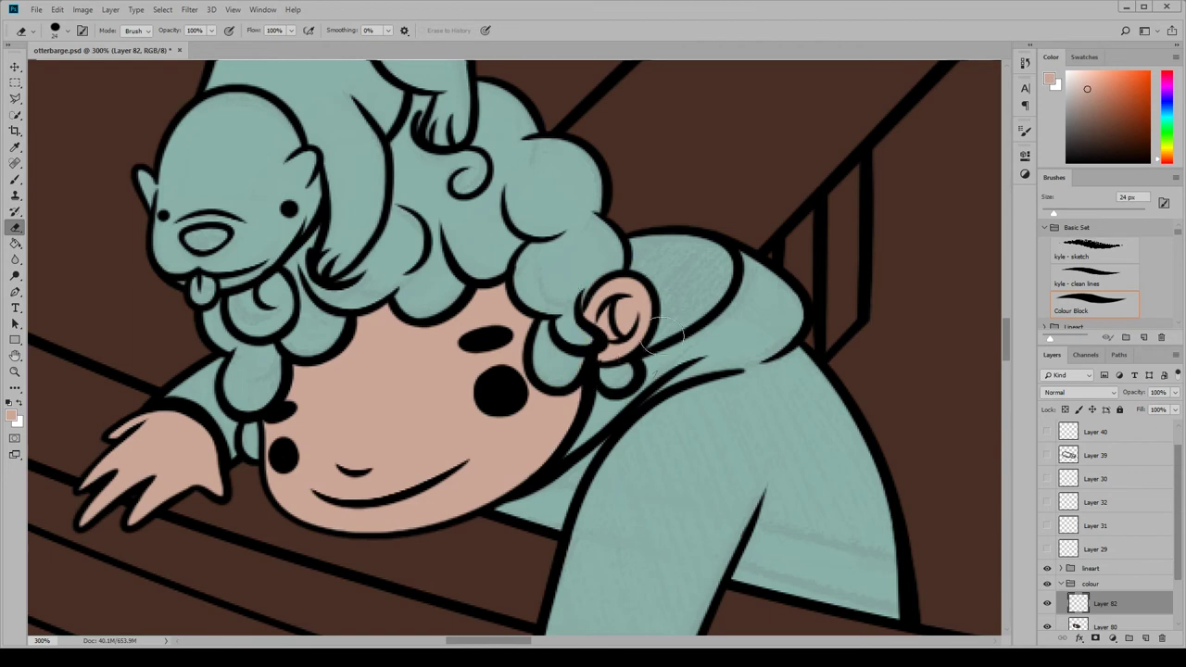
{"action": "scroll", "coordinate": [662, 336], "scroll_direction": "down", "scroll_amount": 8}
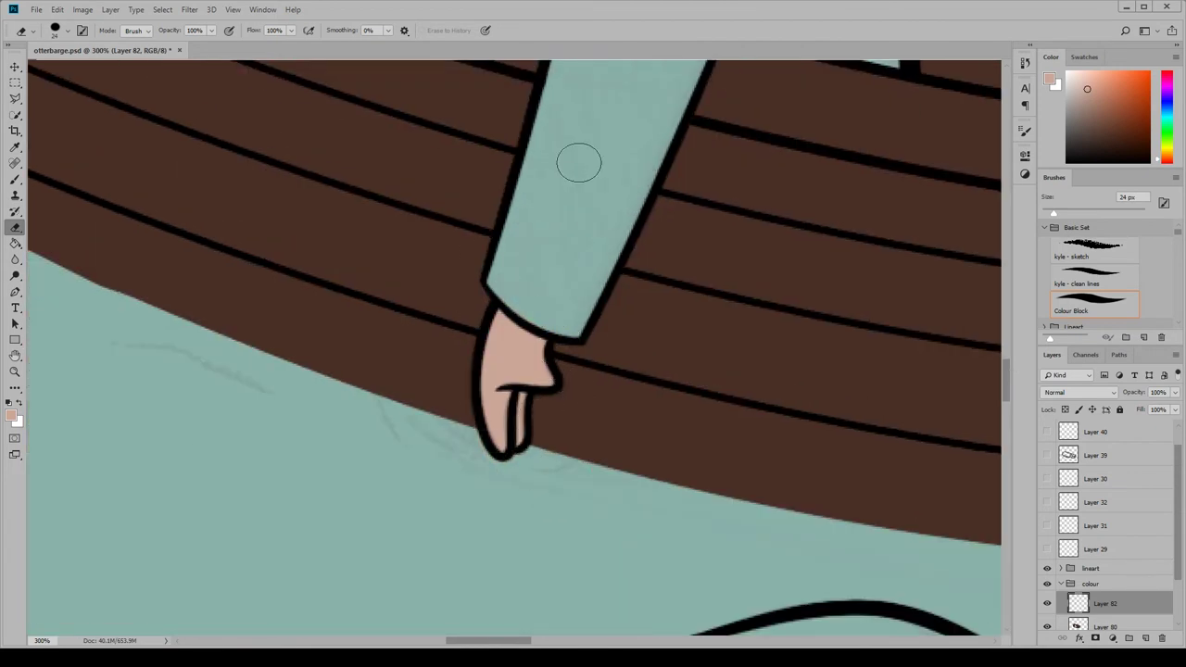
{"action": "scroll", "coordinate": [578, 163], "scroll_direction": "up", "scroll_amount": 8}
Add a new layer and clip it to the skin-tone layer
{"action": "right_click", "coordinate": [1110, 607]}
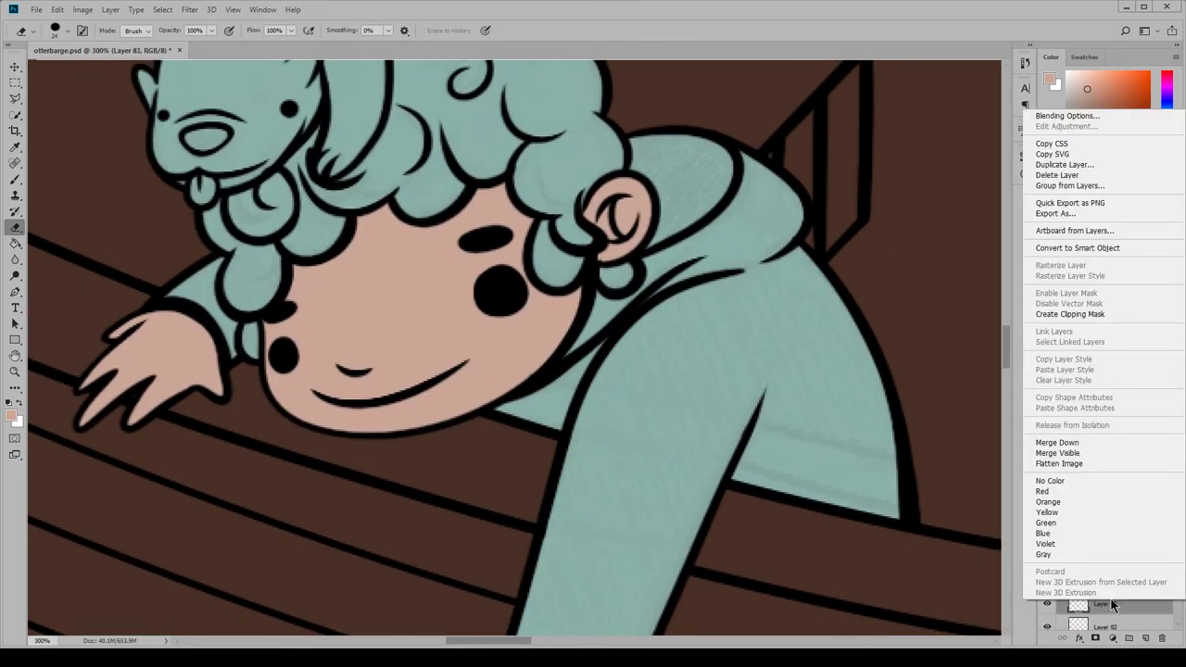
{"action": "key", "text": "Escape"}
{"action": "right_click", "coordinate": [1093, 607]}
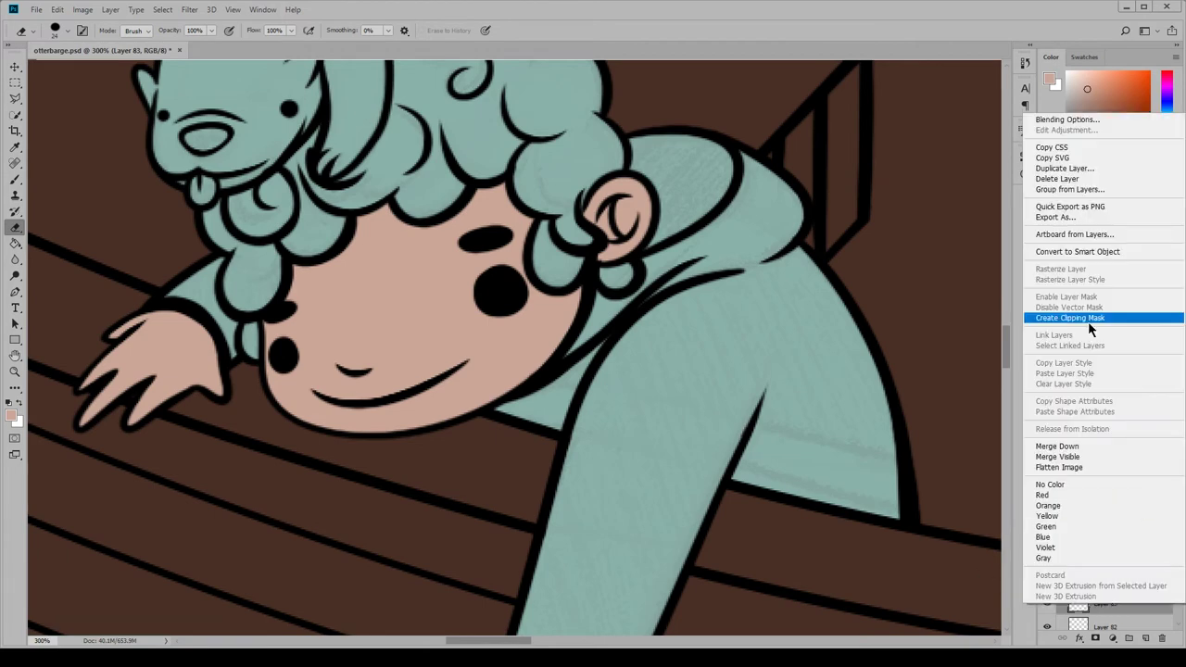
{"action": "left_click", "coordinate": [1070, 314]}
{"action": "key", "text": "Escape"}
{"action": "scroll", "coordinate": [519, 348], "scroll_direction": "down", "scroll_amount": 1}
Paint pale pink highlights on the girl's face, ear and both hands, using a 17 px brush for the small areas
{"action": "key", "text": "b"}
{"action": "mouse_move", "coordinate": [389, 250]}
{"action": "left_mouse_down"}
{"action": "mouse_move", "coordinate": [455, 324]}
{"action": "mouse_move", "coordinate": [297, 361]}
{"action": "mouse_move", "coordinate": [378, 440]}
{"action": "left_mouse_up"}
{"action": "left_click_drag", "start_coordinate": [294, 311], "coordinate": [421, 227]}
{"action": "key", "text": "bracketleft"}
{"action": "key", "text": "bracketleft"}
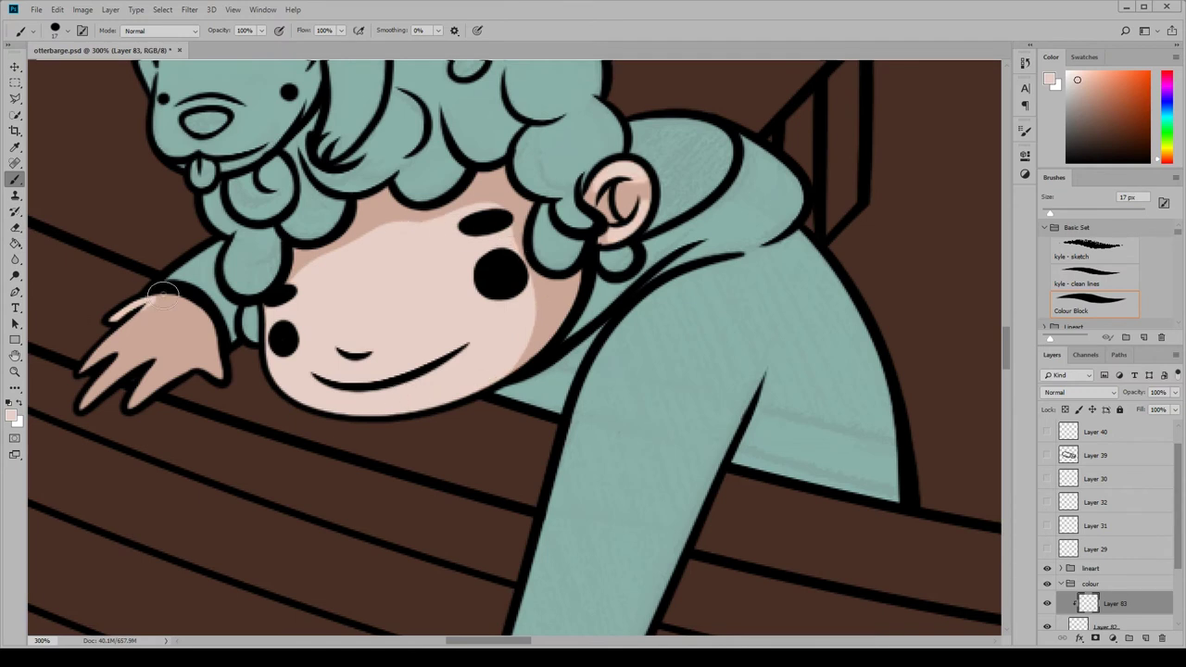
{"action": "mouse_move", "coordinate": [162, 292]}
{"action": "left_mouse_down"}
{"action": "mouse_move", "coordinate": [130, 371]}
{"action": "mouse_move", "coordinate": [212, 319]}
{"action": "left_mouse_up"}
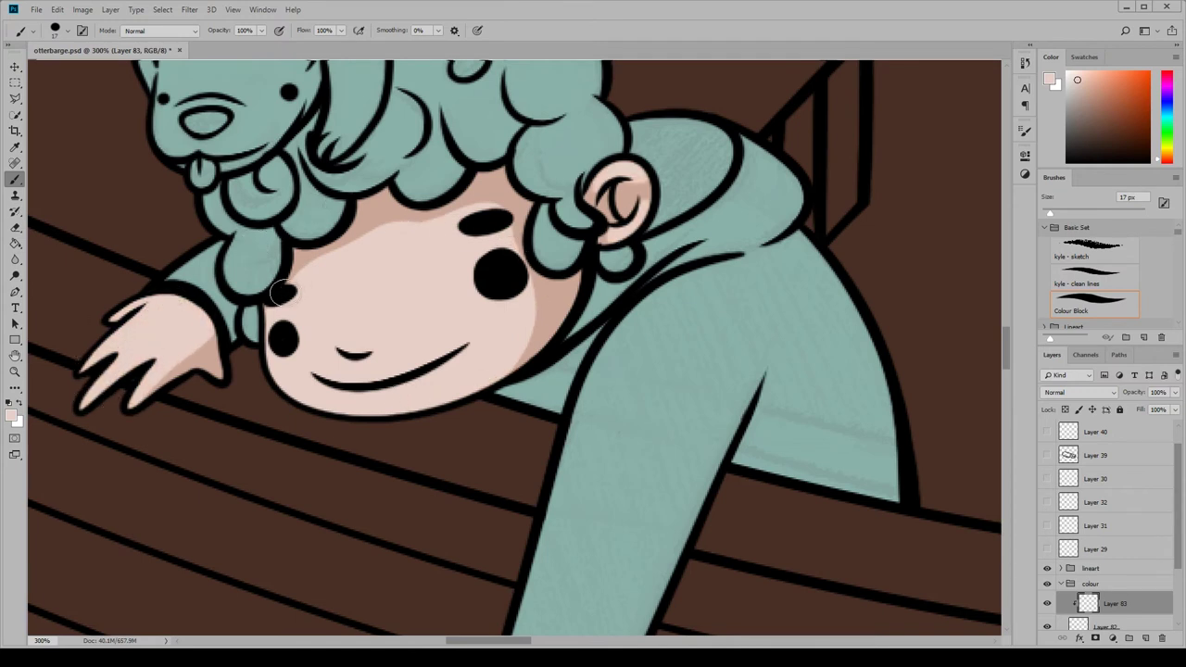
{"action": "scroll", "coordinate": [252, 347], "scroll_direction": "down", "scroll_amount": 10}
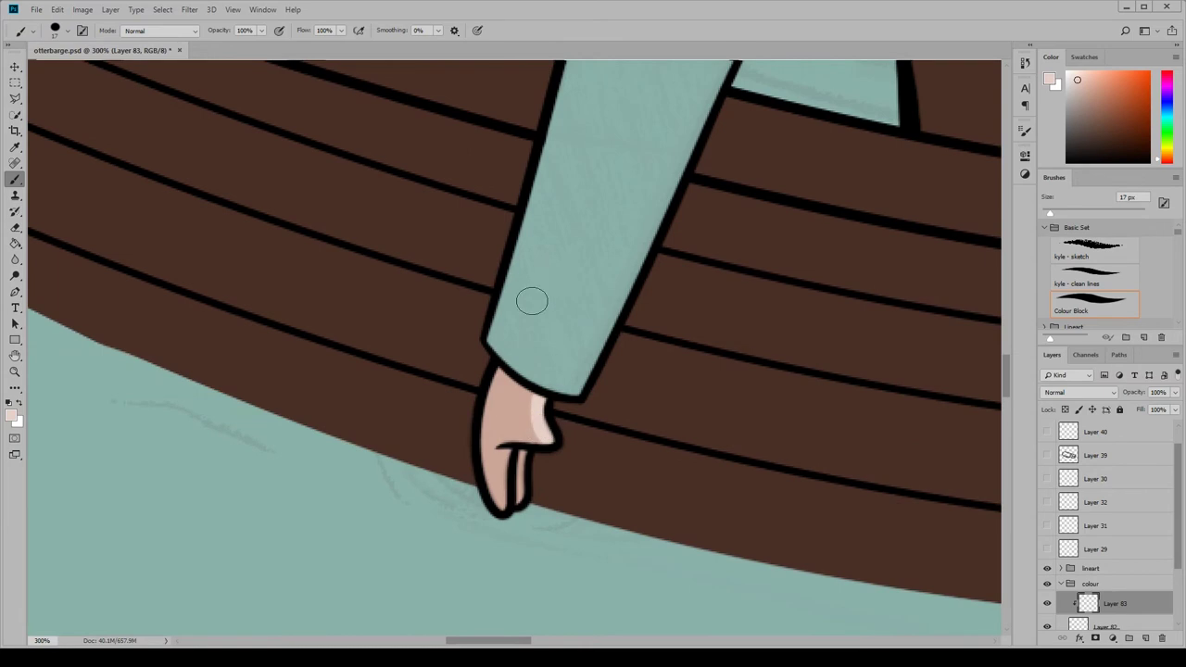
Trim the highlights on the dangling hand and along the forehead with a 25 px eraser
{"action": "key", "text": "e"}
{"action": "left_click_drag", "start_coordinate": [505, 371], "coordinate": [509, 529]}
{"action": "scroll", "coordinate": [509, 528], "scroll_direction": "up", "scroll_amount": 10}
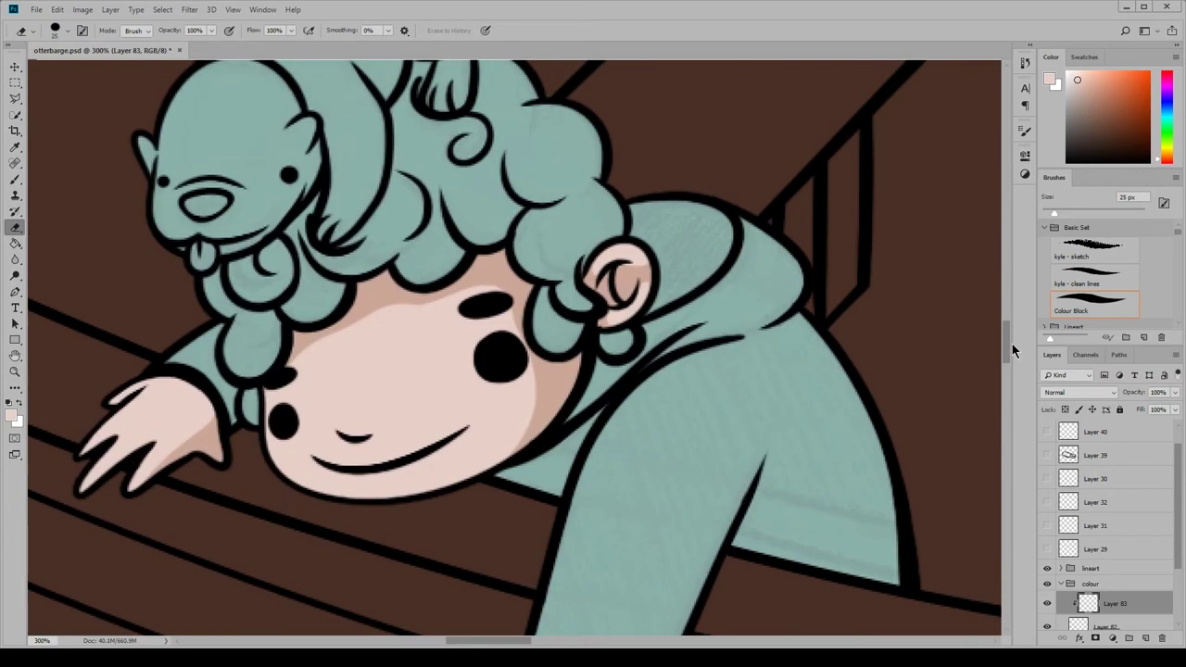
{"action": "left_click_drag", "start_coordinate": [491, 306], "coordinate": [341, 324]}
Add a new layer above the skin highlights and choose a medium-dark green for the girl's hoodie
{"action": "key", "text": "ctrl+shift+alt+n"}
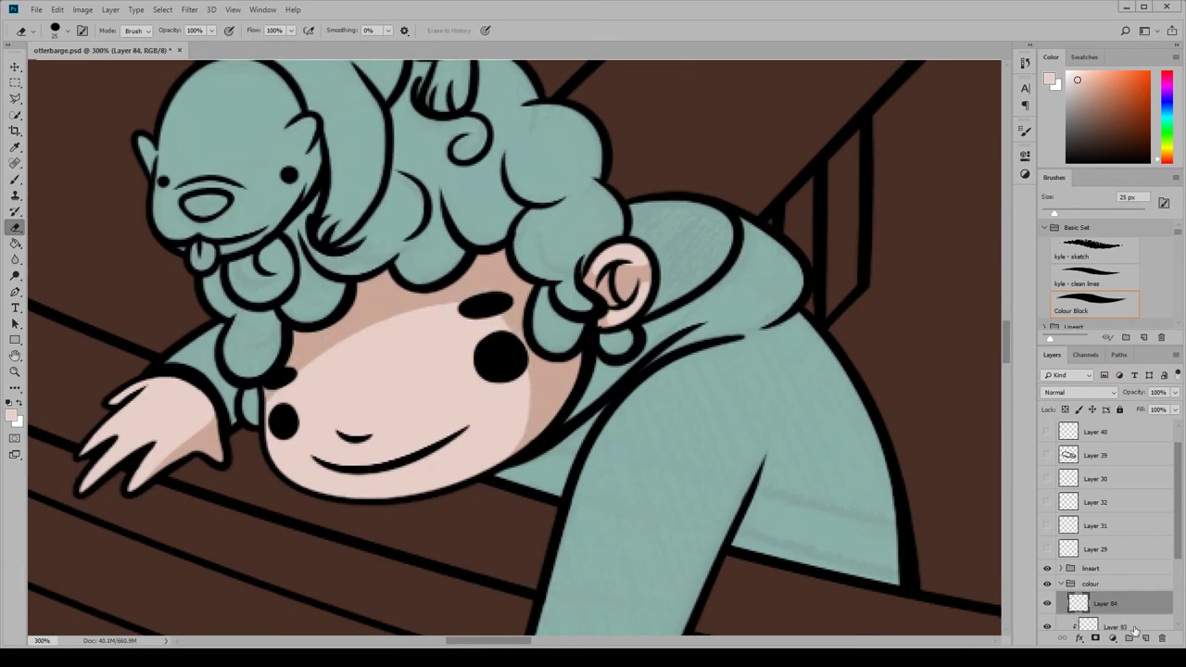
{"action": "key", "text": "b"}
{"action": "left_click", "coordinate": [11, 415]}
{"action": "left_click", "coordinate": [898, 429]}
Block in the girl's dangling sleeve with green using a 29 px brush and clean its edges
{"action": "left_click_drag", "start_coordinate": [676, 383], "coordinate": [705, 575]}
{"action": "scroll", "coordinate": [1008, 348], "scroll_direction": "down", "scroll_amount": 5}
{"action": "mouse_move", "coordinate": [639, 343]}
{"action": "left_mouse_down"}
{"action": "mouse_move", "coordinate": [556, 500]}
{"action": "mouse_move", "coordinate": [565, 584]}
{"action": "left_mouse_up"}
{"action": "left_click_drag", "start_coordinate": [519, 445], "coordinate": [556, 561]}
{"action": "key", "text": "e"}
{"action": "key", "text": "b"}
Fill the girl's back, hood and far sleeve with the same green, erasing the overspill at 23 px
{"action": "scroll", "coordinate": [879, 170], "scroll_direction": "up", "scroll_amount": 4}
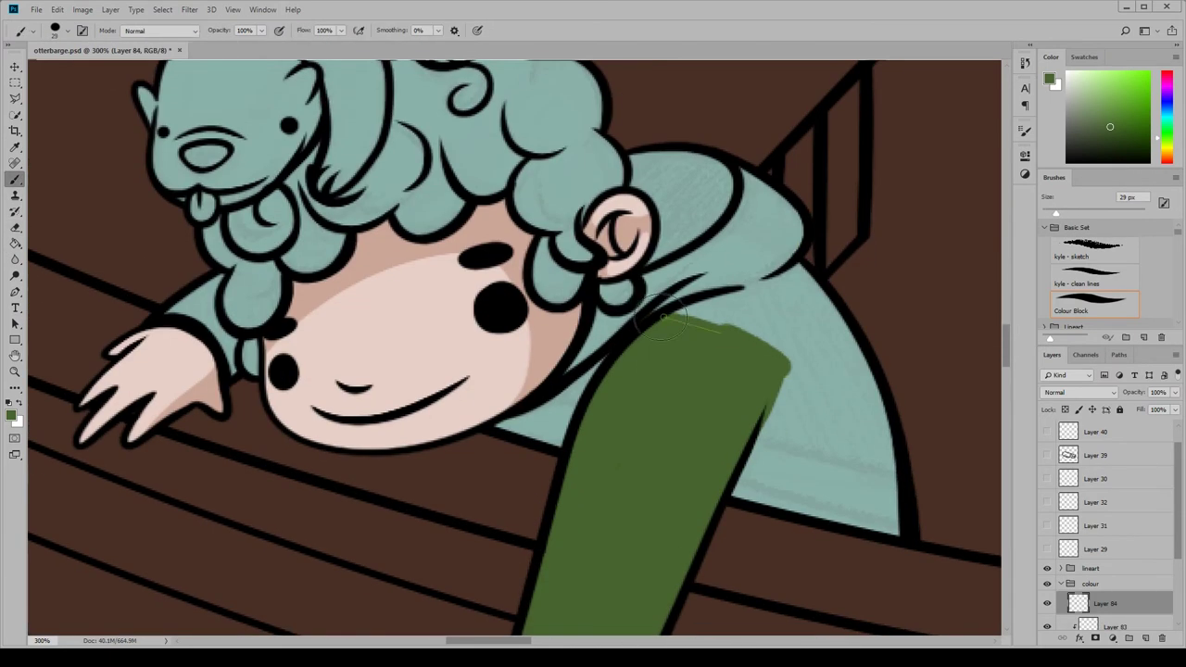
{"action": "mouse_move", "coordinate": [723, 288]}
{"action": "left_mouse_down"}
{"action": "mouse_move", "coordinate": [873, 463]}
{"action": "mouse_move", "coordinate": [755, 472]}
{"action": "mouse_move", "coordinate": [880, 487]}
{"action": "left_mouse_up"}
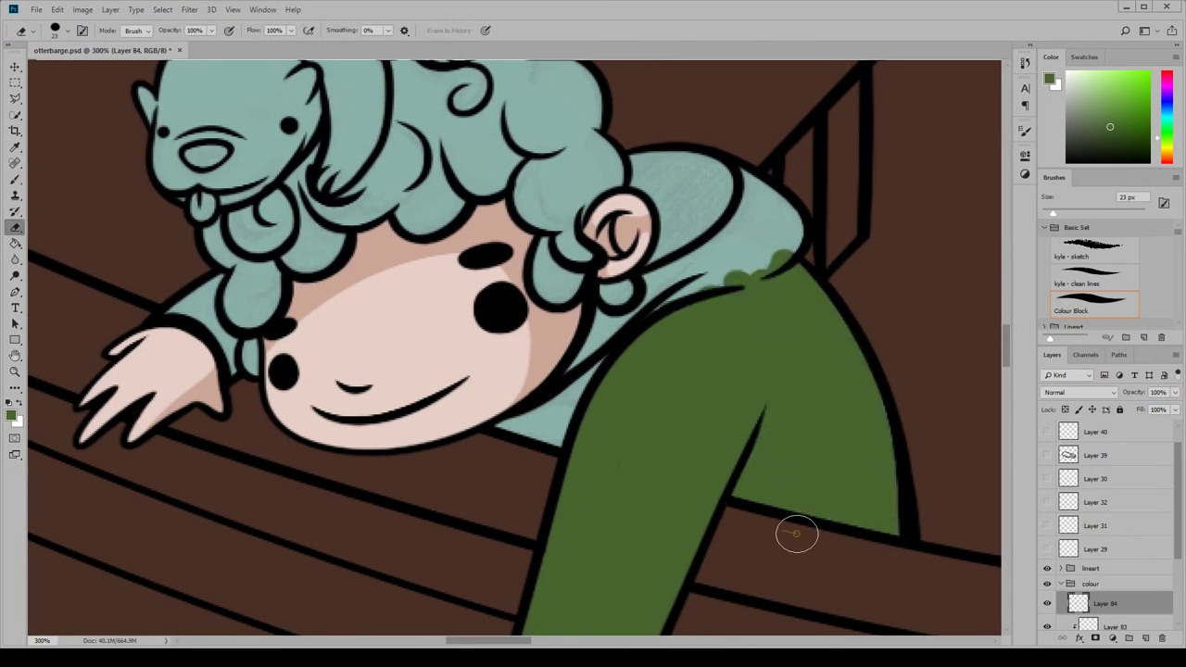
{"action": "mouse_move", "coordinate": [769, 259]}
{"action": "left_mouse_down"}
{"action": "mouse_move", "coordinate": [575, 371]}
{"action": "mouse_move", "coordinate": [503, 432]}
{"action": "mouse_move", "coordinate": [658, 263]}
{"action": "mouse_move", "coordinate": [657, 146]}
{"action": "mouse_move", "coordinate": [770, 257]}
{"action": "left_mouse_up"}
{"action": "key", "text": "e"}
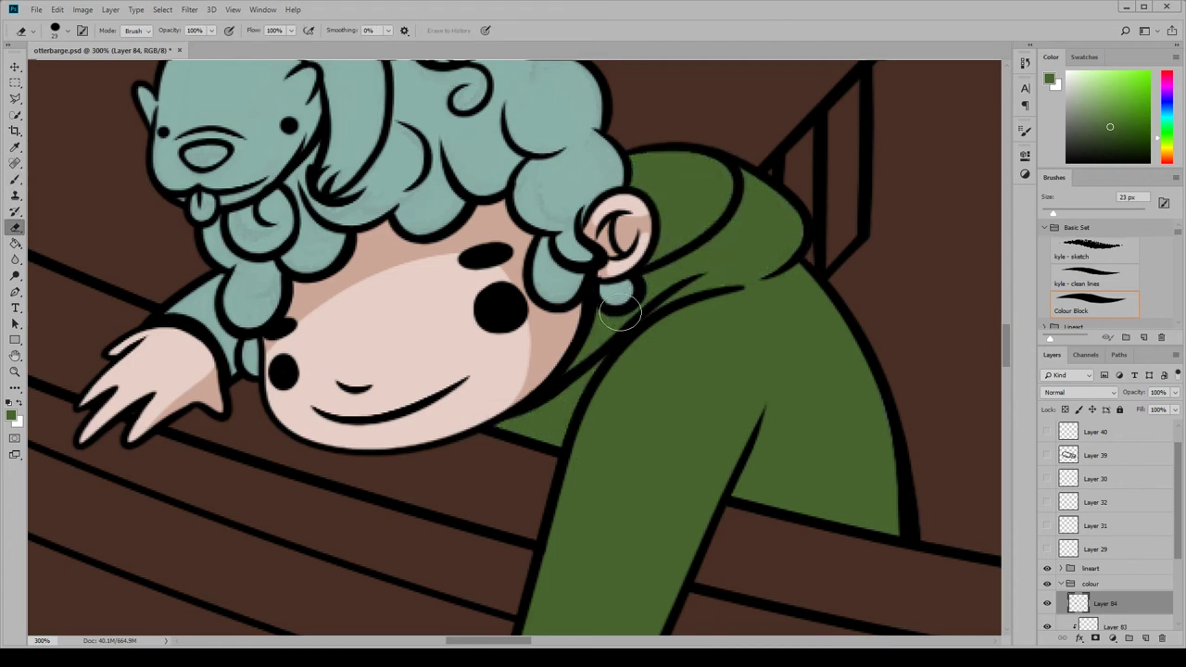
{"action": "key", "text": "b"}
{"action": "left_click_drag", "start_coordinate": [215, 282], "coordinate": [177, 315]}
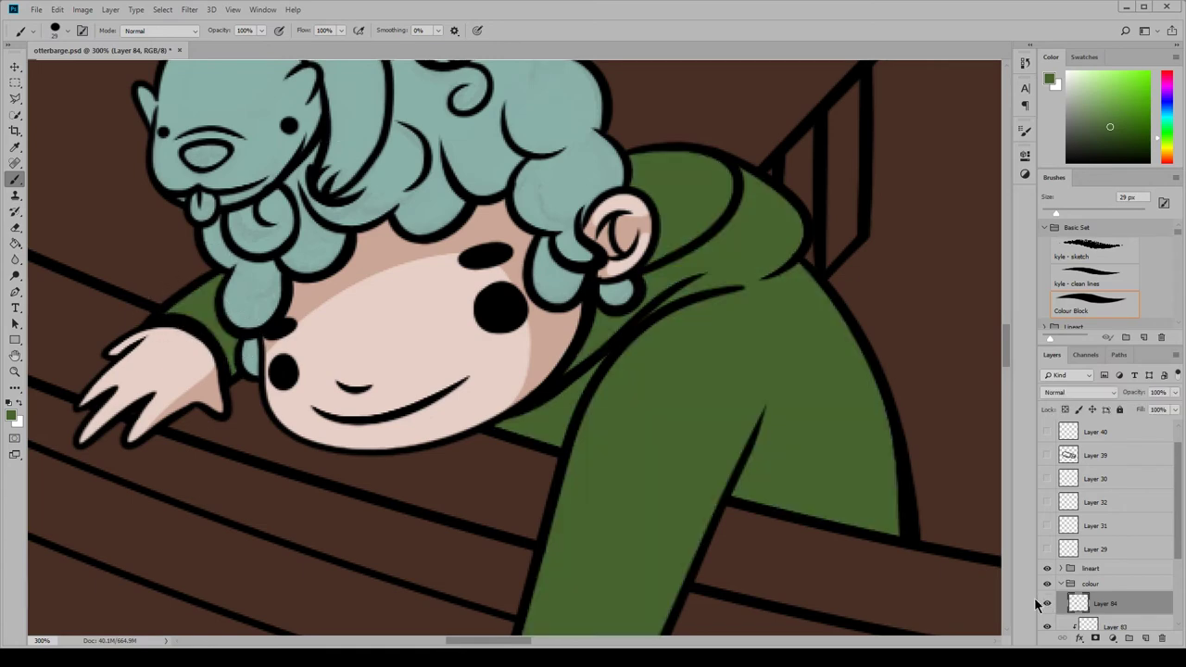
Name the green layer "chest" and clip a new layer to it, choosing a lighter green
{"action": "key", "text": "ctrl+alt+shift+n"}
{"action": "key", "text": "ctrl+alt+g"}
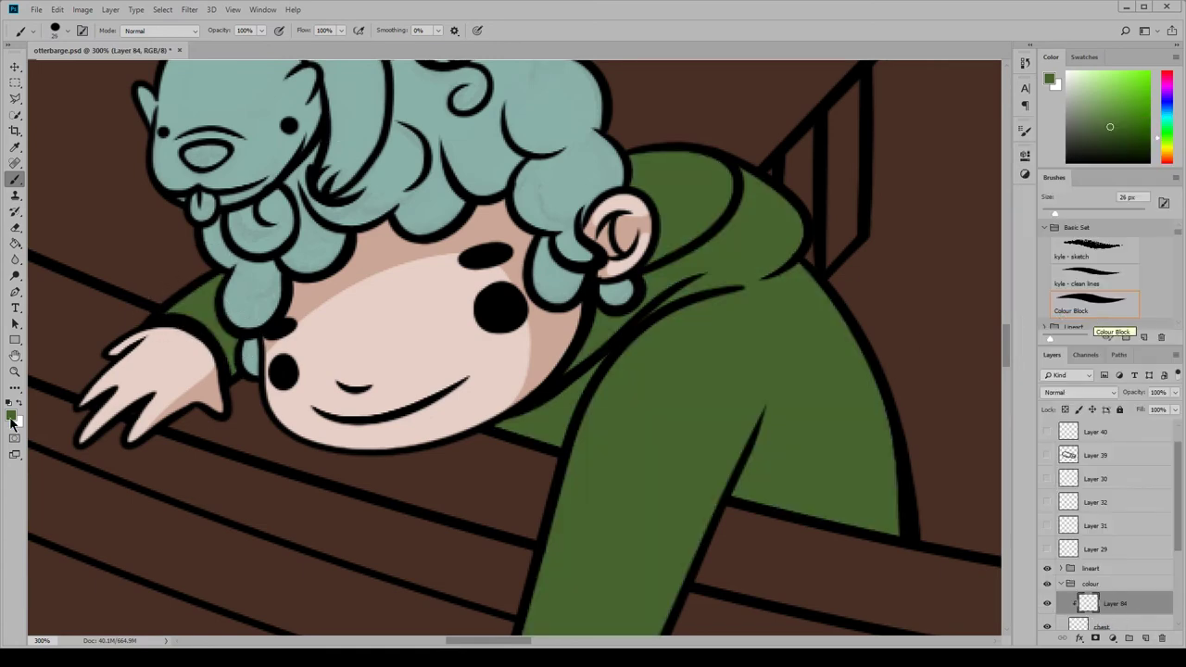
{"action": "left_click", "coordinate": [11, 414]}
{"action": "key", "text": "Return"}
Paint light green highlights on the dangling sleeve and the far sleeve with a 43 px brush
{"action": "scroll", "coordinate": [515, 347], "scroll_direction": "down", "scroll_amount": 3}
{"action": "key", "text": "bracketright"}
{"action": "left_click_drag", "start_coordinate": [625, 199], "coordinate": [538, 519]}
{"action": "mouse_move", "coordinate": [570, 405]}
{"action": "left_mouse_down"}
{"action": "mouse_move", "coordinate": [675, 158]}
{"action": "mouse_move", "coordinate": [656, 212]}
{"action": "left_mouse_up"}
{"action": "scroll", "coordinate": [239, 289], "scroll_direction": "up", "scroll_amount": 4}
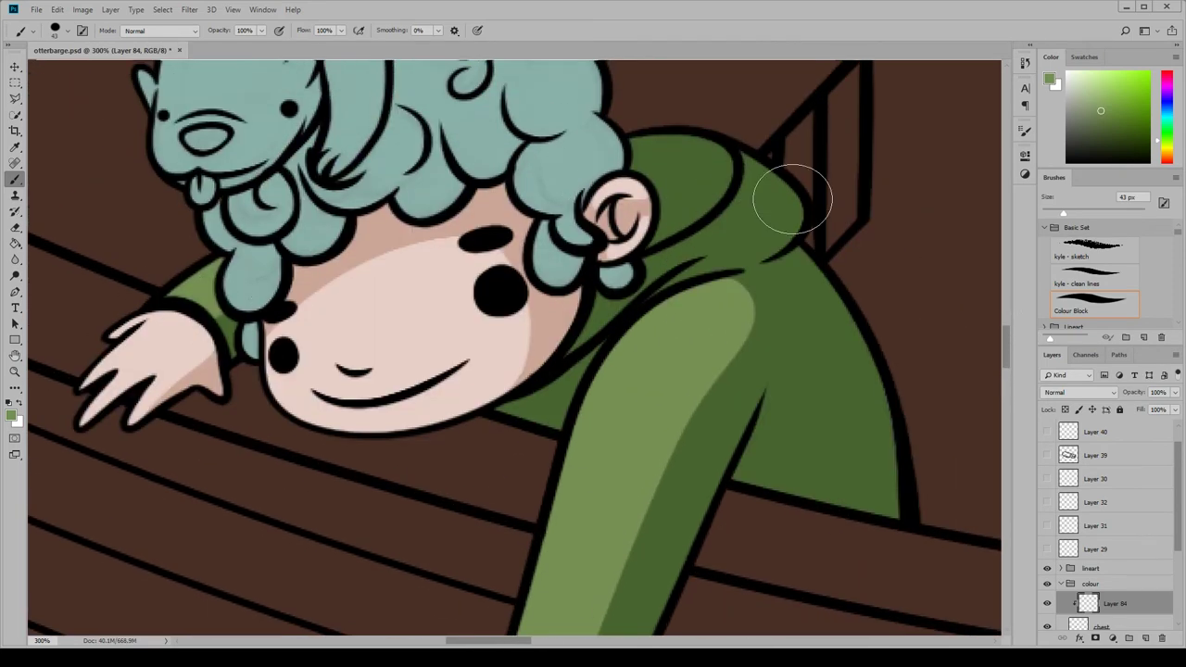
Paint light green highlights on the hood's outer fold and the lower back of the hoodie
{"action": "mouse_move", "coordinate": [793, 199]}
{"action": "left_mouse_down"}
{"action": "mouse_move", "coordinate": [662, 297]}
{"action": "mouse_move", "coordinate": [842, 164]}
{"action": "left_mouse_up"}
{"action": "key", "text": "e"}
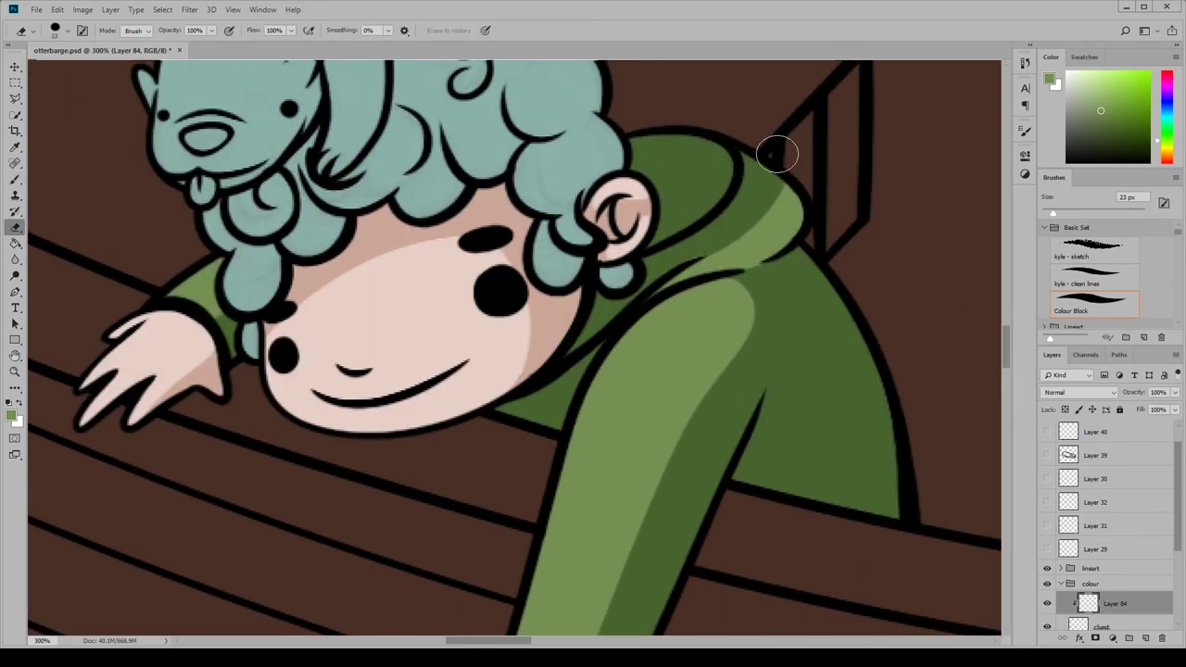
{"action": "key", "text": "b"}
{"action": "mouse_move", "coordinate": [847, 503]}
{"action": "left_mouse_down"}
{"action": "mouse_move", "coordinate": [895, 495]}
{"action": "mouse_move", "coordinate": [949, 366]}
{"action": "left_mouse_up"}
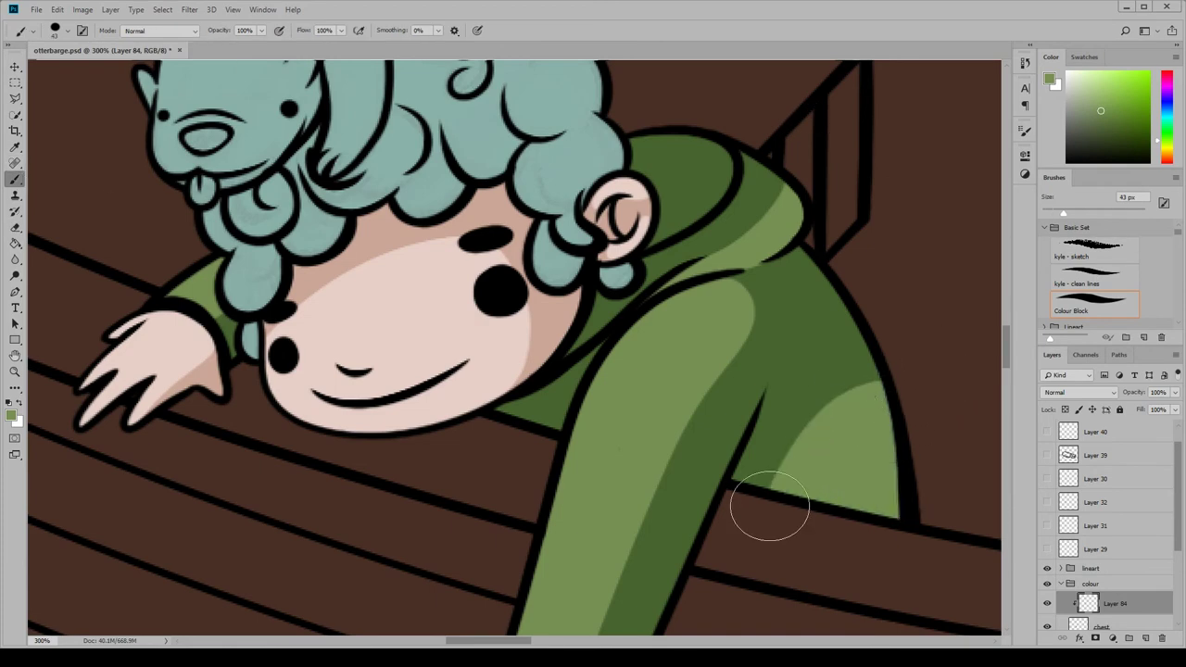
{"action": "scroll", "coordinate": [556, 371], "scroll_direction": "down", "scroll_amount": 3}
Shade the inside of the hood and the area under the chin dark green on a new clipped layer at 25 px
{"action": "left_click", "coordinate": [1050, 80]}
{"action": "scroll", "coordinate": [556, 371], "scroll_direction": "up", "scroll_amount": 5}
{"action": "left_click", "coordinate": [900, 426]}
{"action": "key", "text": "bracketleft"}
{"action": "key", "text": "bracketleft"}
{"action": "key", "text": "ctrl+shift+alt+n"}
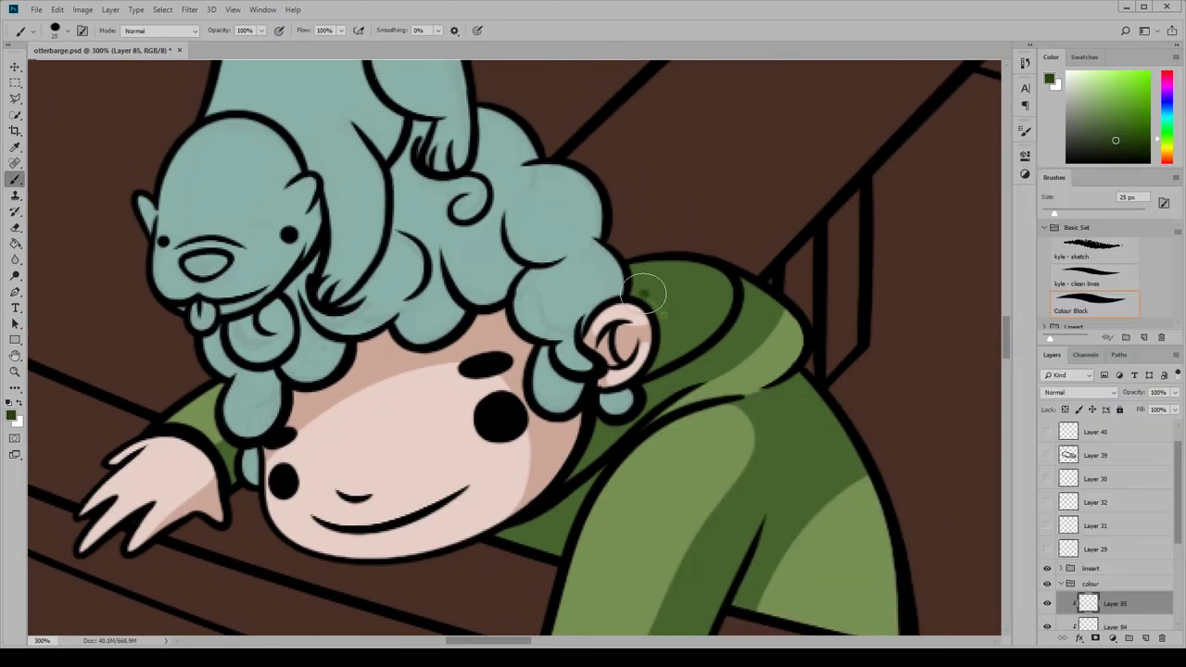
{"action": "mouse_move", "coordinate": [644, 293]}
{"action": "left_mouse_down"}
{"action": "mouse_move", "coordinate": [663, 343]}
{"action": "mouse_move", "coordinate": [686, 315]}
{"action": "left_mouse_up"}
{"action": "left_click_drag", "start_coordinate": [498, 539], "coordinate": [550, 513]}
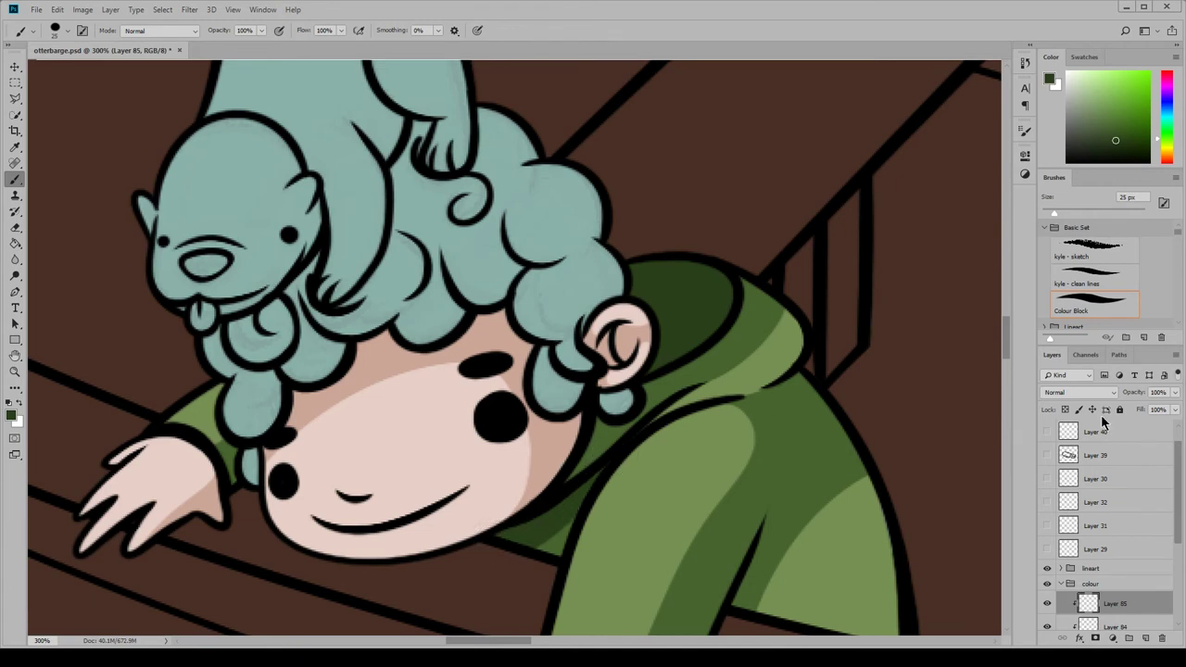
Add a new layer named "hair" and choose a medium golden brown as the foreground colour
{"action": "key", "text": "ctrl+shift+alt+n"}
{"action": "key", "text": "Return"}
{"action": "left_click", "coordinate": [1050, 78]}
{"action": "left_click", "coordinate": [788, 556]}
{"action": "left_click", "coordinate": [713, 501]}
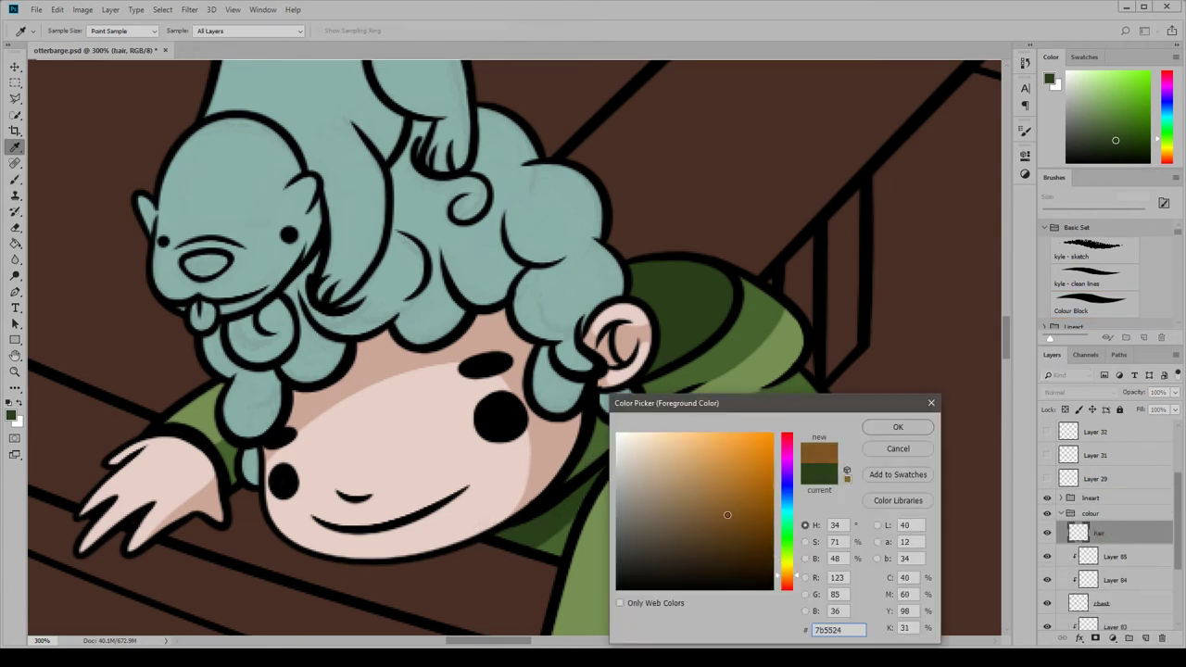
{"action": "left_click", "coordinate": [900, 426]}
Block in the curls around the girl's ear and the side of her head with flat golden brown on the hair layer
{"action": "mouse_move", "coordinate": [556, 264]}
{"action": "left_mouse_down"}
{"action": "mouse_move", "coordinate": [533, 343]}
{"action": "mouse_move", "coordinate": [567, 394]}
{"action": "mouse_move", "coordinate": [630, 408]}
{"action": "left_mouse_up"}
{"action": "left_click_drag", "start_coordinate": [656, 254], "coordinate": [585, 343]}
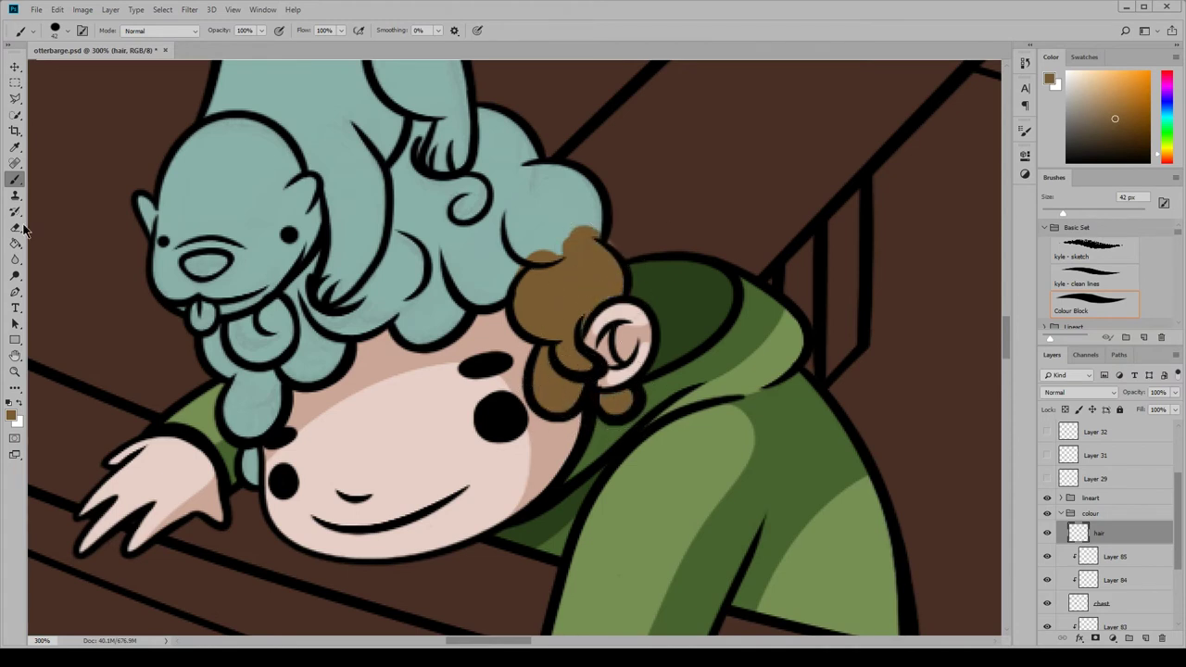
{"action": "left_click_drag", "start_coordinate": [625, 223], "coordinate": [598, 251]}
{"action": "key", "text": "bracketleft"}
{"action": "key", "text": "bracketleft"}
{"action": "mouse_move", "coordinate": [505, 205]}
{"action": "left_mouse_down"}
{"action": "mouse_move", "coordinate": [559, 262]}
{"action": "mouse_move", "coordinate": [584, 214]}
{"action": "left_mouse_up"}
Fill the remaining curls over the head and along the forehead in golden brown, and tidy the edges with a 23 px eraser
{"action": "scroll", "coordinate": [583, 213], "scroll_direction": "up", "scroll_amount": 3}
{"action": "key", "text": "bracketright"}
{"action": "key", "text": "bracketright"}
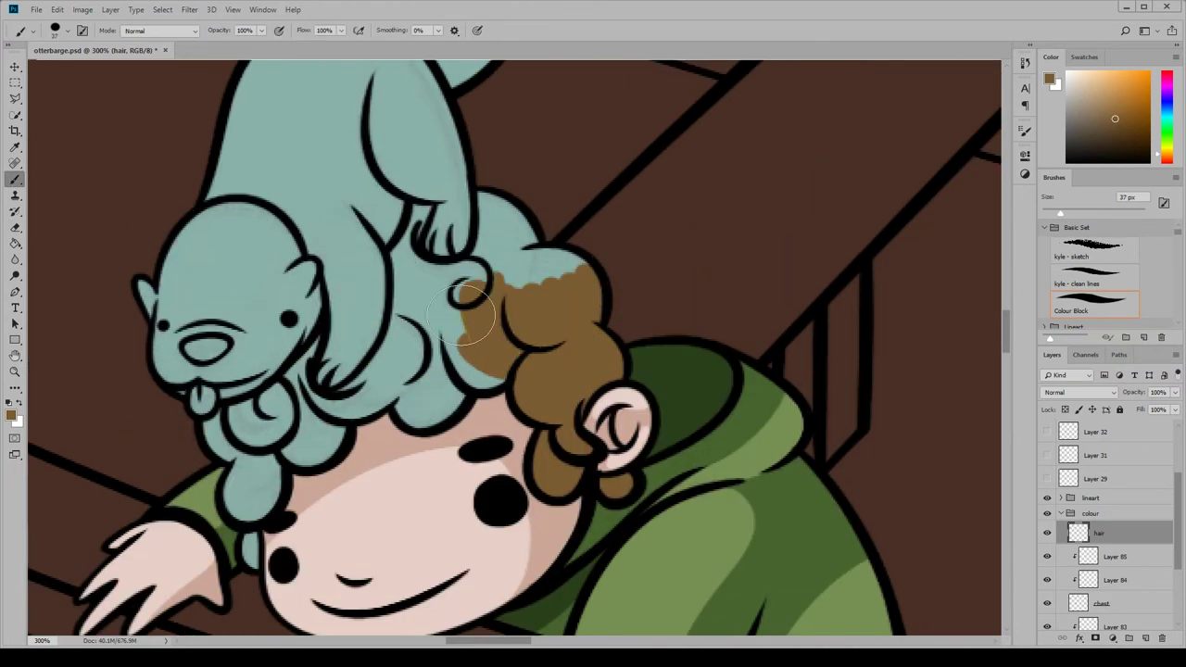
{"action": "left_click_drag", "start_coordinate": [500, 287], "coordinate": [454, 389]}
{"action": "mouse_move", "coordinate": [417, 278]}
{"action": "left_mouse_down"}
{"action": "mouse_move", "coordinate": [525, 252]}
{"action": "mouse_move", "coordinate": [316, 361]}
{"action": "mouse_move", "coordinate": [444, 399]}
{"action": "mouse_move", "coordinate": [306, 426]}
{"action": "mouse_move", "coordinate": [250, 556]}
{"action": "left_mouse_up"}
{"action": "key", "text": "e"}
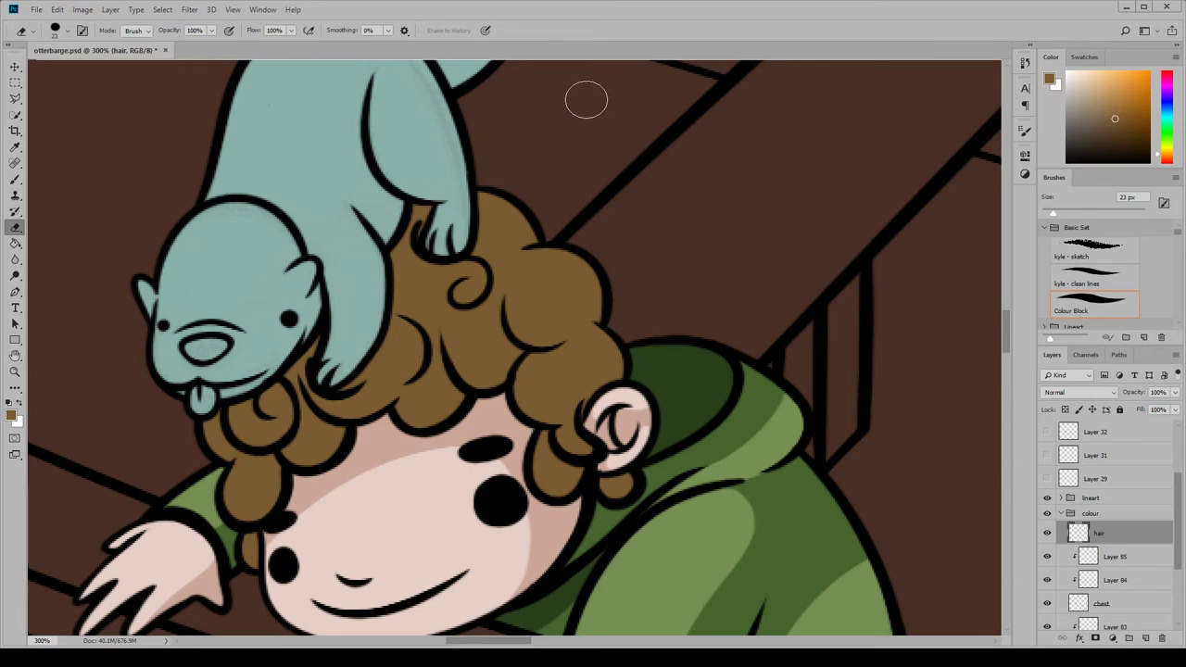
{"action": "key", "text": "ctrl+minus"}
{"action": "key", "text": "ctrl+plus"}
Add a layer named "otterbear" above the hair and start blocking in the otter's front leg with the hair brown
{"action": "key", "text": "ctrl+shift+alt+n"}
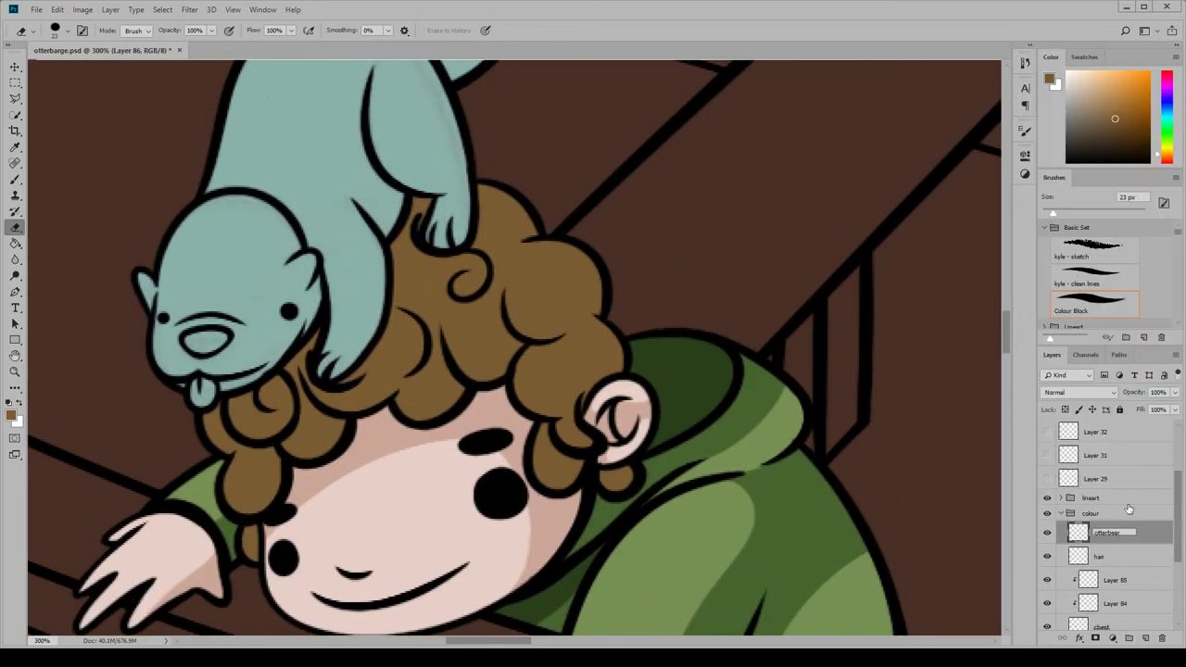
{"action": "key", "text": "Return"}
{"action": "key", "text": "b"}
{"action": "mouse_move", "coordinate": [376, 371]}
{"action": "left_mouse_down"}
{"action": "mouse_move", "coordinate": [328, 236]}
{"action": "mouse_move", "coordinate": [324, 278]}
{"action": "left_mouse_up"}
{"action": "left_click_drag", "start_coordinate": [524, 256], "coordinate": [770, 333]}
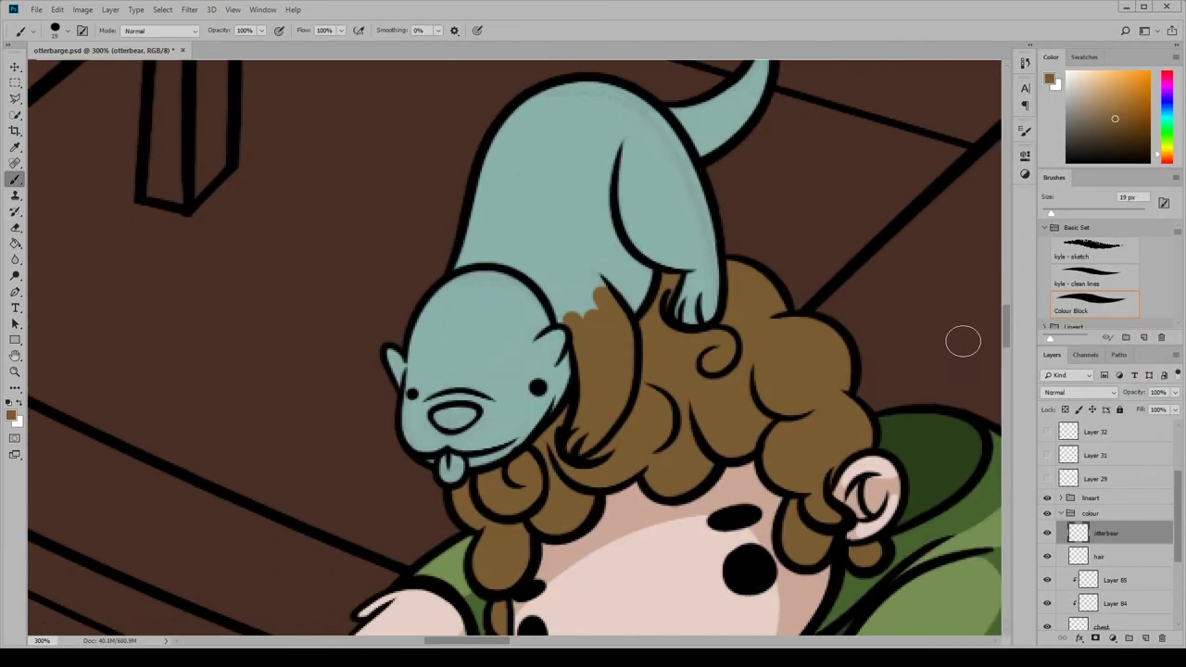
Choose a lighter, greyer brown and fill the otter's head, body, legs, ears and tail with it at 20 px
{"action": "left_click", "coordinate": [82, 10]}
{"action": "key", "text": "Escape"}
{"action": "left_click", "coordinate": [593, 297], "text": "alt"}
{"action": "mouse_move", "coordinate": [556, 278]}
{"action": "left_mouse_down"}
{"action": "mouse_move", "coordinate": [622, 222]}
{"action": "mouse_move", "coordinate": [700, 278]}
{"action": "mouse_move", "coordinate": [649, 139]}
{"action": "mouse_move", "coordinate": [490, 124]}
{"action": "mouse_move", "coordinate": [628, 183]}
{"action": "mouse_move", "coordinate": [410, 331]}
{"action": "mouse_move", "coordinate": [427, 390]}
{"action": "mouse_move", "coordinate": [489, 398]}
{"action": "left_mouse_up"}
{"action": "key", "text": "bracketright"}
{"action": "key", "text": "bracketright"}
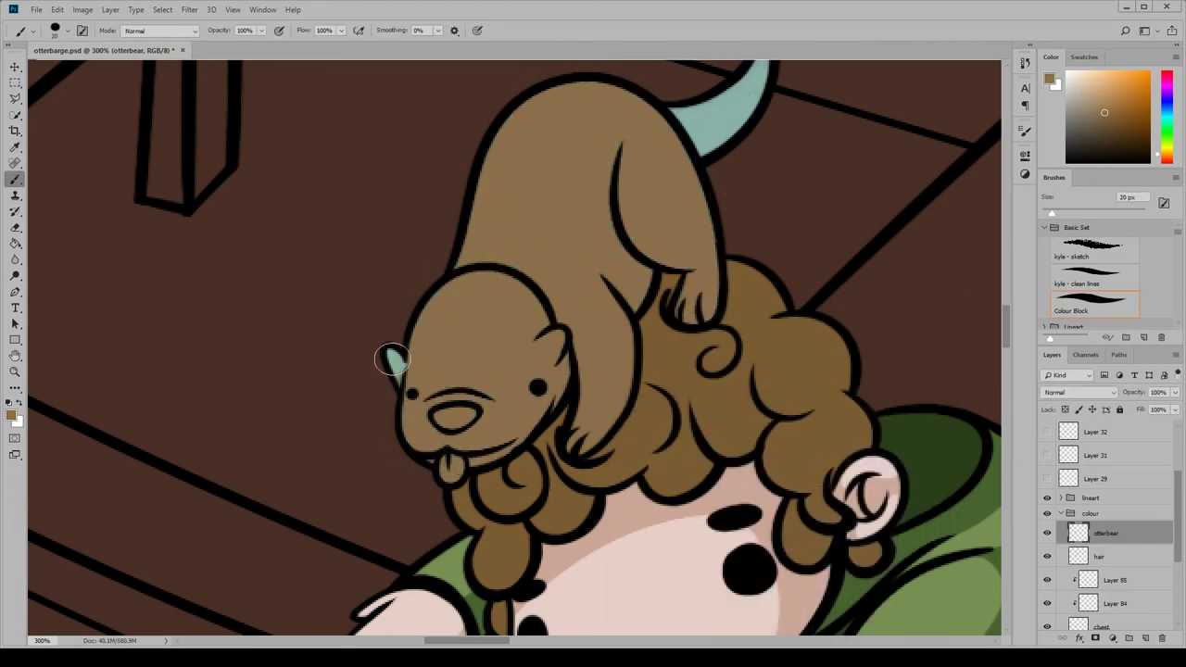
{"action": "scroll", "coordinate": [820, 322], "scroll_direction": "up", "scroll_amount": 5}
{"action": "left_click_drag", "start_coordinate": [690, 394], "coordinate": [741, 329]}
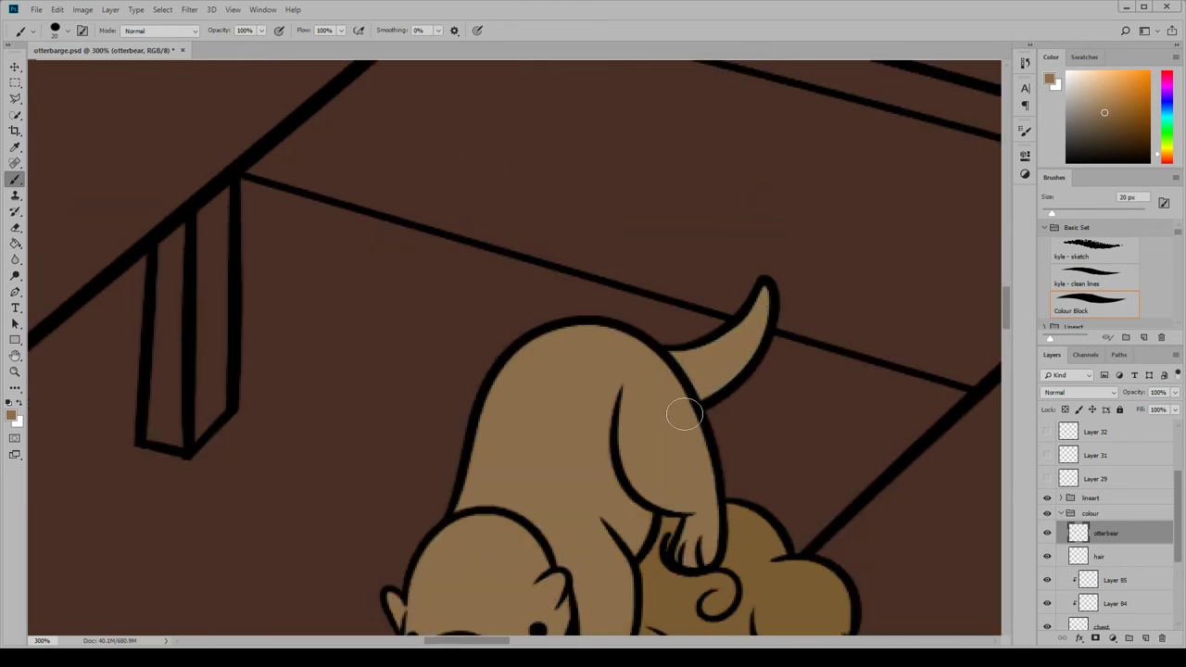
{"action": "scroll", "coordinate": [684, 414], "scroll_direction": "down", "scroll_amount": 7}
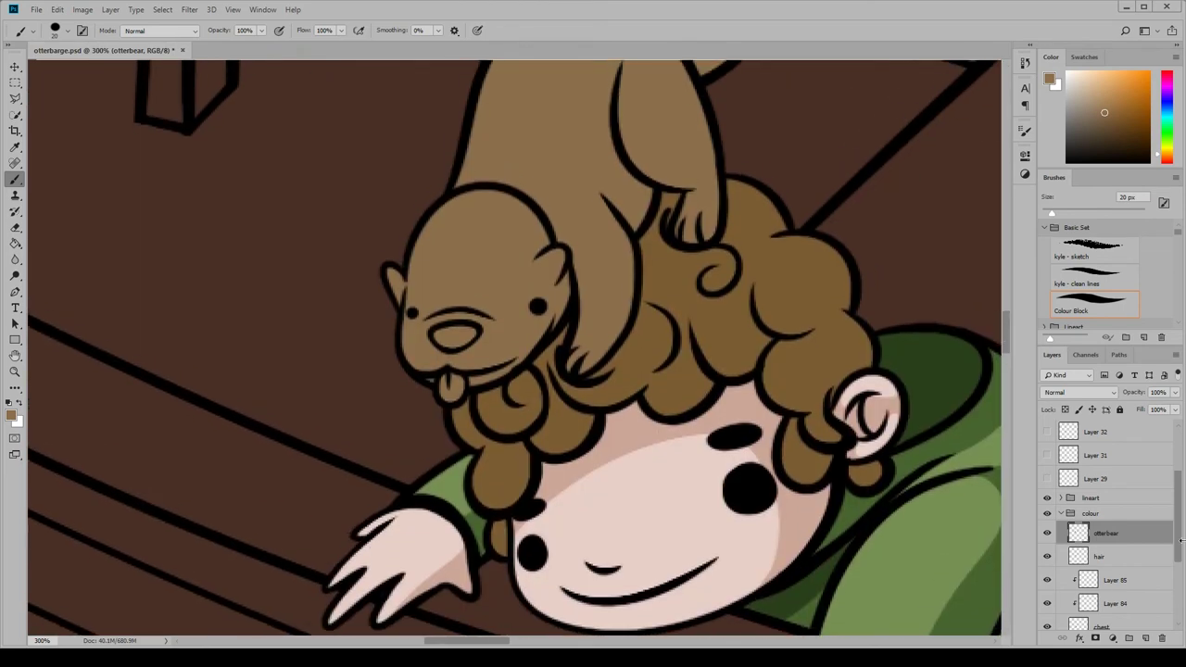
Add a clipped layer above the otterbear layer, and make the otter's base colour darker and more saturated with Hue/Saturation
{"action": "key", "text": "ctrl+alt+shift+n"}
{"action": "key", "text": "ctrl+alt+g"}
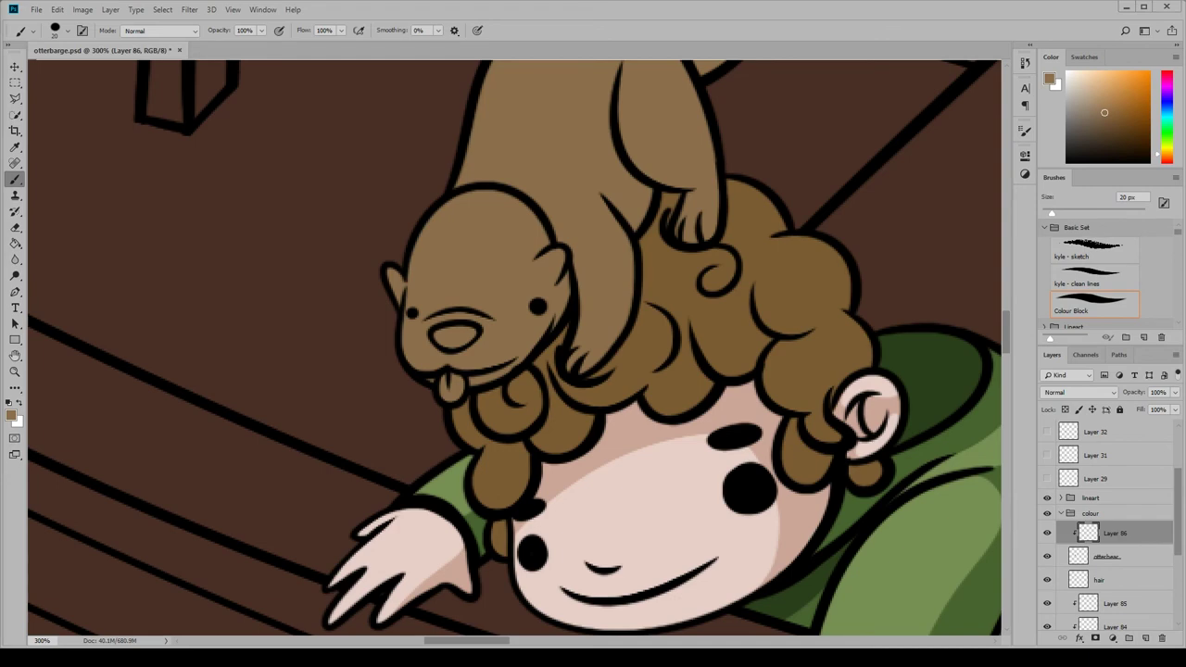
{"action": "left_click", "coordinate": [1130, 563]}
{"action": "key", "text": "ctrl+u"}
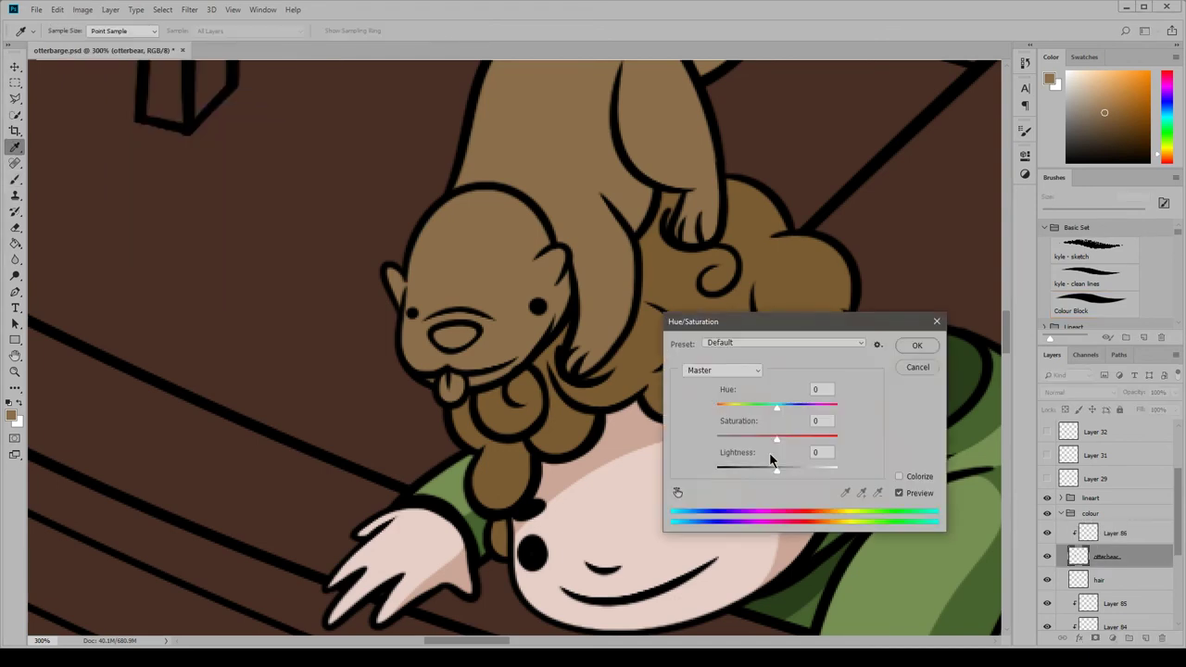
{"action": "left_click_drag", "start_coordinate": [777, 436], "coordinate": [762, 475]}
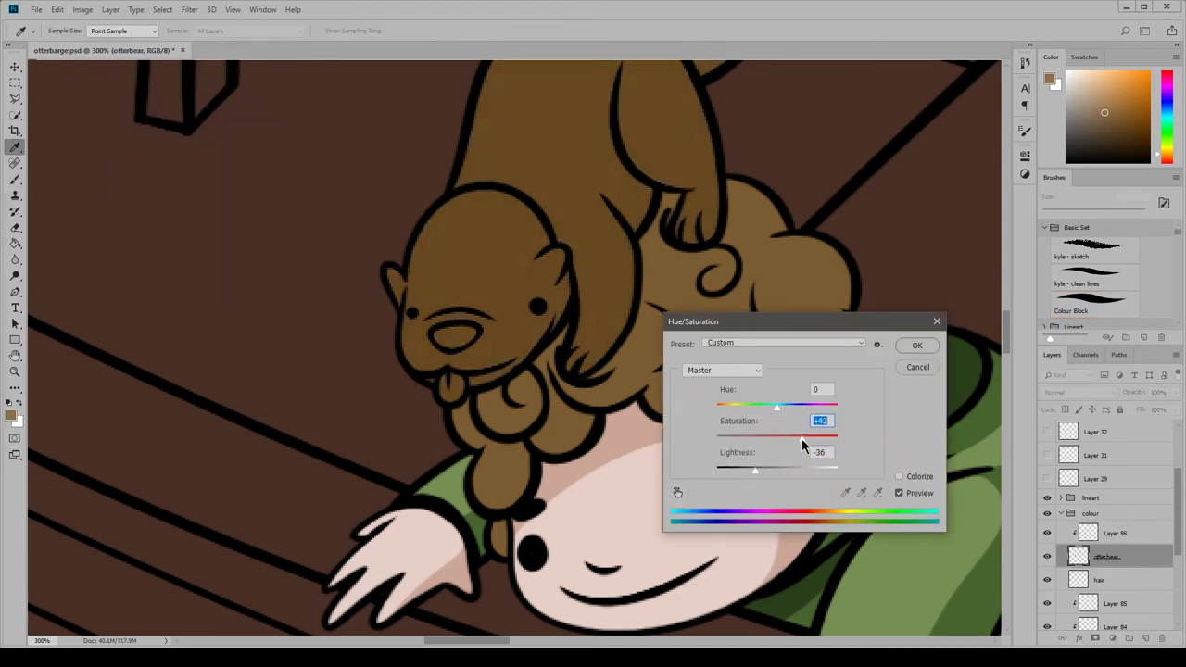
{"action": "key", "text": "Return"}
Try medium brown highlights on the otter's face, front leg and hind paw on the clipped layer at 15 px
{"action": "left_click", "coordinate": [1115, 533]}
{"action": "left_click", "coordinate": [11, 414]}
{"action": "key", "text": "Return"}
{"action": "key", "text": "b"}
{"action": "mouse_move", "coordinate": [436, 344]}
{"action": "left_mouse_down"}
{"action": "mouse_move", "coordinate": [436, 309]}
{"action": "mouse_move", "coordinate": [411, 466]}
{"action": "left_mouse_up"}
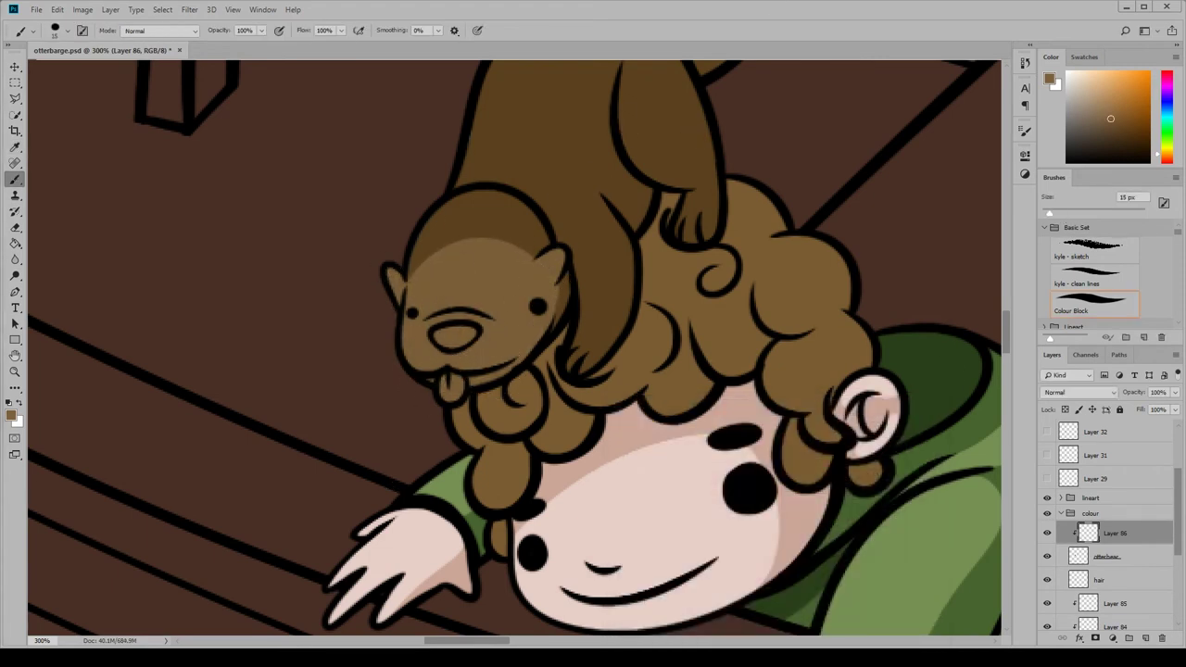
{"action": "left_click_drag", "start_coordinate": [584, 345], "coordinate": [596, 330]}
{"action": "left_click_drag", "start_coordinate": [681, 199], "coordinate": [696, 231]}
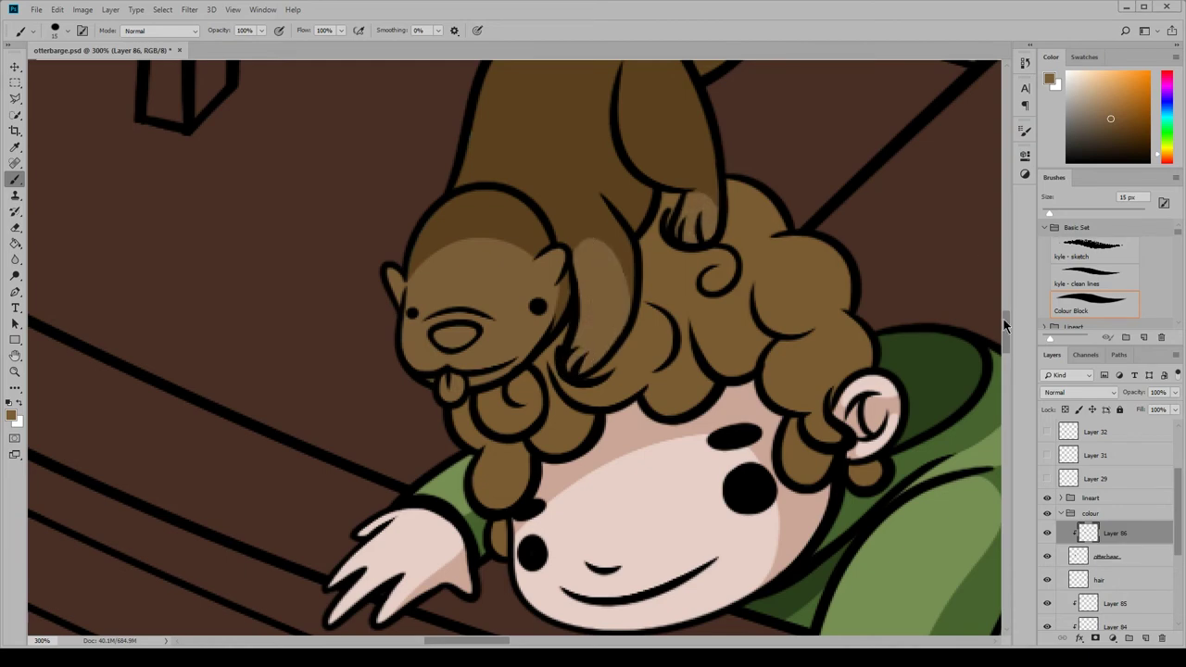
Extend the highlights over the otter's back and haunch, and clean up the otterbear layer with a 14 px eraser
{"action": "left_click_drag", "start_coordinate": [1007, 324], "coordinate": [1007, 314]}
{"action": "mouse_move", "coordinate": [649, 172]}
{"action": "left_mouse_down"}
{"action": "mouse_move", "coordinate": [654, 278]}
{"action": "mouse_move", "coordinate": [647, 167]}
{"action": "mouse_move", "coordinate": [515, 175]}
{"action": "mouse_move", "coordinate": [647, 129]}
{"action": "mouse_move", "coordinate": [654, 110]}
{"action": "mouse_move", "coordinate": [521, 283]}
{"action": "mouse_move", "coordinate": [603, 124]}
{"action": "left_mouse_up"}
{"action": "key", "text": "e"}
{"action": "left_click", "coordinate": [1112, 557]}
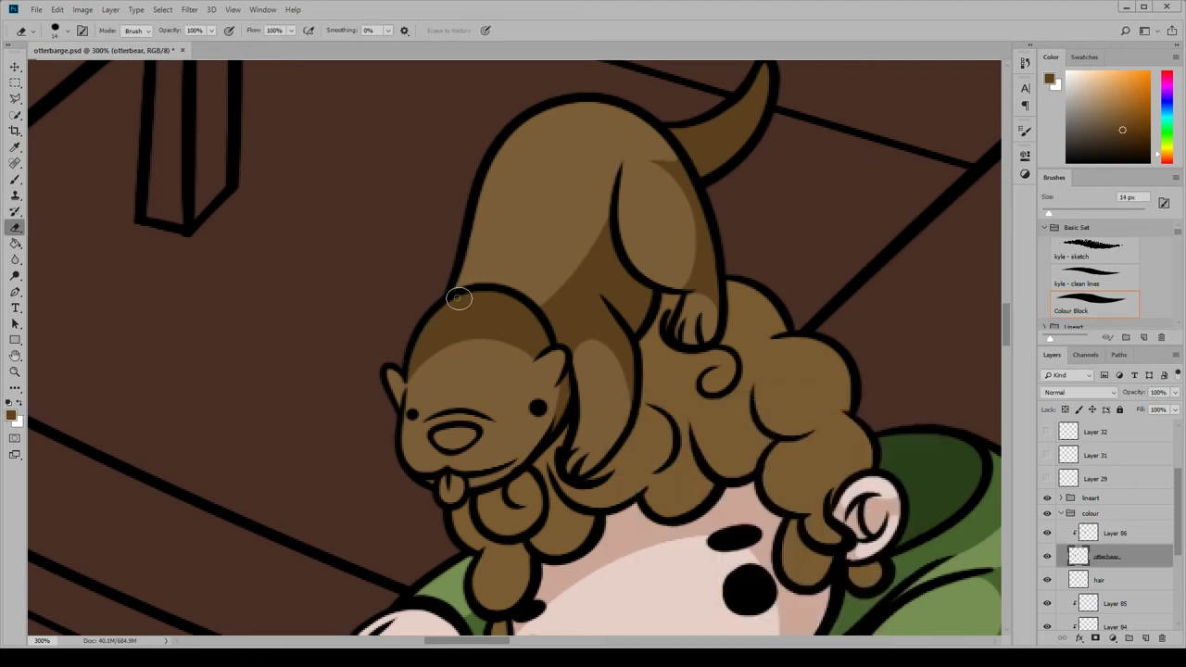
{"action": "key", "text": "b"}
{"action": "key", "text": "alt+bracketright"}
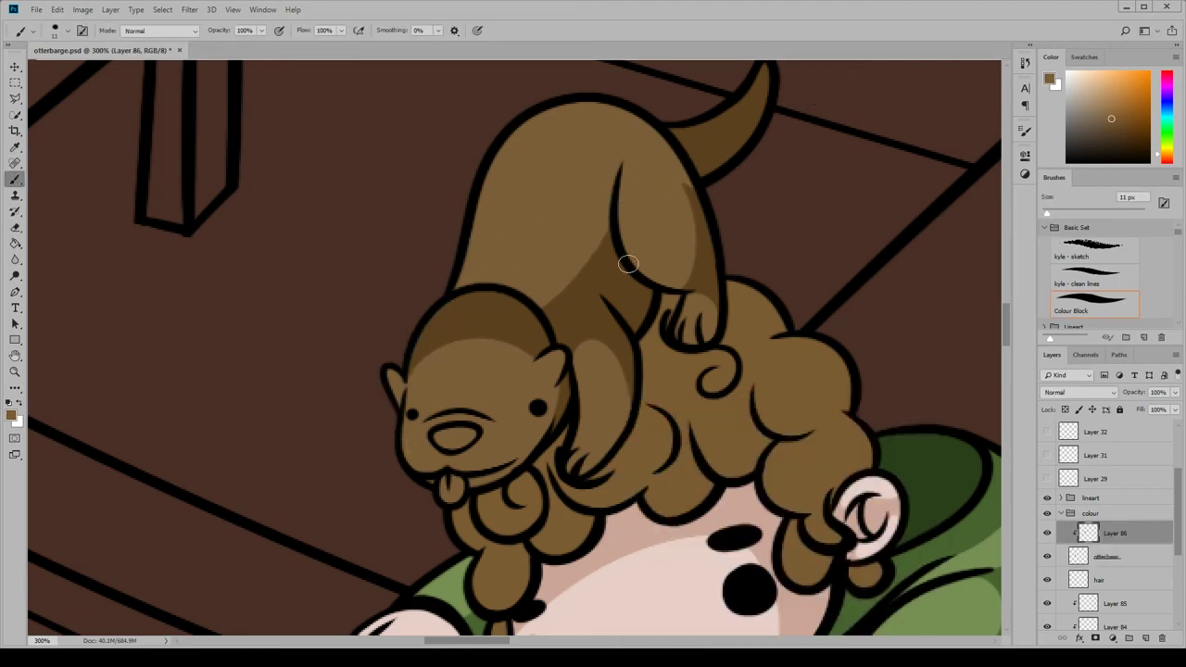
Step back through the history to remove the otter's highlight strokes
{"action": "scroll", "coordinate": [629, 264], "scroll_direction": "down", "scroll_amount": 5}
{"action": "scroll", "coordinate": [628, 264], "scroll_direction": "right", "scroll_amount": 3}
{"action": "scroll", "coordinate": [628, 264], "scroll_direction": "up", "scroll_amount": 4}
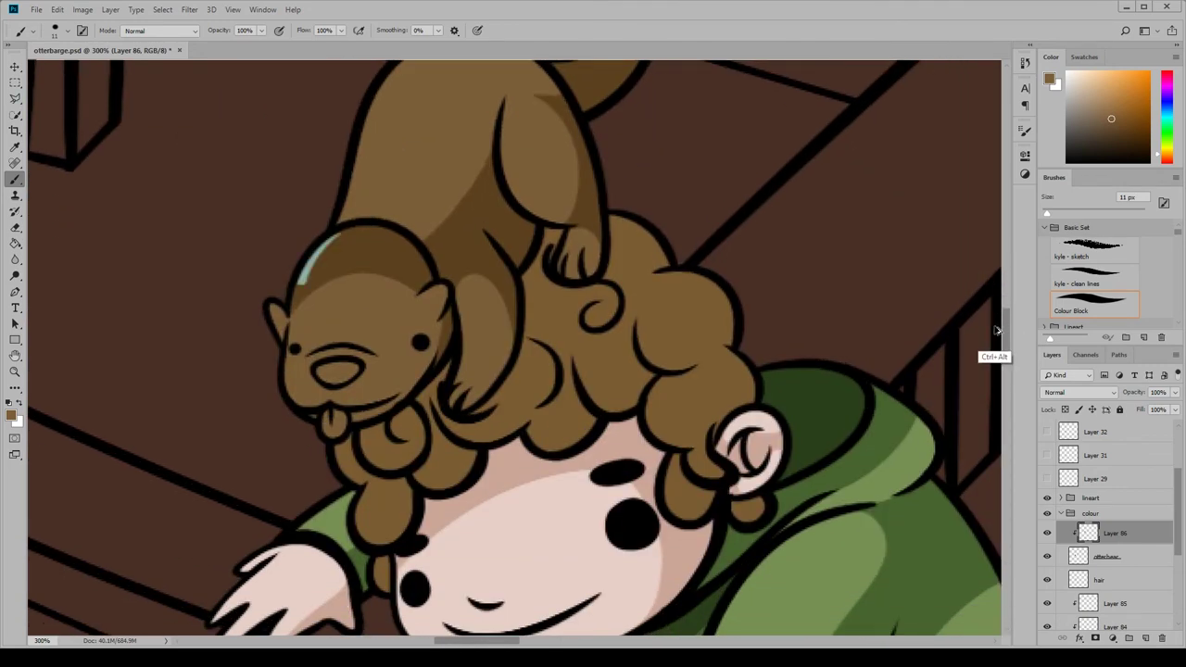
{"action": "key", "text": "ctrl+alt+z"}
Sample the otter's base colour, choose a lighter brown from it, and highlight the head on the clipped layer at 23 px
{"action": "key", "text": "alt+bracketleft"}
{"action": "key", "text": "i"}
{"action": "left_click", "coordinate": [305, 281]}
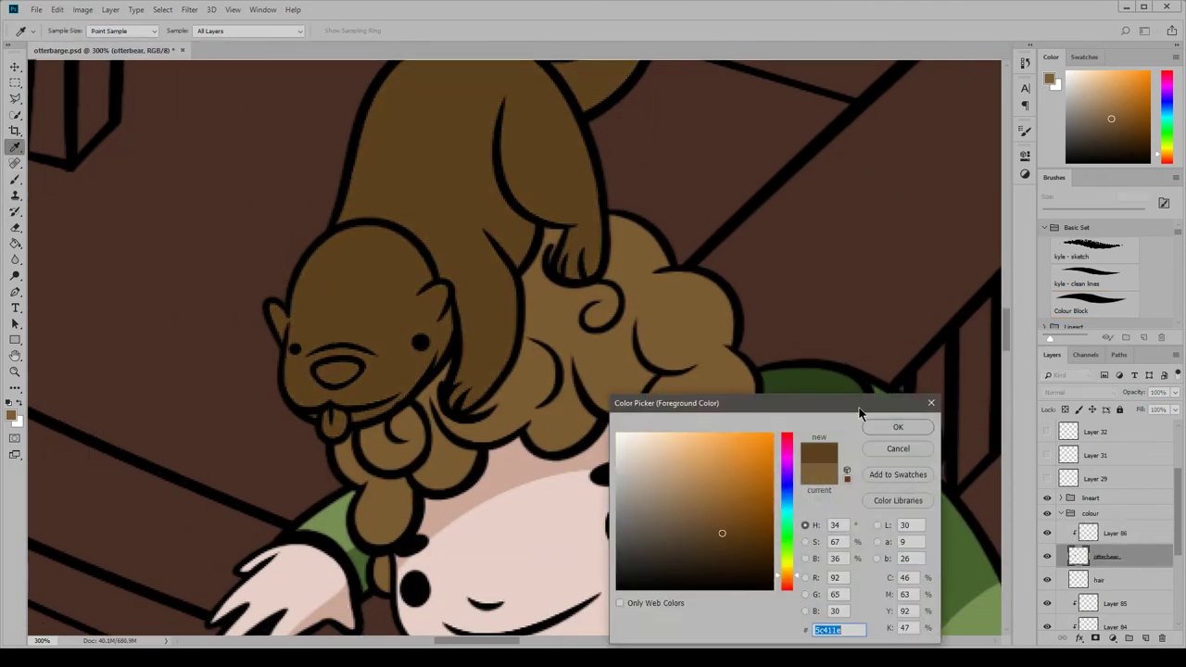
{"action": "key", "text": "Return"}
{"action": "key", "text": "b"}
{"action": "key", "text": "alt+bracketright"}
{"action": "mouse_move", "coordinate": [371, 264]}
{"action": "left_mouse_down"}
{"action": "mouse_move", "coordinate": [389, 360]}
{"action": "mouse_move", "coordinate": [385, 239]}
{"action": "mouse_move", "coordinate": [411, 336]}
{"action": "mouse_move", "coordinate": [273, 310]}
{"action": "mouse_move", "coordinate": [278, 352]}
{"action": "mouse_move", "coordinate": [436, 371]}
{"action": "left_mouse_up"}
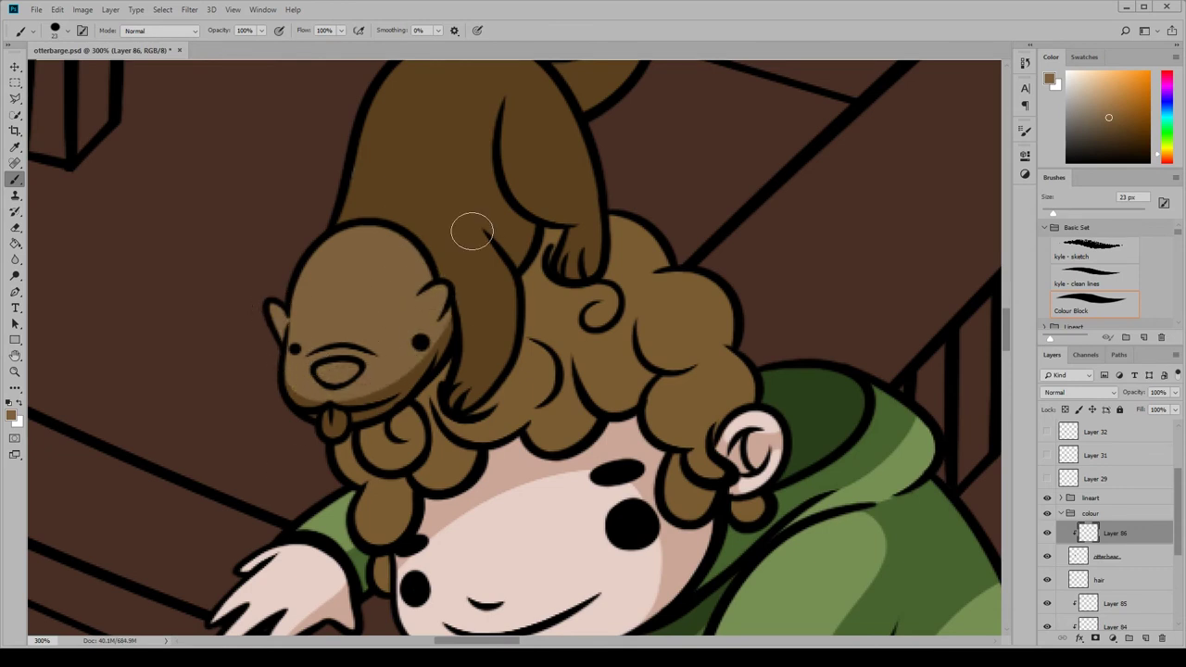
{"action": "mouse_move", "coordinate": [324, 389]}
{"action": "left_mouse_down"}
{"action": "mouse_move", "coordinate": [463, 370]}
{"action": "mouse_move", "coordinate": [492, 321]}
{"action": "mouse_move", "coordinate": [486, 264]}
{"action": "left_mouse_up"}
Paint lighter brown highlights on the otter's back, haunch and tail, leaving dark shadow along the far edges
{"action": "scroll", "coordinate": [594, 407], "scroll_direction": "up", "scroll_amount": 3}
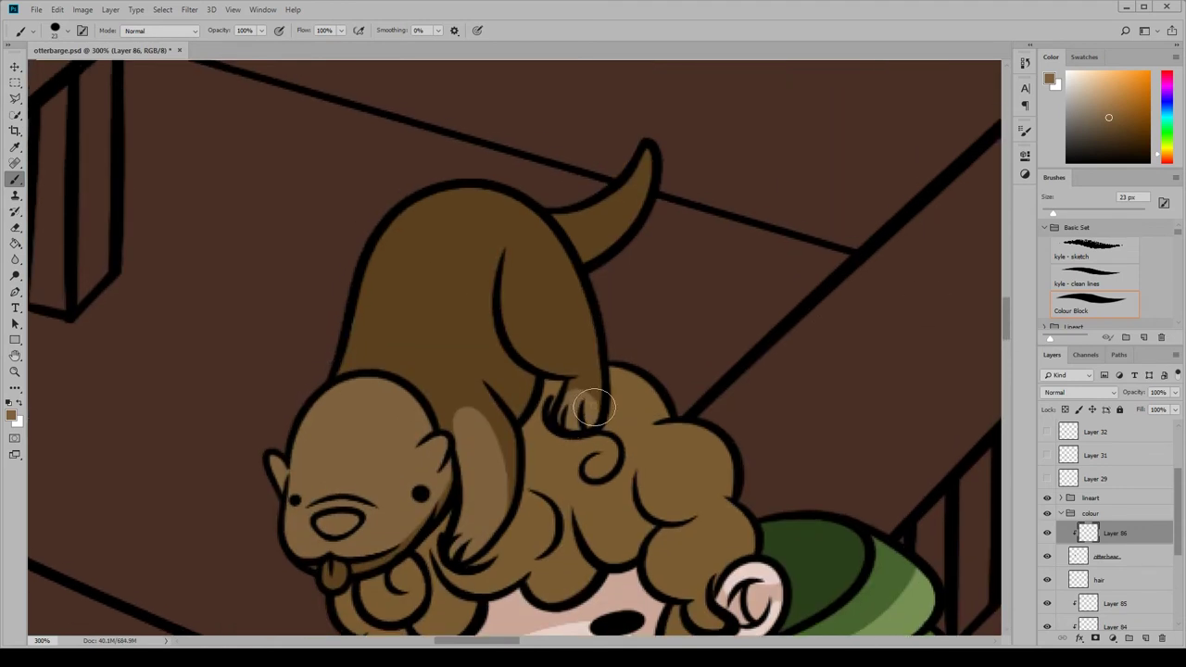
{"action": "mouse_move", "coordinate": [357, 371]}
{"action": "left_mouse_down"}
{"action": "mouse_move", "coordinate": [389, 225]}
{"action": "mouse_move", "coordinate": [432, 358]}
{"action": "mouse_move", "coordinate": [371, 306]}
{"action": "mouse_move", "coordinate": [348, 355]}
{"action": "left_mouse_up"}
{"action": "key", "text": "alt+bracketleft"}
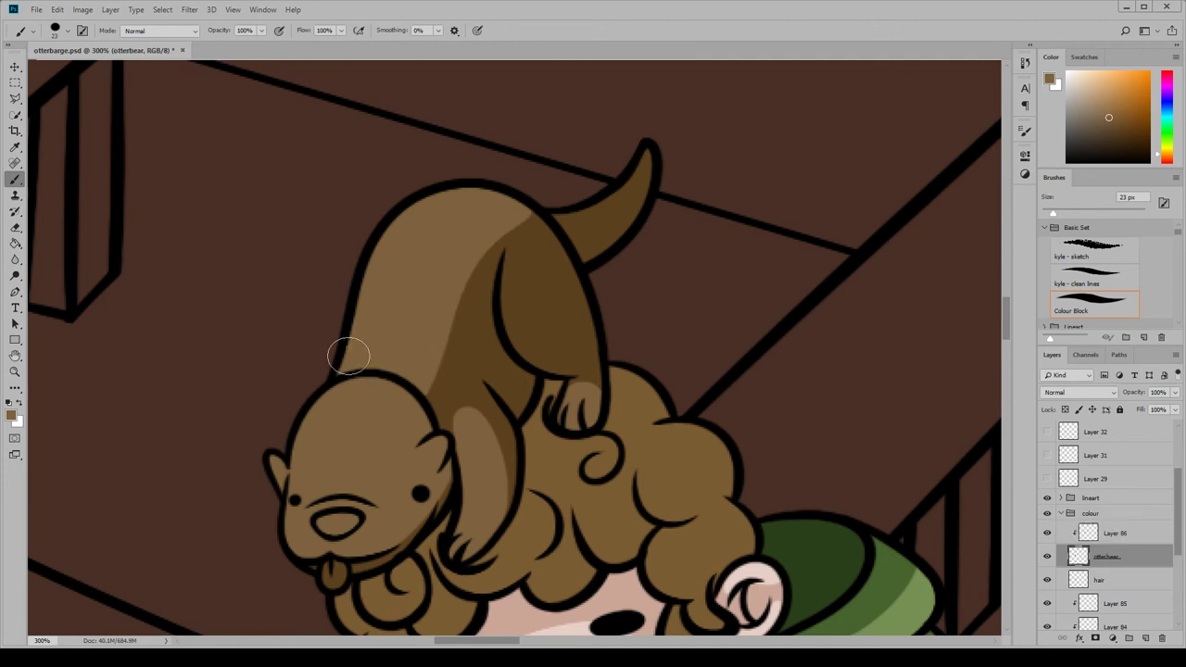
{"action": "key", "text": "alt+bracketright"}
{"action": "mouse_move", "coordinate": [436, 389]}
{"action": "left_mouse_down"}
{"action": "mouse_move", "coordinate": [537, 219]}
{"action": "mouse_move", "coordinate": [537, 337]}
{"action": "mouse_move", "coordinate": [552, 370]}
{"action": "left_mouse_up"}
{"action": "mouse_move", "coordinate": [492, 250]}
{"action": "left_mouse_down"}
{"action": "mouse_move", "coordinate": [470, 361]}
{"action": "mouse_move", "coordinate": [503, 490]}
{"action": "mouse_move", "coordinate": [486, 385]}
{"action": "left_mouse_up"}
{"action": "mouse_move", "coordinate": [546, 222]}
{"action": "left_mouse_down"}
{"action": "mouse_move", "coordinate": [569, 233]}
{"action": "mouse_move", "coordinate": [640, 169]}
{"action": "left_mouse_up"}
Add a new layer on top and mute the otter's highlight layer with Hue/Saturation
{"action": "scroll", "coordinate": [647, 157], "scroll_direction": "down", "scroll_amount": 3}
{"action": "key", "text": "ctrl+shift+alt+n"}
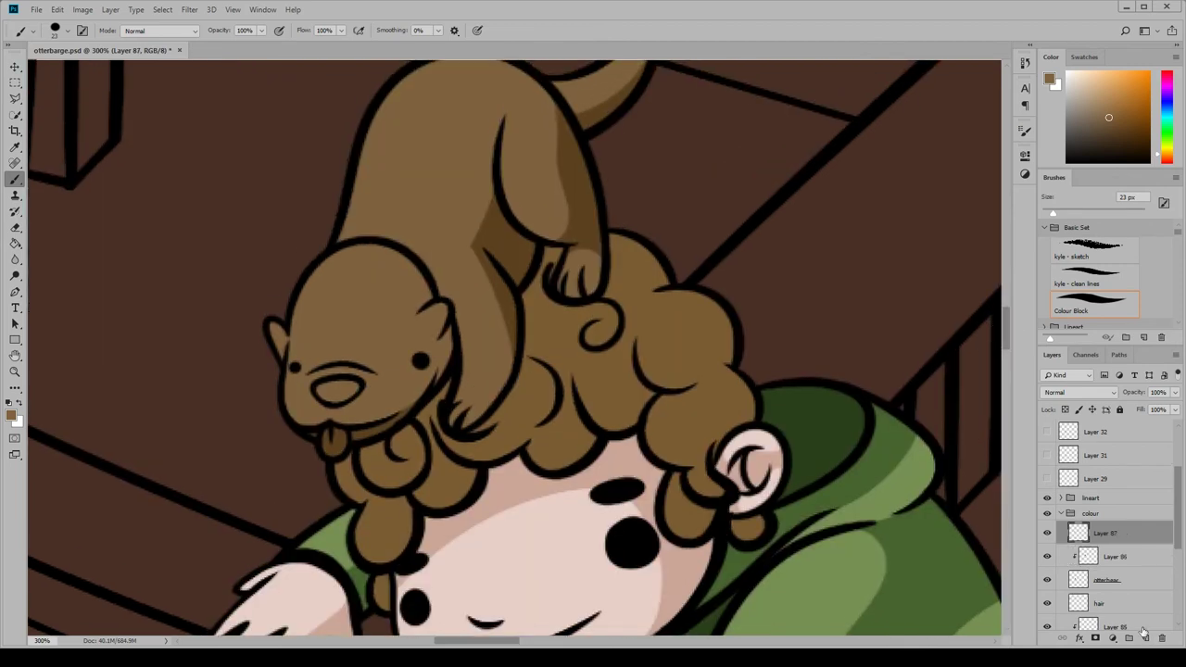
{"action": "key", "text": "alt+bracketleft"}
{"action": "left_click", "coordinate": [83, 10]}
{"action": "key", "text": "ctrl+u"}
{"action": "left_click", "coordinate": [918, 345]}
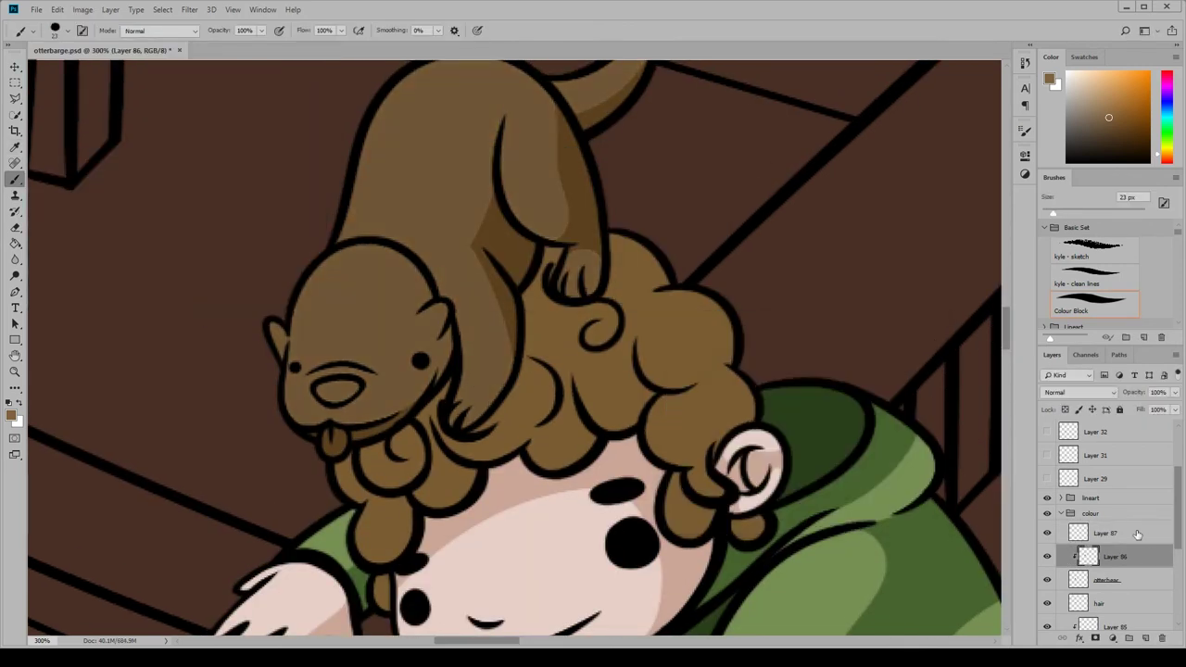
Clip the new layer, paint the otter's lower face light tan at 18 px, and refine its edge with a 14 px eraser
{"action": "key", "text": "alt+bracketright"}
{"action": "left_click", "coordinate": [1050, 80]}
{"action": "left_click", "coordinate": [815, 454]}
{"action": "left_click", "coordinate": [898, 424]}
{"action": "key", "text": "bracketleft"}
{"action": "mouse_move", "coordinate": [315, 371]}
{"action": "left_mouse_down"}
{"action": "mouse_move", "coordinate": [419, 387]}
{"action": "mouse_move", "coordinate": [435, 362]}
{"action": "mouse_move", "coordinate": [297, 381]}
{"action": "mouse_move", "coordinate": [335, 393]}
{"action": "mouse_move", "coordinate": [409, 390]}
{"action": "mouse_move", "coordinate": [338, 459]}
{"action": "left_mouse_up"}
{"action": "left_click_drag", "start_coordinate": [278, 366], "coordinate": [408, 357]}
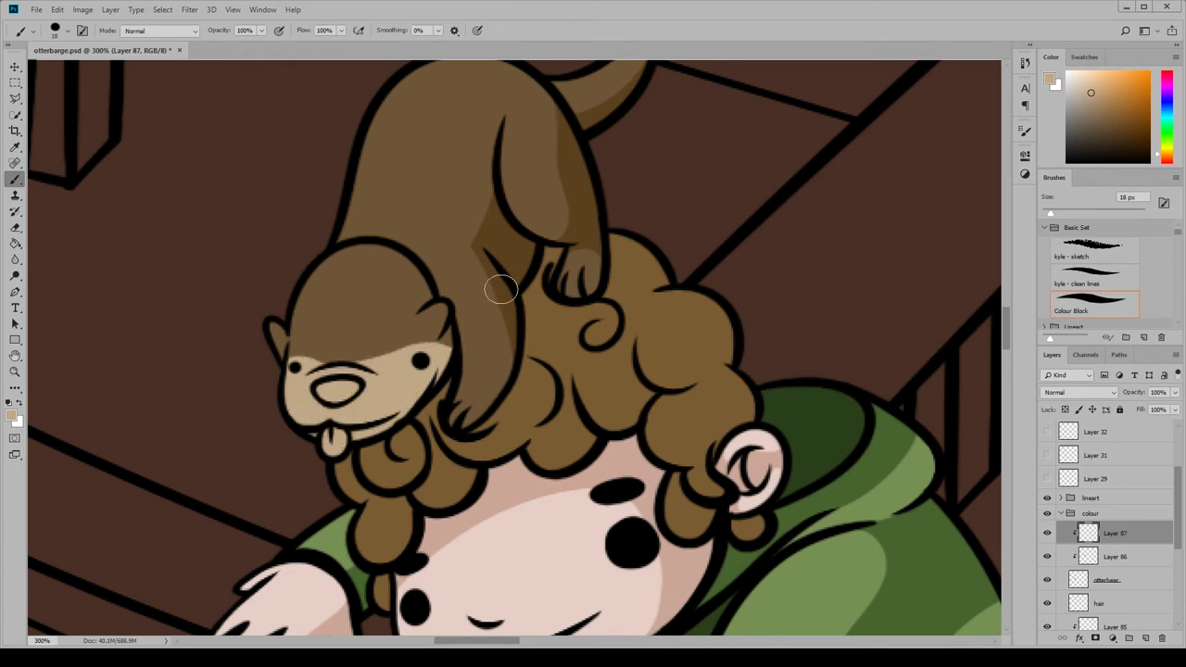
{"action": "key", "text": "e"}
{"action": "left_click_drag", "start_coordinate": [329, 362], "coordinate": [459, 353]}
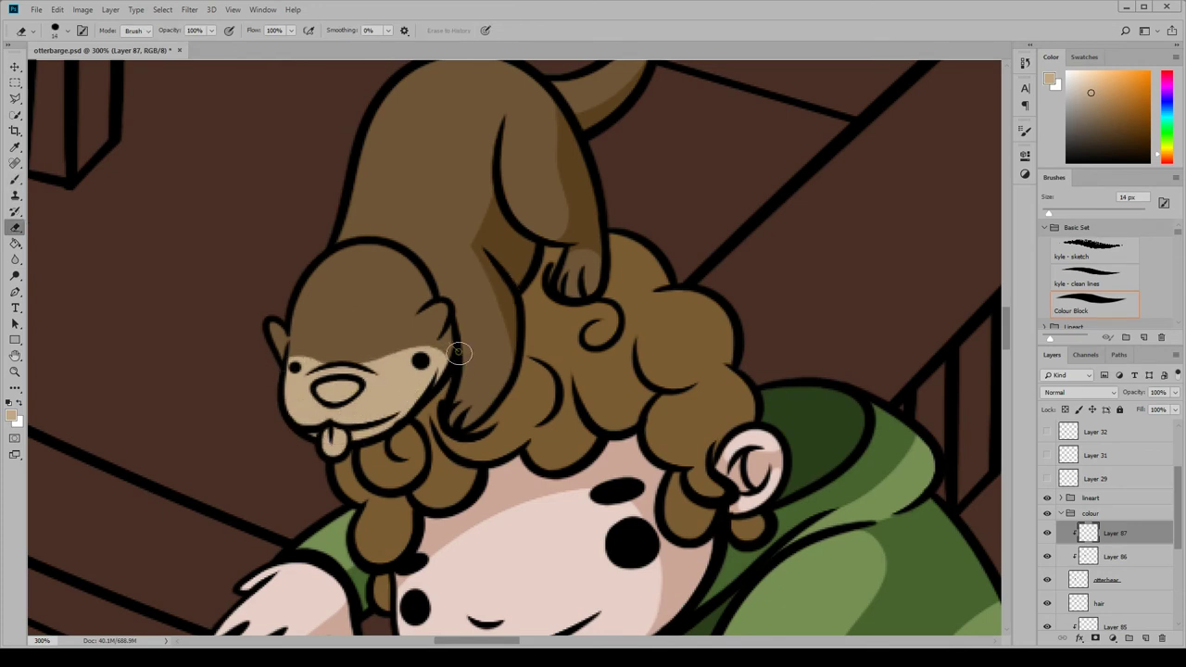
Add another clipped layer and fill the otter's nose with dark grey at 11 px
{"action": "left_click", "coordinate": [1146, 640]}
{"action": "right_click", "coordinate": [1112, 533]}
{"action": "left_click", "coordinate": [1075, 243]}
{"action": "key", "text": "d"}
{"action": "key", "text": "b"}
{"action": "left_click_drag", "start_coordinate": [320, 384], "coordinate": [338, 397]}
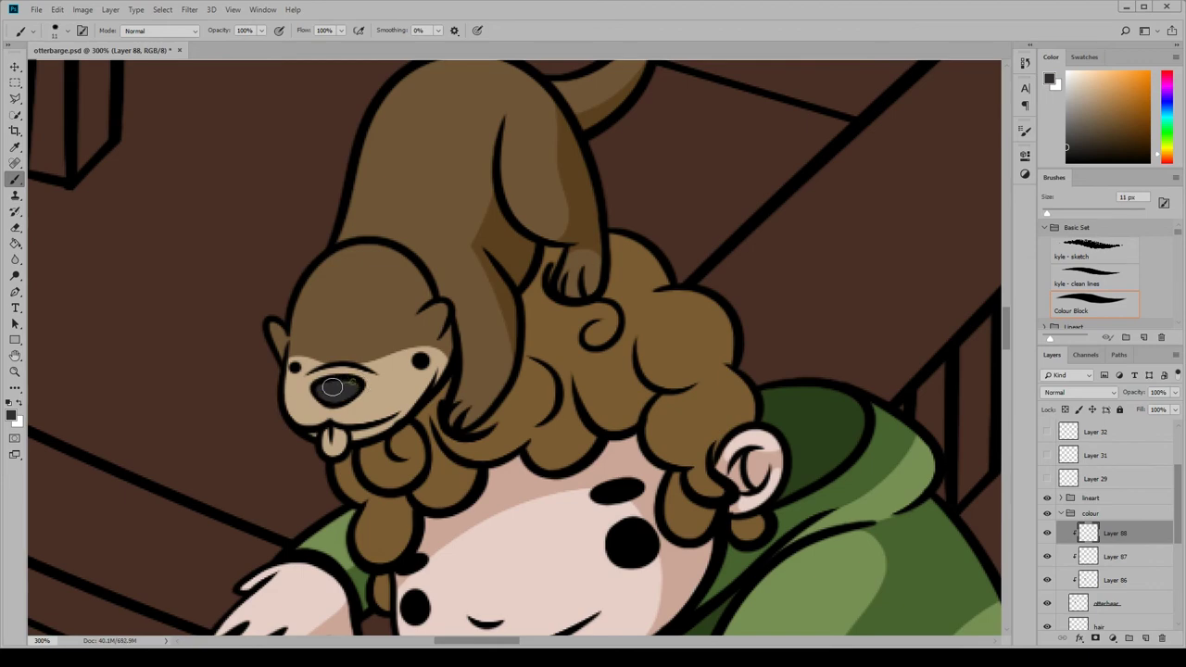
Colour the otter's tongue pink at 11 px, adding another clipped layer for a lighter pink
{"action": "left_click", "coordinate": [11, 415]}
{"action": "left_click", "coordinate": [695, 484]}
{"action": "left_click", "coordinate": [895, 426]}
{"action": "left_click_drag", "start_coordinate": [329, 437], "coordinate": [331, 454]}
{"action": "left_click", "coordinate": [1146, 639]}
{"action": "key", "text": "ctrl+alt+g"}
{"action": "left_click", "coordinate": [11, 414]}
{"action": "left_click", "coordinate": [683, 450]}
{"action": "left_click", "coordinate": [896, 426]}
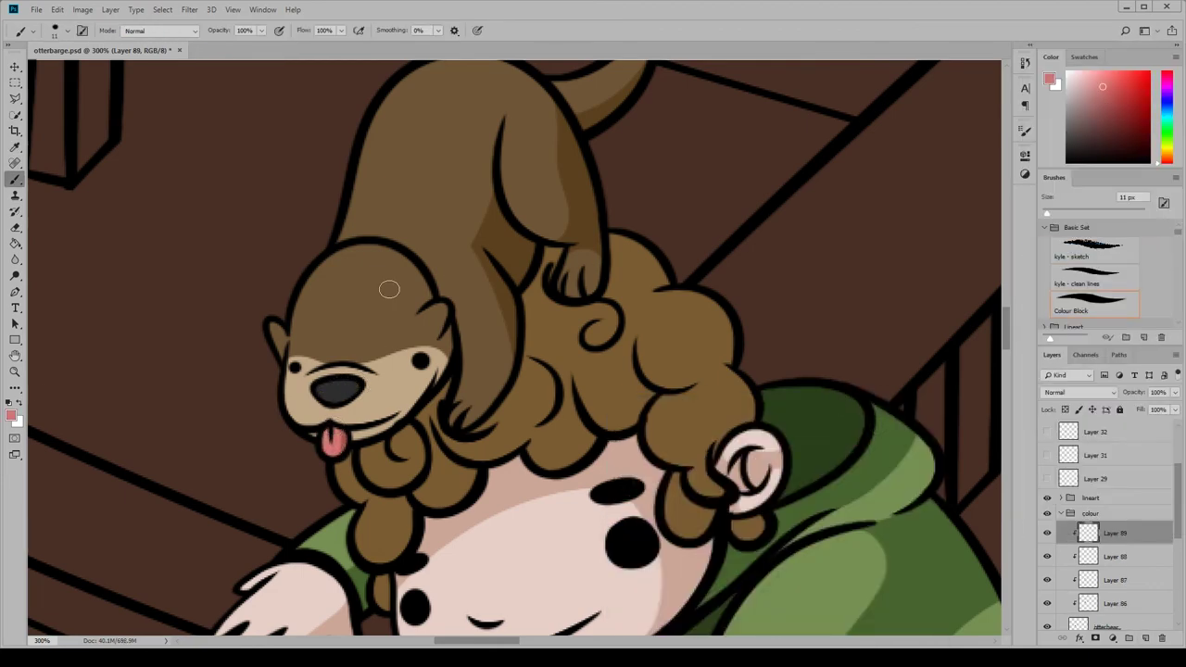
Dot white shine spots on the otter's nose and forehead on a new clipped layer at 7 px
{"action": "left_click", "coordinate": [11, 414]}
{"action": "left_click", "coordinate": [633, 425]}
{"action": "left_click", "coordinate": [895, 426]}
{"action": "key", "text": "ctrl+shift+alt+n"}
{"action": "key", "text": "ctrl+alt+g"}
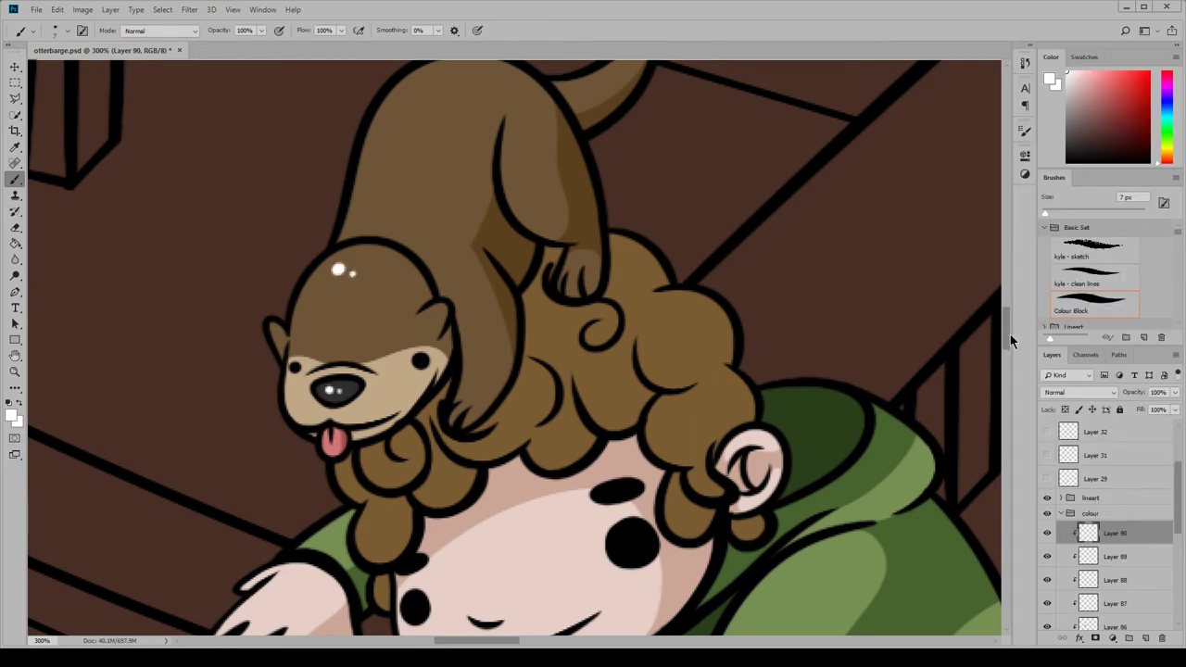
Add a new layer clipped to the hair layer
{"action": "scroll", "coordinate": [1010, 334], "scroll_direction": "up", "scroll_amount": 1}
{"action": "scroll", "coordinate": [1012, 336], "scroll_direction": "down", "scroll_amount": 5}
{"action": "scroll", "coordinate": [1006, 343], "scroll_direction": "up", "scroll_amount": 2}
{"action": "scroll", "coordinate": [1139, 569], "scroll_direction": "down", "scroll_amount": 2}
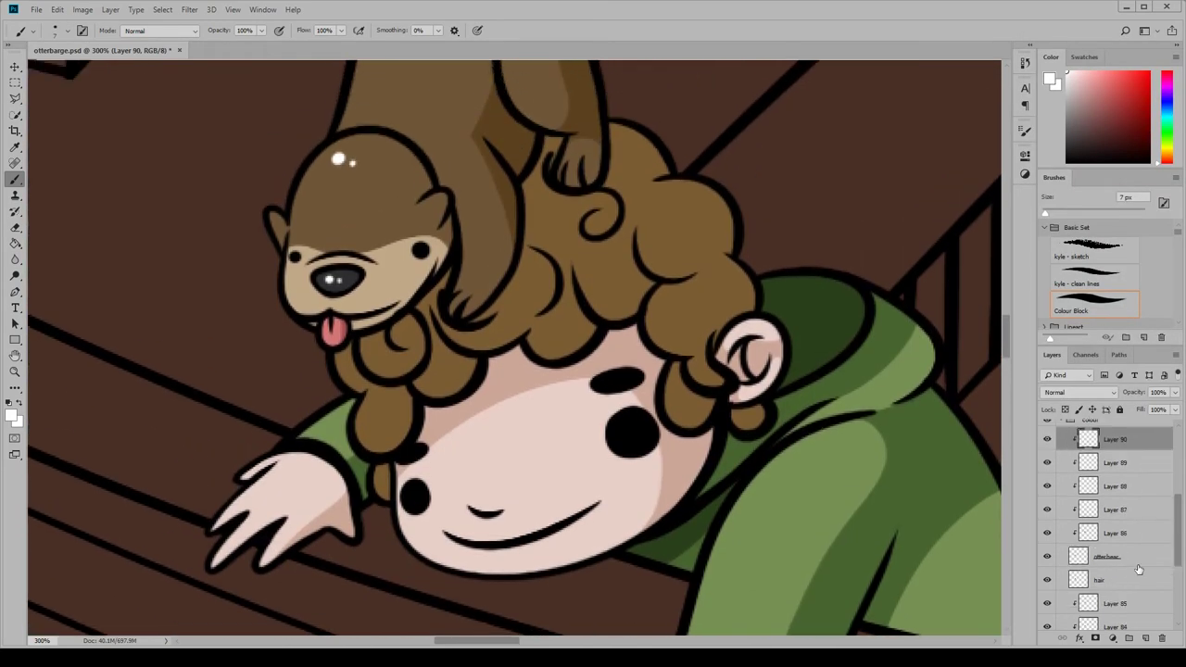
{"action": "left_click", "coordinate": [1139, 569]}
{"action": "key", "text": "ctrl+shift+alt+n"}
{"action": "key", "text": "ctrl+alt+g"}
Pick a lighter golden brown and highlight the curl beside the otter's front leg
{"action": "left_click", "coordinate": [11, 414]}
{"action": "left_click", "coordinate": [895, 427]}
{"action": "key", "text": "bracketright"}
{"action": "key", "text": "bracketright"}
{"action": "left_click_drag", "start_coordinate": [535, 248], "coordinate": [547, 306]}
{"action": "key", "text": "e"}
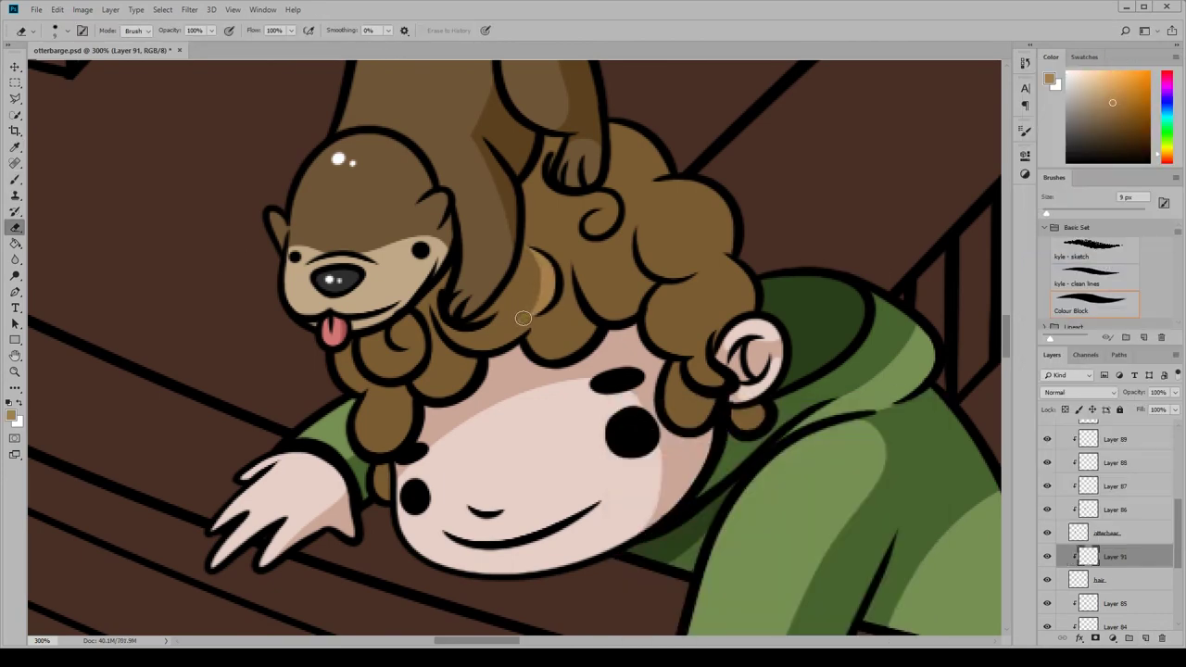
Highlight the spiral curl and the outer curls at the back of the head at 15 px, shaping them with the eraser
{"action": "key", "text": "b"}
{"action": "key", "text": "e"}
{"action": "left_click_drag", "start_coordinate": [614, 206], "coordinate": [598, 230]}
{"action": "key", "text": "b"}
{"action": "mouse_move", "coordinate": [640, 139]}
{"action": "left_mouse_down"}
{"action": "mouse_move", "coordinate": [713, 210]}
{"action": "mouse_move", "coordinate": [742, 286]}
{"action": "mouse_move", "coordinate": [649, 179]}
{"action": "mouse_move", "coordinate": [716, 247]}
{"action": "mouse_move", "coordinate": [708, 275]}
{"action": "mouse_move", "coordinate": [708, 245]}
{"action": "mouse_move", "coordinate": [659, 220]}
{"action": "mouse_move", "coordinate": [689, 254]}
{"action": "left_mouse_up"}
{"action": "key", "text": "e"}
{"action": "key", "text": "b"}
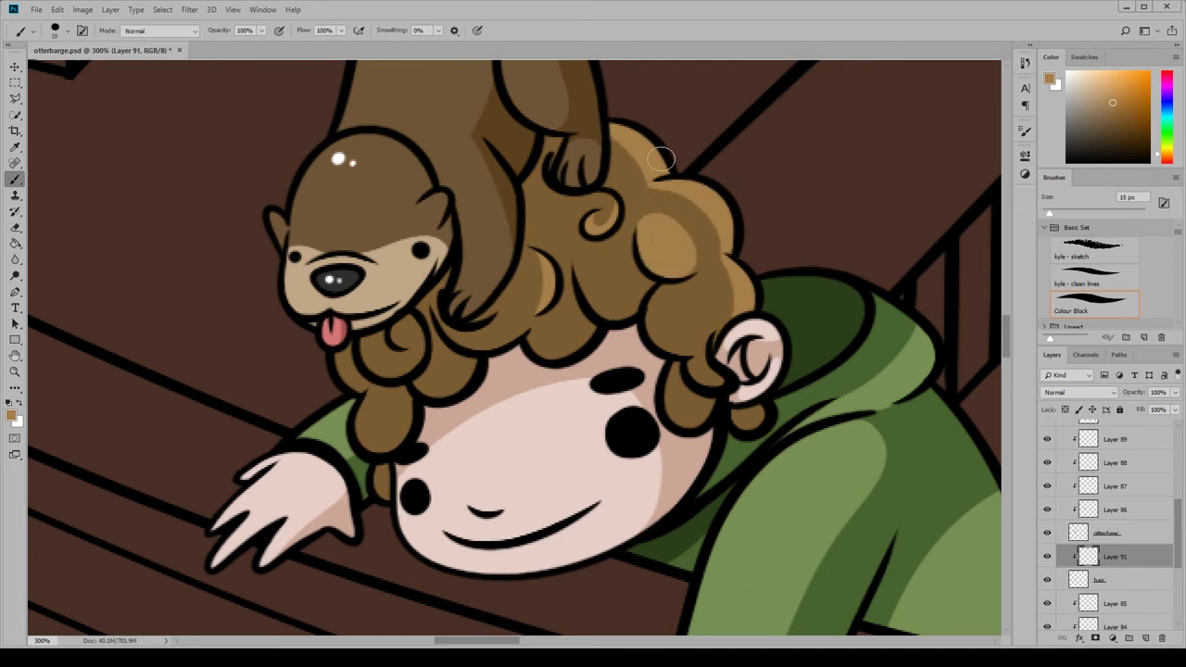
Highlight the central curls, the curls by the ear and the forehead curls, trimming the edges with a 19 px eraser
{"action": "left_click_drag", "start_coordinate": [567, 243], "coordinate": [538, 310]}
{"action": "key", "text": "e"}
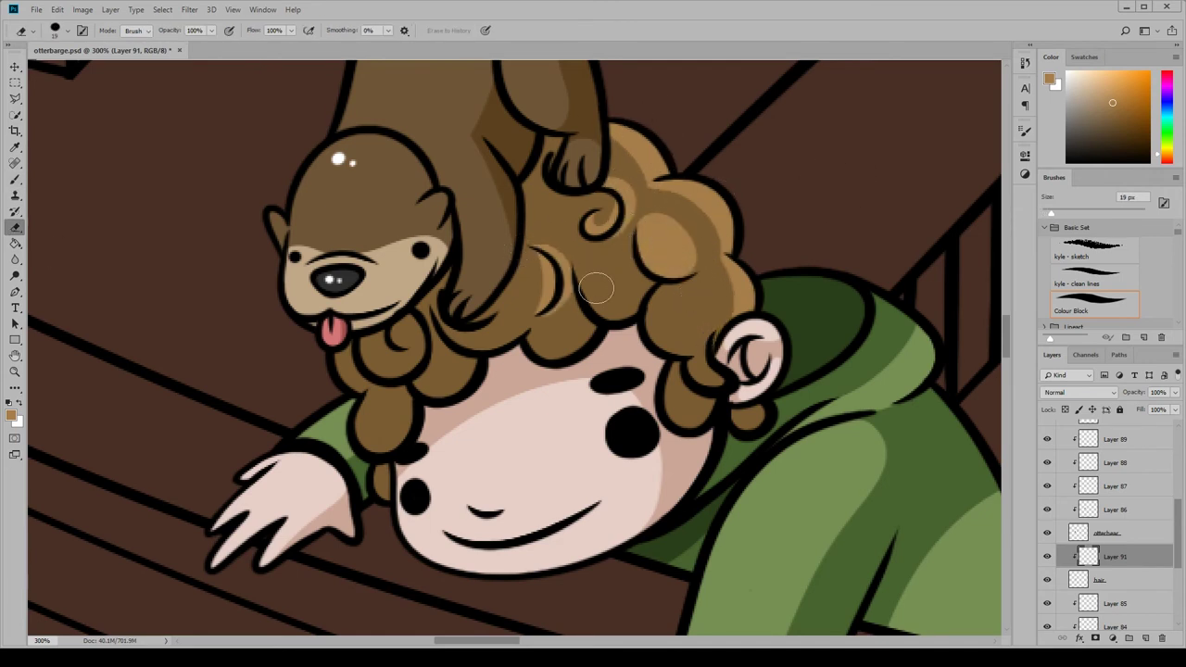
{"action": "mouse_move", "coordinate": [630, 287]}
{"action": "left_mouse_down"}
{"action": "mouse_move", "coordinate": [601, 236]}
{"action": "mouse_move", "coordinate": [588, 253]}
{"action": "left_mouse_up"}
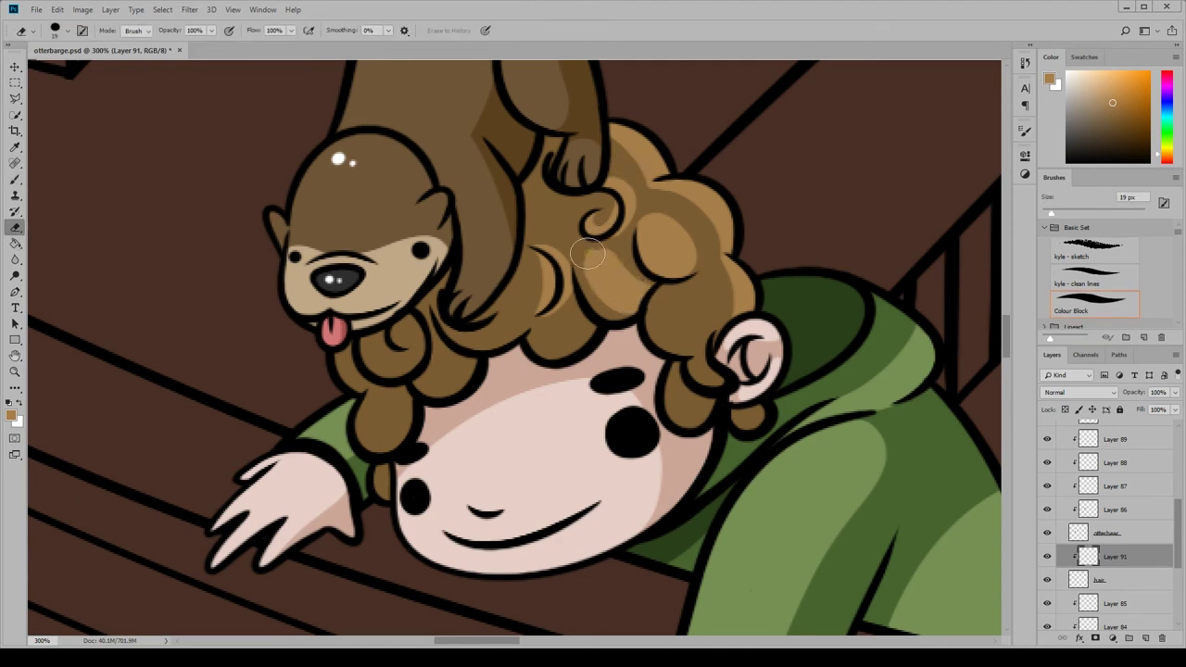
{"action": "key", "text": "b"}
{"action": "left_click_drag", "start_coordinate": [663, 345], "coordinate": [711, 276]}
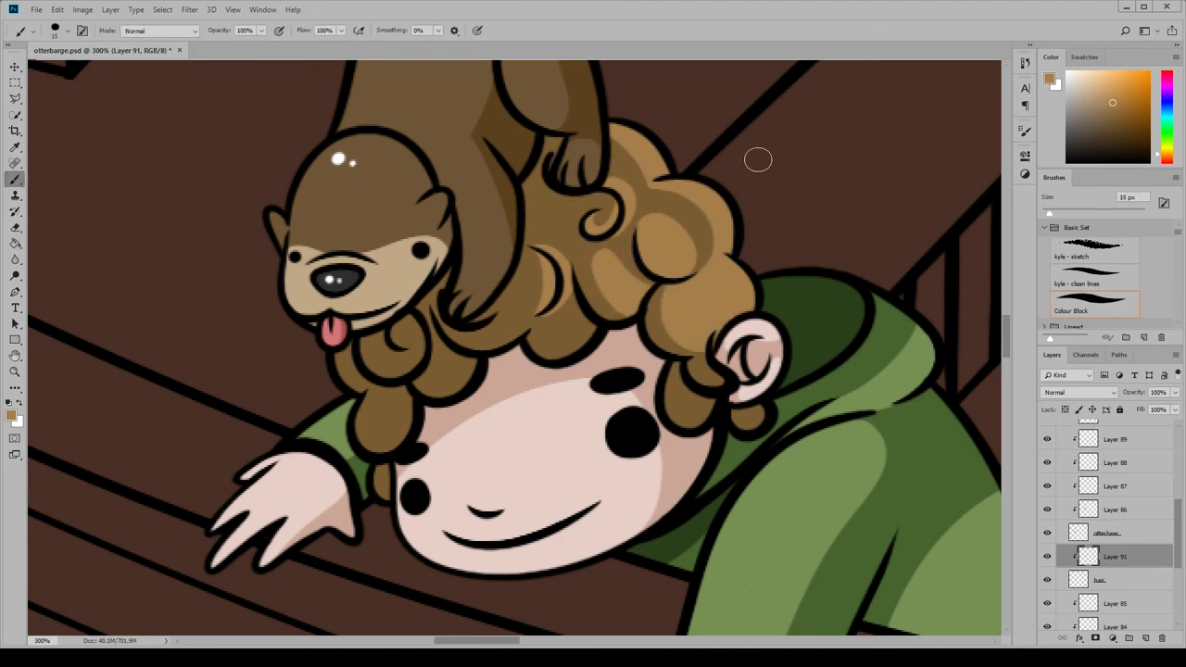
{"action": "mouse_move", "coordinate": [582, 326]}
{"action": "left_mouse_down"}
{"action": "mouse_move", "coordinate": [506, 304]}
{"action": "mouse_move", "coordinate": [517, 329]}
{"action": "mouse_move", "coordinate": [457, 336]}
{"action": "mouse_move", "coordinate": [472, 362]}
{"action": "mouse_move", "coordinate": [436, 384]}
{"action": "left_mouse_up"}
{"action": "mouse_move", "coordinate": [709, 360]}
{"action": "left_mouse_down"}
{"action": "mouse_move", "coordinate": [725, 384]}
{"action": "mouse_move", "coordinate": [674, 360]}
{"action": "left_mouse_up"}
Choose a dark brown and paint the shadow the otter casts on the hair at 15 px
{"action": "left_click", "coordinate": [385, 435], "text": "alt"}
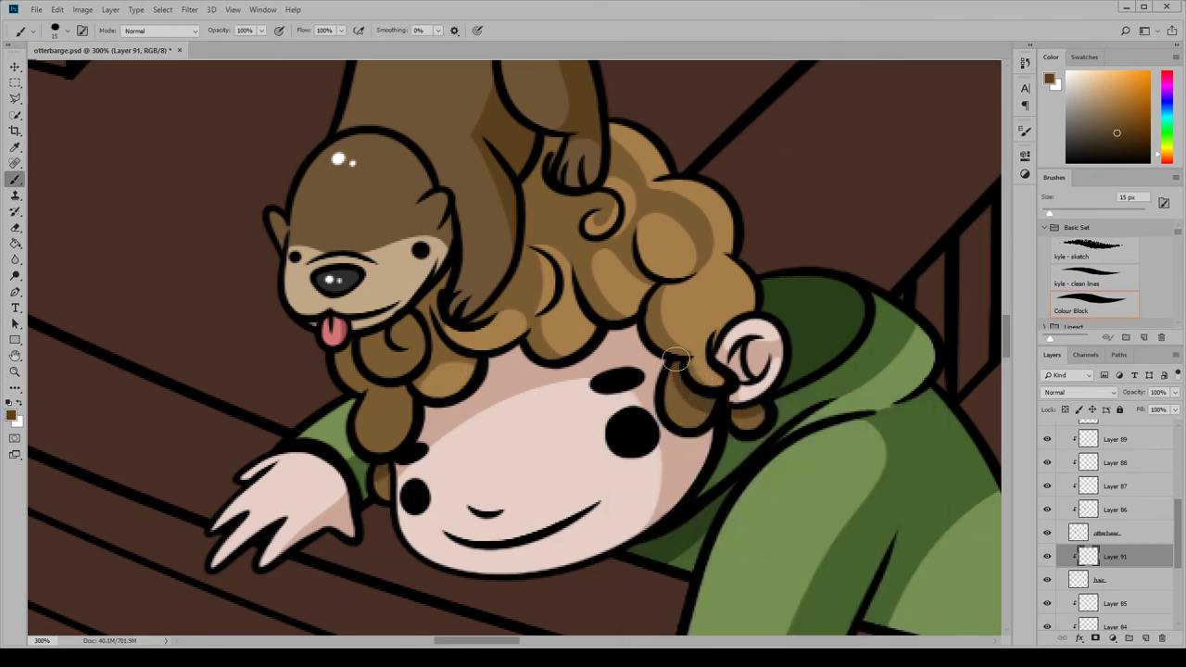
{"action": "mouse_move", "coordinate": [398, 394]}
{"action": "left_mouse_down"}
{"action": "mouse_move", "coordinate": [352, 357]}
{"action": "mouse_move", "coordinate": [557, 191]}
{"action": "mouse_move", "coordinate": [546, 157]}
{"action": "left_mouse_up"}
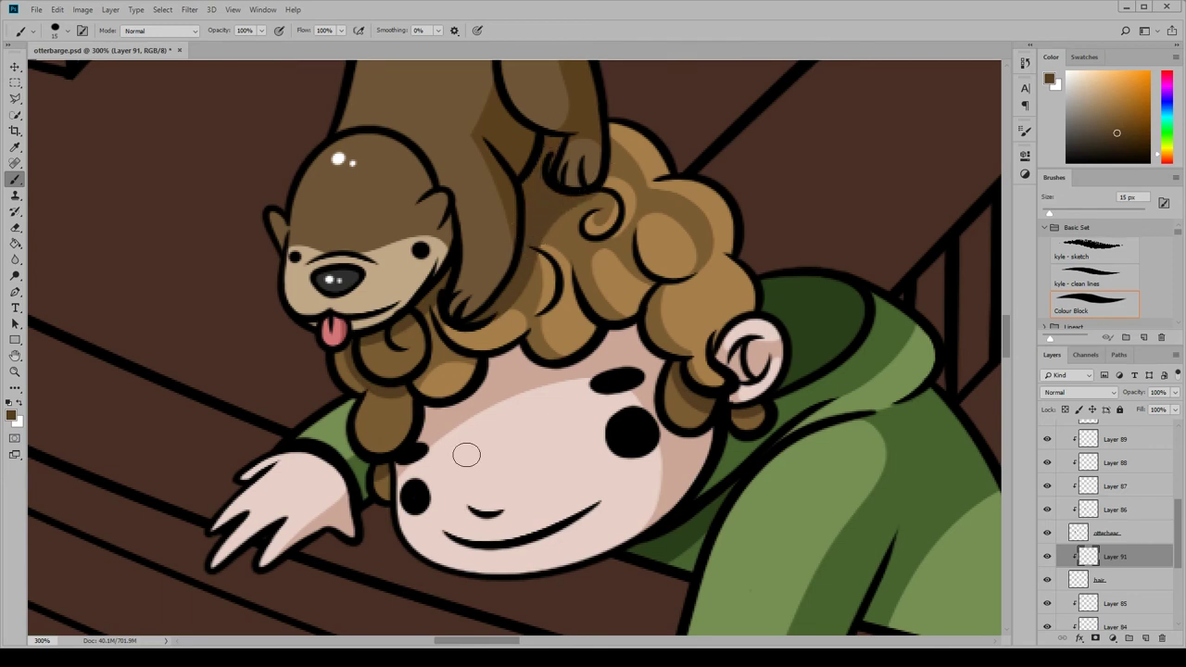
Add a layer named "cheeks" at the top of the colour group and paint red blush on both of the girl's cheeks
{"action": "left_click", "coordinate": [1112, 486]}
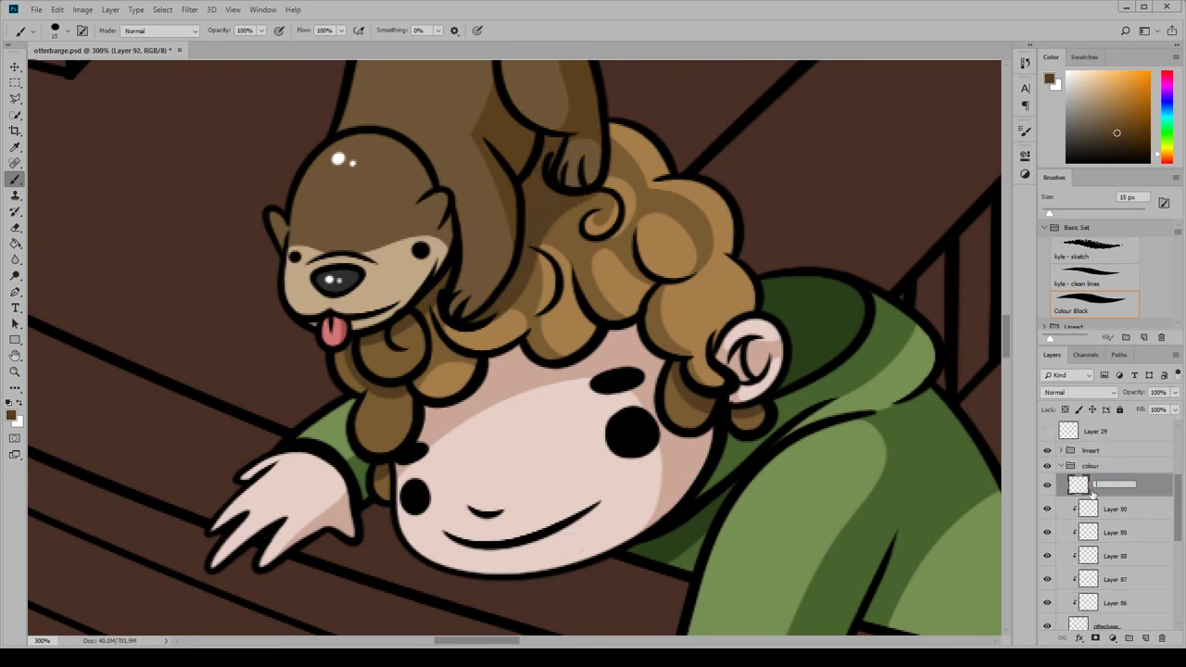
{"action": "left_click", "coordinate": [11, 414]}
{"action": "key", "text": "Return"}
{"action": "left_click_drag", "start_coordinate": [641, 472], "coordinate": [659, 474]}
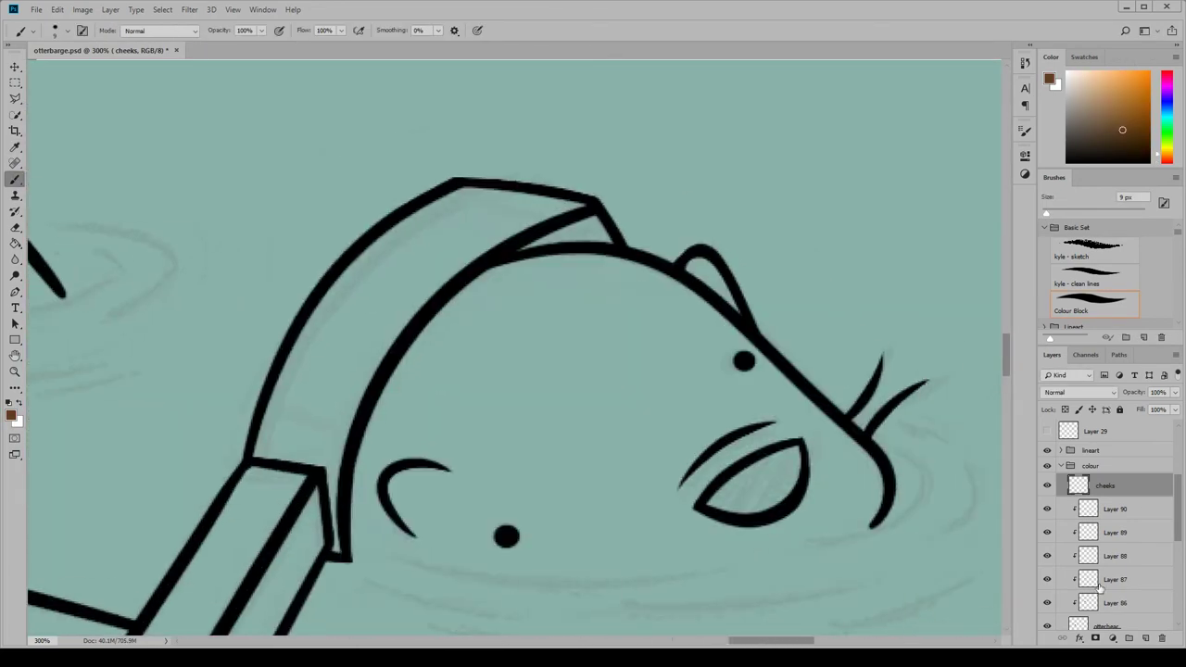
Add a layer named "otterbears" and block in the far otter's head, back and tail in dark brown at 54 px
{"action": "left_click_drag", "start_coordinate": [1103, 626], "coordinate": [1103, 482]}
{"action": "mouse_move", "coordinate": [686, 389]}
{"action": "left_mouse_down"}
{"action": "mouse_move", "coordinate": [522, 309]}
{"action": "mouse_move", "coordinate": [794, 424]}
{"action": "mouse_move", "coordinate": [395, 545]}
{"action": "mouse_move", "coordinate": [609, 455]}
{"action": "mouse_move", "coordinate": [436, 339]}
{"action": "mouse_move", "coordinate": [702, 268]}
{"action": "left_mouse_up"}
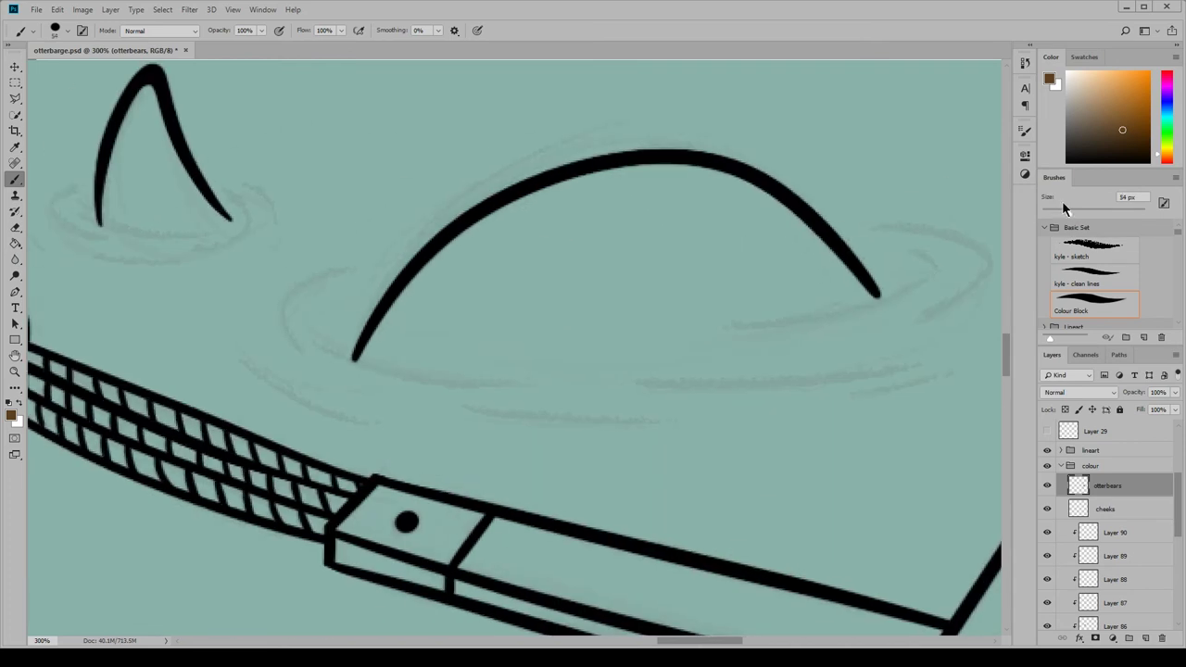
{"action": "left_click_drag", "start_coordinate": [389, 333], "coordinate": [834, 278]}
{"action": "left_click_drag", "start_coordinate": [139, 167], "coordinate": [180, 93]}
{"action": "scroll", "coordinate": [556, 371], "scroll_direction": "up", "scroll_amount": 3}
Erase the brown overflow around the far otter's tail and back, trimming the waterline with a 49 px eraser
{"action": "key", "text": "e"}
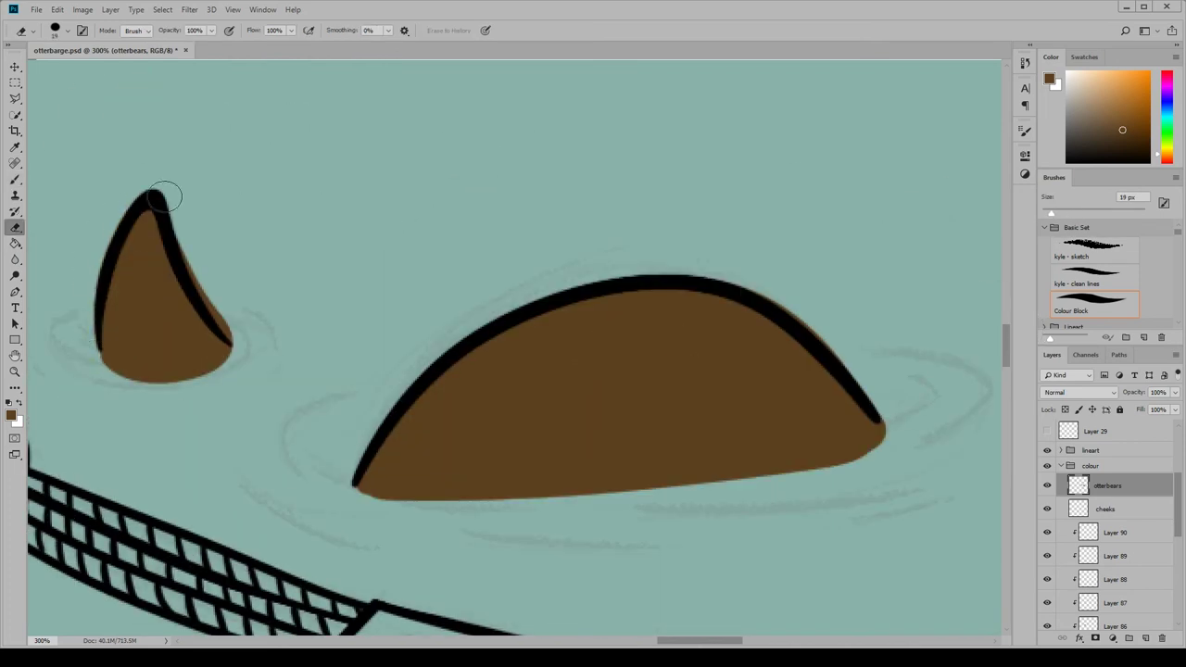
{"action": "mouse_move", "coordinate": [165, 196]}
{"action": "left_mouse_down"}
{"action": "mouse_move", "coordinate": [222, 366]}
{"action": "mouse_move", "coordinate": [145, 370]}
{"action": "mouse_move", "coordinate": [205, 375]}
{"action": "left_mouse_up"}
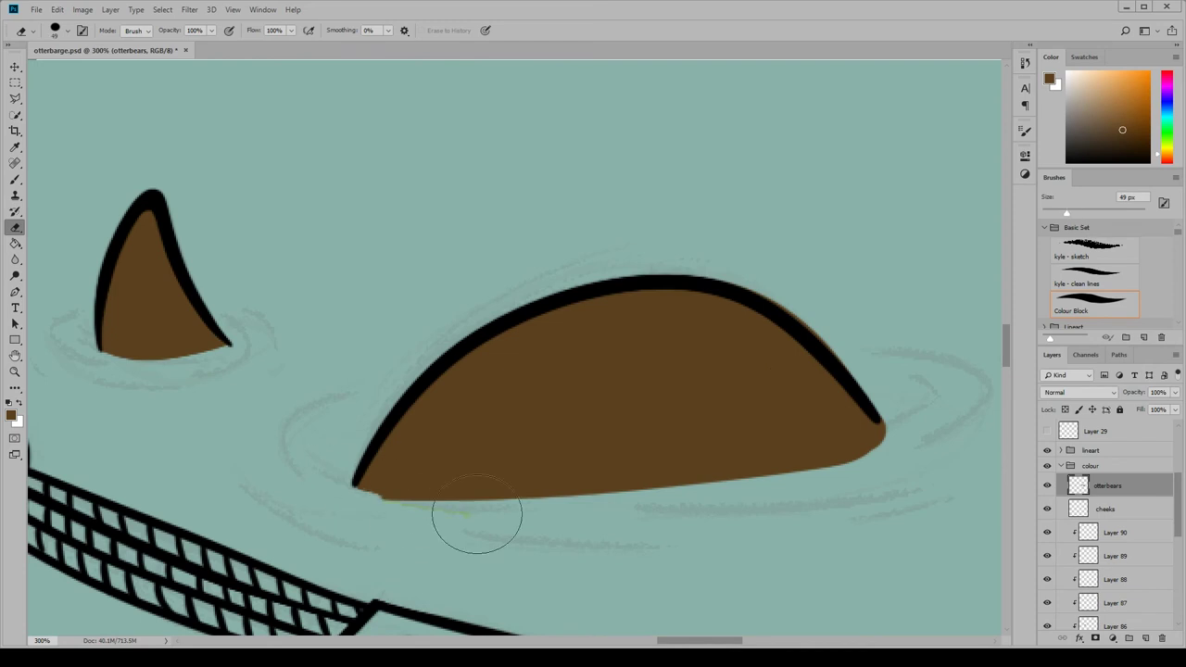
{"action": "left_click_drag", "start_coordinate": [476, 514], "coordinate": [905, 423]}
{"action": "key", "text": "bracketleft"}
{"action": "key", "text": "bracketleft"}
{"action": "key", "text": "bracketleft"}
{"action": "key", "text": "bracketleft"}
{"action": "key", "text": "bracketleft"}
{"action": "key", "text": "bracketleft"}
{"action": "left_click_drag", "start_coordinate": [852, 380], "coordinate": [764, 294]}
Trim the far otter's head along the waterline with a 21 px eraser
{"action": "scroll", "coordinate": [344, 489], "scroll_direction": "down", "scroll_amount": 5}
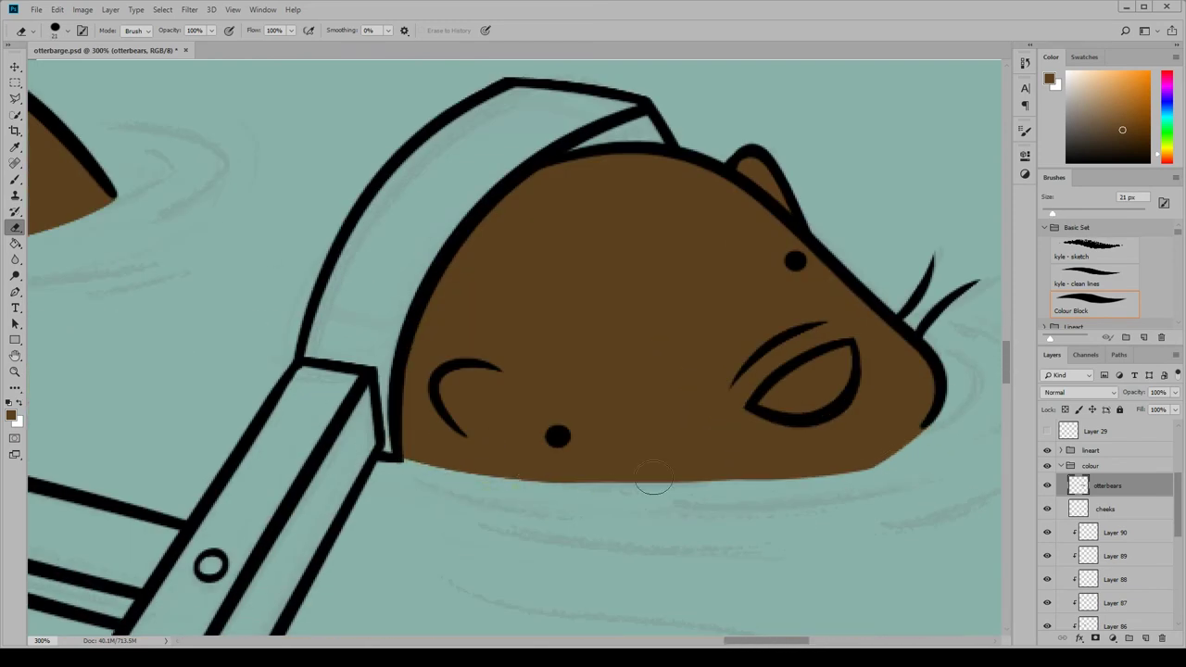
{"action": "mouse_move", "coordinate": [891, 448]}
{"action": "left_mouse_down"}
{"action": "mouse_move", "coordinate": [861, 471]}
{"action": "mouse_move", "coordinate": [658, 482]}
{"action": "left_mouse_up"}
{"action": "scroll", "coordinate": [887, 460], "scroll_direction": "down", "scroll_amount": 5}
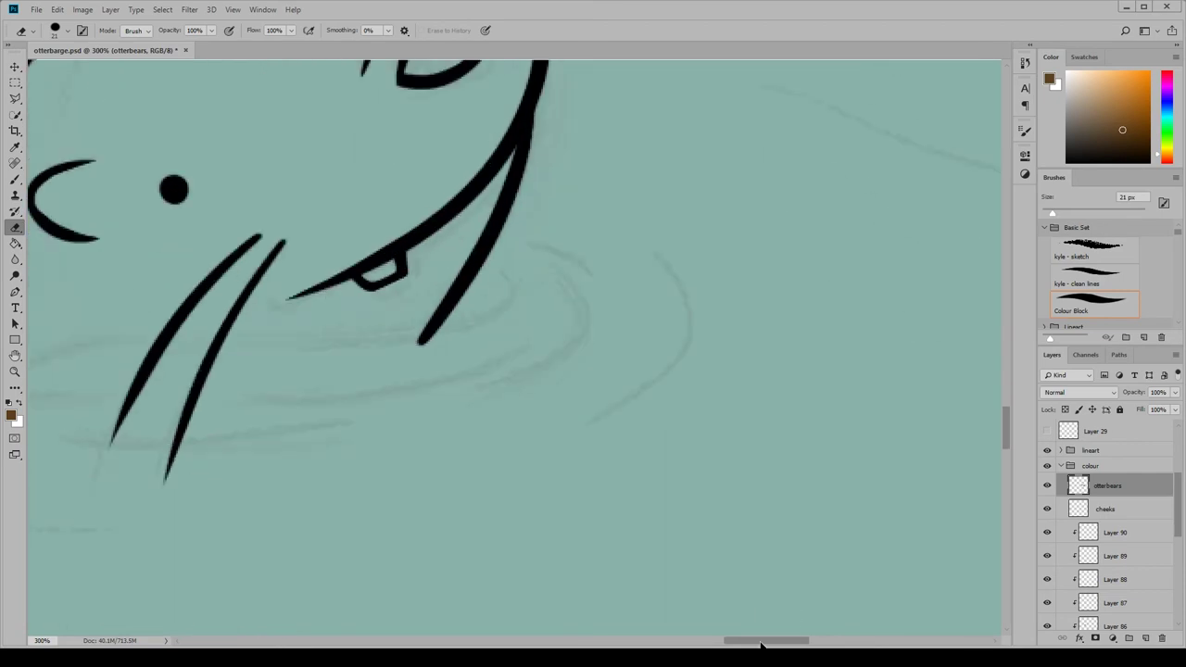
Block in the near otter's head and ear in dark brown, using 27 px for the ear
{"action": "scroll", "coordinate": [53, 158], "scroll_direction": "up", "scroll_amount": 2}
{"action": "key", "text": "b"}
{"action": "mouse_move", "coordinate": [259, 422]}
{"action": "left_mouse_down"}
{"action": "mouse_move", "coordinate": [503, 185]}
{"action": "mouse_move", "coordinate": [779, 194]}
{"action": "mouse_move", "coordinate": [691, 445]}
{"action": "mouse_move", "coordinate": [379, 325]}
{"action": "mouse_move", "coordinate": [529, 392]}
{"action": "mouse_move", "coordinate": [732, 265]}
{"action": "left_mouse_up"}
{"action": "key", "text": "bracketright"}
{"action": "left_click_drag", "start_coordinate": [584, 139], "coordinate": [562, 145]}
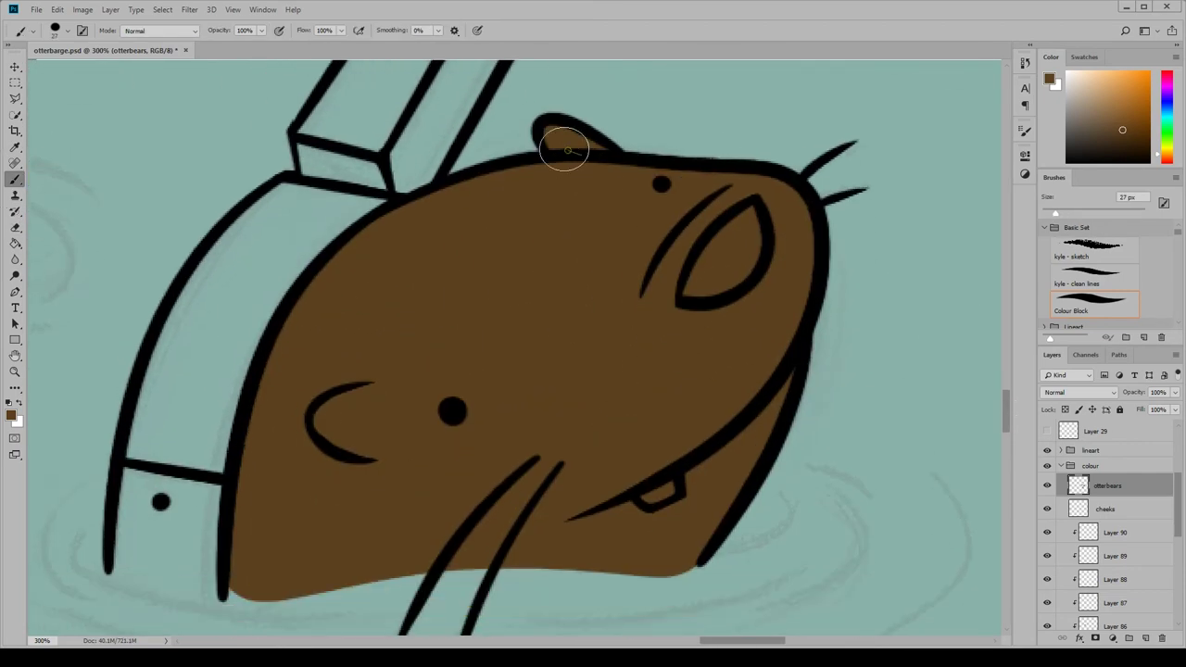
Block in the near otter's back in dark brown and trim its outline and waterline with the eraser
{"action": "scroll", "coordinate": [515, 347], "scroll_direction": "left", "scroll_amount": 5}
{"action": "scroll", "coordinate": [515, 348], "scroll_direction": "up", "scroll_amount": 1}
{"action": "mouse_move", "coordinate": [639, 380]}
{"action": "left_mouse_down"}
{"action": "mouse_move", "coordinate": [119, 313]}
{"action": "mouse_move", "coordinate": [490, 296]}
{"action": "mouse_move", "coordinate": [533, 278]}
{"action": "left_mouse_up"}
{"action": "key", "text": "e"}
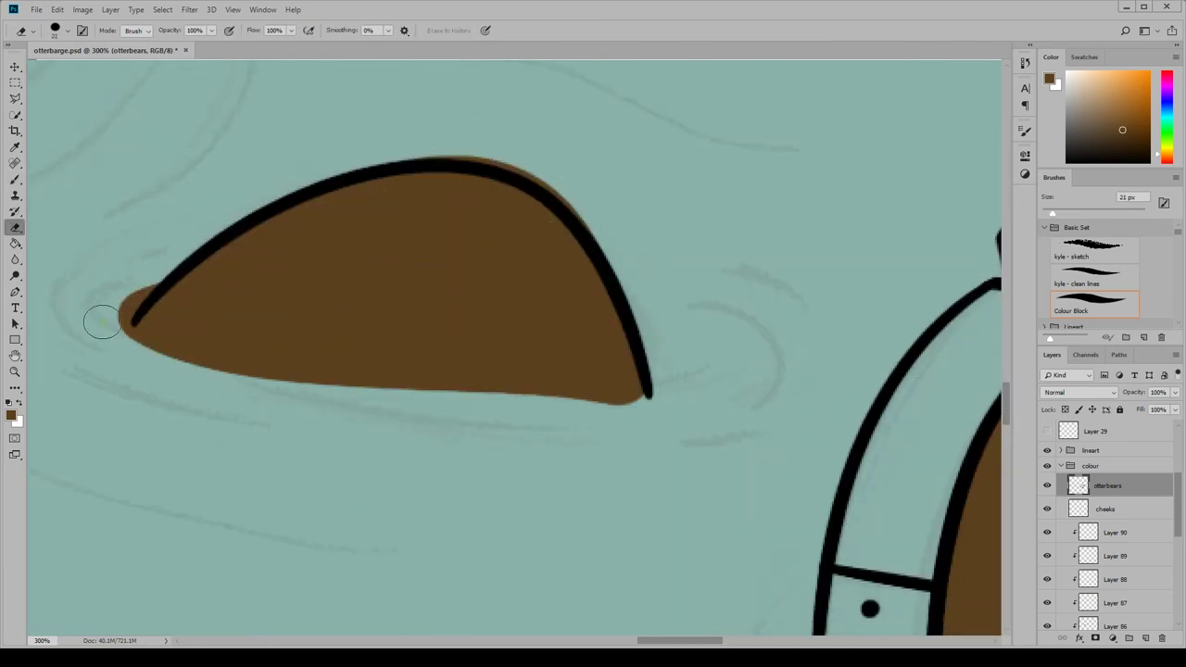
{"action": "mouse_move", "coordinate": [101, 318]}
{"action": "left_mouse_down"}
{"action": "mouse_move", "coordinate": [246, 376]}
{"action": "mouse_move", "coordinate": [547, 396]}
{"action": "mouse_move", "coordinate": [389, 393]}
{"action": "mouse_move", "coordinate": [491, 396]}
{"action": "left_mouse_up"}
{"action": "mouse_move", "coordinate": [114, 323]}
{"action": "left_mouse_down"}
{"action": "mouse_move", "coordinate": [445, 159]}
{"action": "mouse_move", "coordinate": [649, 394]}
{"action": "left_mouse_up"}
{"action": "left_click_drag", "start_coordinate": [411, 392], "coordinate": [640, 394]}
Add a new layer clipped to the "otterbears" layer
{"action": "left_click_drag", "start_coordinate": [703, 640], "coordinate": [753, 646]}
{"action": "scroll", "coordinate": [596, 370], "scroll_direction": "down", "scroll_amount": 3}
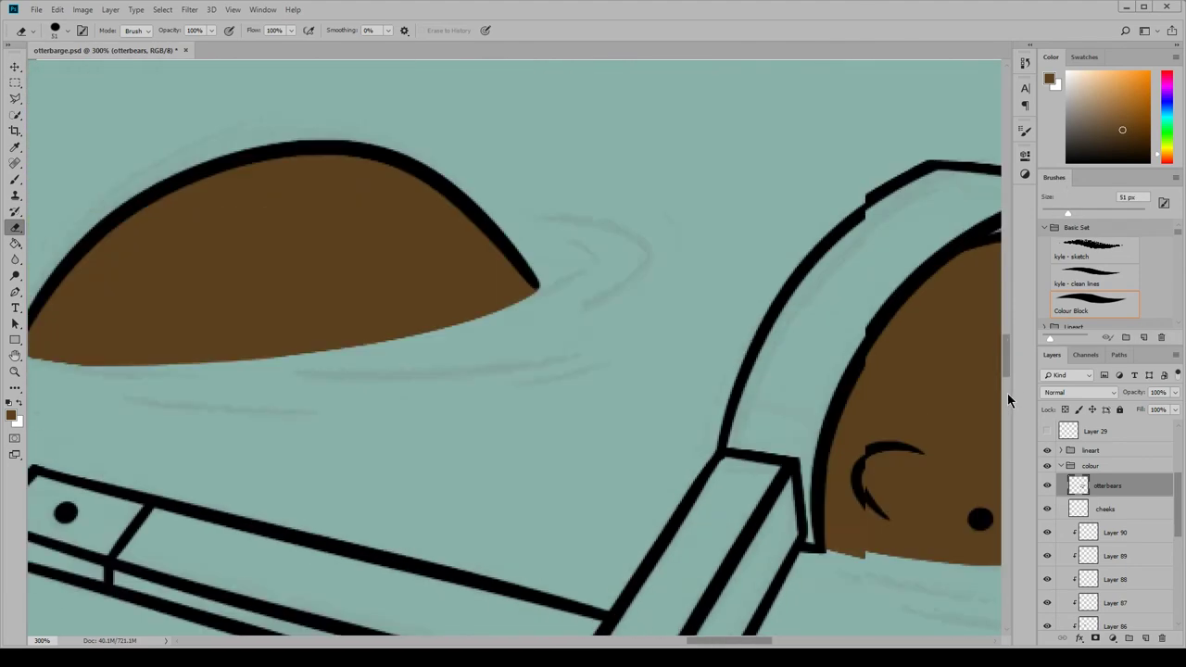
{"action": "scroll", "coordinate": [607, 627], "scroll_direction": "left", "scroll_amount": 5}
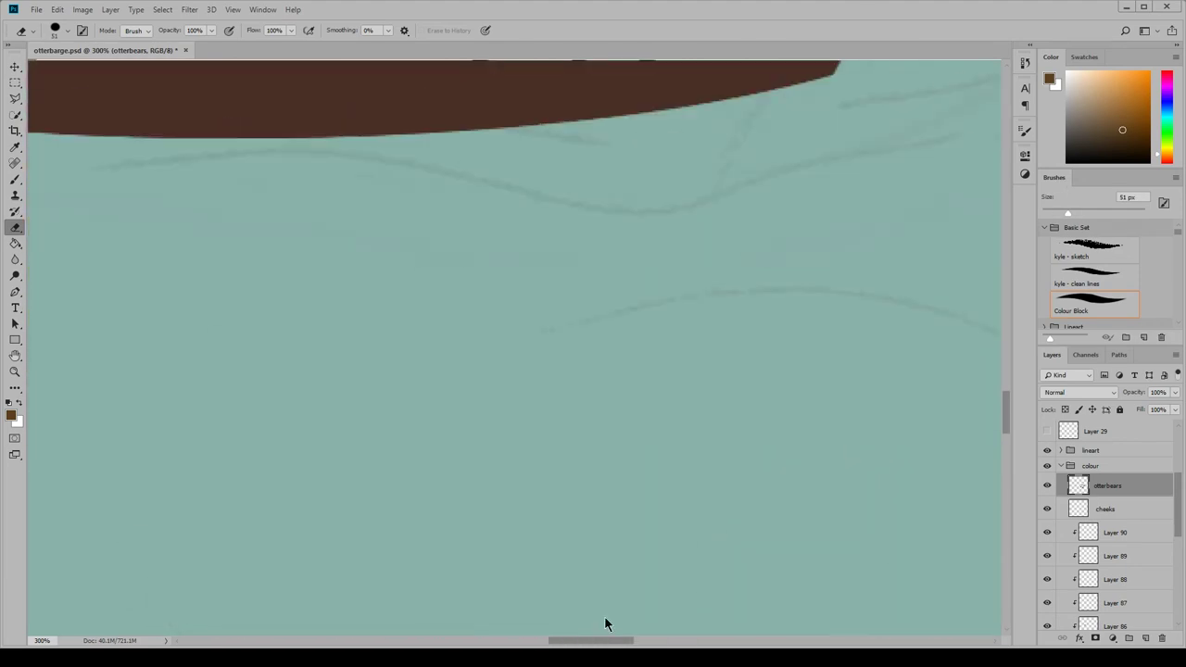
{"action": "scroll", "coordinate": [607, 627], "scroll_direction": "down", "scroll_amount": 3}
{"action": "key", "text": "ctrl+shift+alt+n"}
{"action": "key", "text": "ctrl+alt+g"}
{"action": "key", "text": "ctrl+minus"}
{"action": "key", "text": "ctrl+minus"}
{"action": "left_click", "coordinate": [233, 9]}
{"action": "key", "text": "Escape"}
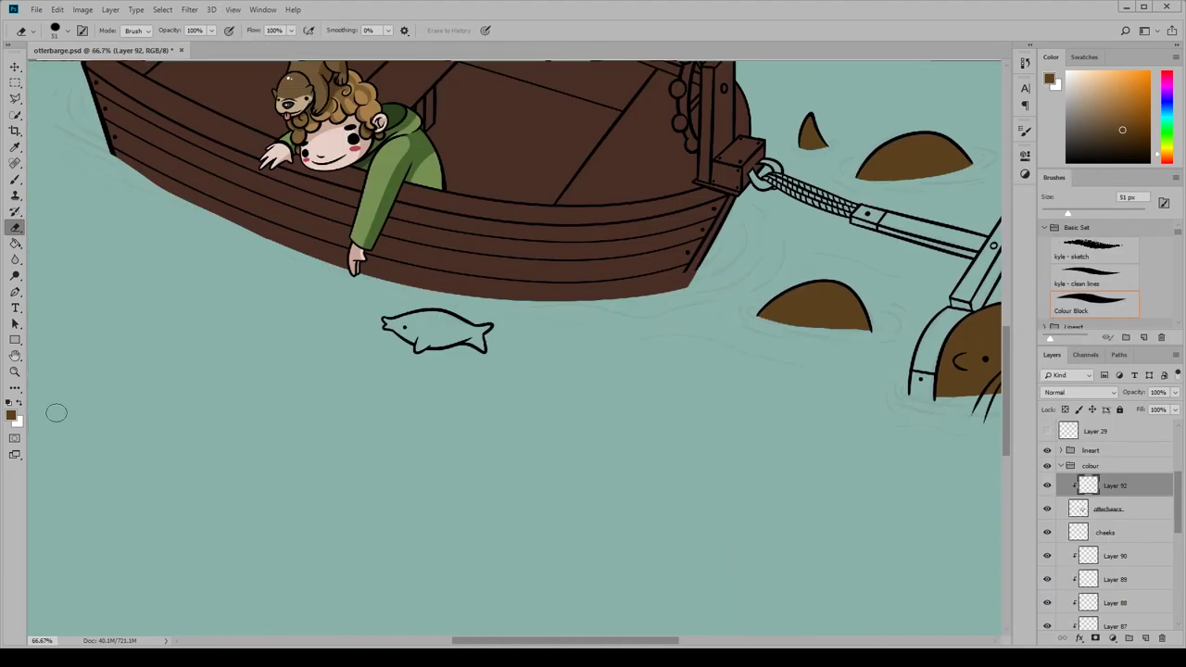
Pick a lighter brown and highlight the far otter's head at 80 px, refining the shadow edge with a 25 px eraser
{"action": "left_click", "coordinate": [15, 179]}
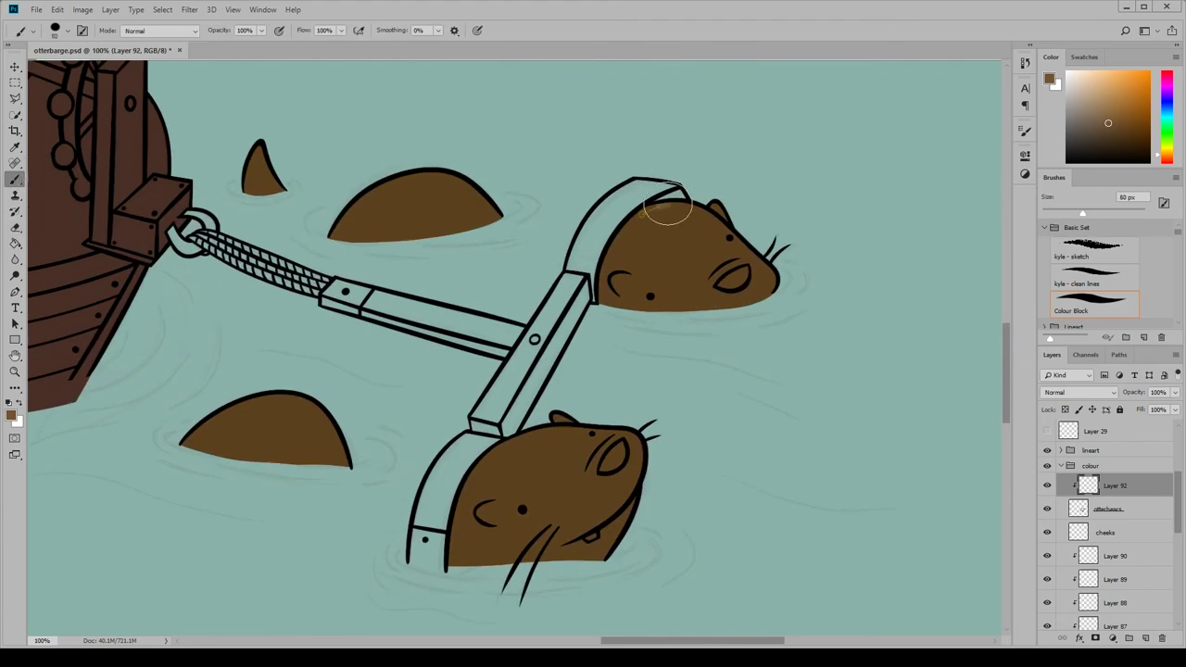
{"action": "mouse_move", "coordinate": [667, 208]}
{"action": "left_mouse_down"}
{"action": "mouse_move", "coordinate": [621, 239]}
{"action": "mouse_move", "coordinate": [630, 273]}
{"action": "left_mouse_up"}
{"action": "key", "text": "ctrl+plus"}
{"action": "key", "text": "e"}
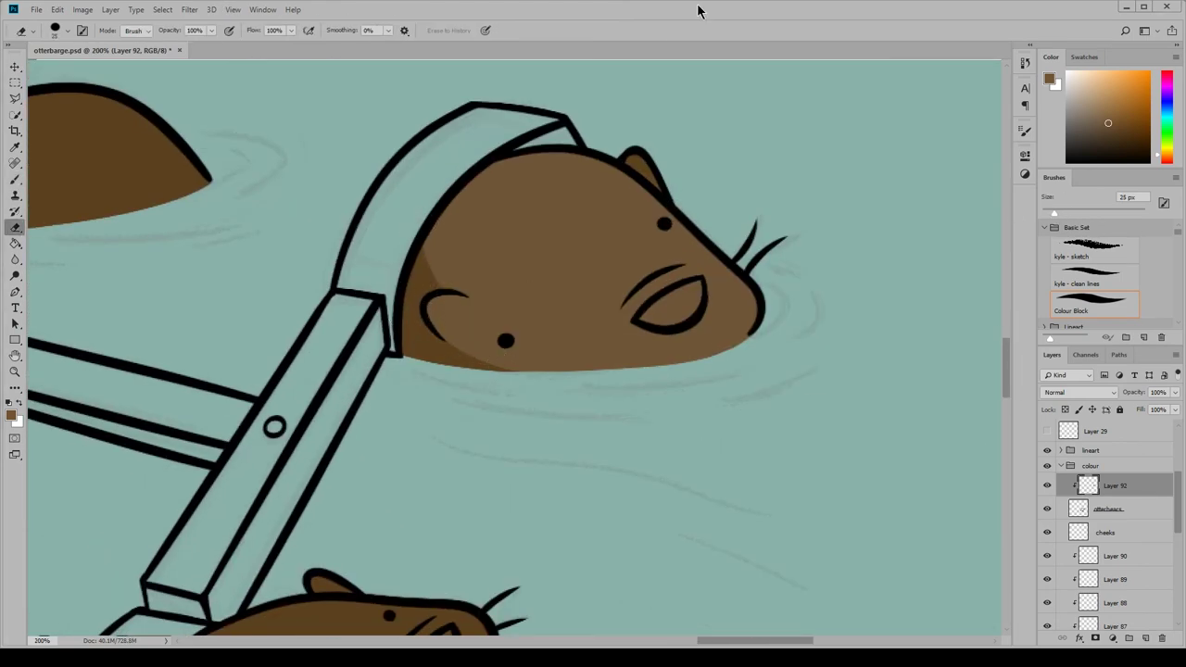
{"action": "key", "text": "b"}
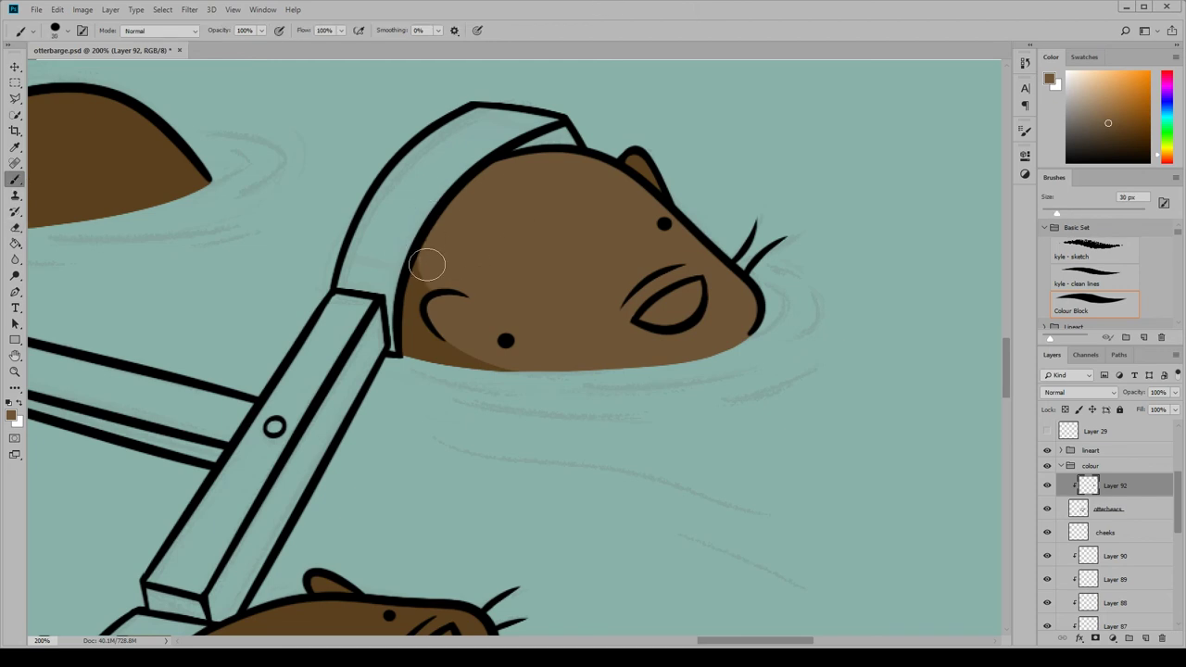
Highlight the near otter's head and ear in the lighter brown, leaving its lower face and chin in shadow
{"action": "scroll", "coordinate": [646, 185], "scroll_direction": "down", "scroll_amount": 5}
{"action": "scroll", "coordinate": [646, 185], "scroll_direction": "left", "scroll_amount": 3}
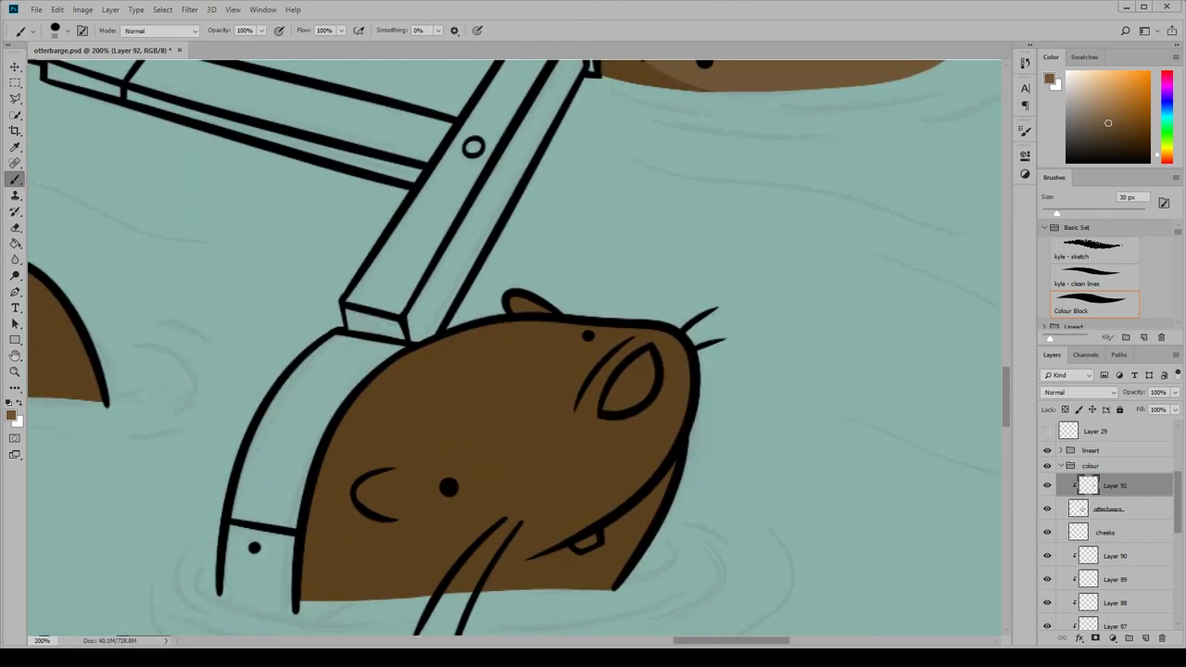
{"action": "mouse_move", "coordinate": [417, 370]}
{"action": "left_mouse_down"}
{"action": "mouse_move", "coordinate": [344, 431]}
{"action": "mouse_move", "coordinate": [654, 384]}
{"action": "mouse_move", "coordinate": [403, 441]}
{"action": "mouse_move", "coordinate": [454, 396]}
{"action": "mouse_move", "coordinate": [589, 453]}
{"action": "mouse_move", "coordinate": [401, 450]}
{"action": "mouse_move", "coordinate": [502, 486]}
{"action": "mouse_move", "coordinate": [393, 490]}
{"action": "mouse_move", "coordinate": [555, 501]}
{"action": "mouse_move", "coordinate": [331, 485]}
{"action": "left_mouse_up"}
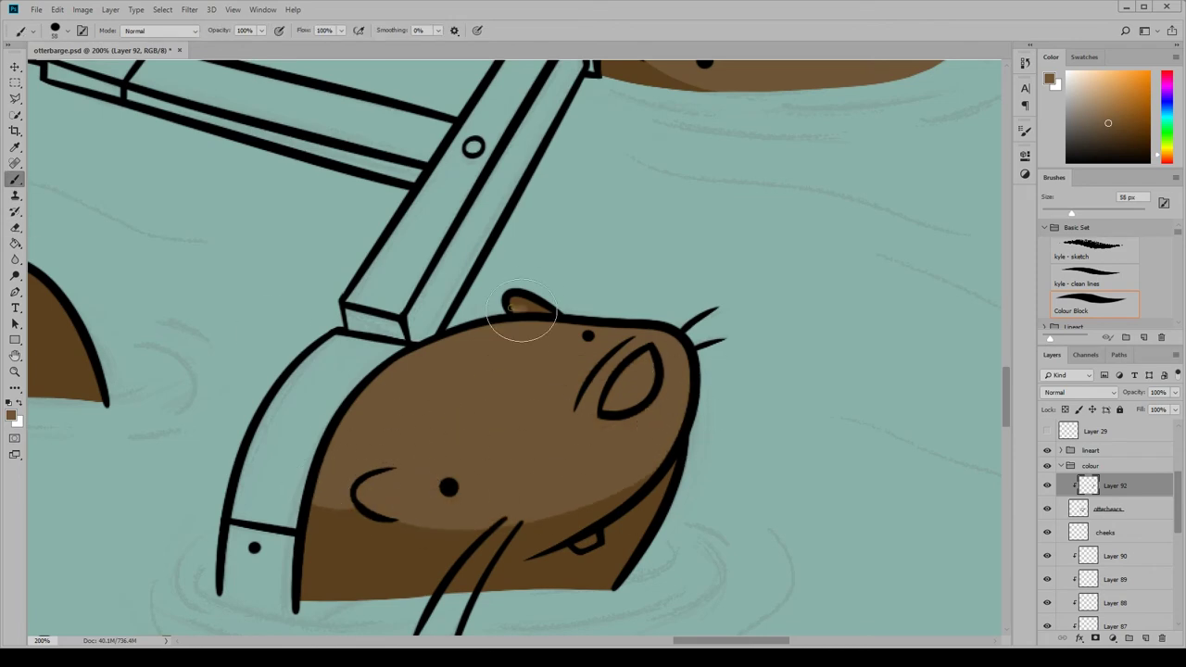
Highlight the upper parts of both otters' backs and the far otter's tail in the lighter brown at 58 px
{"action": "left_click_drag", "start_coordinate": [1008, 400], "coordinate": [1008, 405]}
{"action": "left_click_drag", "start_coordinate": [732, 640], "coordinate": [679, 641]}
{"action": "mouse_move", "coordinate": [463, 248]}
{"action": "left_mouse_down"}
{"action": "mouse_move", "coordinate": [312, 287]}
{"action": "mouse_move", "coordinate": [444, 269]}
{"action": "left_mouse_up"}
{"action": "left_click_drag", "start_coordinate": [1008, 400], "coordinate": [1009, 391]}
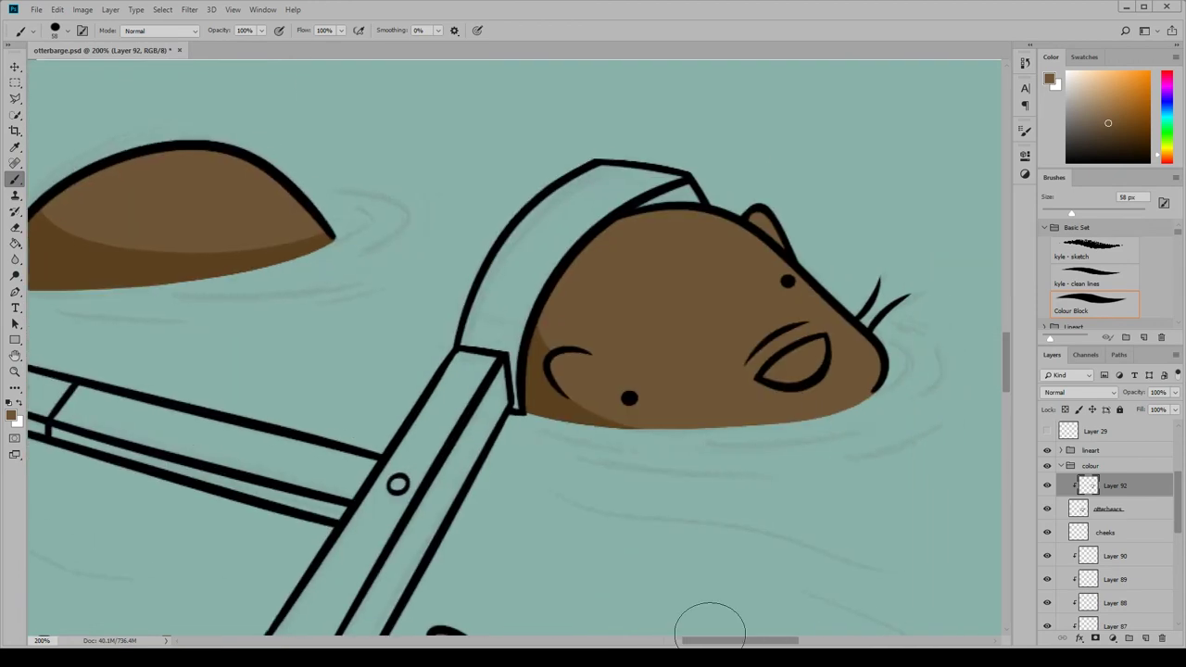
Add another clipped layer and paint both swimming otters' noses dark grey and the near otter's tooth off-white
{"action": "key", "text": "ctrl+shift+alt+n"}
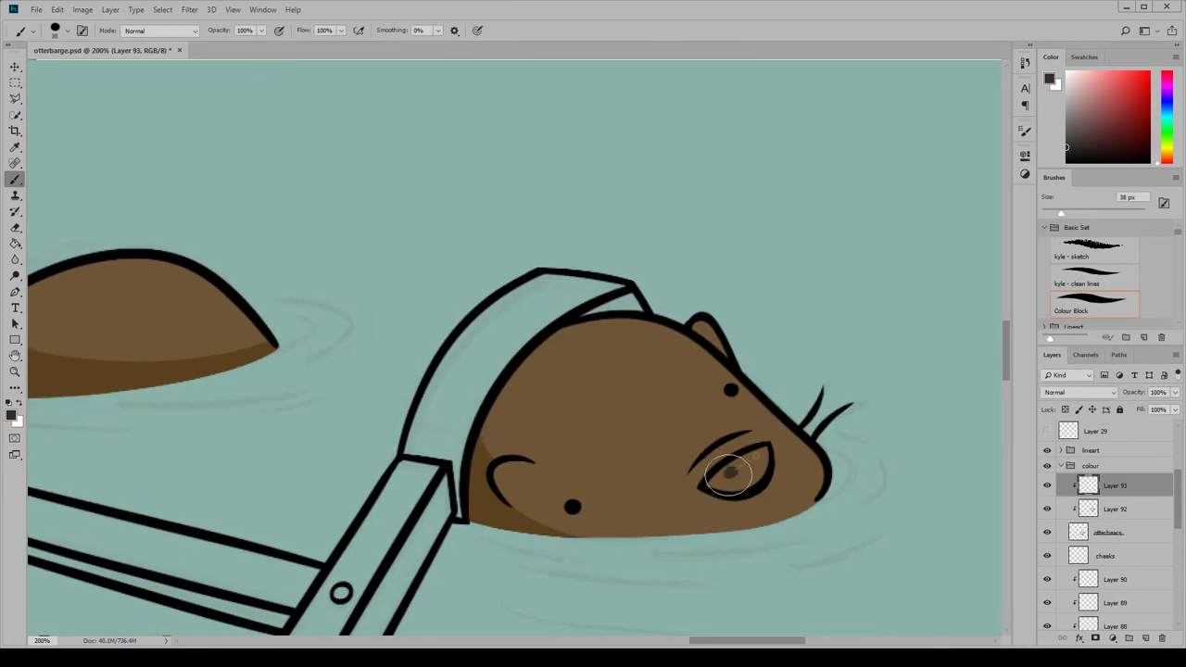
{"action": "left_click_drag", "start_coordinate": [733, 473], "coordinate": [767, 453]}
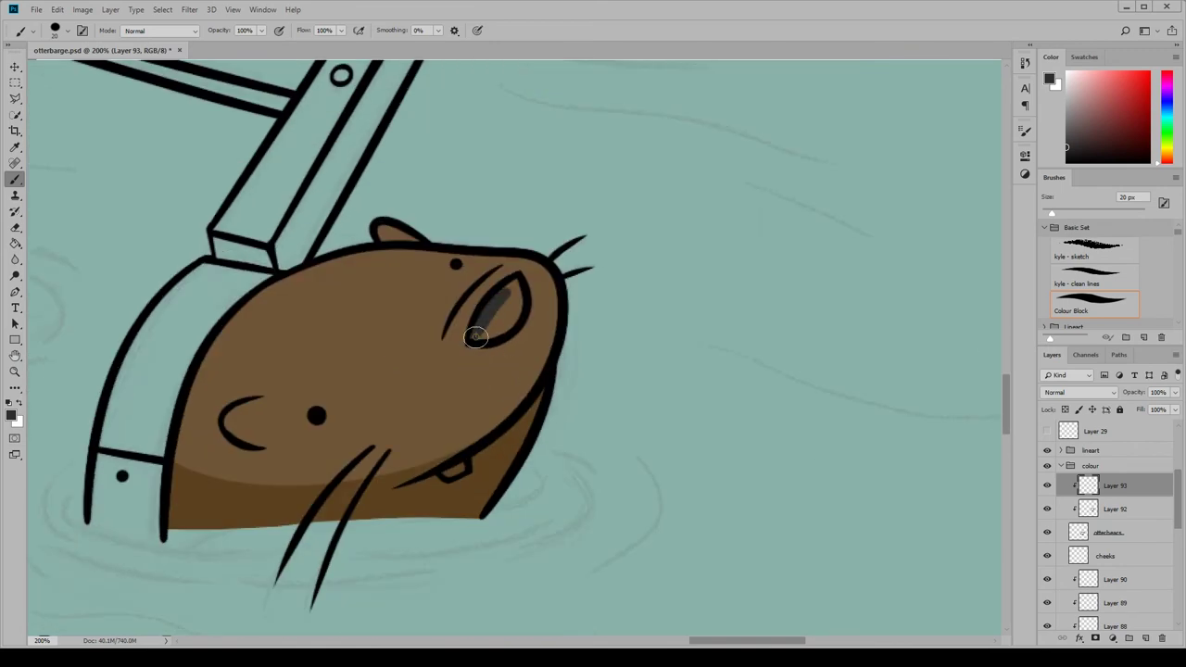
{"action": "left_click_drag", "start_coordinate": [491, 310], "coordinate": [514, 295]}
{"action": "left_click", "coordinate": [11, 416]}
{"action": "left_click", "coordinate": [900, 426]}
{"action": "left_click_drag", "start_coordinate": [447, 475], "coordinate": [463, 465]}
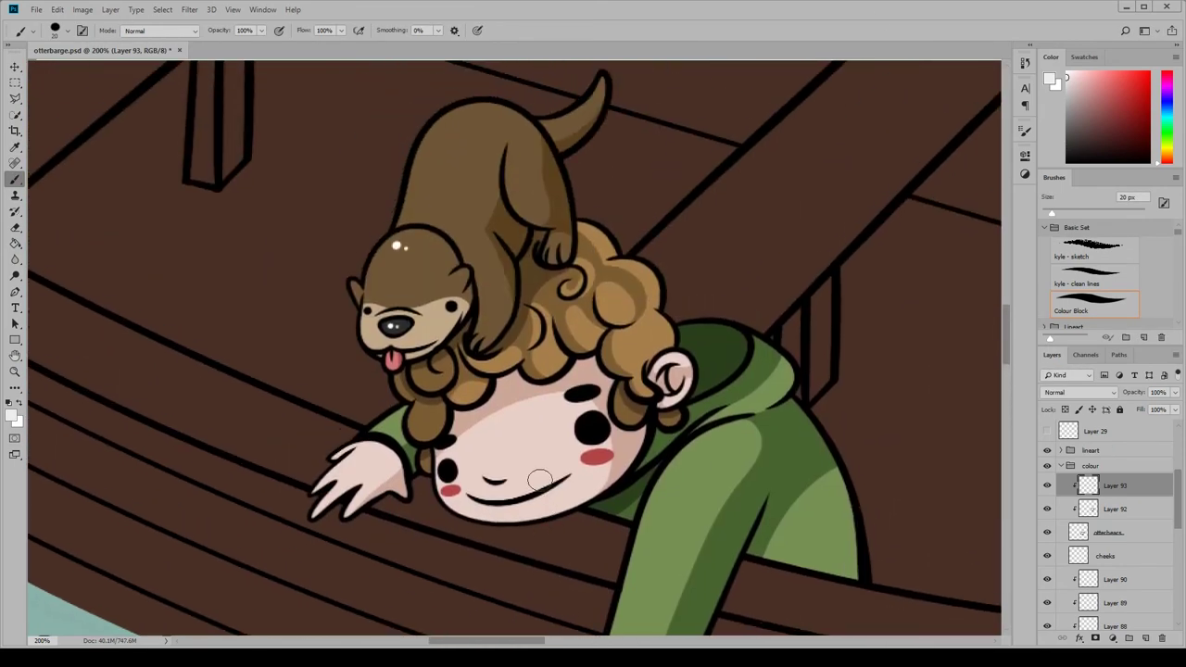
Add a new unclipped layer above the otter layers and name it "rope mechanism"
{"action": "key", "text": "ctrl+shift+alt+n"}
{"action": "left_click", "coordinate": [232, 10]}
{"action": "left_click", "coordinate": [333, 112]}
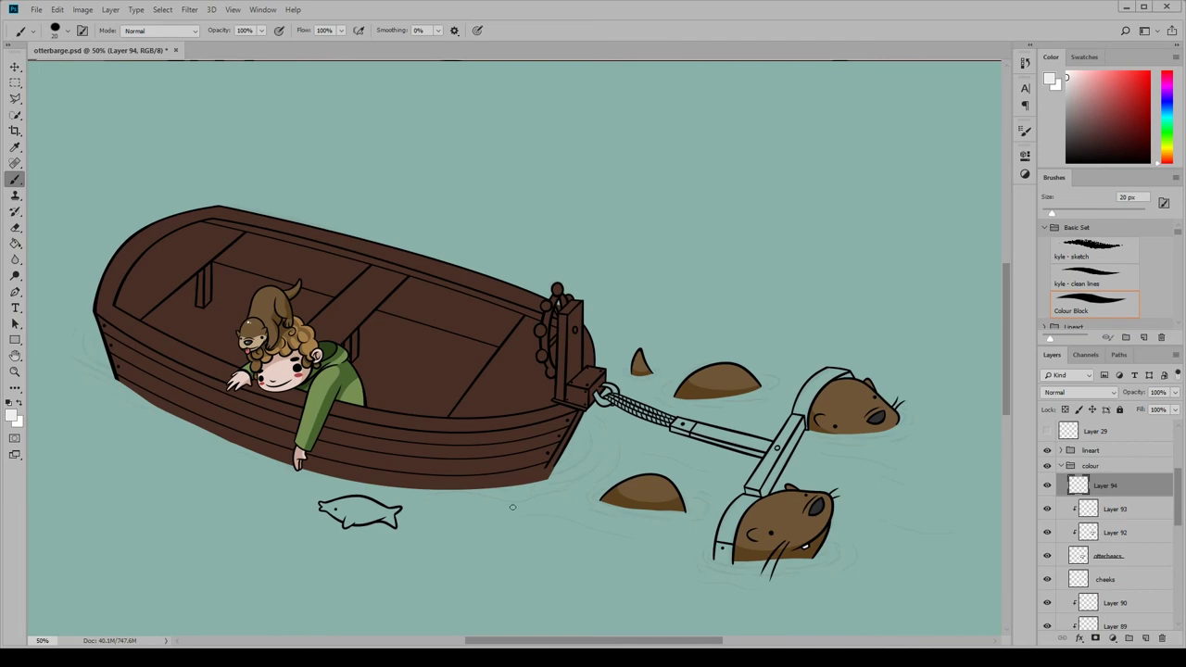
{"action": "double_click", "coordinate": [1116, 485]}
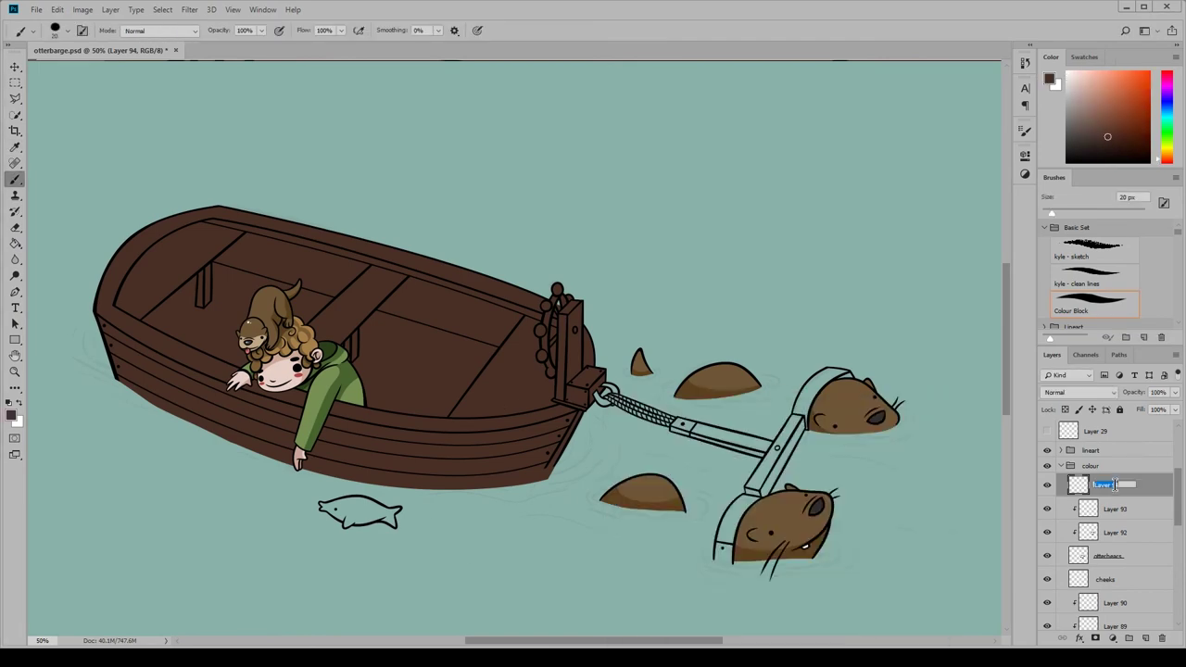
{"action": "type", "text": "rope mechanism"}
{"action": "key", "text": "Return"}
Block in the wooden beam, crossbar and both collars in the boat's dark brown at 48 px, trimming overflow with a 25 px eraser
{"action": "key", "text": "ctrl+plus"}
{"action": "scroll", "coordinate": [991, 378], "scroll_direction": "down", "scroll_amount": 1}
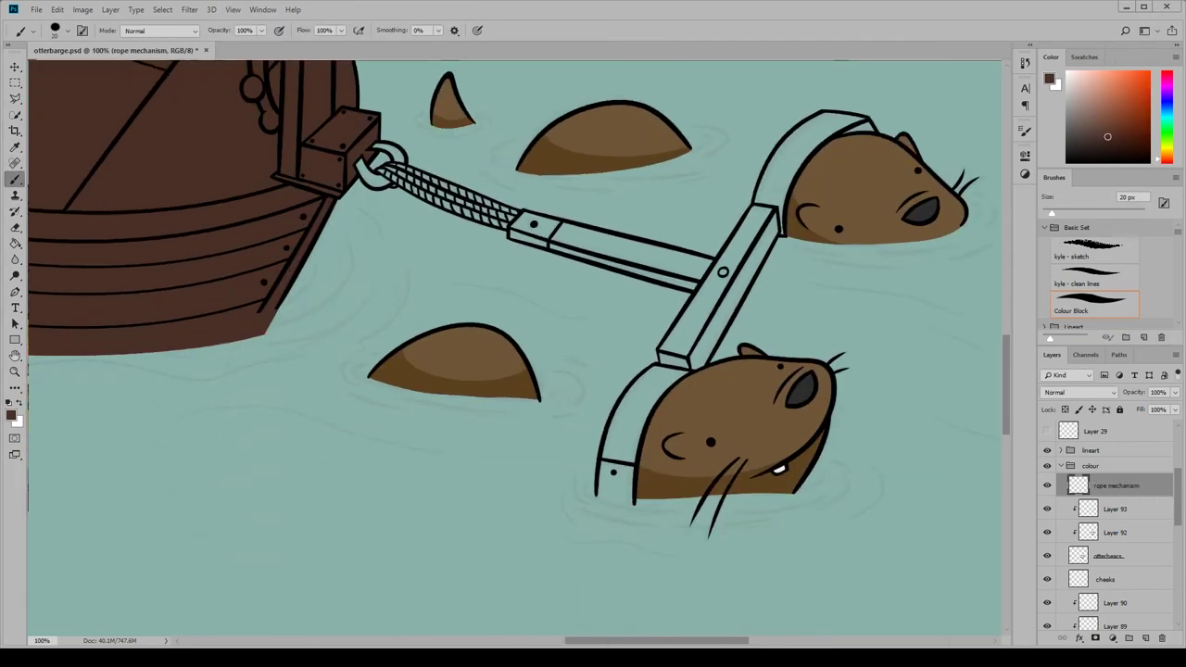
{"action": "mouse_move", "coordinate": [735, 263]}
{"action": "left_mouse_down"}
{"action": "mouse_move", "coordinate": [704, 315]}
{"action": "mouse_move", "coordinate": [816, 139]}
{"action": "mouse_move", "coordinate": [776, 165]}
{"action": "left_mouse_up"}
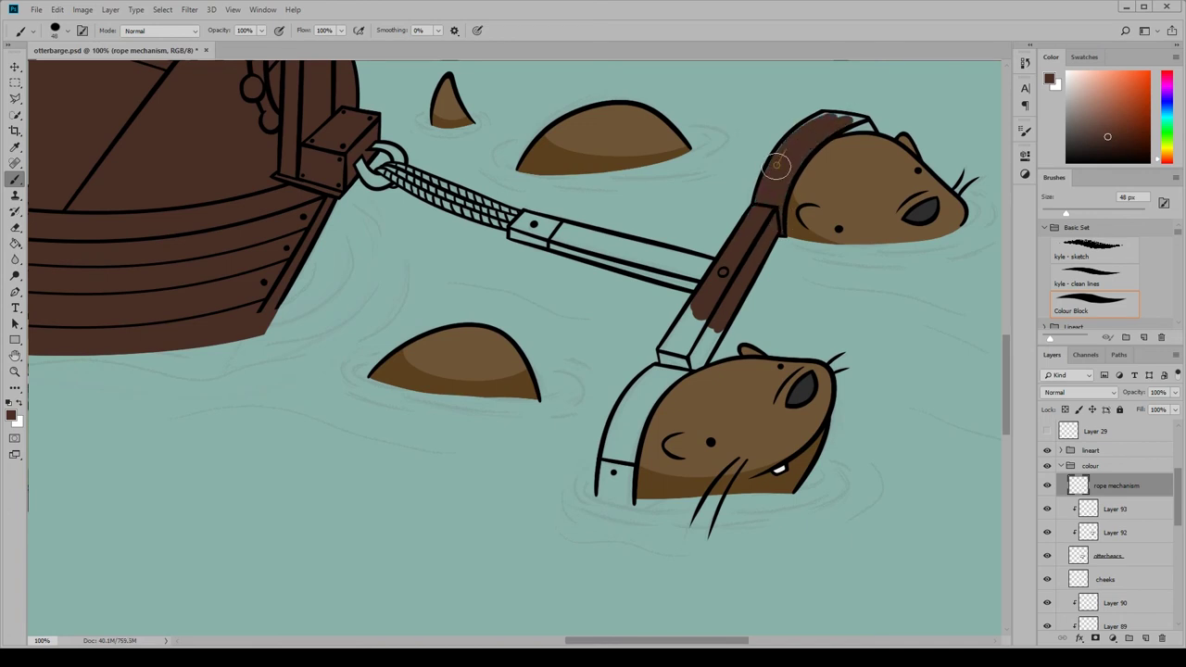
{"action": "mouse_move", "coordinate": [667, 368]}
{"action": "left_mouse_down"}
{"action": "mouse_move", "coordinate": [607, 468]}
{"action": "mouse_move", "coordinate": [723, 304]}
{"action": "left_mouse_up"}
{"action": "mouse_move", "coordinate": [547, 241]}
{"action": "left_mouse_down"}
{"action": "mouse_move", "coordinate": [715, 283]}
{"action": "mouse_move", "coordinate": [533, 226]}
{"action": "left_mouse_up"}
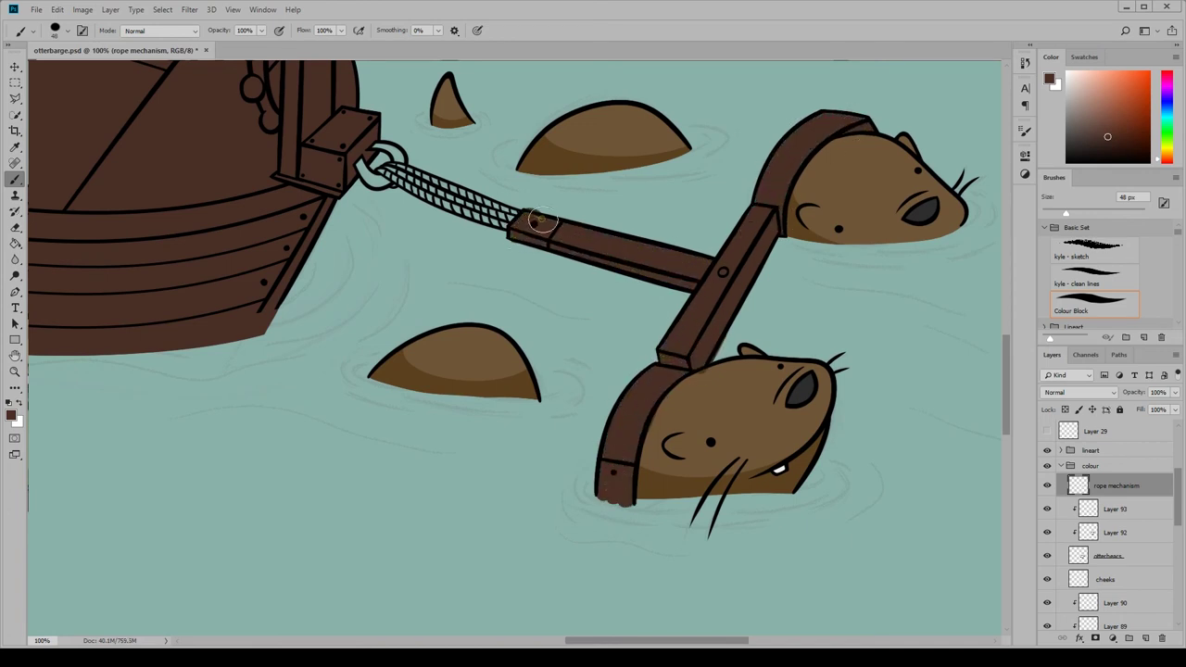
{"action": "key", "text": "e"}
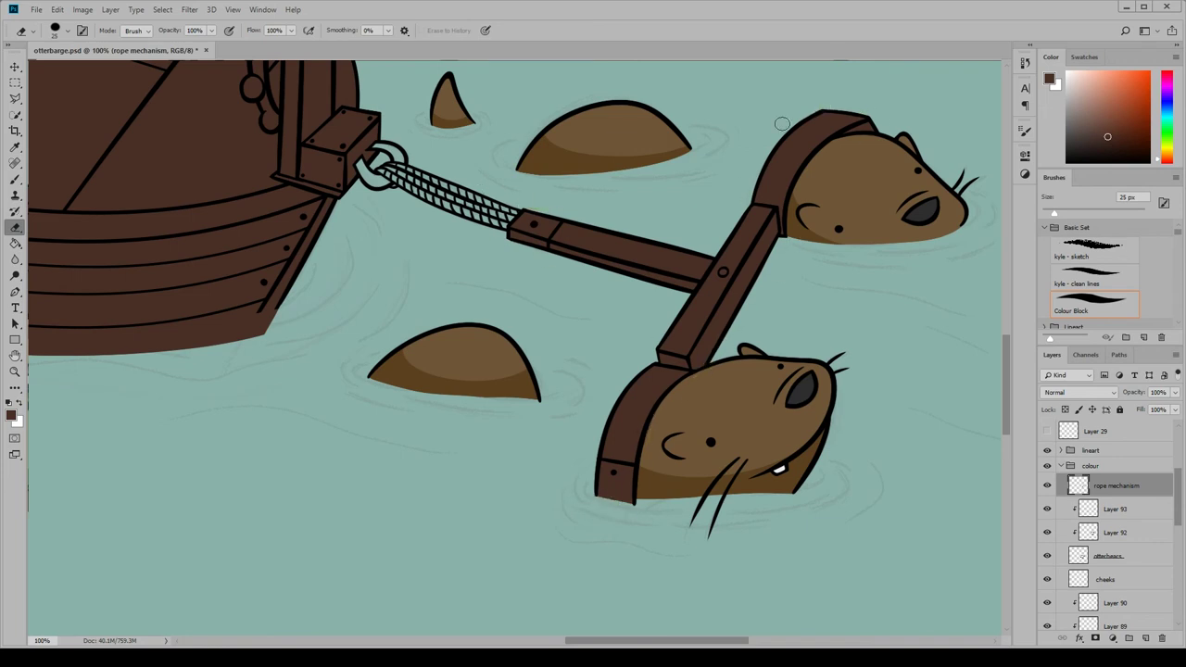
Add a layer clipped to "rope mechanism" and highlight the crossbar's upper face in a lighter brown at 48 px
{"action": "key", "text": "ctrl+shift+alt+n"}
{"action": "right_click", "coordinate": [1115, 485]}
{"action": "left_click", "coordinate": [1027, 362]}
{"action": "left_click", "coordinate": [1049, 78]}
{"action": "left_click", "coordinate": [682, 519]}
{"action": "key", "text": "Return"}
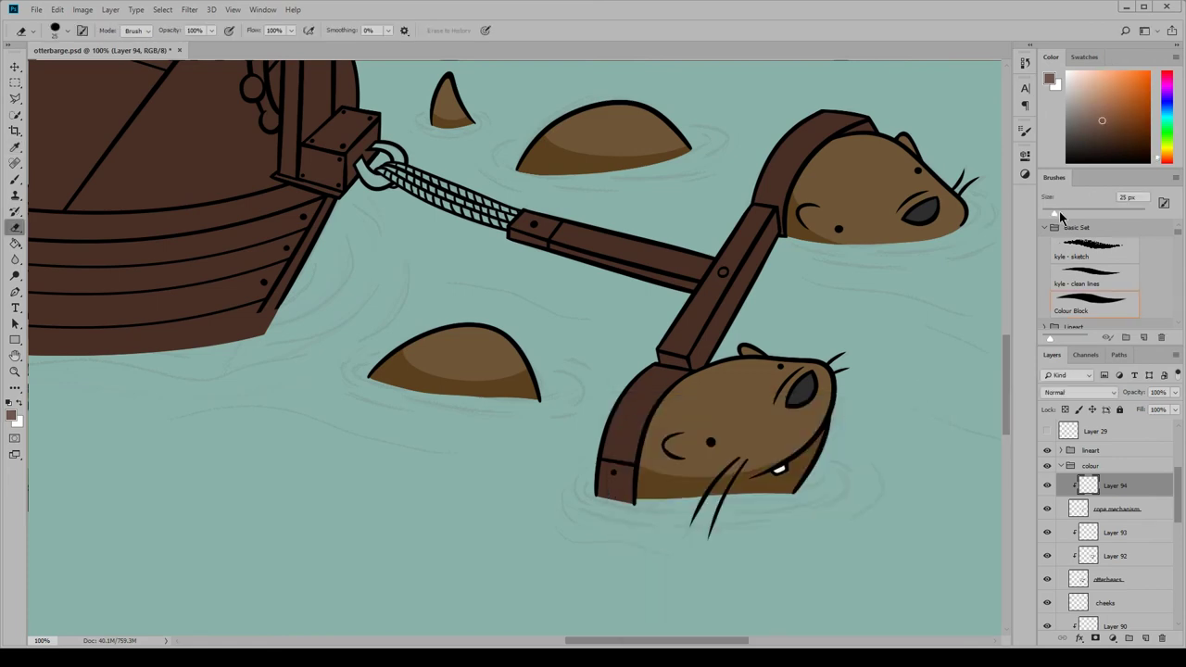
{"action": "key", "text": "b"}
{"action": "mouse_move", "coordinate": [755, 223]}
{"action": "left_mouse_down"}
{"action": "mouse_move", "coordinate": [718, 269]}
{"action": "mouse_move", "coordinate": [769, 199]}
{"action": "mouse_move", "coordinate": [672, 338]}
{"action": "left_mouse_up"}
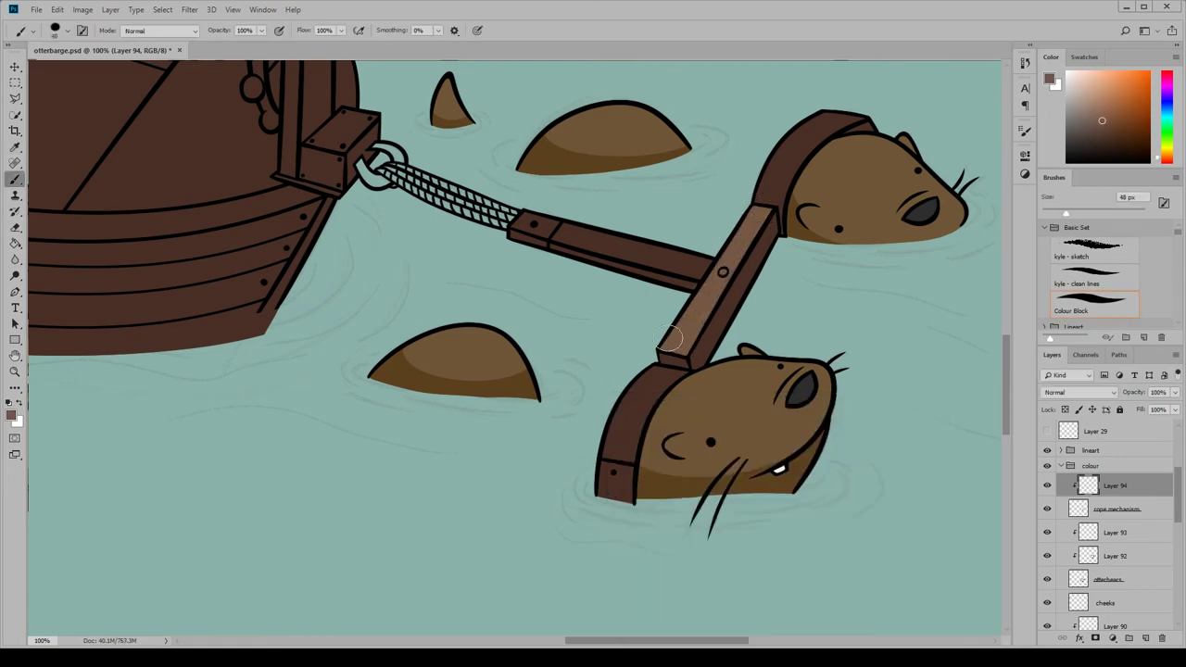
{"action": "key", "text": "e"}
Apply a Hue/Saturation adjustment to the crossbar highlight, raising its saturation and lowering its lightness to -11
{"action": "left_click", "coordinate": [83, 10]}
{"action": "left_click", "coordinate": [269, 112]}
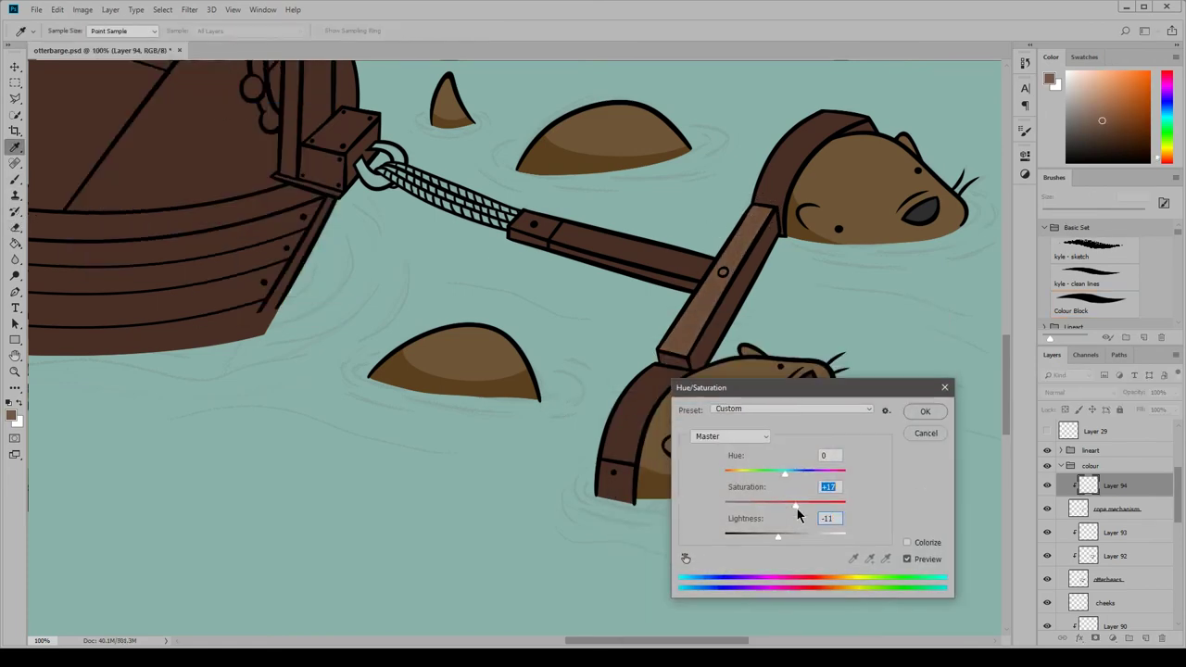
{"action": "left_click_drag", "start_coordinate": [815, 491], "coordinate": [834, 491]}
{"action": "left_click", "coordinate": [924, 410]}
Highlight the beam and both collars in the adjusted brown at 48 px, clearing the crossbar's bolt with an 11 px eraser
{"action": "key", "text": "b"}
{"action": "mouse_move", "coordinate": [663, 267]}
{"action": "left_mouse_down"}
{"action": "mouse_move", "coordinate": [561, 234]}
{"action": "mouse_move", "coordinate": [708, 270]}
{"action": "mouse_move", "coordinate": [577, 238]}
{"action": "left_mouse_up"}
{"action": "left_click_drag", "start_coordinate": [838, 109], "coordinate": [763, 176]}
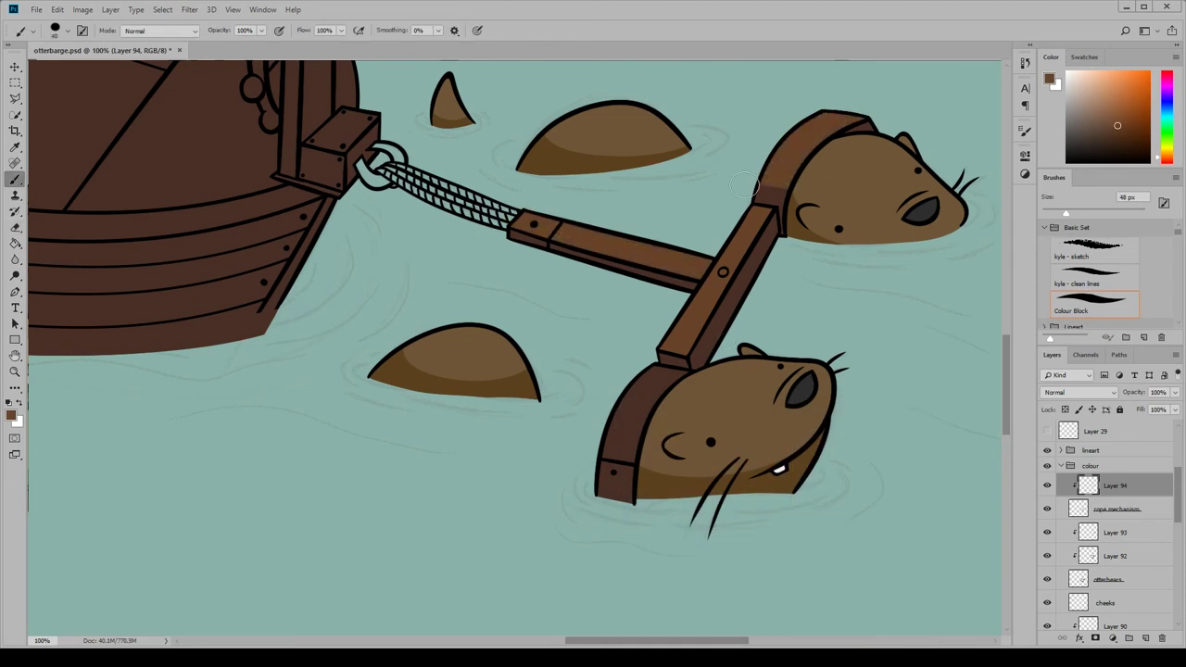
{"action": "left_click_drag", "start_coordinate": [606, 428], "coordinate": [614, 447]}
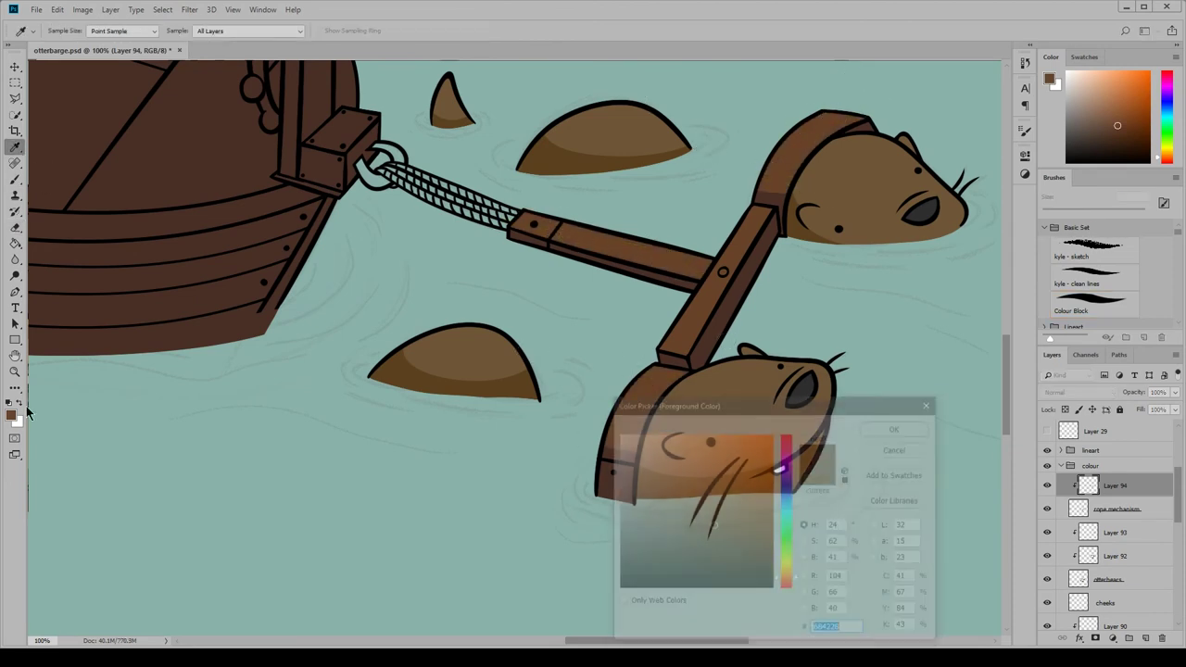
{"action": "key", "text": "e"}
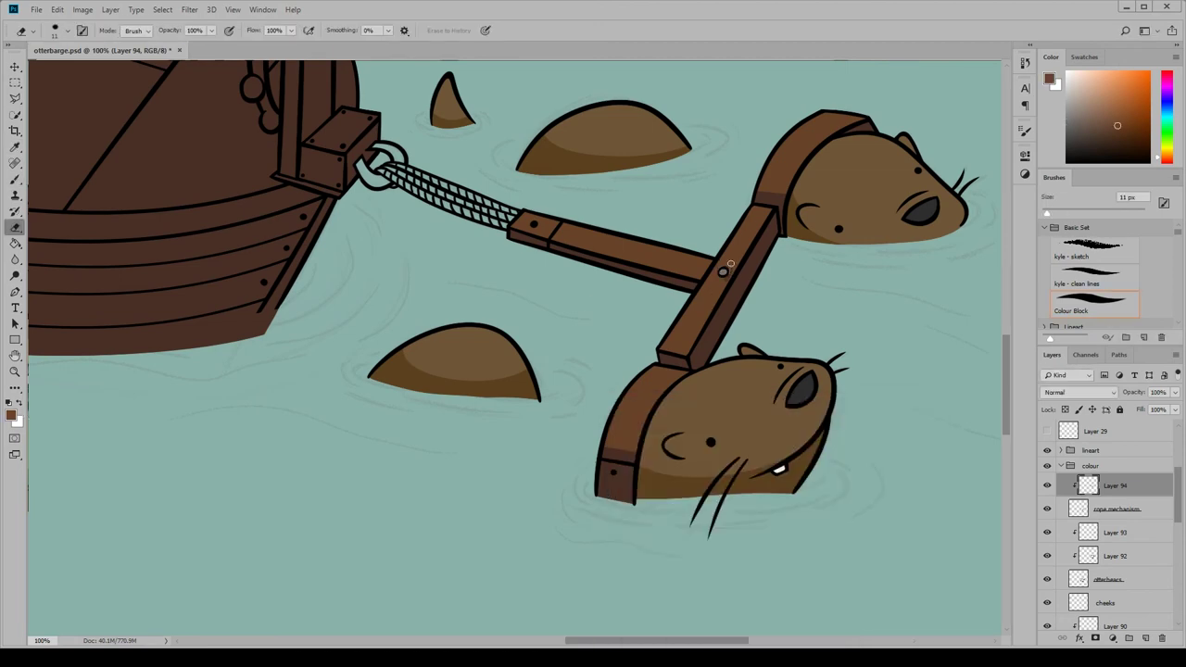
{"action": "key", "text": "b"}
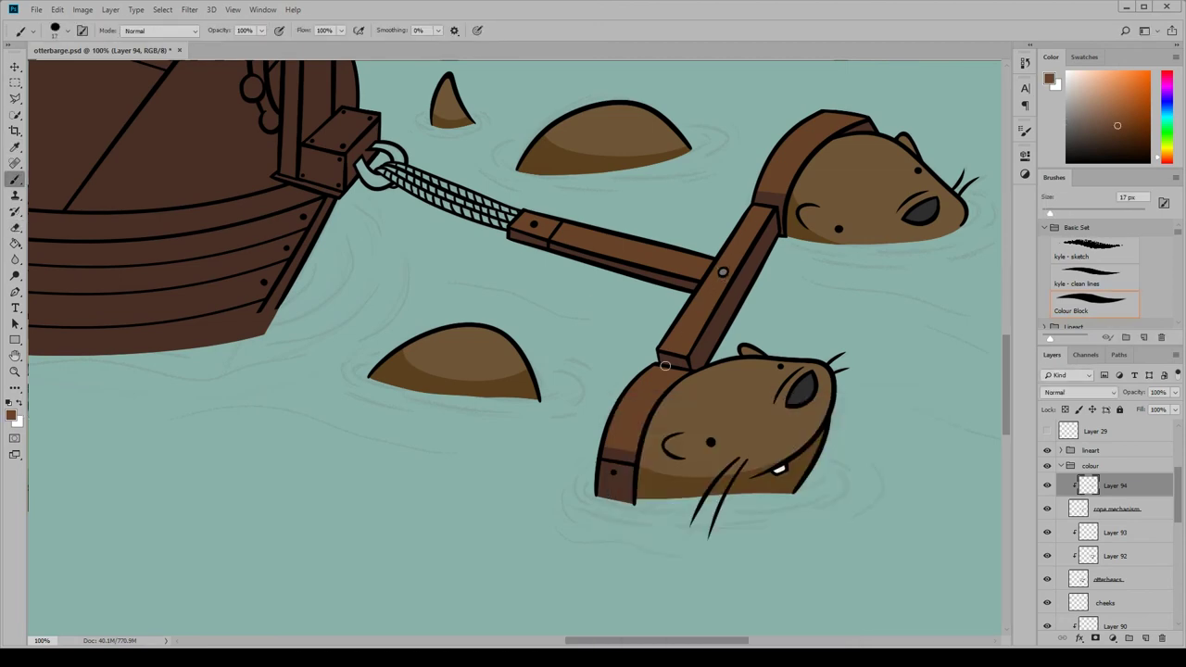
Add a clipped layer above the harness shading, highlight both collars' outer edges in lighter brown at 35 px, and adjust the layer's opacity
{"action": "key", "text": "ctrl+shift+alt+n"}
{"action": "left_click", "coordinate": [655, 368], "text": "alt"}
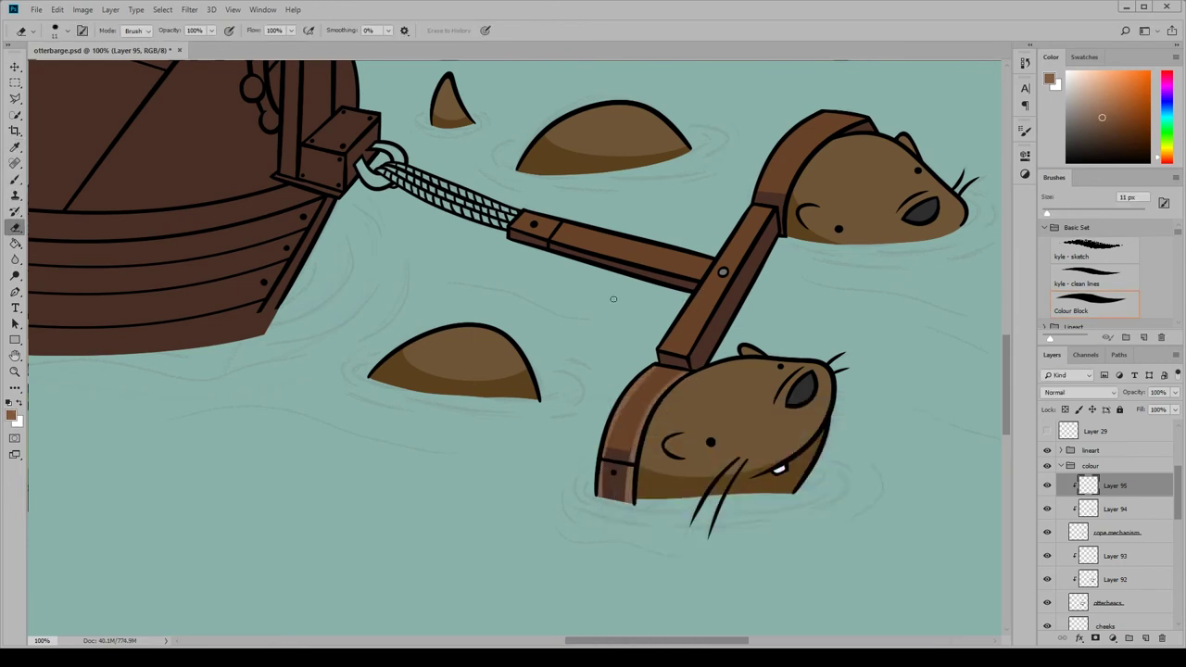
{"action": "key", "text": "e"}
{"action": "key", "text": "b"}
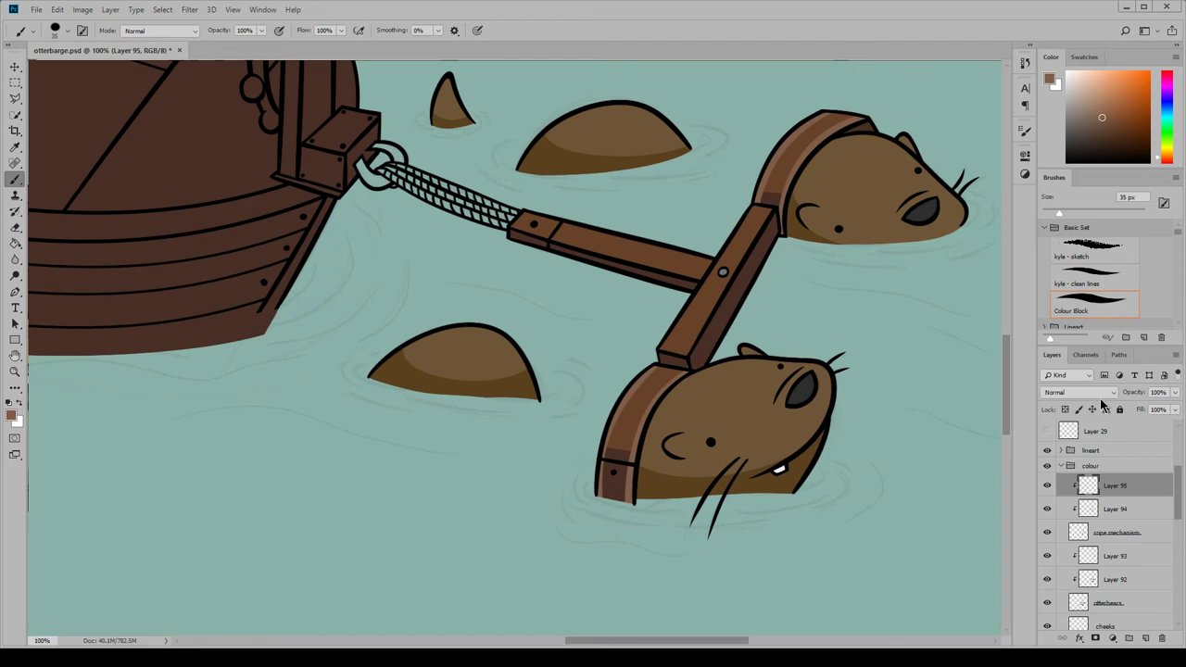
{"action": "scroll", "coordinate": [1084, 392], "scroll_direction": "down", "scroll_amount": 8}
{"action": "left_click_drag", "start_coordinate": [1175, 392], "coordinate": [1146, 407]}
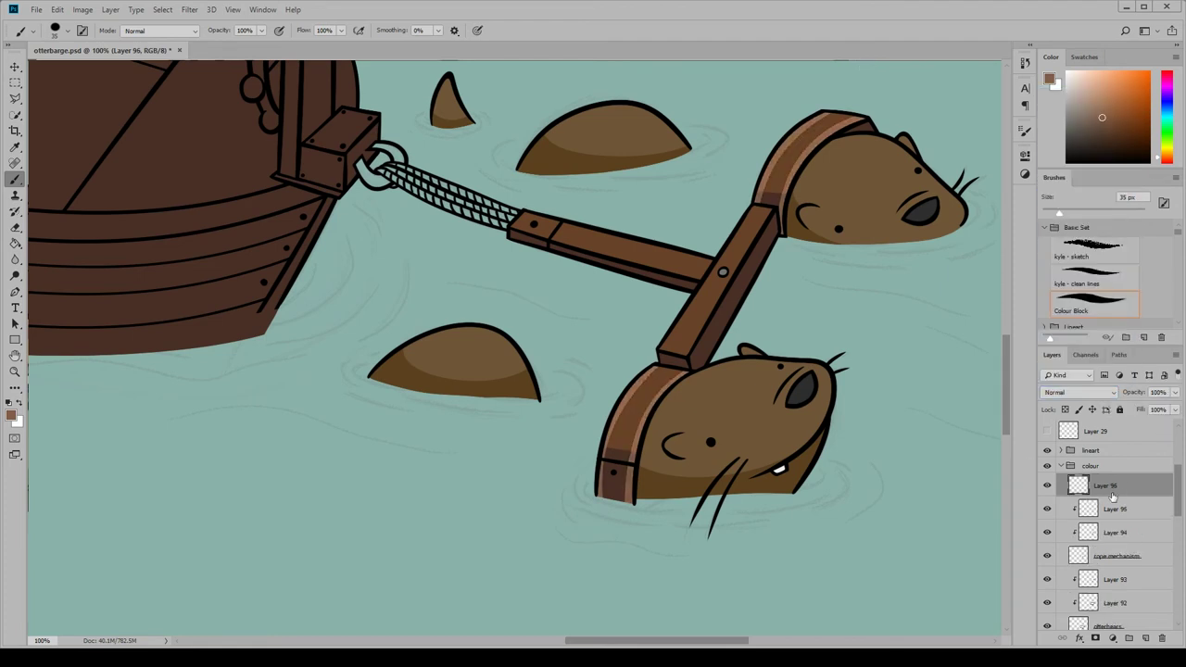
Create a layer named "rope" and block in the tow rope in greyish brown at 50 px, trimming overflow with a 24 px eraser
{"action": "key", "text": "ctrl+shift+n"}
{"action": "type", "text": "rope"}
{"action": "key", "text": "Return"}
{"action": "left_click", "coordinate": [13, 419]}
{"action": "key", "text": "Return"}
{"action": "key", "text": "bracketright"}
{"action": "key", "text": "bracketright"}
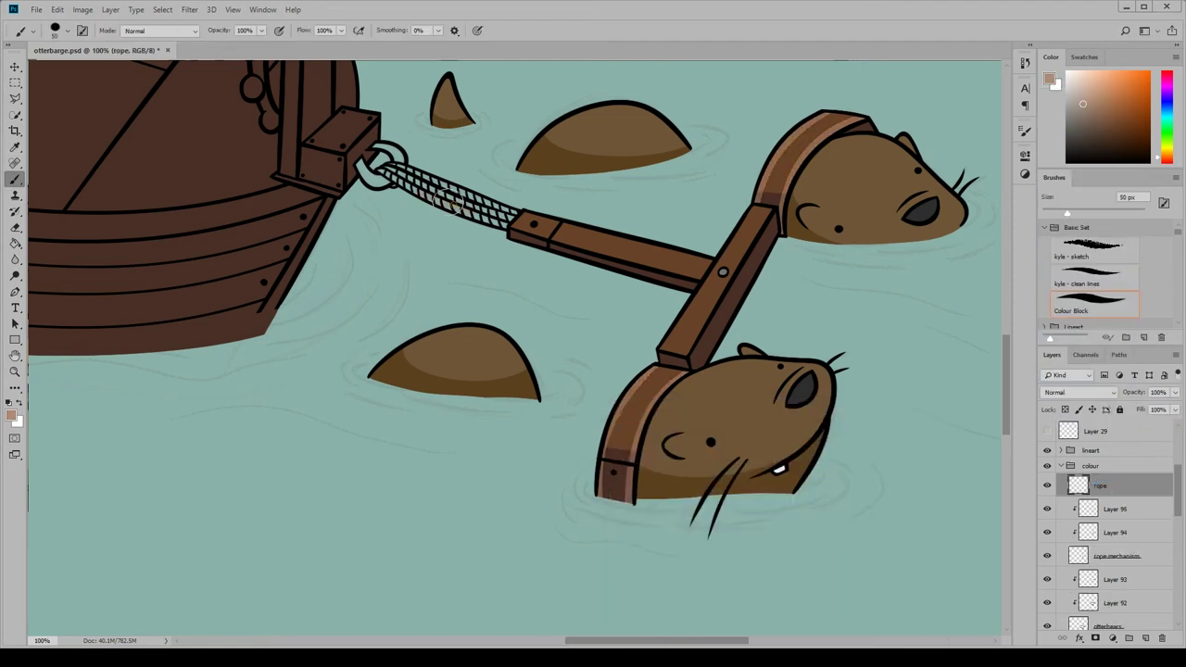
{"action": "mouse_move", "coordinate": [408, 178]}
{"action": "left_mouse_down"}
{"action": "mouse_move", "coordinate": [481, 221]}
{"action": "mouse_move", "coordinate": [422, 185]}
{"action": "left_mouse_up"}
{"action": "key", "text": "e"}
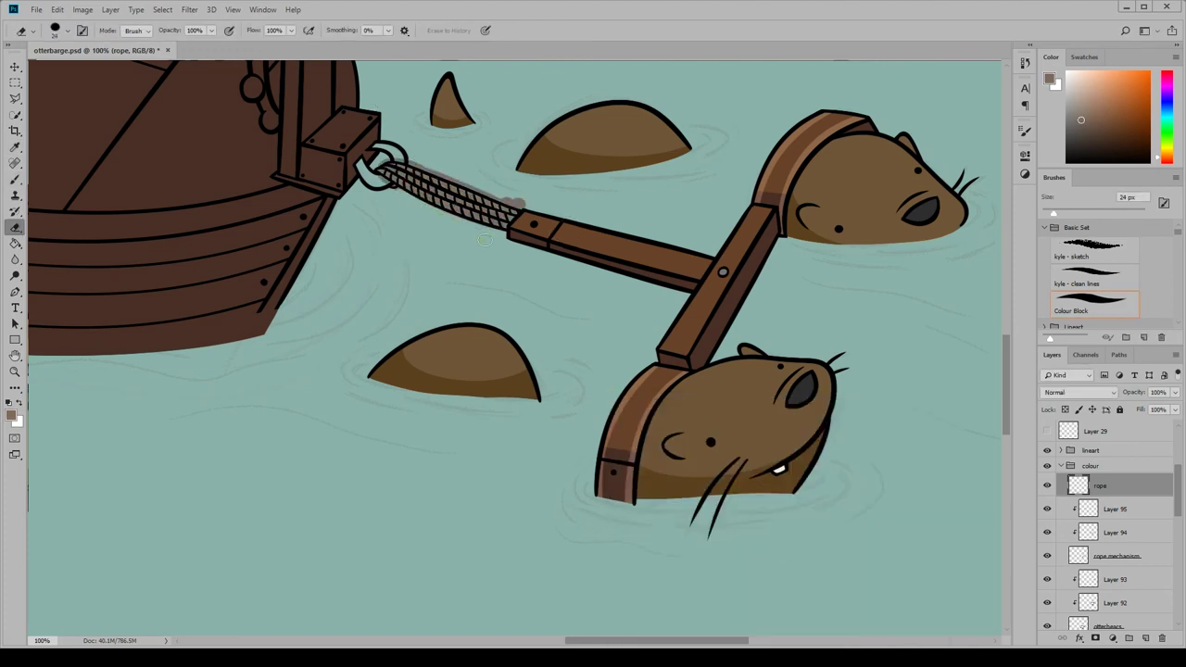
{"action": "key", "text": "b"}
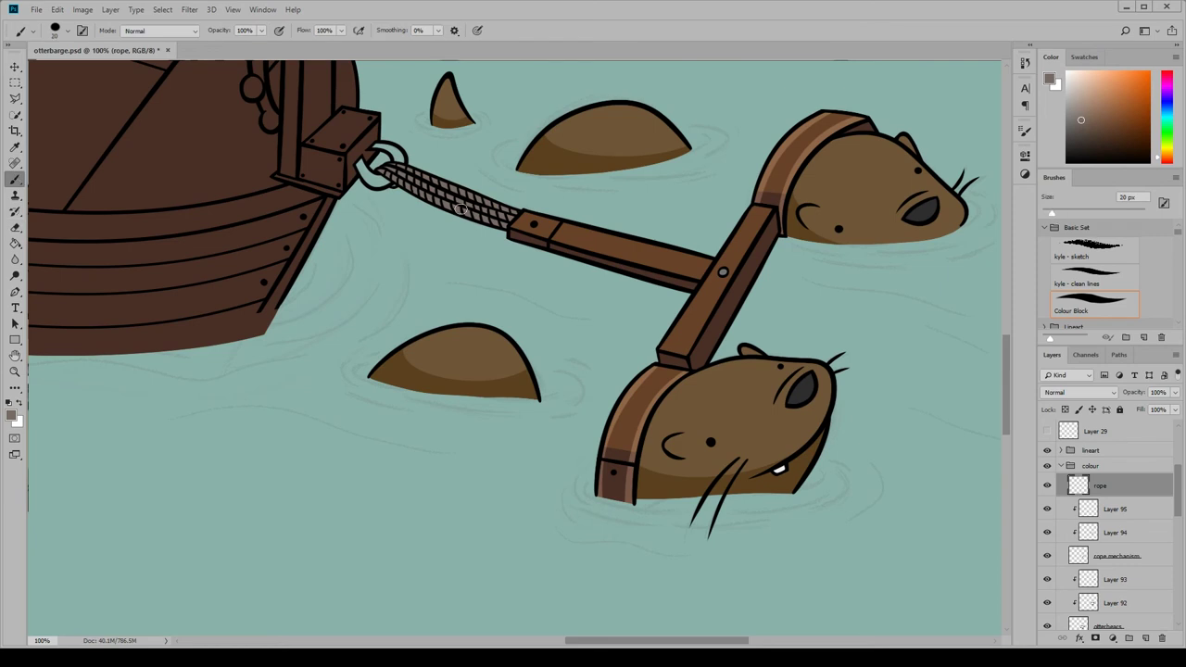
Add a layer clipped to "rope" and paint lighter pinkish-brown highlights on the rope strands at 19 px
{"action": "left_click", "coordinate": [1162, 639]}
{"action": "right_click", "coordinate": [1107, 485]}
{"action": "left_click", "coordinate": [1042, 375]}
{"action": "left_click", "coordinate": [13, 414]}
{"action": "left_click", "coordinate": [380, 170]}
{"action": "key", "text": "Return"}
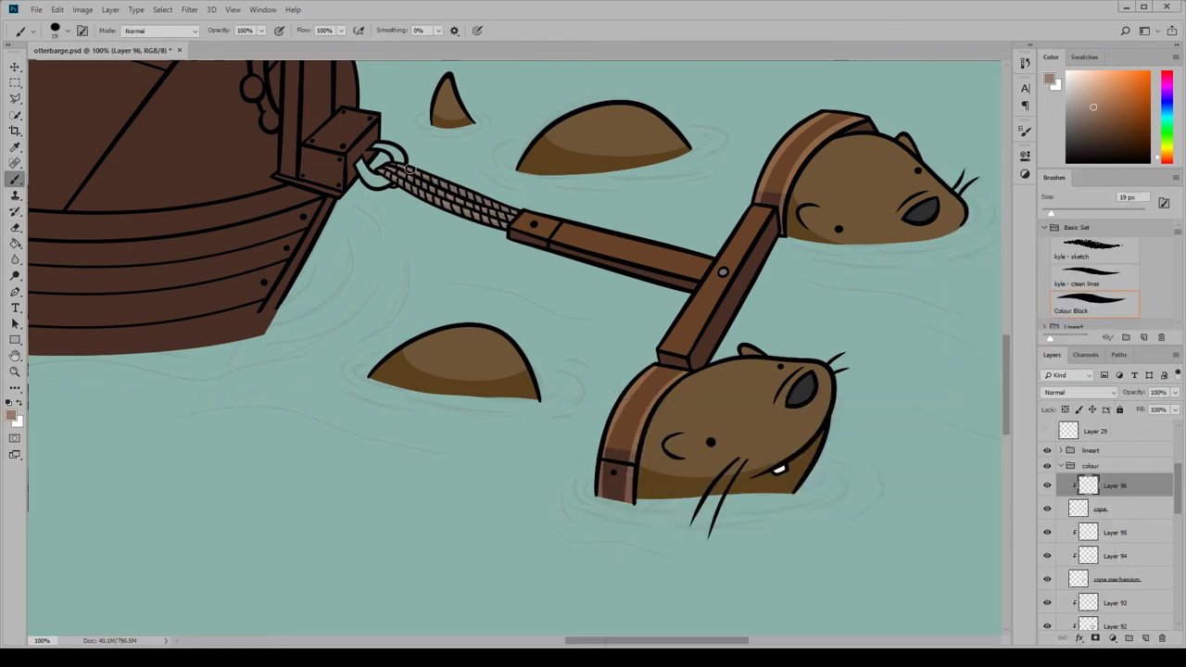
Set the rope highlight layer to Screen blending and lower its opacity to 53%
{"action": "left_click", "coordinate": [1079, 392]}
{"action": "left_click", "coordinate": [1066, 183]}
{"action": "left_click_drag", "start_coordinate": [1175, 392], "coordinate": [1142, 420]}
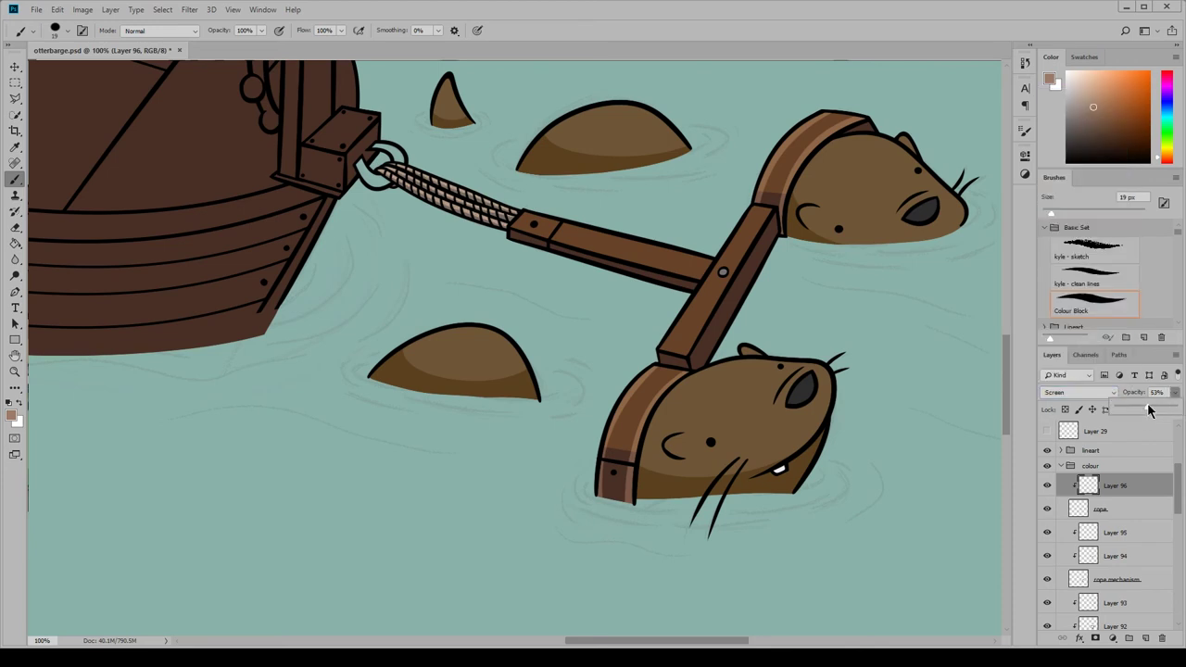
Create a layer named "hook" and block in the metal hook joining boat and rope in mid grey at 27 px
{"action": "key", "text": "ctrl+shift+alt+n"}
{"action": "double_click", "coordinate": [1109, 484]}
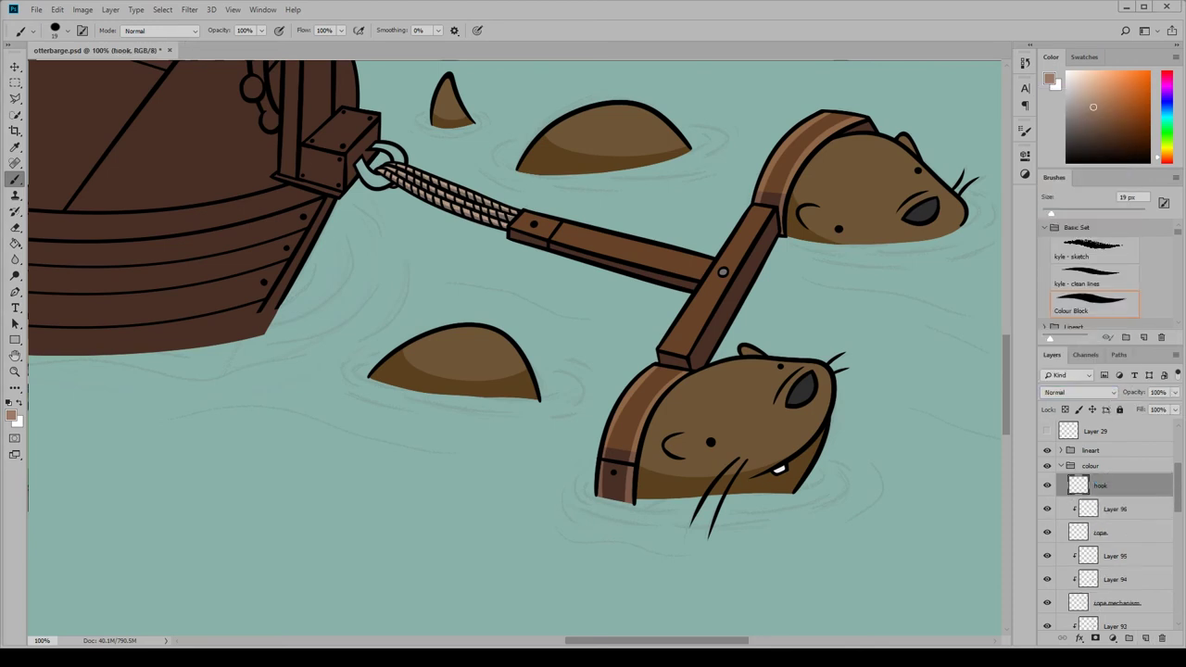
{"action": "key", "text": "bracketright"}
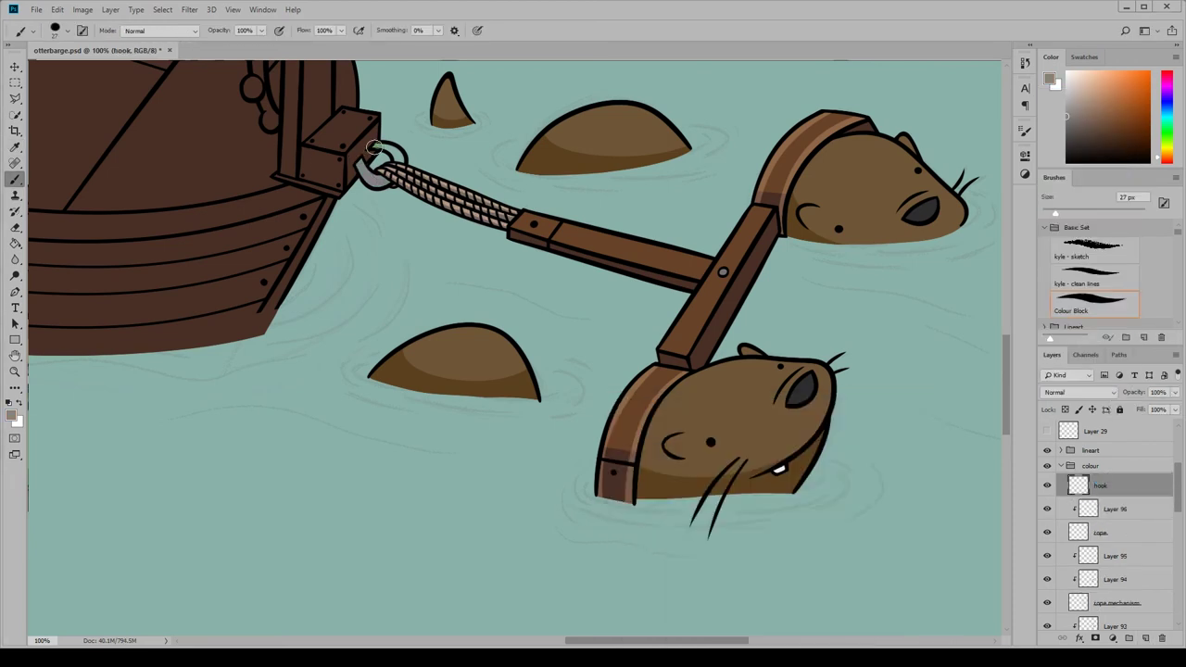
Add a layer clipped to "hook" and highlight the hook in a lighter grey at 27 px
{"action": "key", "text": "ctrl+alt+shift+n"}
{"action": "key", "text": "ctrl+alt+g"}
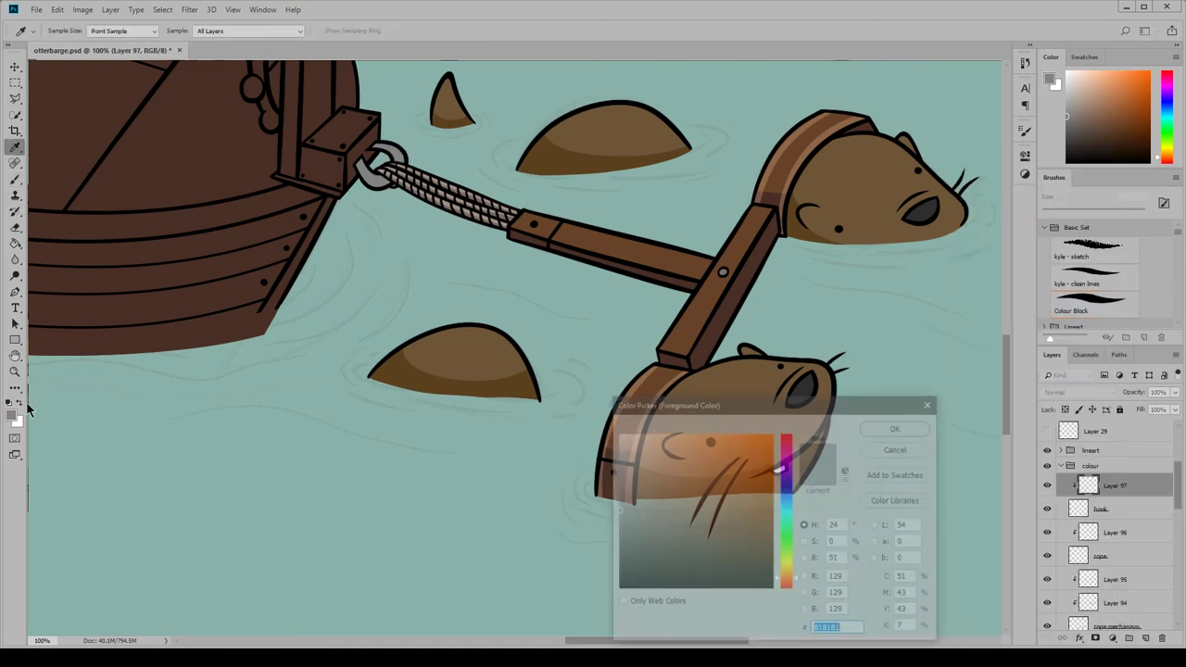
{"action": "left_click", "coordinate": [881, 390], "text": "alt"}
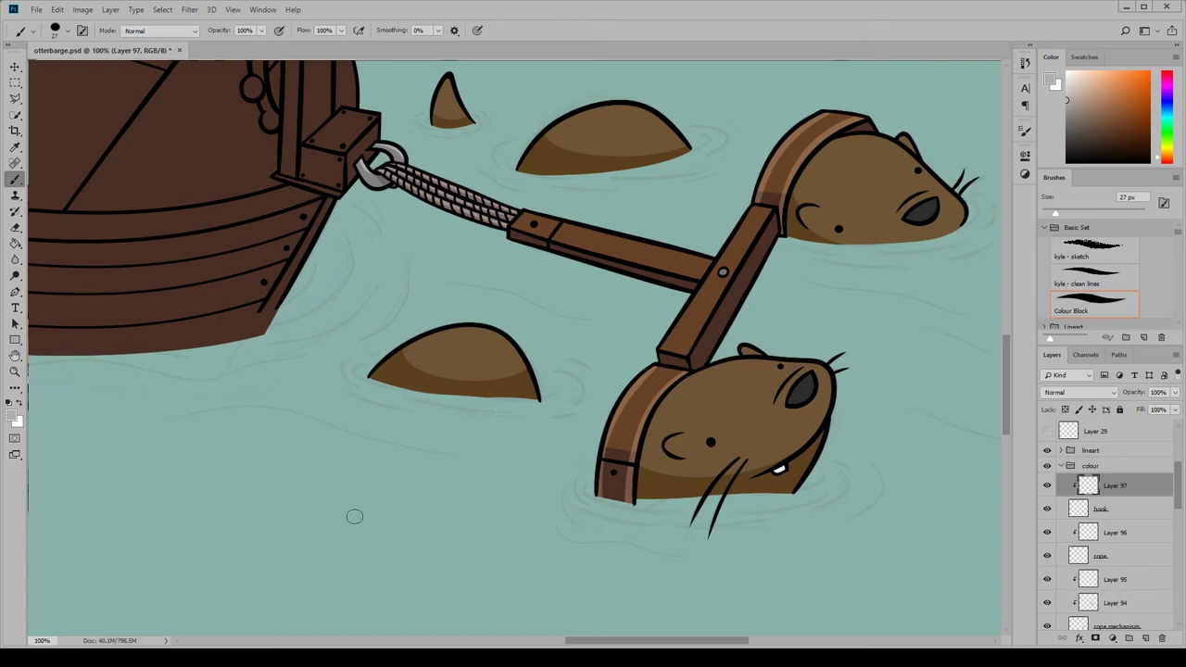
Add a layer clipped to "boat" and paint the near rail beside the girl in lighter brown at 82 px
{"action": "left_click", "coordinate": [11, 415]}
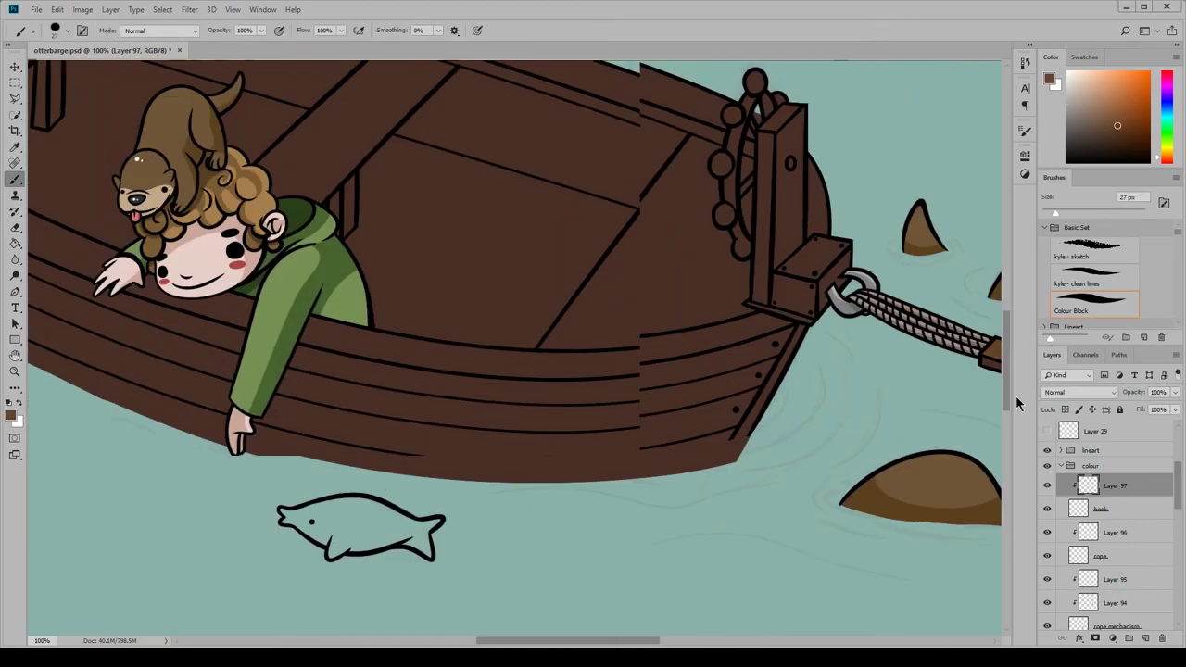
{"action": "left_click", "coordinate": [1110, 580]}
{"action": "key", "text": "ctrl+alt+shift+n"}
{"action": "key", "text": "ctrl+alt+g"}
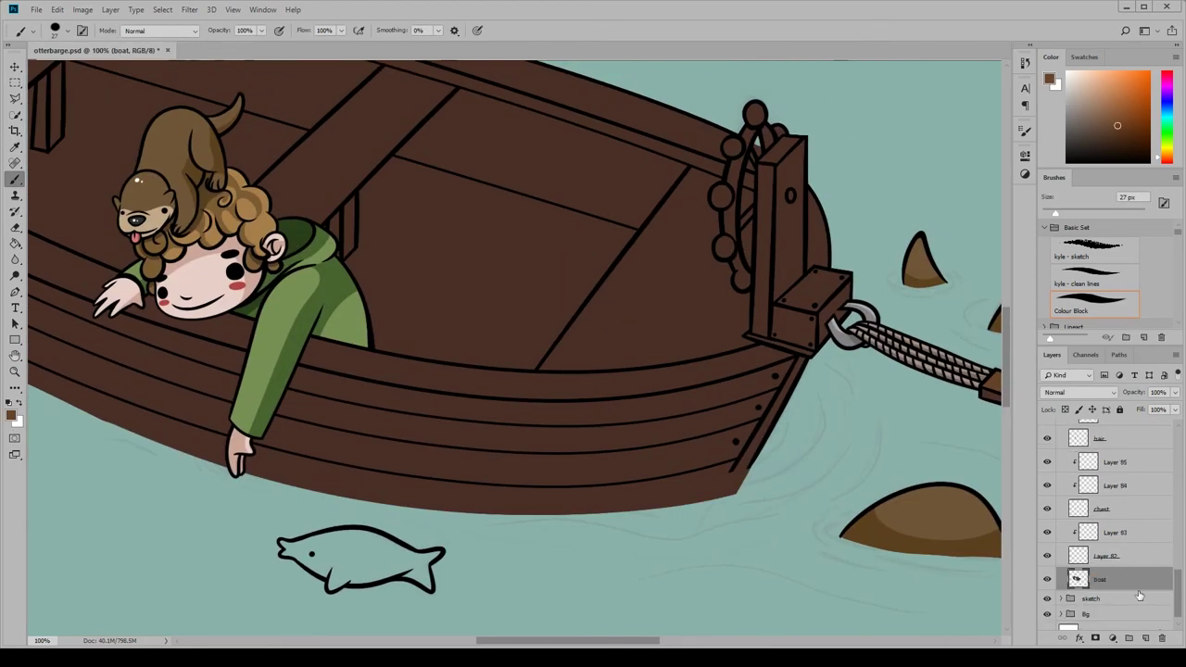
{"action": "scroll", "coordinate": [887, 396], "scroll_direction": "up", "scroll_amount": 1}
{"action": "mouse_move", "coordinate": [320, 394]}
{"action": "left_mouse_down"}
{"action": "mouse_move", "coordinate": [508, 415]}
{"action": "mouse_move", "coordinate": [433, 415]}
{"action": "mouse_move", "coordinate": [648, 415]}
{"action": "mouse_move", "coordinate": [609, 424]}
{"action": "left_mouse_up"}
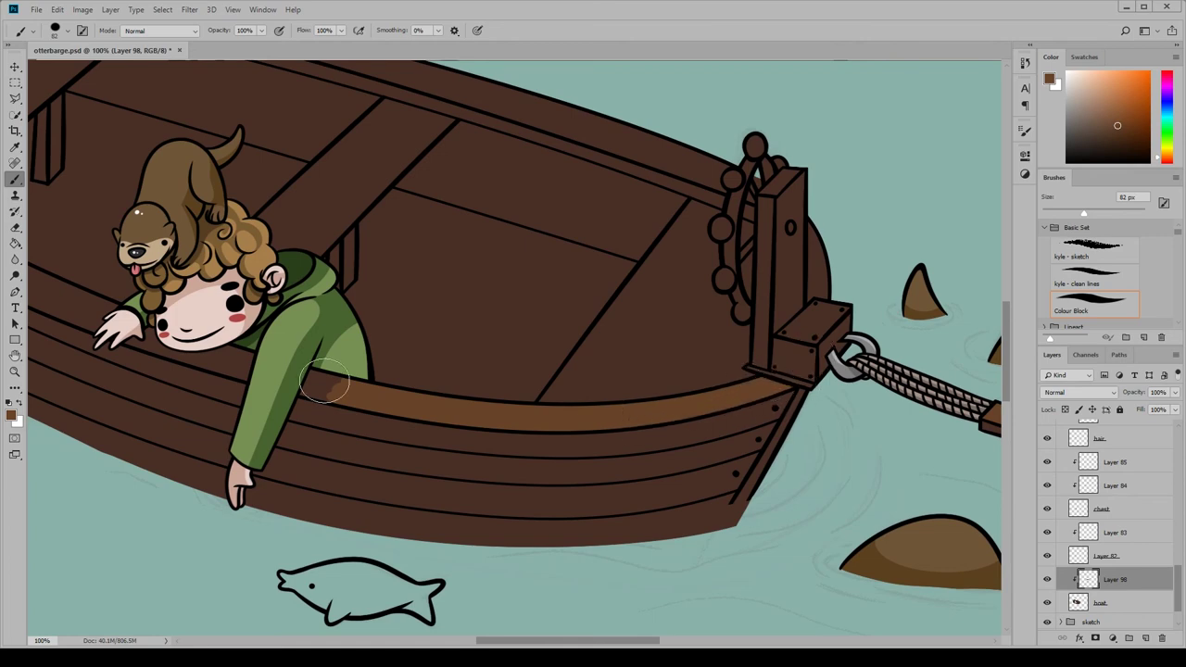
{"action": "left_click_drag", "start_coordinate": [324, 380], "coordinate": [159, 347]}
Extend the lighter brown along the rest of the near rail, trimming overflow with a 24 px eraser
{"action": "key", "text": "ctrl+plus"}
{"action": "scroll", "coordinate": [544, 363], "scroll_direction": "right", "scroll_amount": 5}
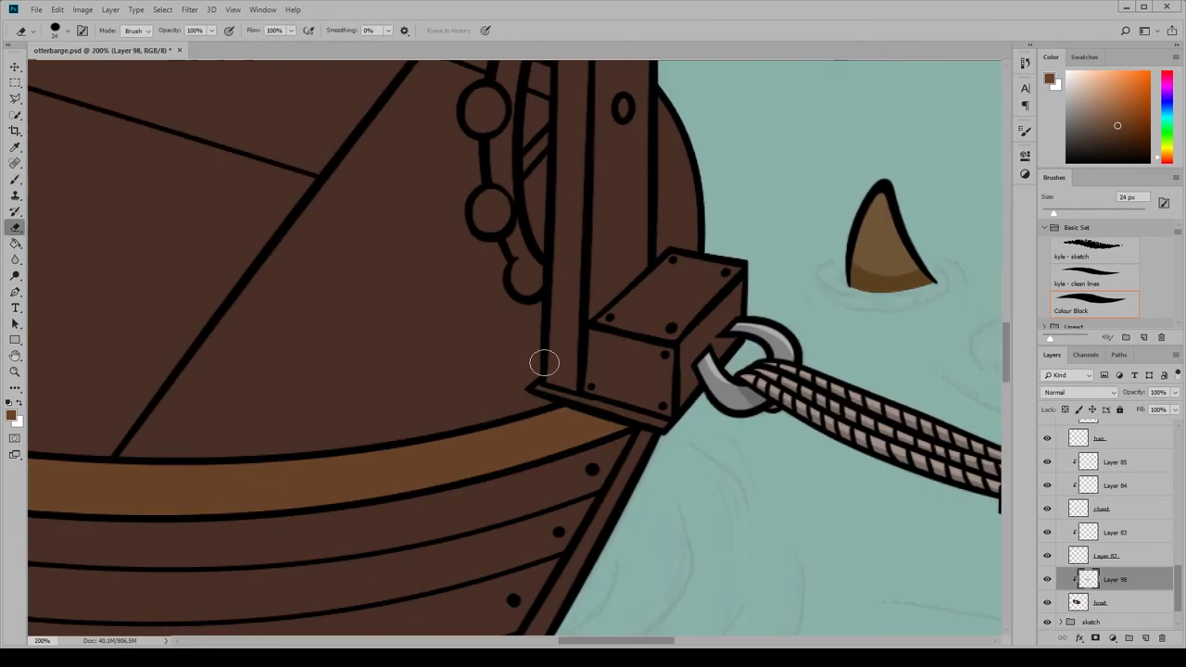
{"action": "scroll", "coordinate": [544, 363], "scroll_direction": "left", "scroll_amount": 15}
{"action": "scroll", "coordinate": [672, 433], "scroll_direction": "up", "scroll_amount": 2}
{"action": "mouse_move", "coordinate": [468, 369]}
{"action": "left_mouse_down"}
{"action": "mouse_move", "coordinate": [672, 433]}
{"action": "mouse_move", "coordinate": [392, 318]}
{"action": "mouse_move", "coordinate": [379, 344]}
{"action": "mouse_move", "coordinate": [445, 305]}
{"action": "left_mouse_up"}
{"action": "key", "text": "e"}
{"action": "scroll", "coordinate": [185, 392], "scroll_direction": "up", "scroll_amount": 4}
{"action": "key", "text": "b"}
Paint the boat's far rail in the lighter brown at 54 px, finishing around the wheel at 23 px
{"action": "mouse_move", "coordinate": [186, 392]}
{"action": "left_mouse_down"}
{"action": "mouse_move", "coordinate": [154, 392]}
{"action": "mouse_move", "coordinate": [111, 244]}
{"action": "mouse_move", "coordinate": [269, 92]}
{"action": "left_mouse_up"}
{"action": "scroll", "coordinate": [1010, 326], "scroll_direction": "up", "scroll_amount": 5}
{"action": "left_click_drag", "start_coordinate": [463, 217], "coordinate": [926, 298]}
{"action": "scroll", "coordinate": [484, 642], "scroll_direction": "right", "scroll_amount": 5}
{"action": "mouse_move", "coordinate": [306, 324]}
{"action": "left_mouse_down"}
{"action": "mouse_move", "coordinate": [445, 344]}
{"action": "mouse_move", "coordinate": [853, 458]}
{"action": "left_mouse_up"}
{"action": "scroll", "coordinate": [989, 307], "scroll_direction": "down", "scroll_amount": 2}
{"action": "scroll", "coordinate": [989, 308], "scroll_direction": "right", "scroll_amount": 3}
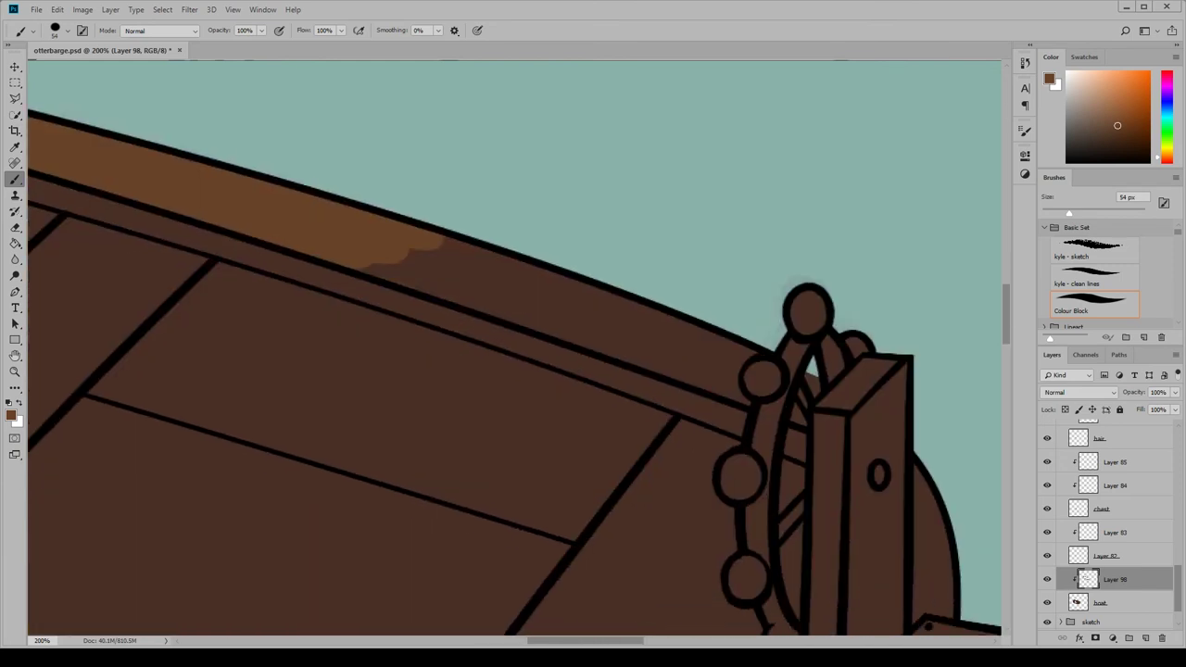
{"action": "mouse_move", "coordinate": [370, 252]}
{"action": "left_mouse_down"}
{"action": "mouse_move", "coordinate": [523, 283]}
{"action": "mouse_move", "coordinate": [503, 303]}
{"action": "mouse_move", "coordinate": [701, 329]}
{"action": "mouse_move", "coordinate": [748, 348]}
{"action": "mouse_move", "coordinate": [744, 397]}
{"action": "left_mouse_up"}
{"action": "key", "text": "bracketleft"}
{"action": "key", "text": "bracketleft"}
{"action": "key", "text": "bracketleft"}
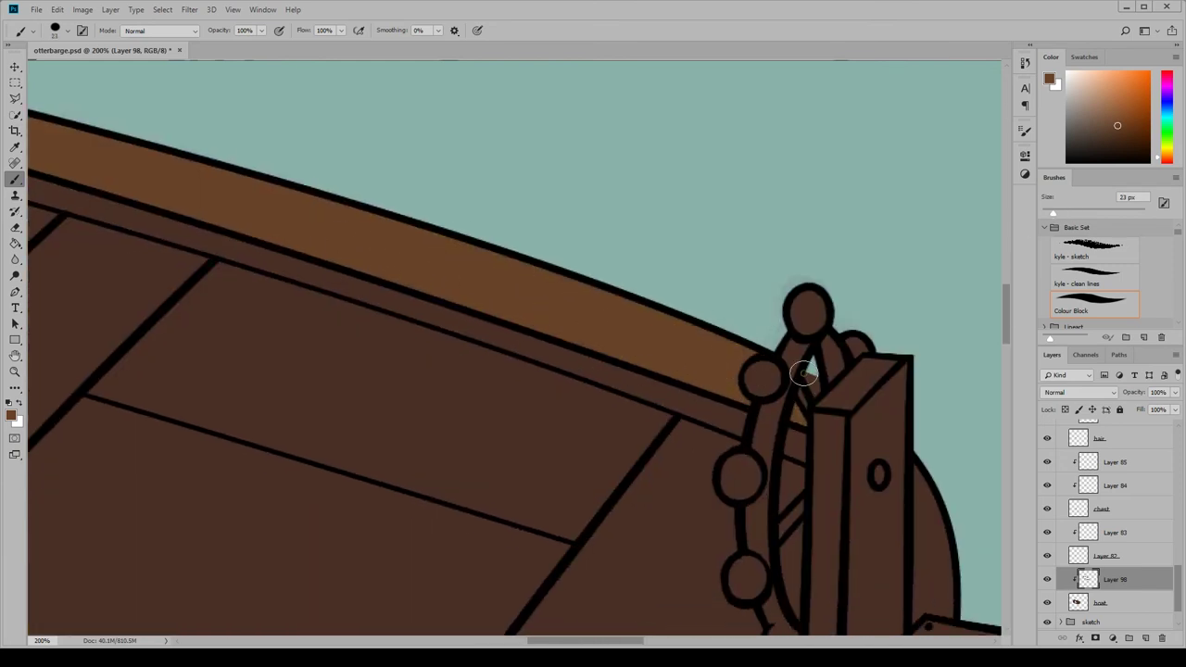
Add another layer clipped to the boat and paint the bench plank behind the girl in lighter brown at 52 px
{"action": "scroll", "coordinate": [909, 306], "scroll_direction": "down", "scroll_amount": 2}
{"action": "scroll", "coordinate": [878, 303], "scroll_direction": "left", "scroll_amount": 3}
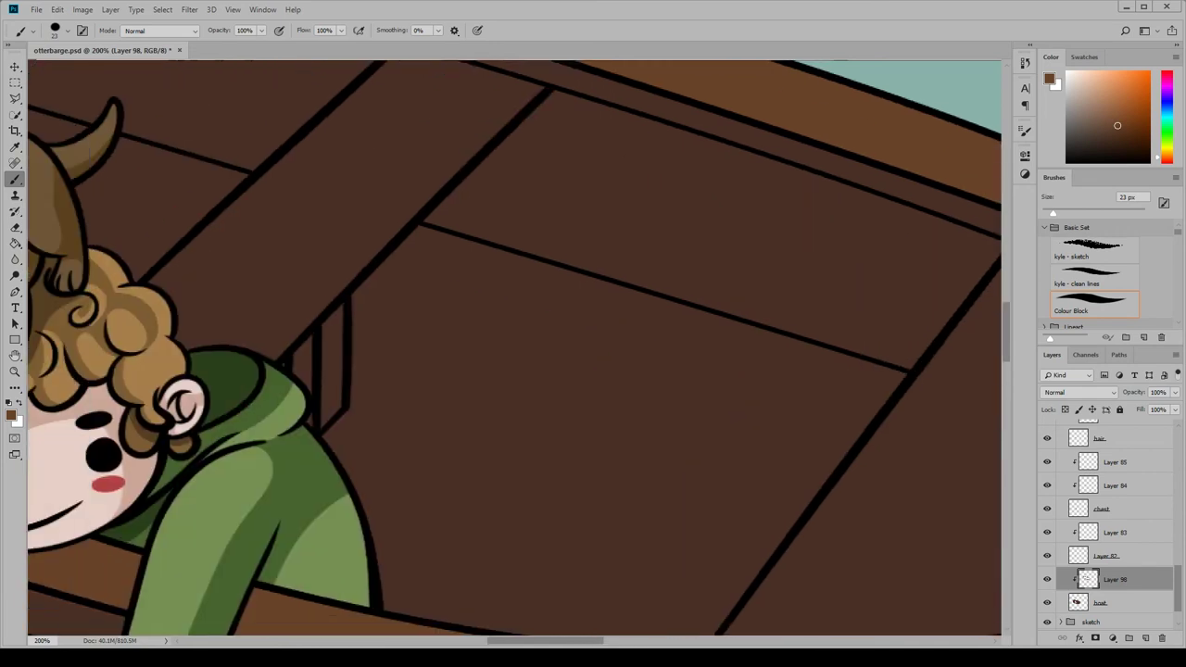
{"action": "scroll", "coordinate": [515, 347], "scroll_direction": "up", "scroll_amount": 2}
{"action": "scroll", "coordinate": [515, 347], "scroll_direction": "left", "scroll_amount": 4}
{"action": "key", "text": "ctrl+shift+alt+n"}
{"action": "key", "text": "bracketright"}
{"action": "key", "text": "bracketright"}
{"action": "key", "text": "bracketright"}
{"action": "mouse_move", "coordinate": [477, 265]}
{"action": "left_mouse_down"}
{"action": "mouse_move", "coordinate": [268, 433]}
{"action": "mouse_move", "coordinate": [343, 334]}
{"action": "mouse_move", "coordinate": [527, 309]}
{"action": "mouse_move", "coordinate": [596, 175]}
{"action": "mouse_move", "coordinate": [668, 212]}
{"action": "left_mouse_up"}
{"action": "left_click", "coordinate": [19, 225]}
{"action": "key", "text": "b"}
{"action": "scroll", "coordinate": [636, 112], "scroll_direction": "down", "scroll_amount": 2}
{"action": "scroll", "coordinate": [636, 111], "scroll_direction": "right", "scroll_amount": 3}
{"action": "left_click_drag", "start_coordinate": [463, 445], "coordinate": [690, 200]}
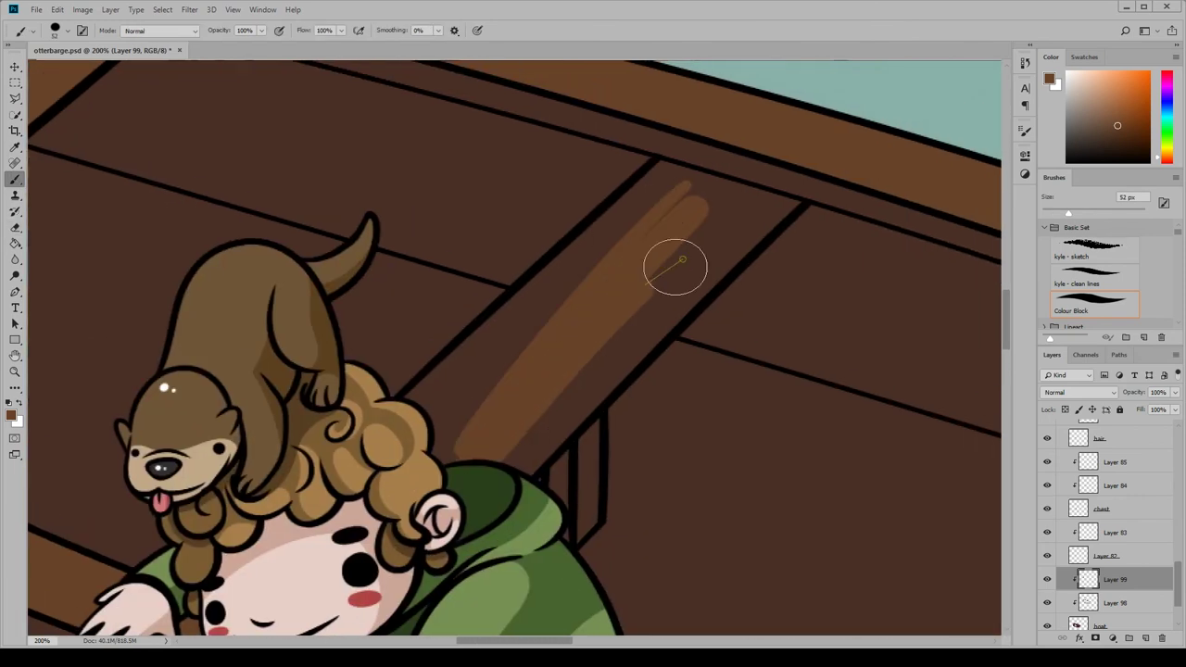
{"action": "mouse_move", "coordinate": [676, 267]}
{"action": "left_mouse_down"}
{"action": "mouse_move", "coordinate": [395, 500]}
{"action": "mouse_move", "coordinate": [459, 351]}
{"action": "mouse_move", "coordinate": [670, 191]}
{"action": "mouse_move", "coordinate": [707, 217]}
{"action": "mouse_move", "coordinate": [683, 172]}
{"action": "left_mouse_up"}
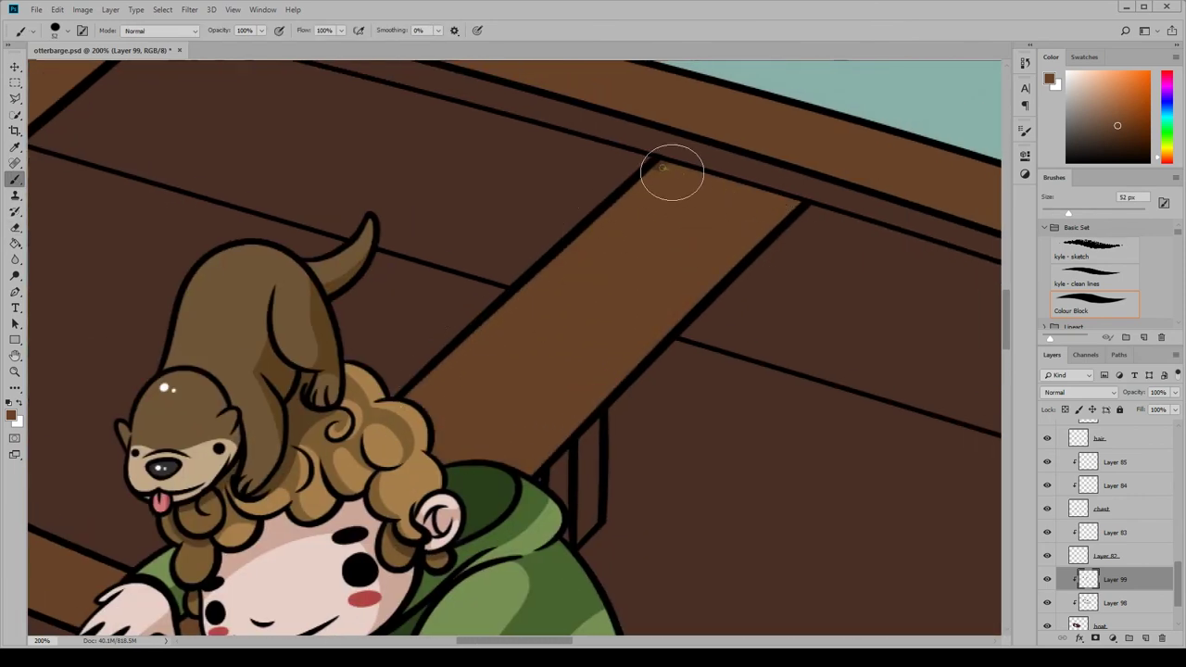
Paint the triangular end deck behind the wheel in lighter brown at 52 px, trimming overflow with a 24 px eraser
{"action": "scroll", "coordinate": [543, 278], "scroll_direction": "down", "scroll_amount": 2}
{"action": "scroll", "coordinate": [543, 278], "scroll_direction": "right", "scroll_amount": 5}
{"action": "mouse_move", "coordinate": [649, 215]}
{"action": "left_mouse_down"}
{"action": "mouse_move", "coordinate": [511, 358]}
{"action": "mouse_move", "coordinate": [704, 492]}
{"action": "mouse_move", "coordinate": [402, 577]}
{"action": "mouse_move", "coordinate": [765, 405]}
{"action": "mouse_move", "coordinate": [687, 213]}
{"action": "left_mouse_up"}
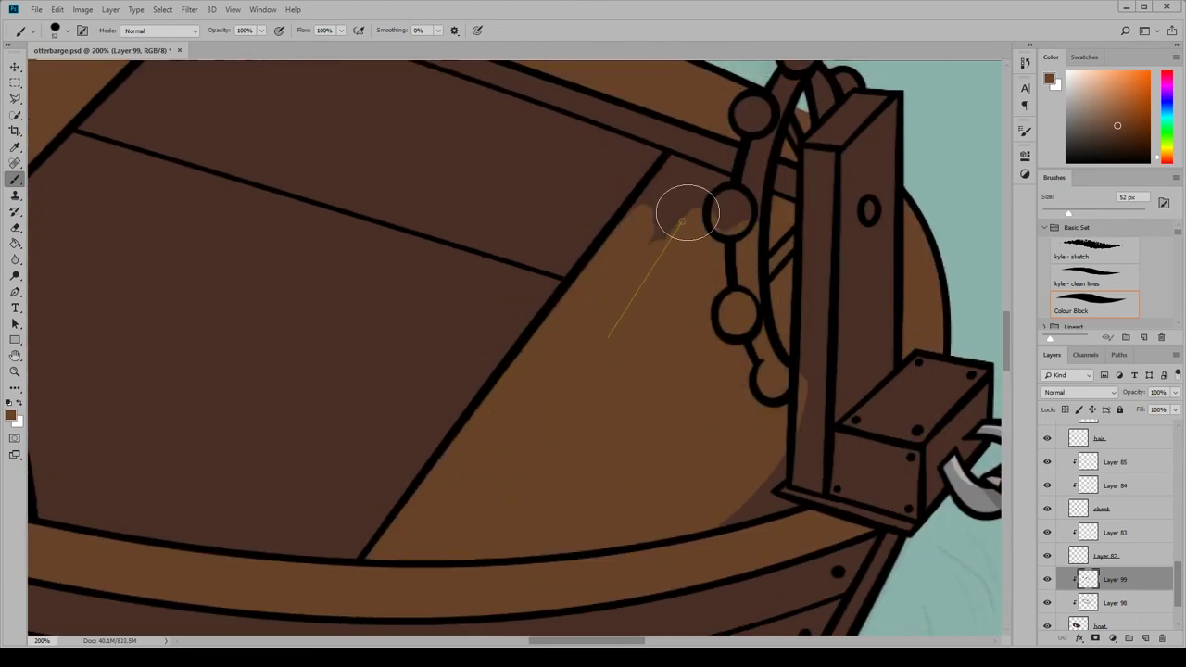
{"action": "key", "text": "e"}
{"action": "mouse_move", "coordinate": [802, 199]}
{"action": "left_mouse_down"}
{"action": "mouse_move", "coordinate": [742, 299]}
{"action": "mouse_move", "coordinate": [744, 323]}
{"action": "mouse_move", "coordinate": [781, 342]}
{"action": "mouse_move", "coordinate": [802, 413]}
{"action": "left_mouse_up"}
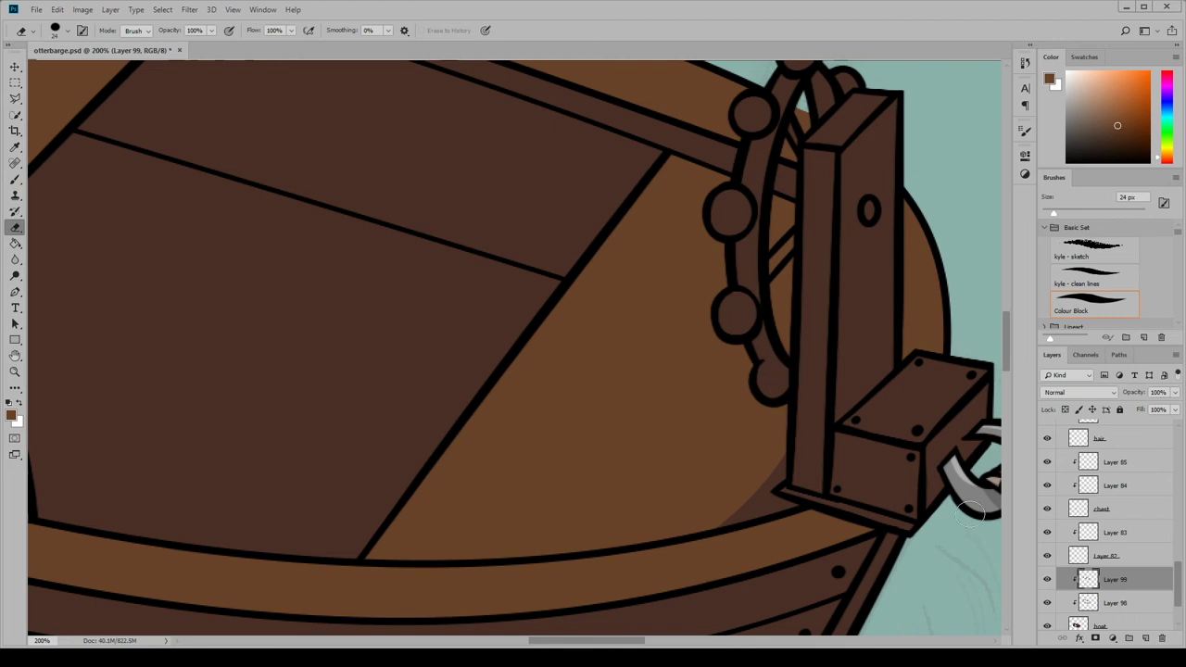
{"action": "key", "text": "b"}
{"action": "scroll", "coordinate": [1008, 319], "scroll_direction": "up", "scroll_amount": 3}
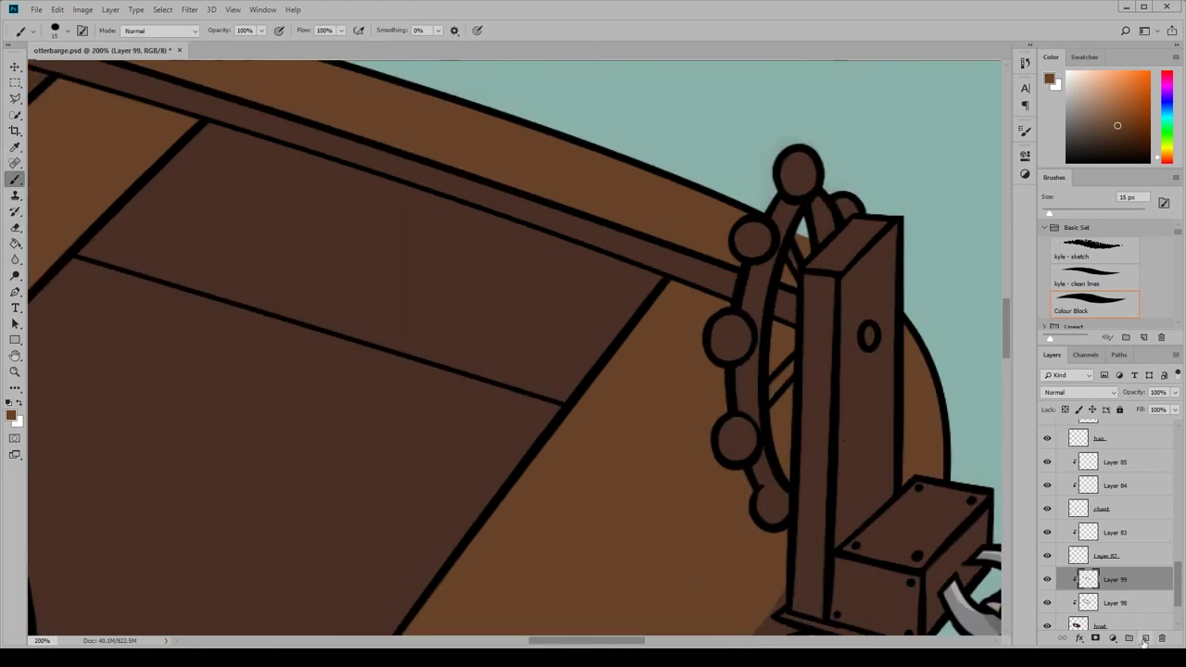
Add a clipped layer and block in the wheel's round knobs in mid grey at 29 px, tidying with a 24 px eraser
{"action": "left_click", "coordinate": [1146, 639]}
{"action": "right_click", "coordinate": [777, 519], "text": "alt+shift"}
{"action": "left_click_drag", "start_coordinate": [794, 166], "coordinate": [797, 172]}
{"action": "left_click_drag", "start_coordinate": [750, 235], "coordinate": [752, 239]}
{"action": "left_click_drag", "start_coordinate": [724, 334], "coordinate": [720, 326]}
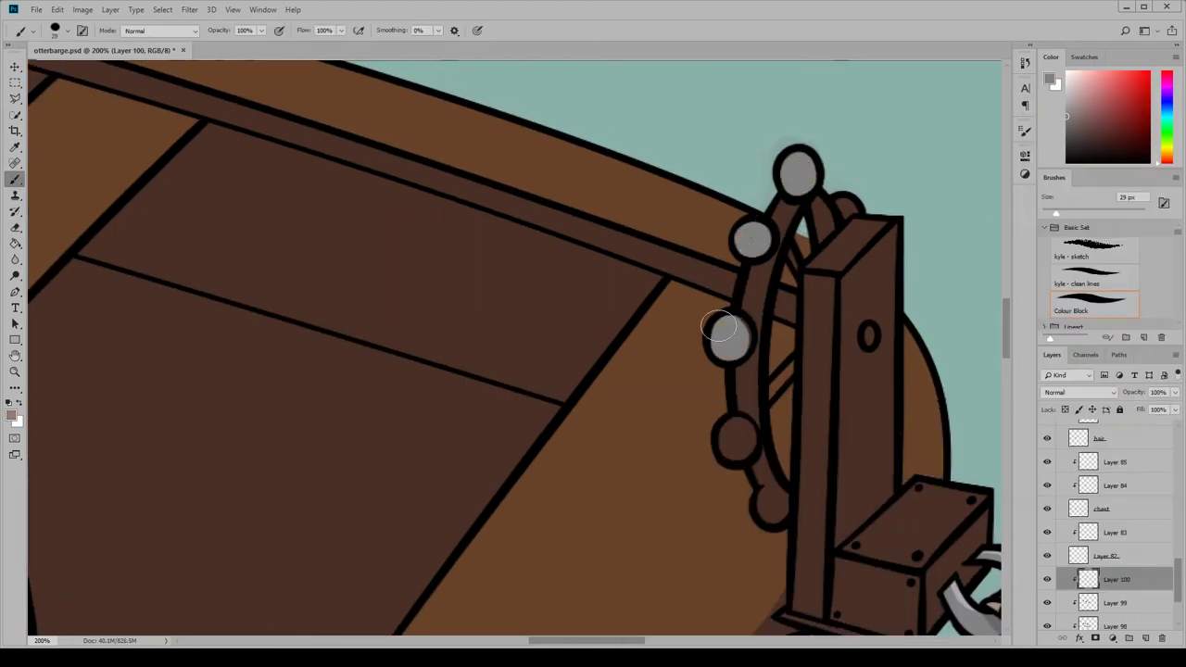
{"action": "left_click", "coordinate": [737, 435]}
{"action": "left_click", "coordinate": [771, 502]}
{"action": "key", "text": "e"}
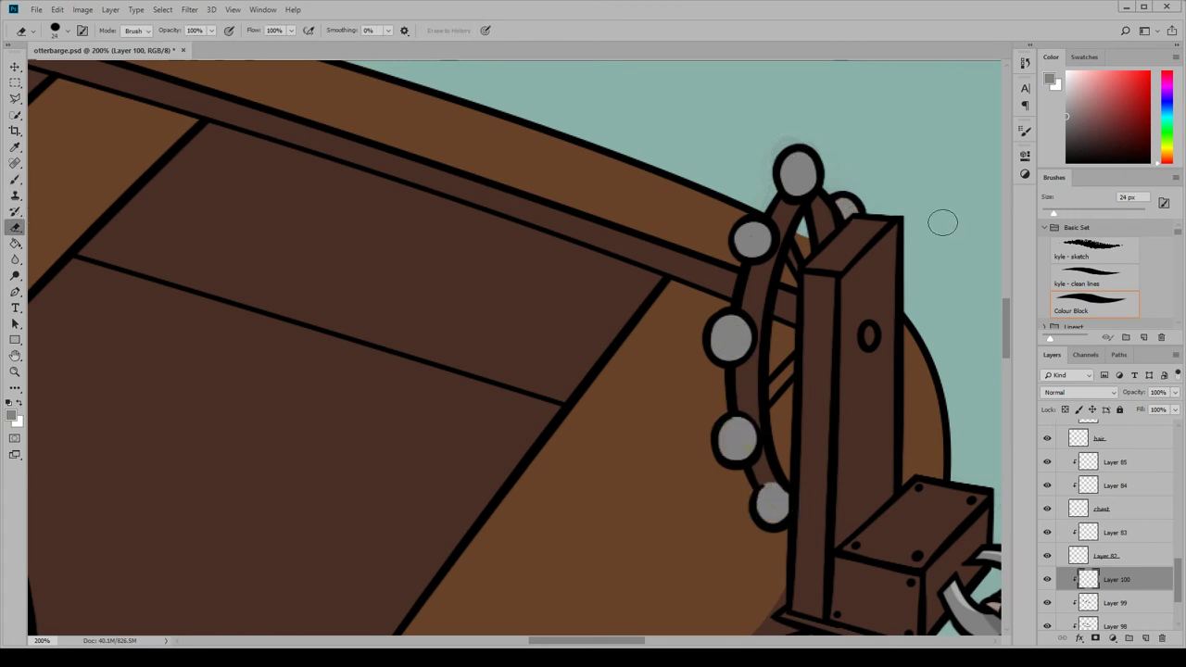
Add a clipped layer and highlight the tops of the wheel's knobs in lighter grey at 13 px, cleaning up with a 14 px eraser
{"action": "left_click", "coordinate": [1145, 638]}
{"action": "left_click", "coordinate": [1050, 80]}
{"action": "left_click", "coordinate": [900, 423]}
{"action": "key", "text": "b"}
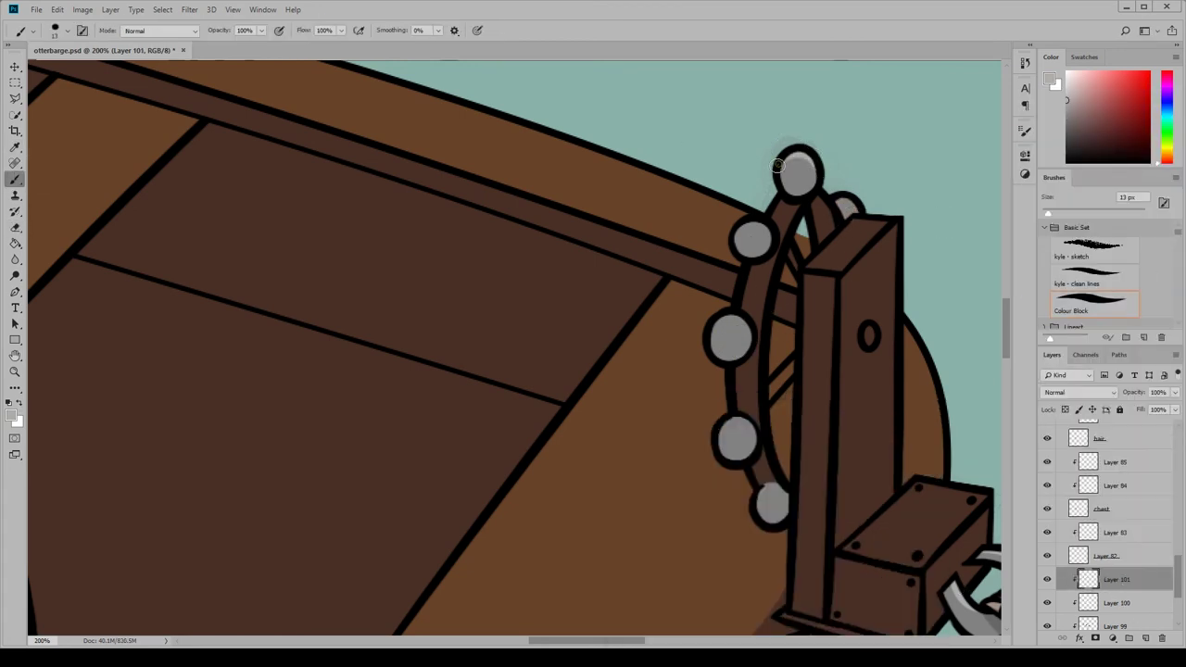
{"action": "left_click_drag", "start_coordinate": [777, 165], "coordinate": [797, 155]}
{"action": "left_click_drag", "start_coordinate": [741, 232], "coordinate": [760, 224]}
{"action": "left_click_drag", "start_coordinate": [718, 329], "coordinate": [746, 321]}
{"action": "left_click_drag", "start_coordinate": [724, 429], "coordinate": [752, 422]}
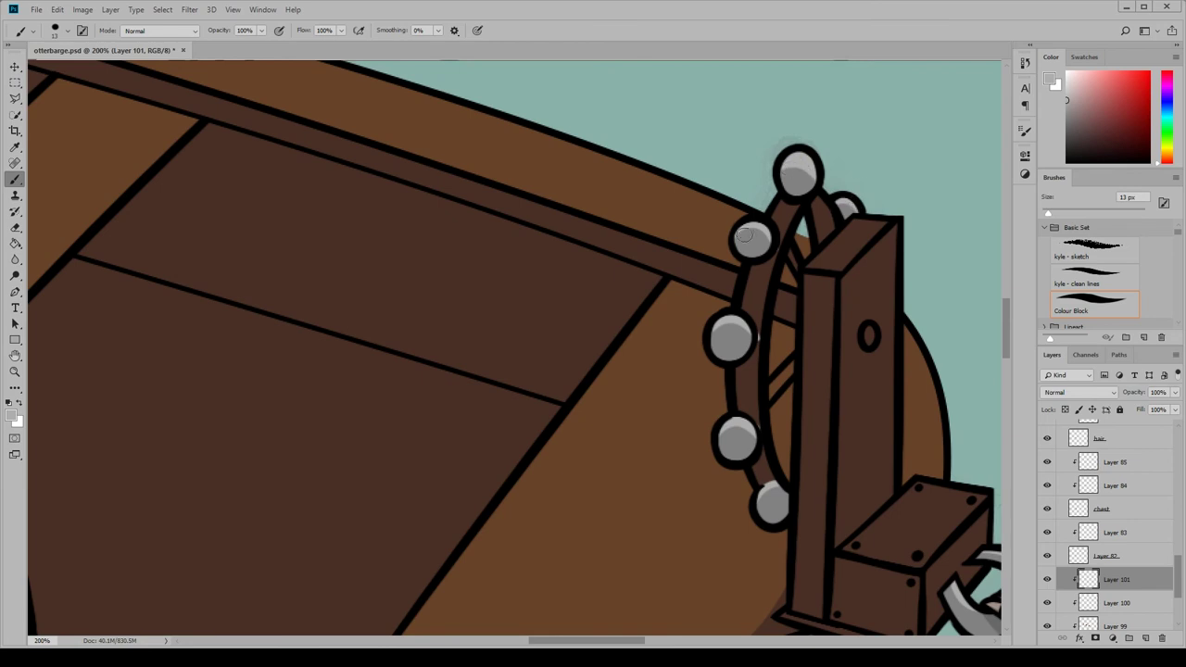
{"action": "key", "text": "e"}
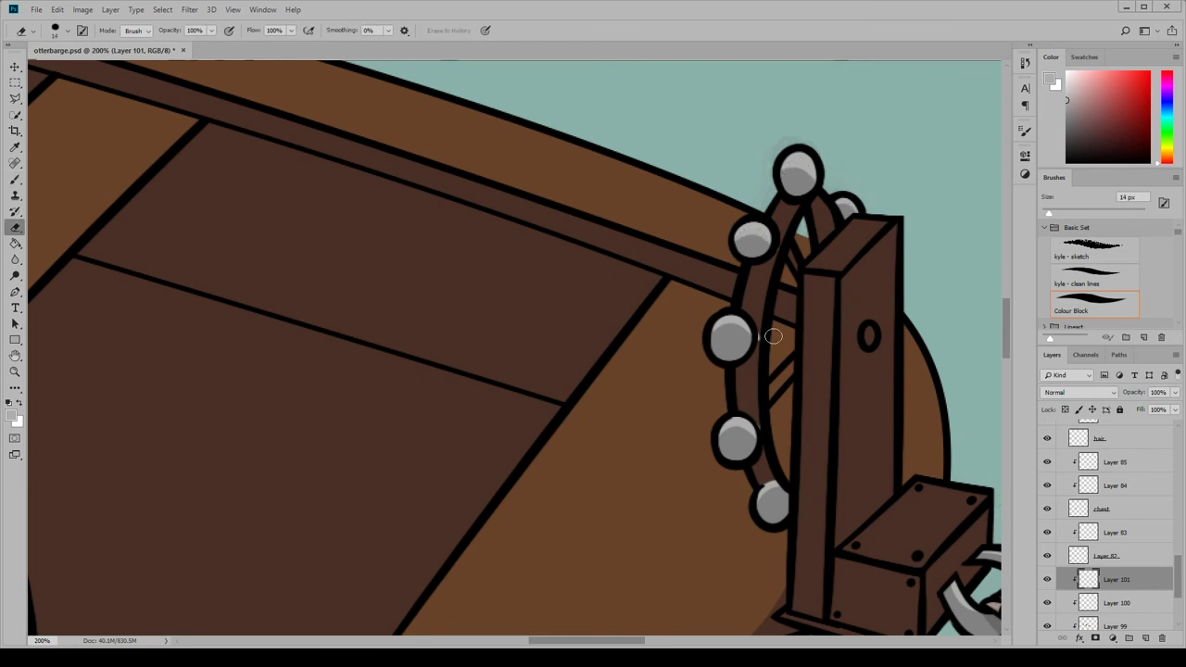
{"action": "key", "text": "b"}
Shade the wheel's rim around the knobs in a darker brown at 13 px
{"action": "left_click", "coordinate": [769, 390], "text": "alt"}
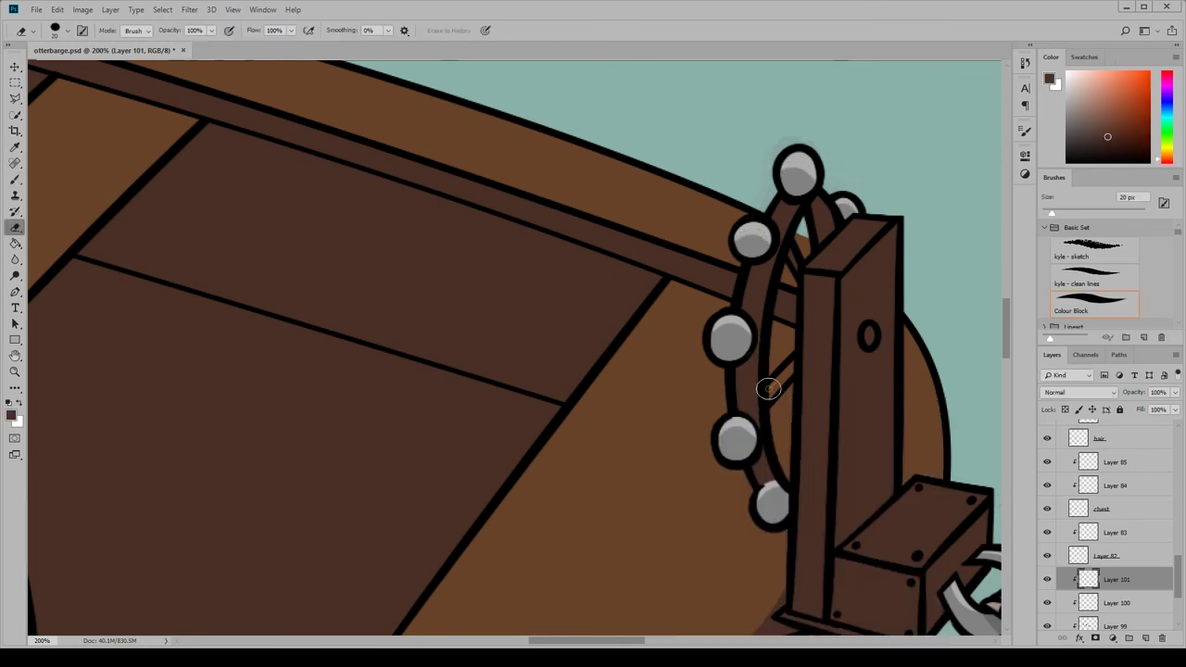
{"action": "key", "text": "Return"}
{"action": "left_click_drag", "start_coordinate": [827, 246], "coordinate": [821, 188]}
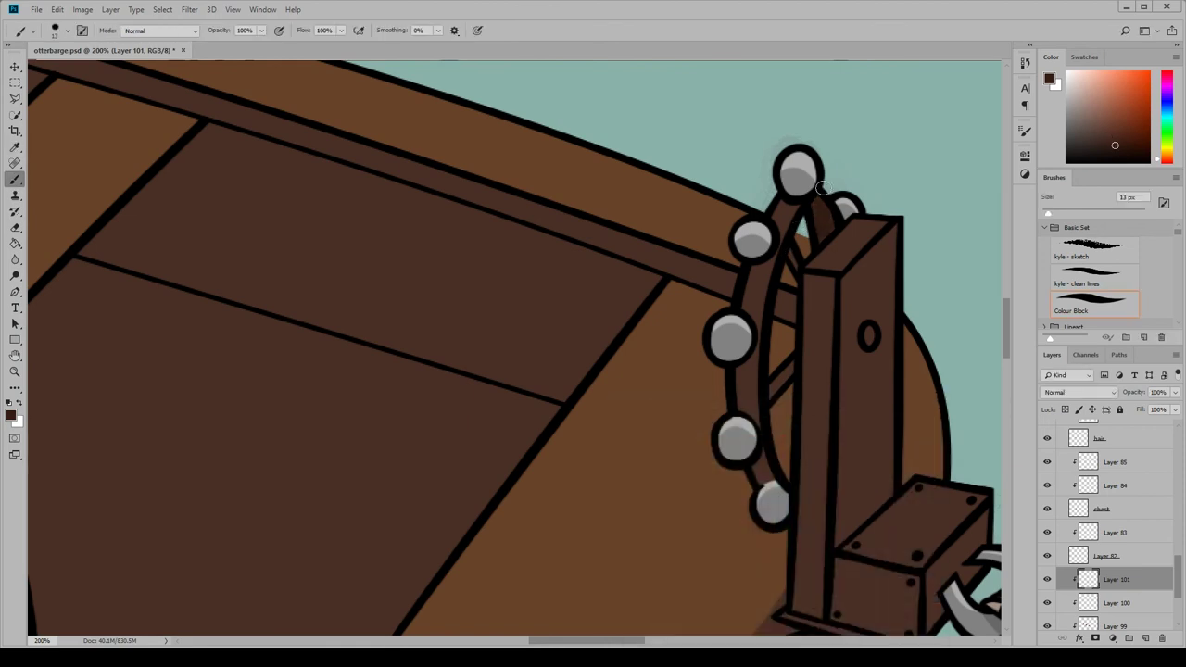
{"action": "left_click_drag", "start_coordinate": [735, 406], "coordinate": [739, 384]}
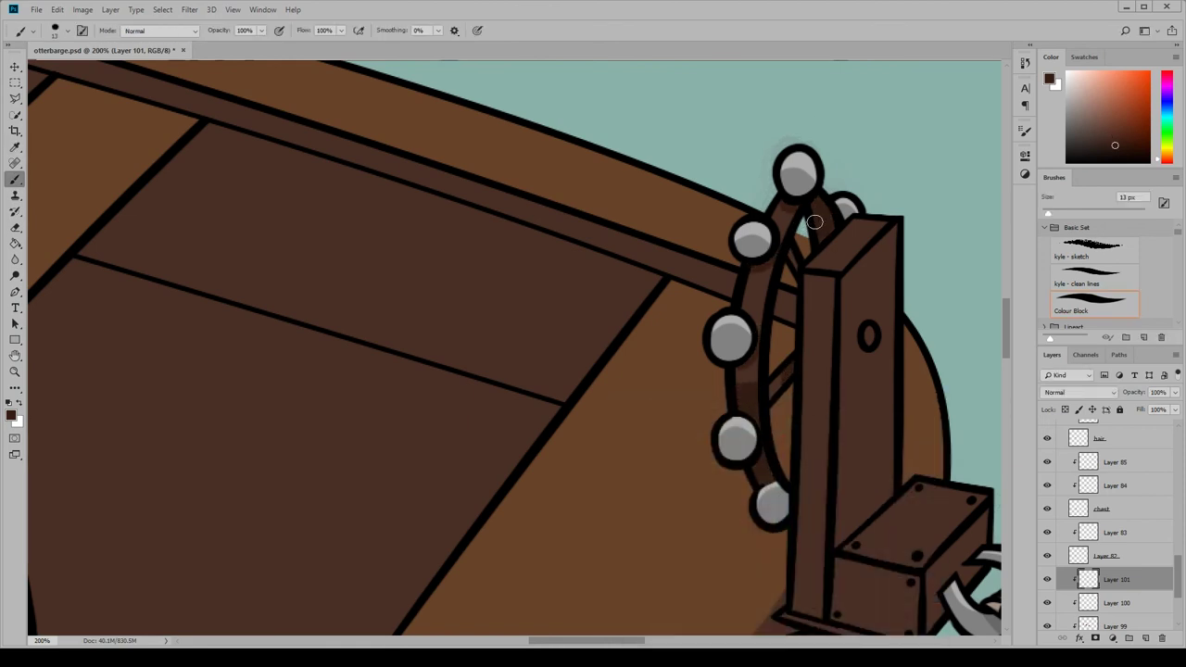
{"action": "key", "text": "Return"}
Add an unclipped layer and fill the gap inside the wheel's top with the boat's dark brown at 13 px, tidying with a 20 px eraser
{"action": "key", "text": "ctrl+shift+alt+n"}
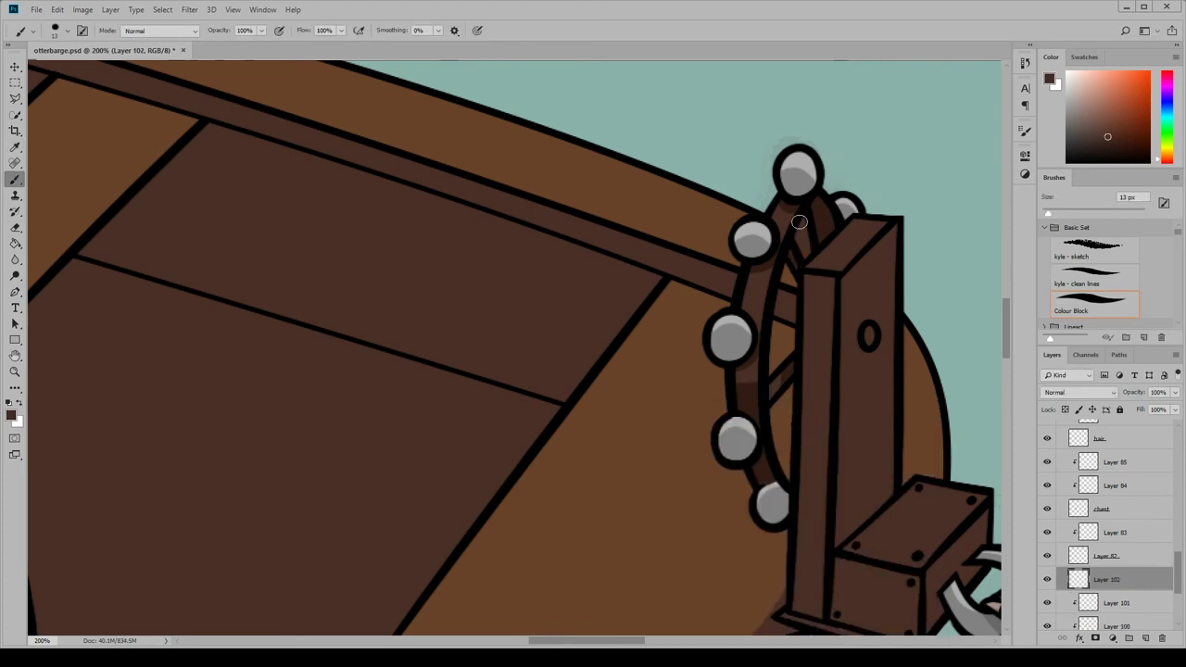
{"action": "key", "text": "e"}
{"action": "key", "text": "alt+bracketleft"}
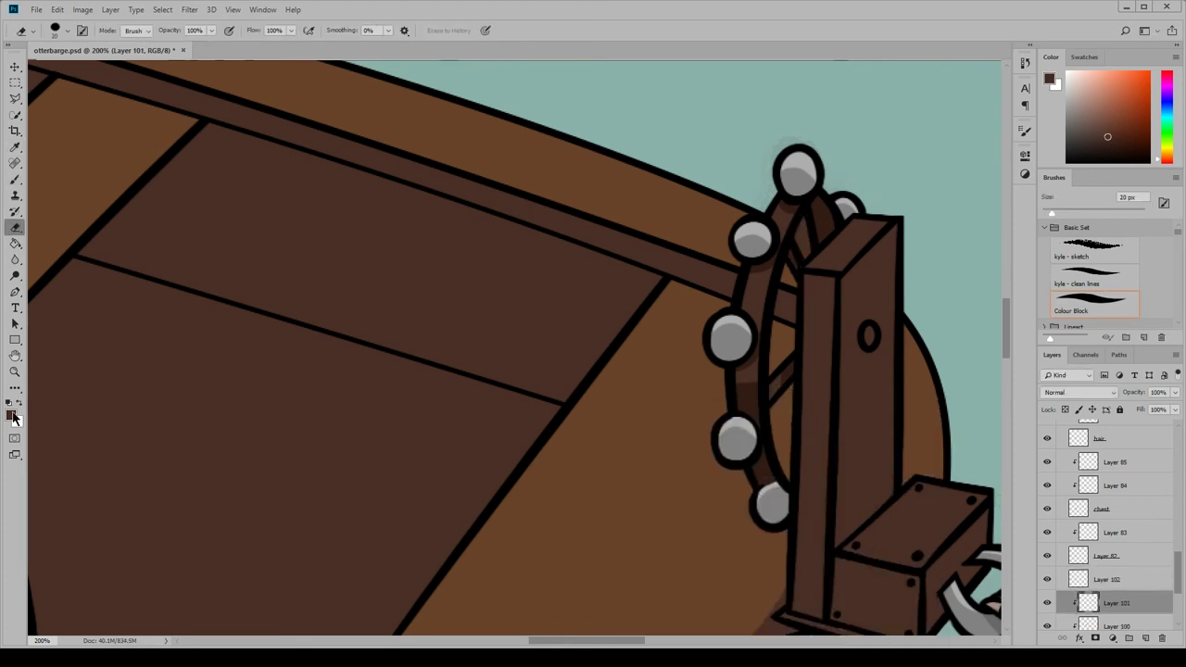
Paint the small hole in the wheel's post mid grey at 13 px on the knob highlight layer
{"action": "key", "text": "x"}
{"action": "left_click", "coordinate": [17, 179]}
{"action": "scroll", "coordinate": [929, 238], "scroll_direction": "down", "scroll_amount": 5}
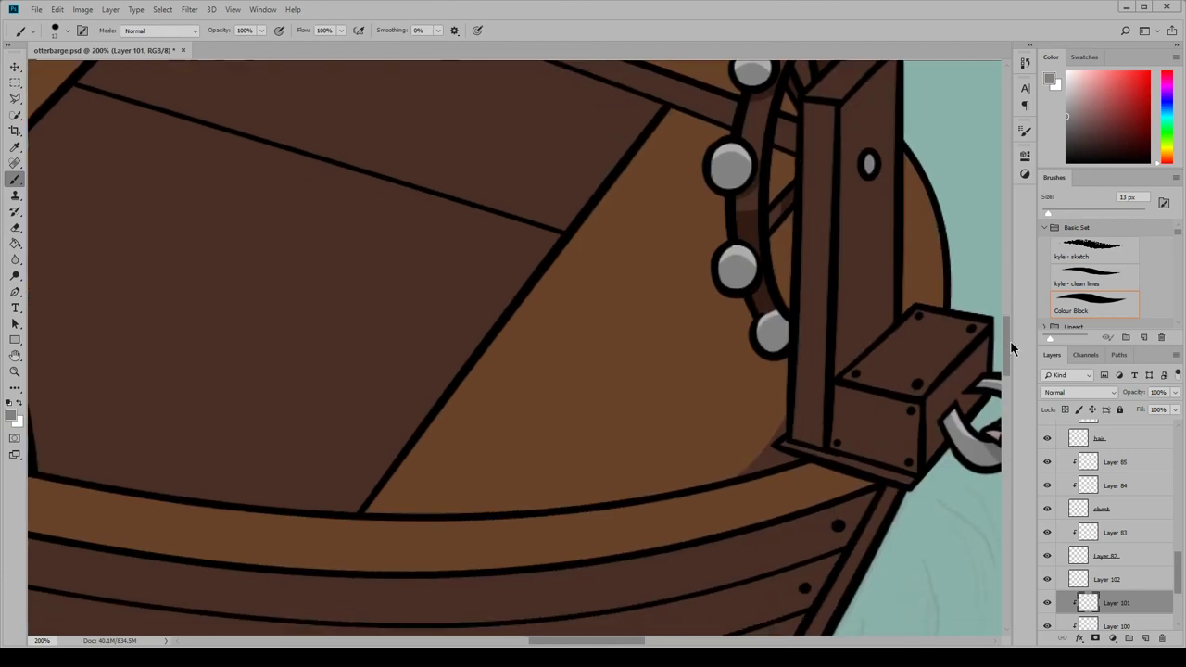
Sample the boat's lighter brown and paint the top faces of the wheel's post and block at 33 px, erasing the overspill
{"action": "left_click", "coordinate": [778, 519], "text": "alt"}
{"action": "key", "text": "bracketright"}
{"action": "key", "text": "bracketright"}
{"action": "mouse_move", "coordinate": [919, 389]}
{"action": "left_mouse_down"}
{"action": "mouse_move", "coordinate": [946, 318]}
{"action": "mouse_move", "coordinate": [856, 378]}
{"action": "left_mouse_up"}
{"action": "key", "text": "e"}
{"action": "left_click_drag", "start_coordinate": [992, 251], "coordinate": [726, 256]}
{"action": "scroll", "coordinate": [648, 222], "scroll_direction": "up", "scroll_amount": 4}
{"action": "key", "text": "b"}
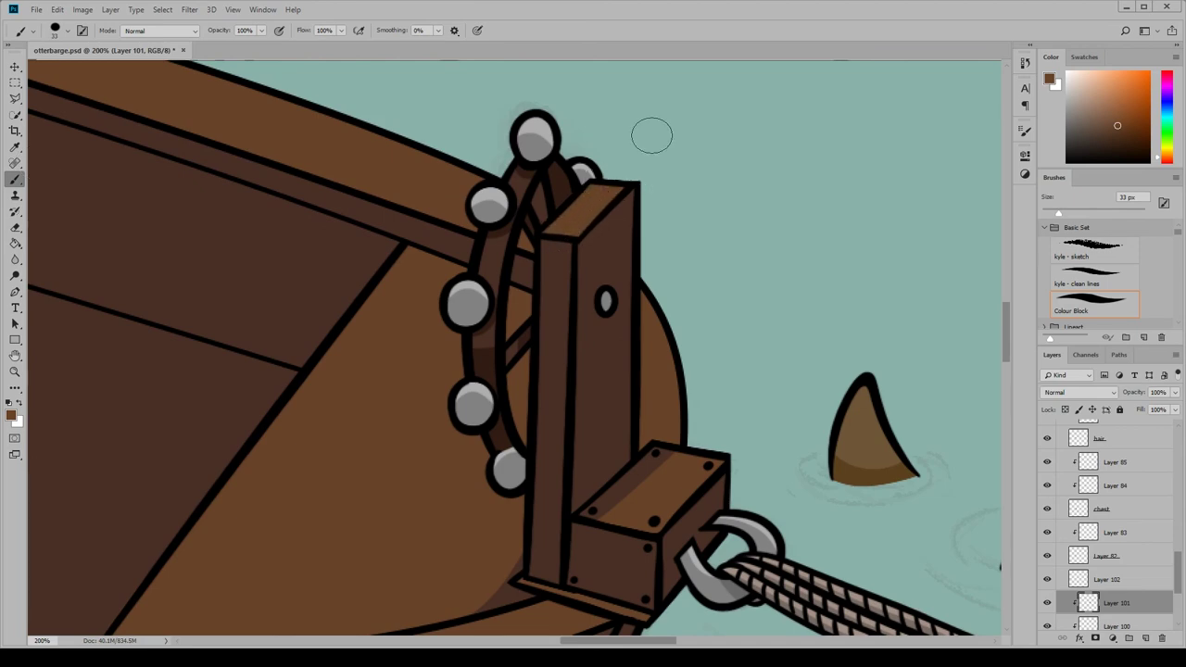
Add a clipped layer and paint the floor between the boat's two benches lighter brown at 76 px, leaving a dark shadow beside the rear bench
{"action": "scroll", "coordinate": [649, 132], "scroll_direction": "left", "scroll_amount": 10}
{"action": "left_click", "coordinate": [1145, 638]}
{"action": "key", "text": "ctrl+alt+g"}
{"action": "scroll", "coordinate": [515, 347], "scroll_direction": "up", "scroll_amount": 3}
{"action": "left_click_drag", "start_coordinate": [1059, 213], "coordinate": [1081, 213]}
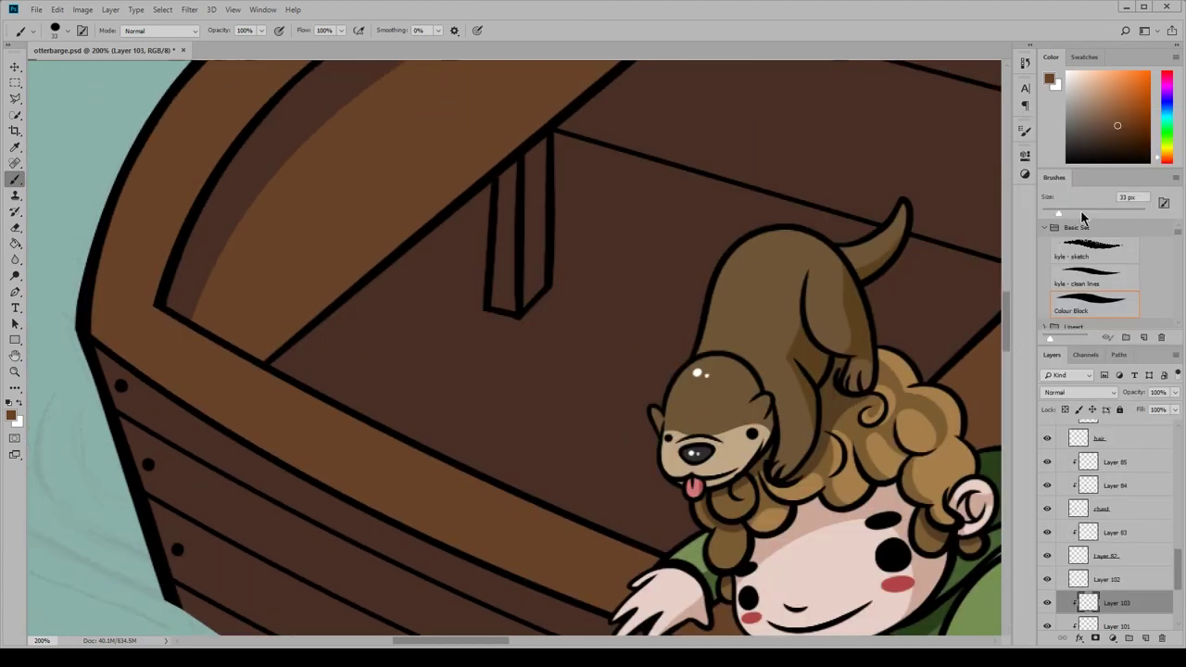
{"action": "mouse_move", "coordinate": [741, 195]}
{"action": "left_mouse_down"}
{"action": "mouse_move", "coordinate": [622, 487]}
{"action": "mouse_move", "coordinate": [948, 278]}
{"action": "mouse_move", "coordinate": [497, 371]}
{"action": "mouse_move", "coordinate": [556, 402]}
{"action": "left_mouse_up"}
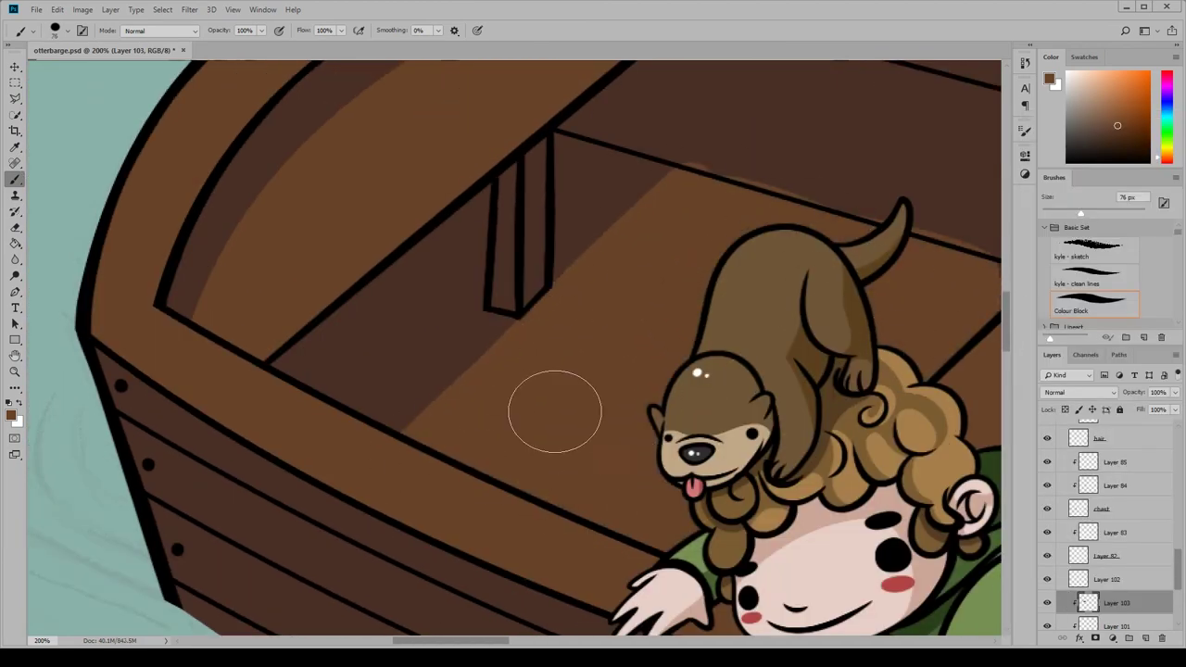
{"action": "key", "text": "e"}
{"action": "scroll", "coordinate": [815, 198], "scroll_direction": "right", "scroll_amount": 5}
{"action": "left_click_drag", "start_coordinate": [514, 641], "coordinate": [524, 641]}
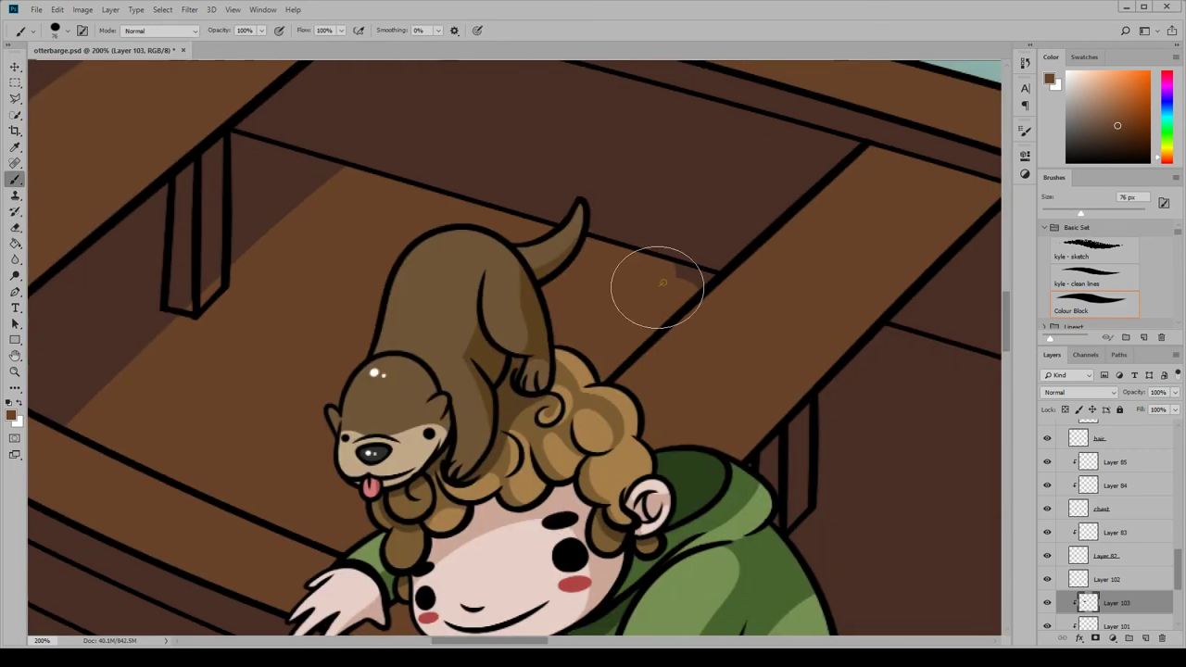
{"action": "key", "text": "b"}
Paint the boat's front floor section lighter brown at 76 px and clean its edges with a 42 px eraser
{"action": "scroll", "coordinate": [972, 305], "scroll_direction": "right", "scroll_amount": 5}
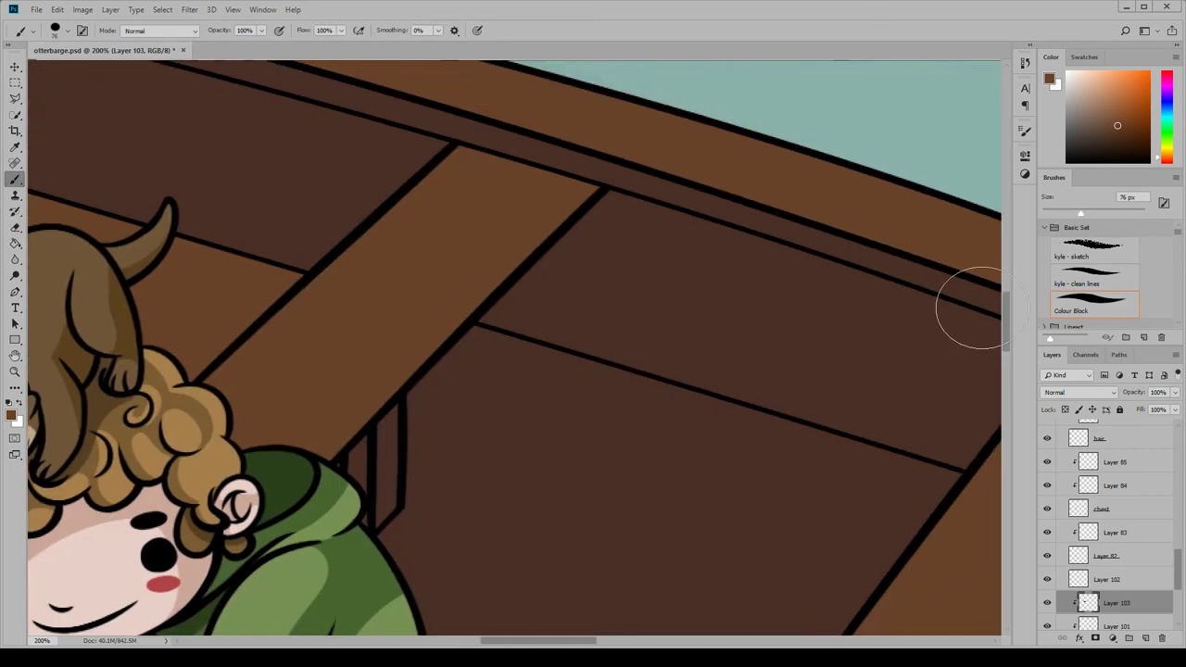
{"action": "scroll", "coordinate": [741, 278], "scroll_direction": "down", "scroll_amount": 3}
{"action": "mouse_move", "coordinate": [407, 398]}
{"action": "left_mouse_down"}
{"action": "mouse_move", "coordinate": [564, 232]}
{"action": "mouse_move", "coordinate": [702, 364]}
{"action": "mouse_move", "coordinate": [696, 569]}
{"action": "mouse_move", "coordinate": [861, 269]}
{"action": "left_mouse_up"}
{"action": "key", "text": "e"}
{"action": "mouse_move", "coordinate": [596, 159]}
{"action": "left_mouse_down"}
{"action": "mouse_move", "coordinate": [701, 207]}
{"action": "mouse_move", "coordinate": [906, 253]}
{"action": "mouse_move", "coordinate": [969, 239]}
{"action": "left_mouse_up"}
{"action": "scroll", "coordinate": [603, 102], "scroll_direction": "down", "scroll_amount": 5}
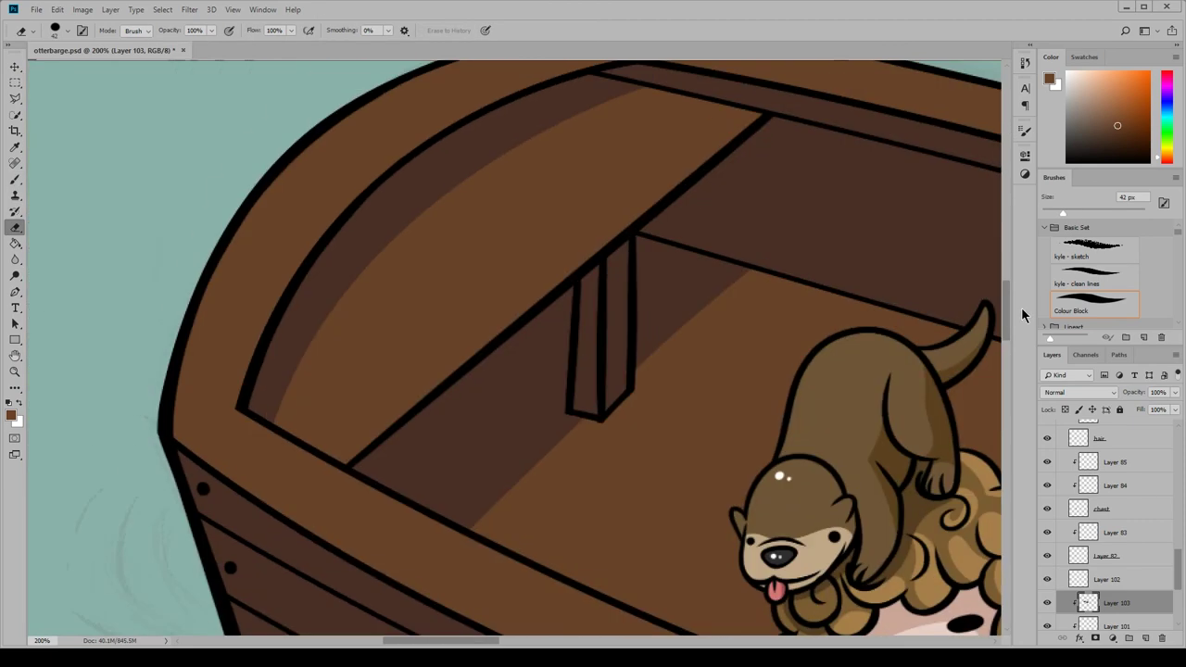
{"action": "scroll", "coordinate": [362, 303], "scroll_direction": "down", "scroll_amount": 3}
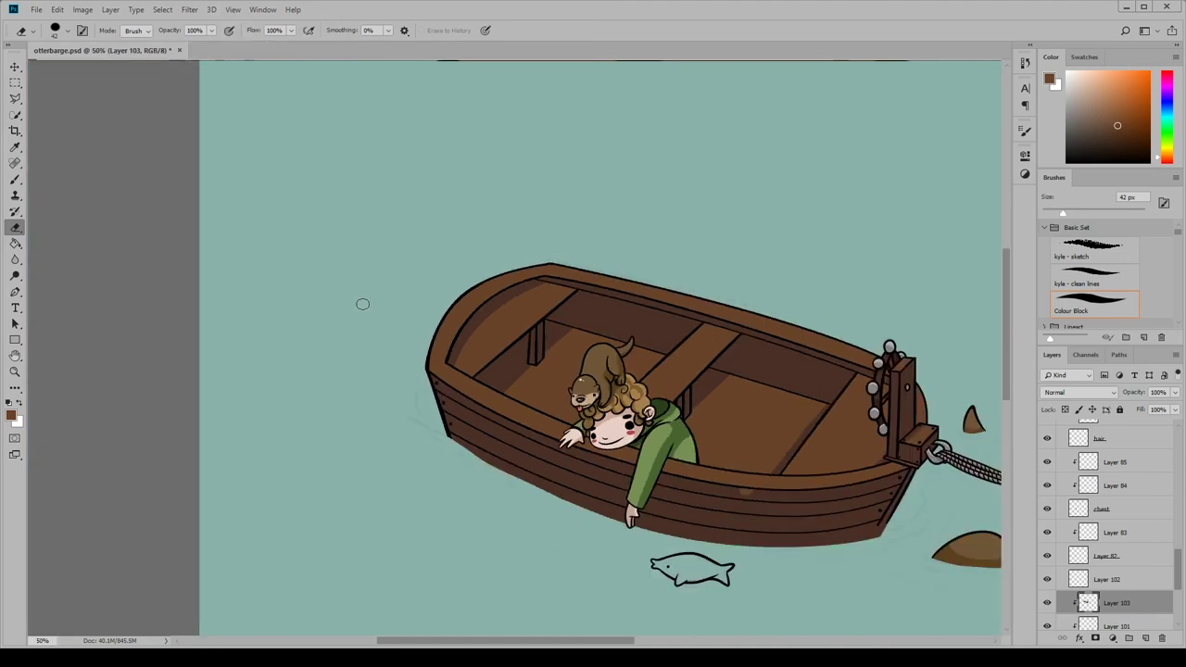
Choose a salmon orange and fill the fish's body, fins and tail on the fish layer, using 19 px for the small areas
{"action": "scroll", "coordinate": [592, 580], "scroll_direction": "up", "scroll_amount": 2}
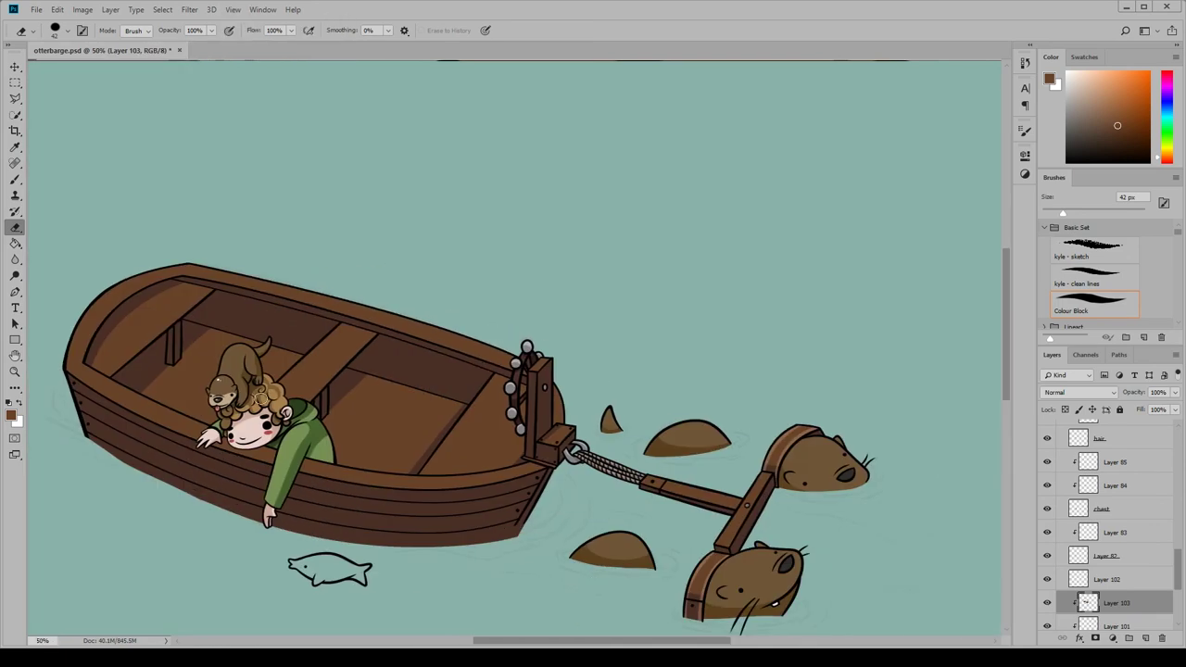
{"action": "left_click", "coordinate": [233, 9]}
{"action": "left_click", "coordinate": [250, 98]}
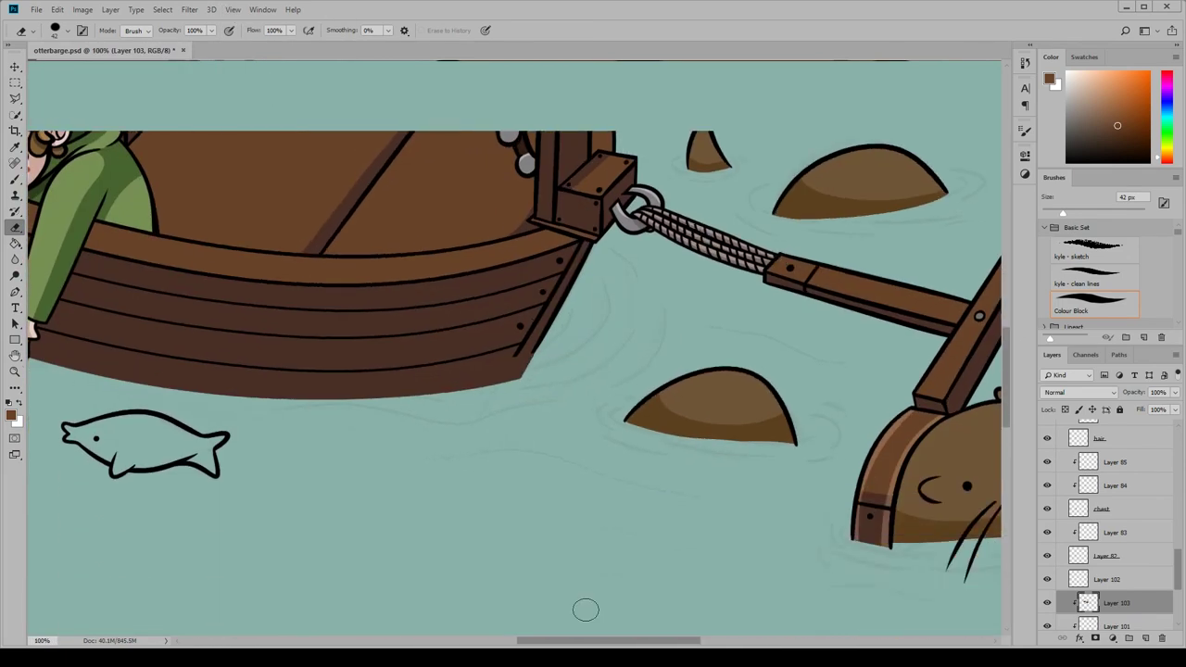
{"action": "scroll", "coordinate": [636, 485], "scroll_direction": "up", "scroll_amount": 1}
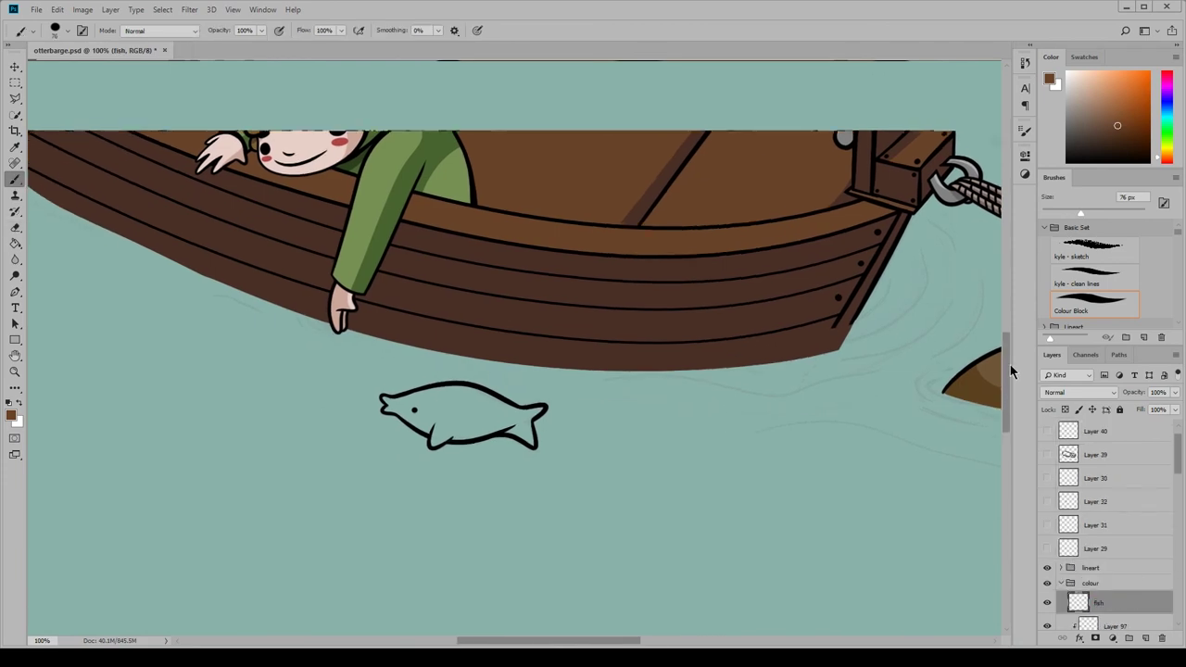
{"action": "left_click_drag", "start_coordinate": [1010, 365], "coordinate": [1010, 268]}
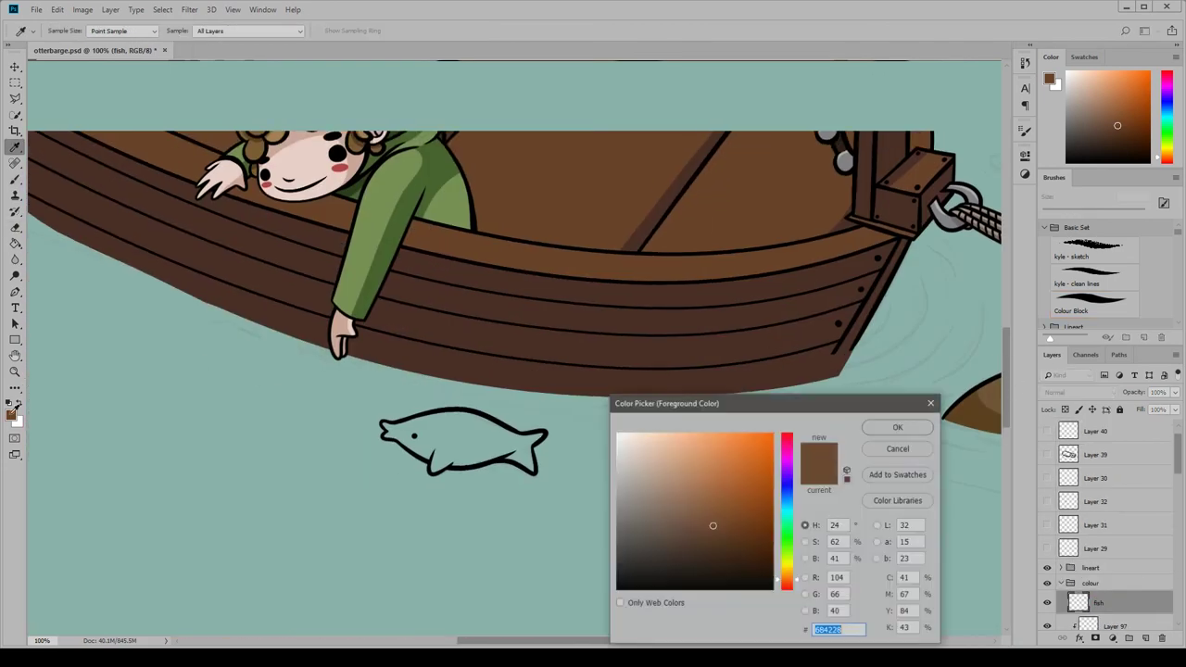
{"action": "left_click", "coordinate": [786, 585]}
{"action": "left_click", "coordinate": [706, 448]}
{"action": "left_click", "coordinate": [897, 427]}
{"action": "key", "text": "b"}
{"action": "mouse_move", "coordinate": [404, 438]}
{"action": "left_mouse_down"}
{"action": "mouse_move", "coordinate": [519, 449]}
{"action": "mouse_move", "coordinate": [511, 434]}
{"action": "left_mouse_up"}
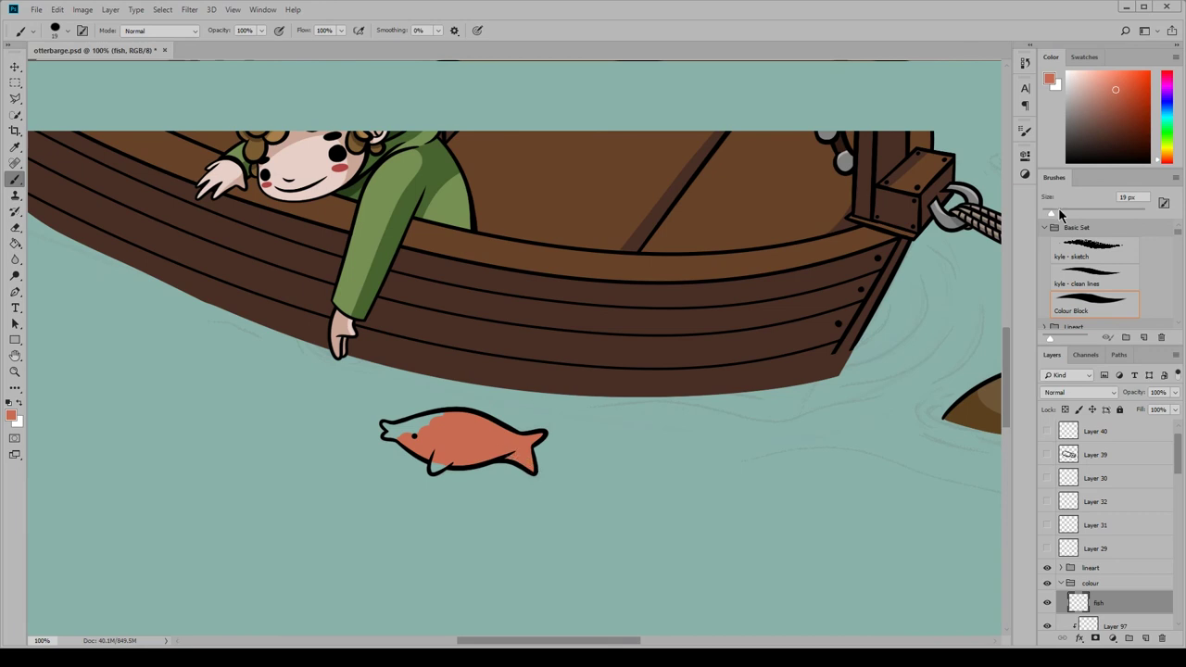
{"action": "key", "text": "e"}
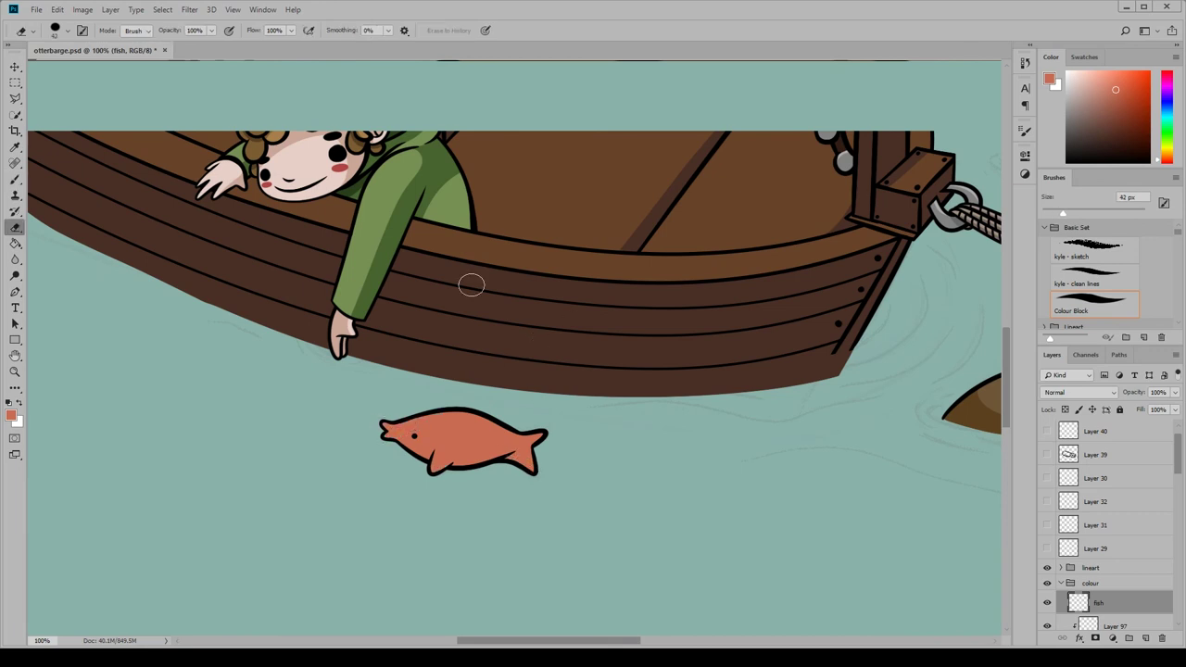
Add a clipped layer and paint the fish's upper body pale pink at 30 px, refining the edge with a 27 px eraser
{"action": "left_click", "coordinate": [1145, 639]}
{"action": "key", "text": "ctrl+alt+g"}
{"action": "left_click", "coordinate": [11, 414]}
{"action": "left_click", "coordinate": [899, 416]}
{"action": "key", "text": "b"}
{"action": "mouse_move", "coordinate": [389, 424]}
{"action": "left_mouse_down"}
{"action": "mouse_move", "coordinate": [532, 436]}
{"action": "mouse_move", "coordinate": [459, 437]}
{"action": "mouse_move", "coordinate": [482, 452]}
{"action": "left_mouse_up"}
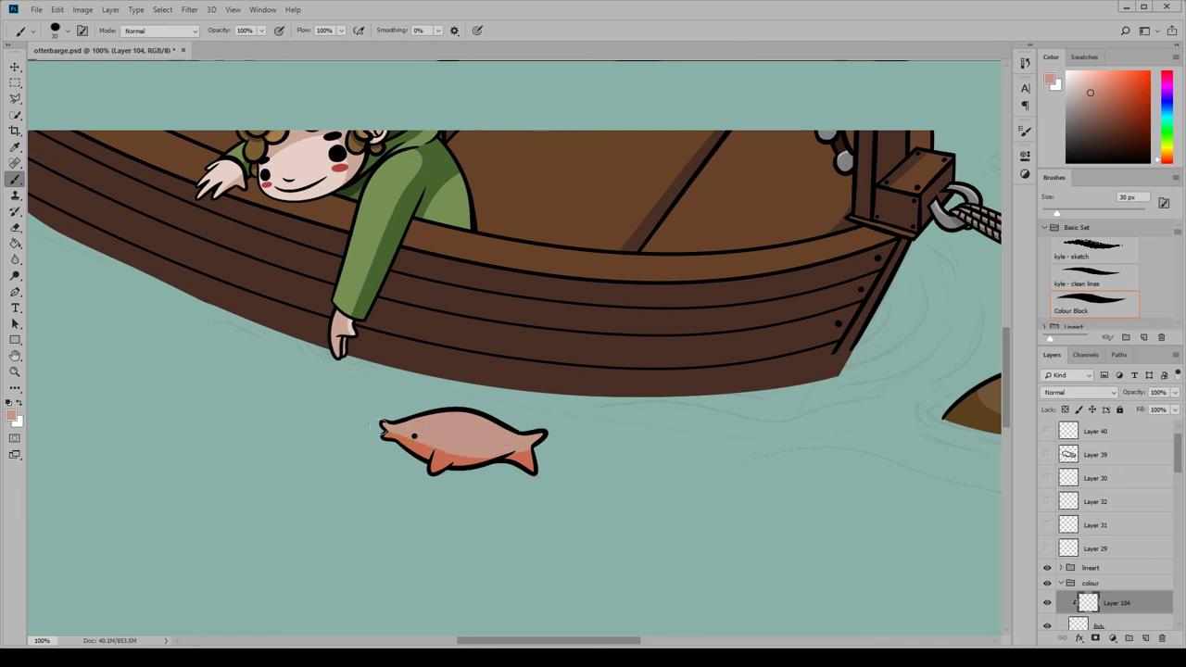
{"action": "key", "text": "e"}
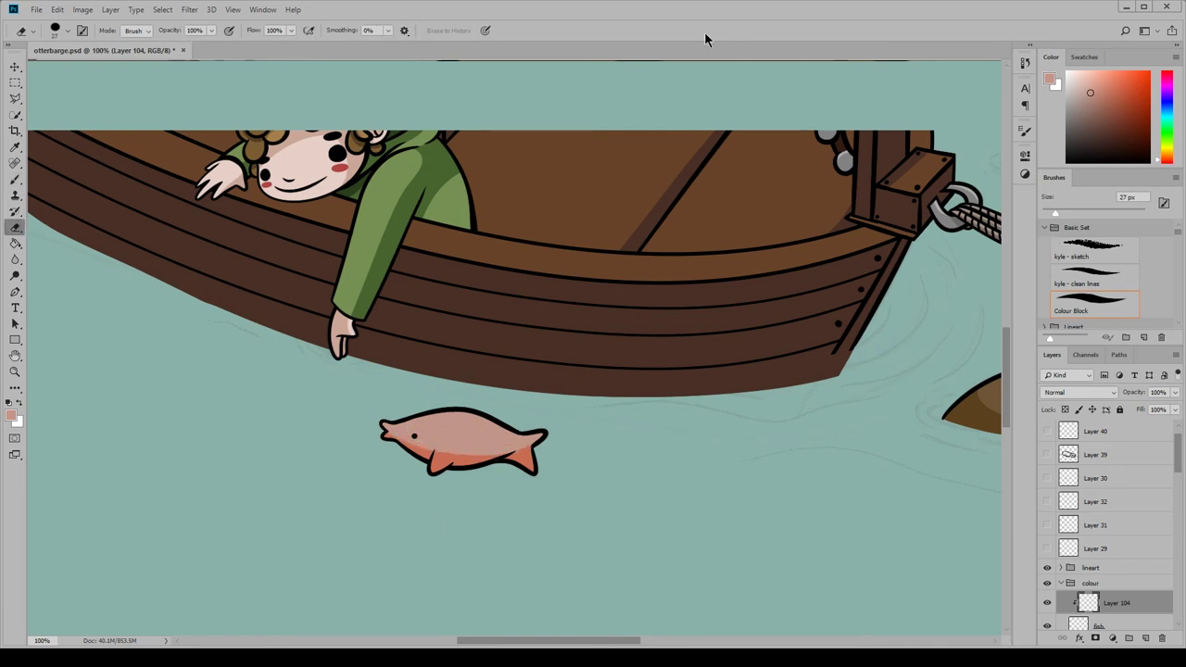
Change the blend mode of the fish's clipped highlight layer and lower its opacity
{"action": "left_click", "coordinate": [1080, 392]}
{"action": "left_click", "coordinate": [1080, 371]}
{"action": "left_click", "coordinate": [1175, 392]}
{"action": "left_click_drag", "start_coordinate": [1175, 409], "coordinate": [1138, 411]}
Add a layer named highlight at the top of the colour group and set the foreground colour to white
{"action": "key", "text": "ctrl+shift+alt+n"}
{"action": "scroll", "coordinate": [490, 473], "scroll_direction": "right", "scroll_amount": 5}
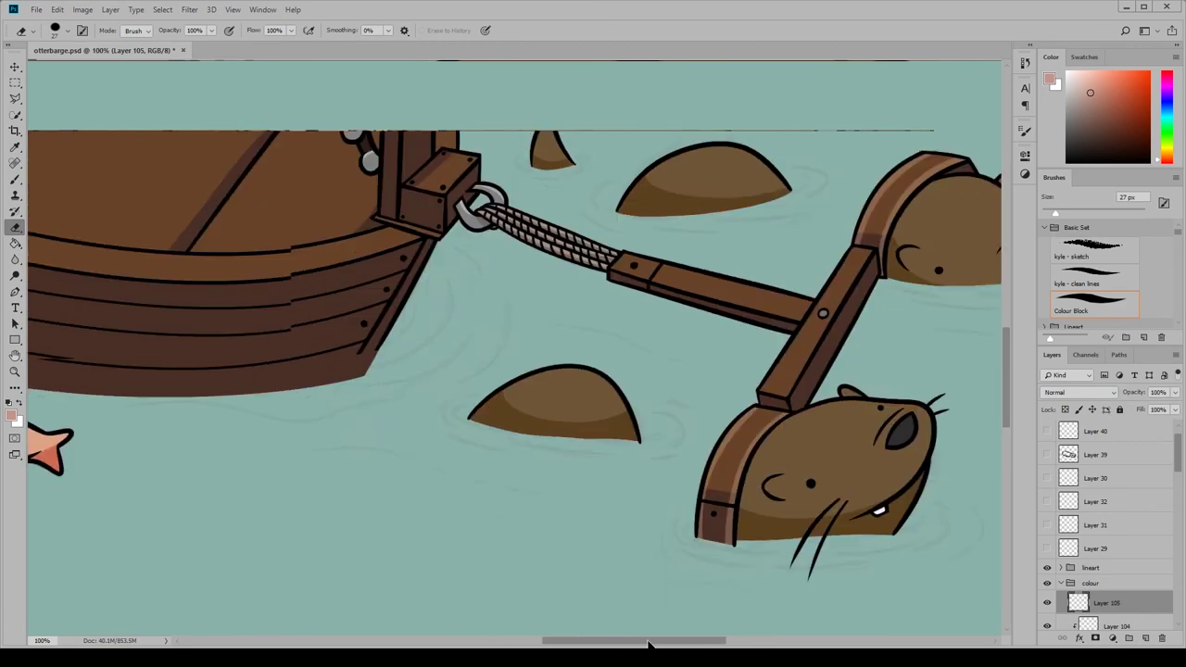
{"action": "scroll", "coordinate": [794, 383], "scroll_direction": "up", "scroll_amount": 8}
{"action": "double_click", "coordinate": [1106, 603]}
{"action": "type", "text": "highlight"}
{"action": "key", "text": "Return"}
{"action": "left_click", "coordinate": [11, 415]}
{"action": "left_click_drag", "start_coordinate": [640, 454], "coordinate": [605, 406]}
{"action": "key", "text": "Return"}
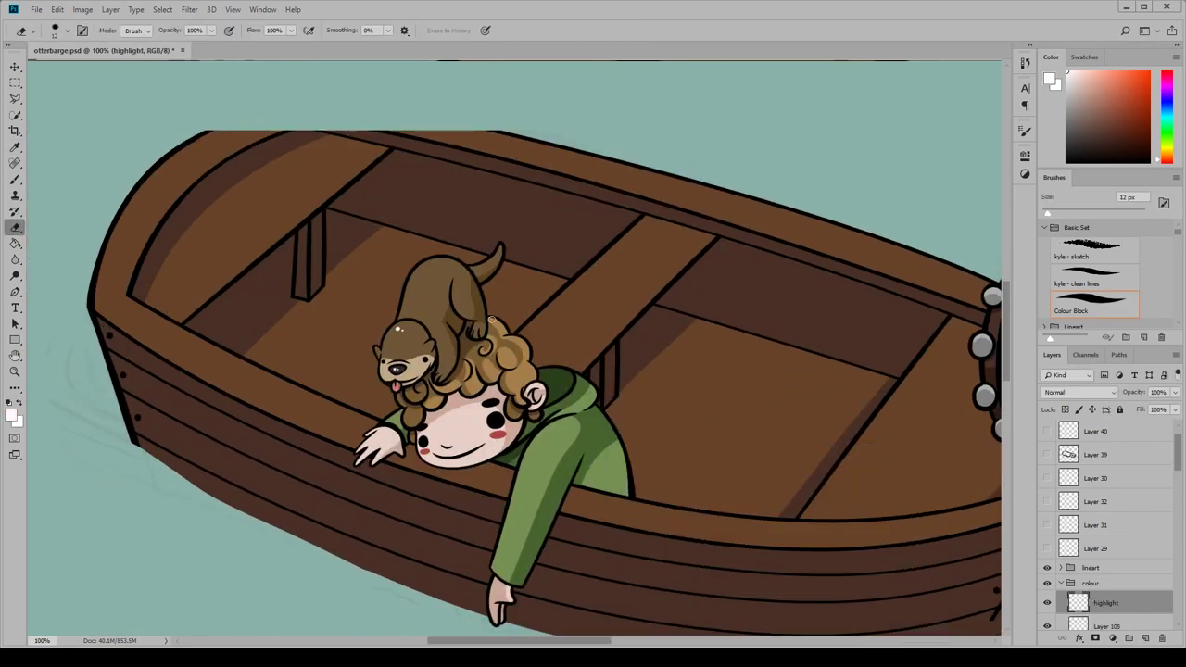
Dot small white highlights on the wheel's knobs, the otters' noses and humps, the curly hair and the fish at 11 px
{"action": "key", "text": "b"}
{"action": "left_click_drag", "start_coordinate": [509, 641], "coordinate": [629, 641]}
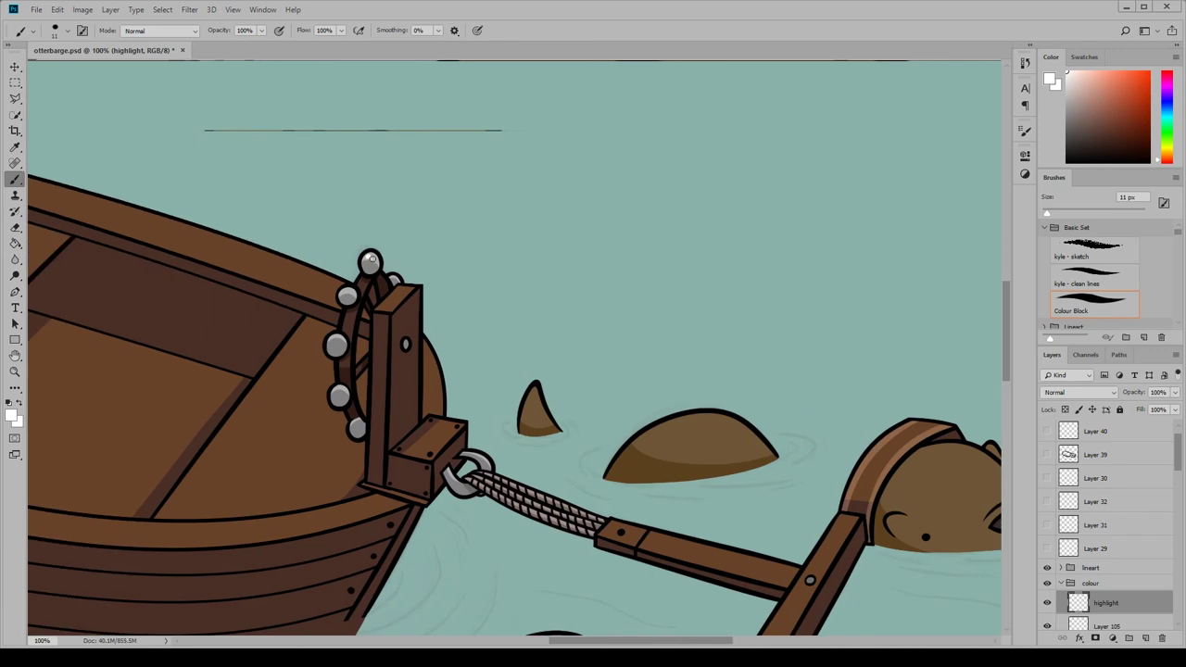
{"action": "scroll", "coordinate": [731, 514], "scroll_direction": "right", "scroll_amount": 5}
{"action": "left_click", "coordinate": [732, 515]}
{"action": "scroll", "coordinate": [704, 463], "scroll_direction": "down", "scroll_amount": 5}
{"action": "left_click", "coordinate": [608, 509]}
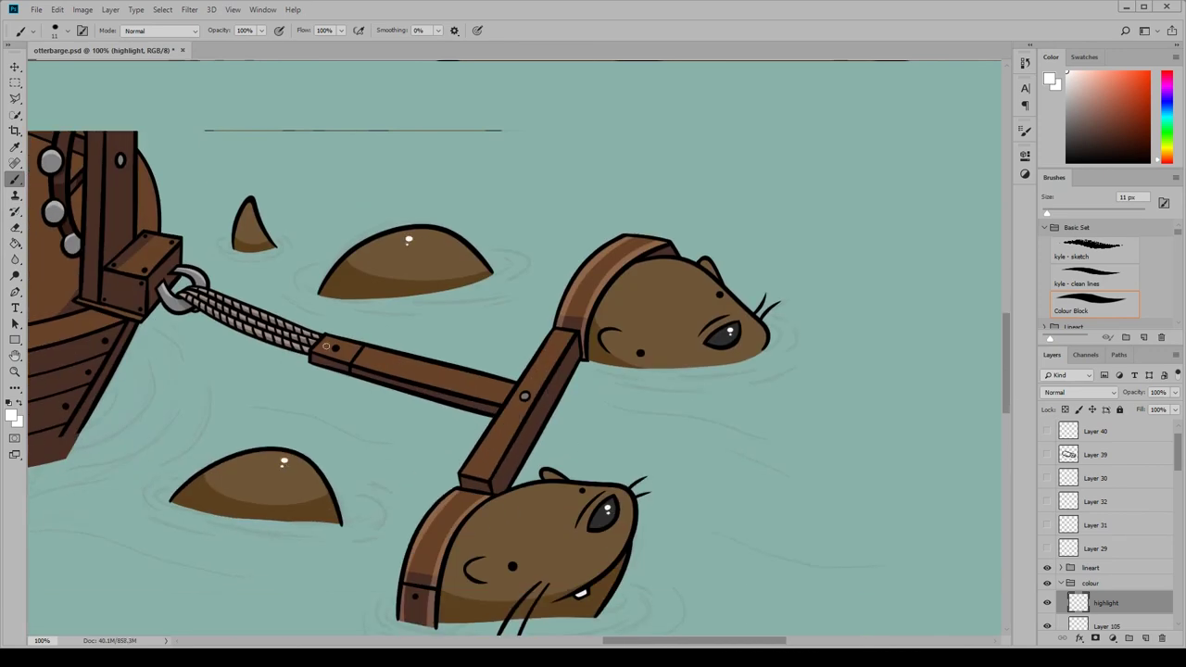
{"action": "scroll", "coordinate": [562, 540], "scroll_direction": "left", "scroll_amount": 10}
{"action": "key", "text": "ctrl+minus"}
{"action": "key", "text": "ctrl+minus"}
{"action": "key", "text": "ctrl+minus"}
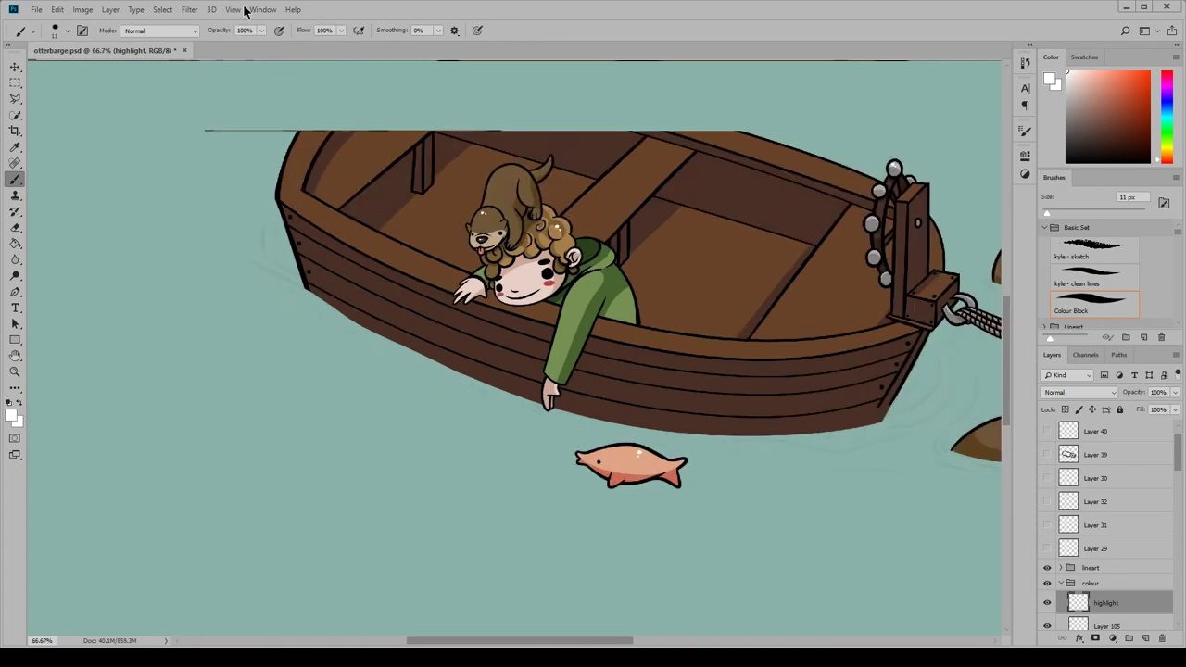
Paint a white waterline along the hull's lower edge at 11 px on the water layer
{"action": "key", "text": "ctrl+plus"}
{"action": "key", "text": "ctrl+plus"}
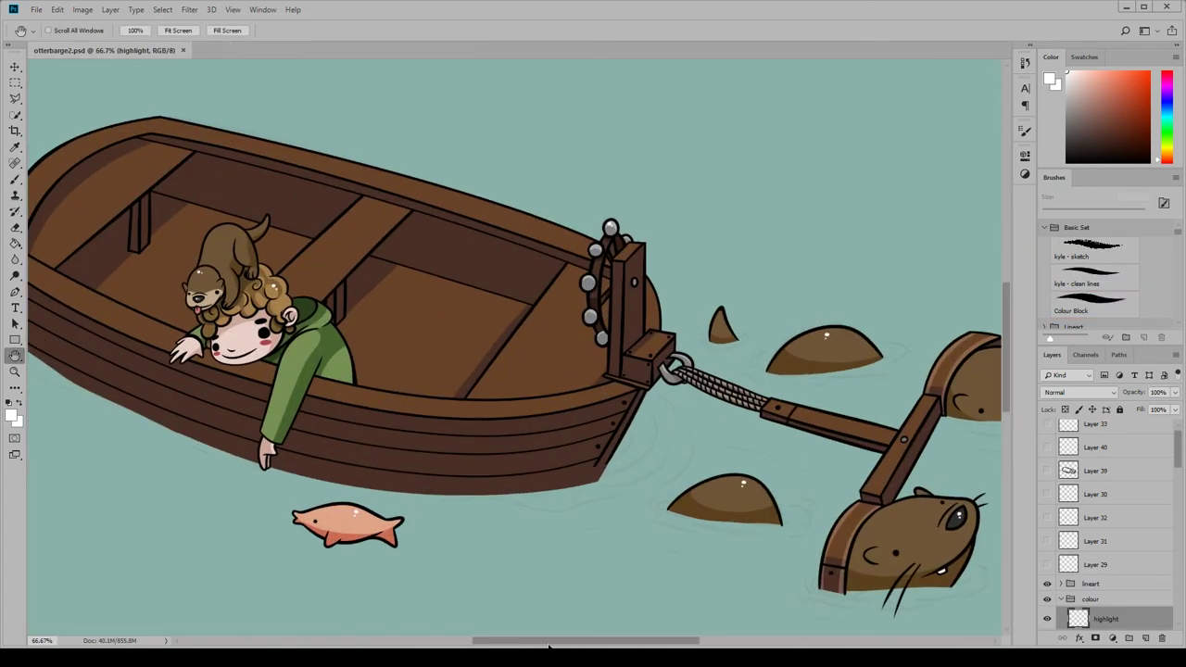
{"action": "scroll", "coordinate": [515, 348], "scroll_direction": "left", "scroll_amount": 5}
{"action": "key", "text": "alt+bracketleft"}
{"action": "key", "text": "b"}
{"action": "mouse_move", "coordinate": [271, 350]}
{"action": "left_mouse_down"}
{"action": "mouse_move", "coordinate": [489, 463]}
{"action": "mouse_move", "coordinate": [877, 478]}
{"action": "left_mouse_up"}
{"action": "scroll", "coordinate": [653, 434], "scroll_direction": "right", "scroll_amount": 5}
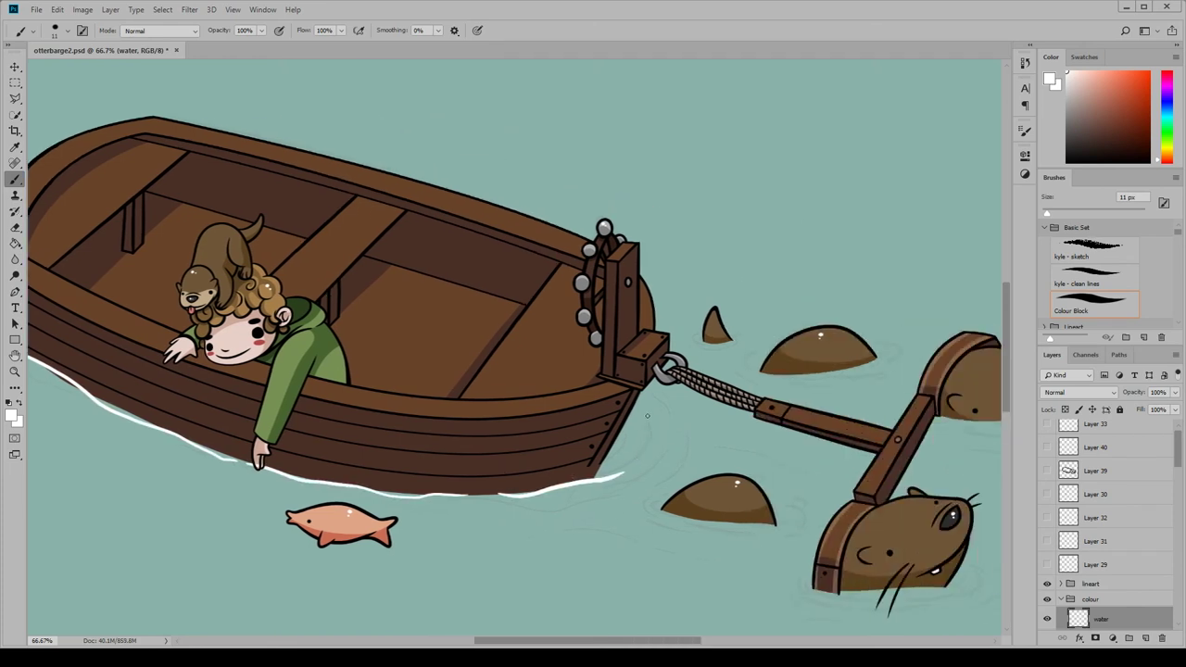
Undo the last waterline strokes and paint curved white ripples around the boat's bow at 11 px
{"action": "key", "text": "ctrl+alt+z"}
{"action": "key", "text": "ctrl+alt+z"}
{"action": "key", "text": "ctrl+alt+z"}
{"action": "left_click_drag", "start_coordinate": [573, 477], "coordinate": [658, 426]}
{"action": "left_click_drag", "start_coordinate": [669, 428], "coordinate": [668, 448]}
{"action": "key", "text": "ctrl+alt+z"}
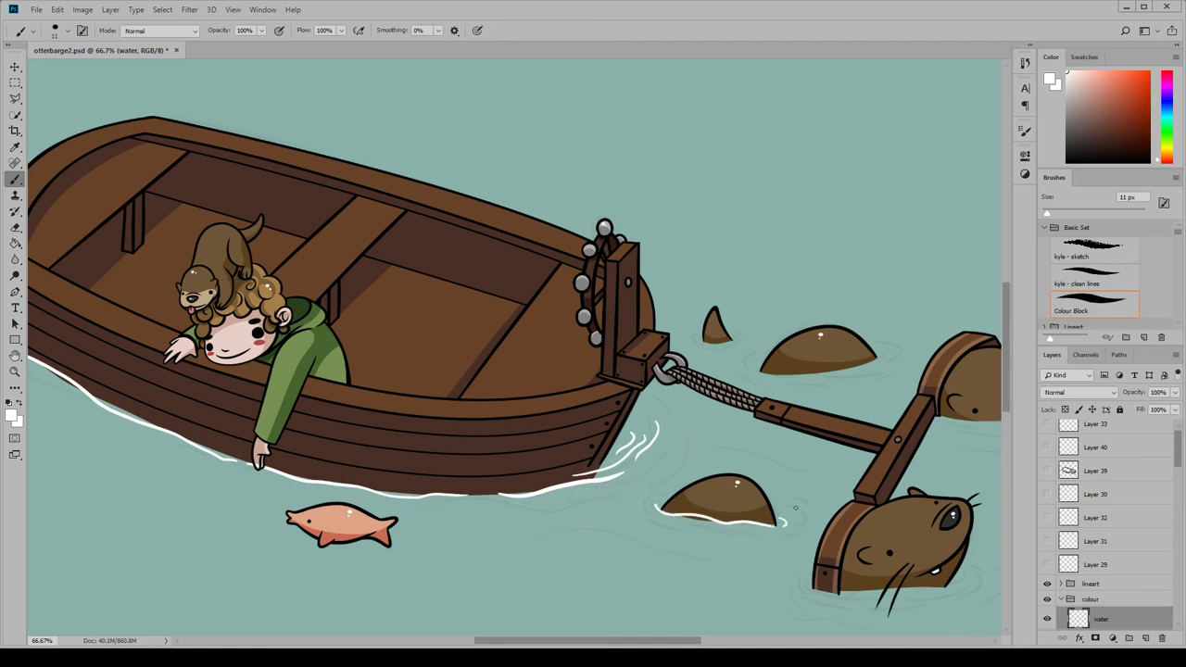
Paint white waterlines beneath the otters' humps and heads at 11 px, and move the water layer above the lineart group
{"action": "left_click_drag", "start_coordinate": [652, 508], "coordinate": [751, 526]}
{"action": "left_click_drag", "start_coordinate": [760, 371], "coordinate": [886, 359]}
{"action": "scroll", "coordinate": [886, 358], "scroll_direction": "right", "scroll_amount": 5}
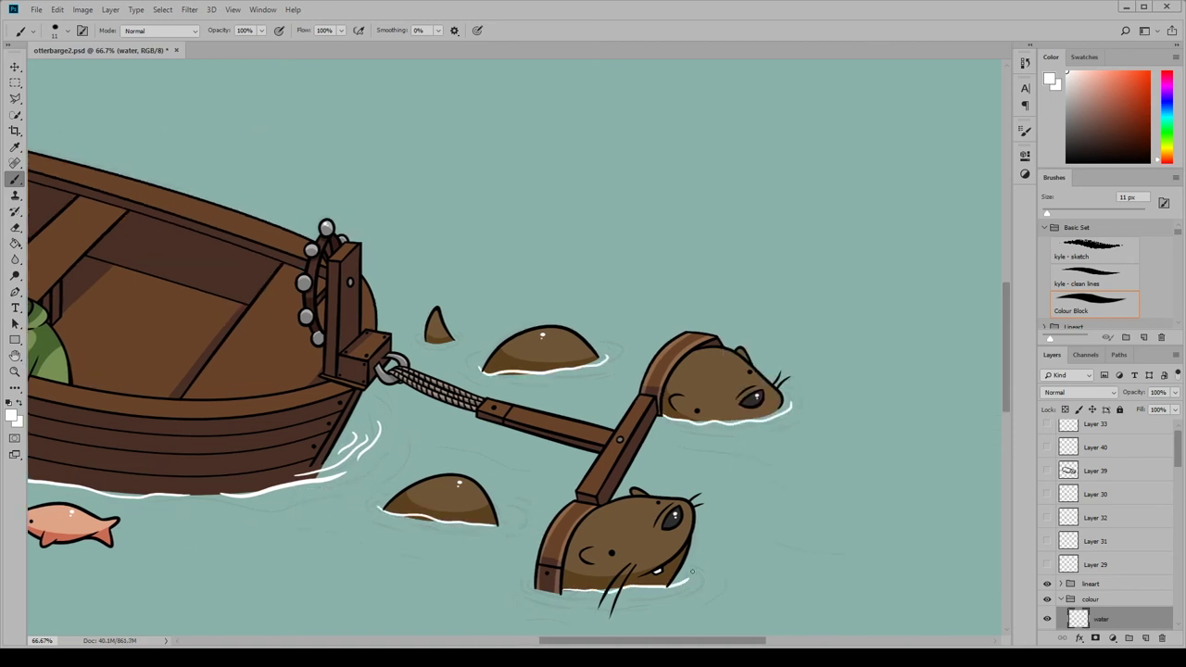
{"action": "left_click_drag", "start_coordinate": [1103, 618], "coordinate": [1130, 572]}
Paint outer white ripples around the boat's stern and below the hull at 11 px
{"action": "scroll", "coordinate": [784, 309], "scroll_direction": "left", "scroll_amount": 5}
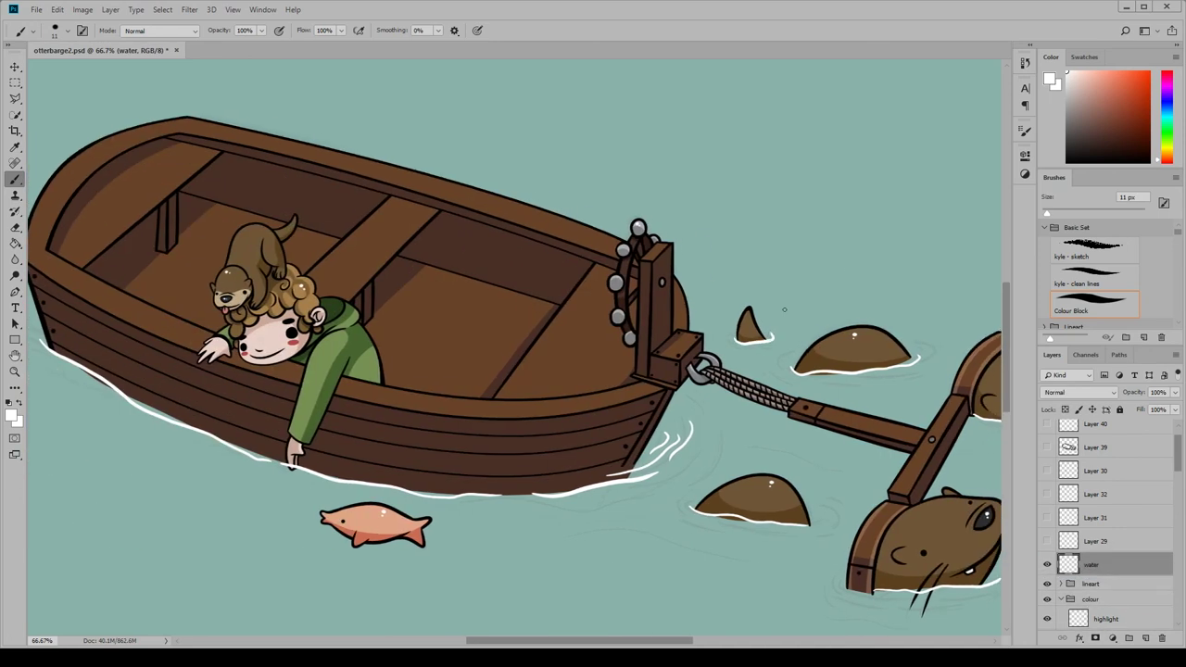
{"action": "scroll", "coordinate": [784, 309], "scroll_direction": "left", "scroll_amount": 5}
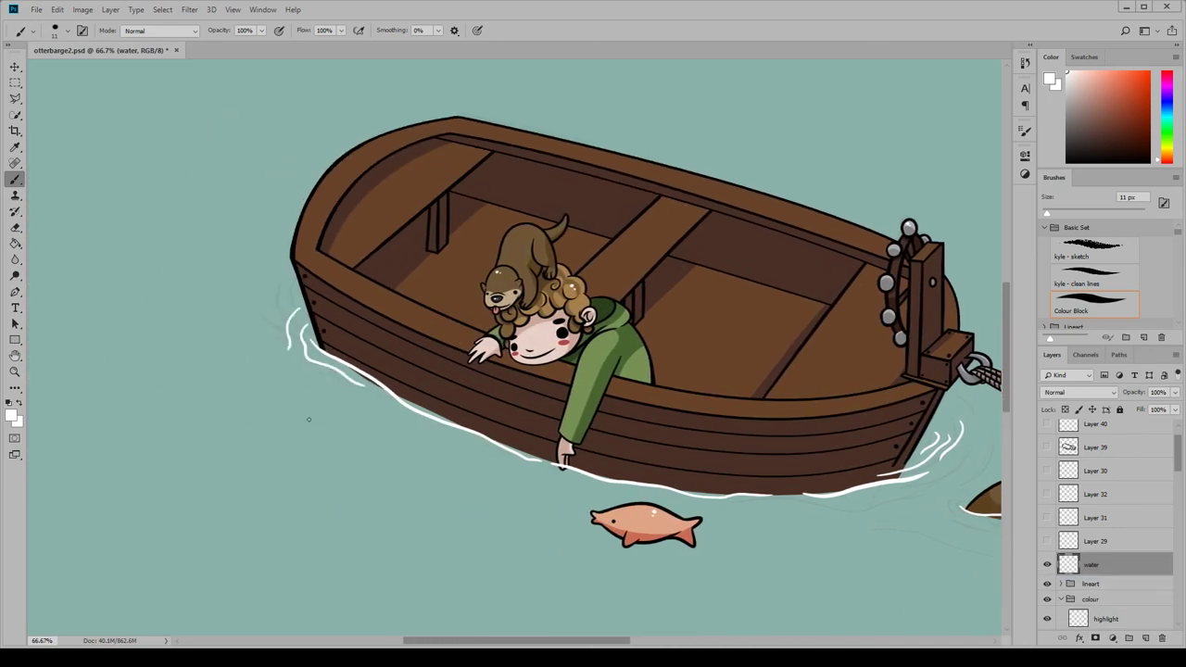
{"action": "left_click_drag", "start_coordinate": [380, 397], "coordinate": [523, 472]}
{"action": "left_click_drag", "start_coordinate": [692, 505], "coordinate": [815, 508]}
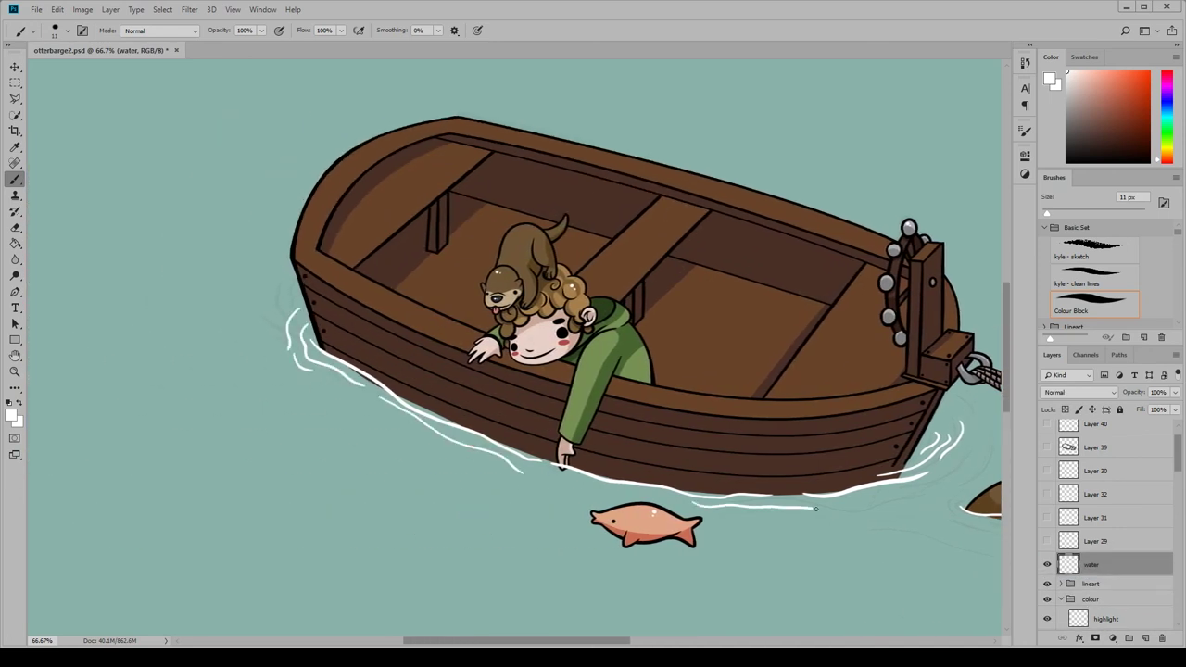
Add outer white ripples around the two harnessed otters' heads at 11 px
{"action": "scroll", "coordinate": [747, 530], "scroll_direction": "right", "scroll_amount": 8}
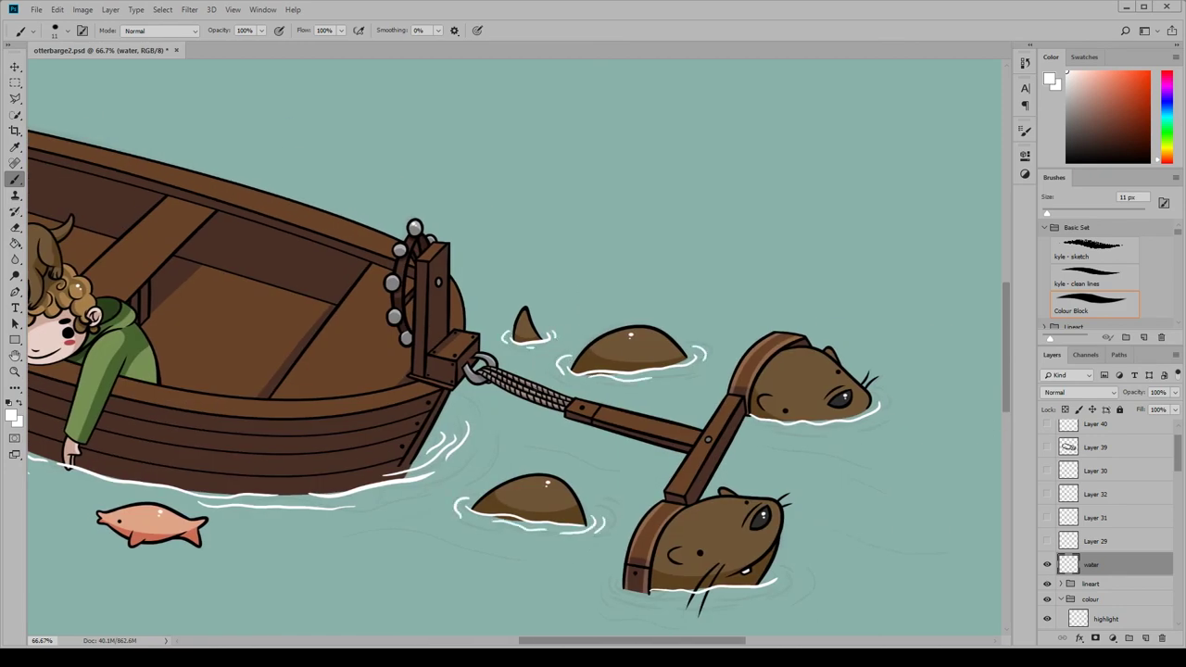
{"action": "left_click_drag", "start_coordinate": [773, 426], "coordinate": [888, 408]}
{"action": "scroll", "coordinate": [987, 412], "scroll_direction": "down", "scroll_amount": 1}
{"action": "left_click_drag", "start_coordinate": [764, 525], "coordinate": [795, 513]}
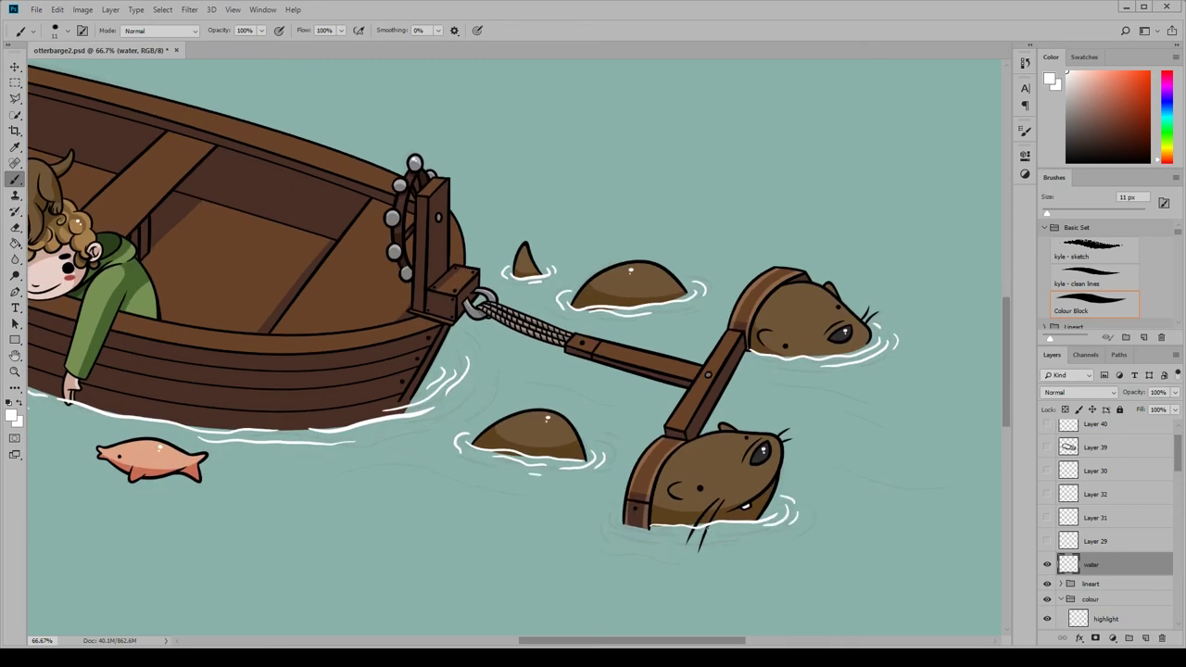
Paint a small white ripple around the fingers dipped in the water at 11 px
{"action": "scroll", "coordinate": [719, 530], "scroll_direction": "left", "scroll_amount": 4}
{"action": "scroll", "coordinate": [843, 519], "scroll_direction": "left", "scroll_amount": 3}
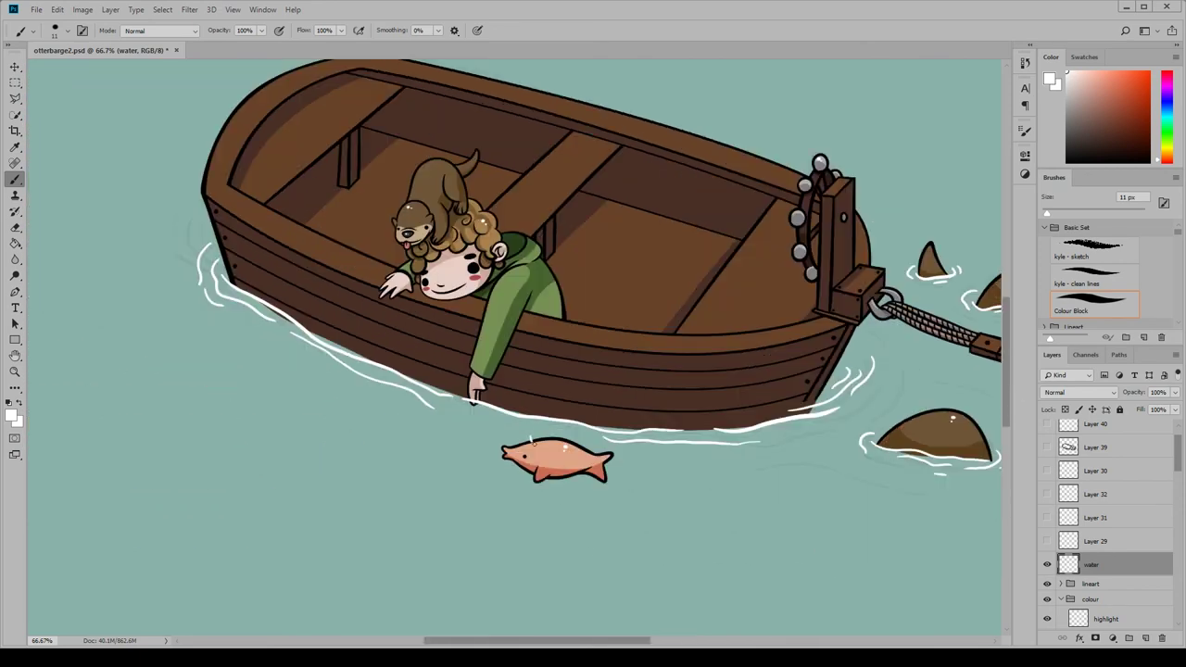
{"action": "left_click_drag", "start_coordinate": [463, 390], "coordinate": [483, 397]}
{"action": "key", "text": "ctrl+plus"}
Taper the ends of the white ripples along the boat's hull, stern and dipped fingers with the Eraser at 7 px
{"action": "key", "text": "e"}
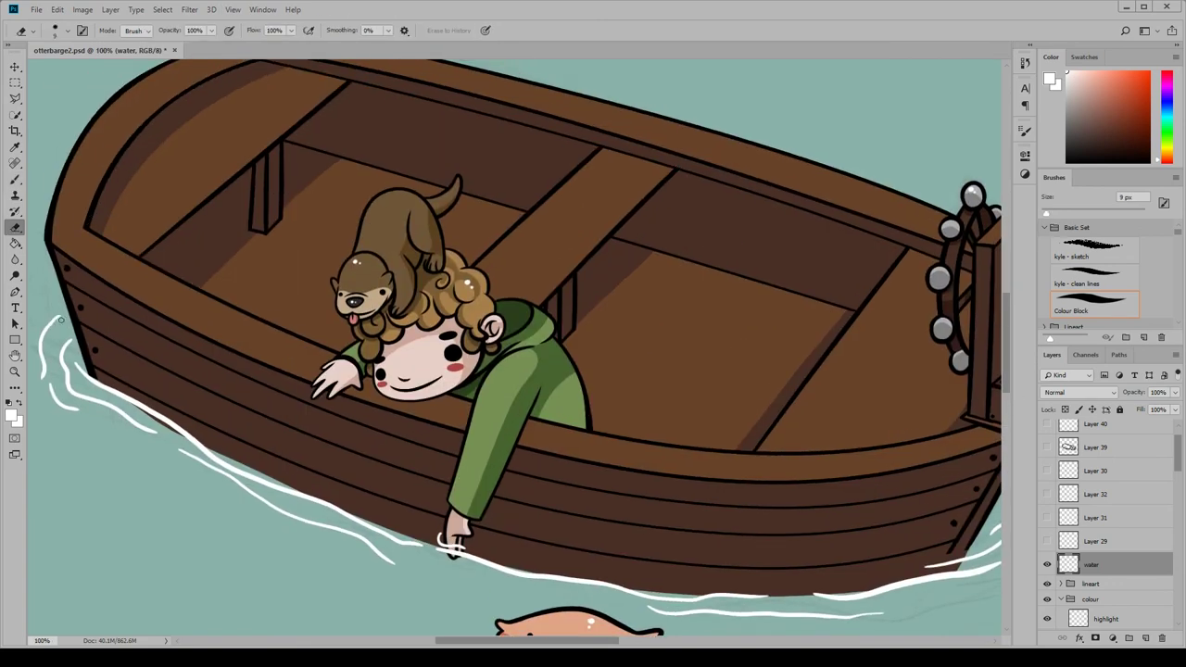
{"action": "key", "text": "ctrl+plus"}
{"action": "scroll", "coordinate": [212, 449], "scroll_direction": "left", "scroll_amount": 3}
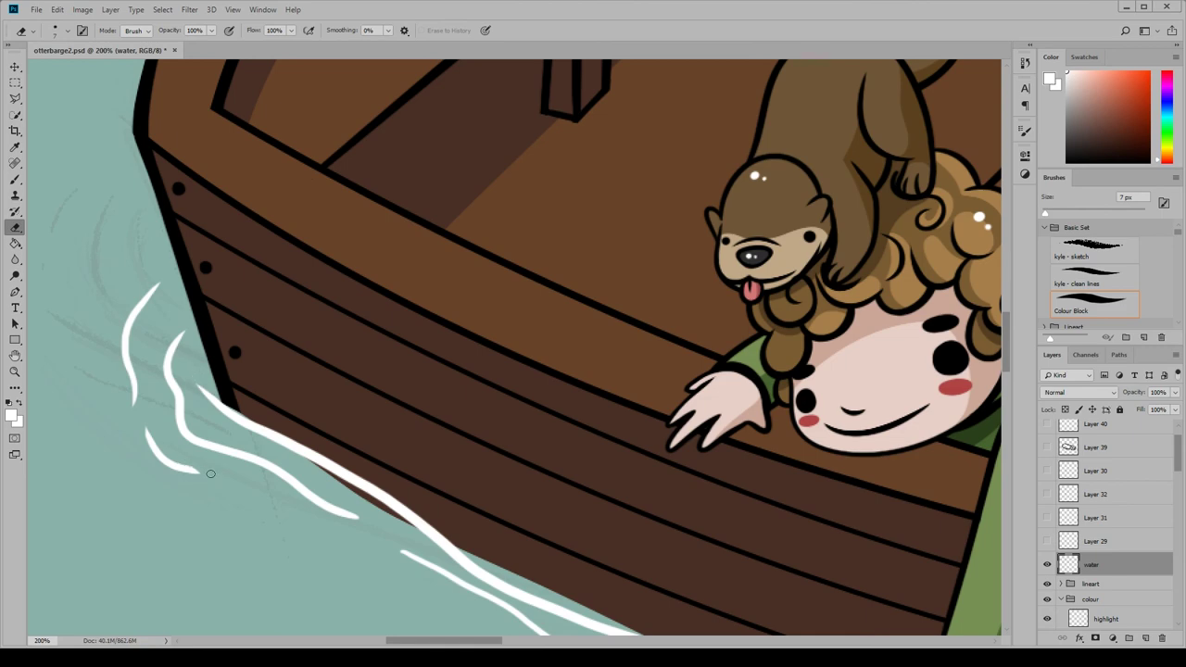
{"action": "scroll", "coordinate": [419, 557], "scroll_direction": "down", "scroll_amount": 5}
{"action": "scroll", "coordinate": [378, 448], "scroll_direction": "right", "scroll_amount": 8}
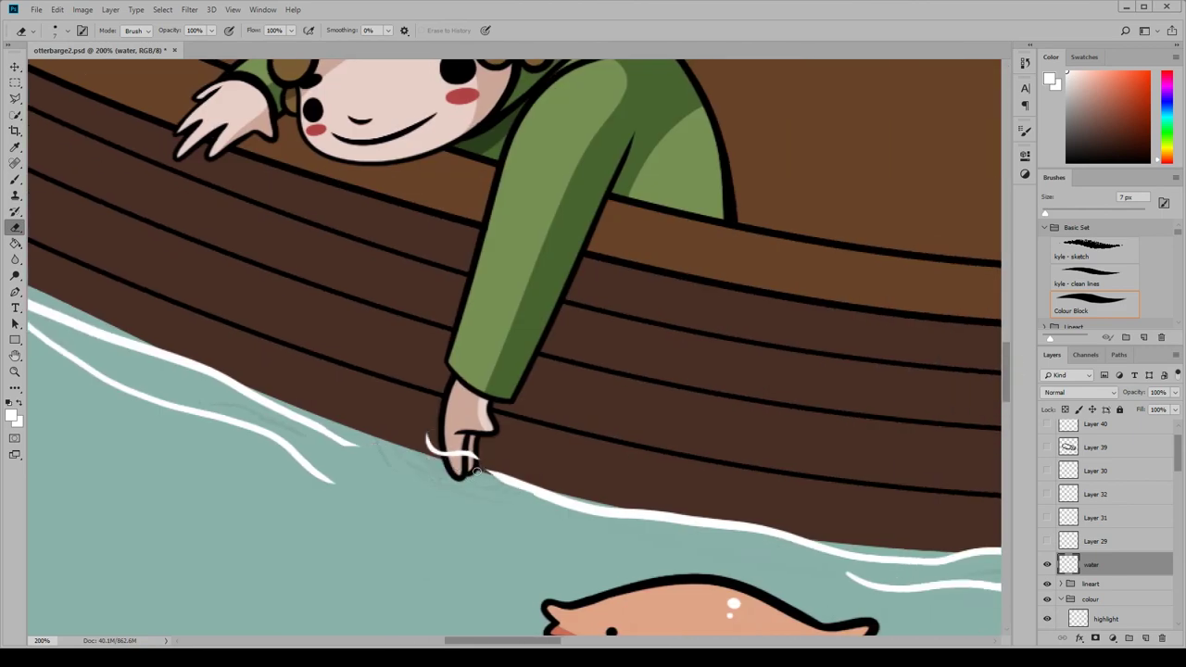
{"action": "scroll", "coordinate": [492, 559], "scroll_direction": "right", "scroll_amount": 10}
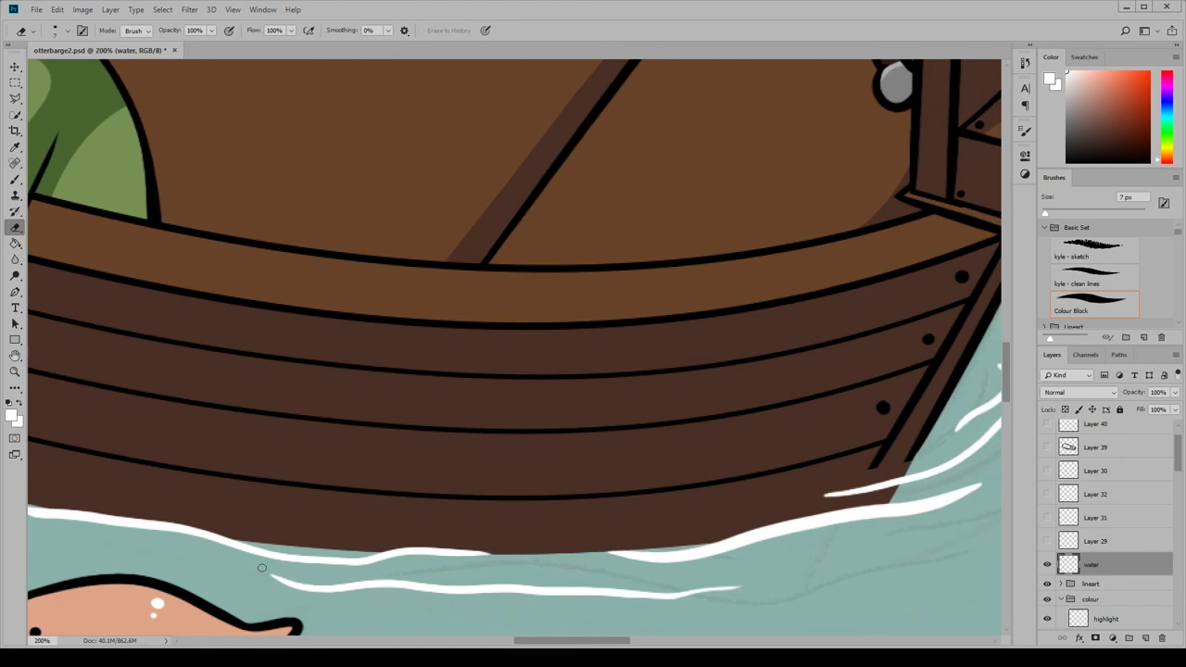
{"action": "scroll", "coordinate": [657, 498], "scroll_direction": "right", "scroll_amount": 6}
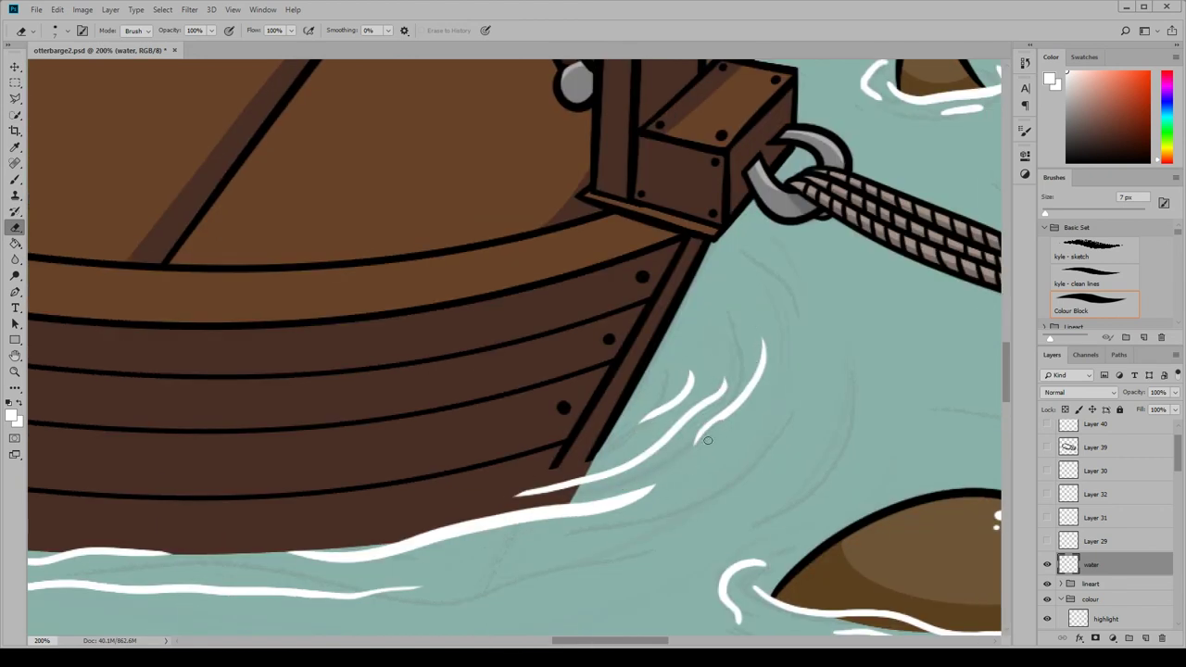
Taper the ends of the white ripples around the otters' humps, heads and tail with the Eraser at 7 px
{"action": "scroll", "coordinate": [708, 440], "scroll_direction": "down", "scroll_amount": 5}
{"action": "scroll", "coordinate": [761, 344], "scroll_direction": "right", "scroll_amount": 6}
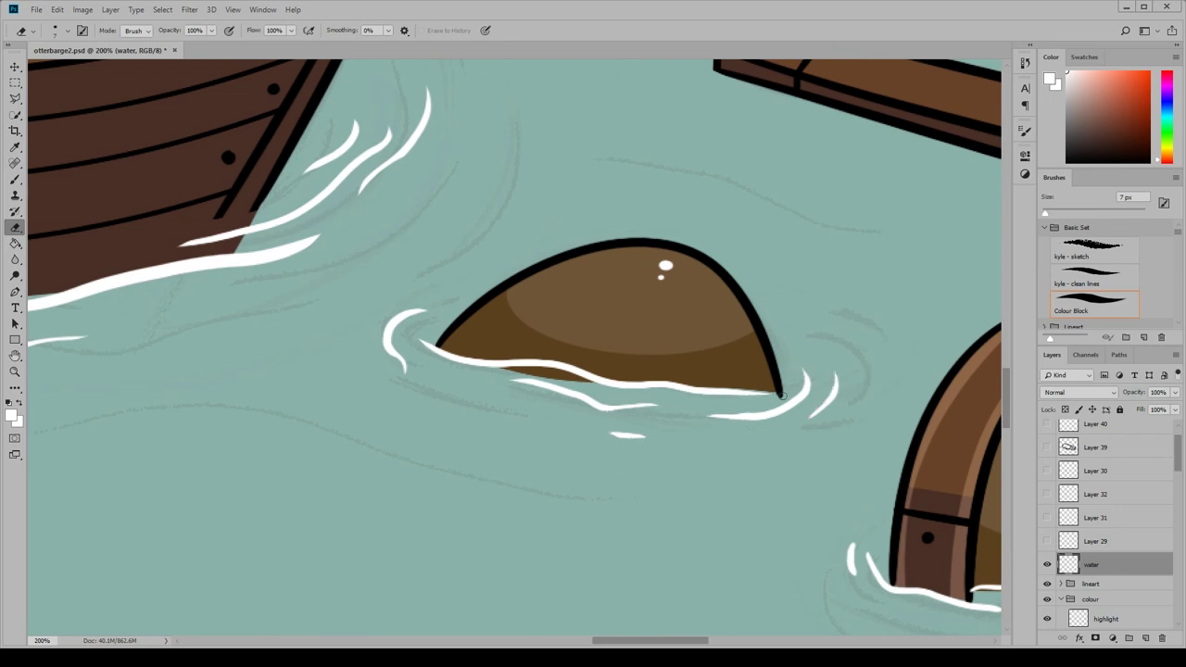
{"action": "scroll", "coordinate": [781, 395], "scroll_direction": "right", "scroll_amount": 9}
{"action": "scroll", "coordinate": [781, 396], "scroll_direction": "down", "scroll_amount": 3}
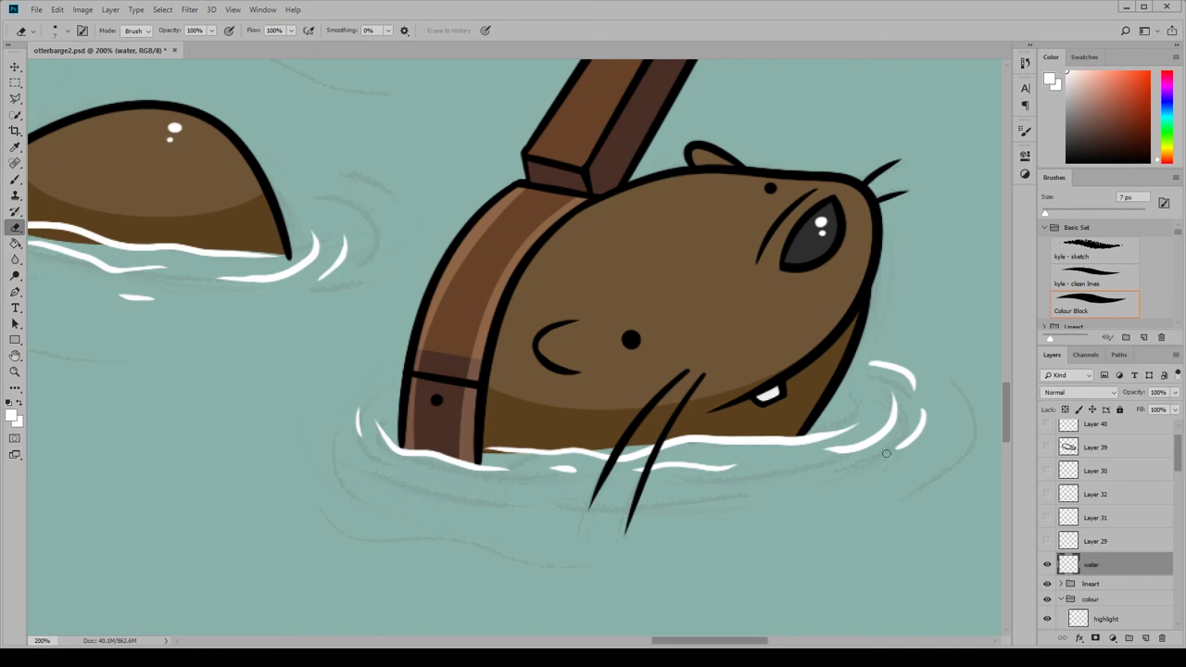
{"action": "scroll", "coordinate": [906, 326], "scroll_direction": "up", "scroll_amount": 7}
{"action": "scroll", "coordinate": [906, 326], "scroll_direction": "right", "scroll_amount": 6}
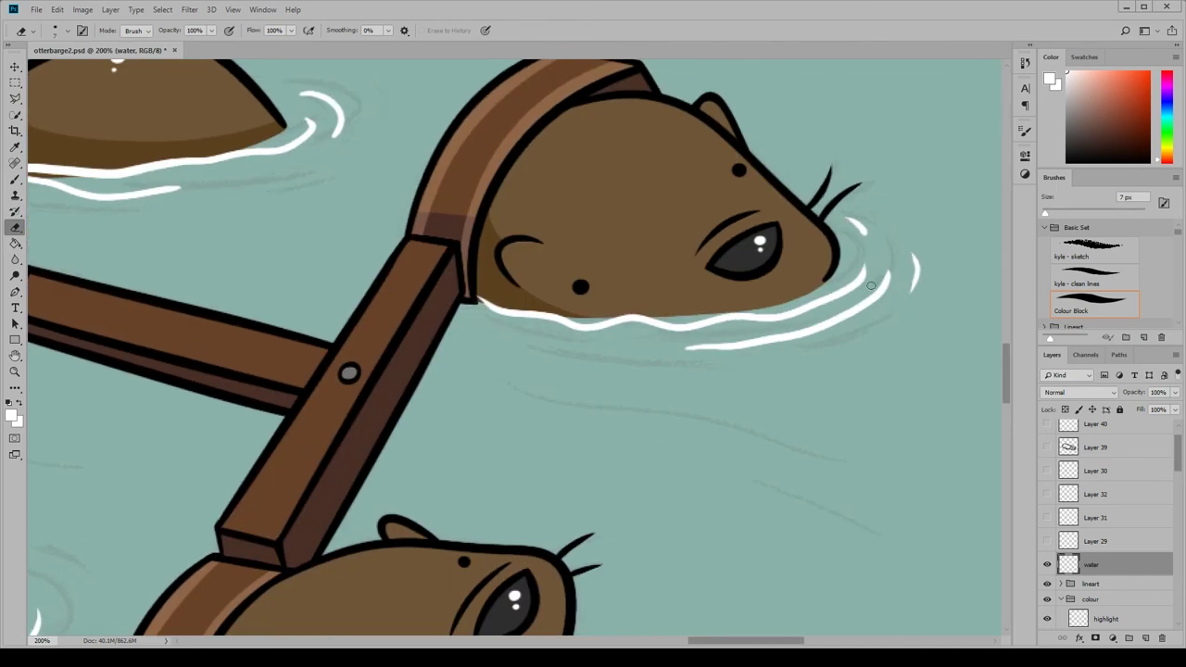
{"action": "scroll", "coordinate": [740, 307], "scroll_direction": "up", "scroll_amount": 4}
{"action": "scroll", "coordinate": [355, 371], "scroll_direction": "left", "scroll_amount": 8}
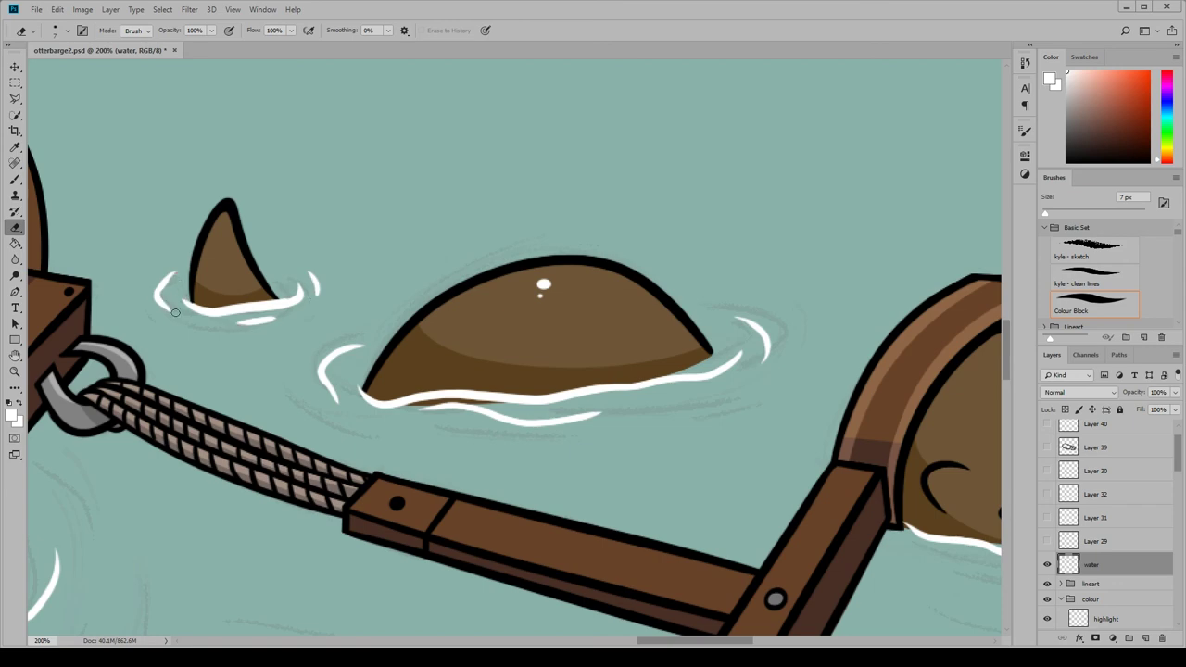
Add a new layer beneath the water layer and set the foreground colour to the background teal, #8ab1a9
{"action": "key", "text": "ctrl+minus"}
{"action": "key", "text": "ctrl+minus"}
{"action": "key", "text": "ctrl+minus"}
{"action": "key", "text": "ctrl+minus"}
{"action": "left_click", "coordinate": [233, 9]}
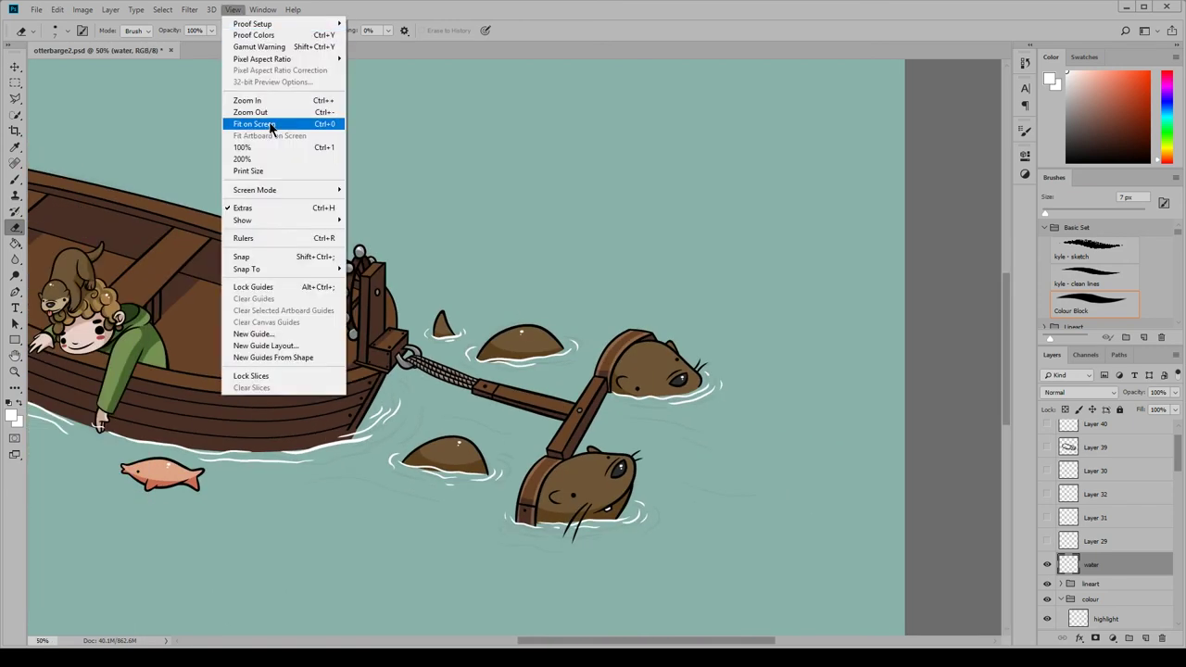
{"action": "left_click", "coordinate": [273, 124]}
{"action": "left_click", "coordinate": [1145, 639], "text": "ctrl"}
{"action": "left_click", "coordinate": [12, 416]}
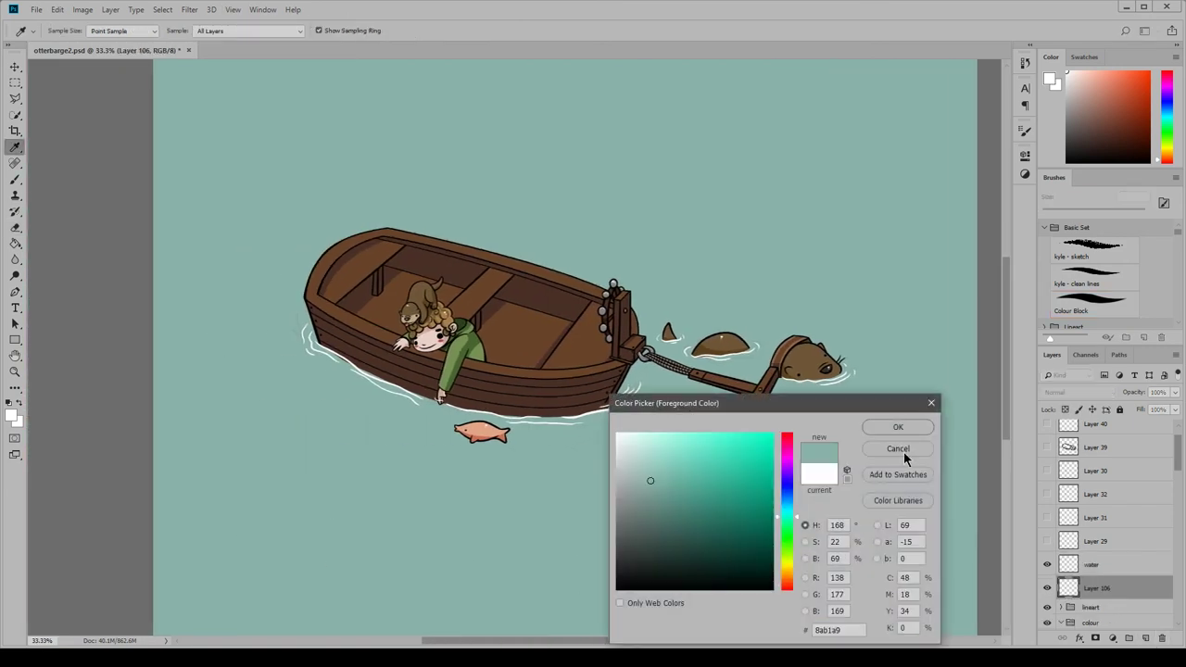
{"action": "left_click", "coordinate": [900, 424]}
Paint teal over the submerged edges of the hull, fingers, otter humps and heads with the Brush at 76 px
{"action": "left_click", "coordinate": [234, 9]}
{"action": "left_click", "coordinate": [256, 100]}
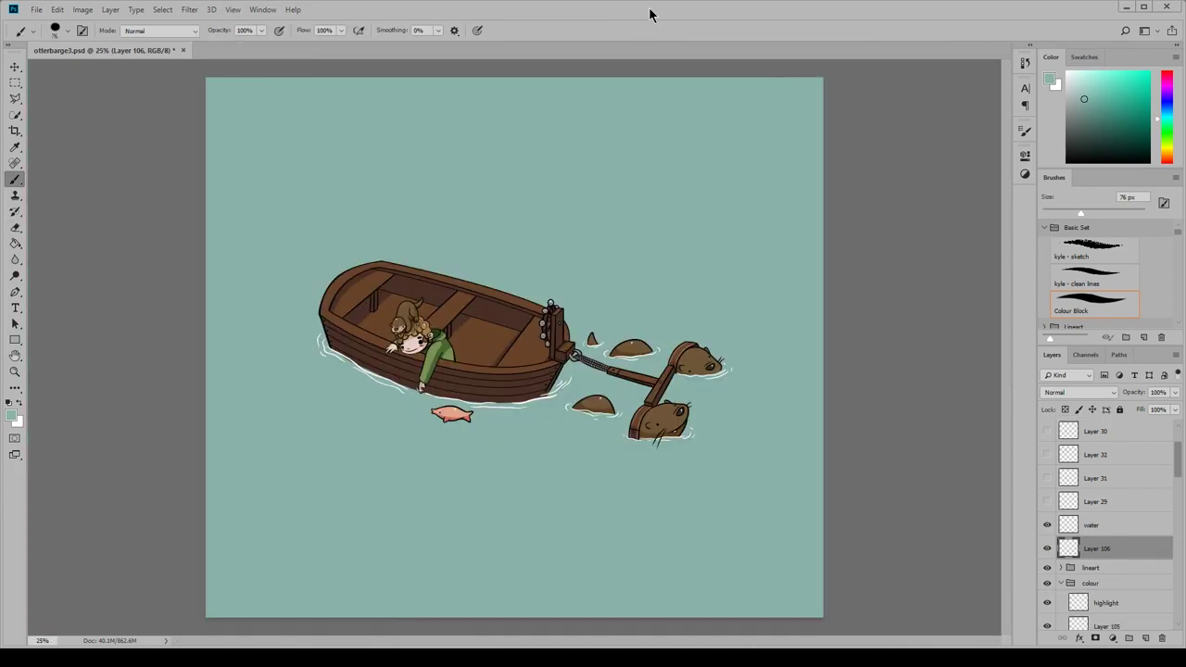
{"action": "scroll", "coordinate": [251, 92], "scroll_direction": "up", "scroll_amount": 5}
{"action": "scroll", "coordinate": [559, 508], "scroll_direction": "right", "scroll_amount": 10}
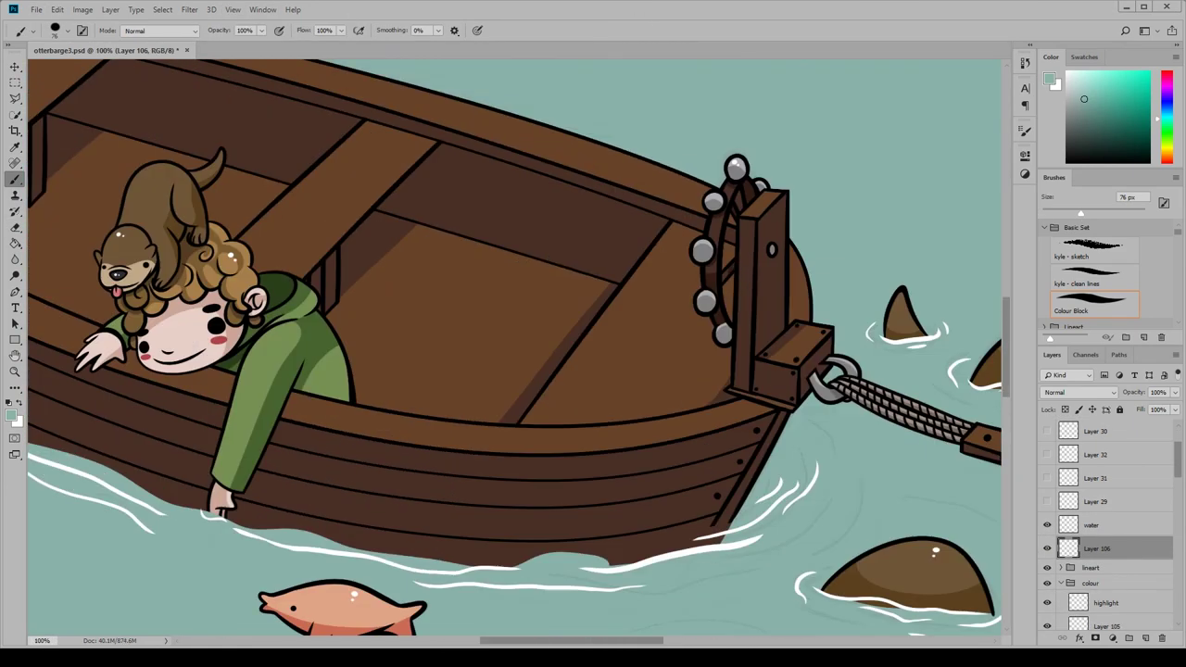
{"action": "left_click_drag", "start_coordinate": [519, 542], "coordinate": [315, 582]}
{"action": "left_click_drag", "start_coordinate": [534, 515], "coordinate": [461, 560]}
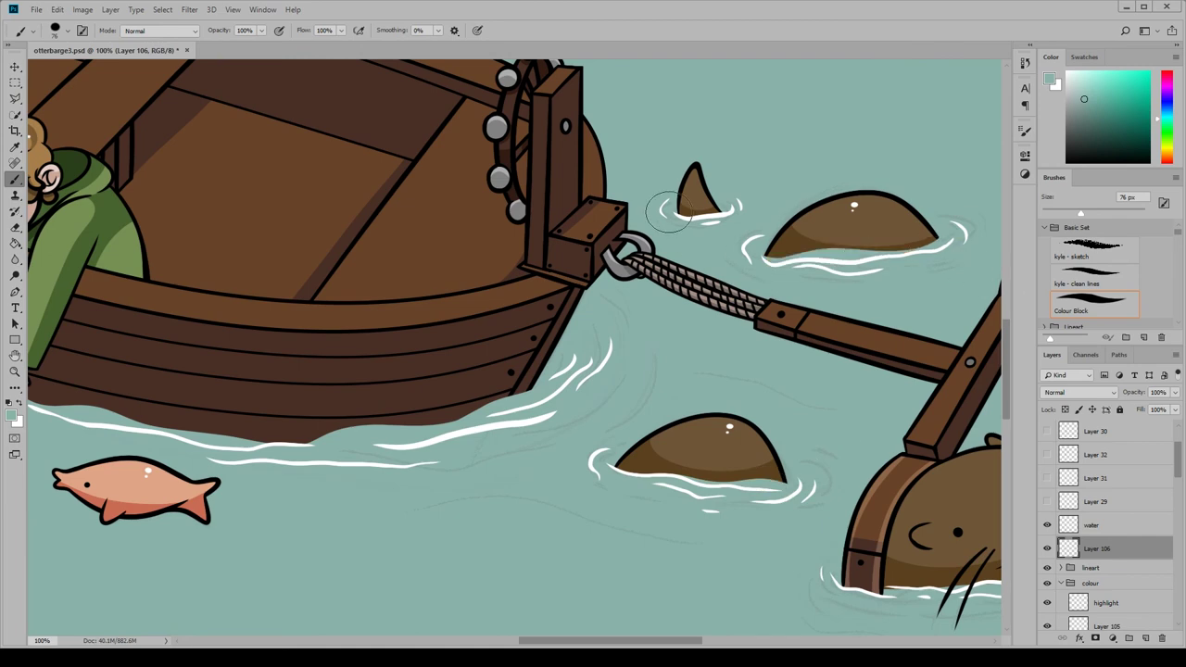
{"action": "left_click_drag", "start_coordinate": [765, 492], "coordinate": [370, 394]}
{"action": "mouse_move", "coordinate": [635, 245]}
{"action": "left_mouse_down"}
{"action": "mouse_move", "coordinate": [831, 222]}
{"action": "mouse_move", "coordinate": [639, 236]}
{"action": "mouse_move", "coordinate": [742, 232]}
{"action": "mouse_move", "coordinate": [687, 244]}
{"action": "left_mouse_up"}
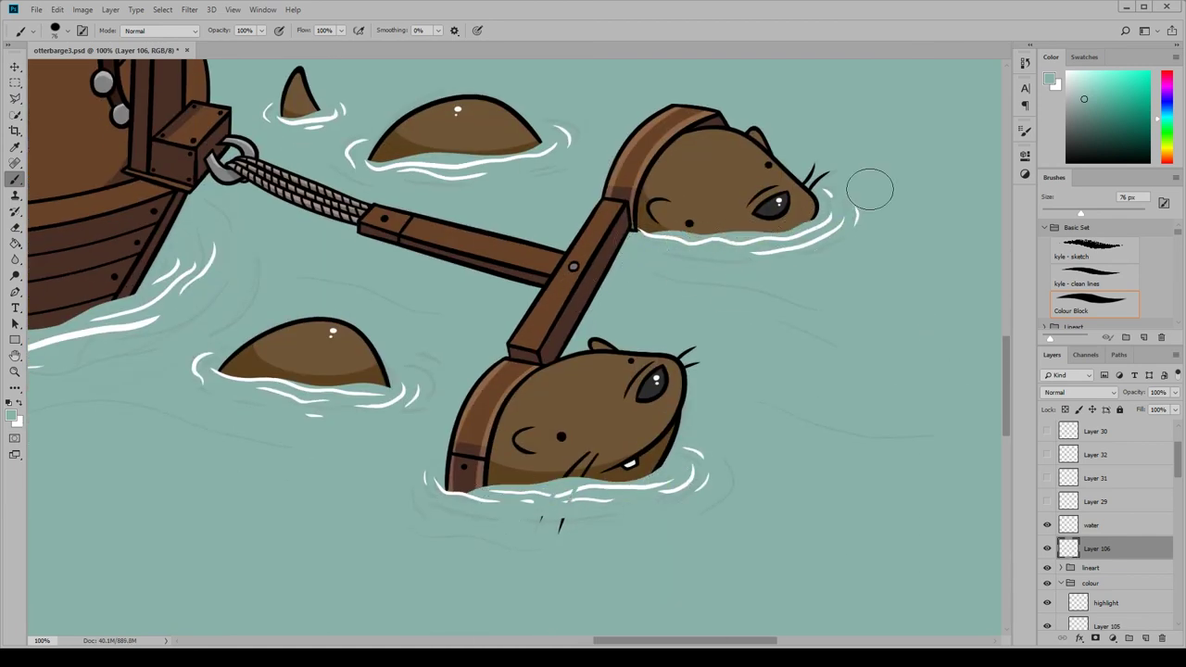
Erase the teal paint covering the lower otter's whiskers at 19 px, keeping the layer in Normal blend mode
{"action": "key", "text": "e"}
{"action": "key", "text": "ctrl+plus"}
{"action": "left_click", "coordinate": [1079, 392]}
{"action": "left_click", "coordinate": [1068, 213]}
{"action": "left_click", "coordinate": [1079, 392]}
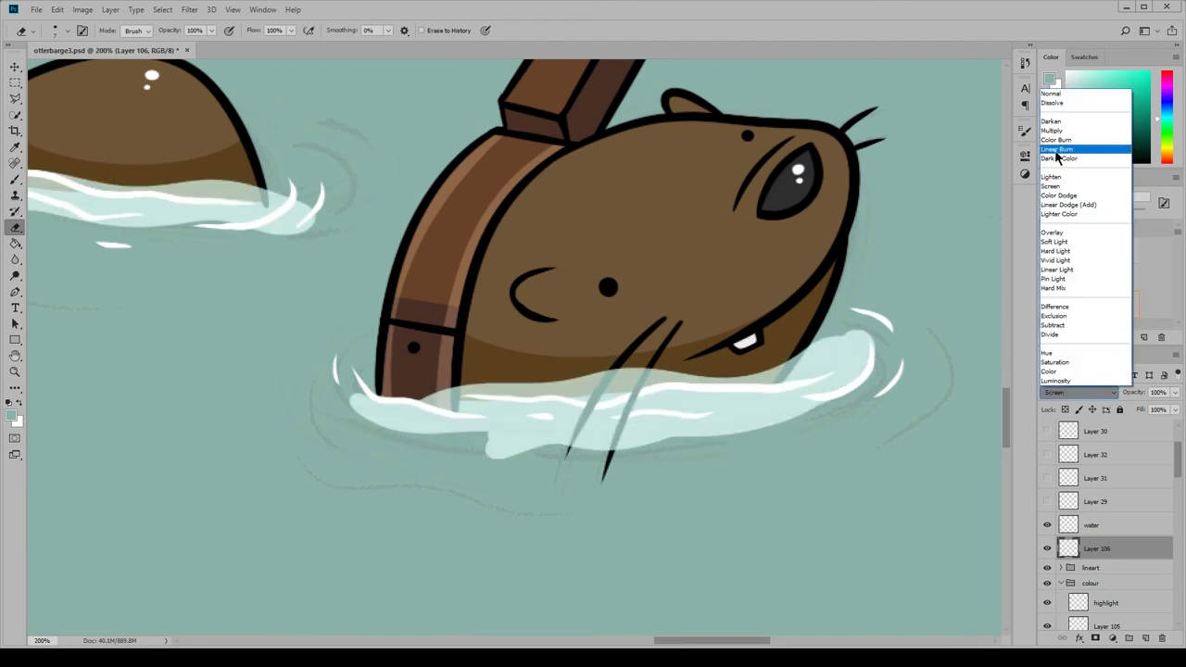
{"action": "left_click", "coordinate": [1066, 93]}
{"action": "left_click_drag", "start_coordinate": [1045, 212], "coordinate": [1053, 213]}
{"action": "mouse_move", "coordinate": [602, 390]}
{"action": "left_mouse_down"}
{"action": "mouse_move", "coordinate": [630, 356]}
{"action": "mouse_move", "coordinate": [595, 396]}
{"action": "mouse_move", "coordinate": [649, 364]}
{"action": "left_mouse_up"}
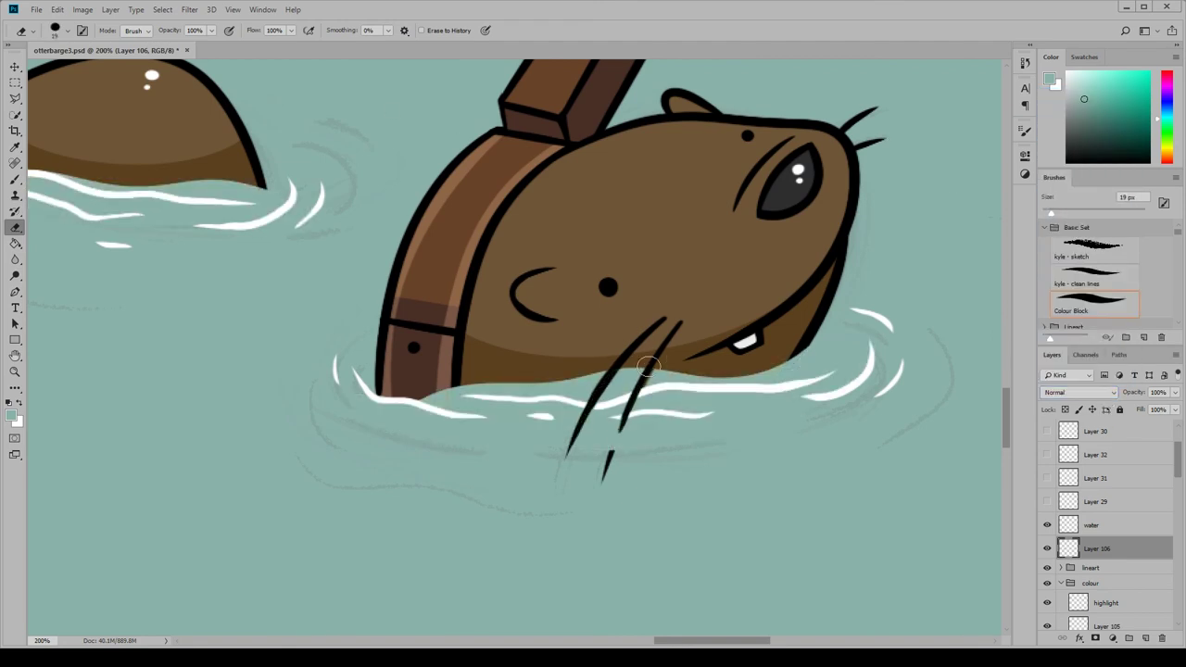
Lower the opacity of the teal overlay layer covering the submerged parts to 58%
{"action": "key", "text": "b"}
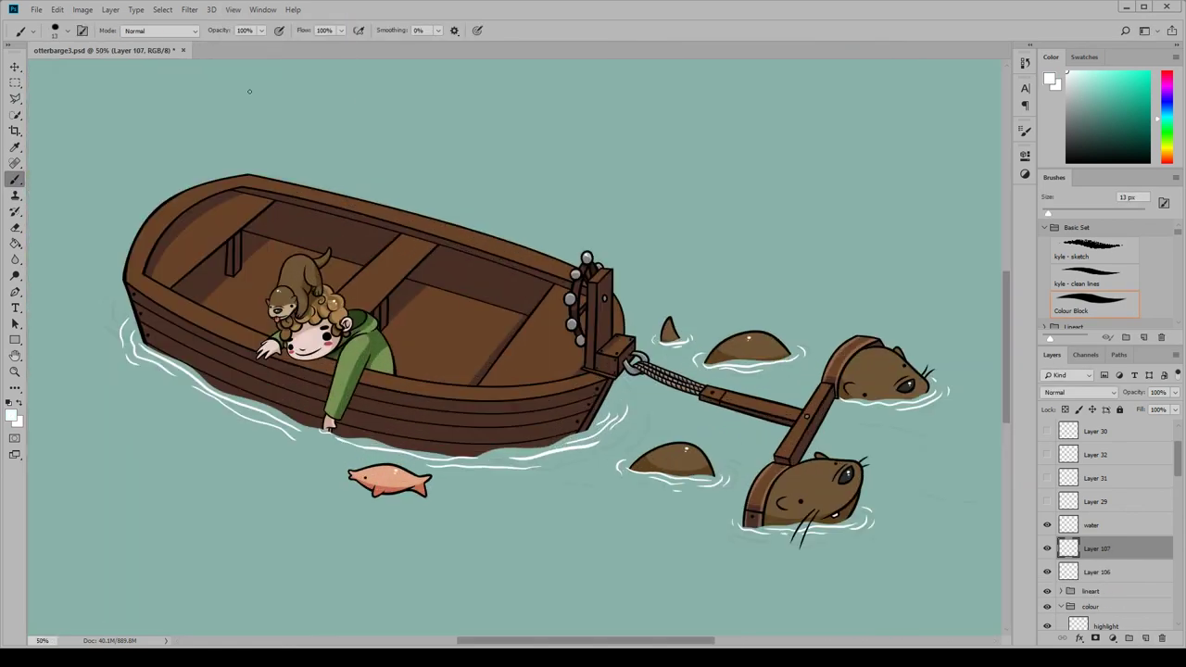
{"action": "left_click", "coordinate": [233, 9]}
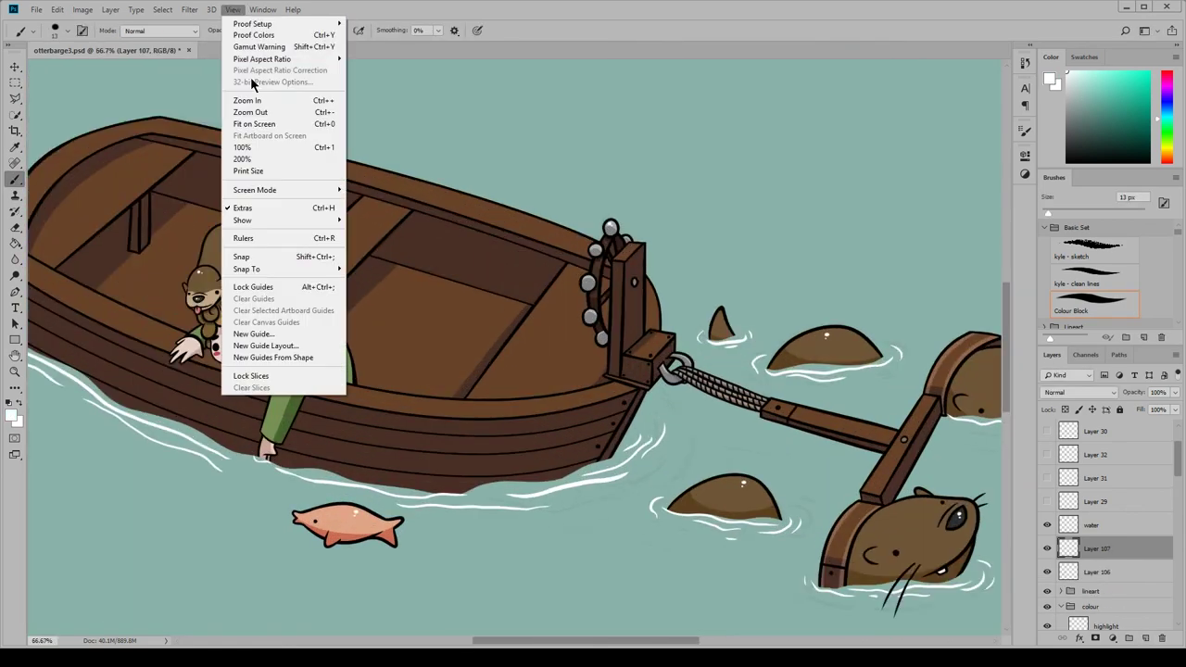
{"action": "left_click", "coordinate": [264, 145]}
{"action": "left_click", "coordinate": [1085, 572]}
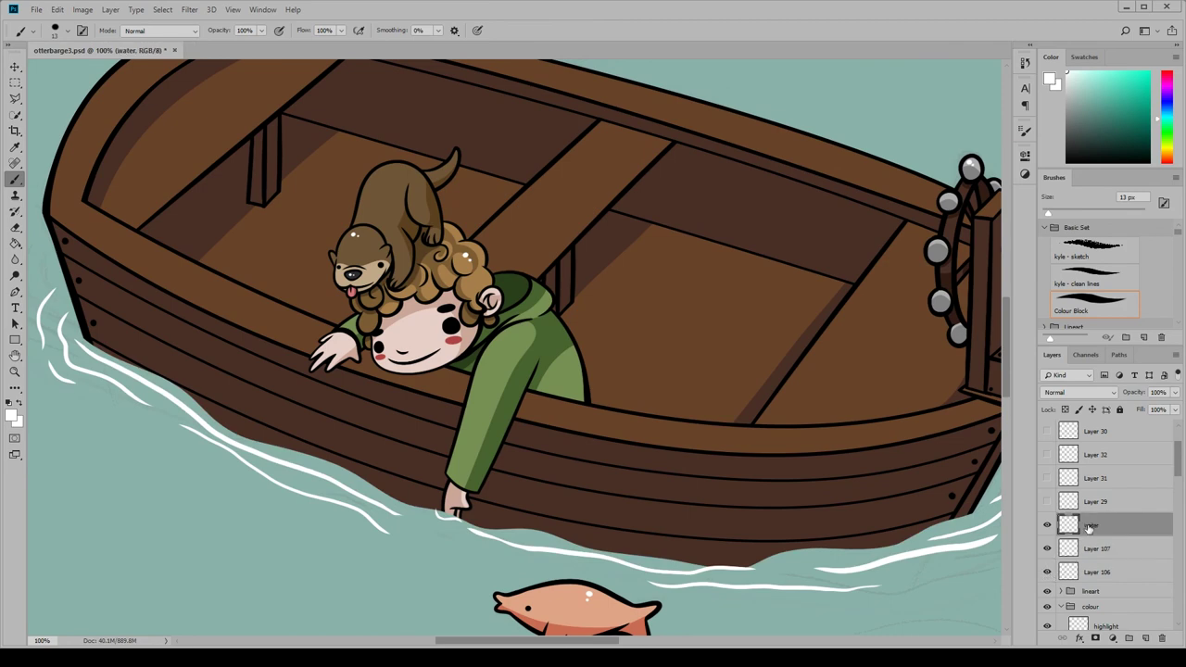
{"action": "left_click_drag", "start_coordinate": [1175, 392], "coordinate": [1149, 410]}
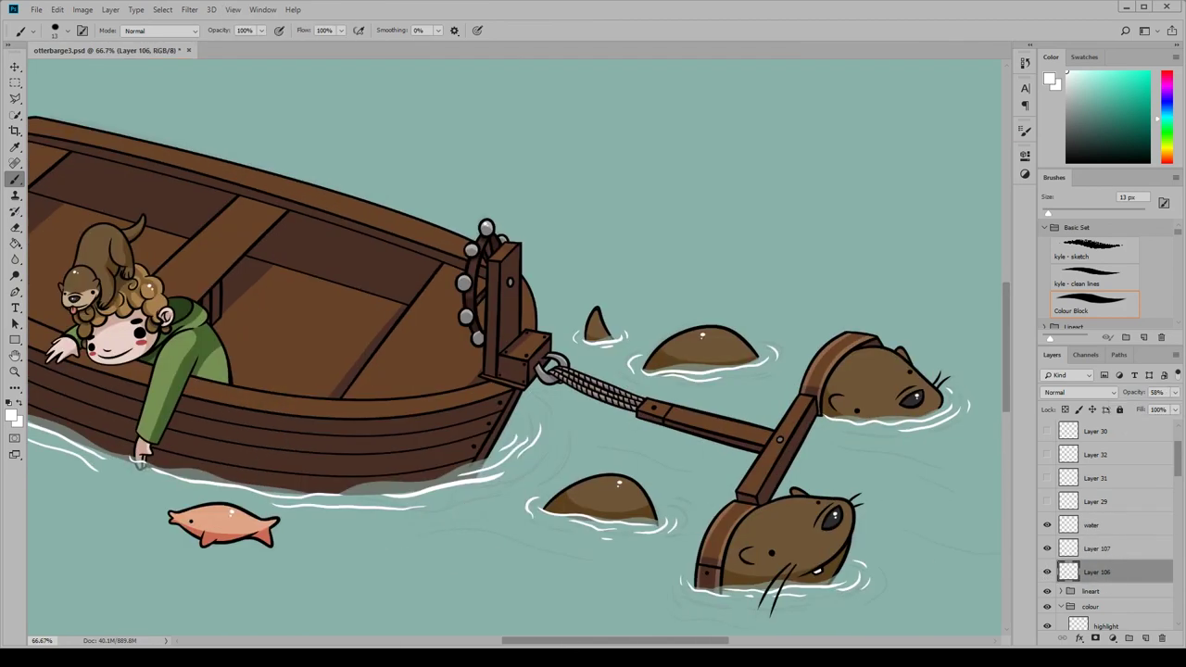
Draw an angular Pen shape of about 895 by 516 px in the water below the boat's stern and fill it white
{"action": "scroll", "coordinate": [514, 366], "scroll_direction": "left", "scroll_amount": 2}
{"action": "scroll", "coordinate": [514, 366], "scroll_direction": "left", "scroll_amount": 1}
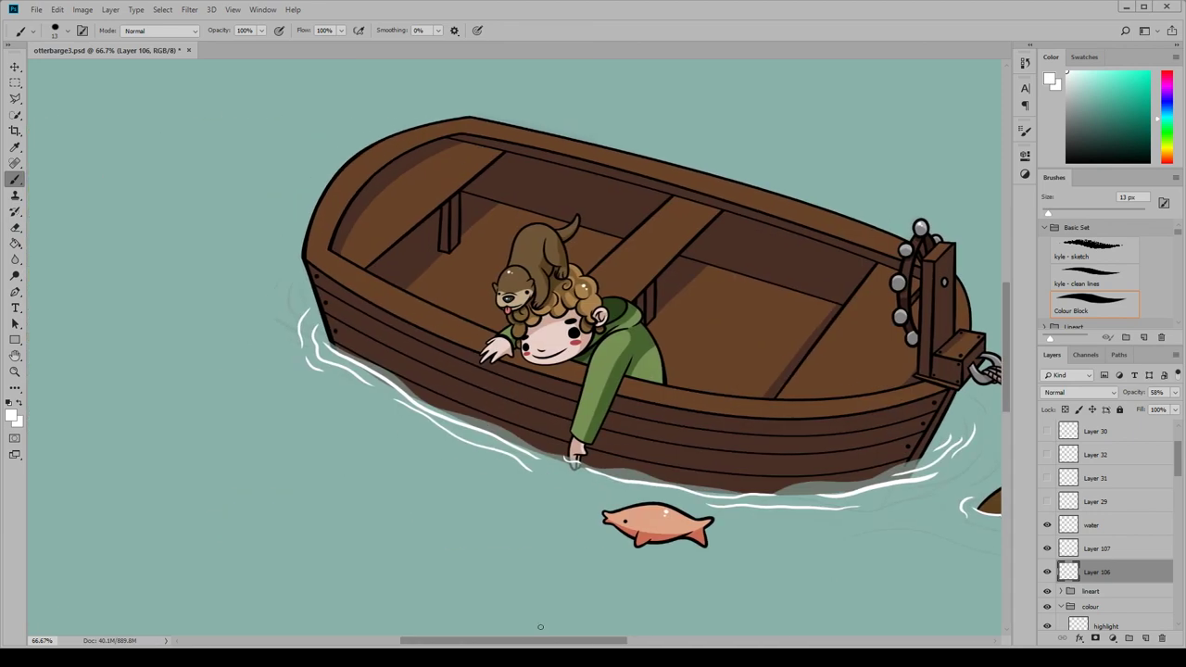
{"action": "key", "text": "p"}
{"action": "left_click", "coordinate": [349, 452]}
{"action": "left_click", "coordinate": [280, 394]}
{"action": "left_click", "coordinate": [246, 367]}
{"action": "left_click", "coordinate": [227, 330]}
{"action": "left_click", "coordinate": [116, 29]}
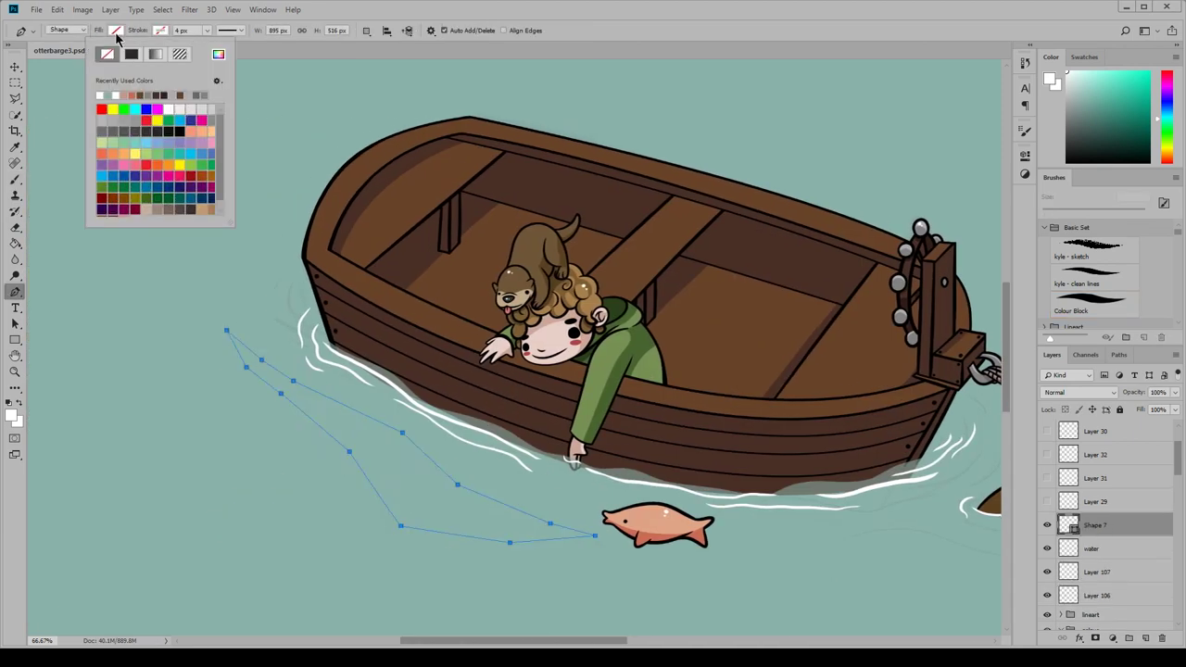
{"action": "left_click", "coordinate": [97, 80]}
Set the white water shape's layer to Overlay at 37% opacity
{"action": "key", "text": "v"}
{"action": "key", "text": "shift+alt+o"}
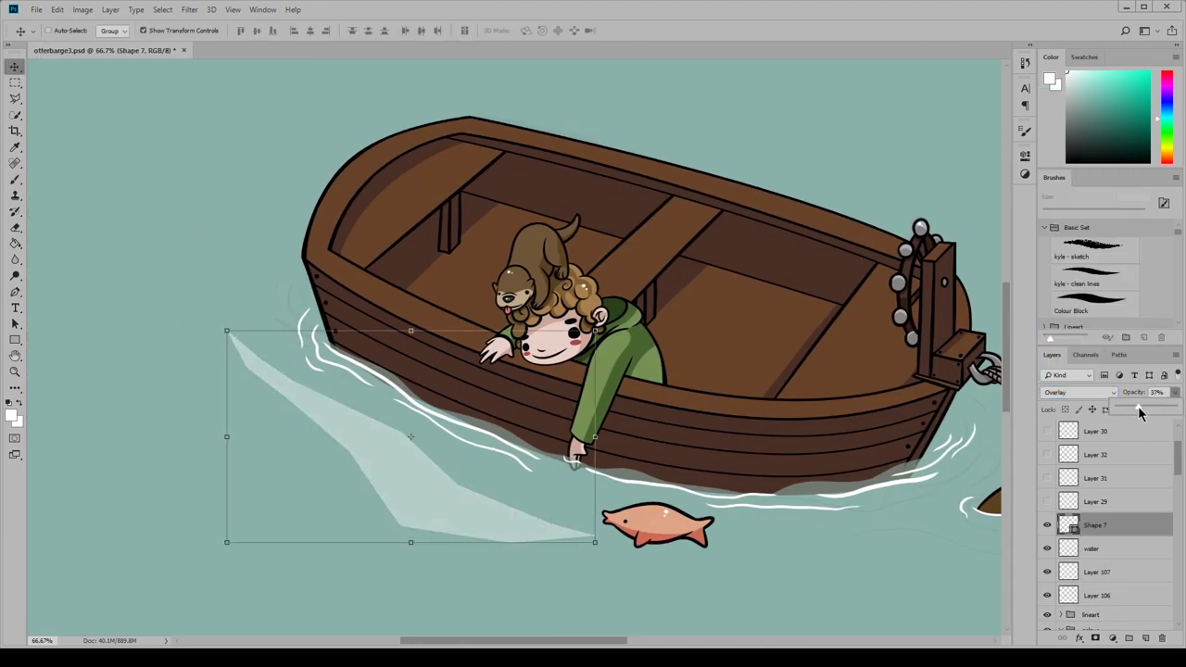
{"action": "key", "text": "3"}
{"action": "key", "text": "7"}
Draw a second angular white Pen shape on the water from the fish towards the lower otter
{"action": "key", "text": "ctrl+minus"}
{"action": "key", "text": "ctrl+minus"}
{"action": "left_click", "coordinate": [1093, 571]}
{"action": "key", "text": "p"}
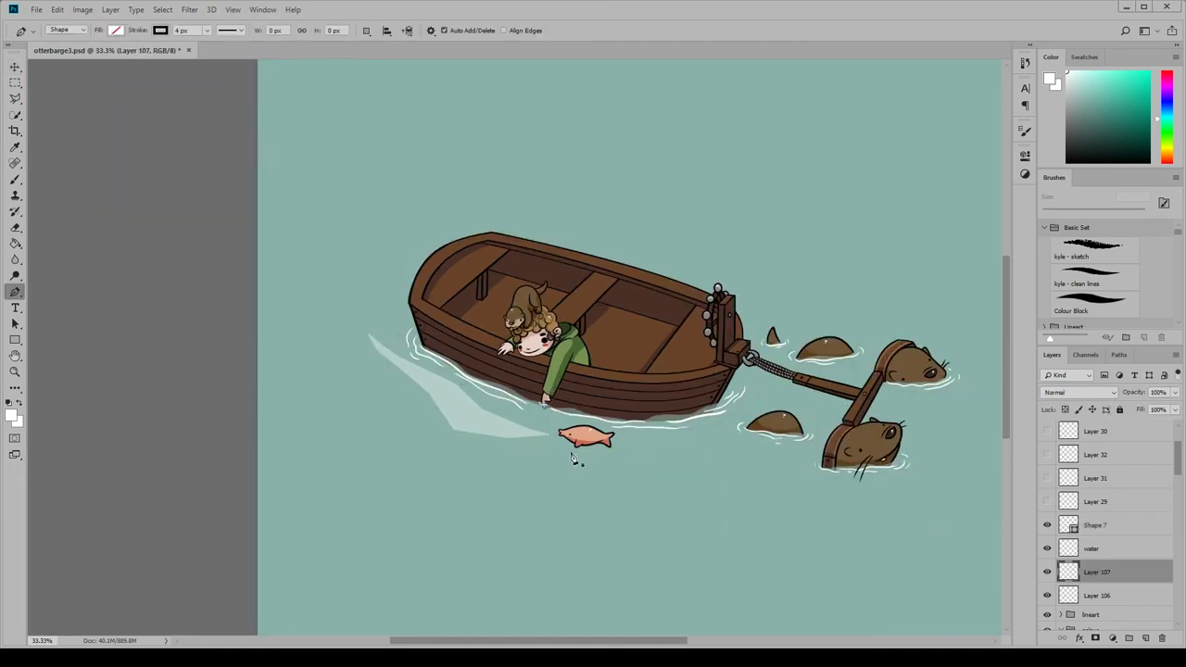
{"action": "left_click", "coordinate": [559, 432]}
{"action": "left_click", "coordinate": [677, 431]}
{"action": "left_click", "coordinate": [722, 427]}
{"action": "left_click", "coordinate": [797, 452]}
{"action": "left_click", "coordinate": [743, 491]}
{"action": "left_click", "coordinate": [545, 442]}
{"action": "left_click", "coordinate": [116, 30]}
{"action": "left_click", "coordinate": [96, 80]}
Move the second shape above the water layer, hide both angular shapes and add a new layer above the water layer
{"action": "key", "text": "v"}
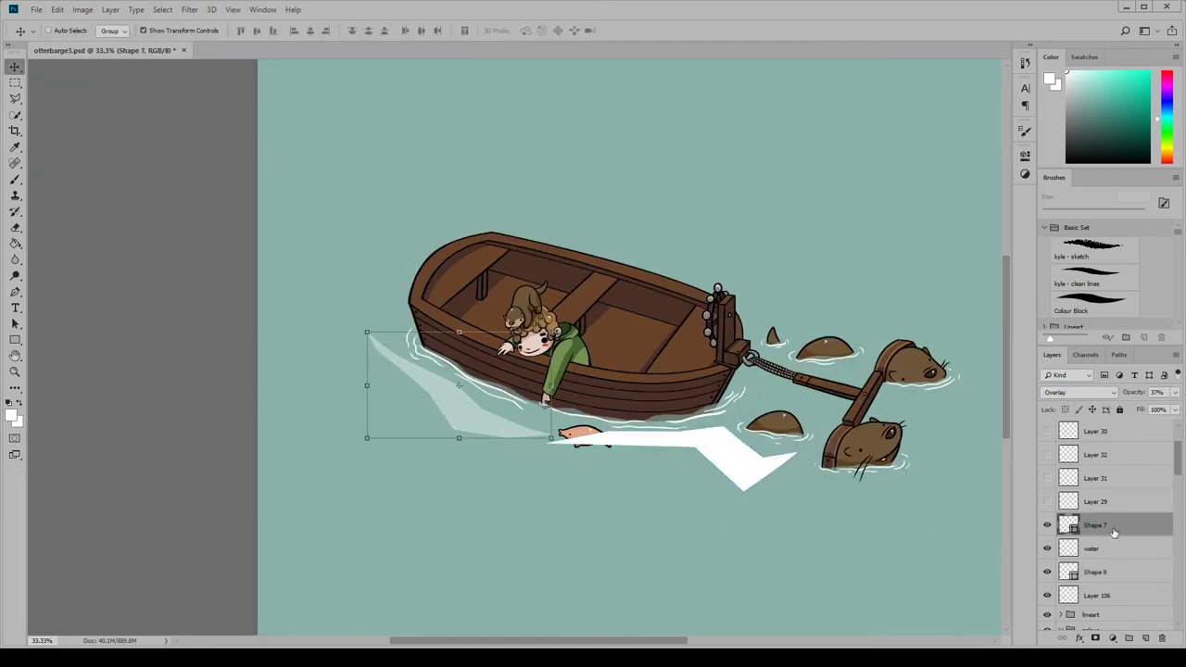
{"action": "left_click", "coordinate": [1094, 549]}
{"action": "left_click", "coordinate": [1094, 525]}
{"action": "left_click", "coordinate": [1094, 572]}
{"action": "left_click_drag", "start_coordinate": [762, 481], "coordinate": [741, 500]}
{"action": "left_click", "coordinate": [1047, 572]}
{"action": "left_click", "coordinate": [1047, 524]}
{"action": "left_click", "coordinate": [1093, 572]}
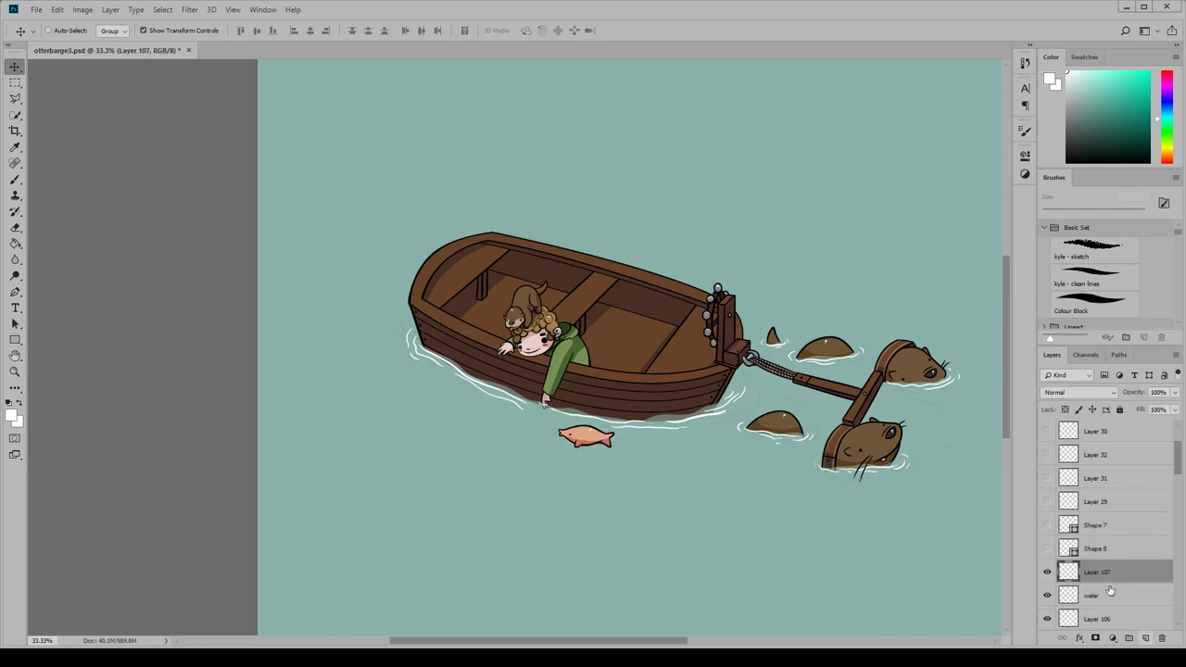
Paint long white wave lines on the open water below the boat and above the otters with the Brush at 154 px
{"action": "key", "text": "b"}
{"action": "key", "text": "ctrl+z"}
{"action": "left_click_drag", "start_coordinate": [412, 371], "coordinate": [649, 450]}
{"action": "key", "text": "ctrl+z"}
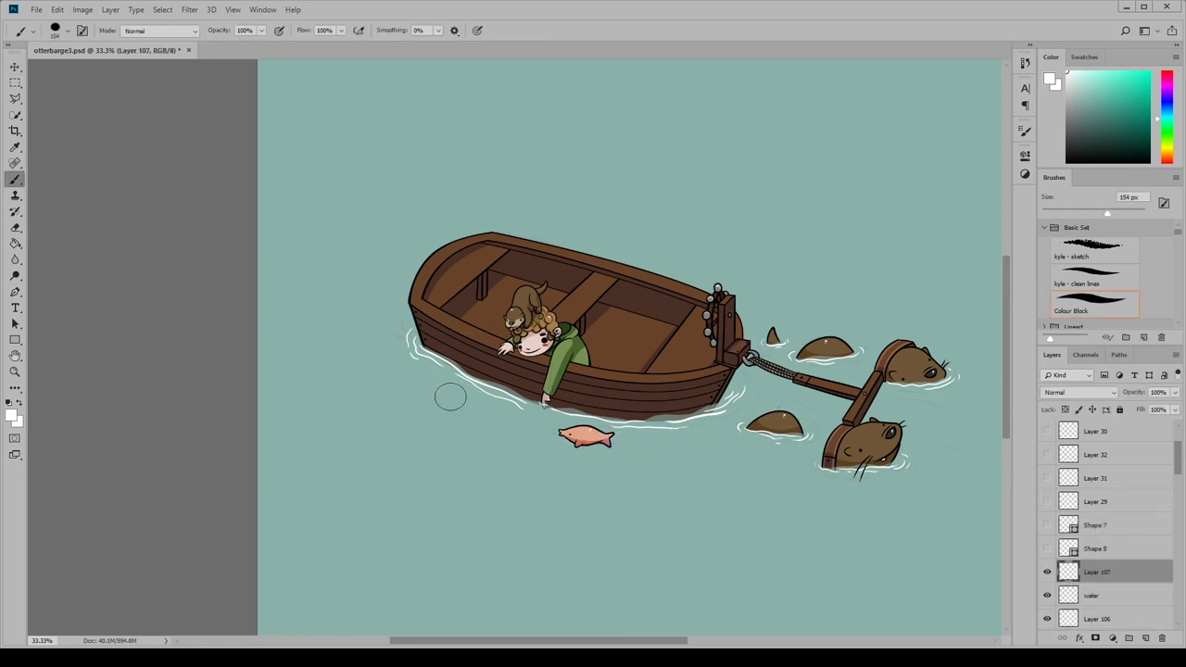
{"action": "mouse_move", "coordinate": [395, 375]}
{"action": "left_mouse_down"}
{"action": "mouse_move", "coordinate": [764, 477]}
{"action": "mouse_move", "coordinate": [971, 489]}
{"action": "left_mouse_up"}
{"action": "left_click_drag", "start_coordinate": [747, 306], "coordinate": [989, 347]}
{"action": "left_click_drag", "start_coordinate": [735, 282], "coordinate": [924, 295]}
{"action": "left_click_drag", "start_coordinate": [332, 373], "coordinate": [497, 449]}
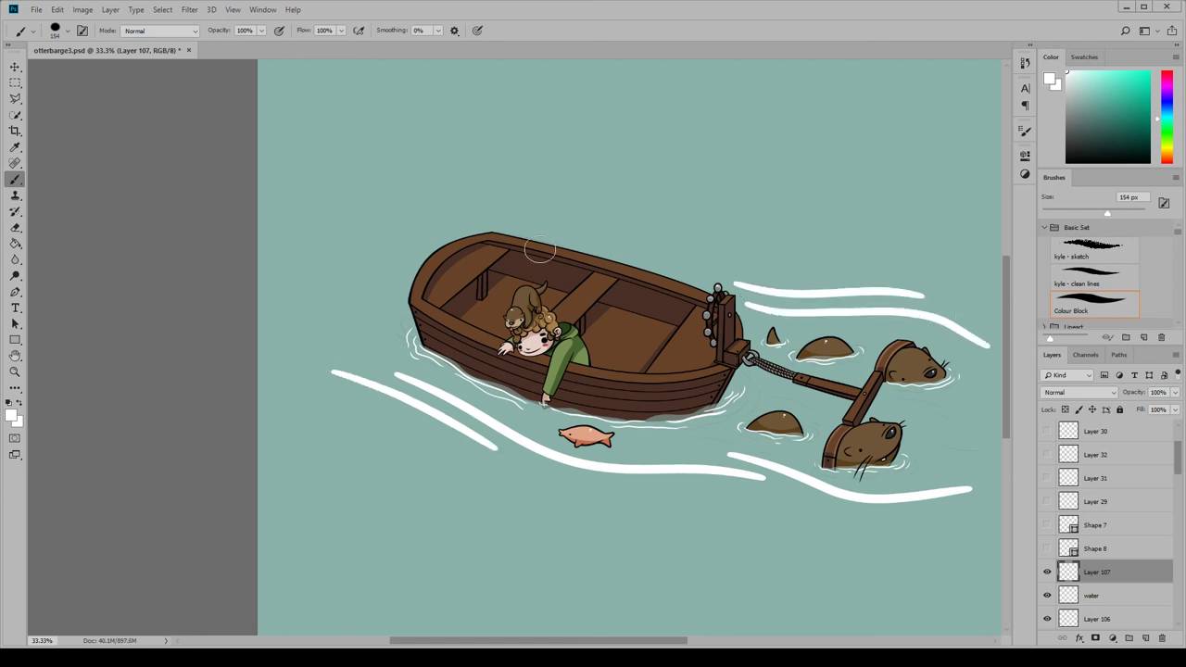
Taper the wave lines' ends with the Eraser at 73 px, and set their layer to Linear Dodge (Add) at 34% opacity
{"action": "key", "text": "e"}
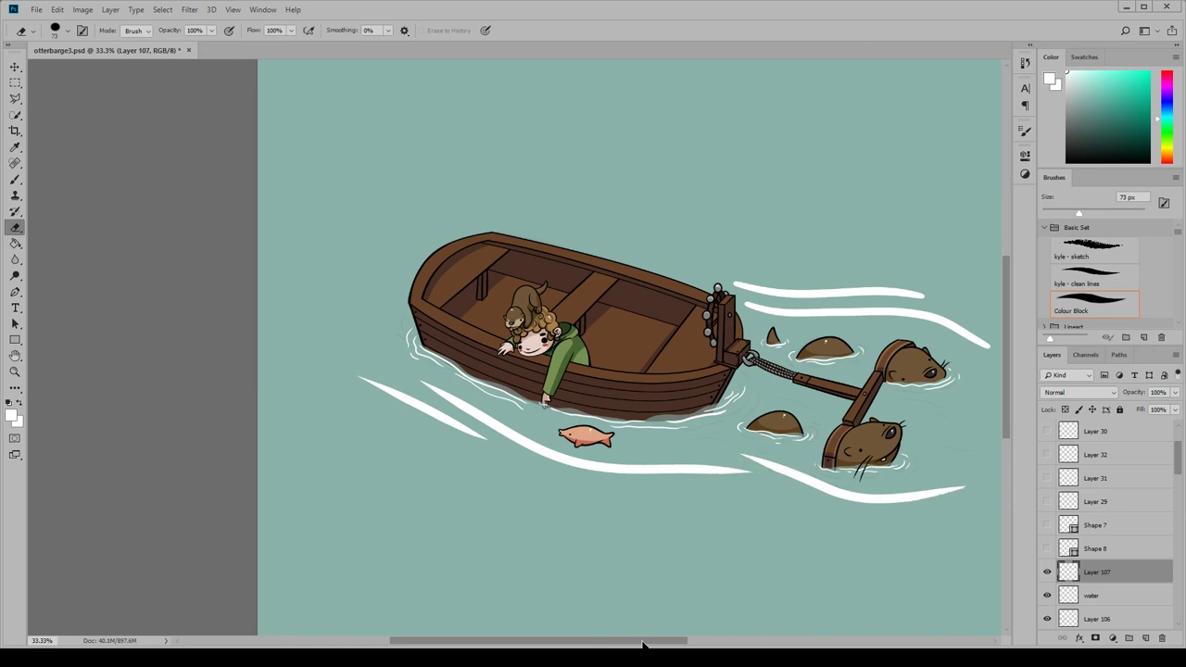
{"action": "left_click_drag", "start_coordinate": [644, 645], "coordinate": [725, 644]}
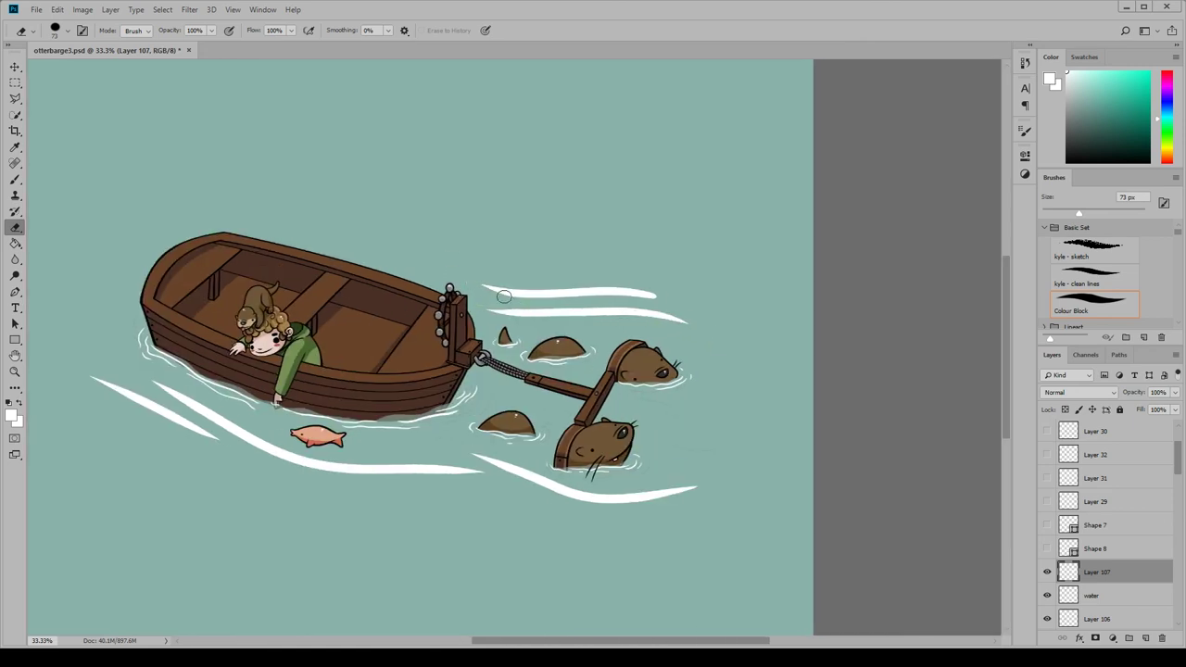
{"action": "left_click", "coordinate": [1079, 392]}
{"action": "left_click", "coordinate": [1091, 313]}
{"action": "left_click", "coordinate": [1175, 392]}
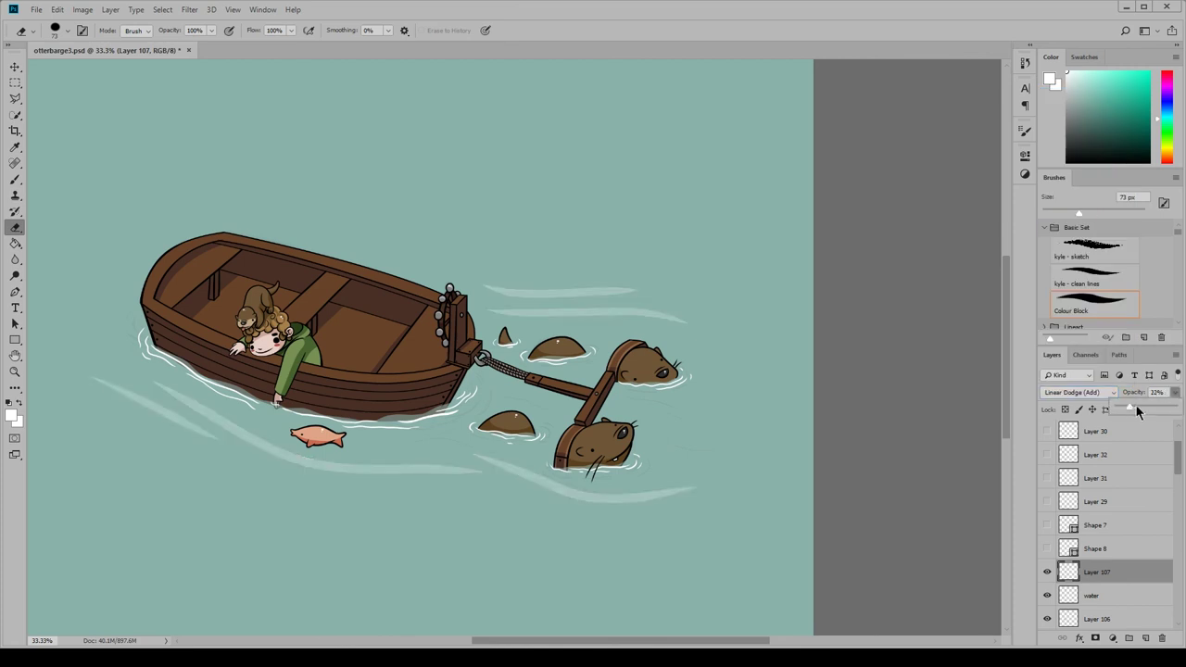
{"action": "left_click_drag", "start_coordinate": [1136, 410], "coordinate": [1136, 406]}
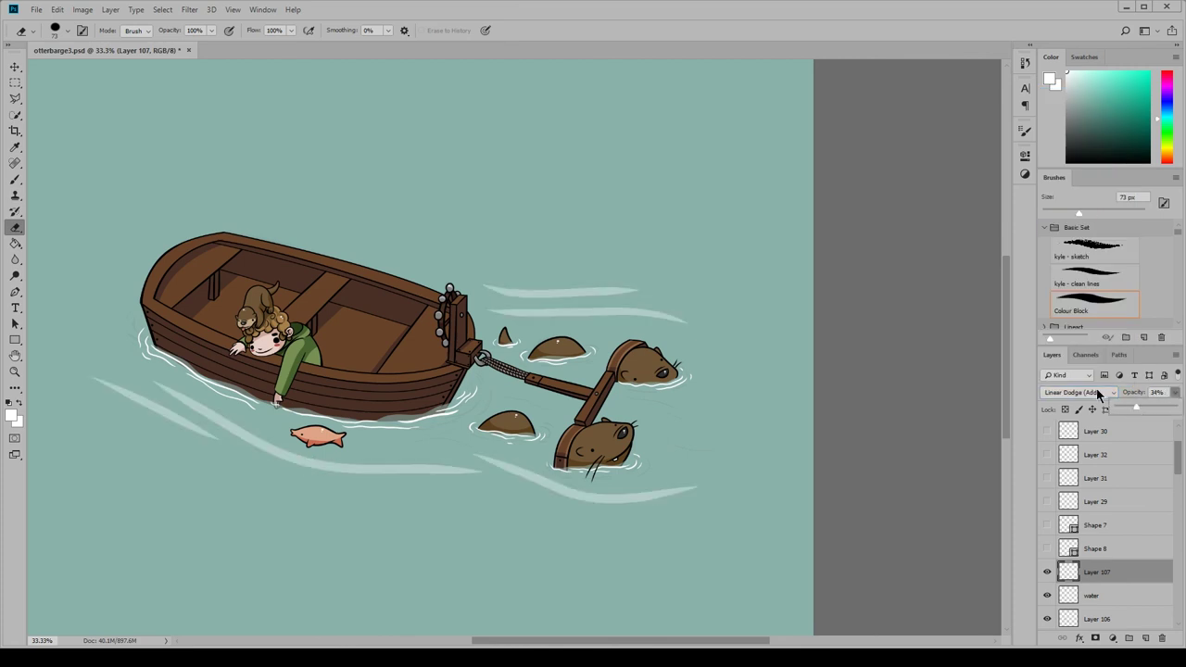
Add a new layer directly above the water layer and lasso an angular selection around the fish
{"action": "left_click", "coordinate": [1145, 638], "text": "ctrl"}
{"action": "key", "text": "l"}
{"action": "left_click_drag", "start_coordinate": [291, 428], "coordinate": [357, 445]}
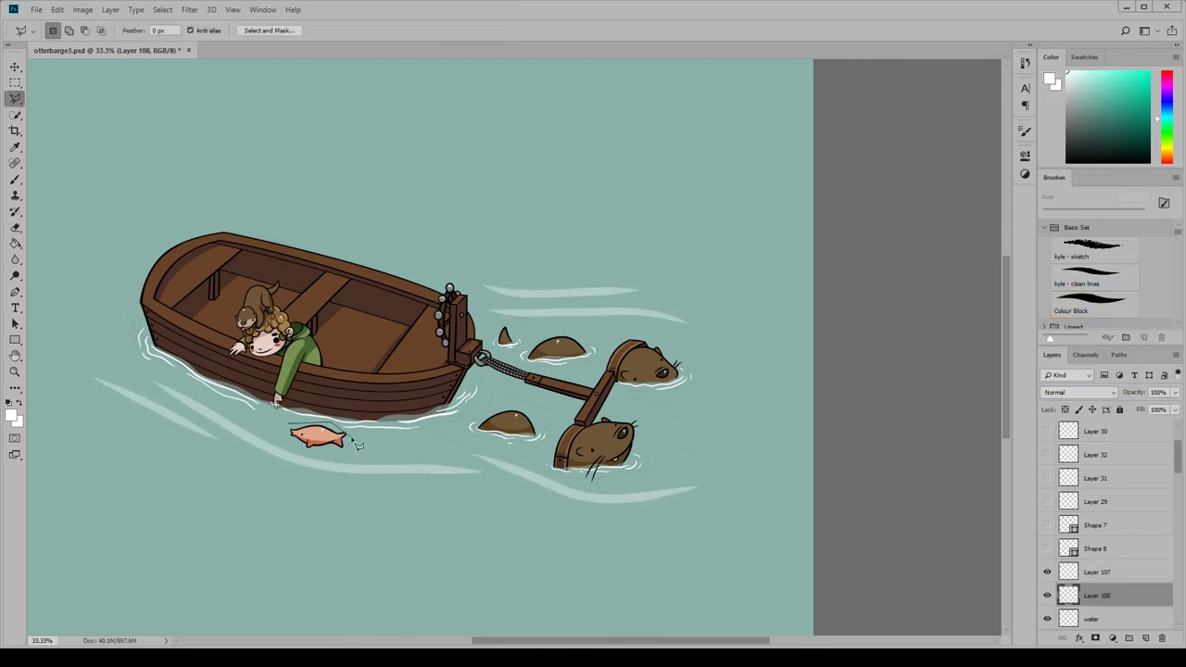
{"action": "key", "text": "alt+BackSpace"}
{"action": "left_click", "coordinate": [1079, 392]}
{"action": "key", "text": "Escape"}
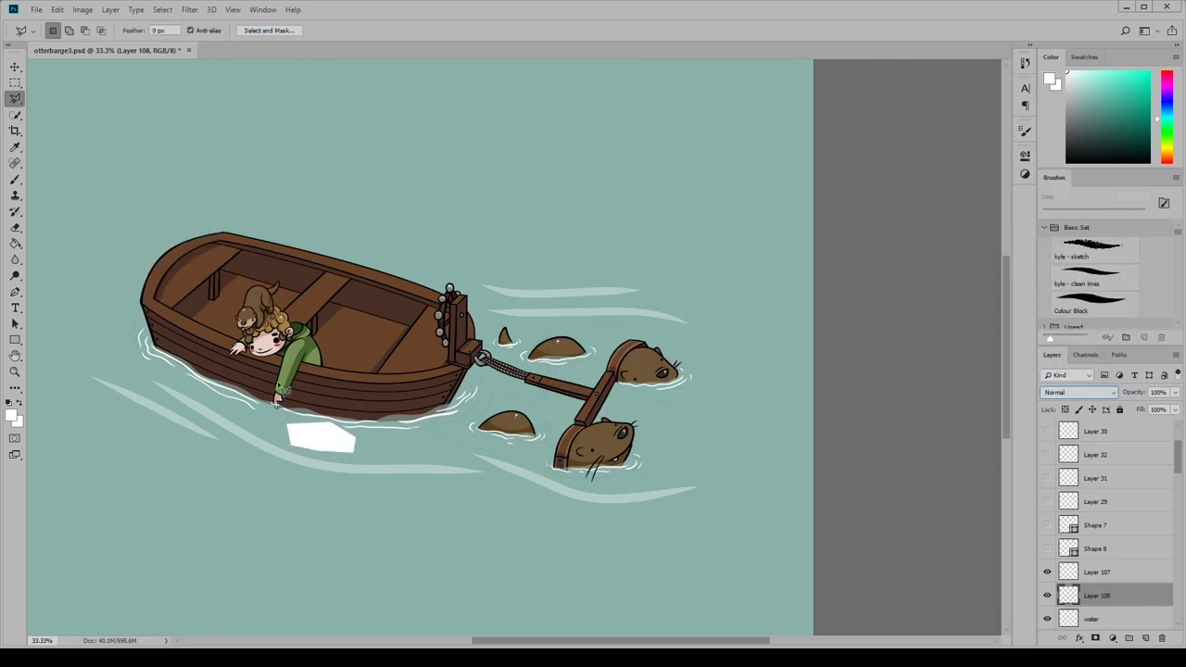
{"action": "key", "text": "ctrl+z"}
Fill the selection around the fish with the water's teal, deselect, and set the layer's opacity to 59%
{"action": "left_click", "coordinate": [13, 418]}
{"action": "key", "text": "alt+BackSpace"}
{"action": "key", "text": "ctrl+d"}
{"action": "left_click", "coordinate": [1176, 392]}
{"action": "left_click_drag", "start_coordinate": [1151, 406], "coordinate": [1144, 411]}
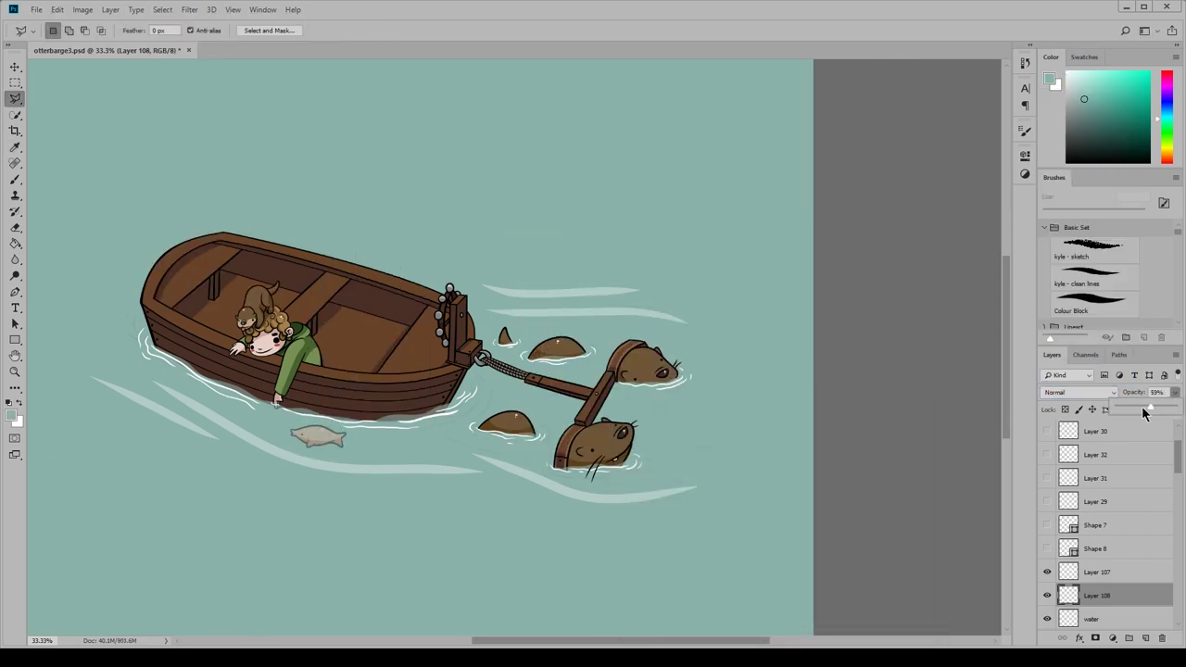
Add a layer named eye above the lineart group and paint white highlights in the child's eyes with the Brush at 14 px
{"action": "left_click", "coordinate": [1088, 572]}
{"action": "left_click", "coordinate": [233, 9]}
{"action": "left_click", "coordinate": [268, 129]}
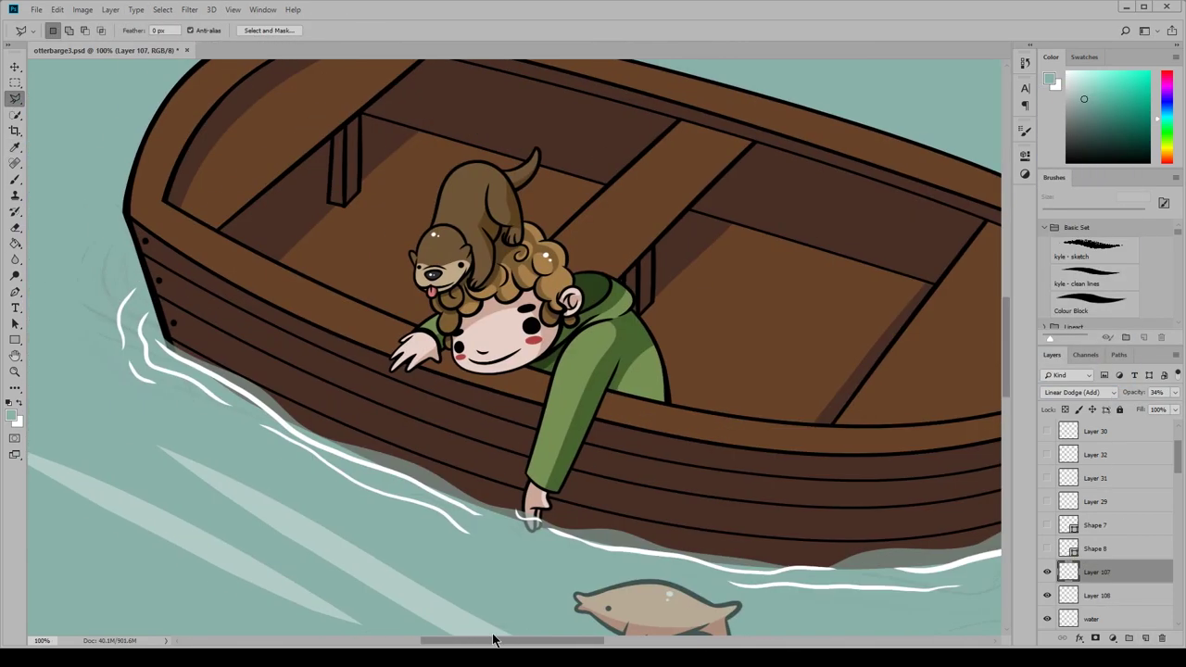
{"action": "key", "text": "ctrl+shift+alt+n"}
{"action": "key", "text": "b"}
{"action": "scroll", "coordinate": [515, 348], "scroll_direction": "down", "scroll_amount": 2}
{"action": "scroll", "coordinate": [1108, 519], "scroll_direction": "down", "scroll_amount": 3}
{"action": "left_click", "coordinate": [1105, 556]}
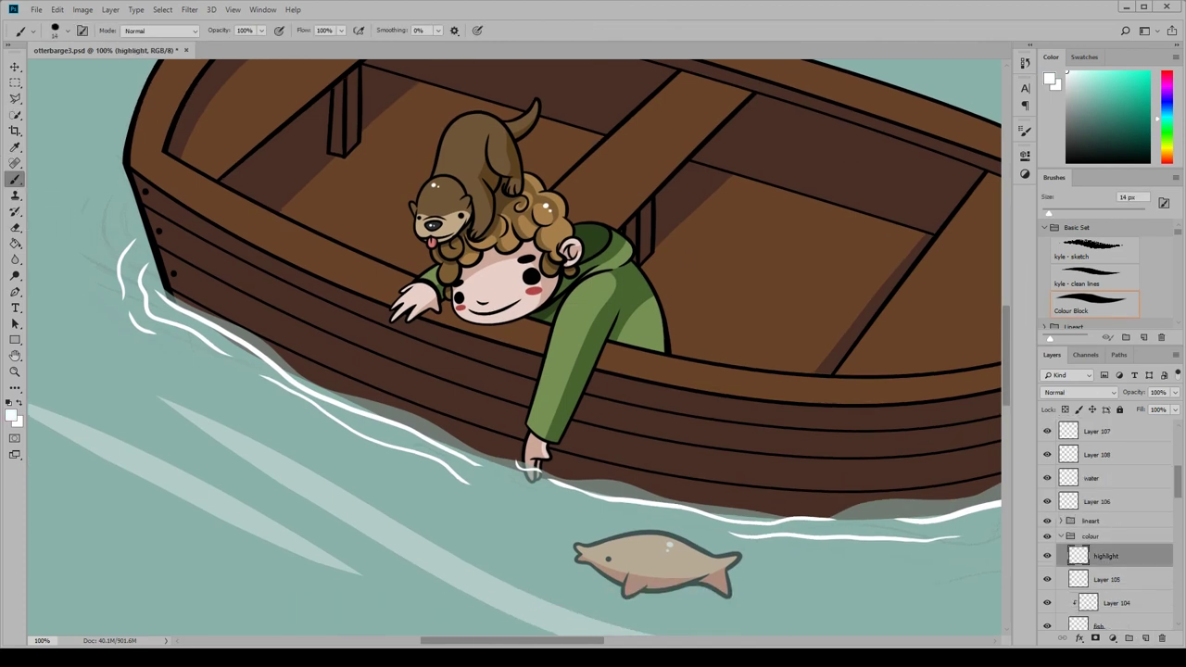
{"action": "key", "text": "ctrl+shift+alt+n"}
{"action": "left_click", "coordinate": [529, 277]}
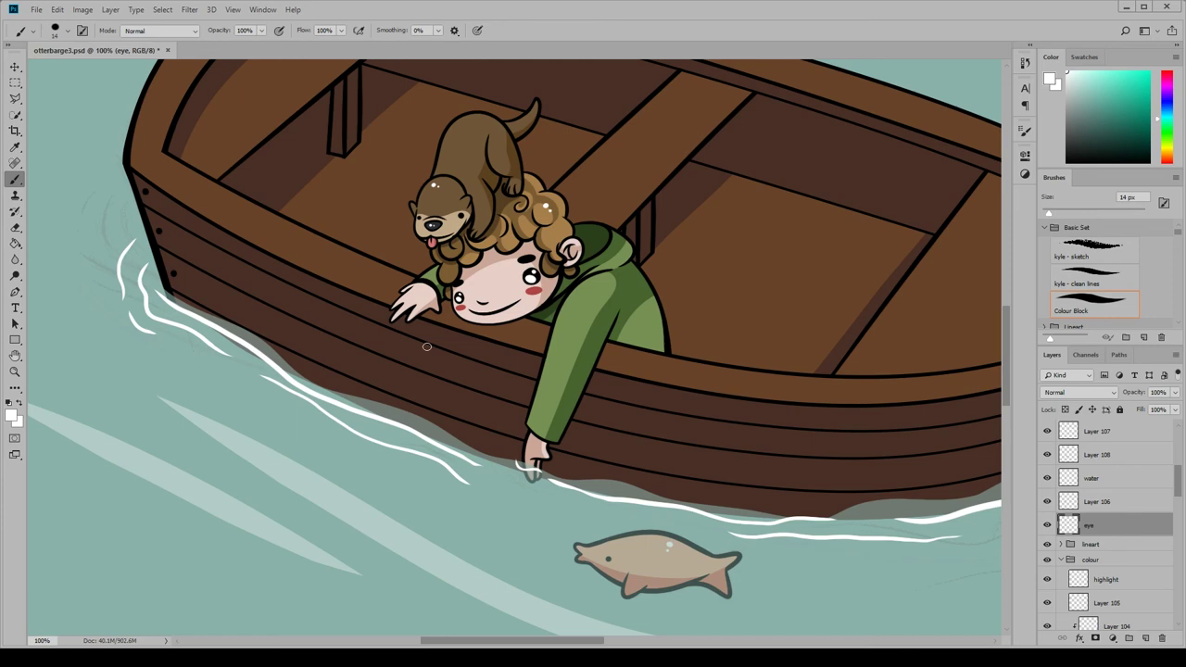
Add a clipped layer above Layer 103 in Screen mode and pick the hull's dark brown as the painting colour
{"action": "scroll", "coordinate": [1108, 519], "scroll_direction": "down", "scroll_amount": 2}
{"action": "left_click", "coordinate": [1112, 491]}
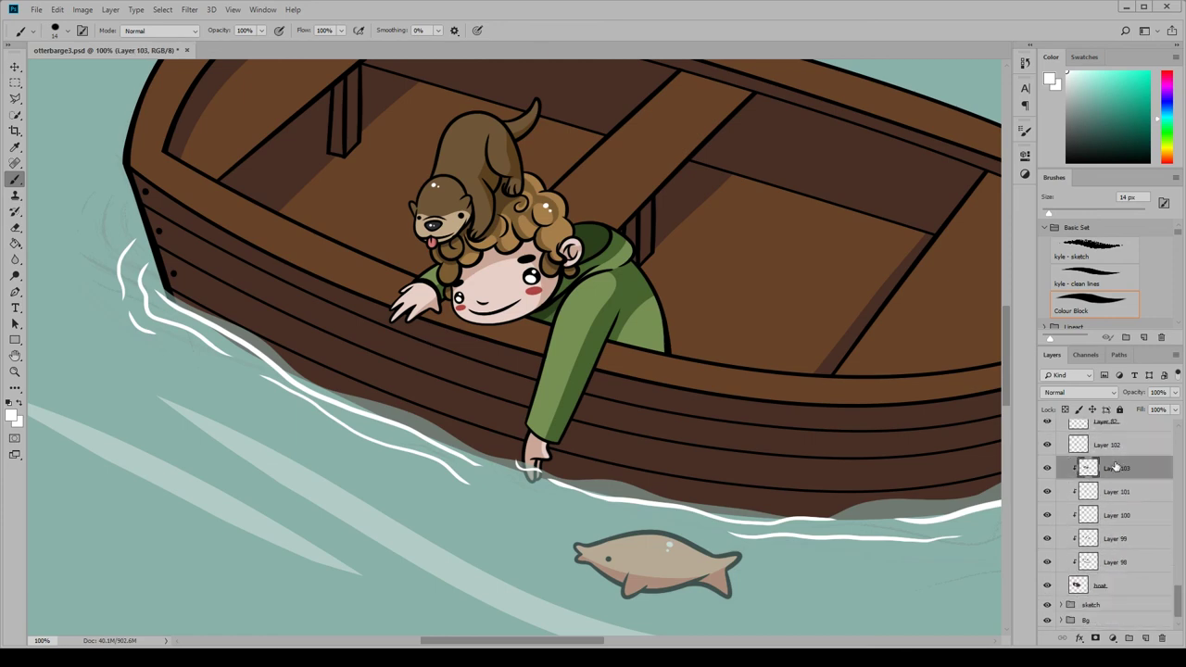
{"action": "key", "text": "ctrl+shift+alt+n"}
{"action": "left_click", "coordinate": [1051, 80]}
{"action": "left_click", "coordinate": [898, 427]}
{"action": "key", "text": "b"}
Paint curving wood grain lines on the hull planks from the stern to the child's arm with the Brush at 14 px
{"action": "mouse_move", "coordinate": [152, 222]}
{"action": "left_mouse_down"}
{"action": "mouse_move", "coordinate": [269, 301]}
{"action": "mouse_move", "coordinate": [450, 380]}
{"action": "left_mouse_up"}
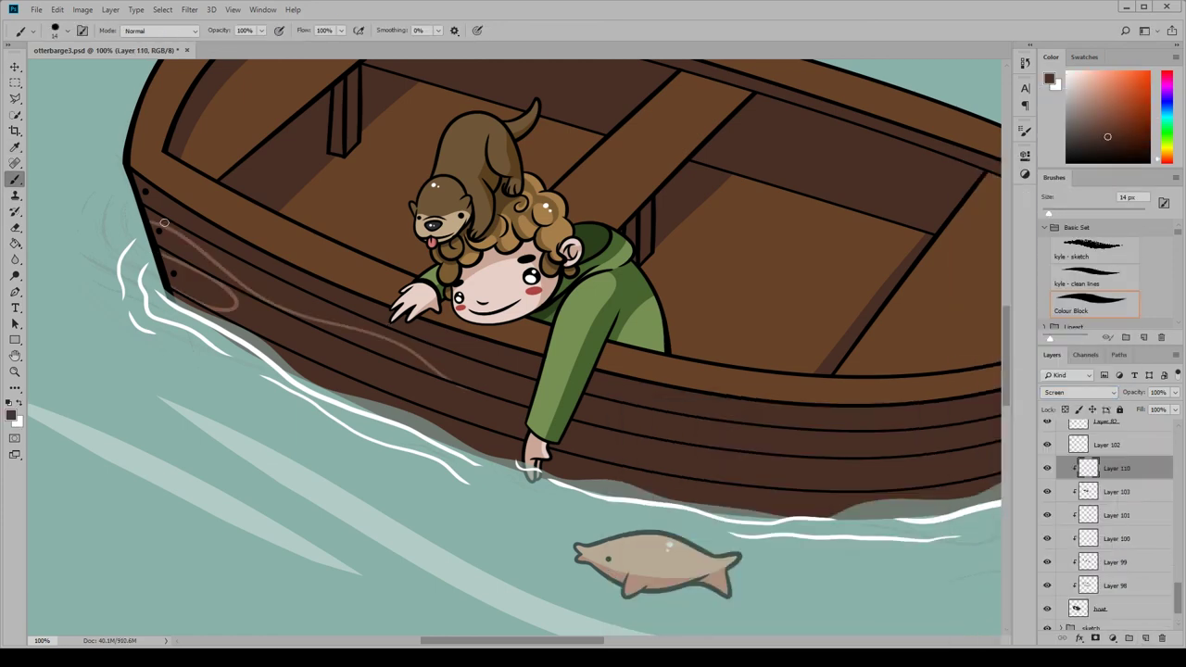
{"action": "left_click_drag", "start_coordinate": [153, 193], "coordinate": [371, 298]}
{"action": "left_click_drag", "start_coordinate": [265, 329], "coordinate": [367, 400]}
{"action": "left_click_drag", "start_coordinate": [366, 352], "coordinate": [680, 473]}
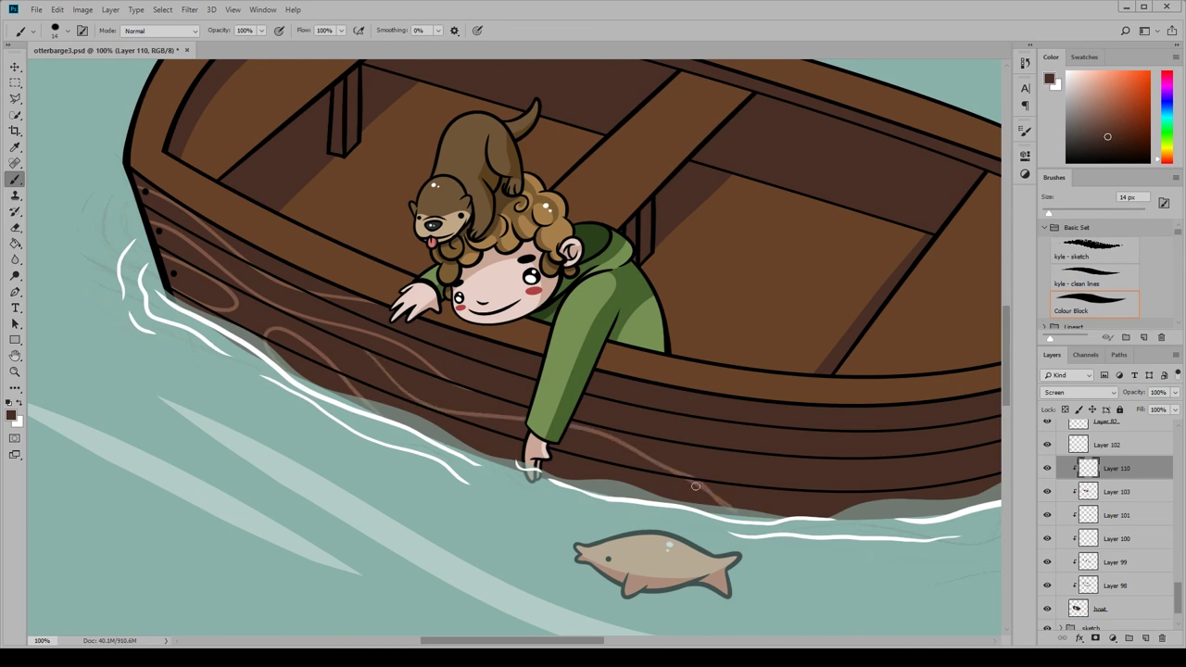
{"action": "key", "text": "ctrl+z"}
{"action": "left_click_drag", "start_coordinate": [267, 347], "coordinate": [378, 376]}
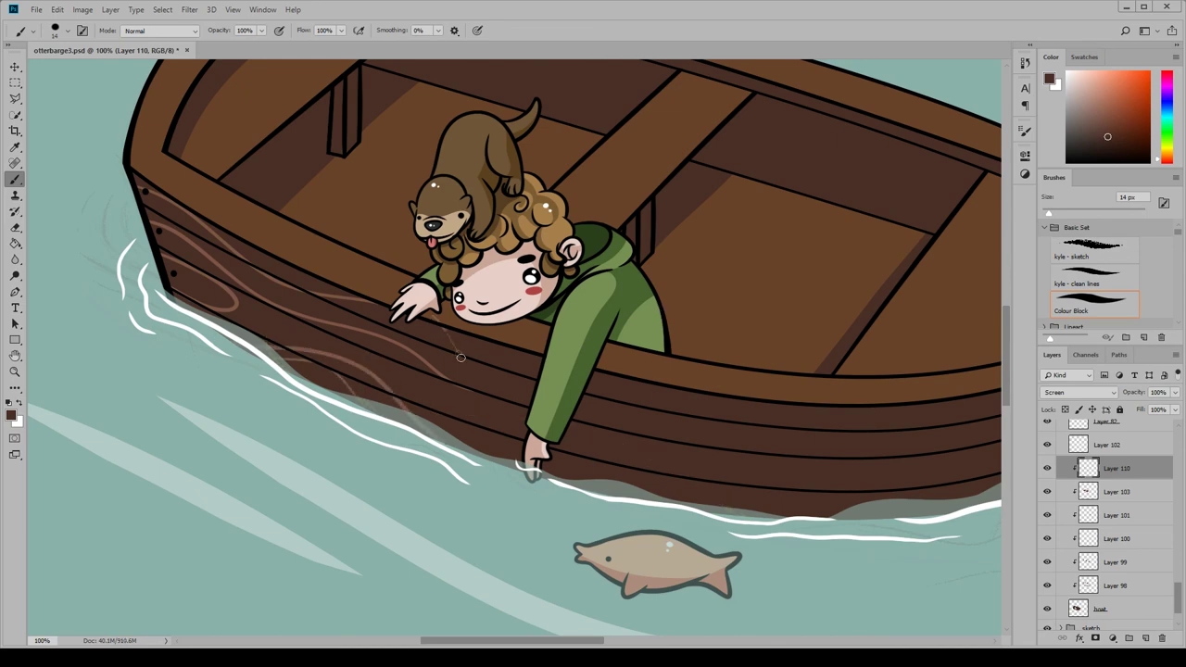
{"action": "left_click_drag", "start_coordinate": [480, 366], "coordinate": [645, 396]}
Paint looping wood grain lines on the outer hull planks between the child's arm and the bow
{"action": "scroll", "coordinate": [534, 416], "scroll_direction": "right", "scroll_amount": 5}
{"action": "mouse_move", "coordinate": [306, 421]}
{"action": "left_mouse_down"}
{"action": "mouse_move", "coordinate": [491, 394]}
{"action": "mouse_move", "coordinate": [653, 403]}
{"action": "left_mouse_up"}
{"action": "left_click_drag", "start_coordinate": [820, 369], "coordinate": [741, 449]}
{"action": "left_click_drag", "start_coordinate": [362, 429], "coordinate": [649, 515]}
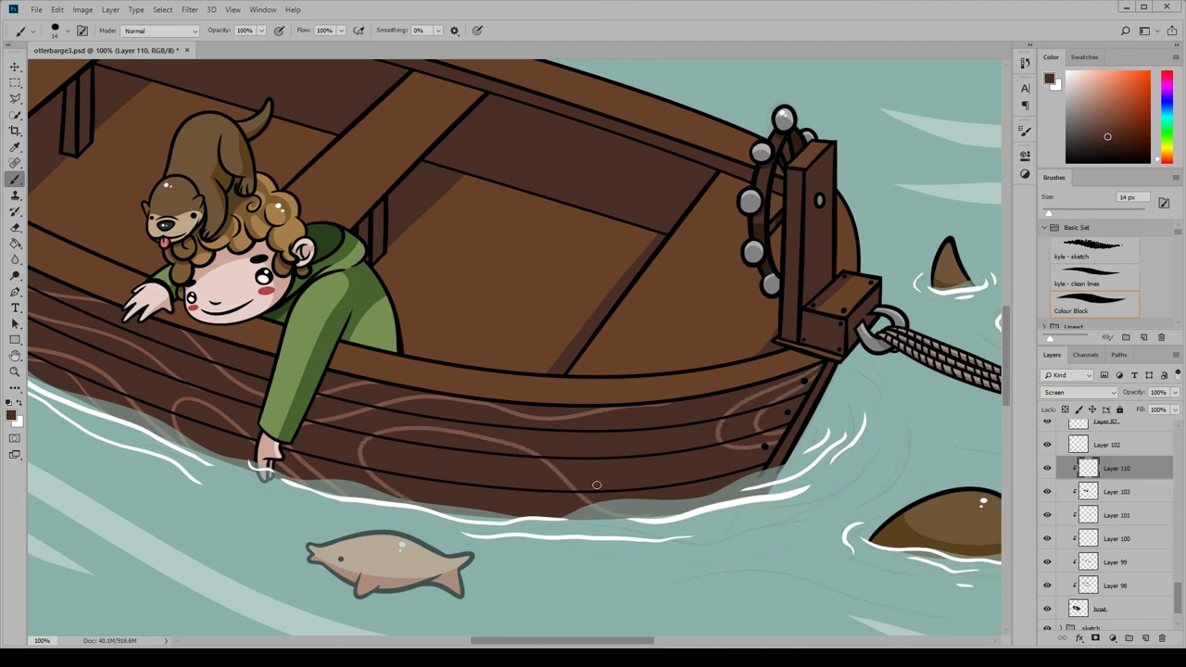
{"action": "key", "text": "ctrl+z"}
{"action": "left_click_drag", "start_coordinate": [421, 431], "coordinate": [556, 489]}
{"action": "left_click_drag", "start_coordinate": [552, 440], "coordinate": [758, 471]}
Thicken parts of the outer hull's wood grain with the Brush at 32 px
{"action": "scroll", "coordinate": [812, 434], "scroll_direction": "left", "scroll_amount": 3}
{"action": "key", "text": "bracketright"}
{"action": "key", "text": "bracketright"}
{"action": "key", "text": "bracketright"}
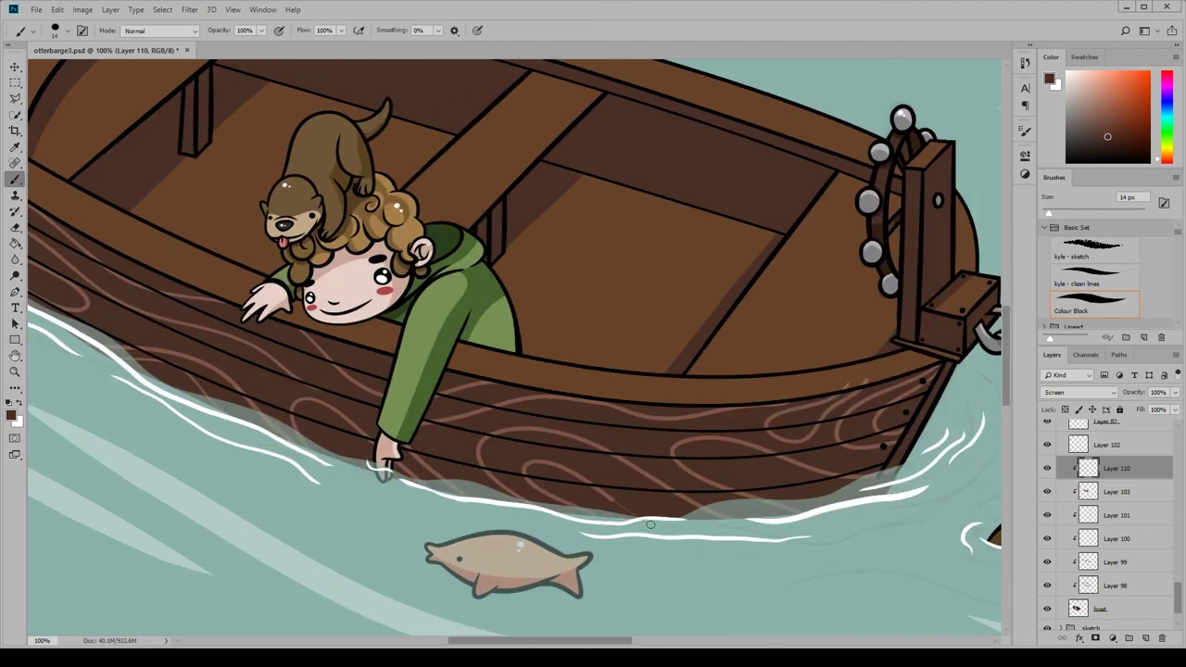
{"action": "left_click_drag", "start_coordinate": [519, 463], "coordinate": [662, 458]}
{"action": "left_click_drag", "start_coordinate": [583, 454], "coordinate": [829, 491]}
{"action": "left_click_drag", "start_coordinate": [704, 463], "coordinate": [783, 491]}
{"action": "key", "text": "ctrl+z"}
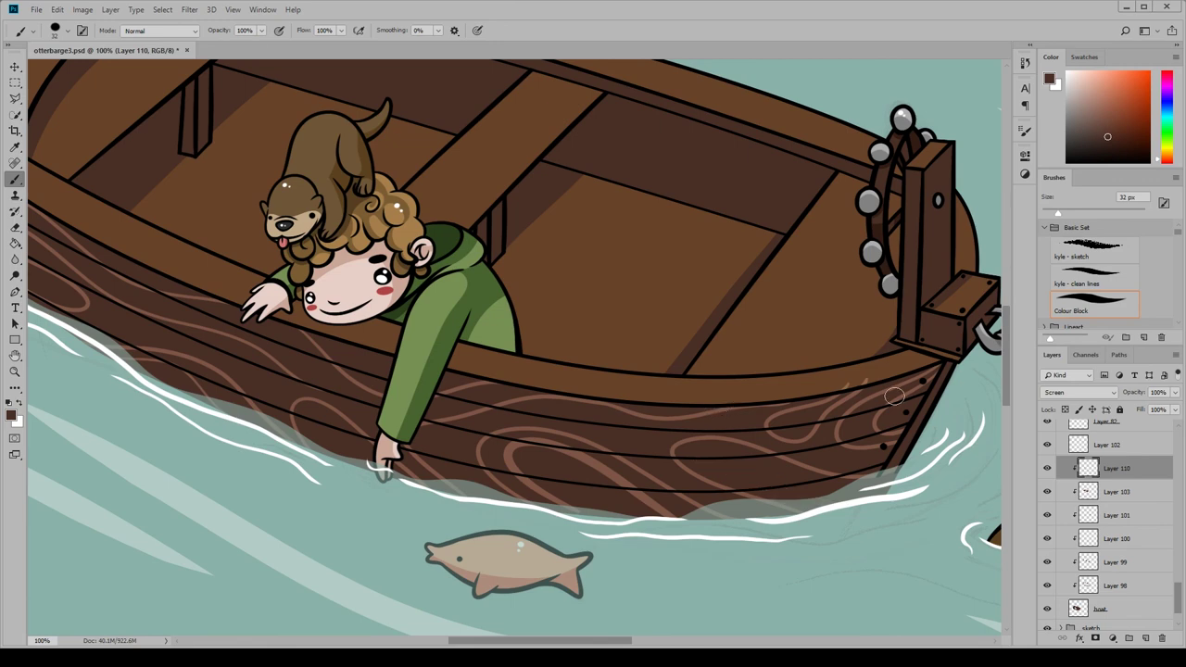
{"action": "scroll", "coordinate": [468, 508], "scroll_direction": "left", "scroll_amount": 5}
{"action": "left_click_drag", "start_coordinate": [380, 227], "coordinate": [486, 280]}
Refine the hull's grain and filled knots with the Brush at 32 px and Eraser at 73 px, and set the layer's opacity to 41%
{"action": "key", "text": "e"}
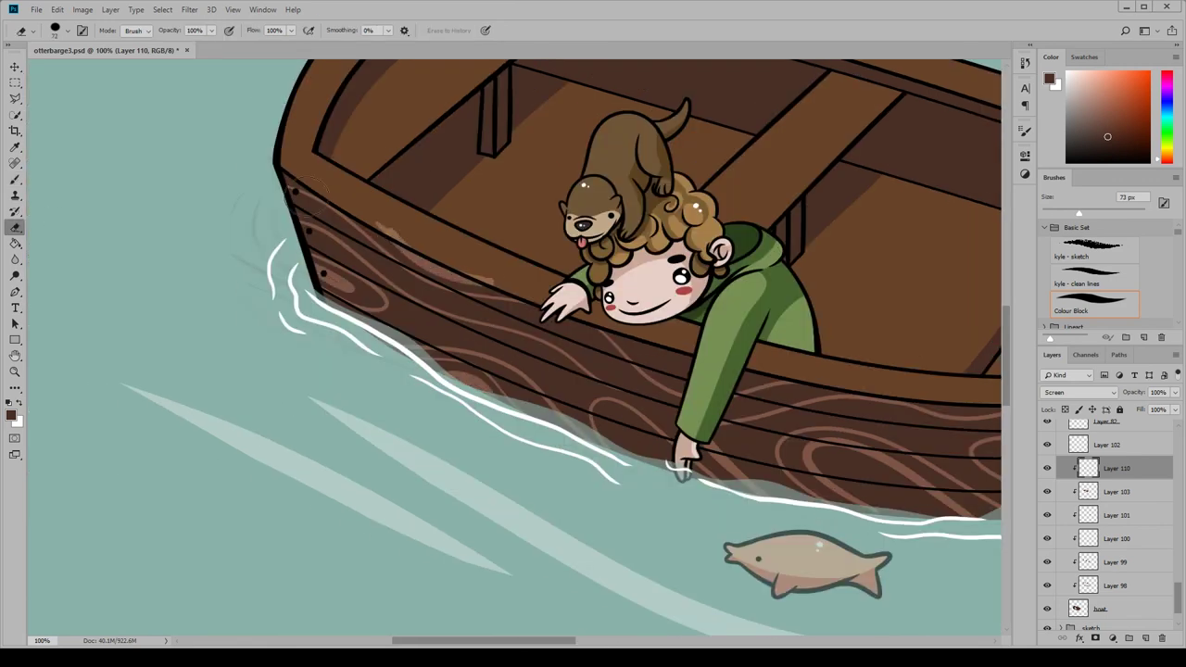
{"action": "key", "text": "b"}
{"action": "scroll", "coordinate": [547, 371], "scroll_direction": "right", "scroll_amount": 7}
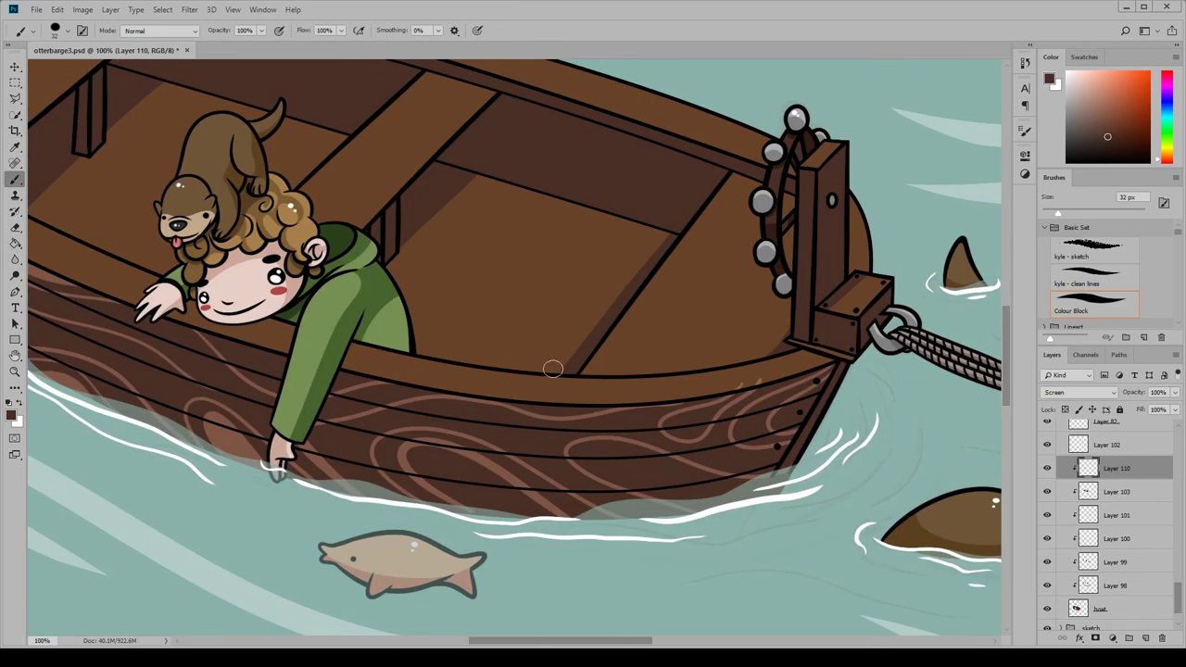
{"action": "key", "text": "e"}
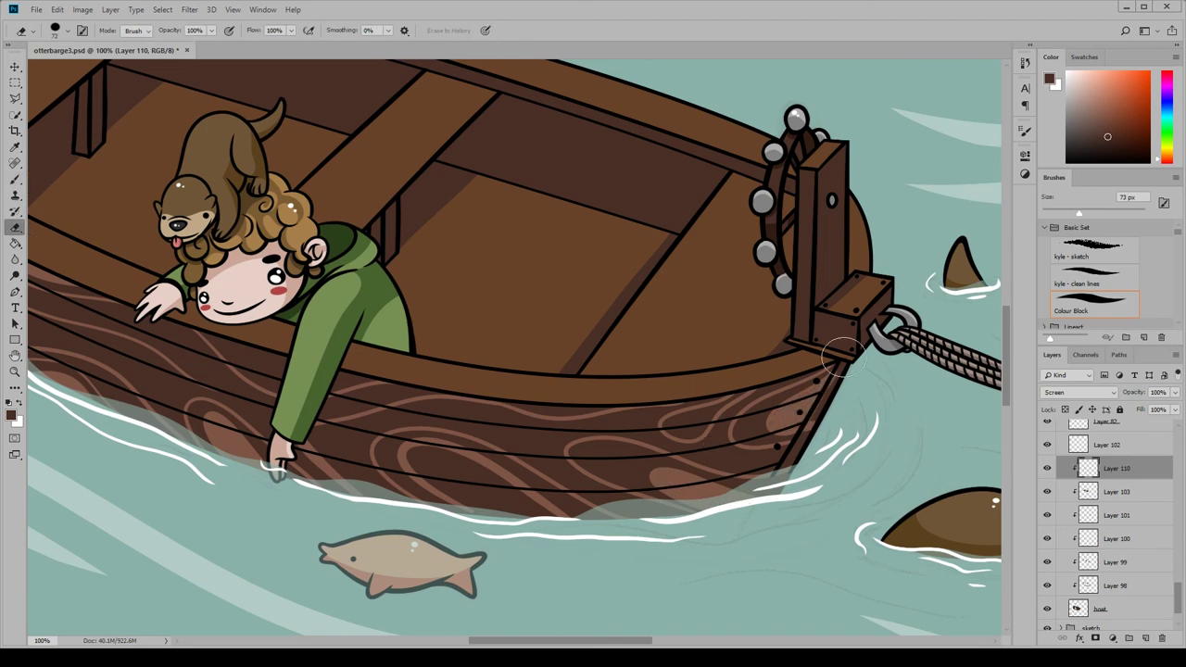
{"action": "key", "text": "ctrl+minus"}
{"action": "left_click_drag", "start_coordinate": [1175, 392], "coordinate": [1139, 411]}
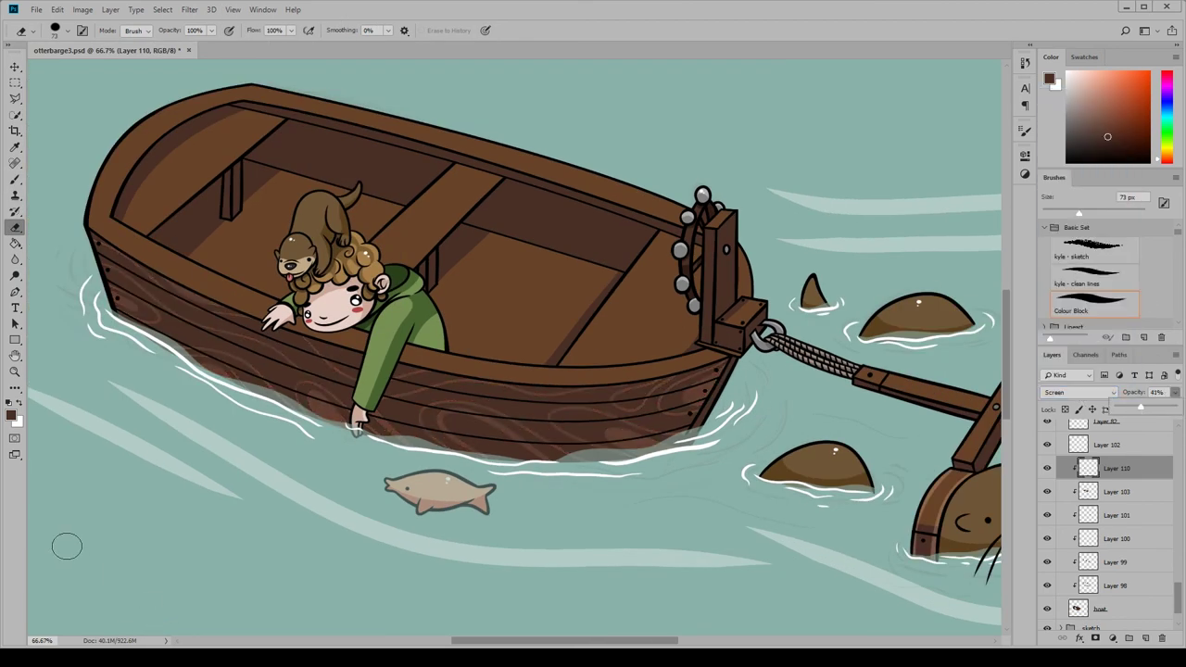
Paint wood grain lines on the boat's far inner wall with the Brush at 48 and 27 px, and erase the overhangs
{"action": "key", "text": "b"}
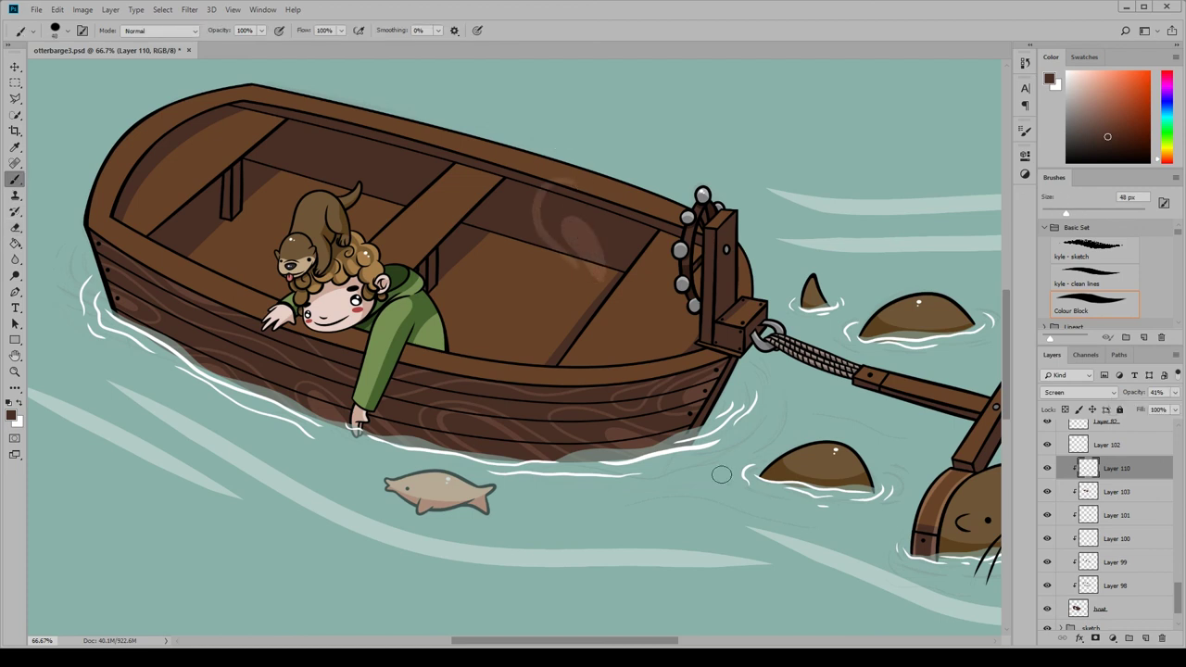
{"action": "left_click_drag", "start_coordinate": [570, 269], "coordinate": [432, 202]}
{"action": "left_click_drag", "start_coordinate": [640, 222], "coordinate": [604, 265]}
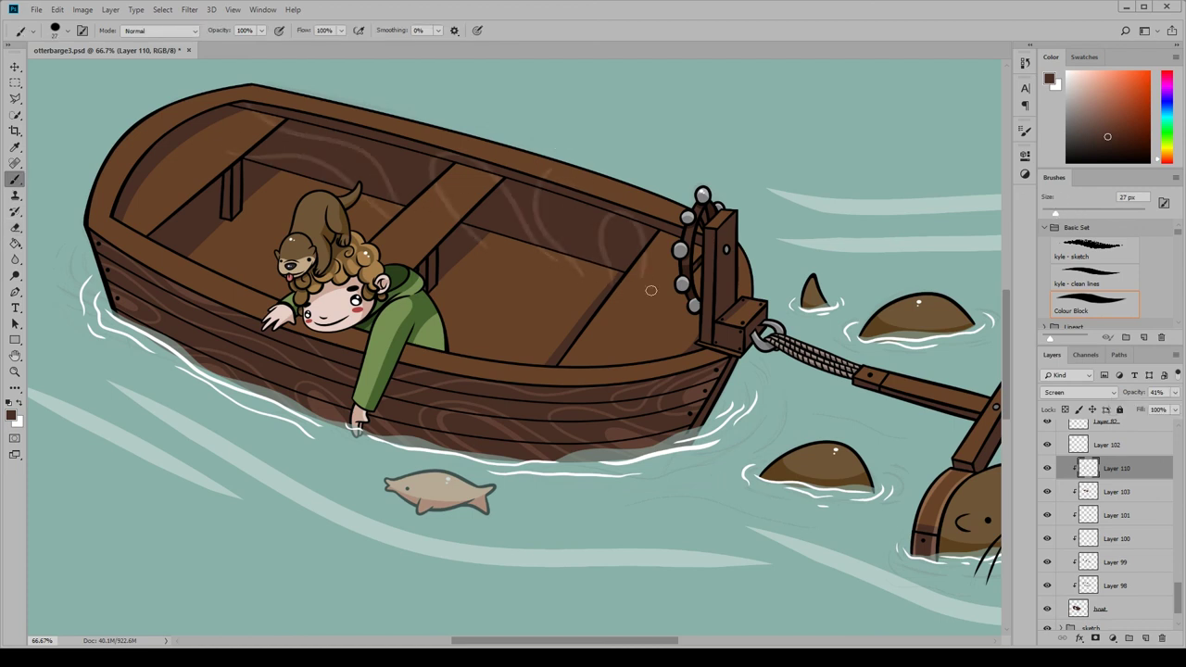
{"action": "key", "text": "e"}
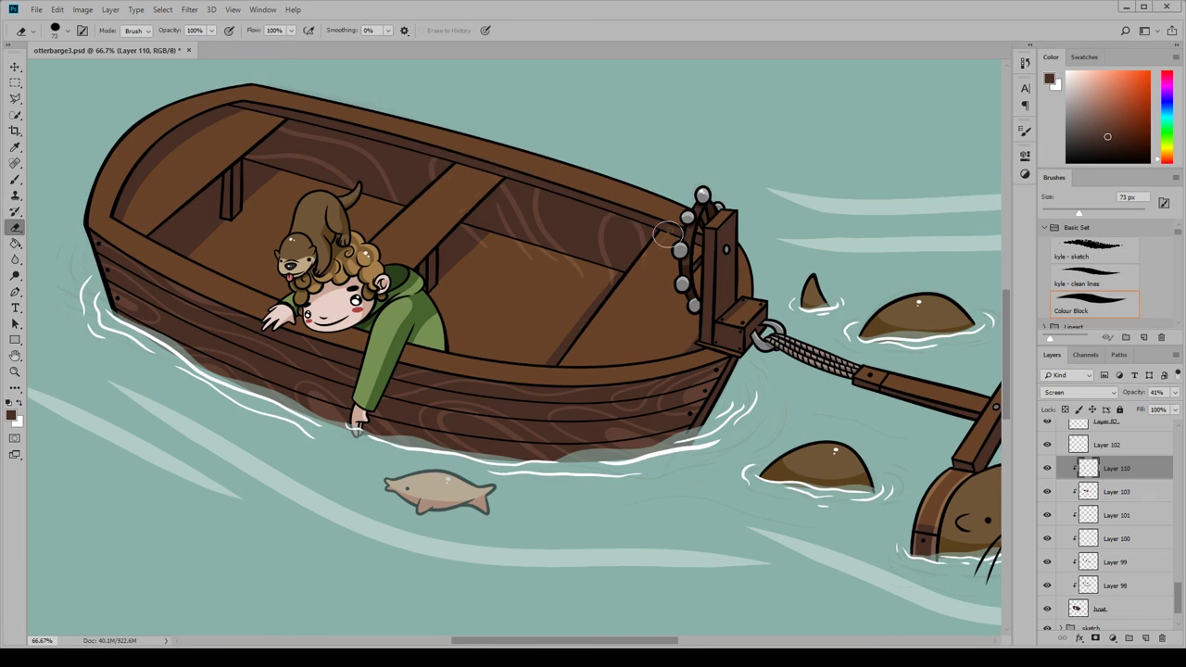
Thicken the grain and add a filled knot on the inner wall section near the bow, trimming it with the Eraser at 73 px
{"action": "key", "text": "b"}
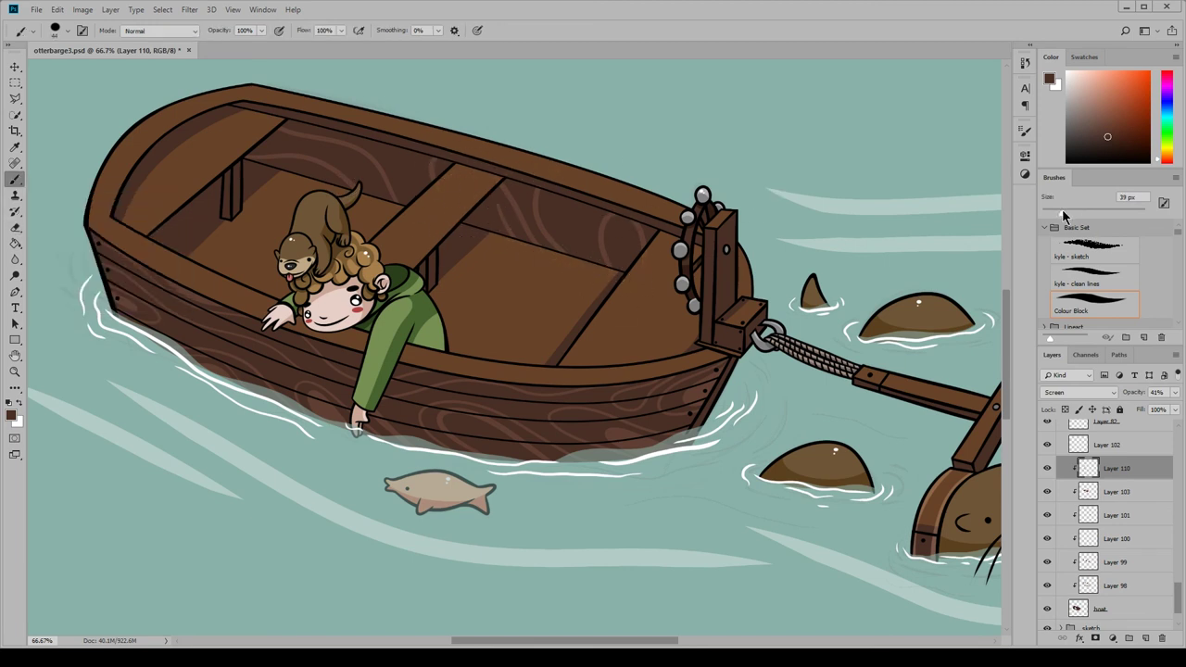
{"action": "mouse_move", "coordinate": [634, 234]}
{"action": "left_mouse_down"}
{"action": "mouse_move", "coordinate": [619, 280]}
{"action": "mouse_move", "coordinate": [552, 194]}
{"action": "left_mouse_up"}
{"action": "key", "text": "e"}
{"action": "key", "text": "b"}
{"action": "key", "text": "e"}
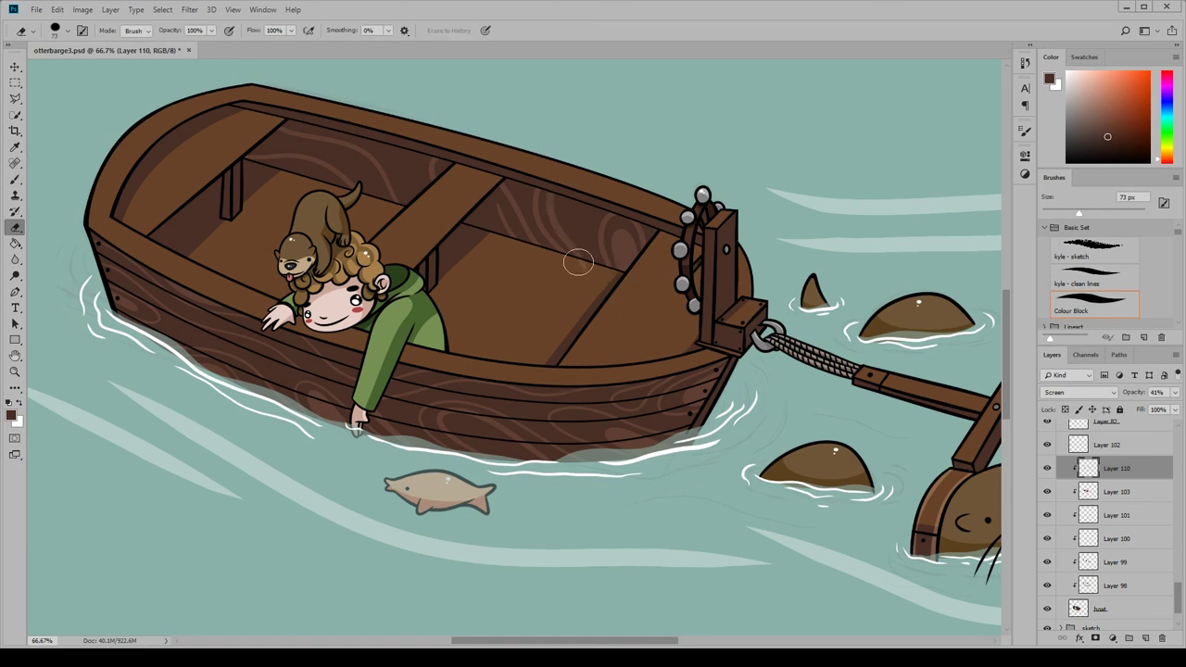
{"action": "key", "text": "b"}
{"action": "key", "text": "e"}
{"action": "key", "text": "b"}
Thicken and add wood grain on the inner wall behind the otter with the Brush at 37 and 14 px, and clean its edges
{"action": "left_click_drag", "start_coordinate": [413, 133], "coordinate": [389, 195]}
{"action": "key", "text": "e"}
{"action": "key", "text": "b"}
{"action": "left_click_drag", "start_coordinate": [305, 176], "coordinate": [260, 169]}
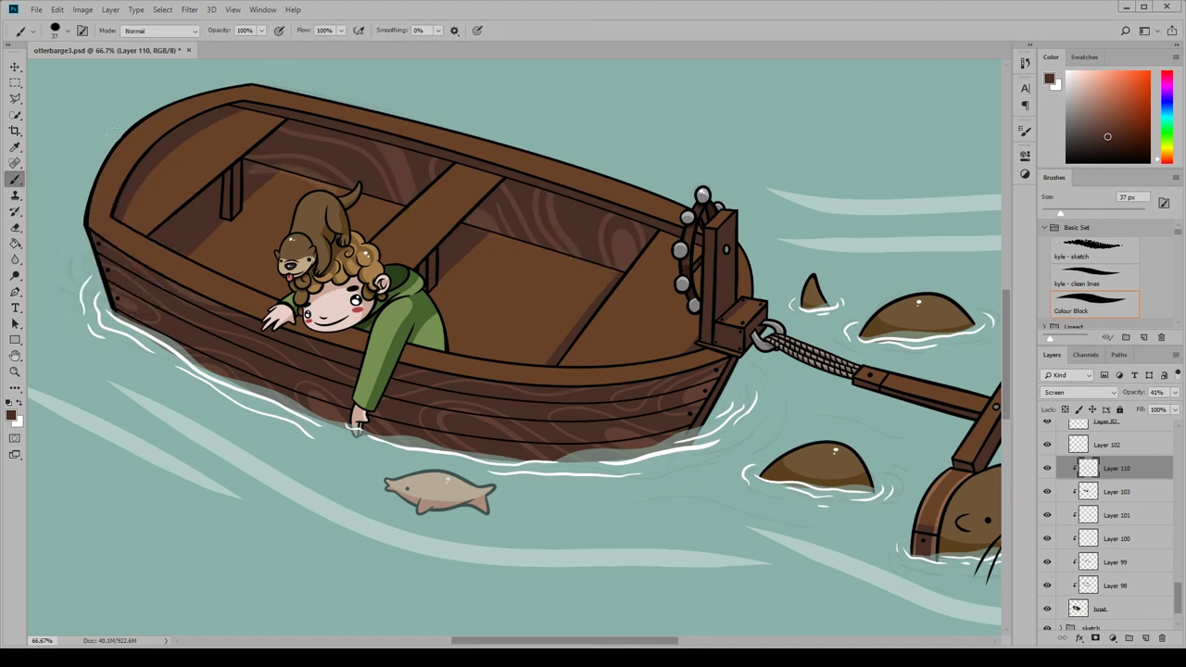
{"action": "key", "text": "e"}
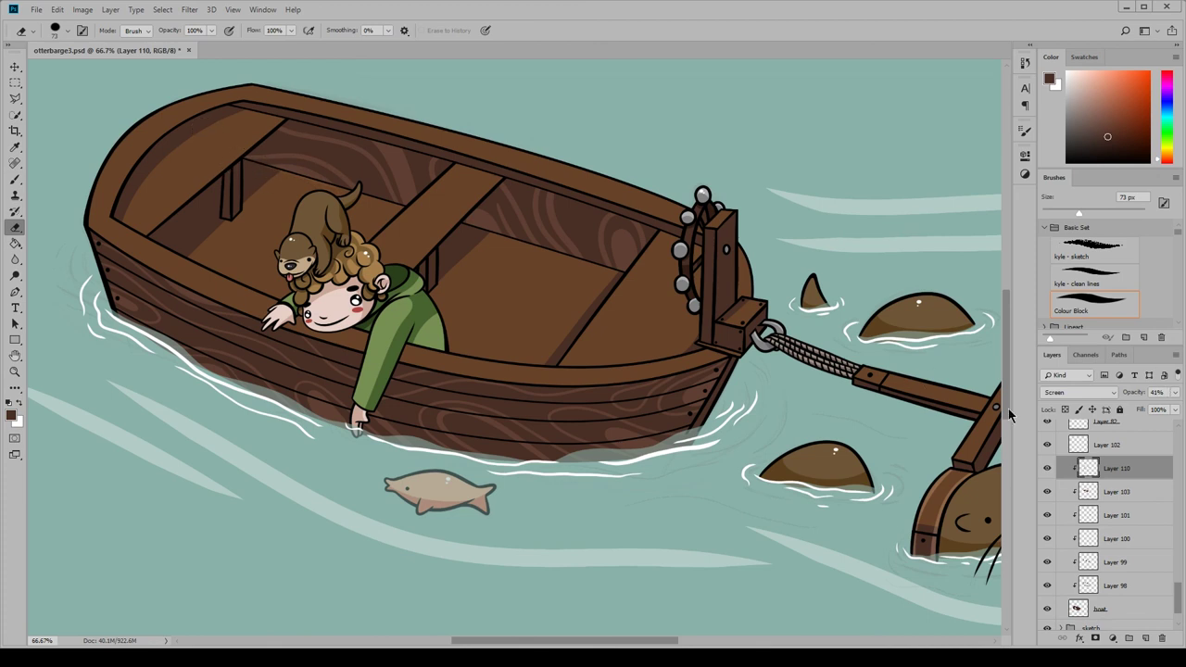
{"action": "key", "text": "b"}
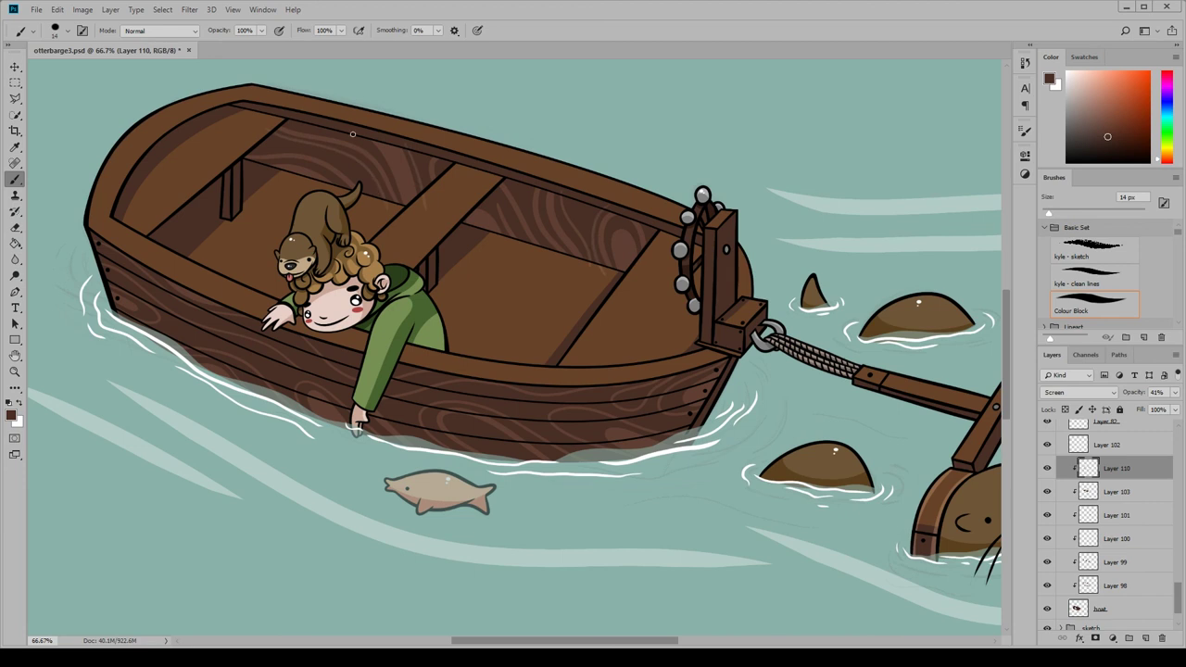
{"action": "key", "text": "e"}
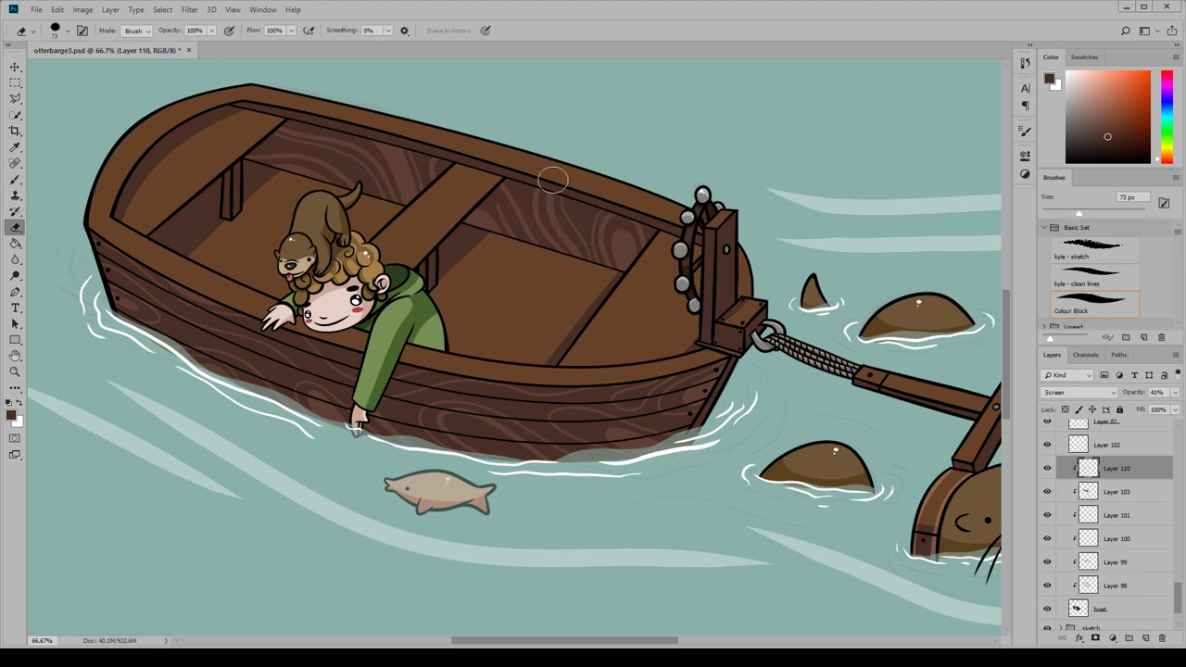
Draw a straight black 4 px Pen line lengthwise along the boat's far inner wall in the boAT lineart group
{"action": "left_click", "coordinate": [1117, 562]}
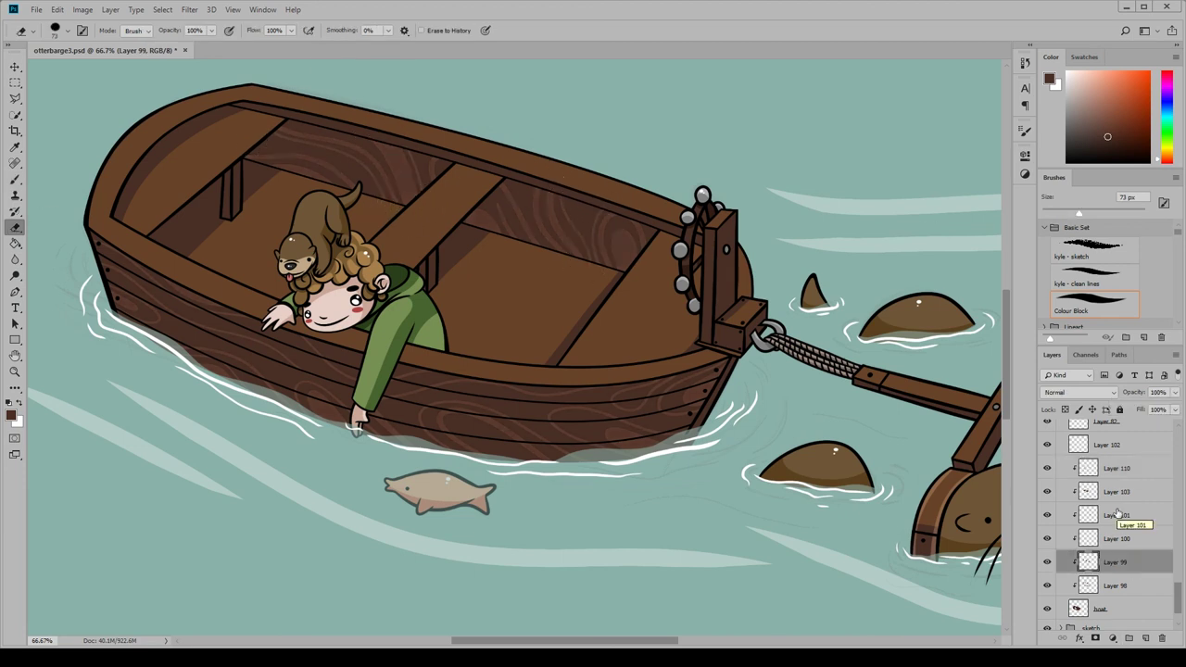
{"action": "scroll", "coordinate": [1112, 519], "scroll_direction": "up", "scroll_amount": 5}
{"action": "left_click", "coordinate": [1114, 562]}
{"action": "key", "text": "p"}
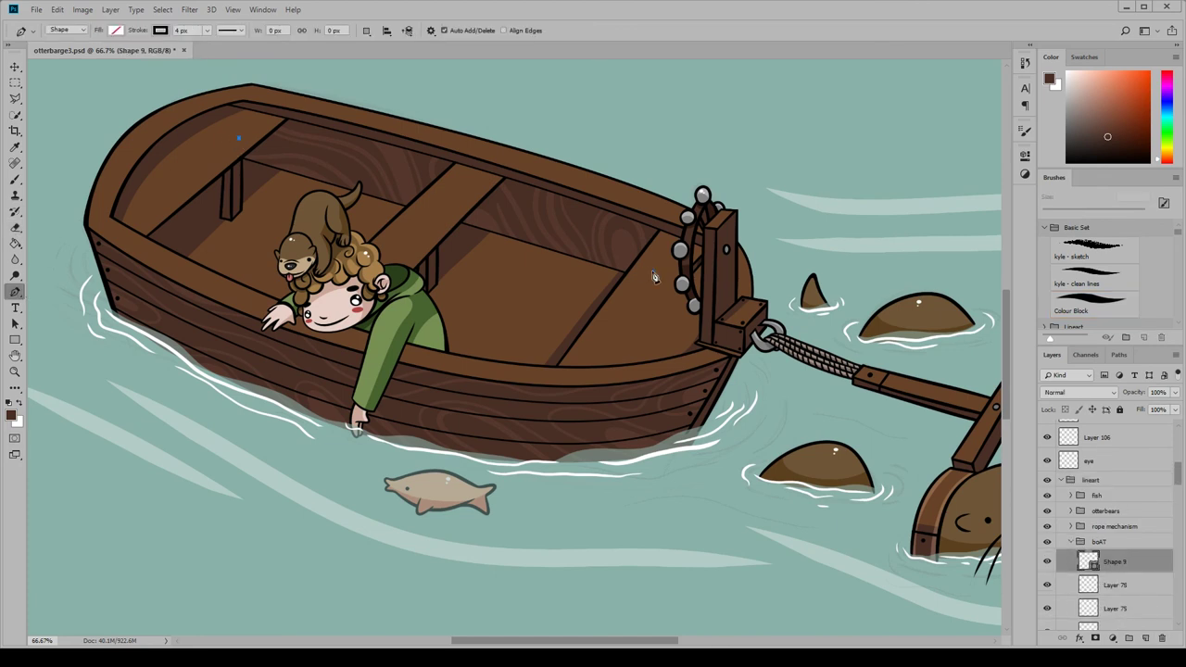
{"action": "left_click", "coordinate": [653, 276]}
{"action": "key", "text": "v"}
{"action": "left_click", "coordinate": [1100, 577]}
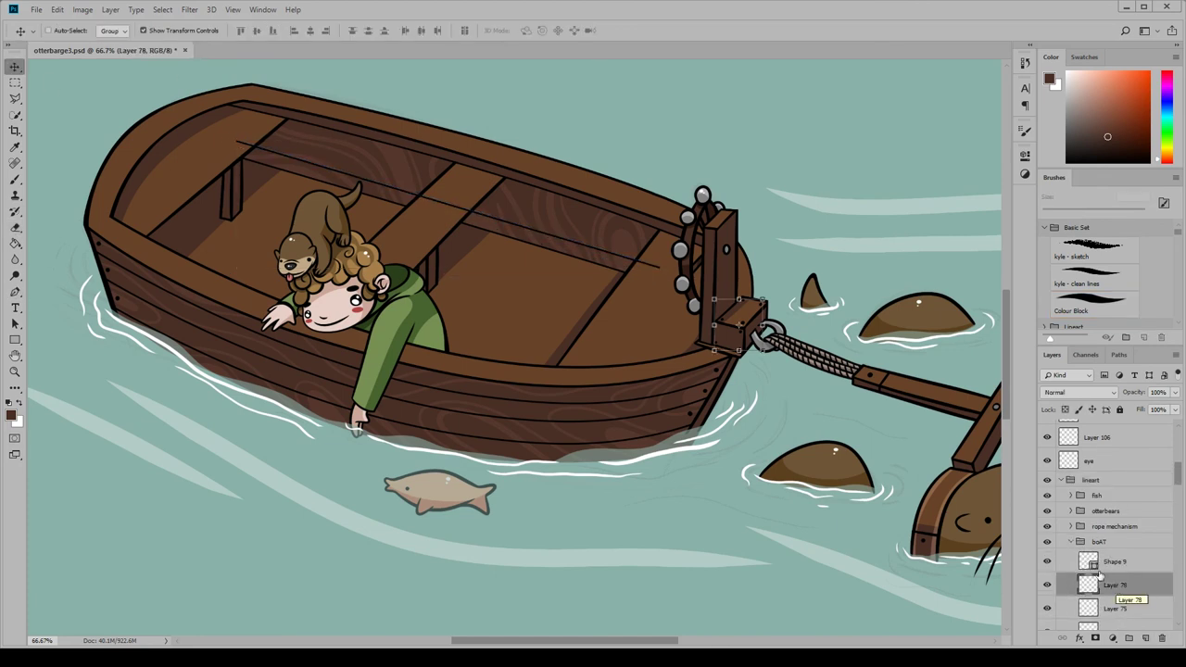
Duplicate the plank line and place the copy parallel above it on the far inner wall
{"action": "left_click", "coordinate": [1112, 561]}
{"action": "key", "text": "p"}
{"action": "key", "text": "v"}
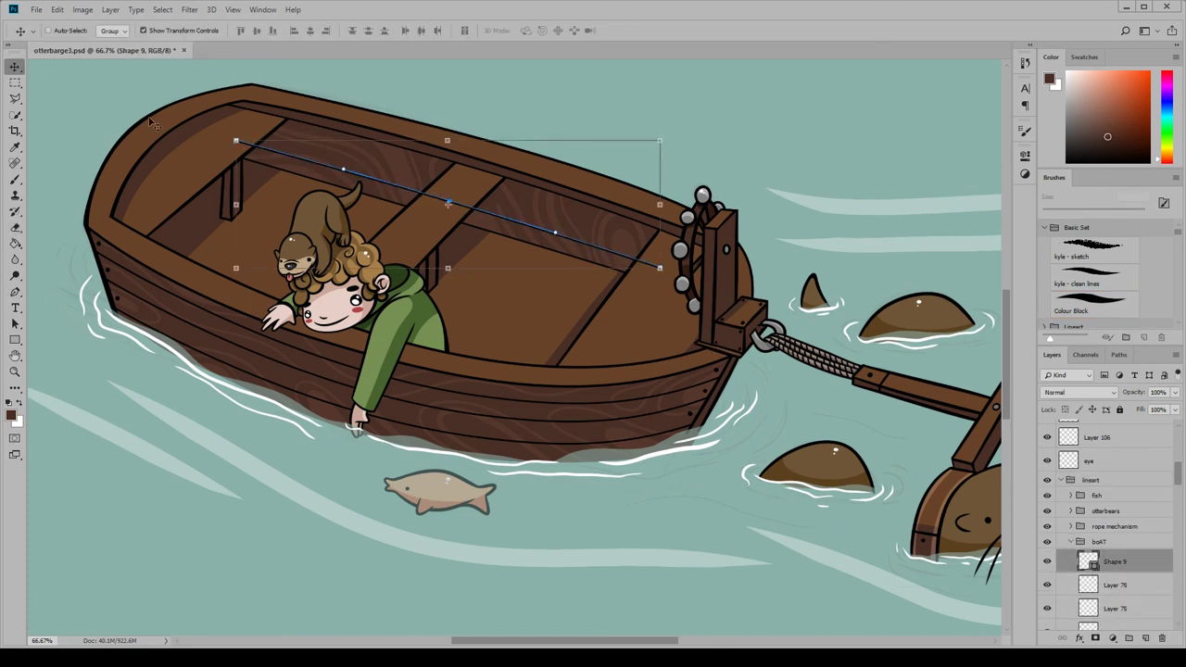
{"action": "left_click_drag", "start_coordinate": [556, 211], "coordinate": [560, 190], "text": "alt"}
{"action": "key", "text": "ctrl+z"}
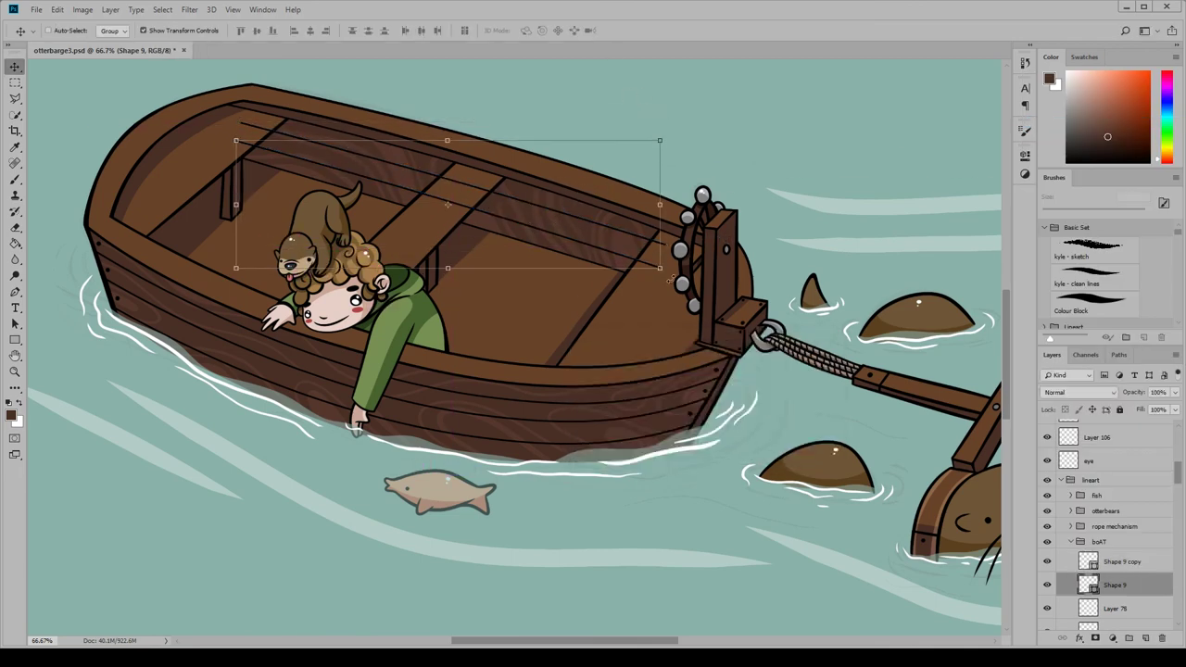
Merge the two plank line shapes into one layer and erase the parts crossing the seats and overhanging the inner wall
{"action": "right_click", "coordinate": [1112, 585]}
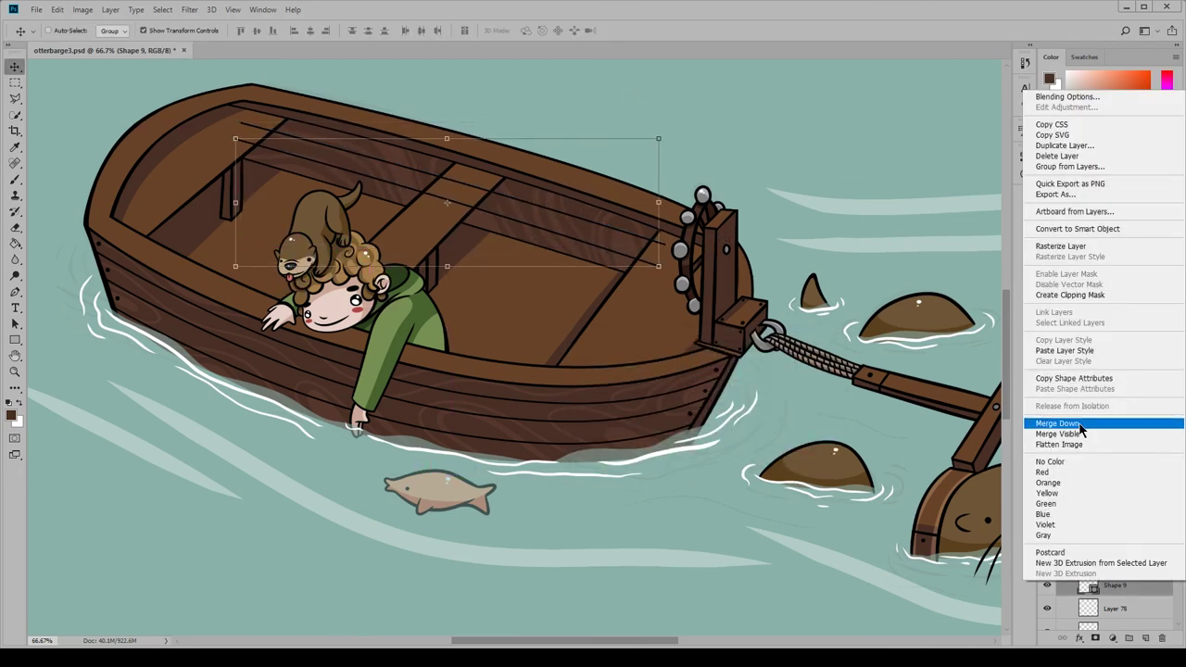
{"action": "key", "text": "Escape"}
{"action": "key", "text": "ctrl+shift+z"}
{"action": "key", "text": "e"}
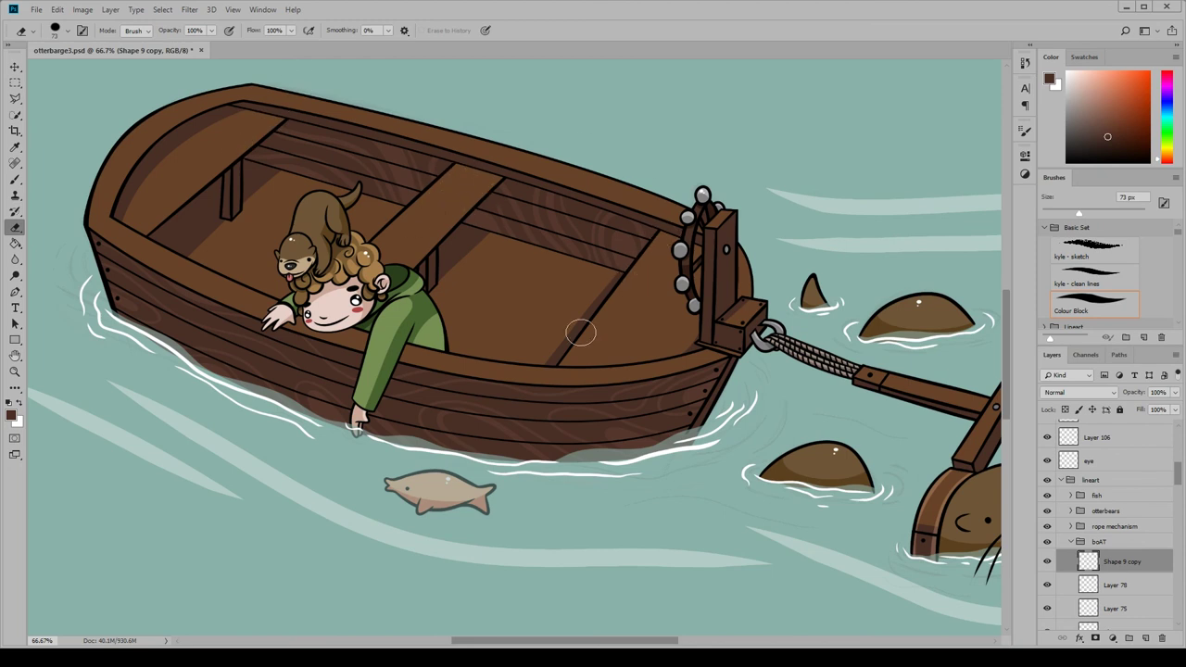
Add a clipping layer above the boat's colour layers and paint dark brown shading along the bow seat's edge with the Brush
{"action": "scroll", "coordinate": [1108, 537], "scroll_direction": "down", "scroll_amount": 10}
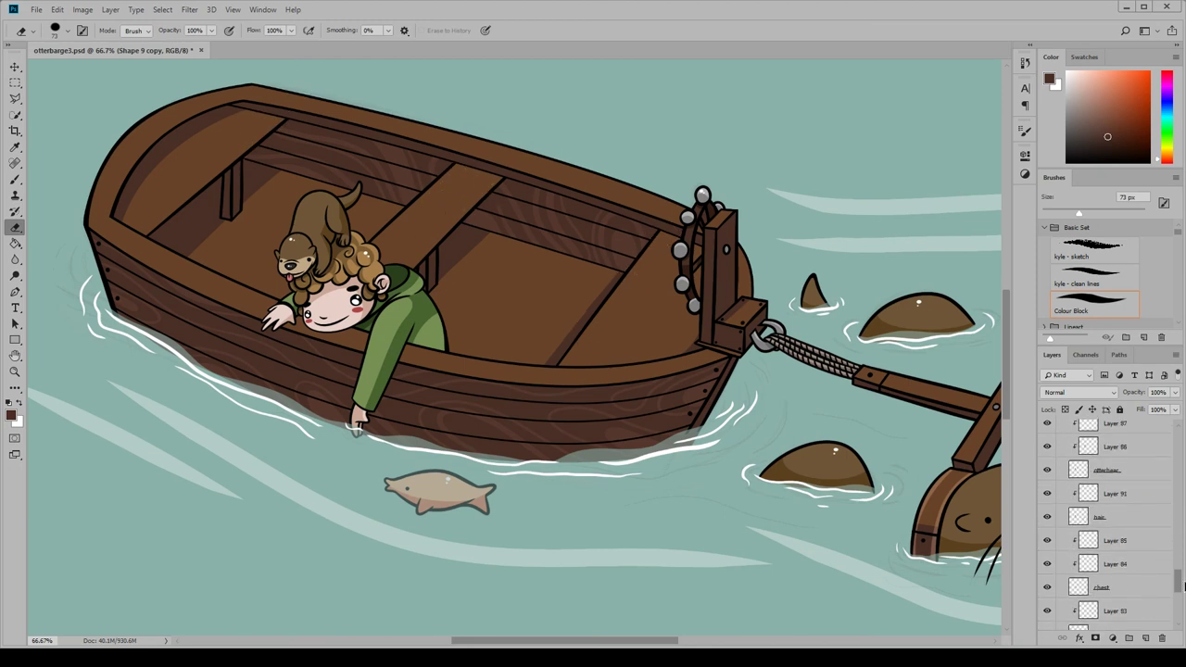
{"action": "right_click", "coordinate": [1107, 500]}
{"action": "key", "text": "Escape"}
{"action": "key", "text": "ctrl+1"}
{"action": "key", "text": "b"}
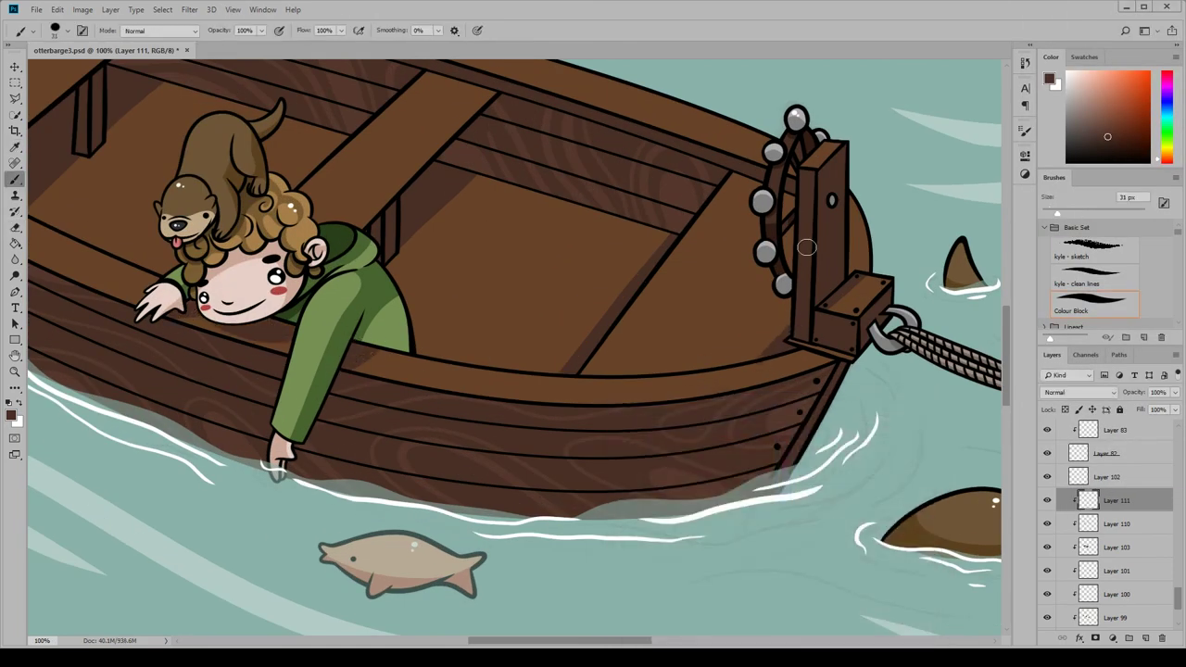
{"action": "key", "text": "ctrl+minus"}
{"action": "key", "text": "ctrl+minus"}
{"action": "key", "text": "ctrl+minus"}
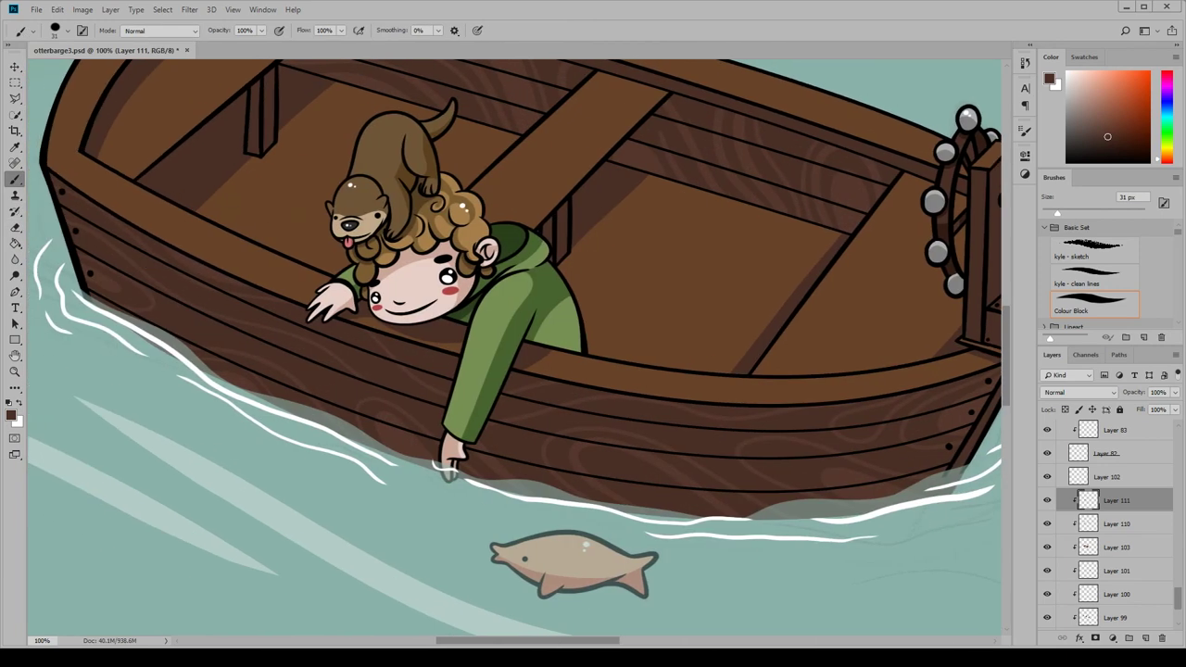
{"action": "key", "text": "ctrl+plus"}
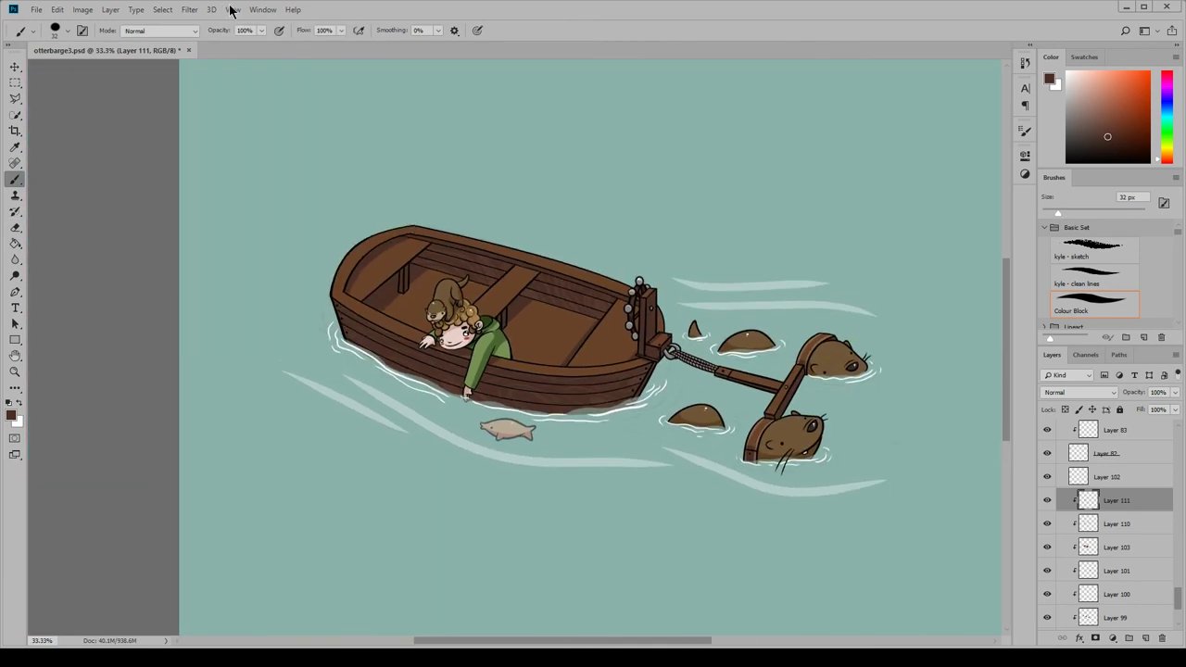
Add another clipping layer set to Multiply over the boat colours, paint the sleeve's shadow on the hull and clean its edges
{"action": "scroll", "coordinate": [1097, 548], "scroll_direction": "up", "scroll_amount": 5}
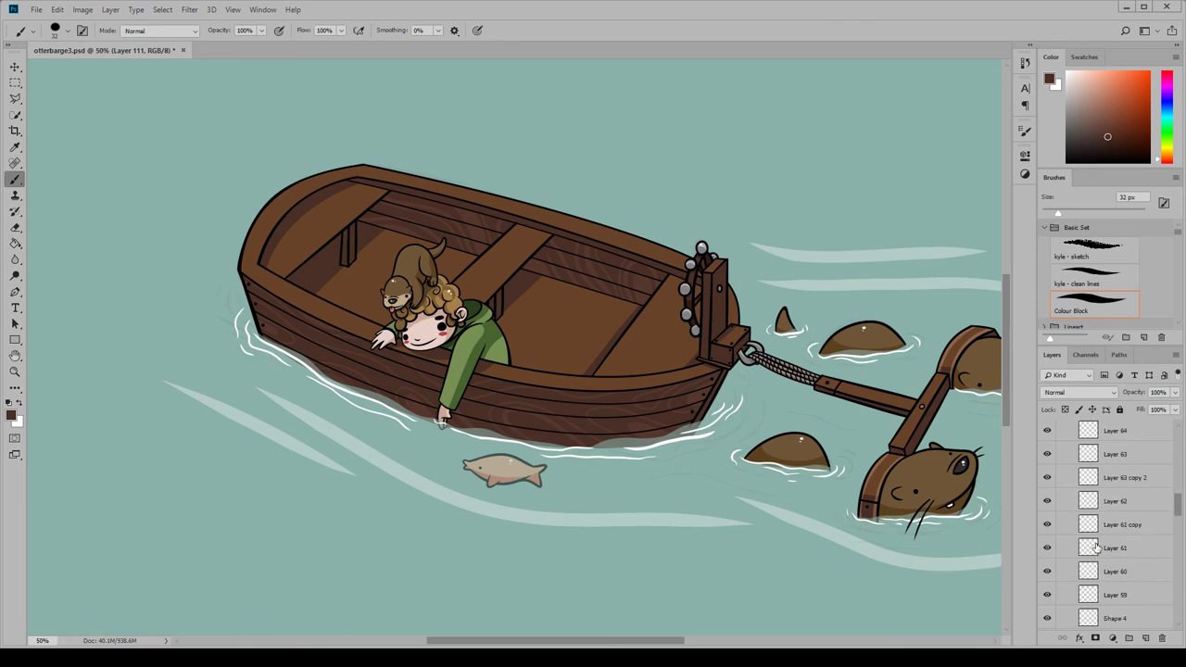
{"action": "key", "text": "ctrl+shift+alt+n"}
{"action": "key", "text": "ctrl+plus"}
{"action": "key", "text": "ctrl+plus"}
{"action": "right_click", "coordinate": [1116, 471]}
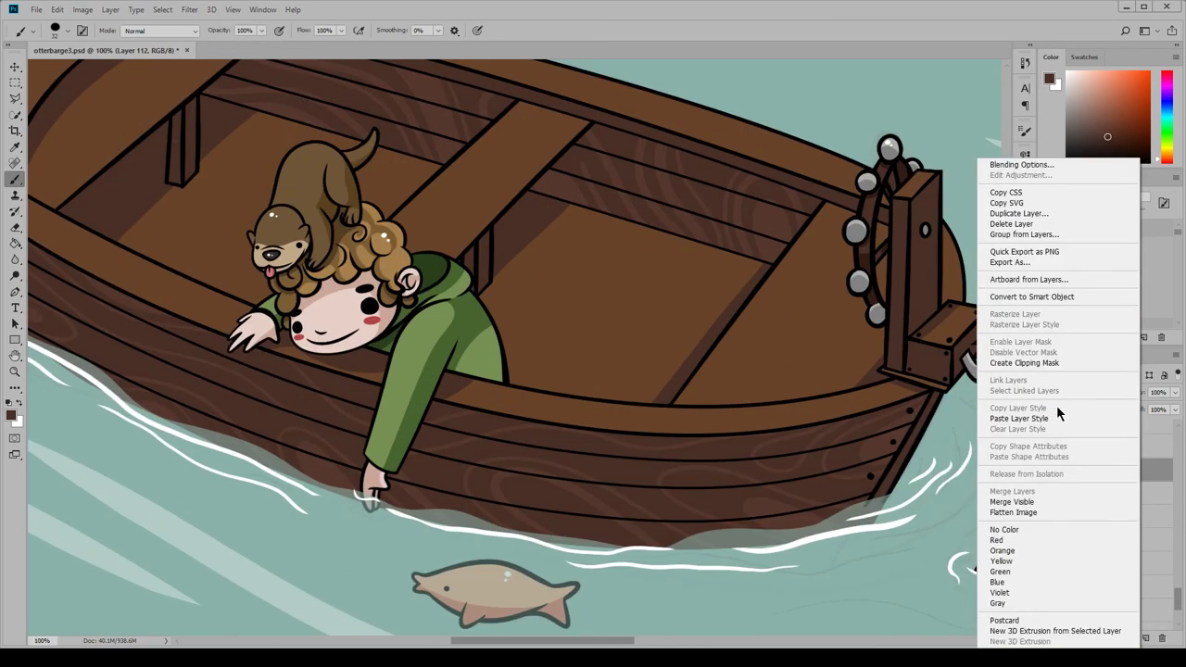
{"action": "left_click", "coordinate": [1059, 410]}
{"action": "key", "text": "shift+alt+m"}
{"action": "left_click_drag", "start_coordinate": [436, 408], "coordinate": [389, 477]}
{"action": "key", "text": "e"}
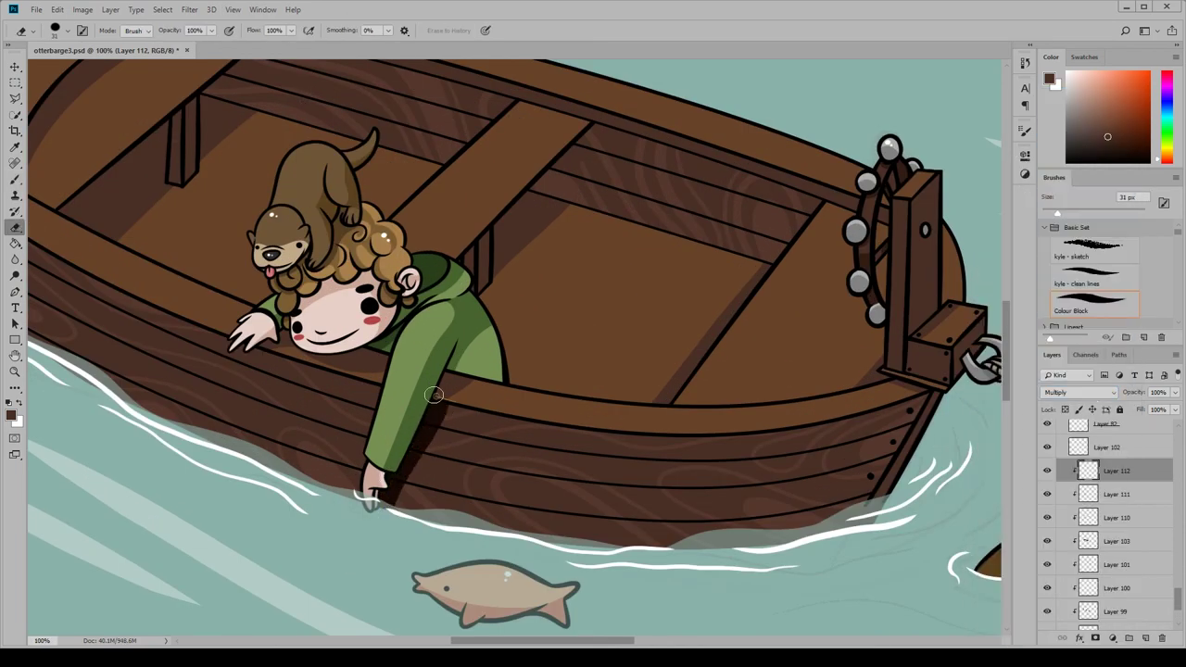
Add a layer clipped to the lineart group and draw a purple-filled rectangle over the whole boat and otters
{"action": "key", "text": "ctrl+minus"}
{"action": "left_click", "coordinate": [233, 9]}
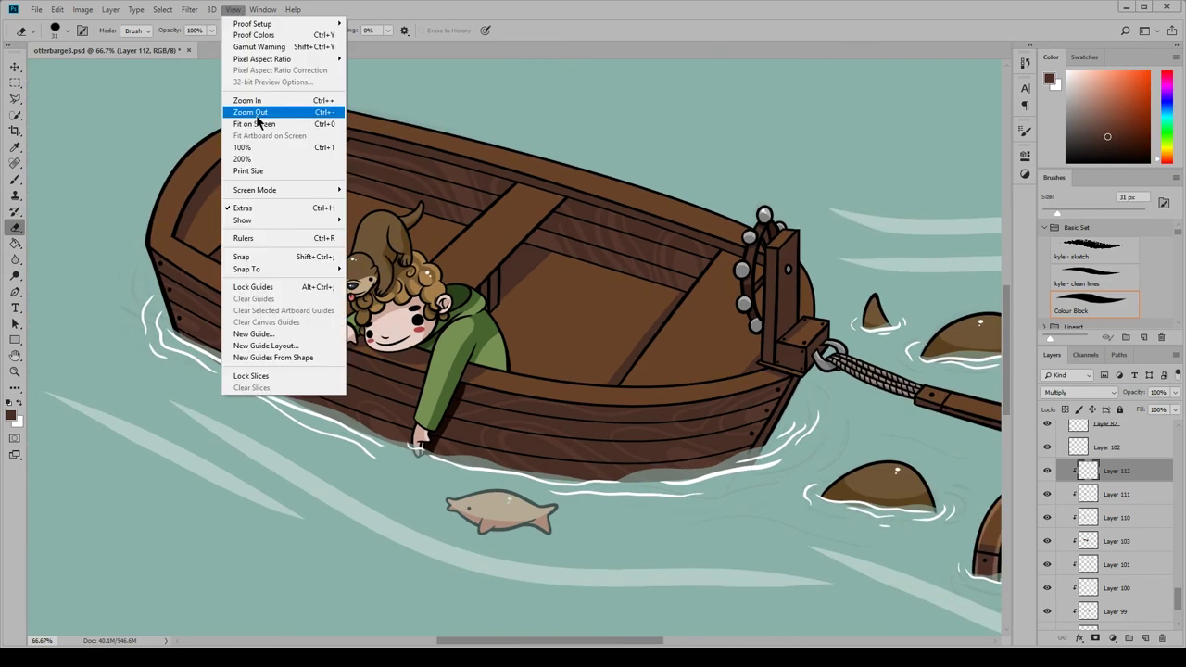
{"action": "left_click", "coordinate": [257, 116]}
{"action": "left_click", "coordinate": [232, 9]}
{"action": "left_click", "coordinate": [258, 116]}
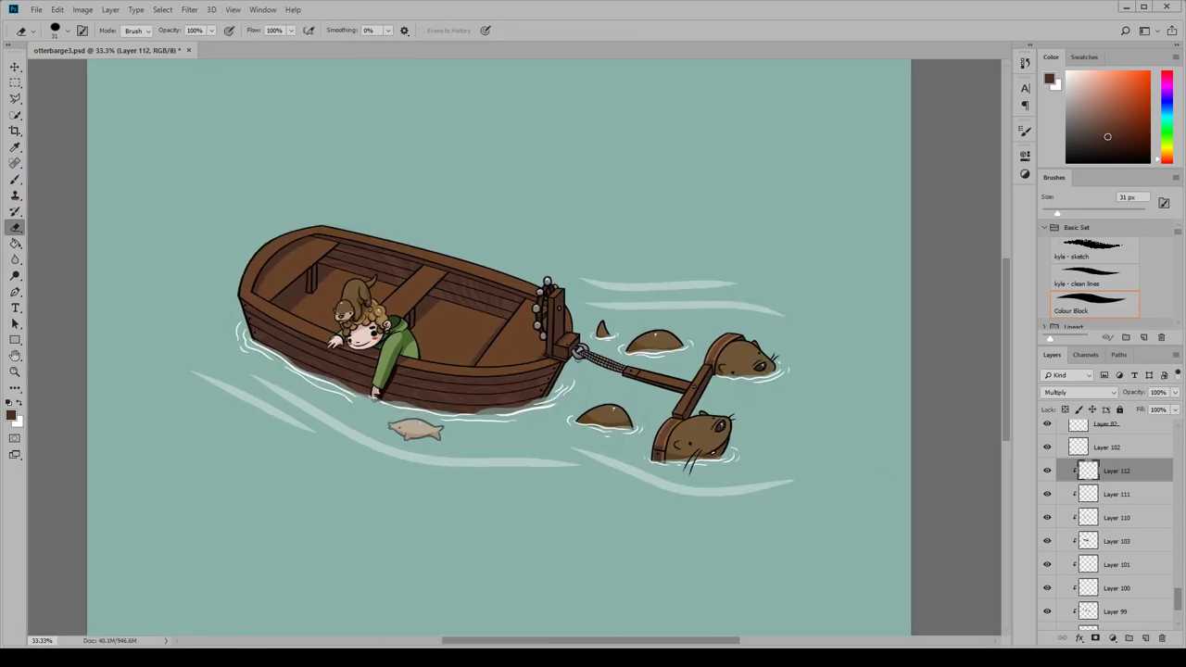
{"action": "scroll", "coordinate": [1110, 523], "scroll_direction": "down", "scroll_amount": 2}
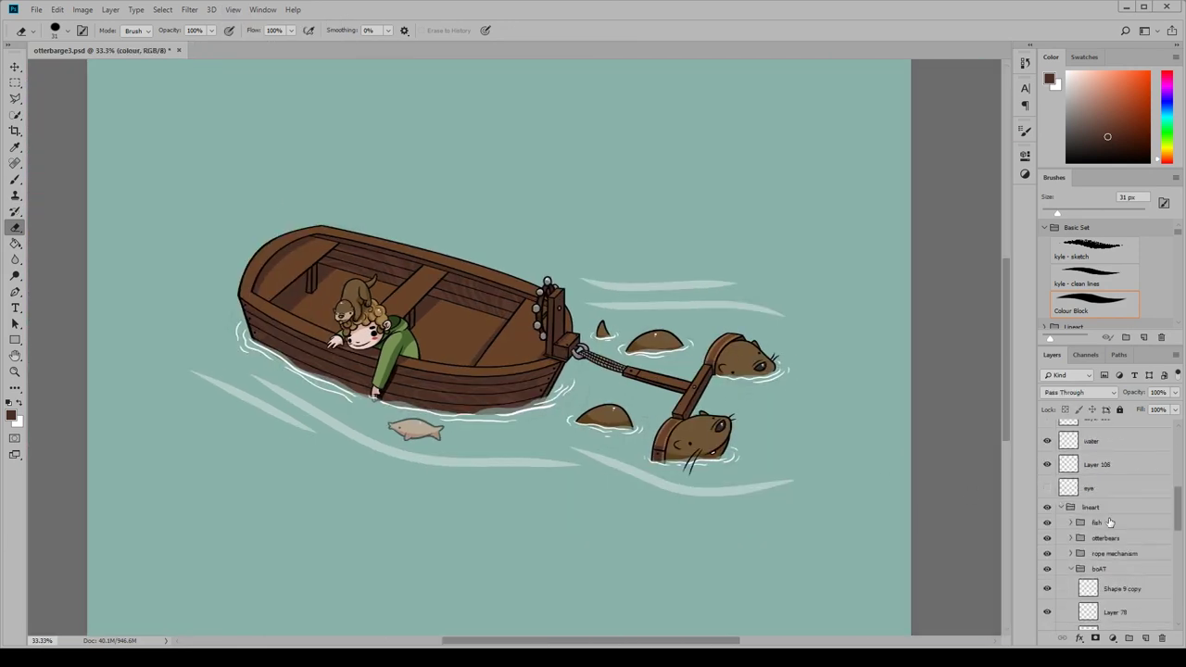
{"action": "right_click", "coordinate": [1109, 523]}
{"action": "left_click", "coordinate": [1115, 212]}
{"action": "key", "text": "u"}
{"action": "left_click", "coordinate": [115, 29]}
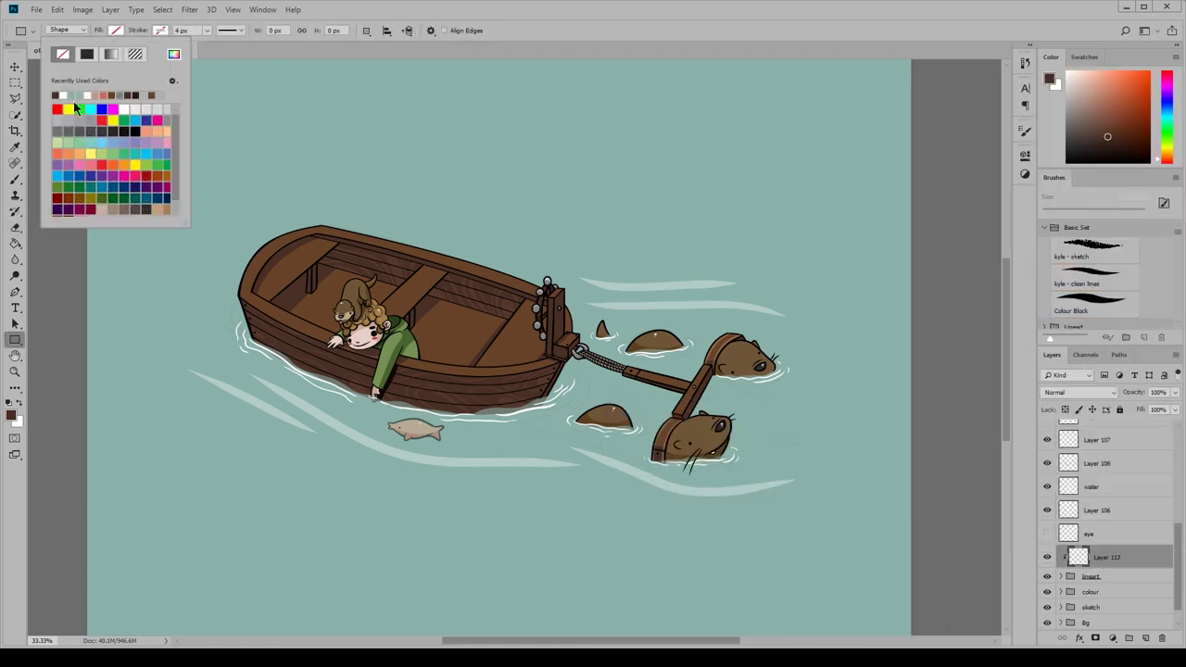
{"action": "left_click", "coordinate": [95, 170]}
{"action": "left_click_drag", "start_coordinate": [171, 157], "coordinate": [862, 550]}
Set the clipped purple rectangle to Screen blending and lower its opacity to tint the lineart
{"action": "left_click", "coordinate": [1080, 392]}
{"action": "left_click", "coordinate": [1080, 185]}
{"action": "mouse_move", "coordinate": [1175, 392]}
{"action": "left_mouse_down"}
{"action": "mouse_move", "coordinate": [1123, 405]}
{"action": "mouse_move", "coordinate": [1140, 407]}
{"action": "left_mouse_up"}
{"action": "key", "text": "ctrl+plus"}
Add a layer above Layer 109 and draw a second purple rectangle, about 4300 by 3648 px, covering the canvas
{"action": "left_click", "coordinate": [1107, 535]}
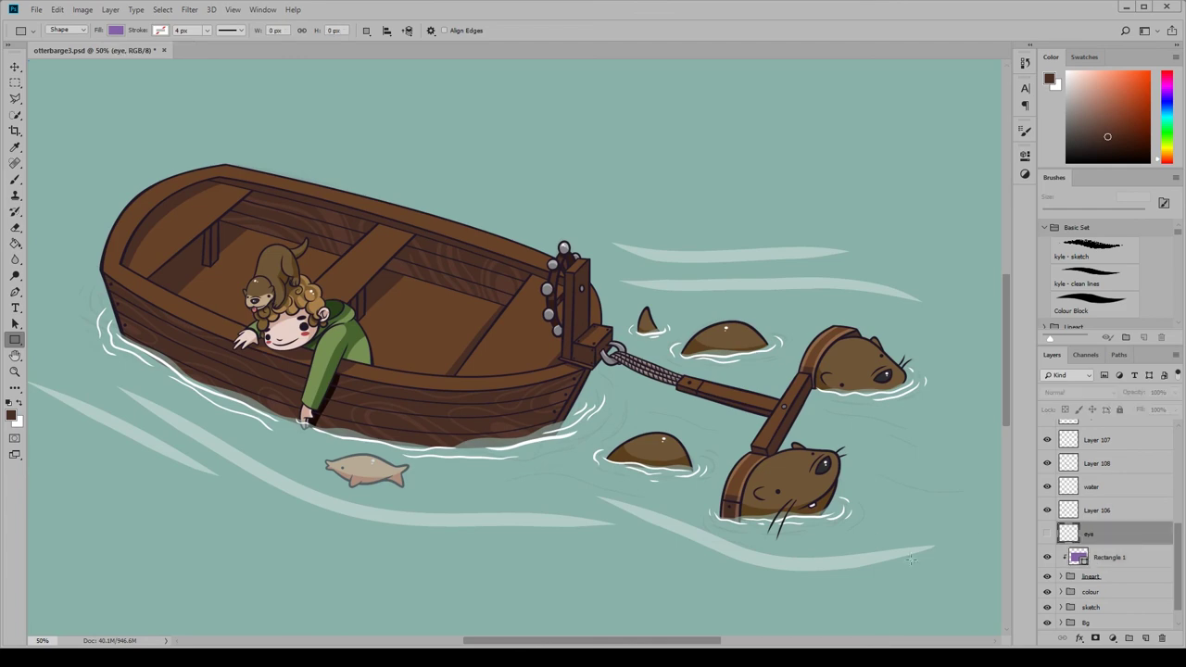
{"action": "left_click", "coordinate": [1109, 557]}
{"action": "left_click", "coordinate": [1174, 538]}
{"action": "scroll", "coordinate": [1112, 519], "scroll_direction": "up", "scroll_amount": 5}
{"action": "left_click", "coordinate": [1103, 595]}
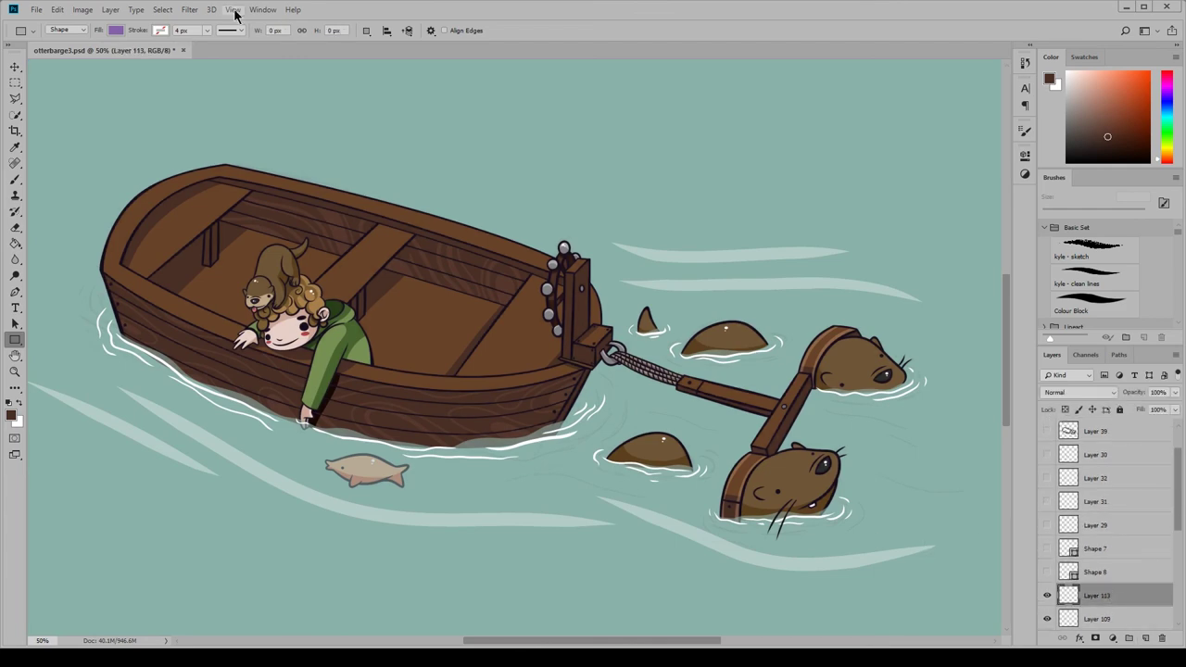
{"action": "key", "text": "ctrl+minus"}
{"action": "mouse_move", "coordinate": [195, 66]}
{"action": "left_mouse_down"}
{"action": "mouse_move", "coordinate": [862, 612]}
{"action": "mouse_move", "coordinate": [860, 630]}
{"action": "left_mouse_up"}
Set the second purple rectangle to Screen blending with 11% opacity
{"action": "left_click", "coordinate": [1079, 392]}
{"action": "left_click", "coordinate": [1080, 185]}
{"action": "left_click_drag", "start_coordinate": [1175, 392], "coordinate": [1126, 405]}
{"action": "key", "text": "ctrl+plus"}
{"action": "key", "text": "ctrl+plus"}
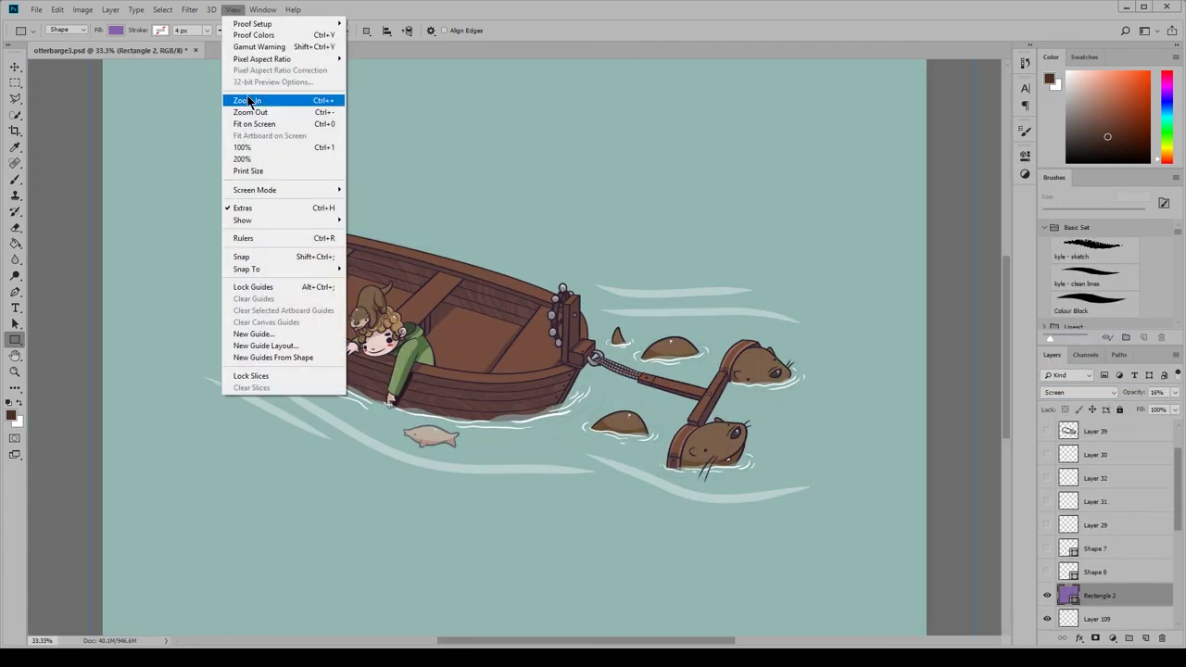
{"action": "key", "text": "ctrl+minus"}
{"action": "left_click", "coordinate": [1112, 574]}
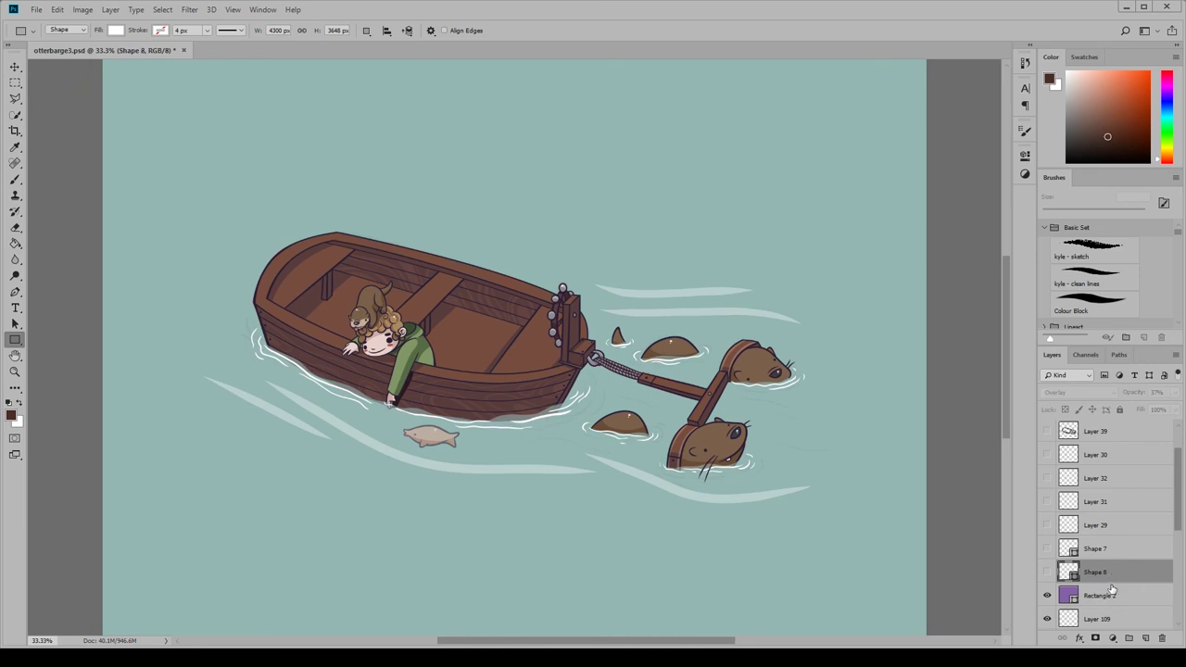
{"action": "left_click", "coordinate": [1101, 595]}
{"action": "scroll", "coordinate": [1112, 584], "scroll_direction": "down", "scroll_amount": 2}
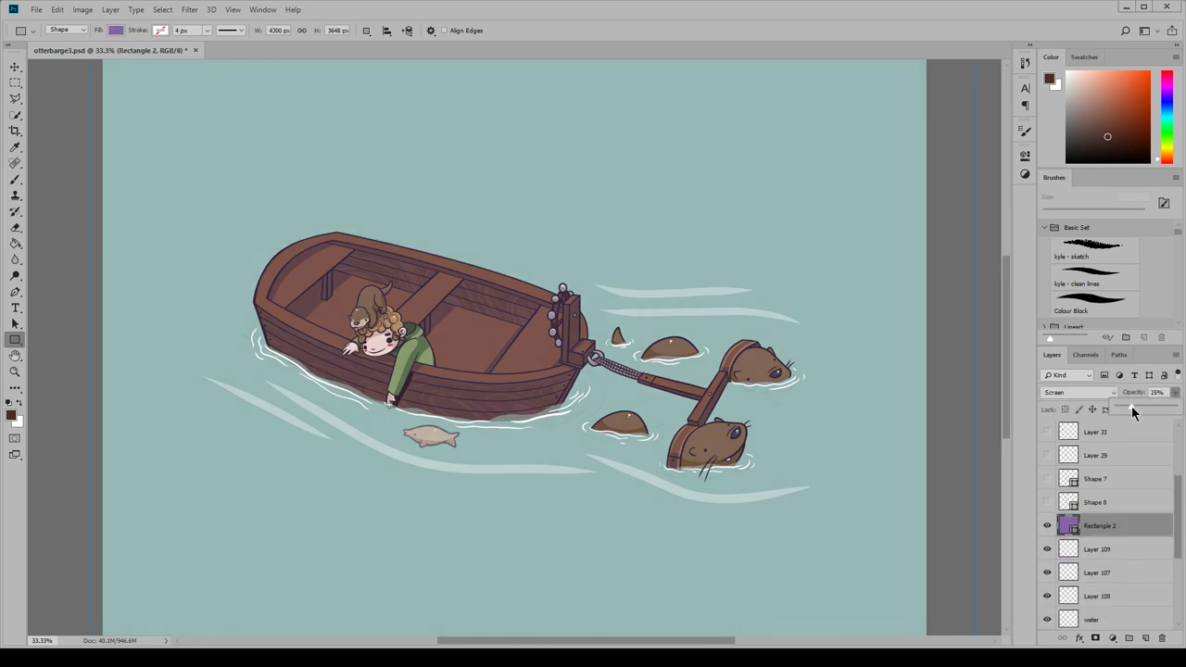
{"action": "key", "text": "1"}
{"action": "key", "text": "1"}
Draw a 4328 by 3640 px pale green rectangle over the canvas, set to Multiply blending at 54% opacity
{"action": "key", "text": "ctrl+minus"}
{"action": "left_click_drag", "start_coordinate": [191, 69], "coordinate": [860, 633]}
{"action": "key", "text": "shift+alt+m"}
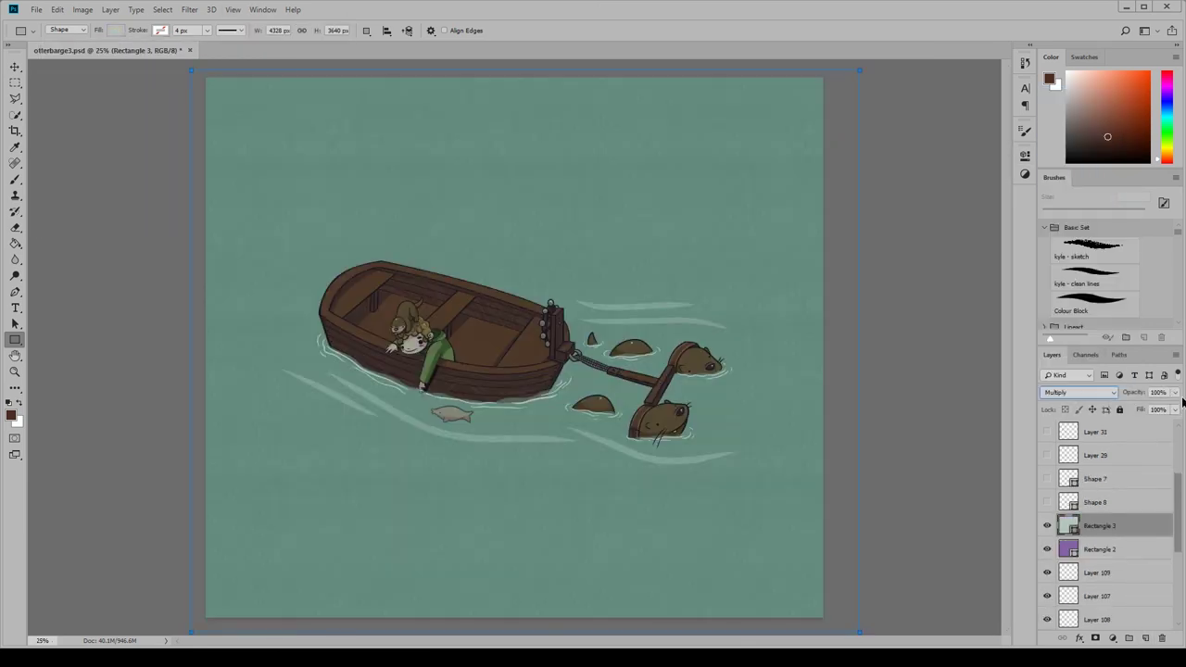
{"action": "left_click", "coordinate": [1175, 392]}
{"action": "left_click_drag", "start_coordinate": [1126, 407], "coordinate": [1150, 412]}
Try different pattern fills on the Multiply rectangle and settle on a tan paper pattern
{"action": "left_click", "coordinate": [115, 29]}
{"action": "left_click", "coordinate": [104, 163]}
{"action": "left_click", "coordinate": [61, 161]}
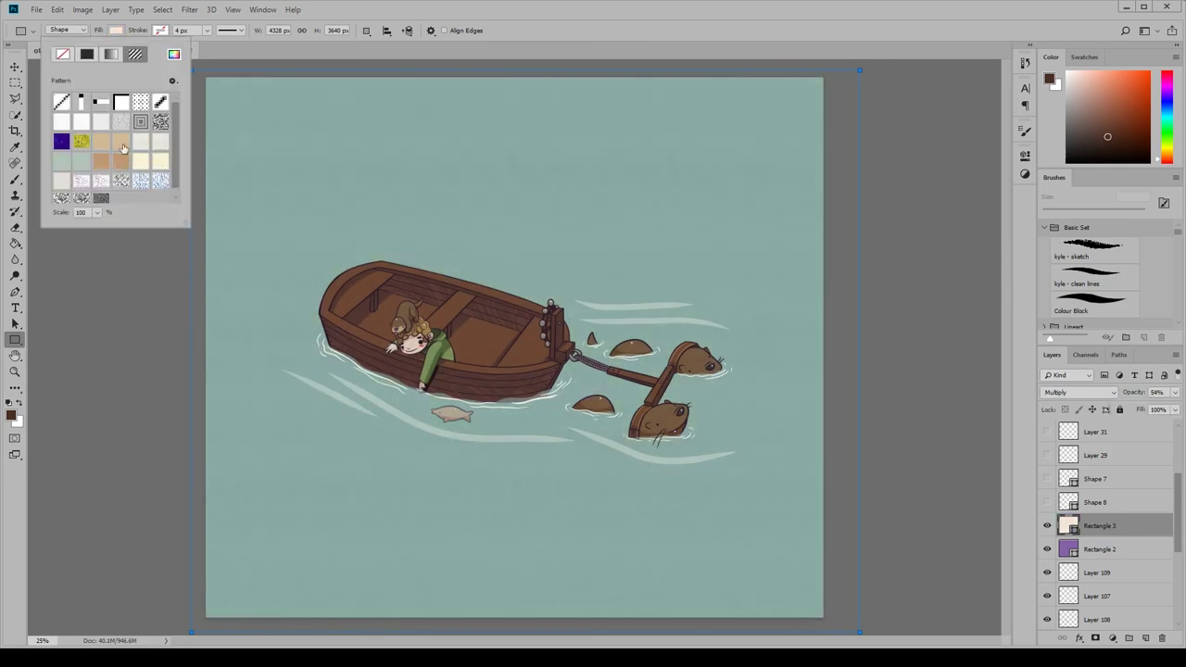
{"action": "left_click", "coordinate": [104, 164]}
{"action": "key", "text": "ctrl+plus"}
{"action": "scroll", "coordinate": [933, 389], "scroll_direction": "down", "scroll_amount": 2}
{"action": "scroll", "coordinate": [932, 389], "scroll_direction": "up", "scroll_amount": 2}
Rasterize the tan pattern rectangle and shift its colour toward reddish brown with Hue/Saturation
{"action": "key", "text": "alt+l"}
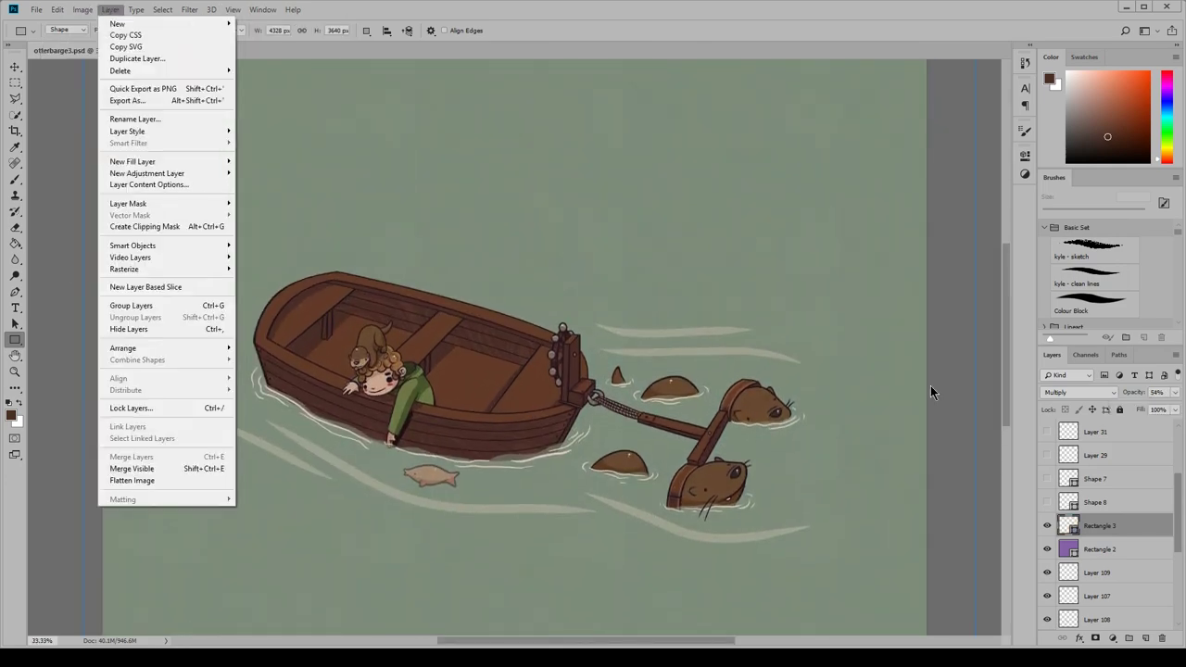
{"action": "left_click", "coordinate": [215, 54]}
{"action": "key", "text": "ctrl+u"}
{"action": "left_click_drag", "start_coordinate": [799, 418], "coordinate": [784, 453]}
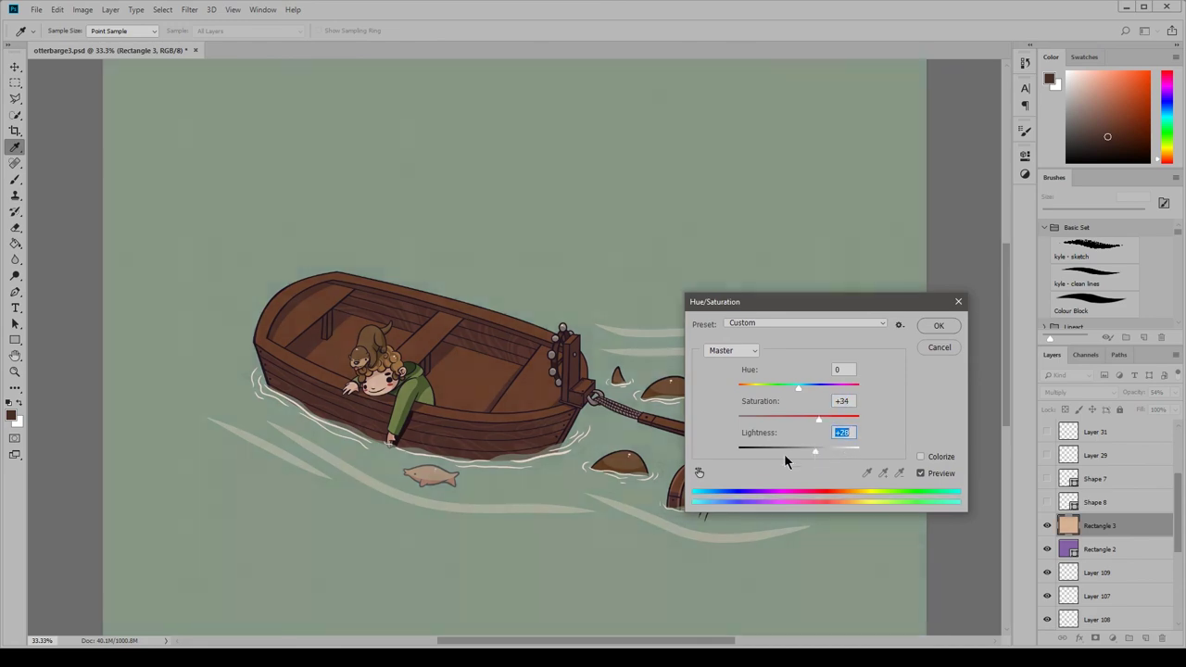
{"action": "left_click_drag", "start_coordinate": [799, 384], "coordinate": [788, 392]}
{"action": "key", "text": "Tab"}
{"action": "key", "text": "Return"}
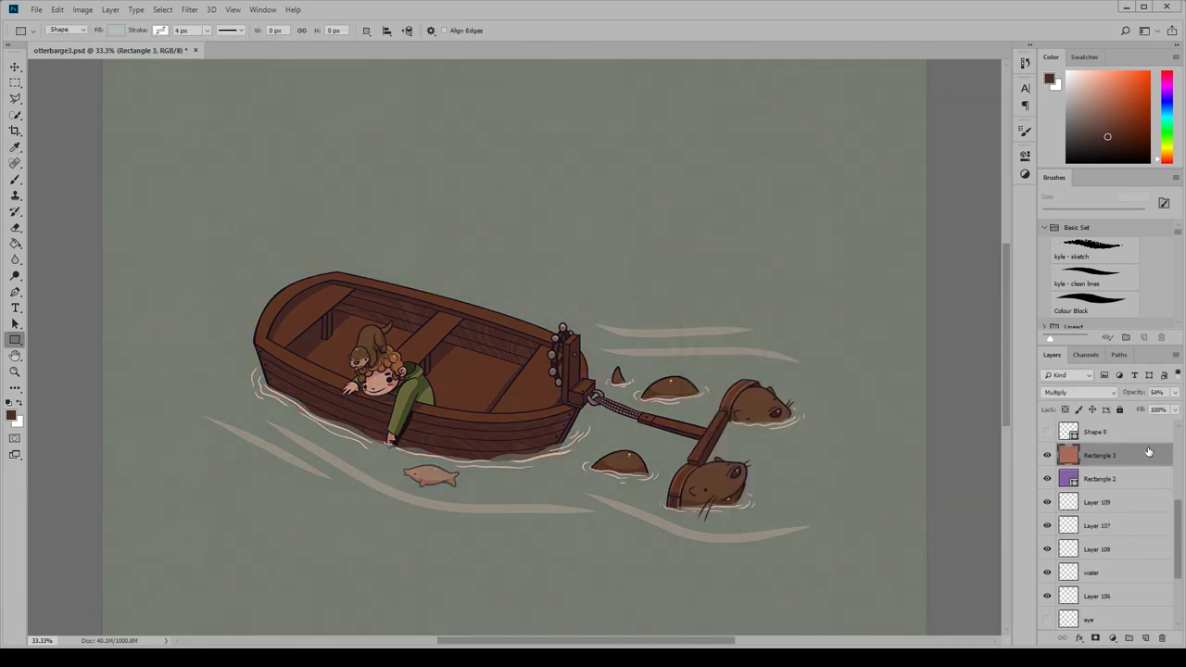
Move the reddish pattern layer beneath the second purple rectangle and set it to Overlay blending at 50% opacity
{"action": "left_click_drag", "start_coordinate": [1103, 525], "coordinate": [1166, 508]}
{"action": "scroll", "coordinate": [1112, 519], "scroll_direction": "up", "scroll_amount": 2}
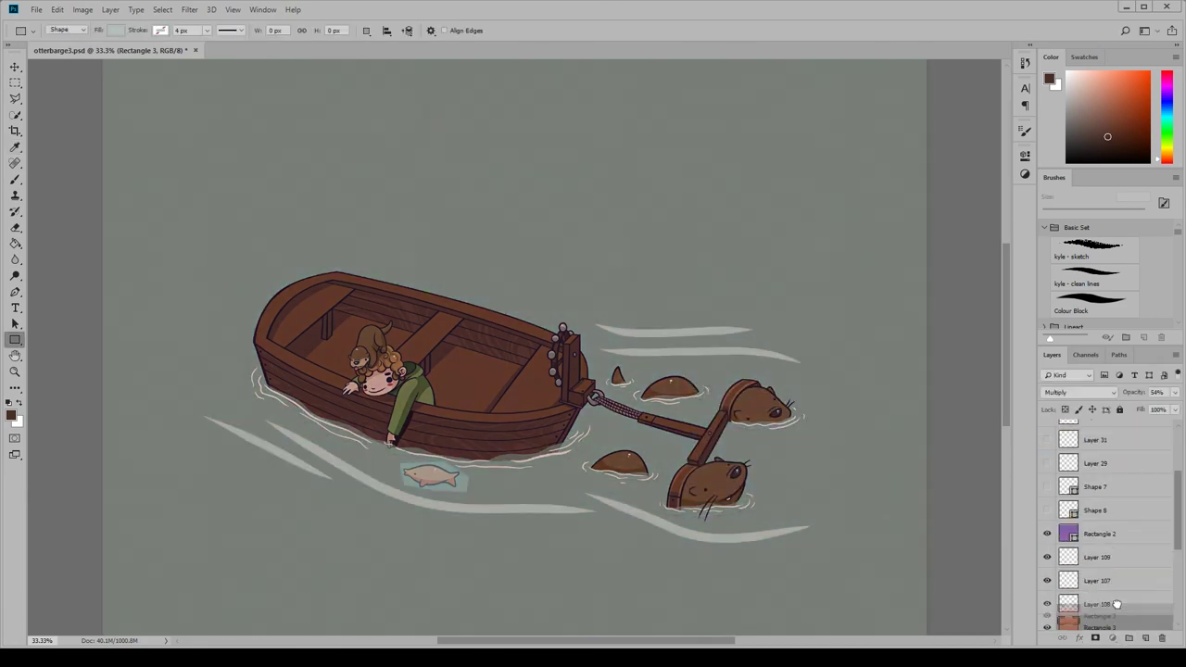
{"action": "left_click_drag", "start_coordinate": [1175, 392], "coordinate": [1114, 399]}
{"action": "key", "text": "shift+alt+o"}
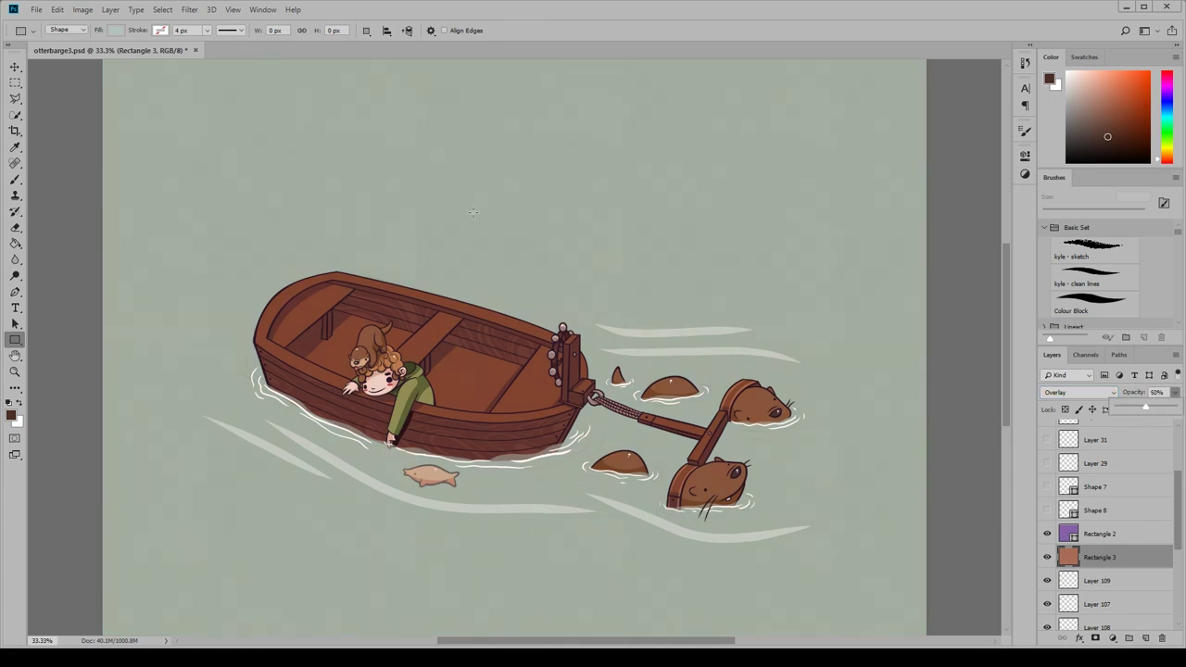
Crop the canvas by raising its lower edge to trim the empty water beneath the boat
{"action": "key", "text": "ctrl+plus"}
{"action": "left_click", "coordinate": [232, 9]}
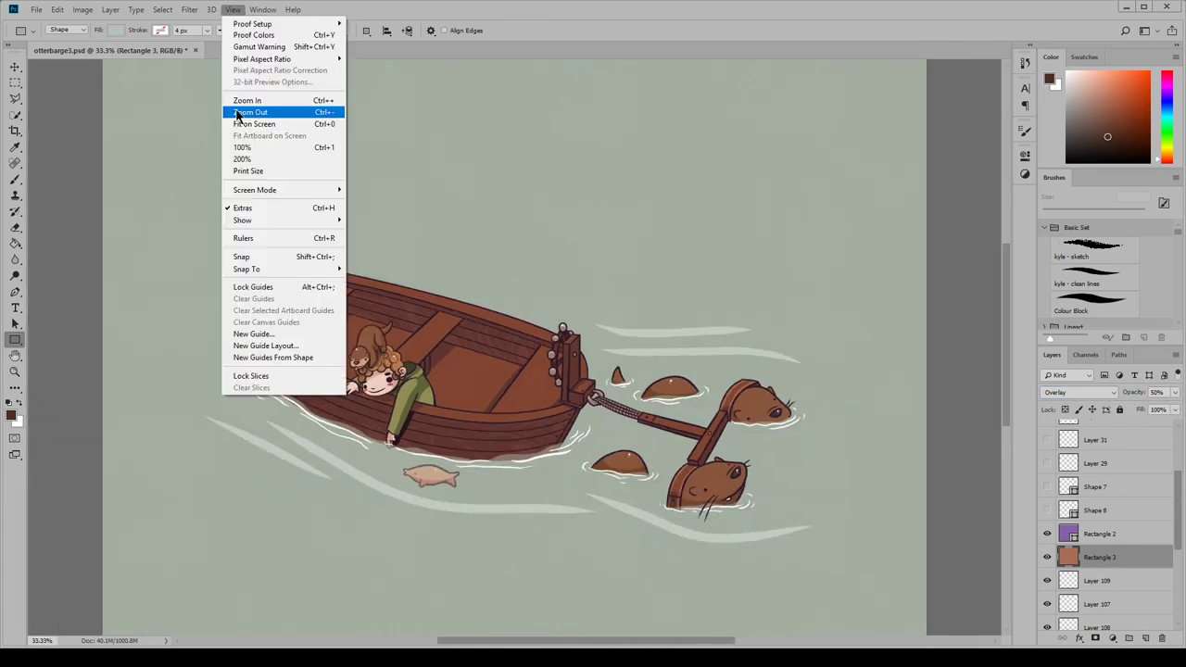
{"action": "left_click", "coordinate": [265, 109]}
{"action": "key", "text": "c"}
{"action": "left_click_drag", "start_coordinate": [526, 575], "coordinate": [528, 508]}
{"action": "key", "text": "Return"}
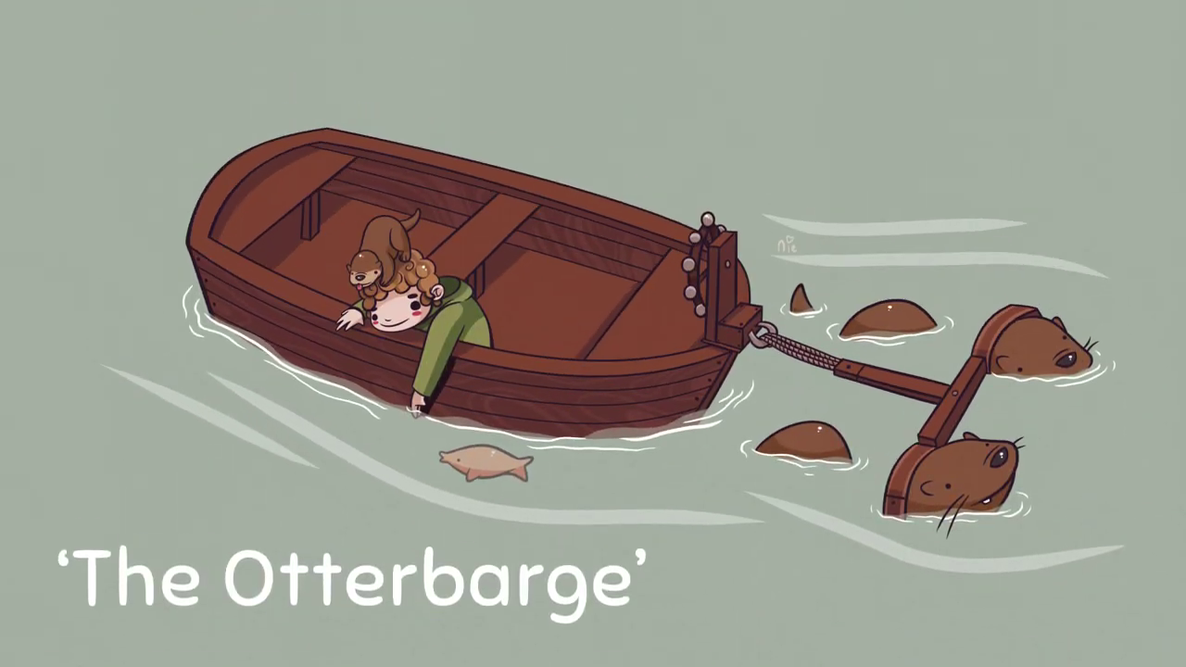